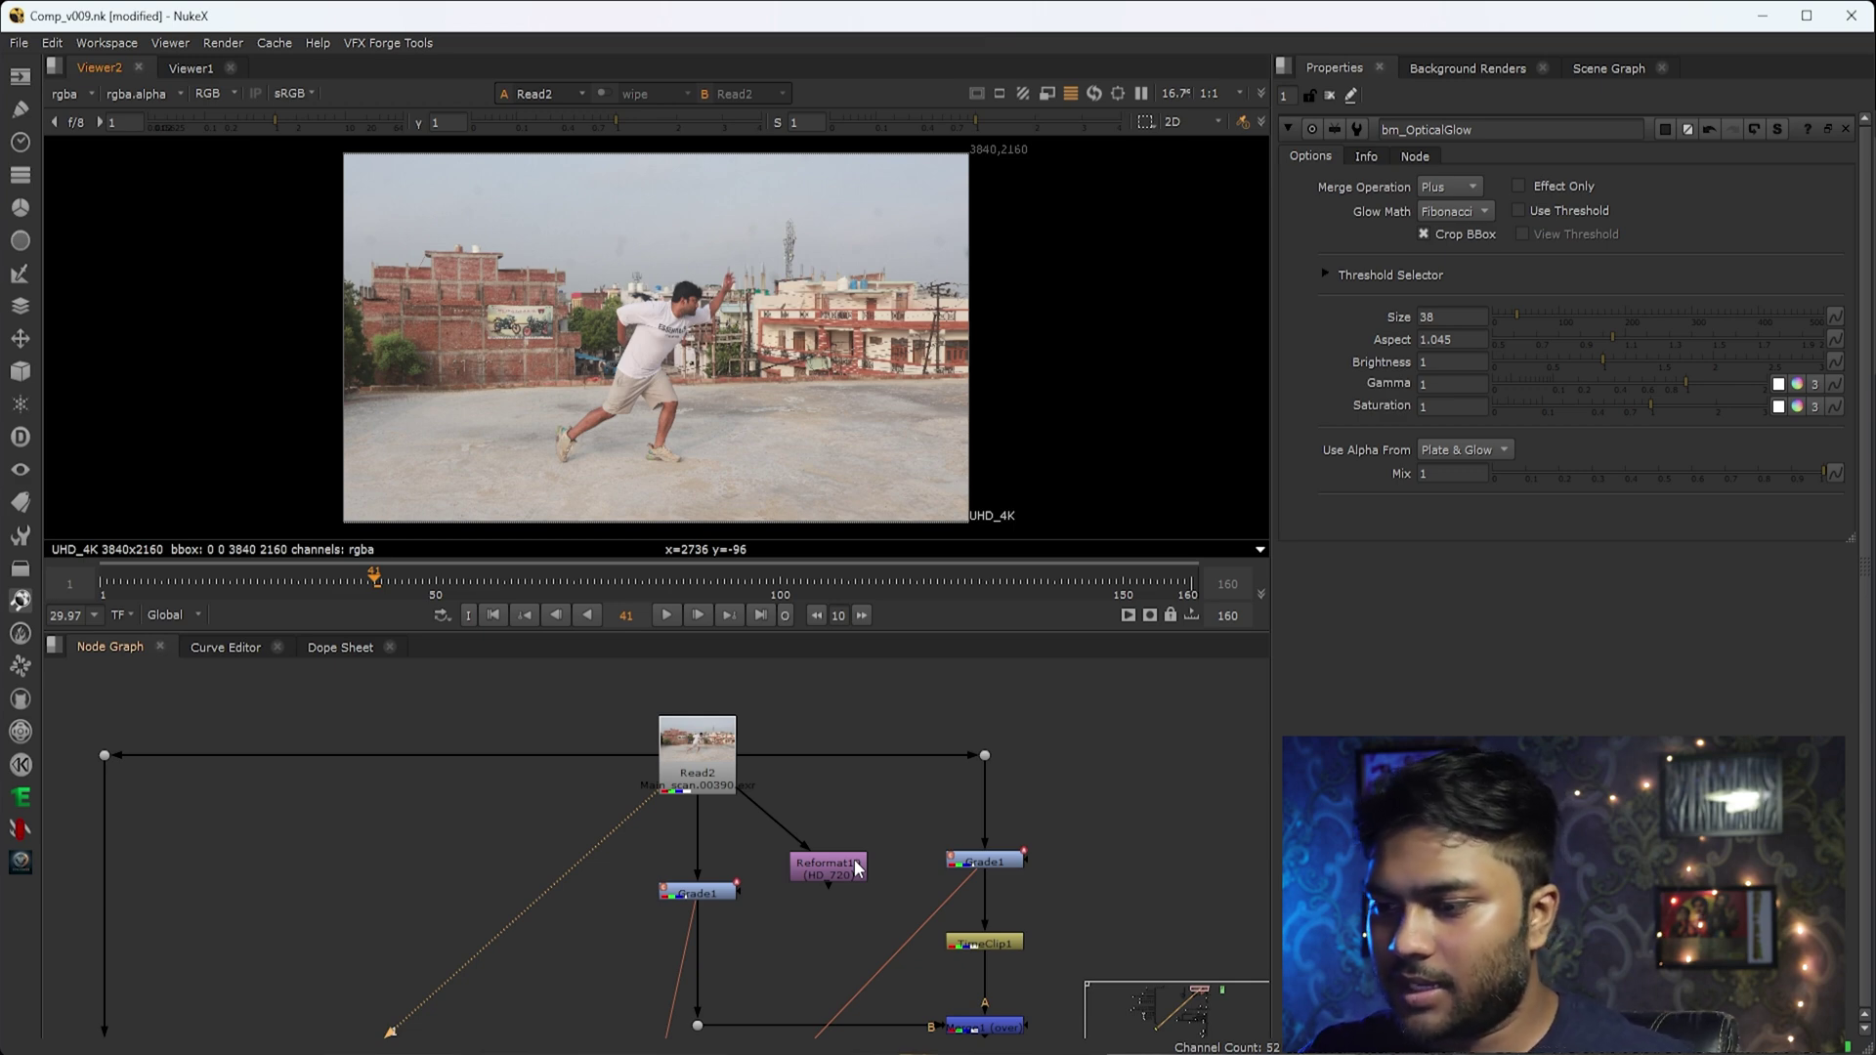
View the Reformat10 node's output and play the clip from the first frame.
left_click_drag(915, 811, 748, 921)
key("1")
left_click(493, 615)
left_click(661, 621)
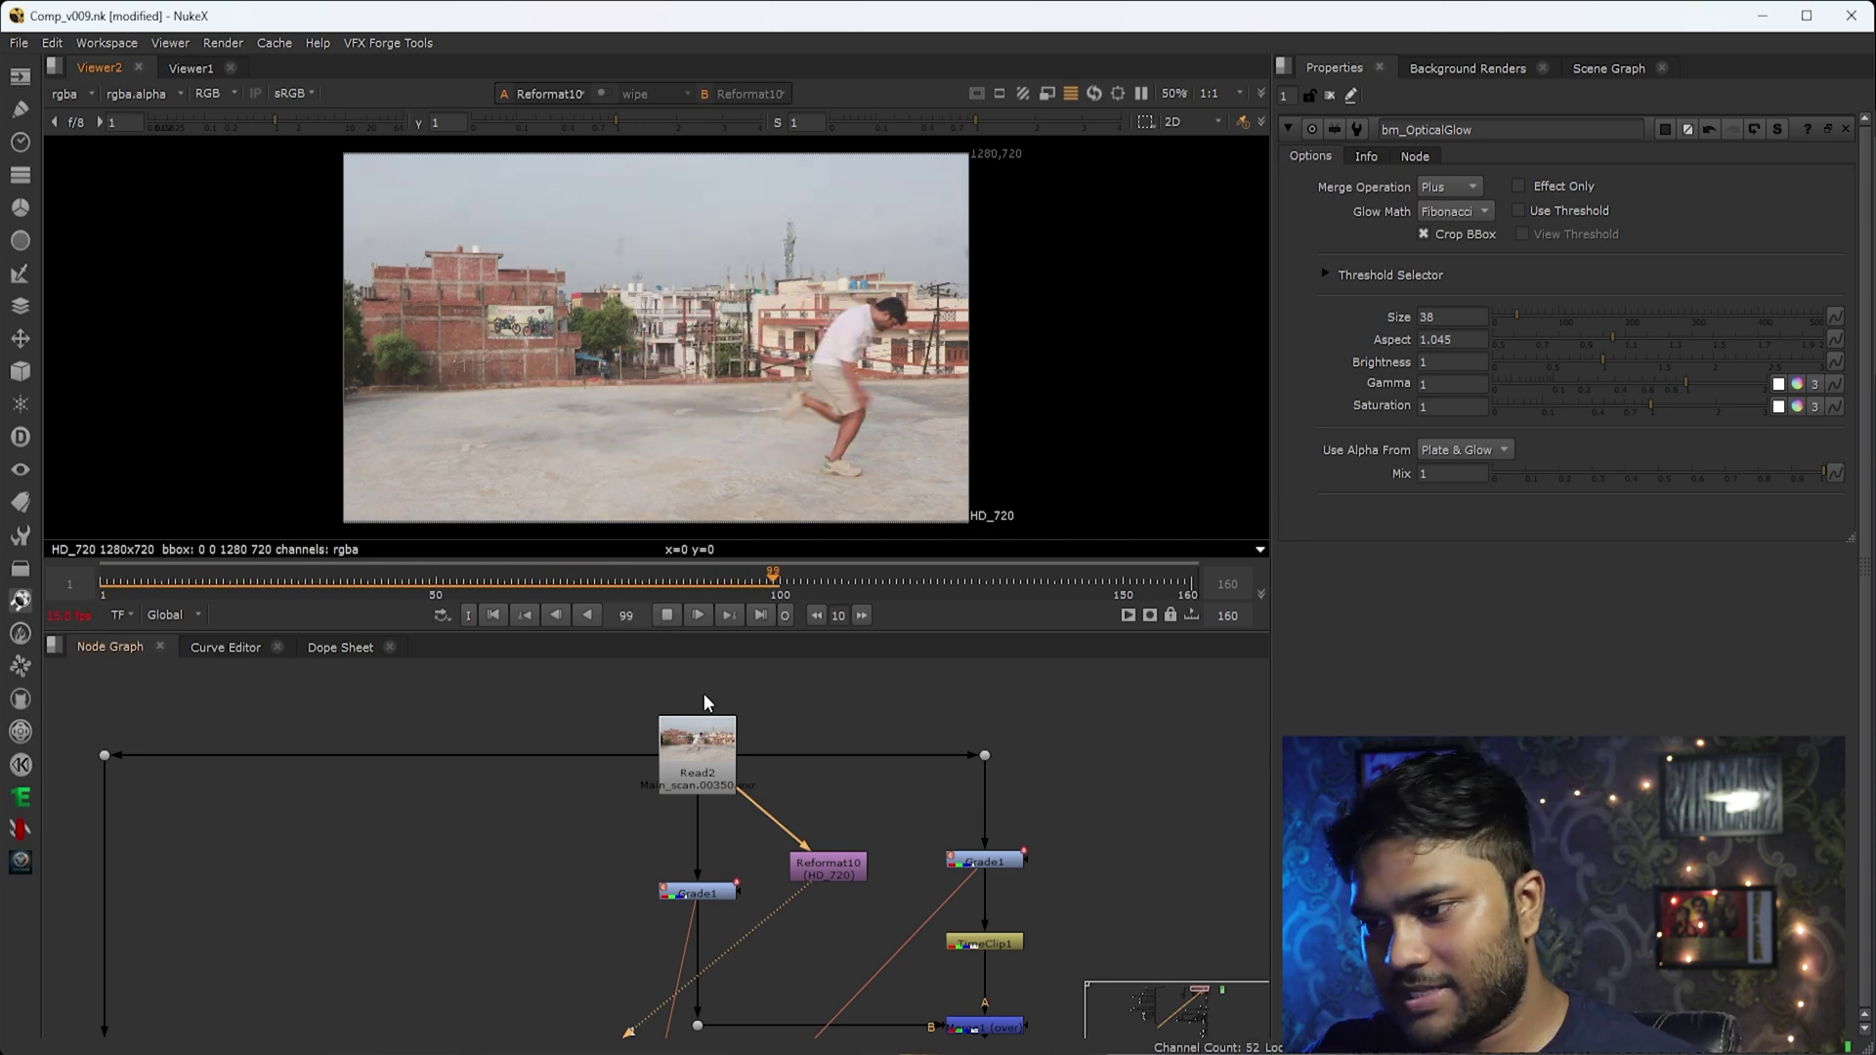
left_click(667, 615)
Compare the Read2 source in the viewer, return to Reformat10's output and replay the clip from the start.
left_click_drag(791, 660, 602, 826)
key("1")
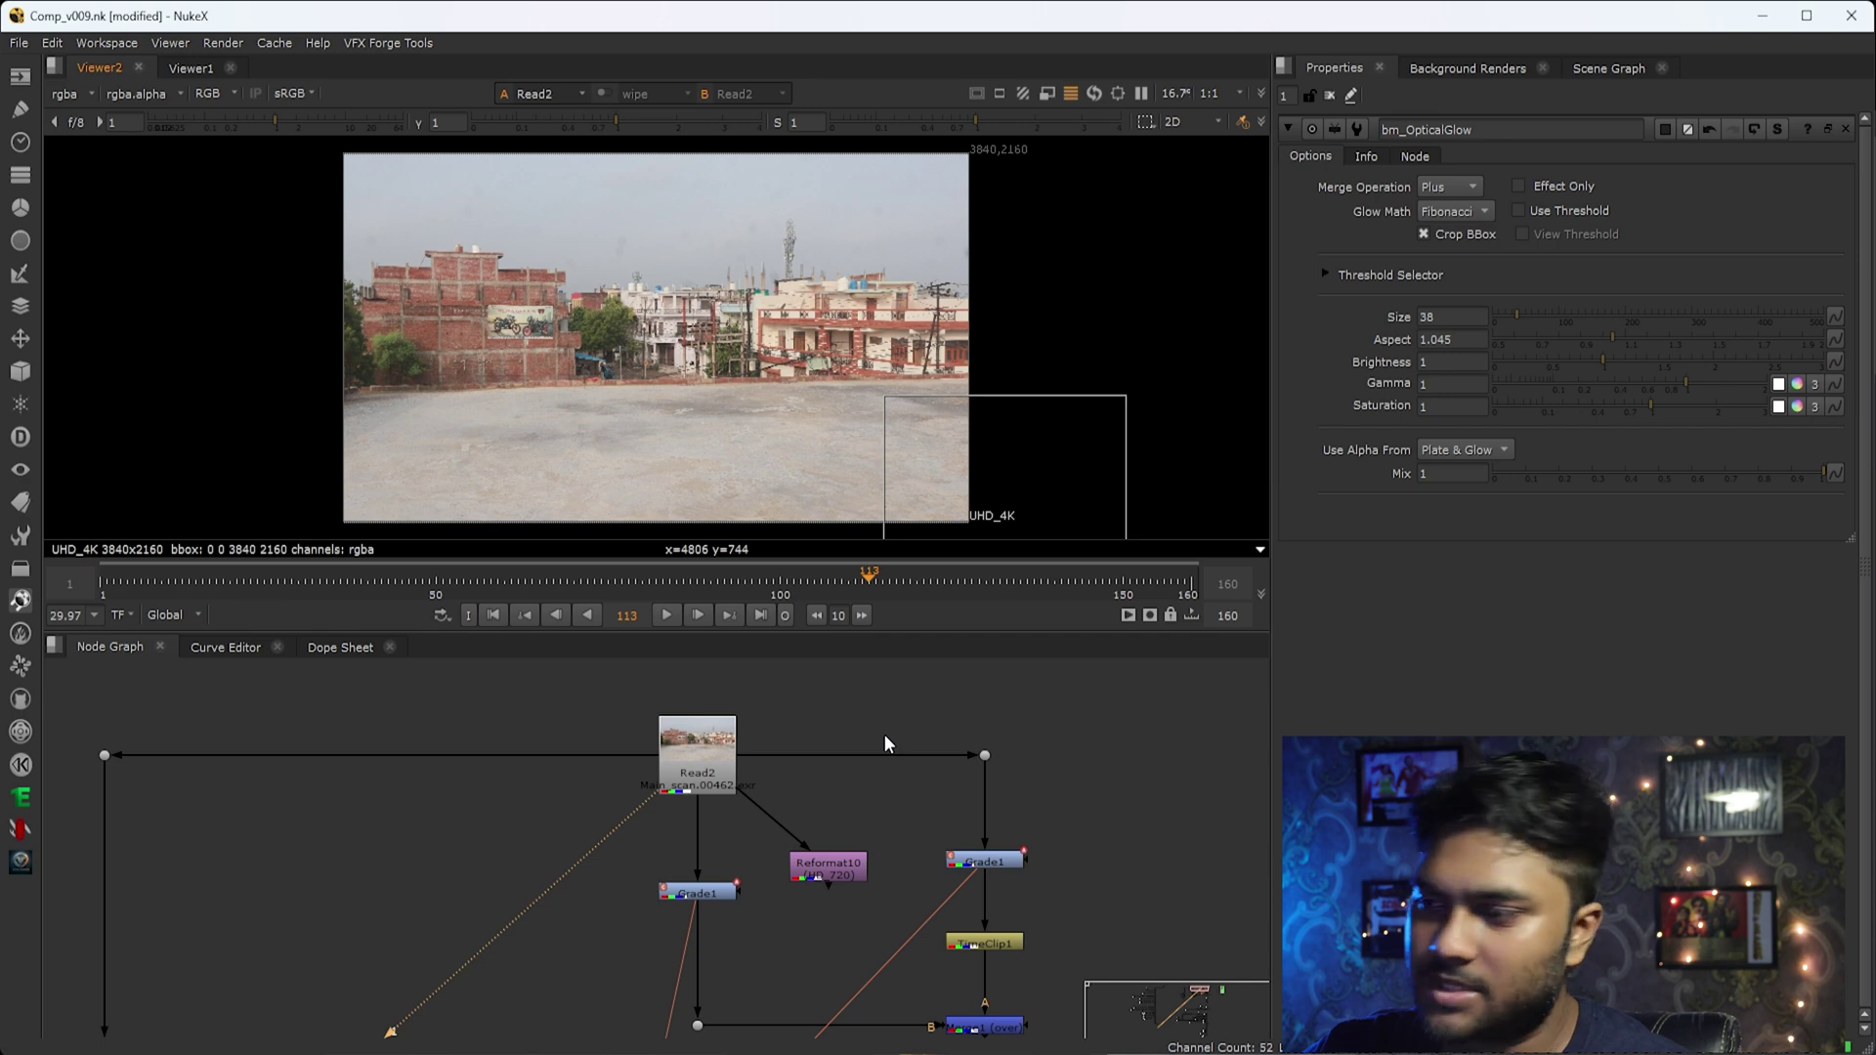
left_click_drag(884, 825, 770, 940)
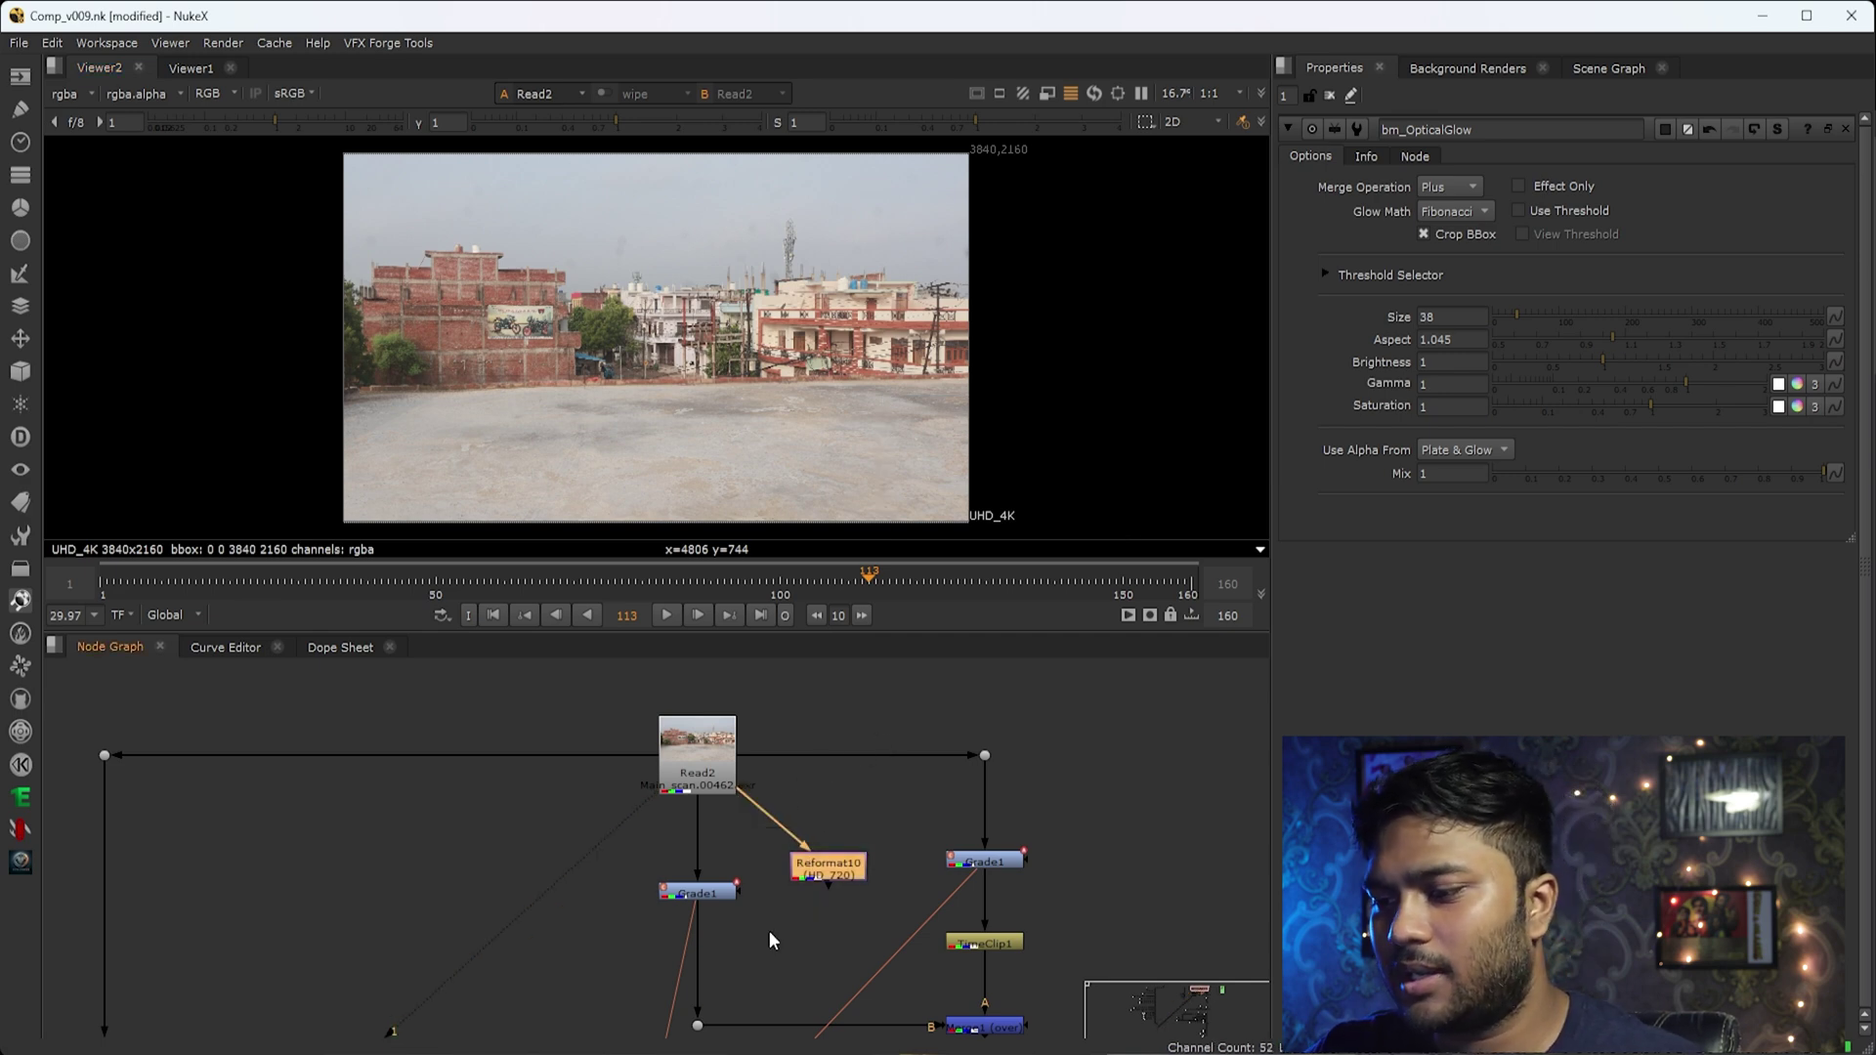
key("1")
left_click(494, 615)
left_click(666, 615)
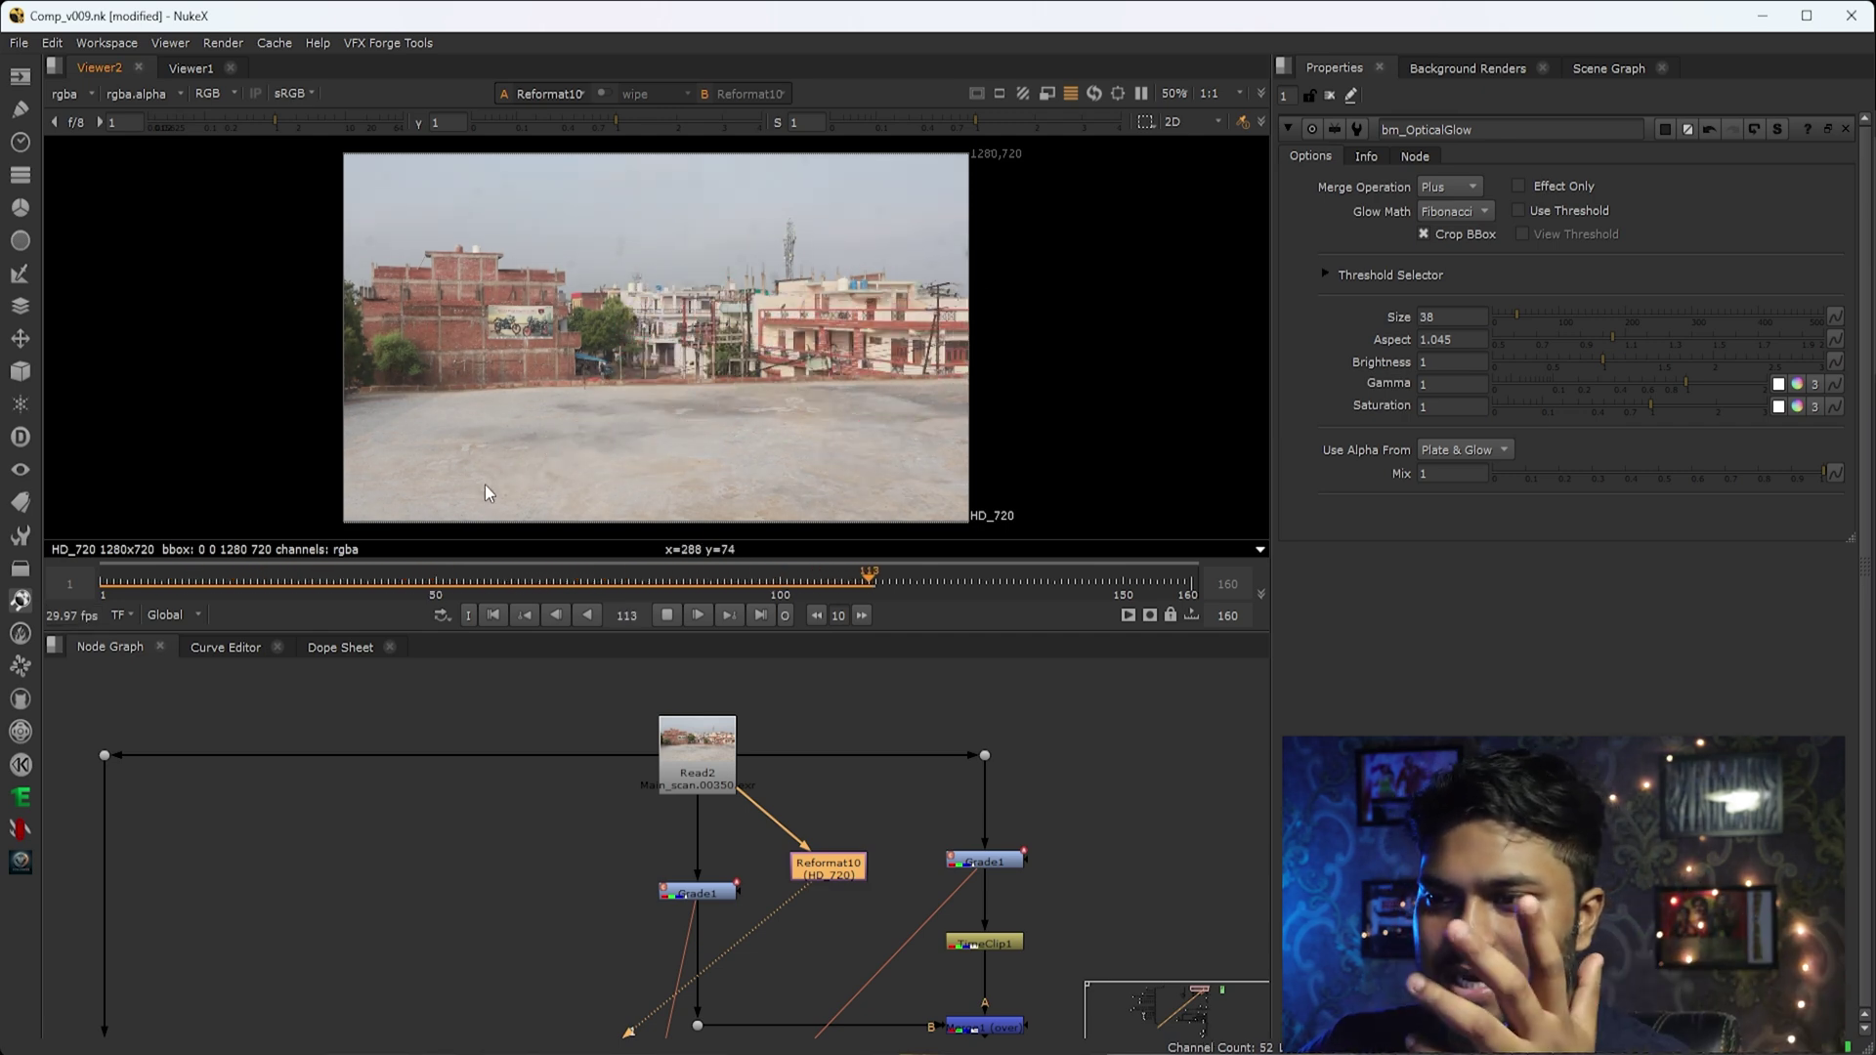
Scrub back and replay the Reformat10 clip to examine the man's running movement.
left_click_drag(765, 577, 396, 642)
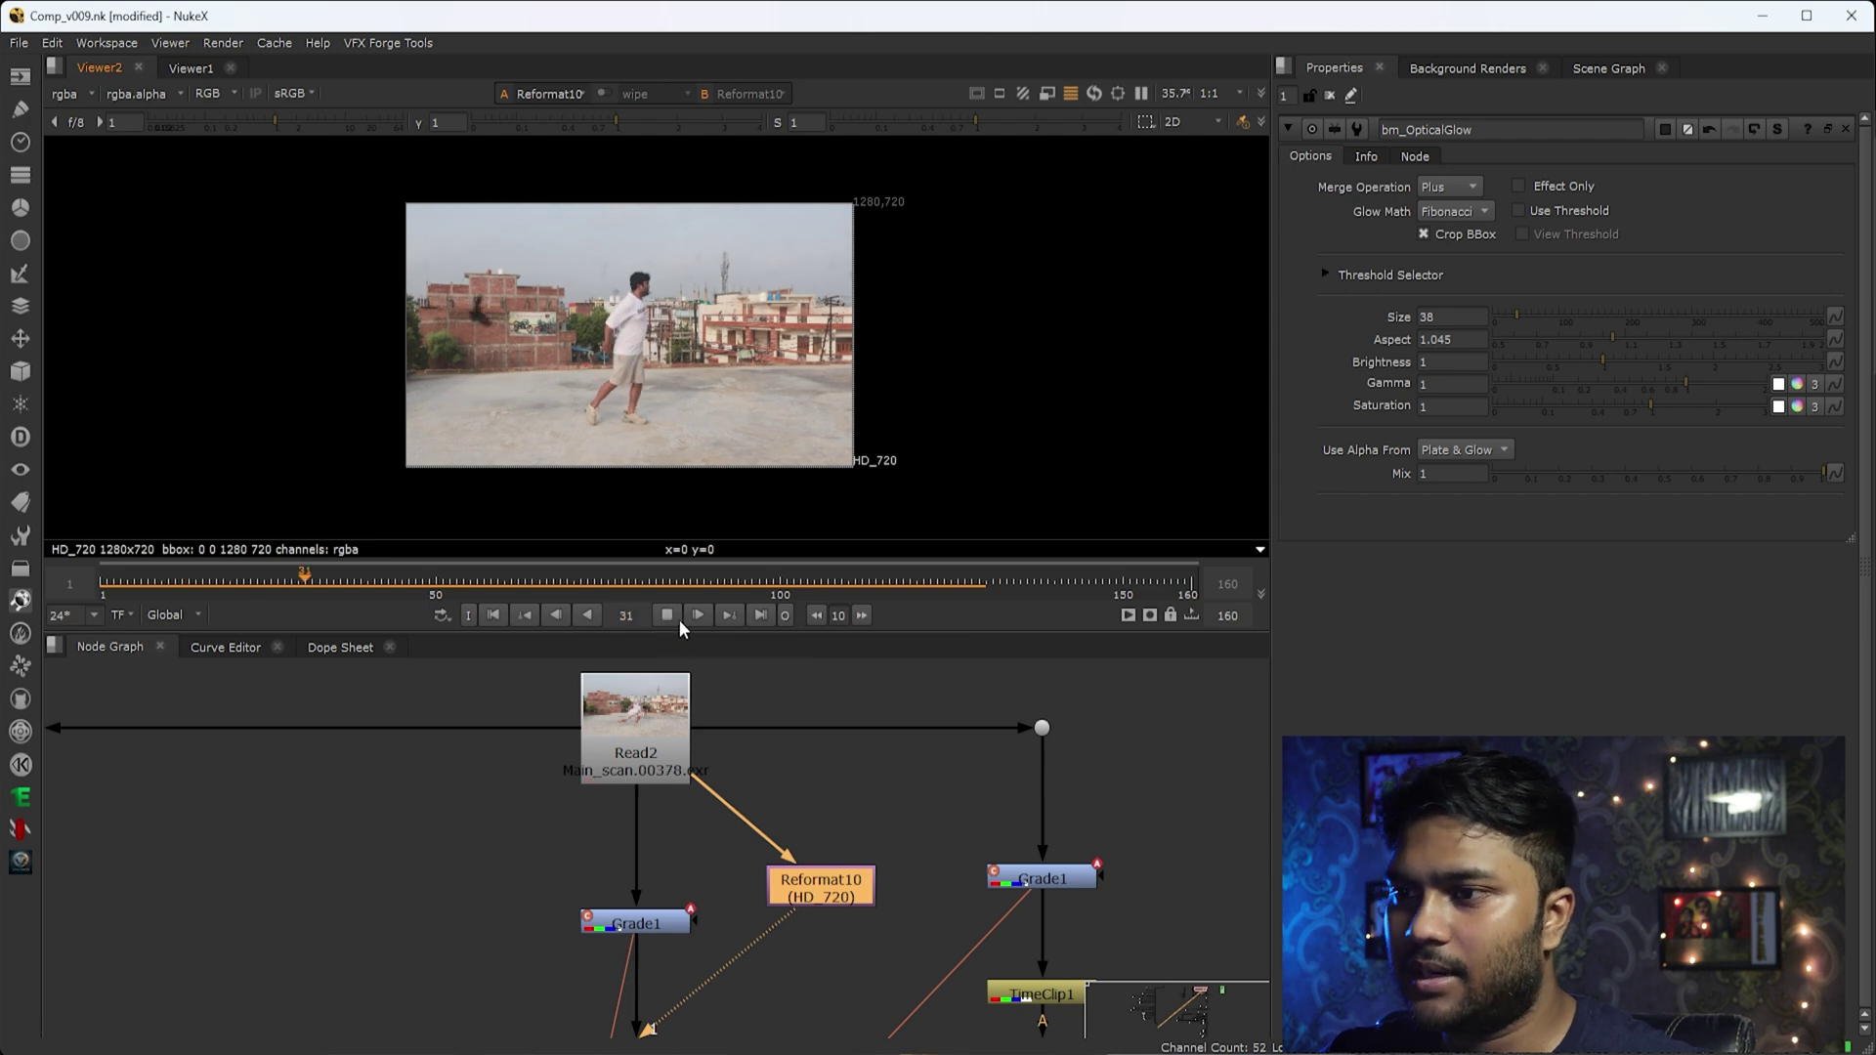
scroll(630, 400, "up", 2)
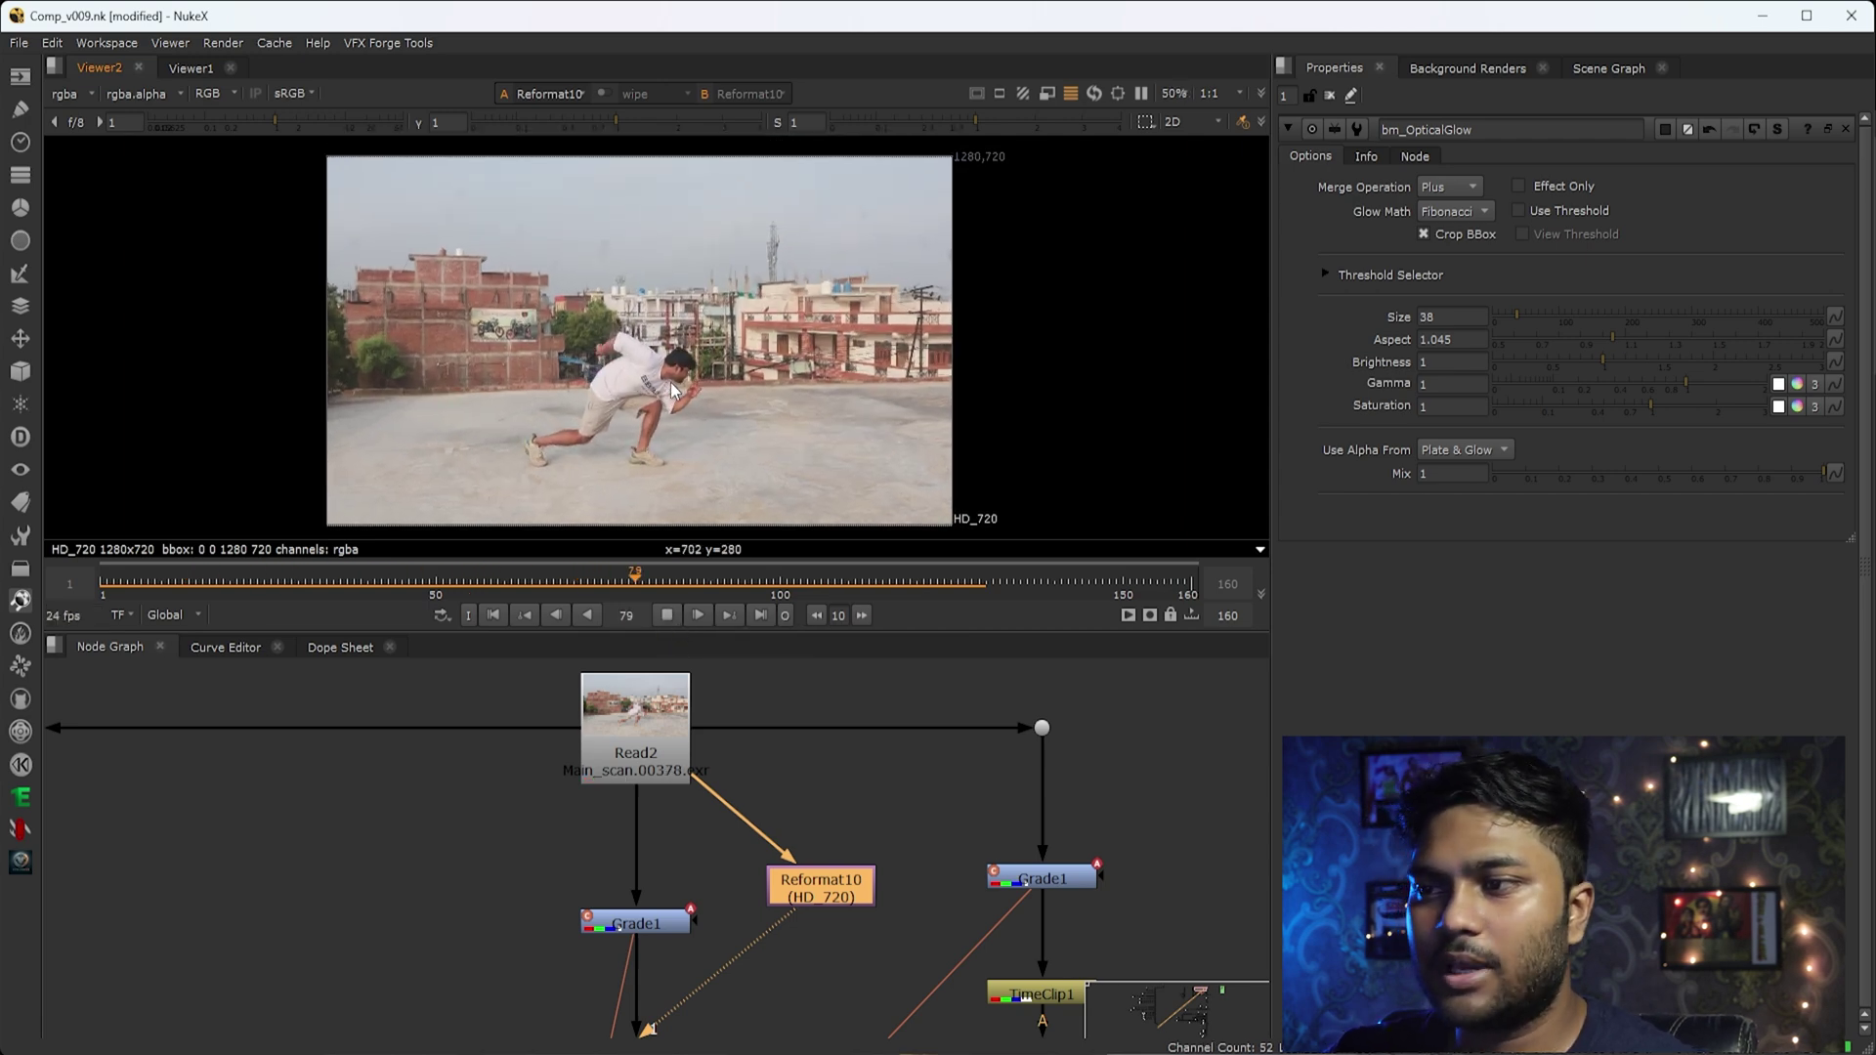
left_click(670, 615)
left_click_drag(763, 573, 664, 619)
left_click(667, 616)
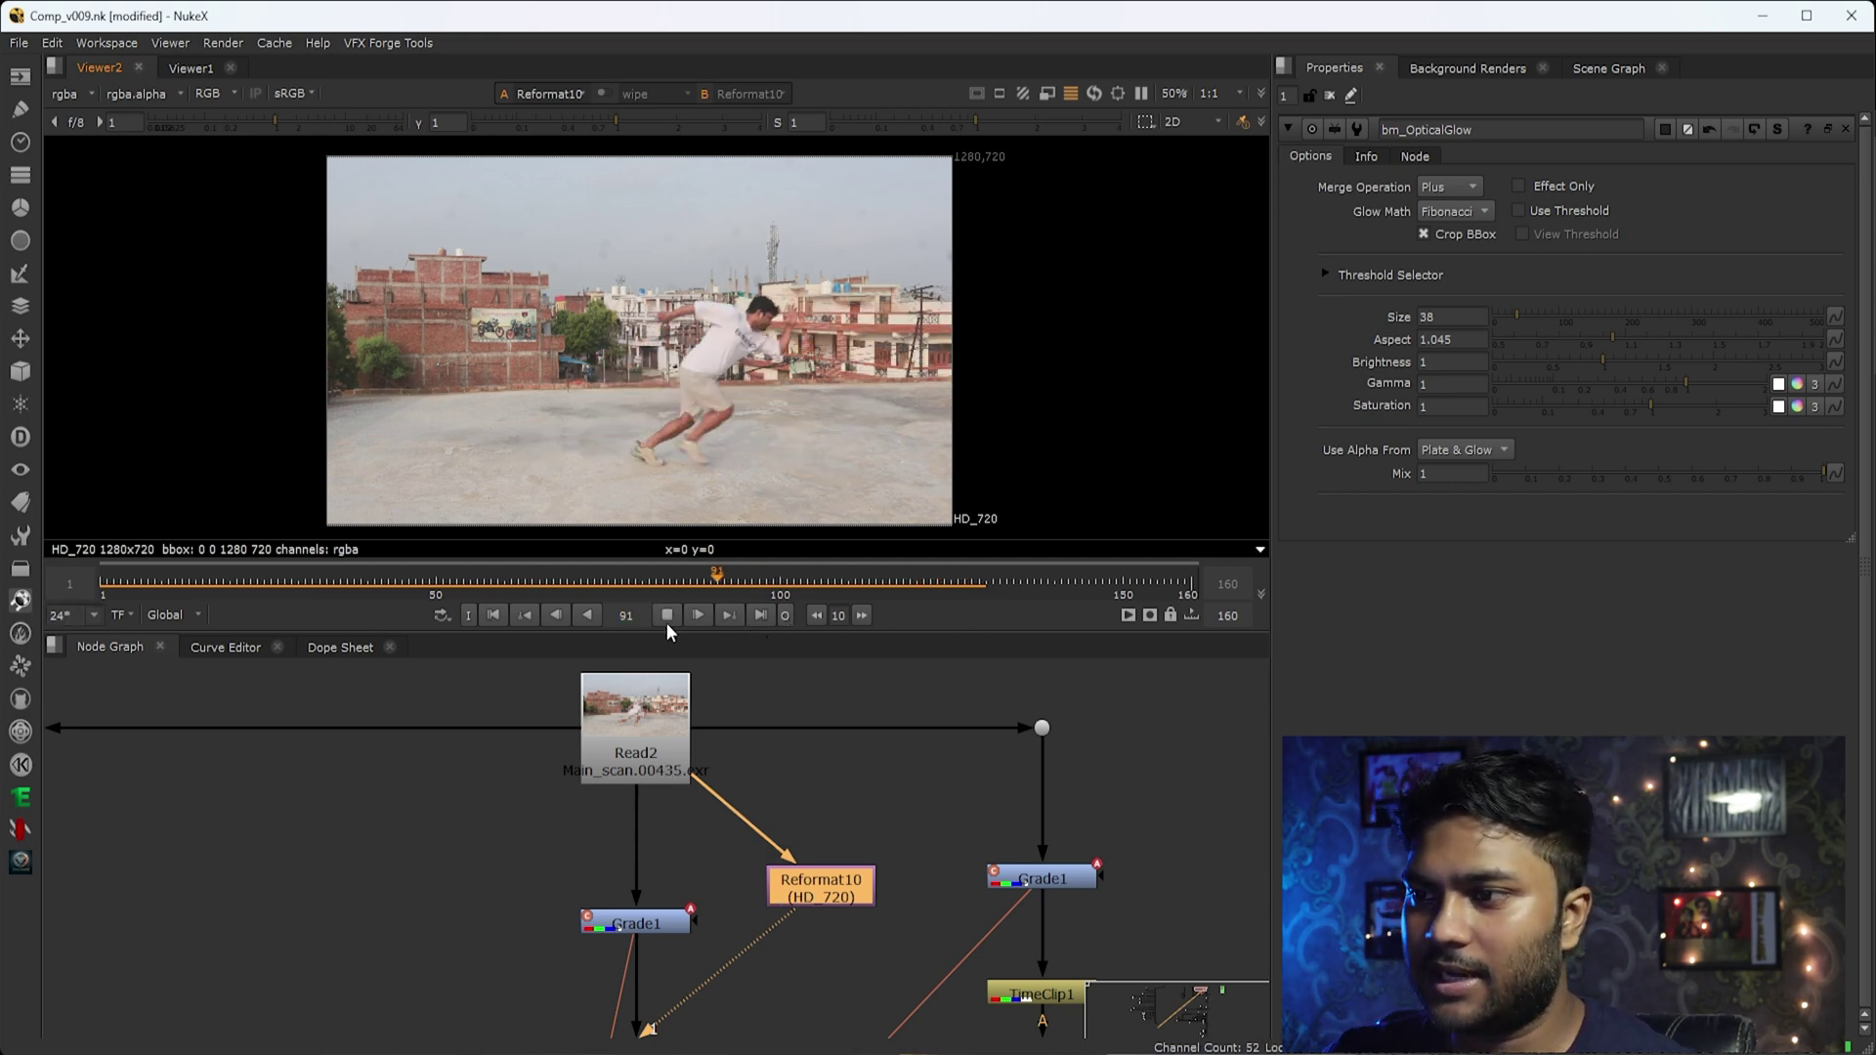
scroll(699, 451, "down", 2)
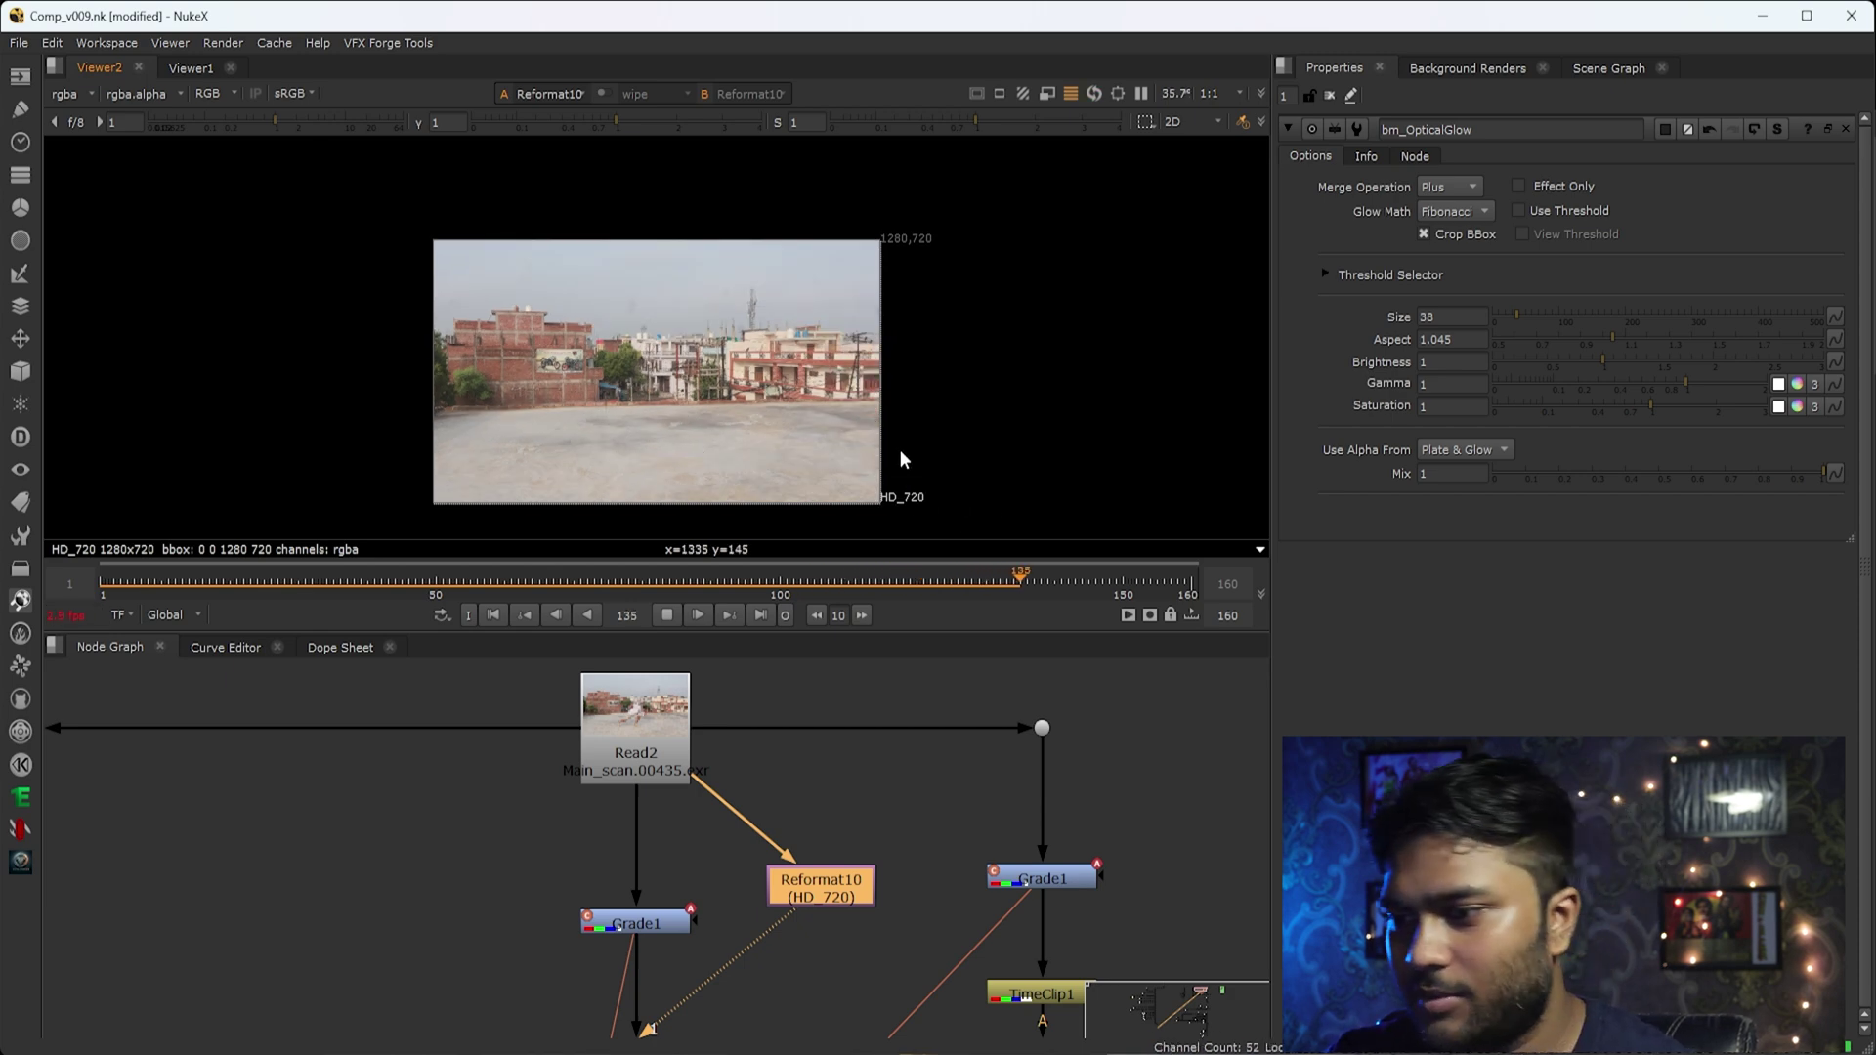
left_click(667, 616)
scroll(699, 794, "down", 2)
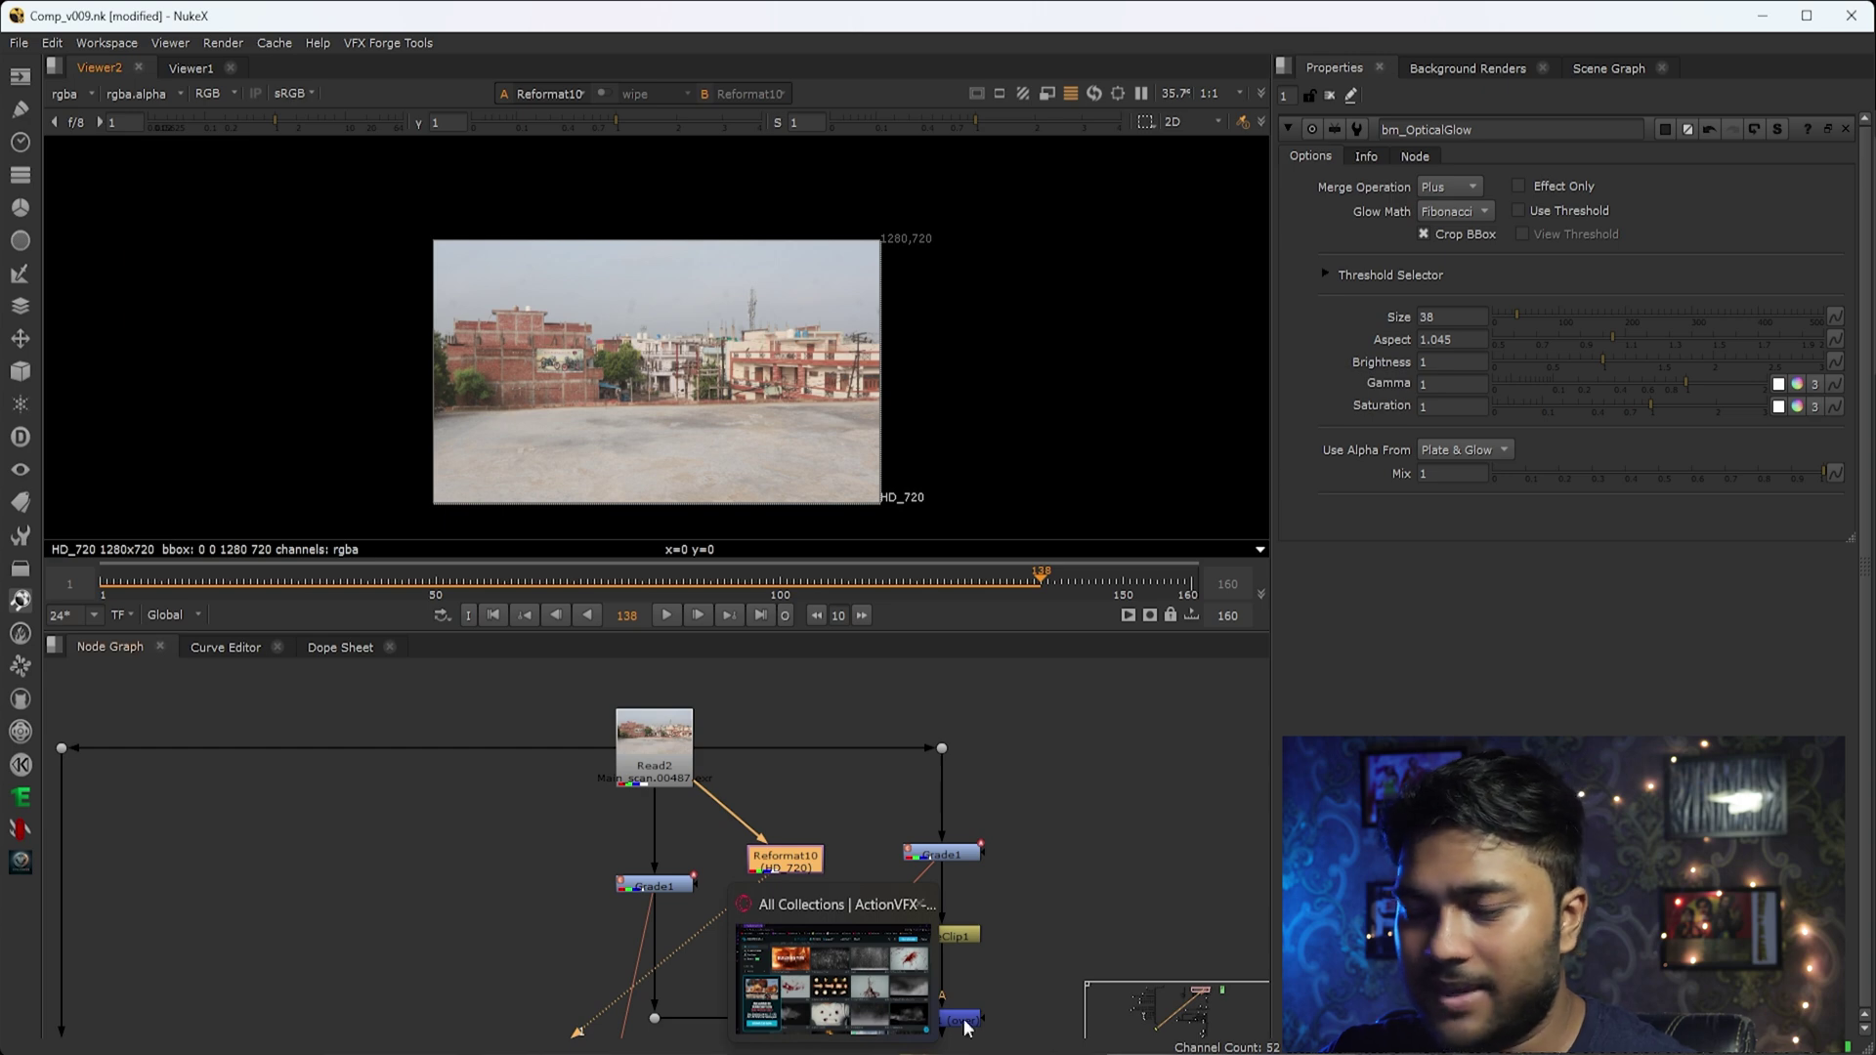
View the output of the Grade1 node directly below Read2.
left_click(1129, 940)
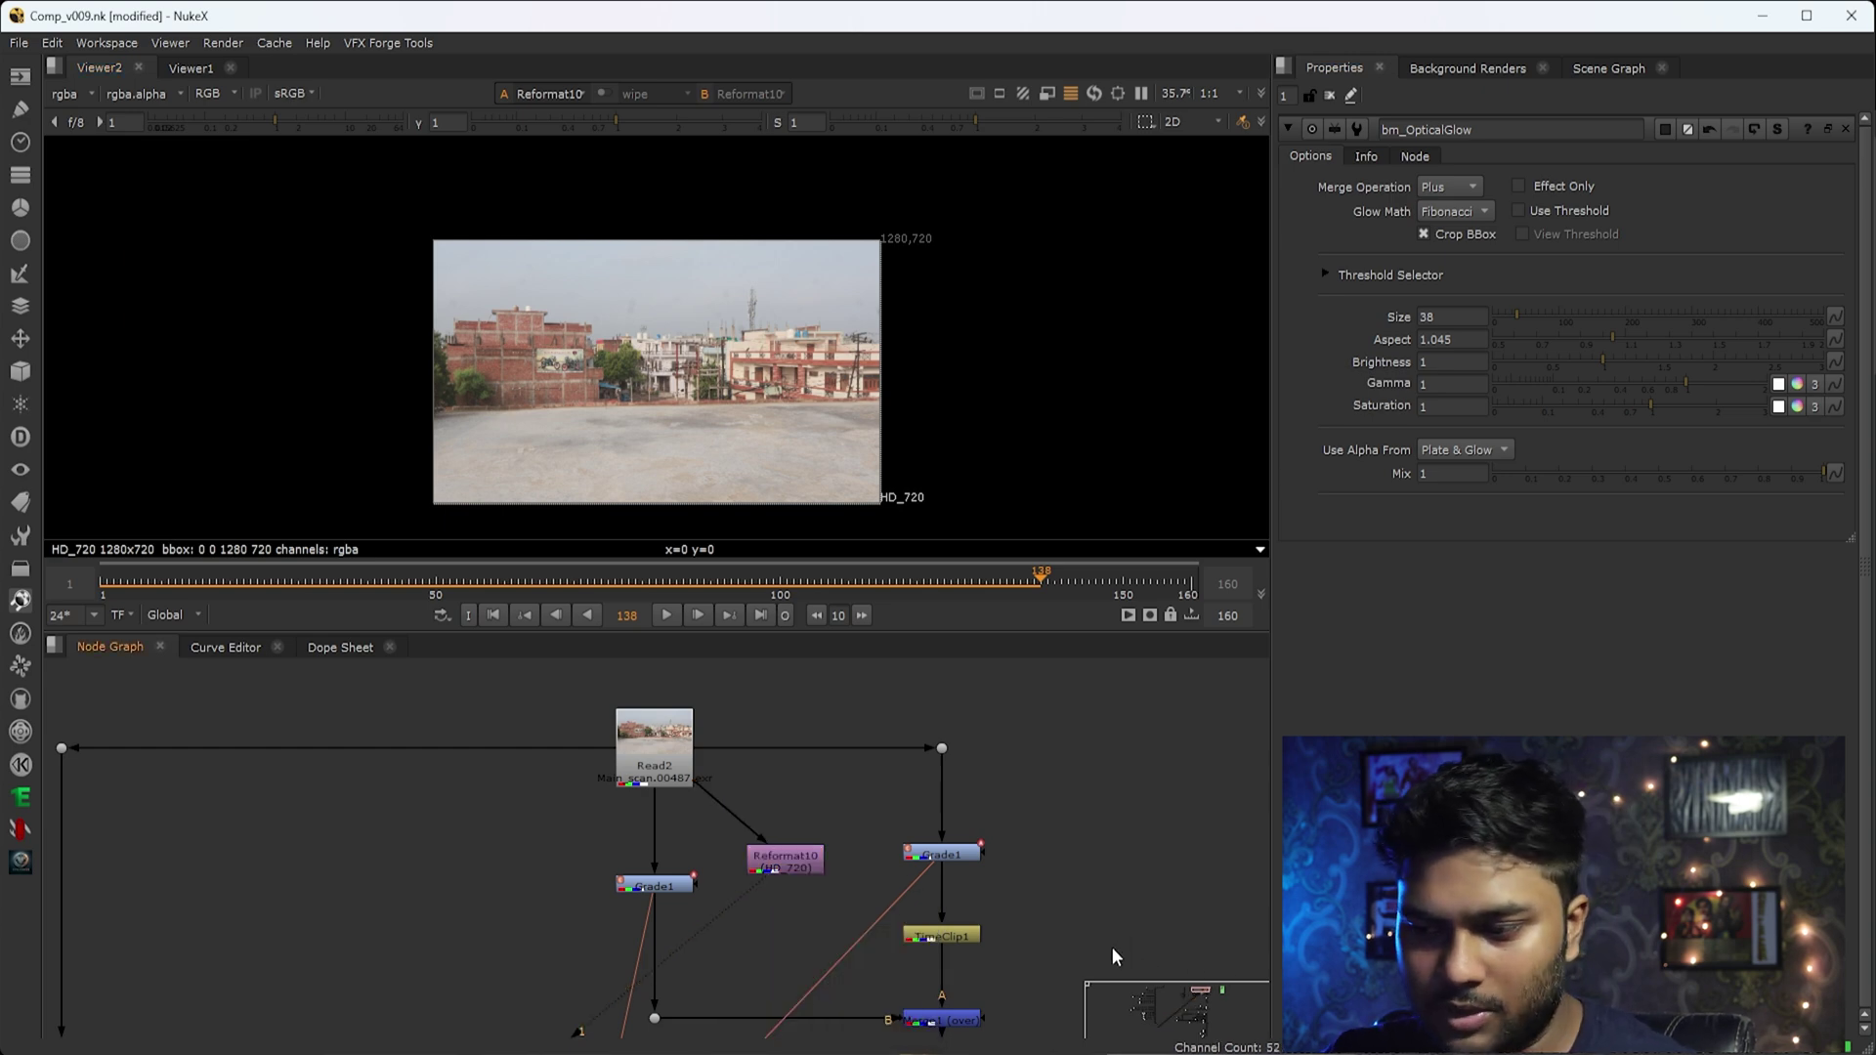
scroll(707, 836, "up", 2)
scroll(698, 830, "down", 3)
scroll(698, 831, "up", 3)
left_click_drag(740, 676, 501, 882)
key("1")
left_click(741, 933)
middle_click_drag(741, 933, 723, 795)
left_click_drag(725, 737, 438, 912)
key("1")
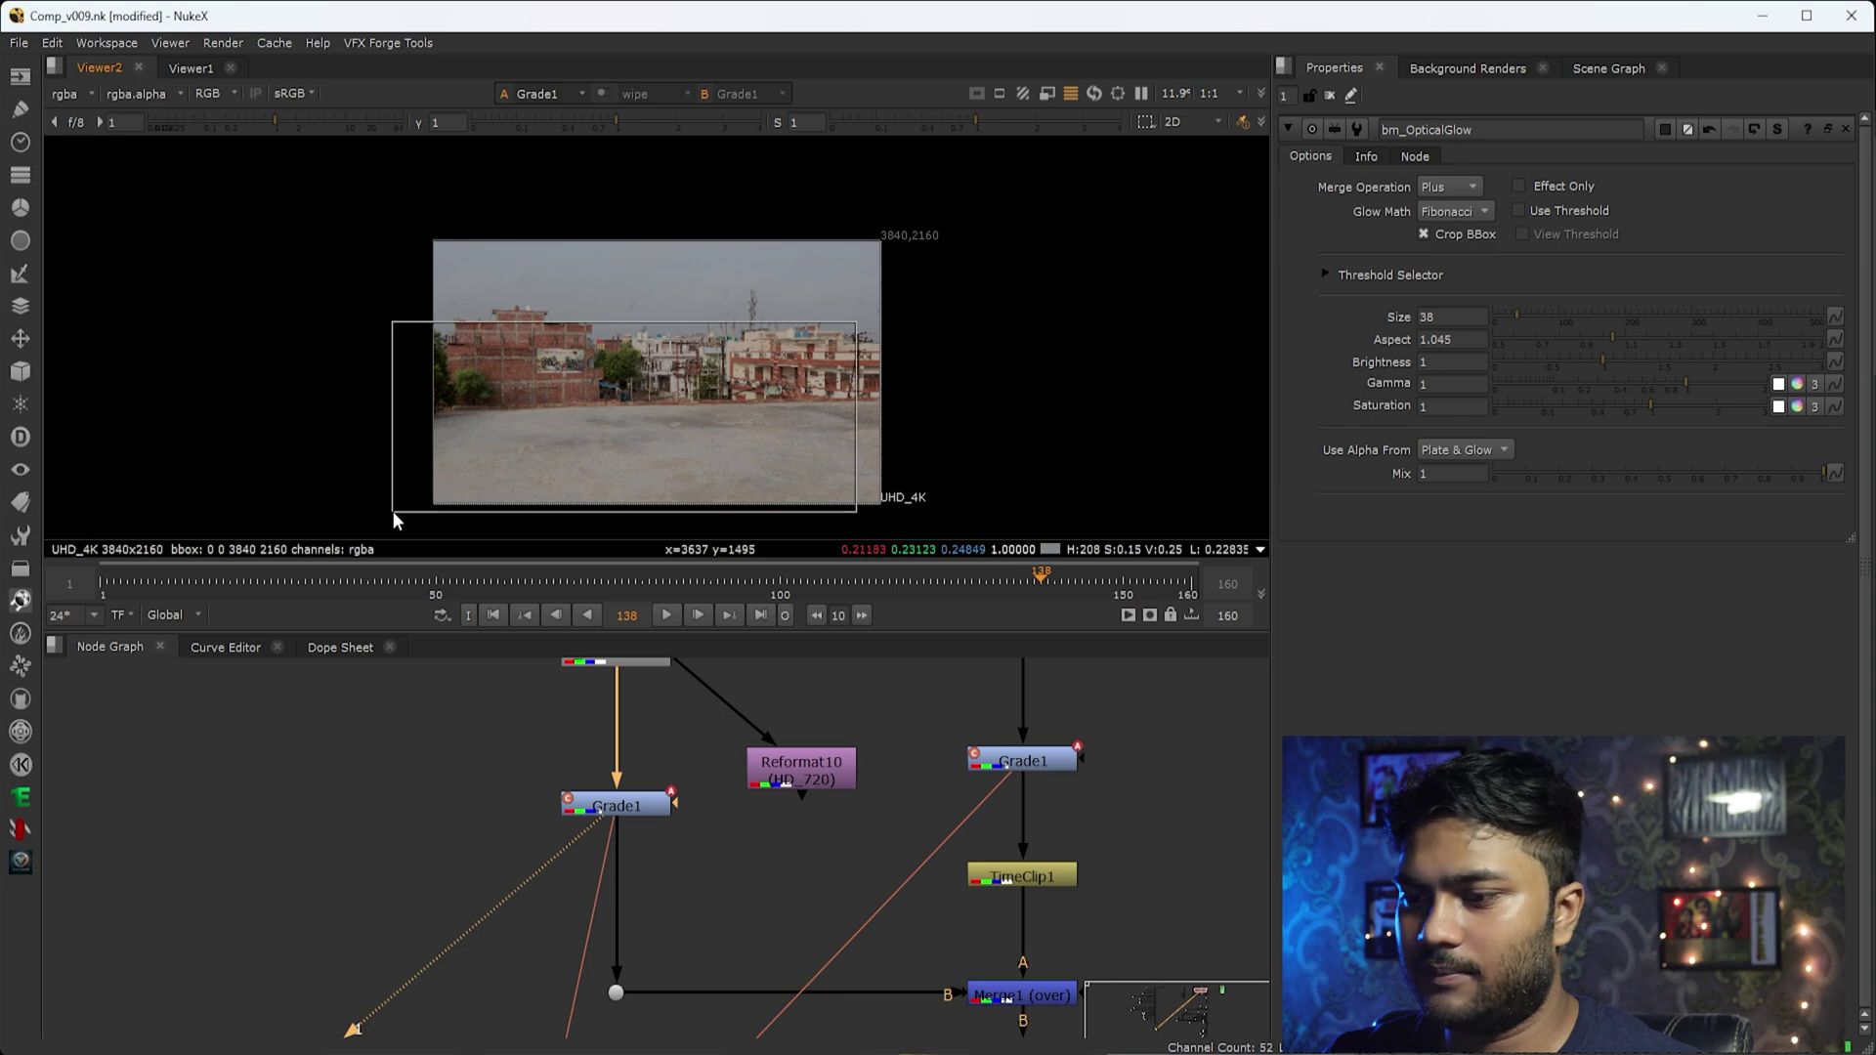
Compare the Read2 source plate with the graded output of the Grade1 node below it.
middle_click_drag(697, 769, 693, 840)
left_click_drag(692, 841, 428, 984)
left_click(600, 700)
key("1")
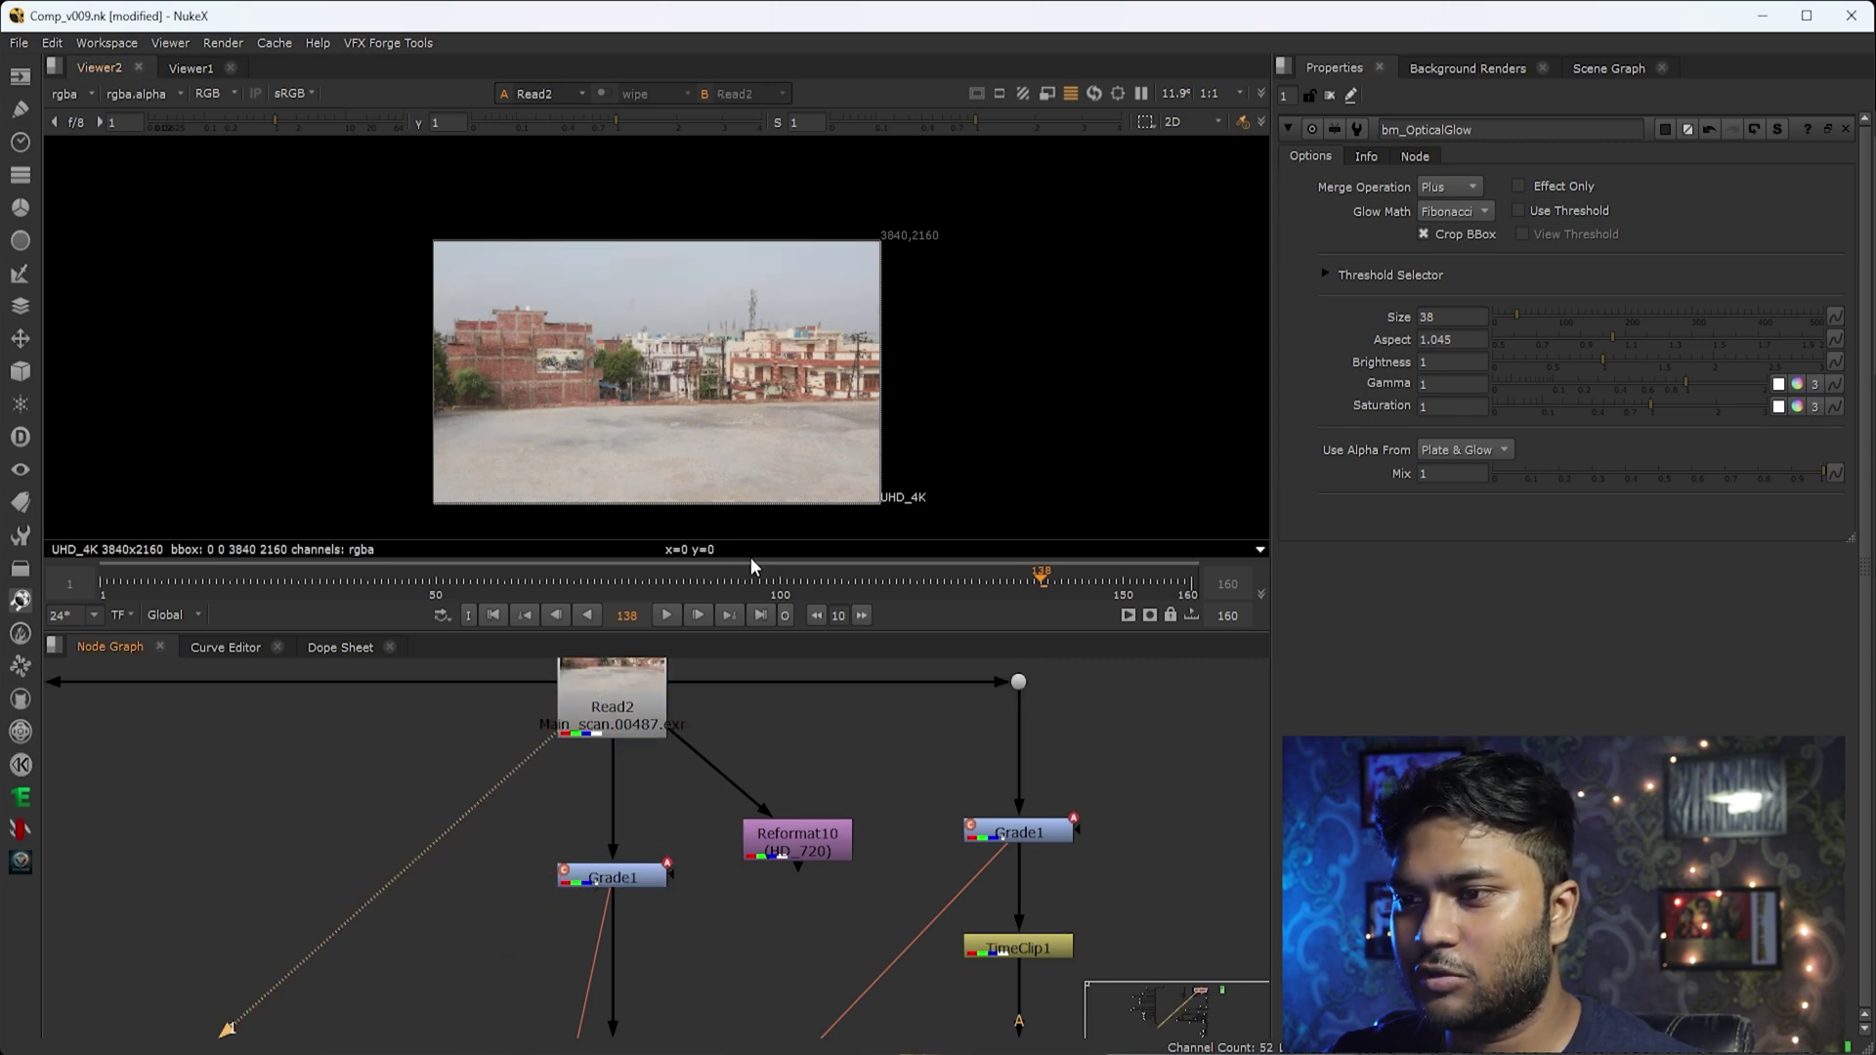
scroll(580, 405, "up", 2)
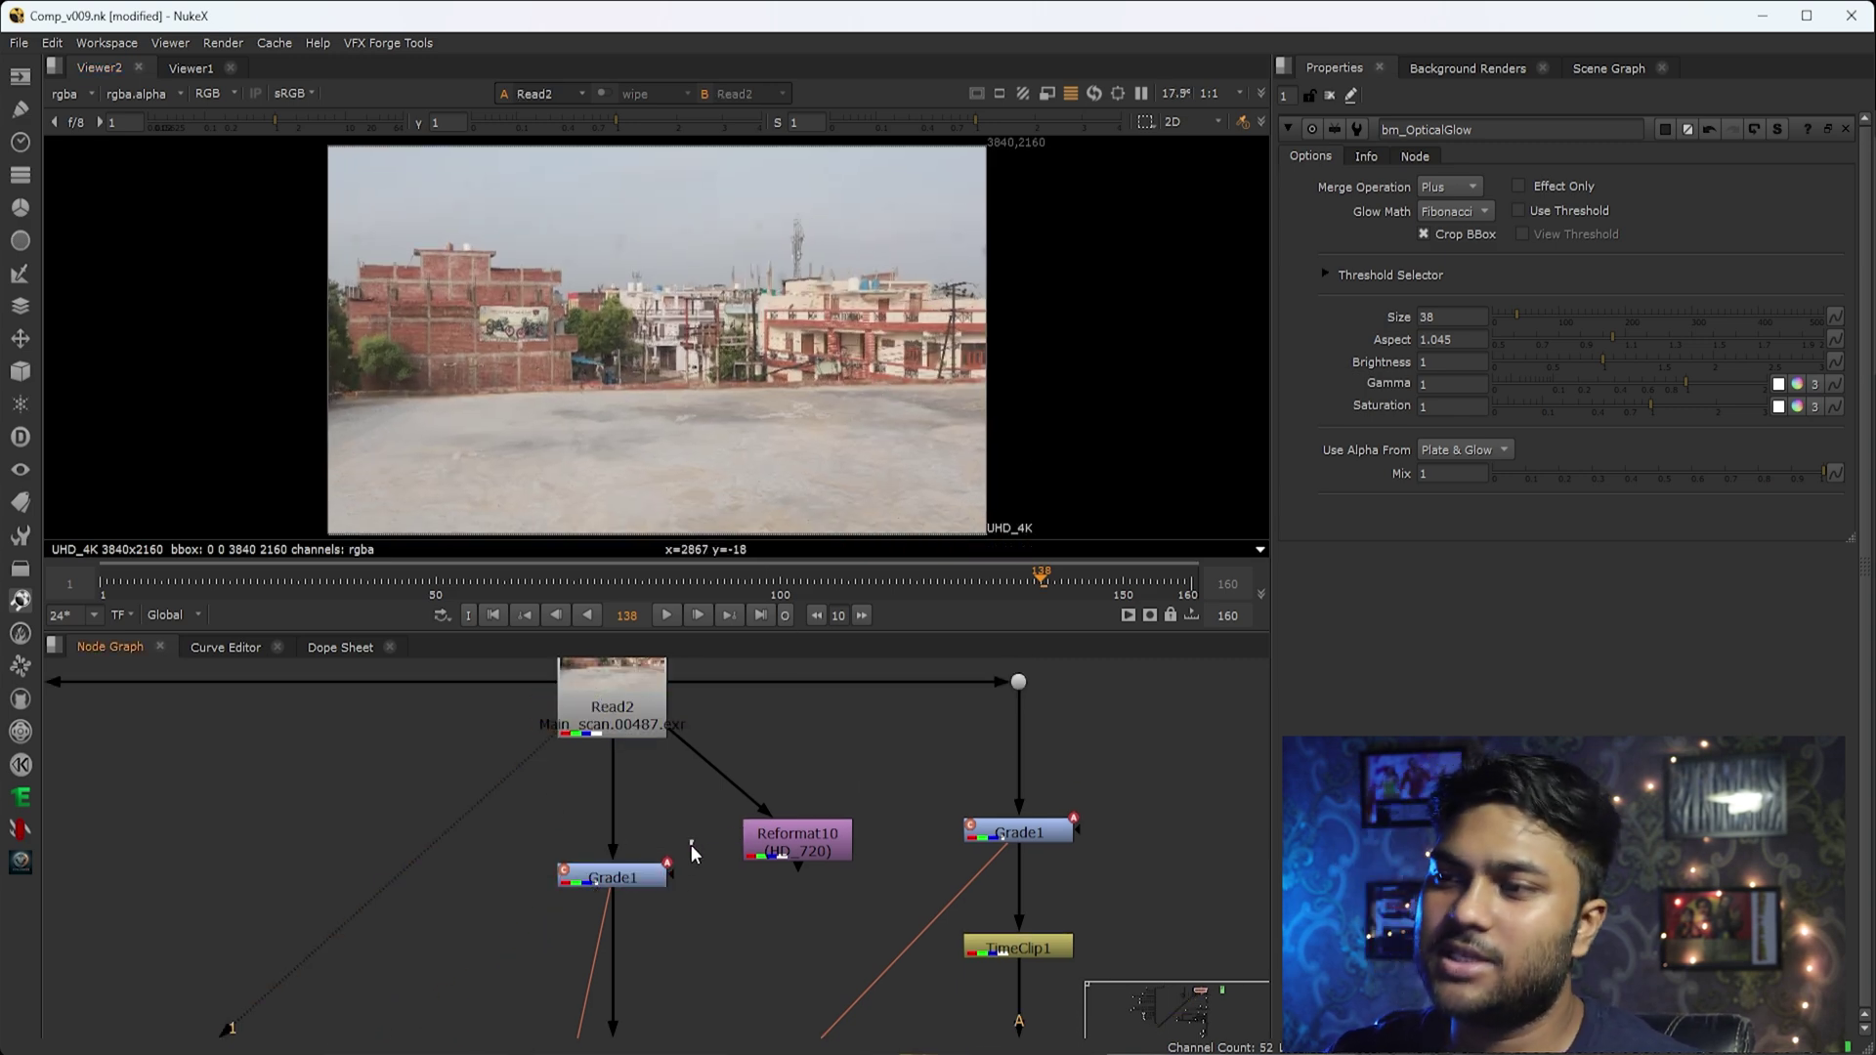
left_click_drag(702, 838, 458, 946)
key("1")
scroll(764, 936, "down", 6)
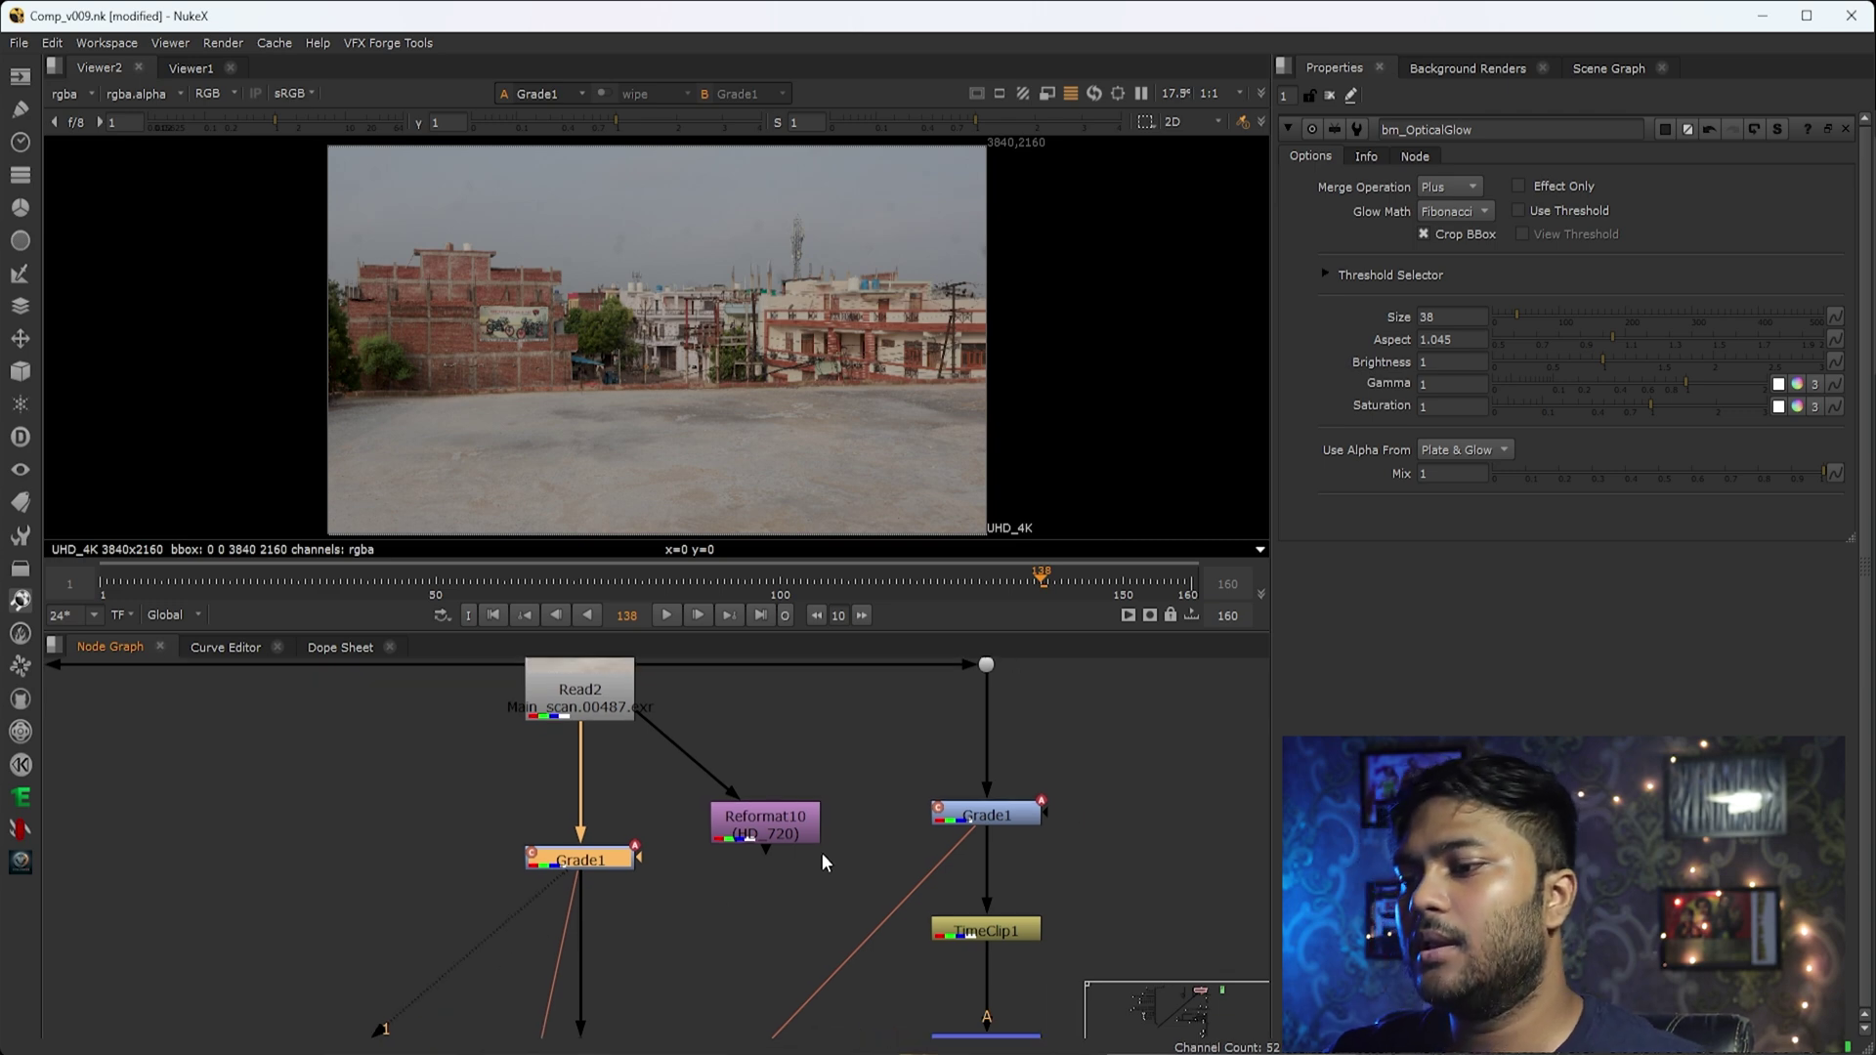
scroll(831, 695, "up", 6)
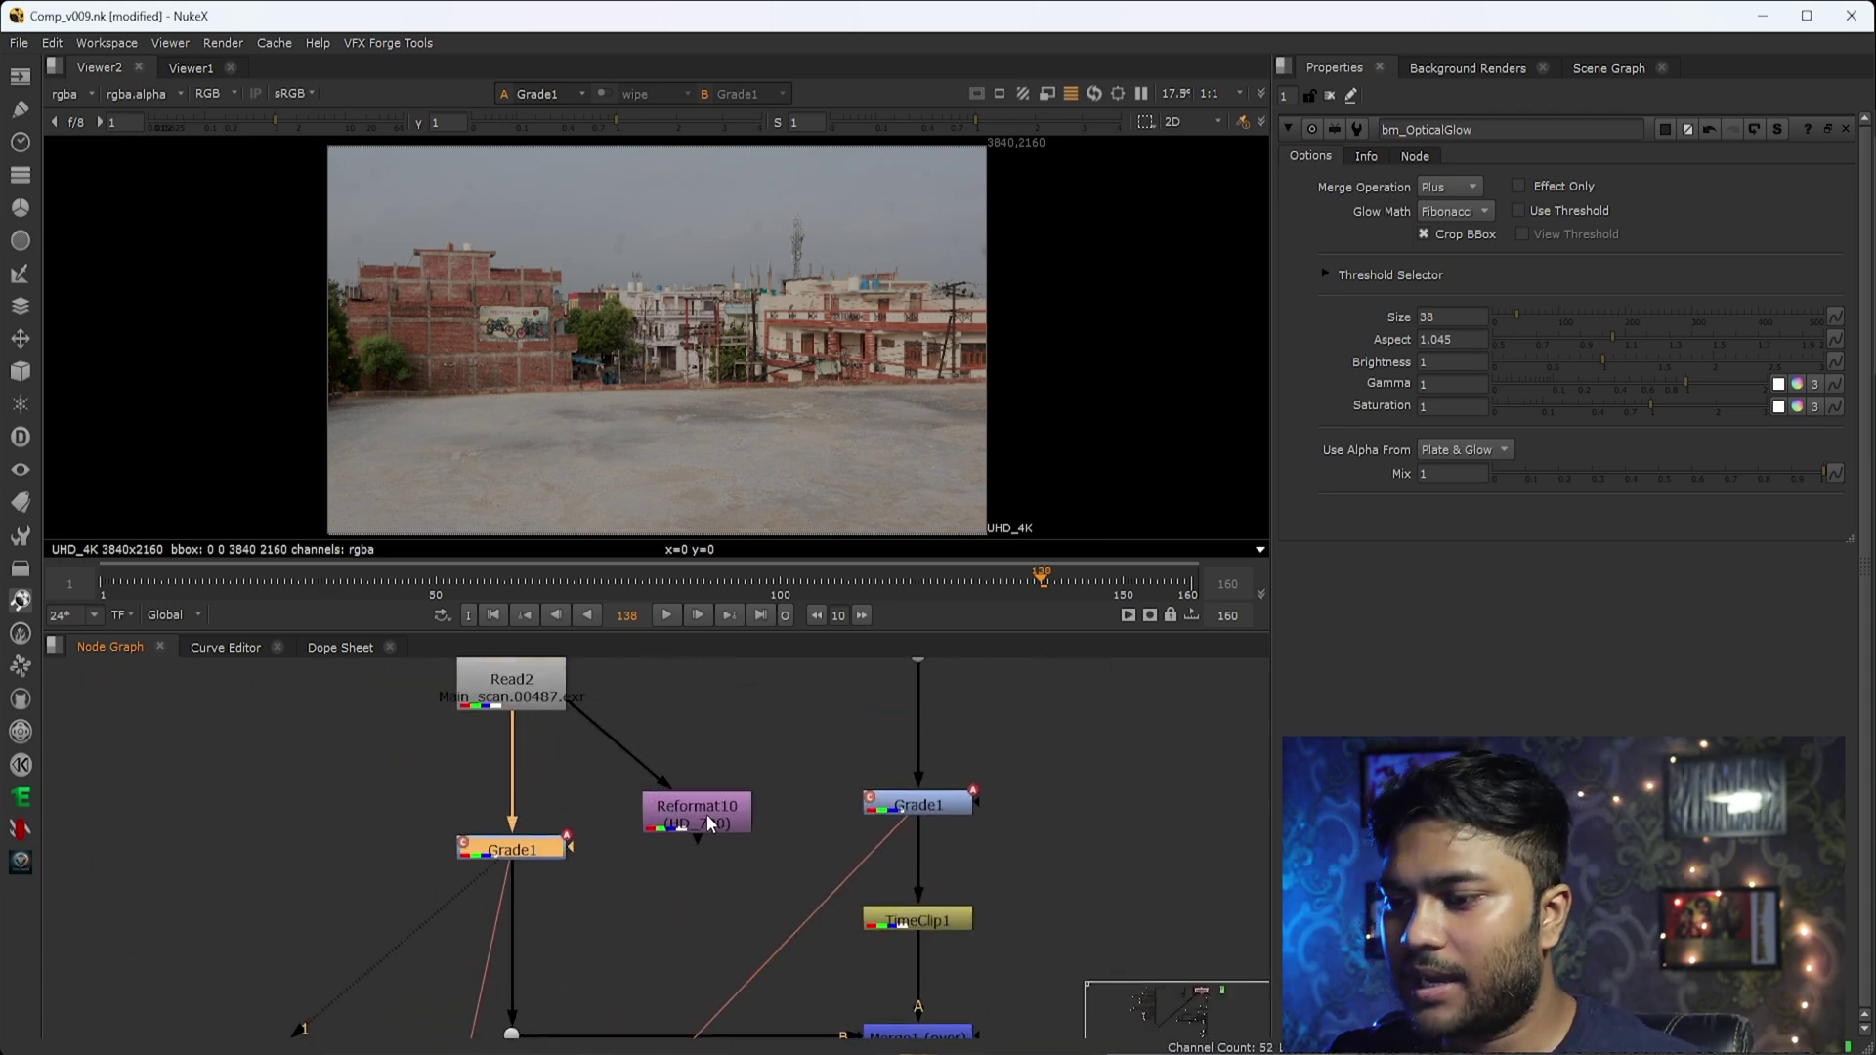
Move the Grade1 node above TimeClip1 higher up in its branch.
middle_click_drag(946, 944, 931, 859)
scroll(931, 859, "down", 3)
left_click_drag(1040, 794, 837, 869)
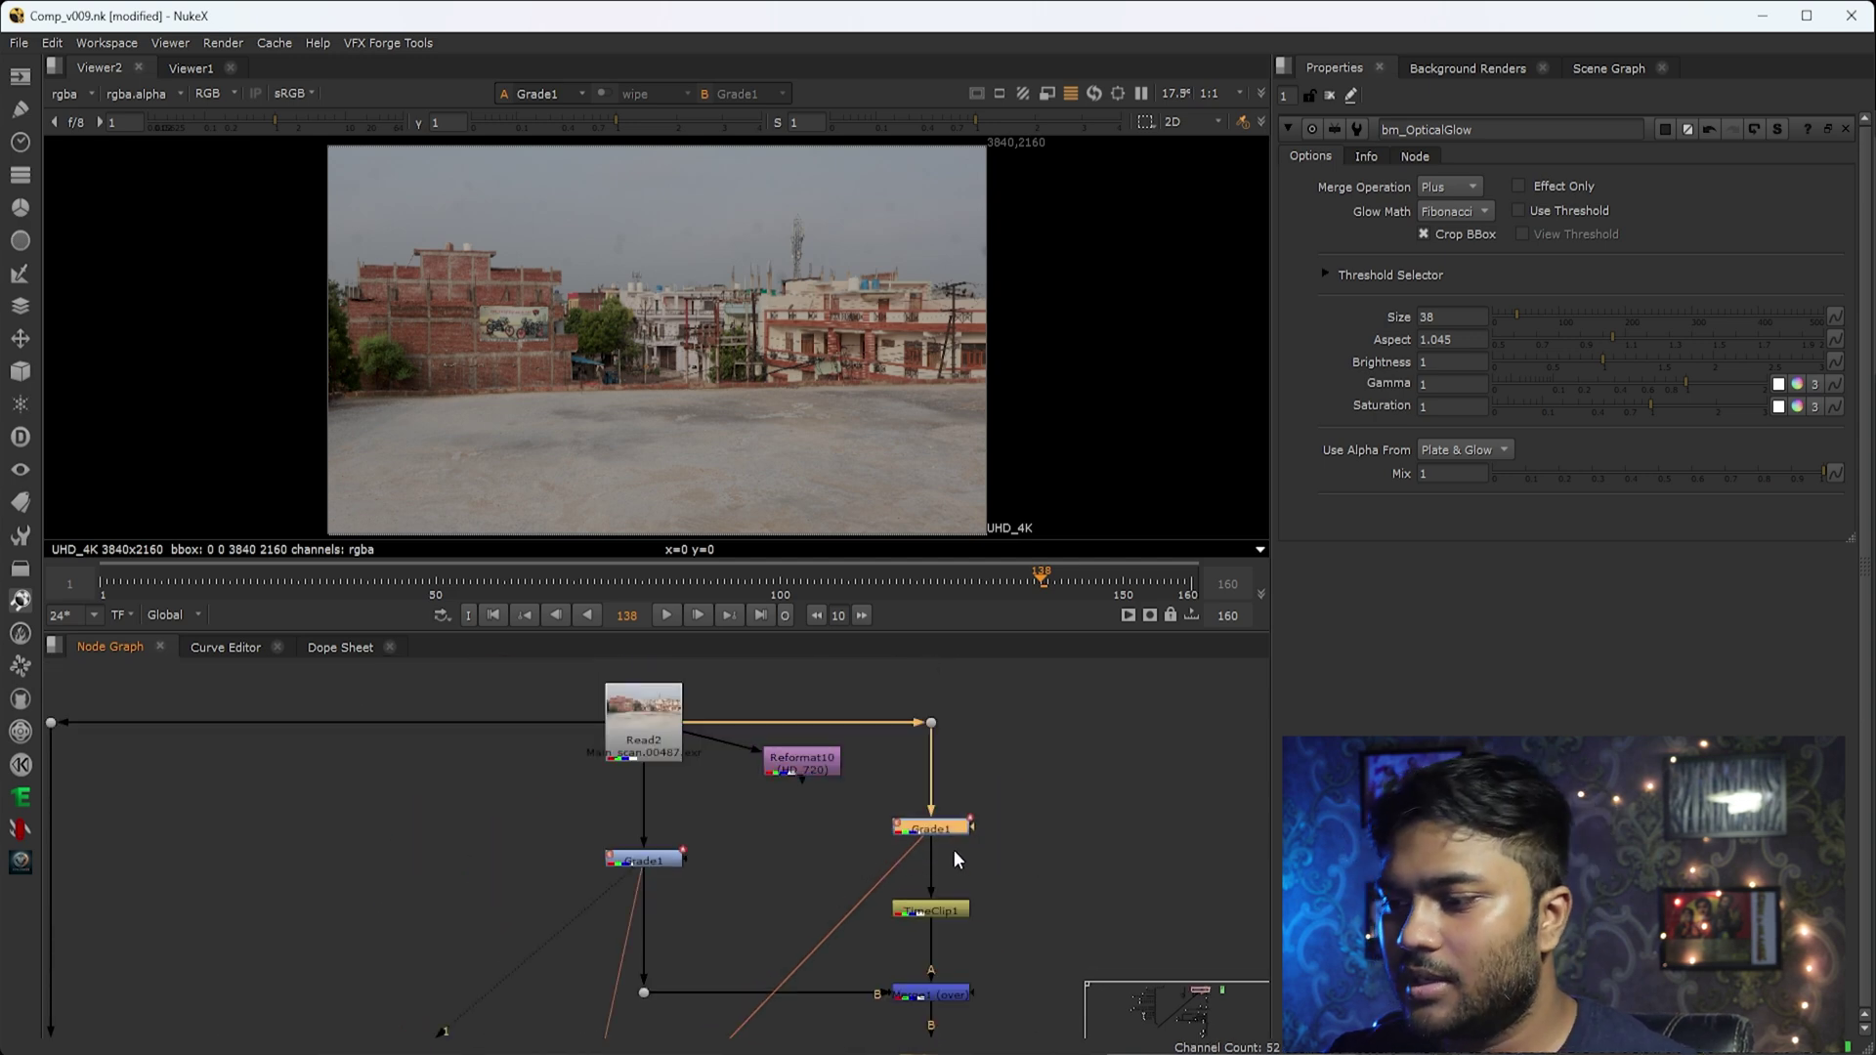
left_click_drag(933, 827, 933, 773)
left_click(1079, 791)
Connect TimeClip1's input to the Grade1 node directly below Read2 and move TimeClip1 up level with it.
left_click_drag(931, 854, 648, 862)
left_click_drag(933, 909, 929, 860)
left_click(995, 828)
left_click_drag(1040, 838, 731, 922)
View Merge1's output and scrub the timeline to frame 80.
middle_click_drag(1023, 947, 1011, 840)
left_click_drag(1012, 840, 745, 953)
key("1")
left_click(782, 951)
middle_click_drag(959, 890, 961, 933)
left_click_drag(735, 584, 641, 609)
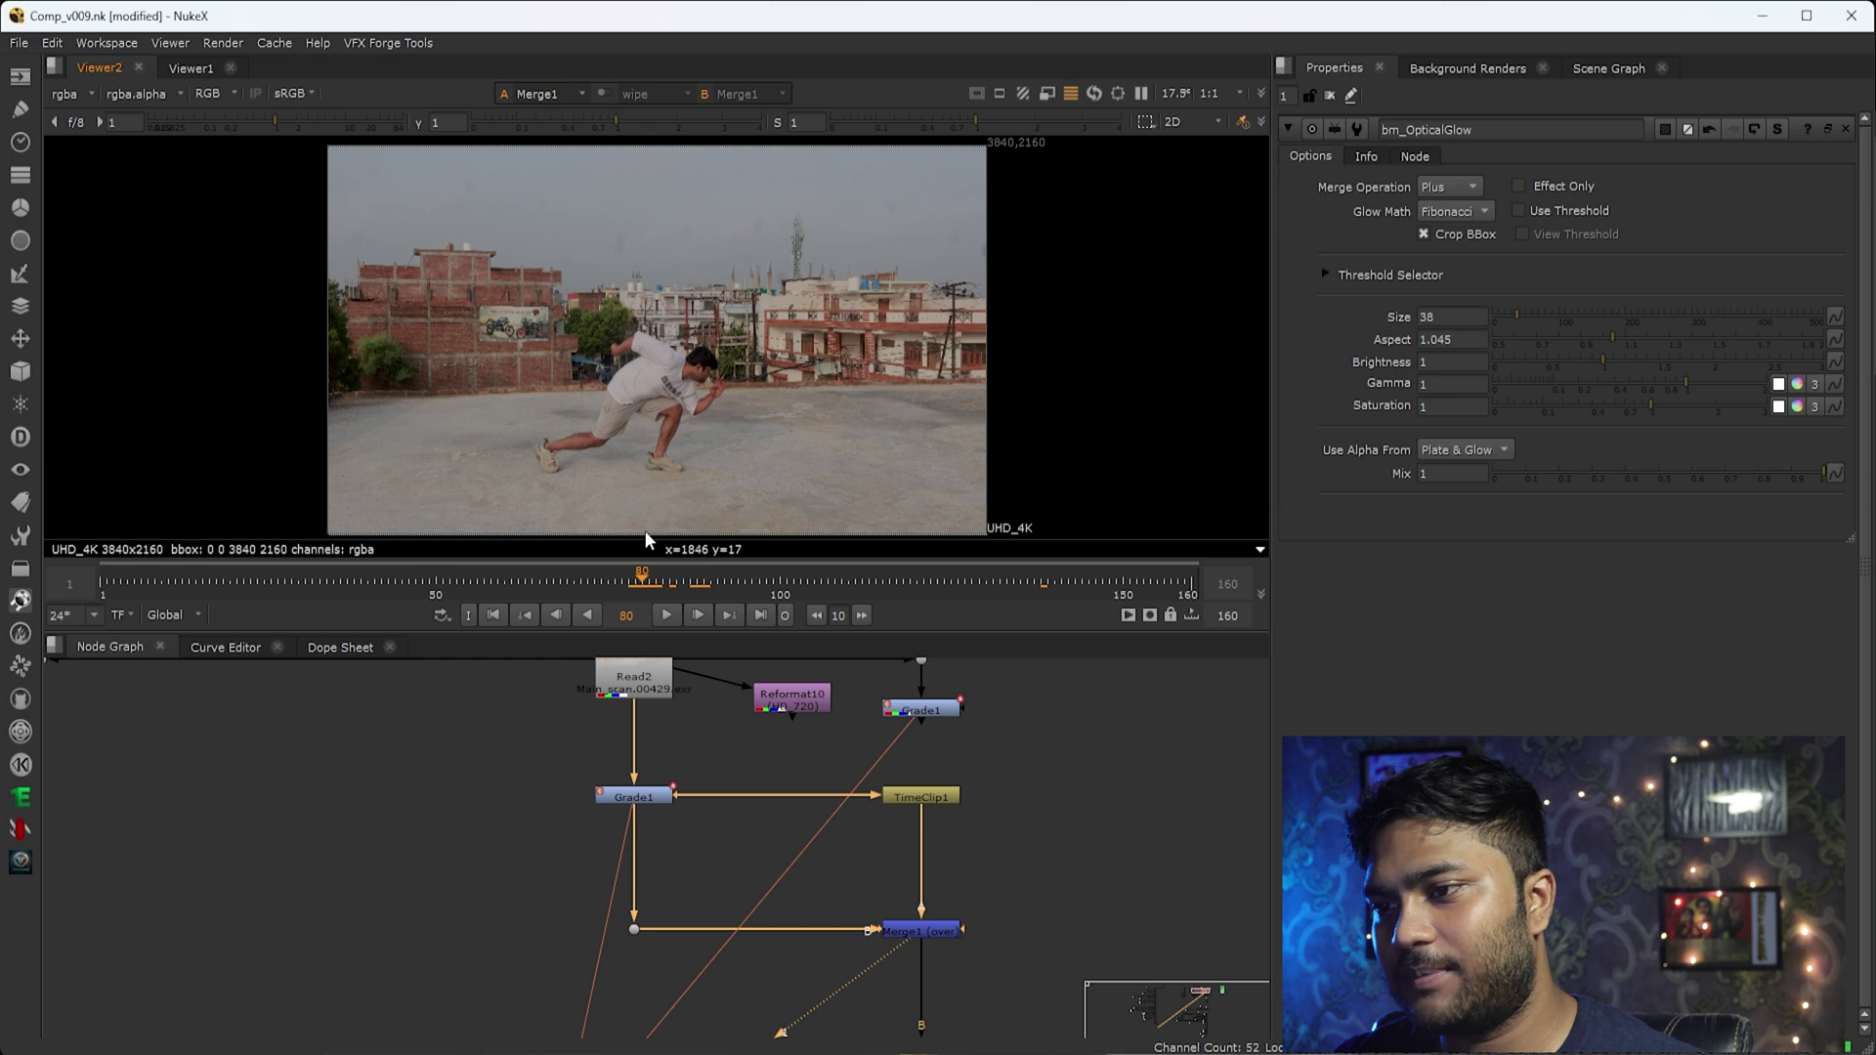
Step back and forth between frames 80 and 81 to examine the cut in Merge1's output.
key("Right")
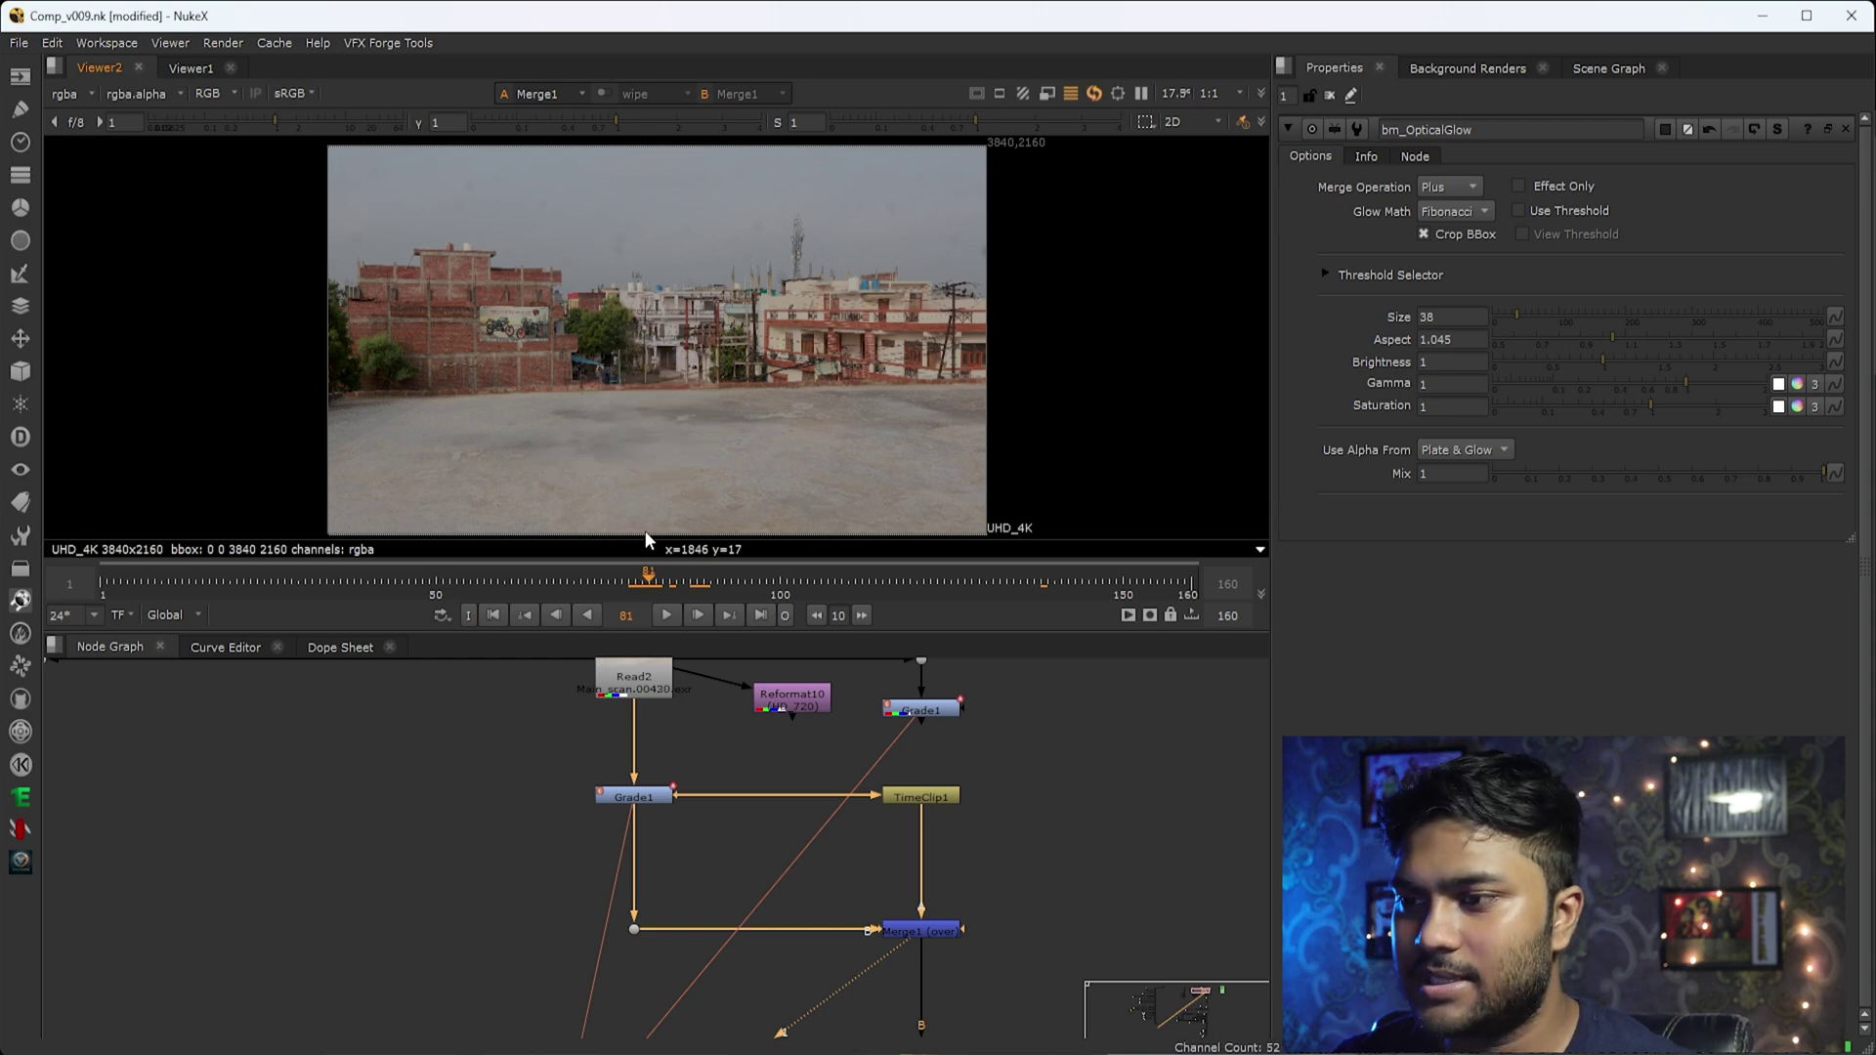
key("Left")
key("Right")
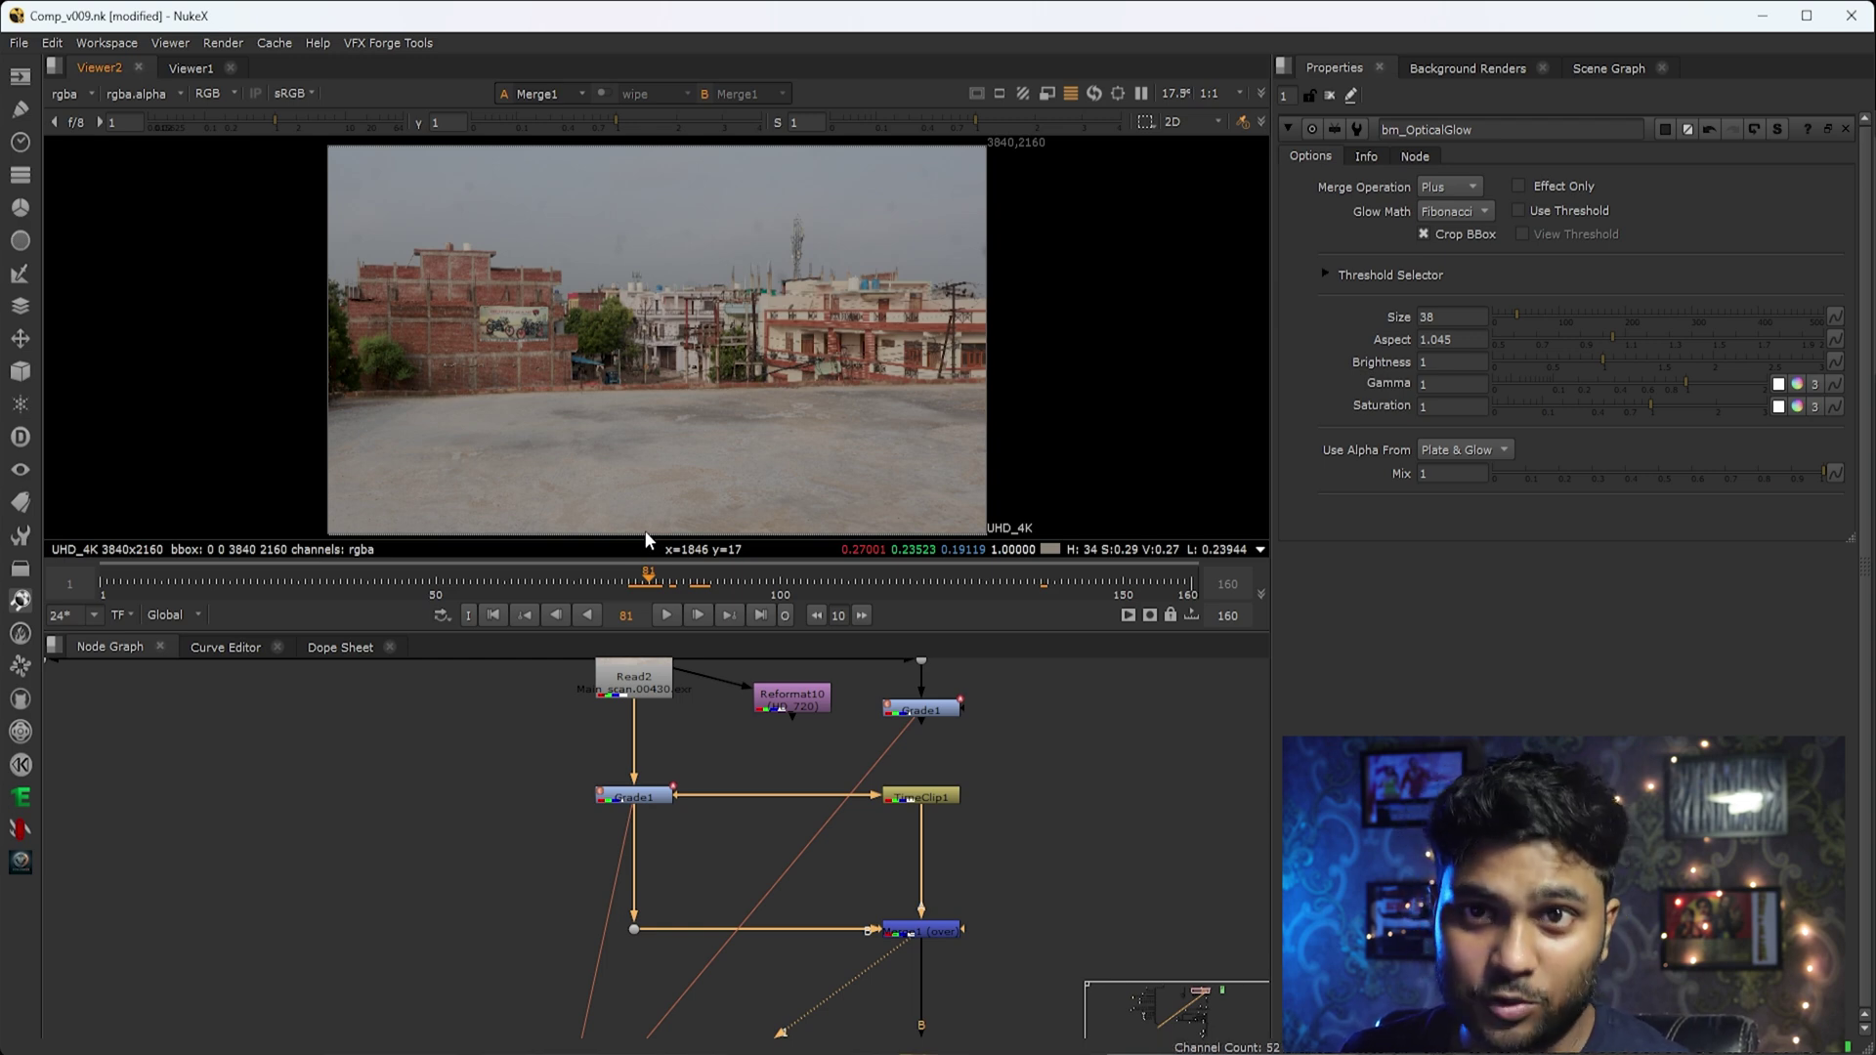
key("Left")
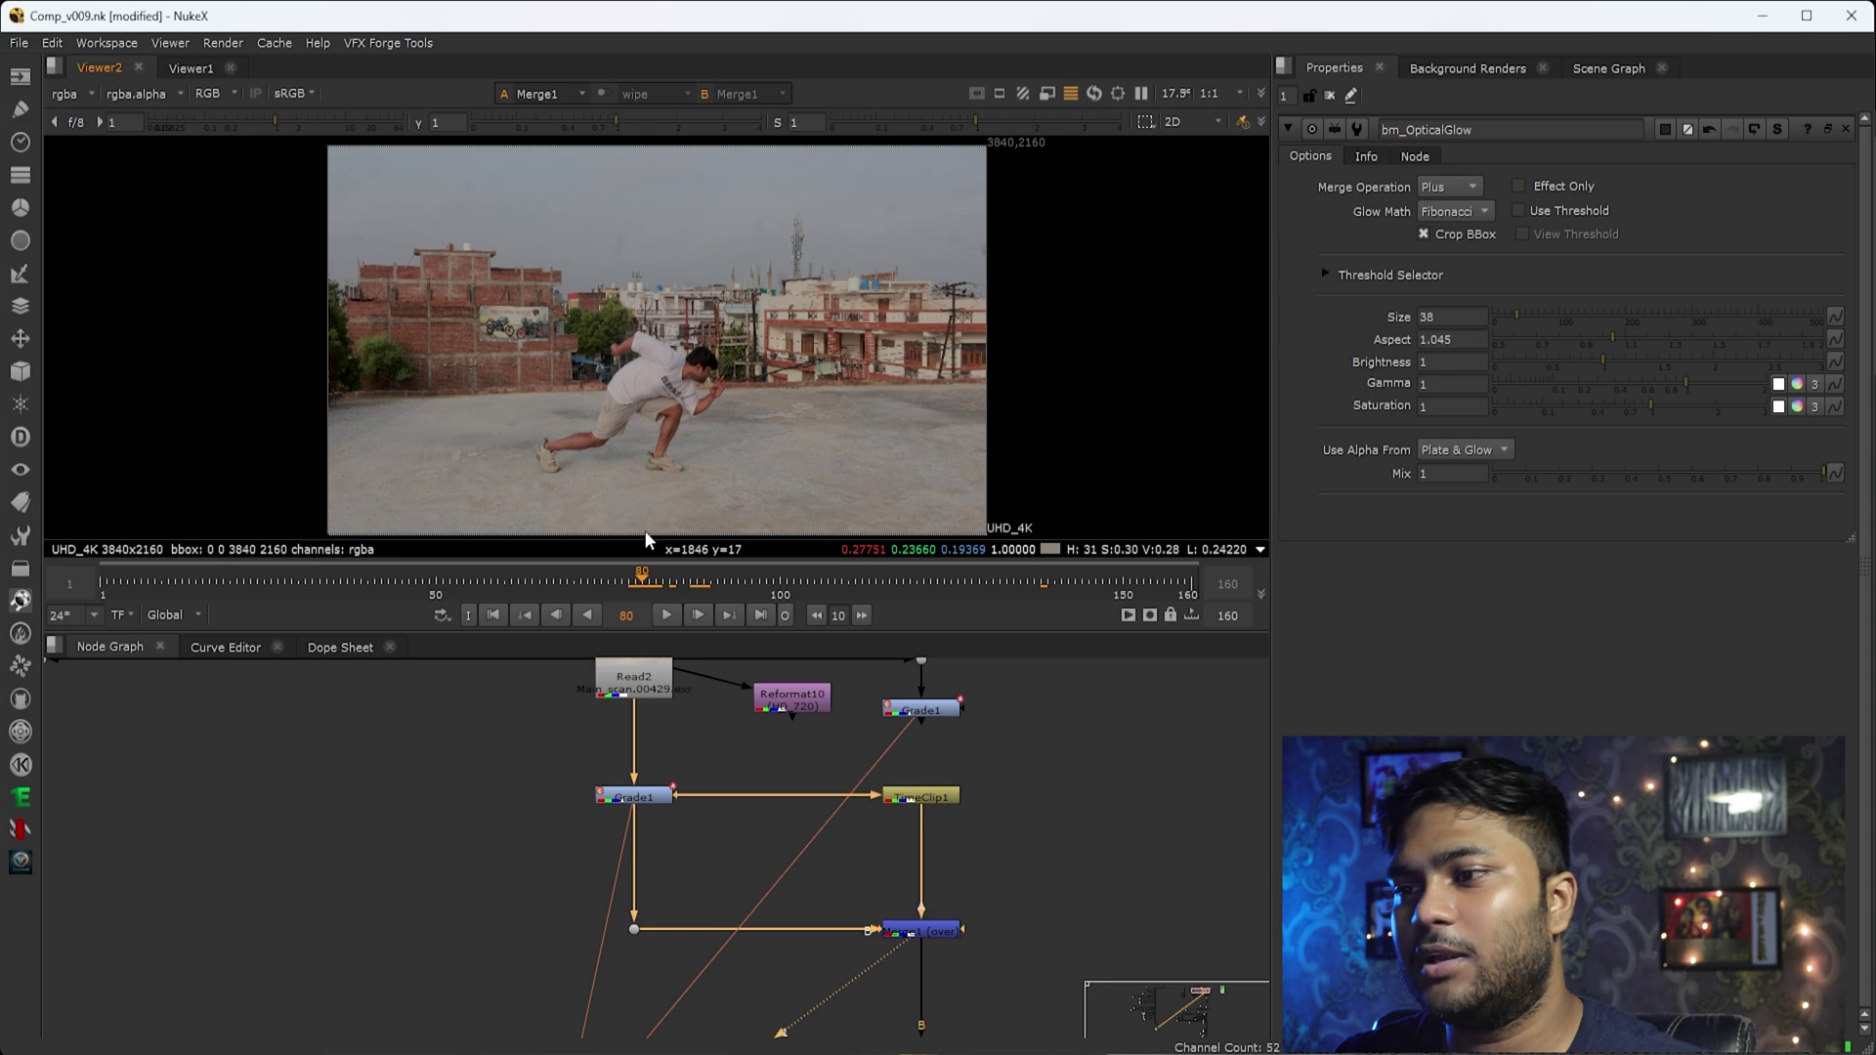
key("Right")
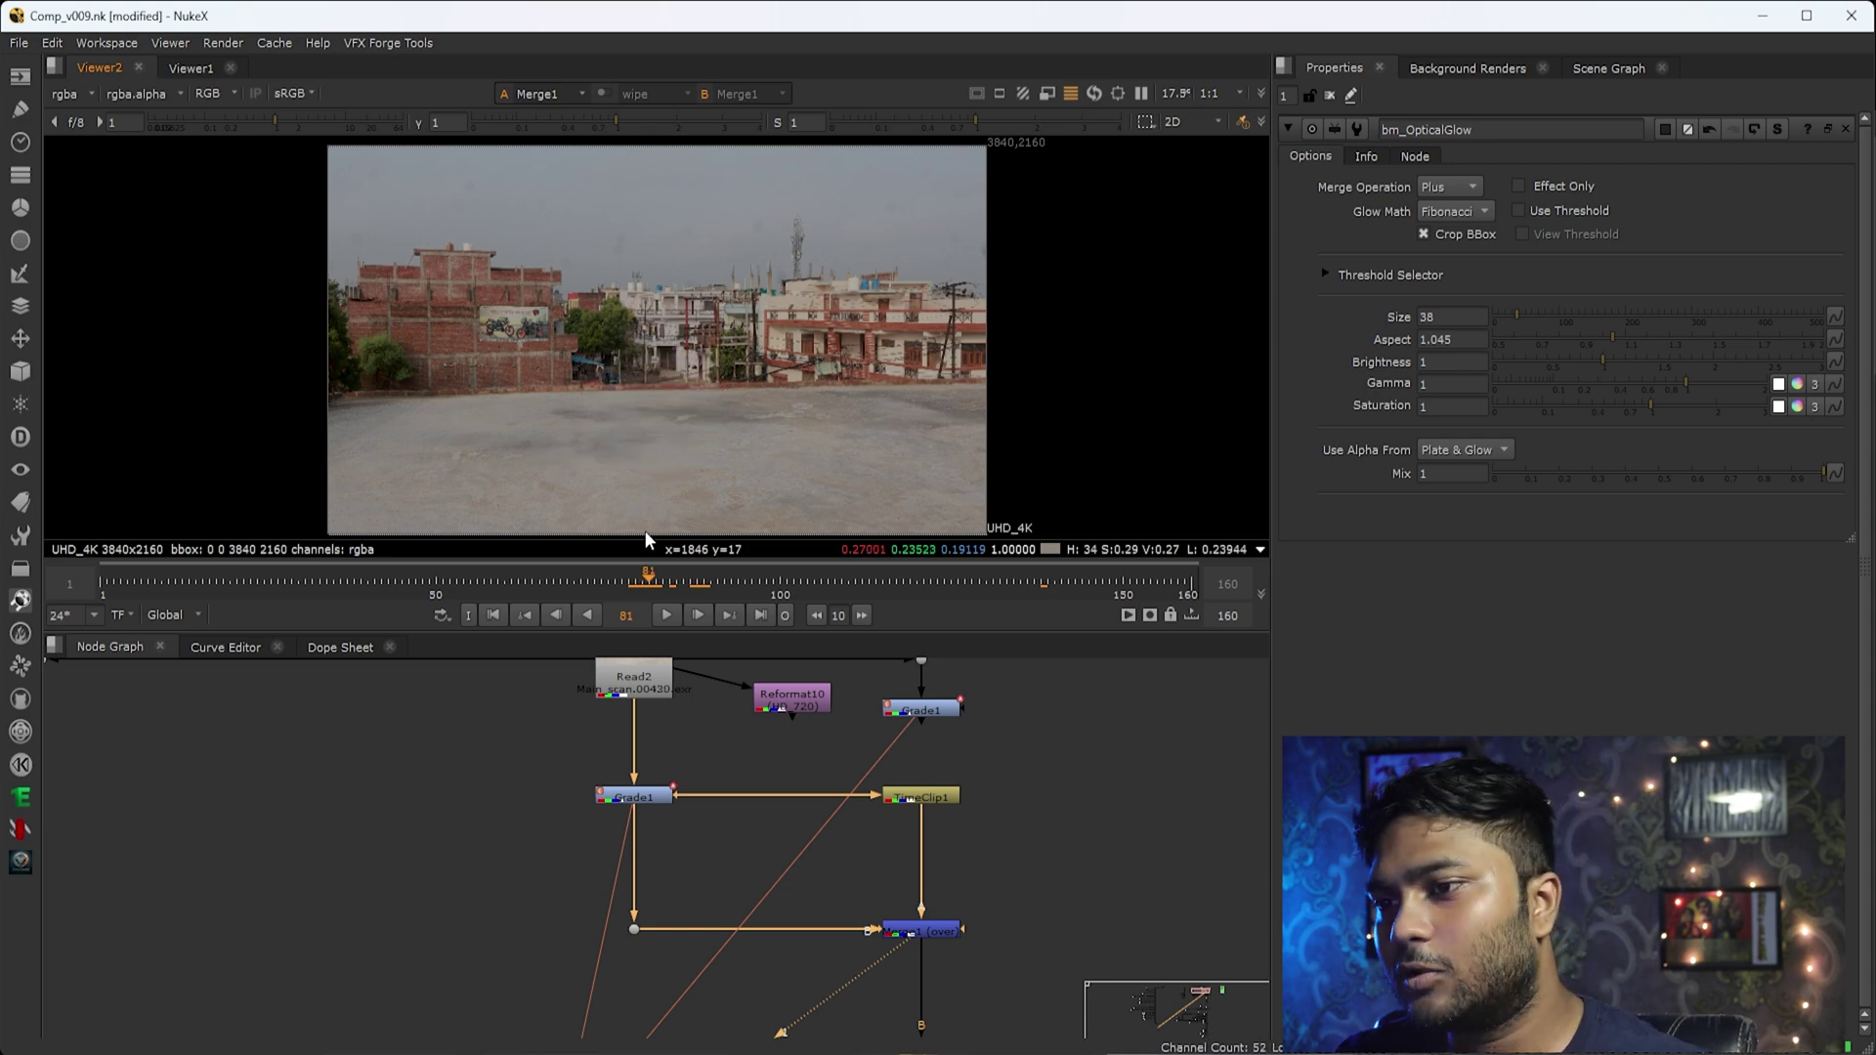
key("Left")
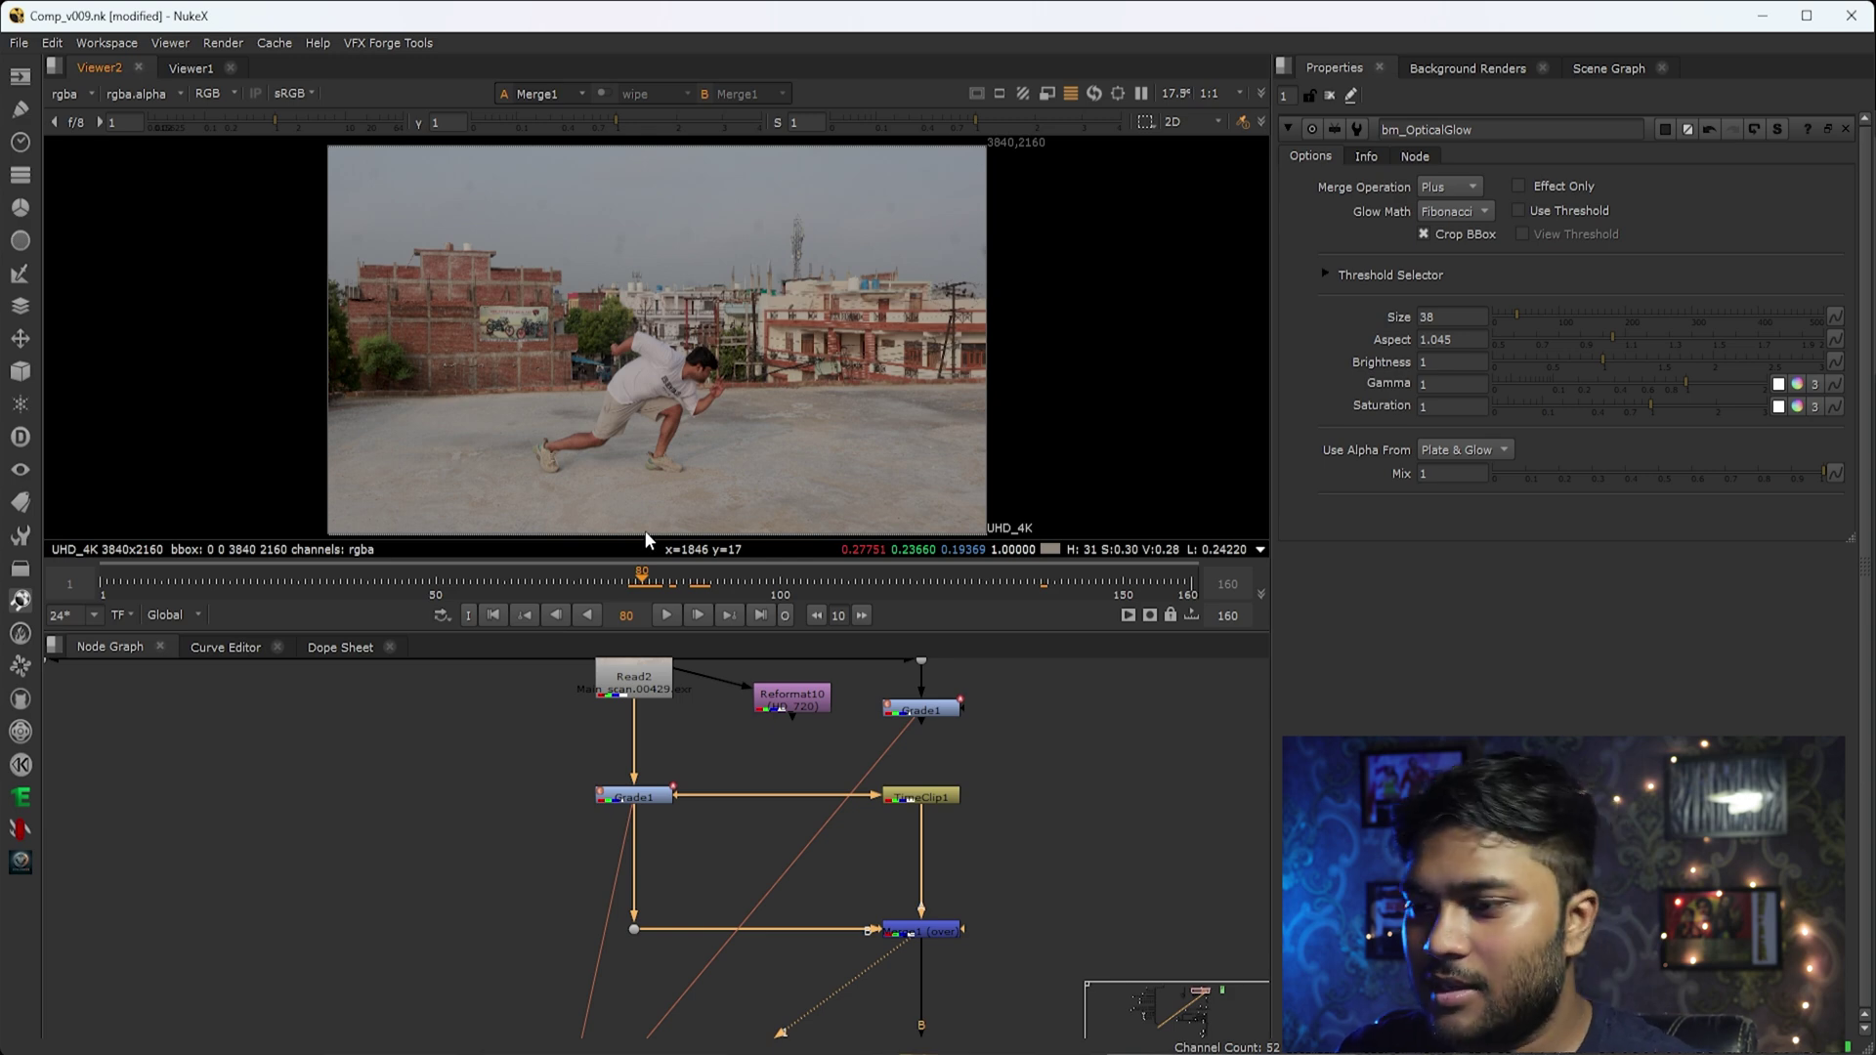
key("Right")
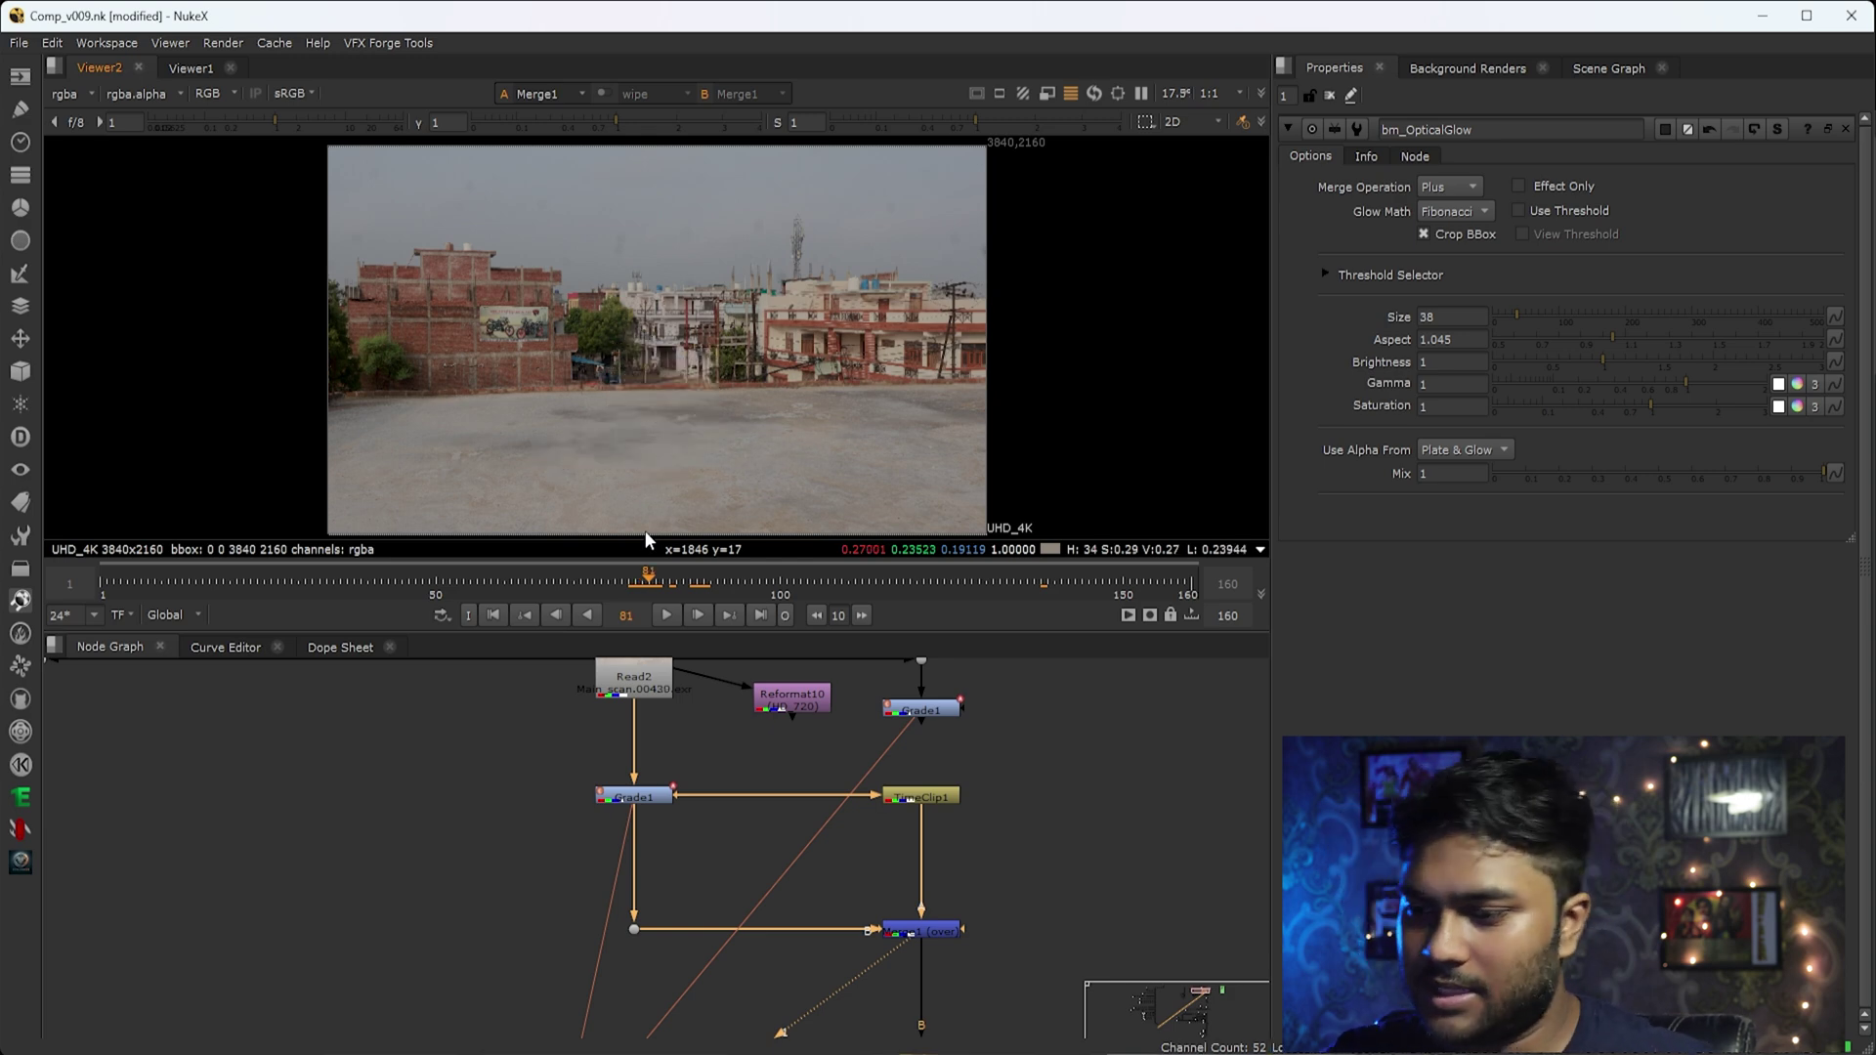
View the Read2 source and step forward to frame 84.
middle_click_drag(654, 684, 656, 729)
left_click(656, 729)
key("1")
left_click_drag(721, 795, 629, 863)
key("Right")
key("Right")
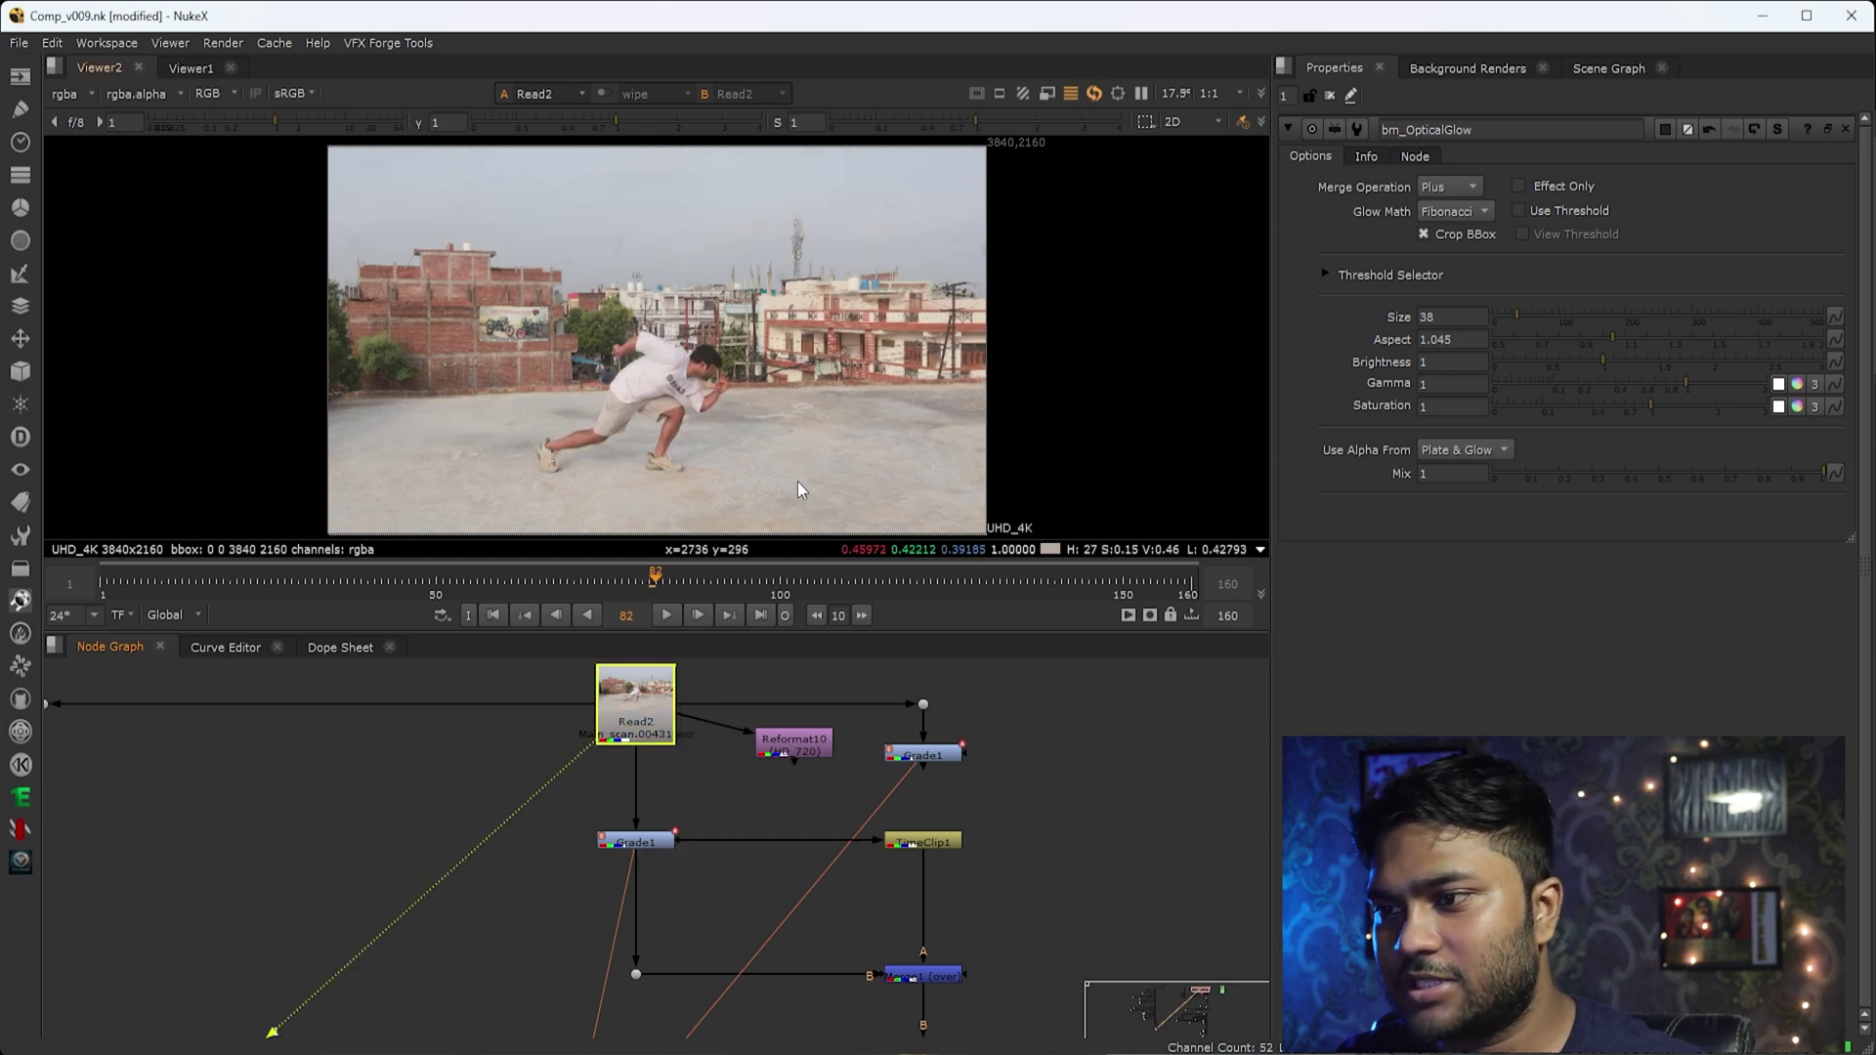
key("Right")
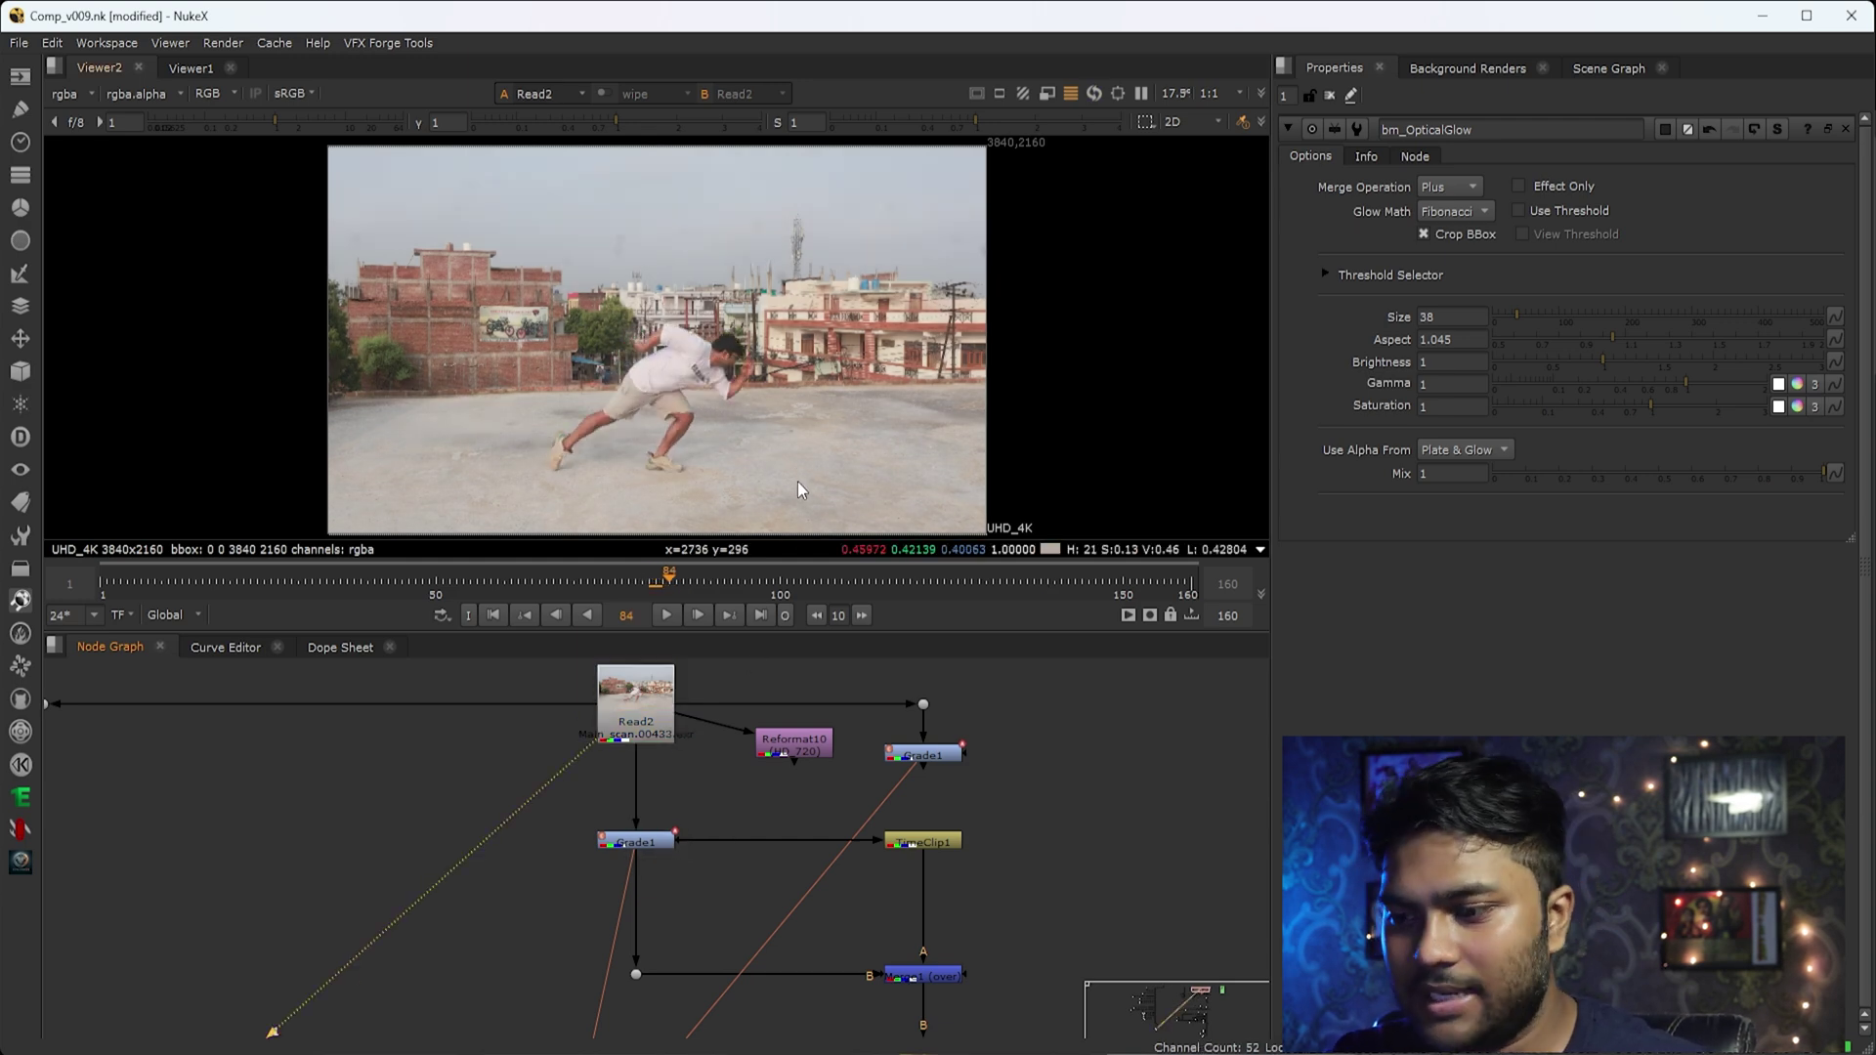
View the Grade1 output below Read2 and compare it with TimeClip1's output at frame 84.
left_click_drag(697, 813, 557, 897)
key("1")
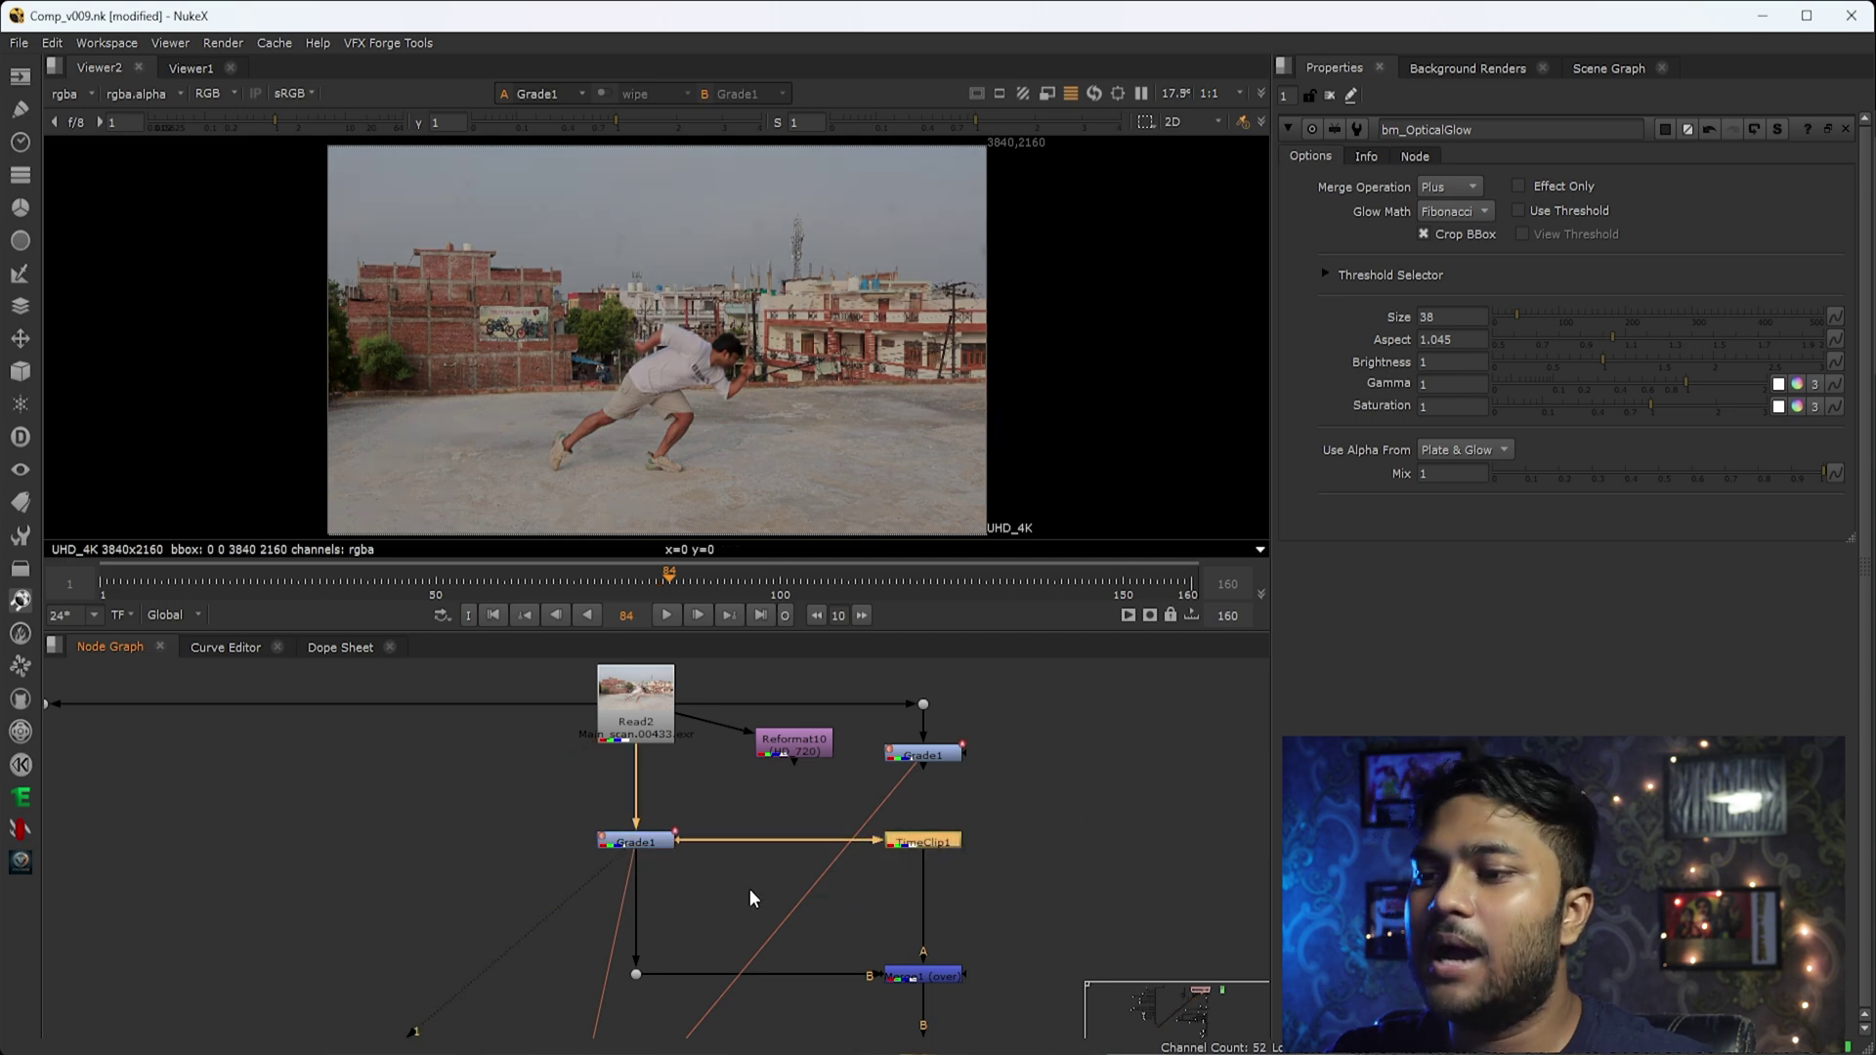
key("1")
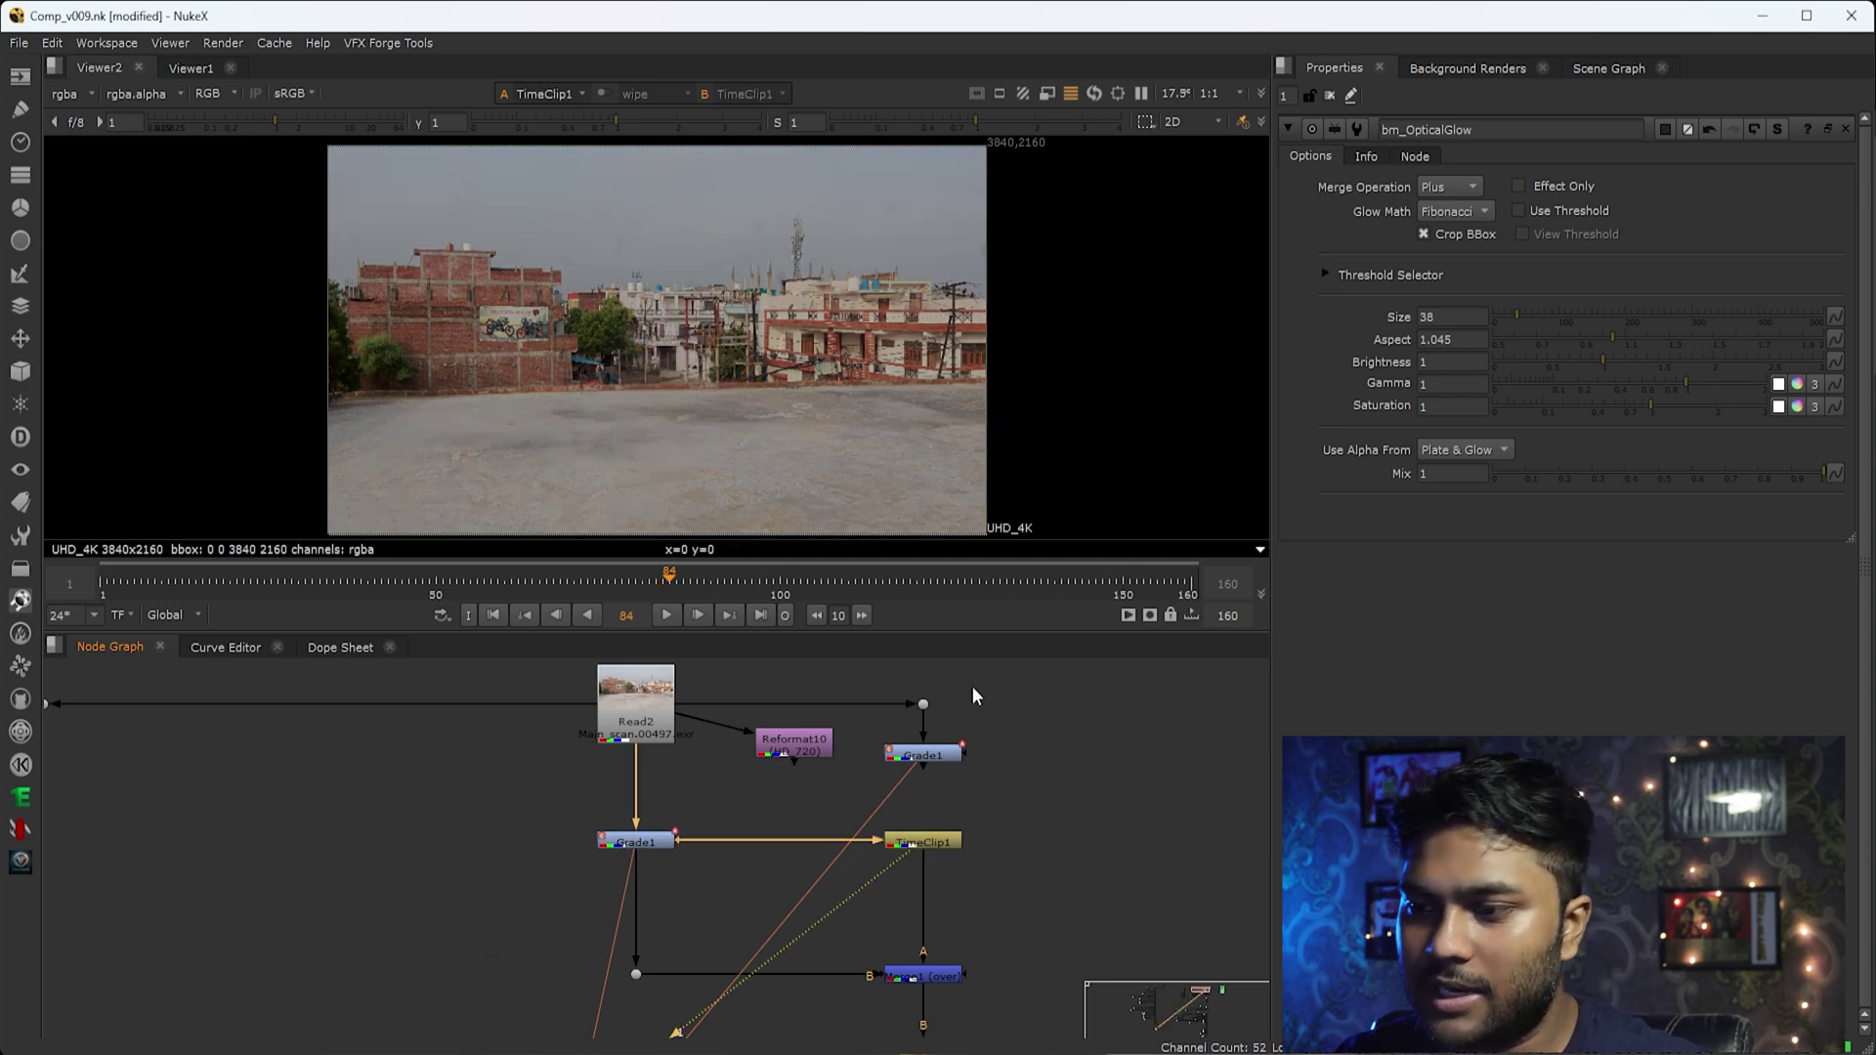
right_click(971, 686)
left_click(1047, 803)
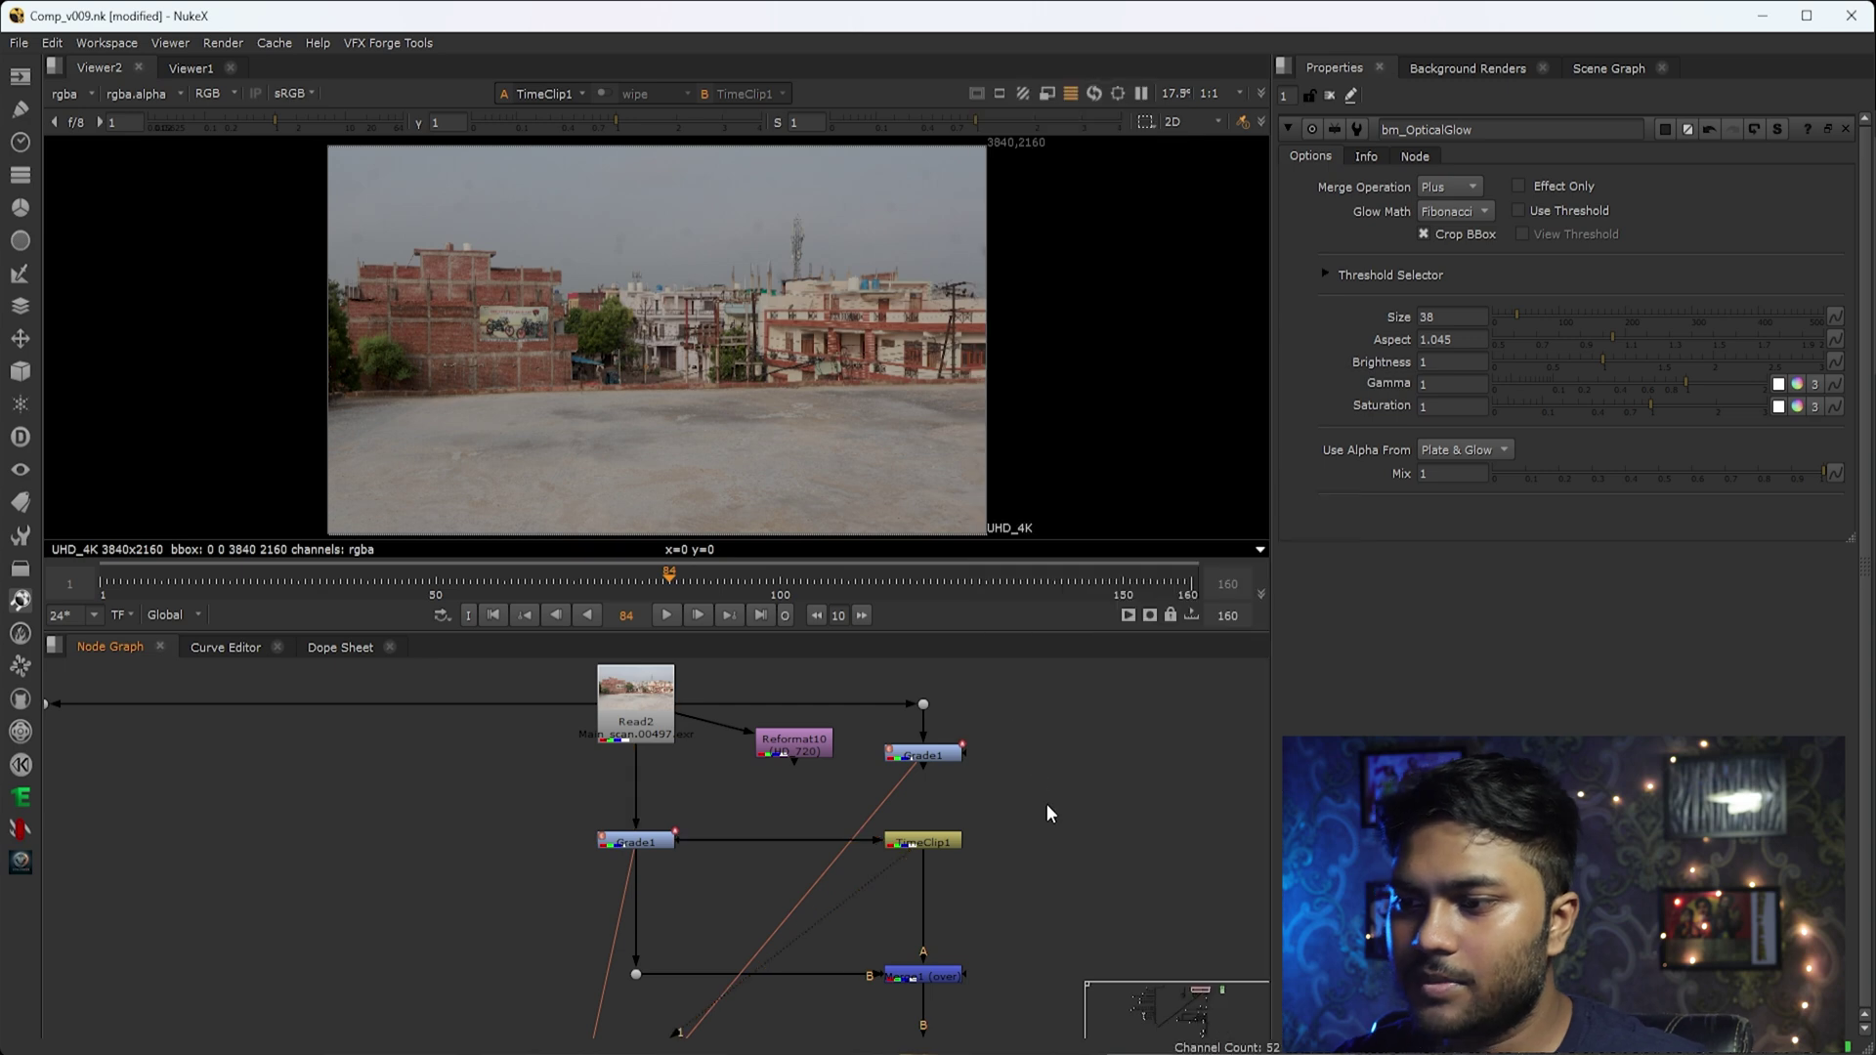
Step TimeClip1's output back to frame 81 to check its empty background plate.
key("Left")
key("Left")
key("Left")
key("Left")
key("Right")
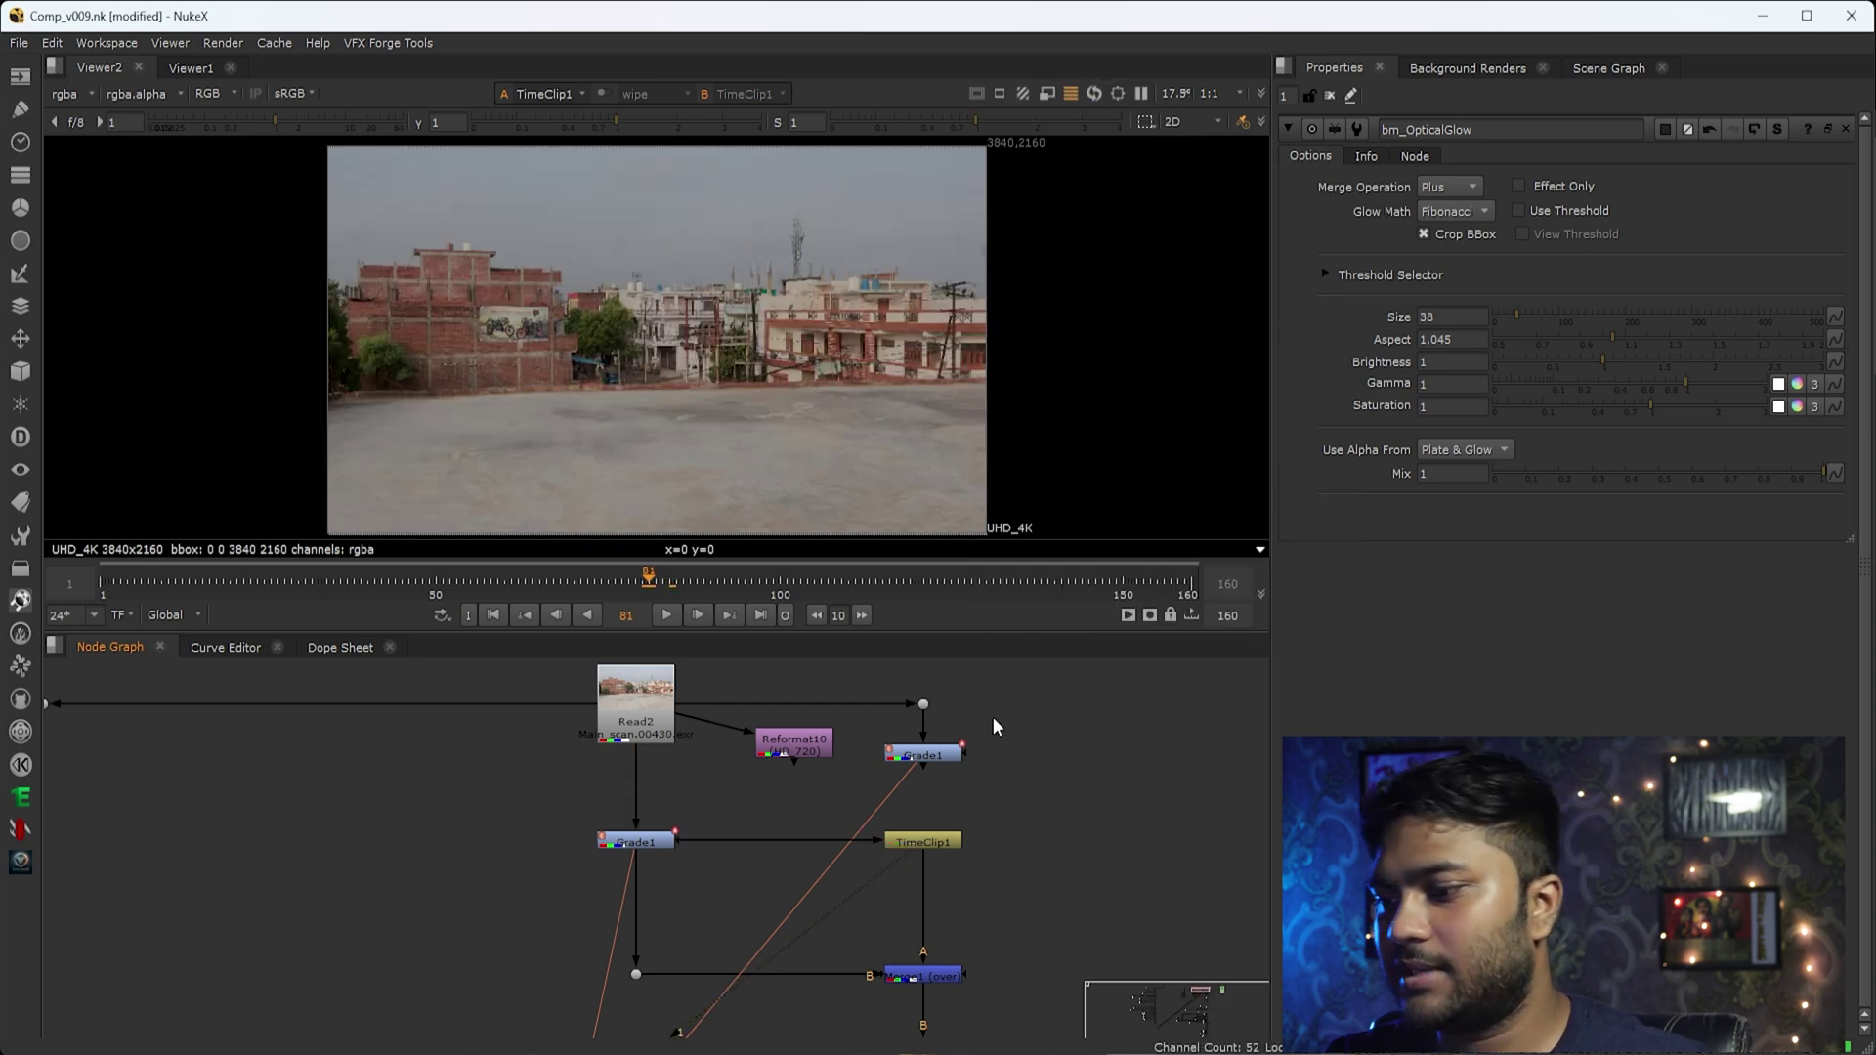
View Merge1's output, step back to frame 80 and examine the area around the runner.
middle_click_drag(1008, 932, 993, 807)
left_click_drag(997, 806, 784, 921)
key("1")
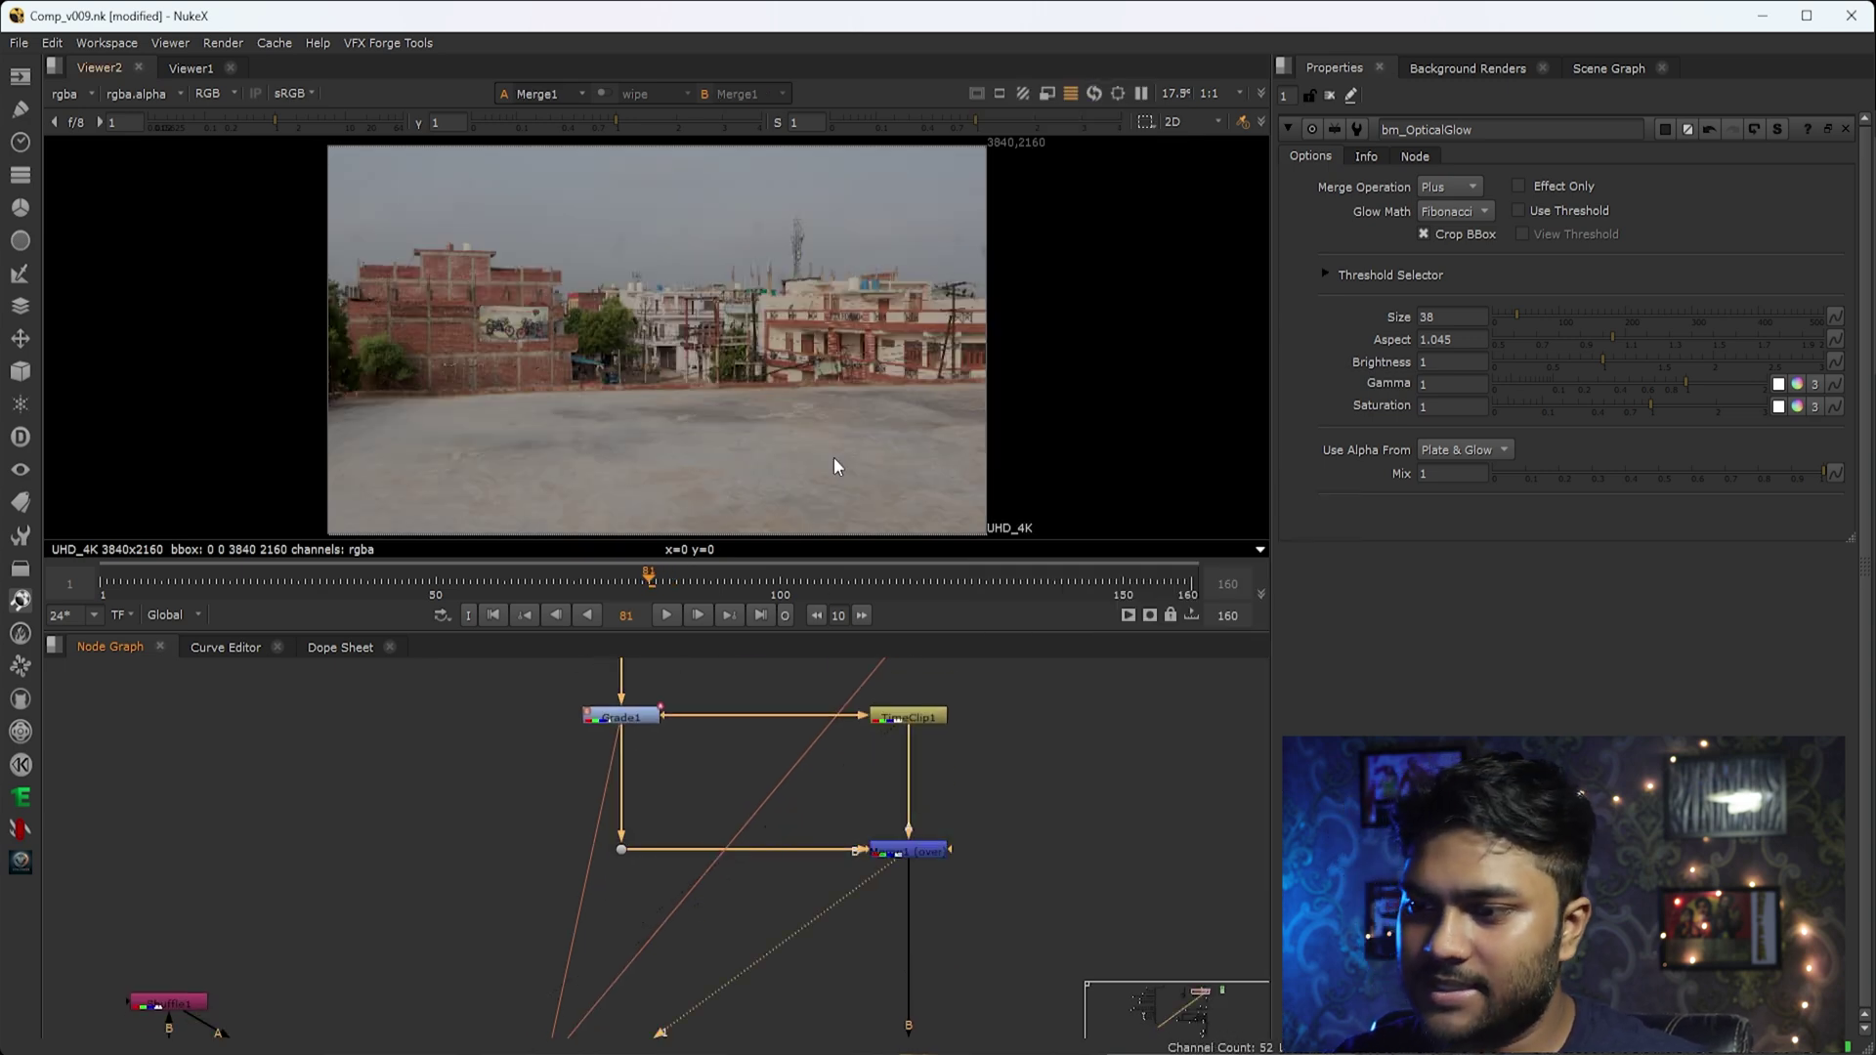
key("Left")
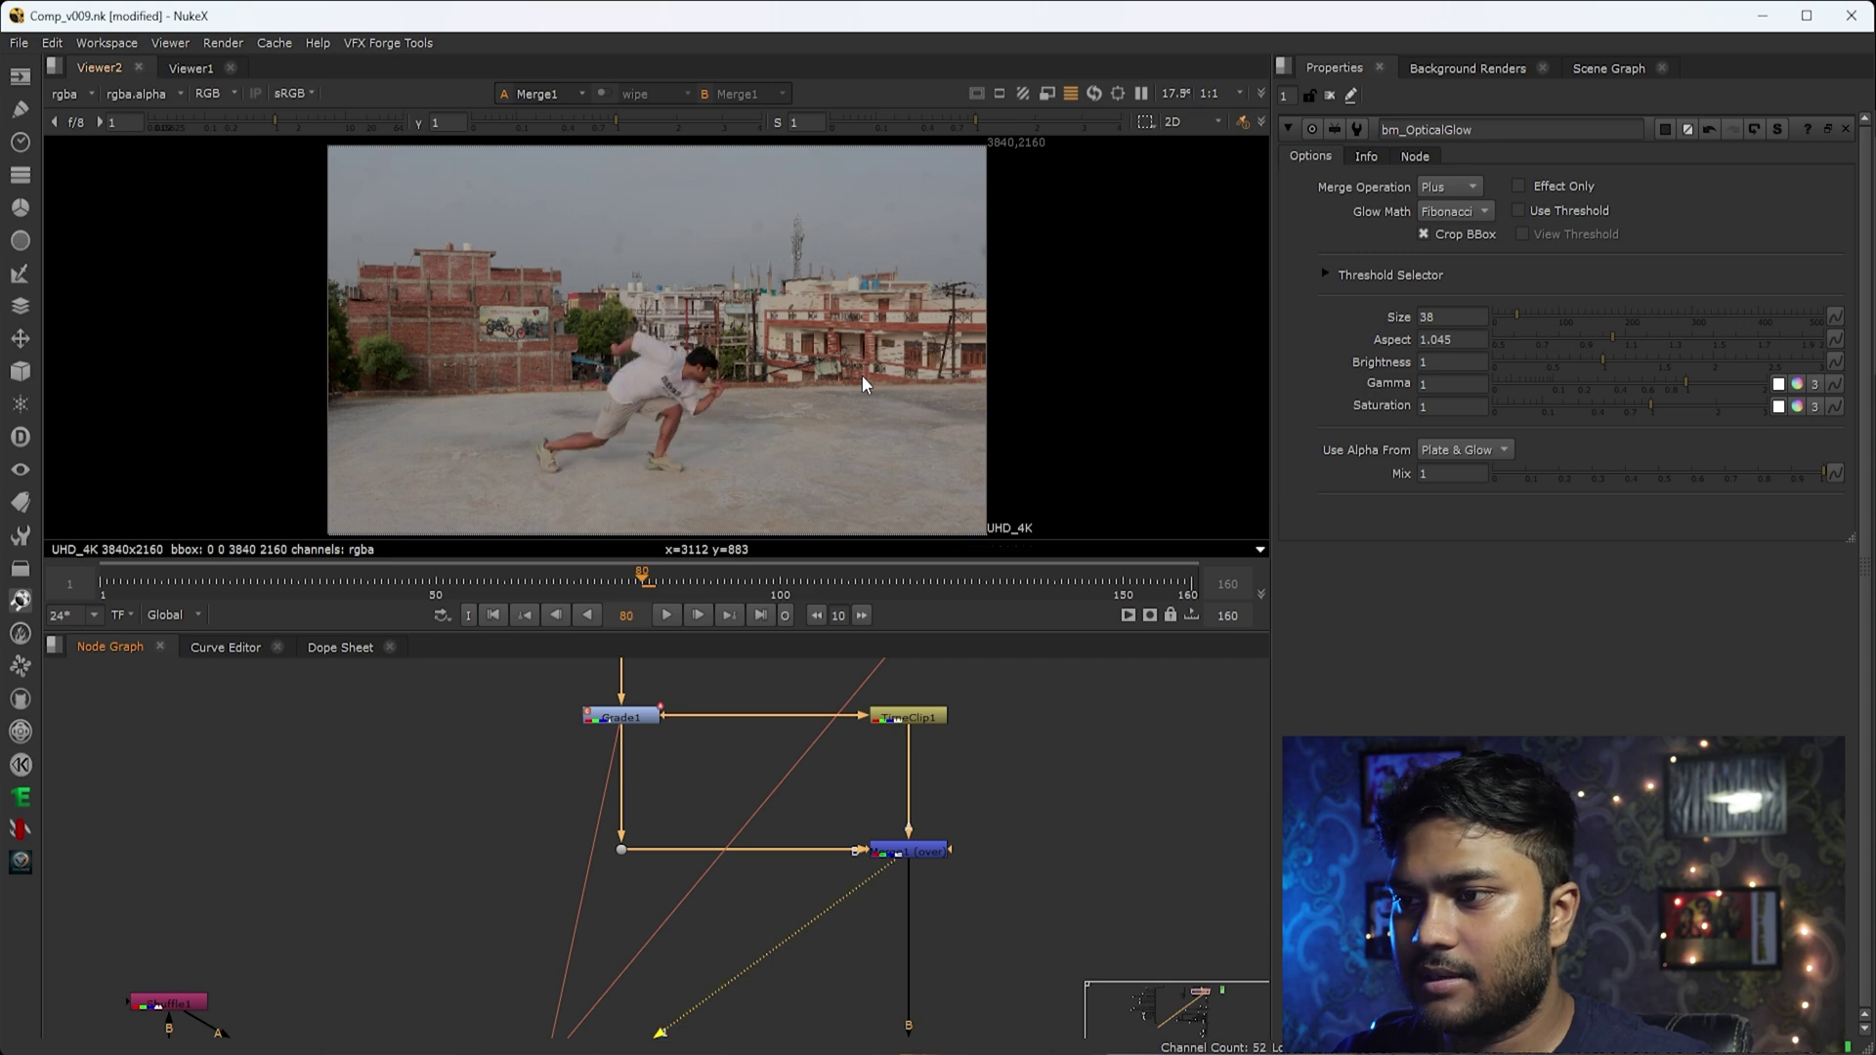
mouse_move(857, 342)
left_mouse_down("ctrl+shift")
mouse_move(629, 473)
mouse_move(508, 479)
left_mouse_up("ctrl+shift")
middle_click_drag(508, 496, 526, 416)
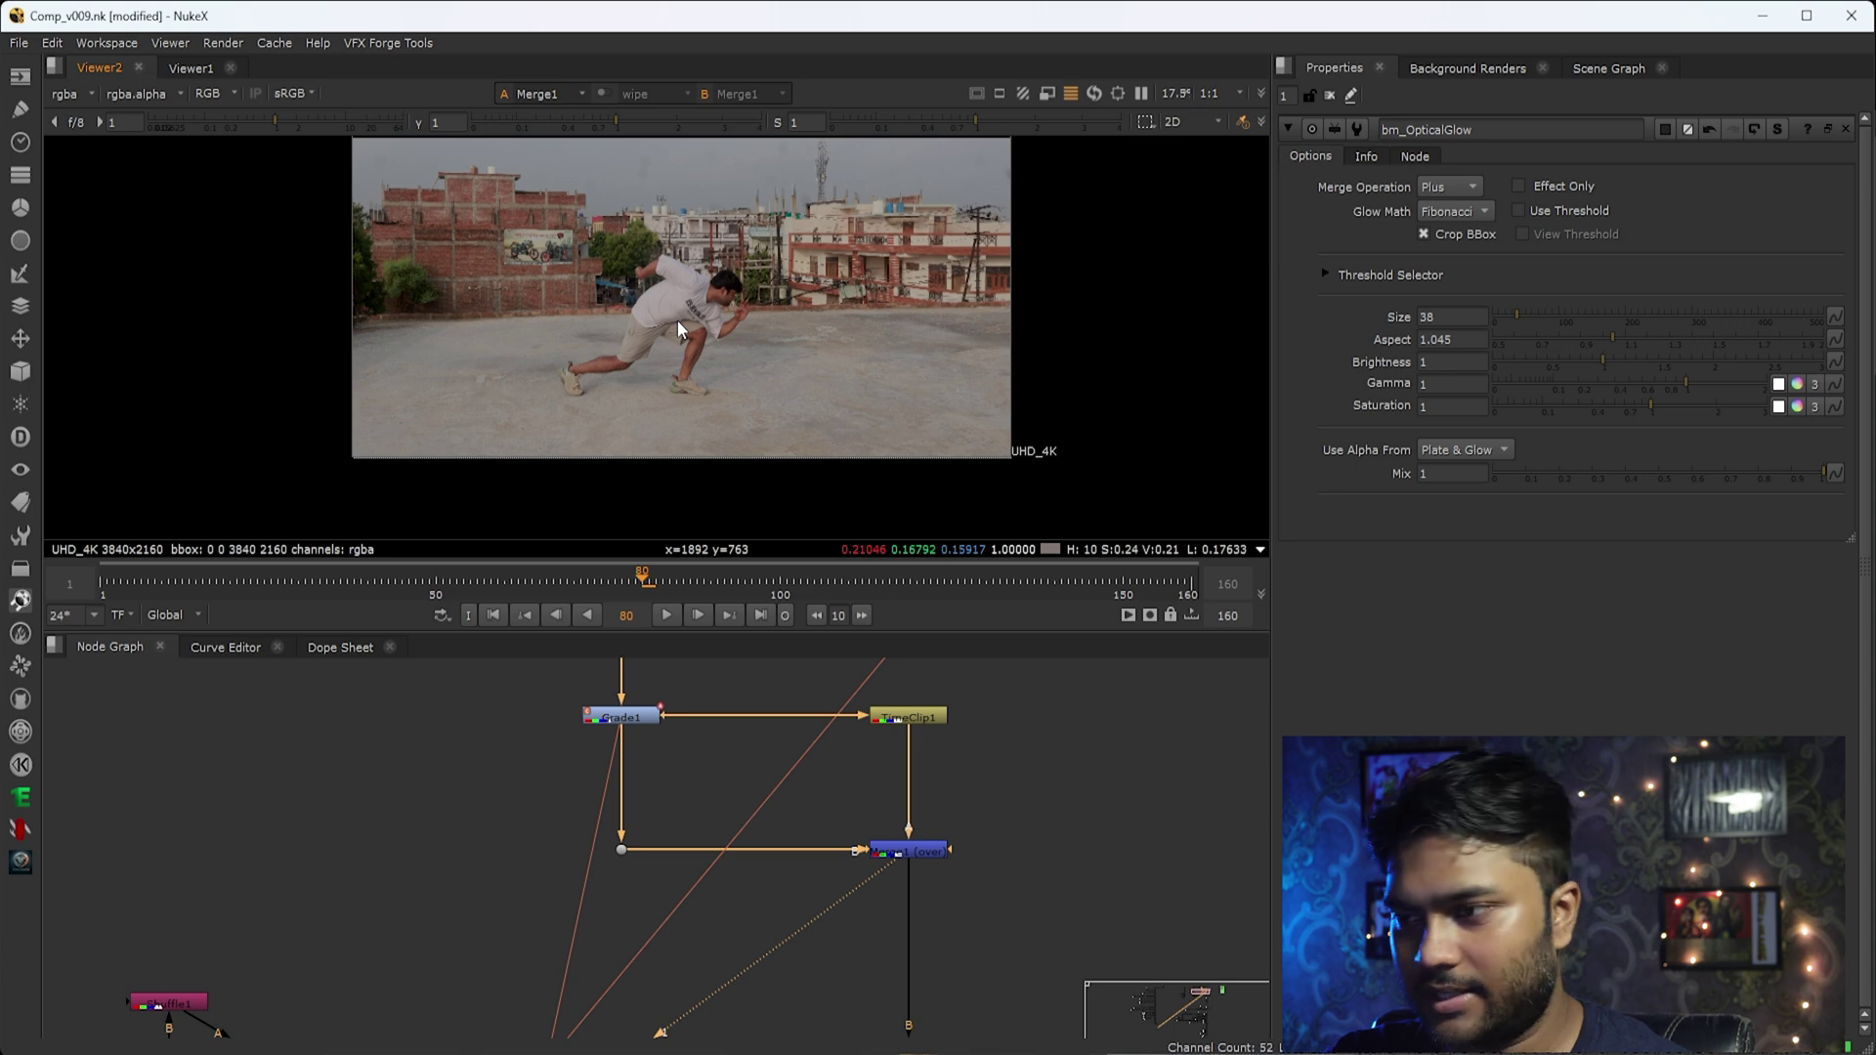
middle_click_drag(677, 319, 678, 377)
Look over the node branches below Merge1, including the MODNet2, Copy1 and Premult1 chain.
middle_click_drag(557, 1021, 712, 838)
scroll(712, 838, "down", 2)
scroll(484, 843, "up", 2)
middle_click_drag(935, 799, 861, 856)
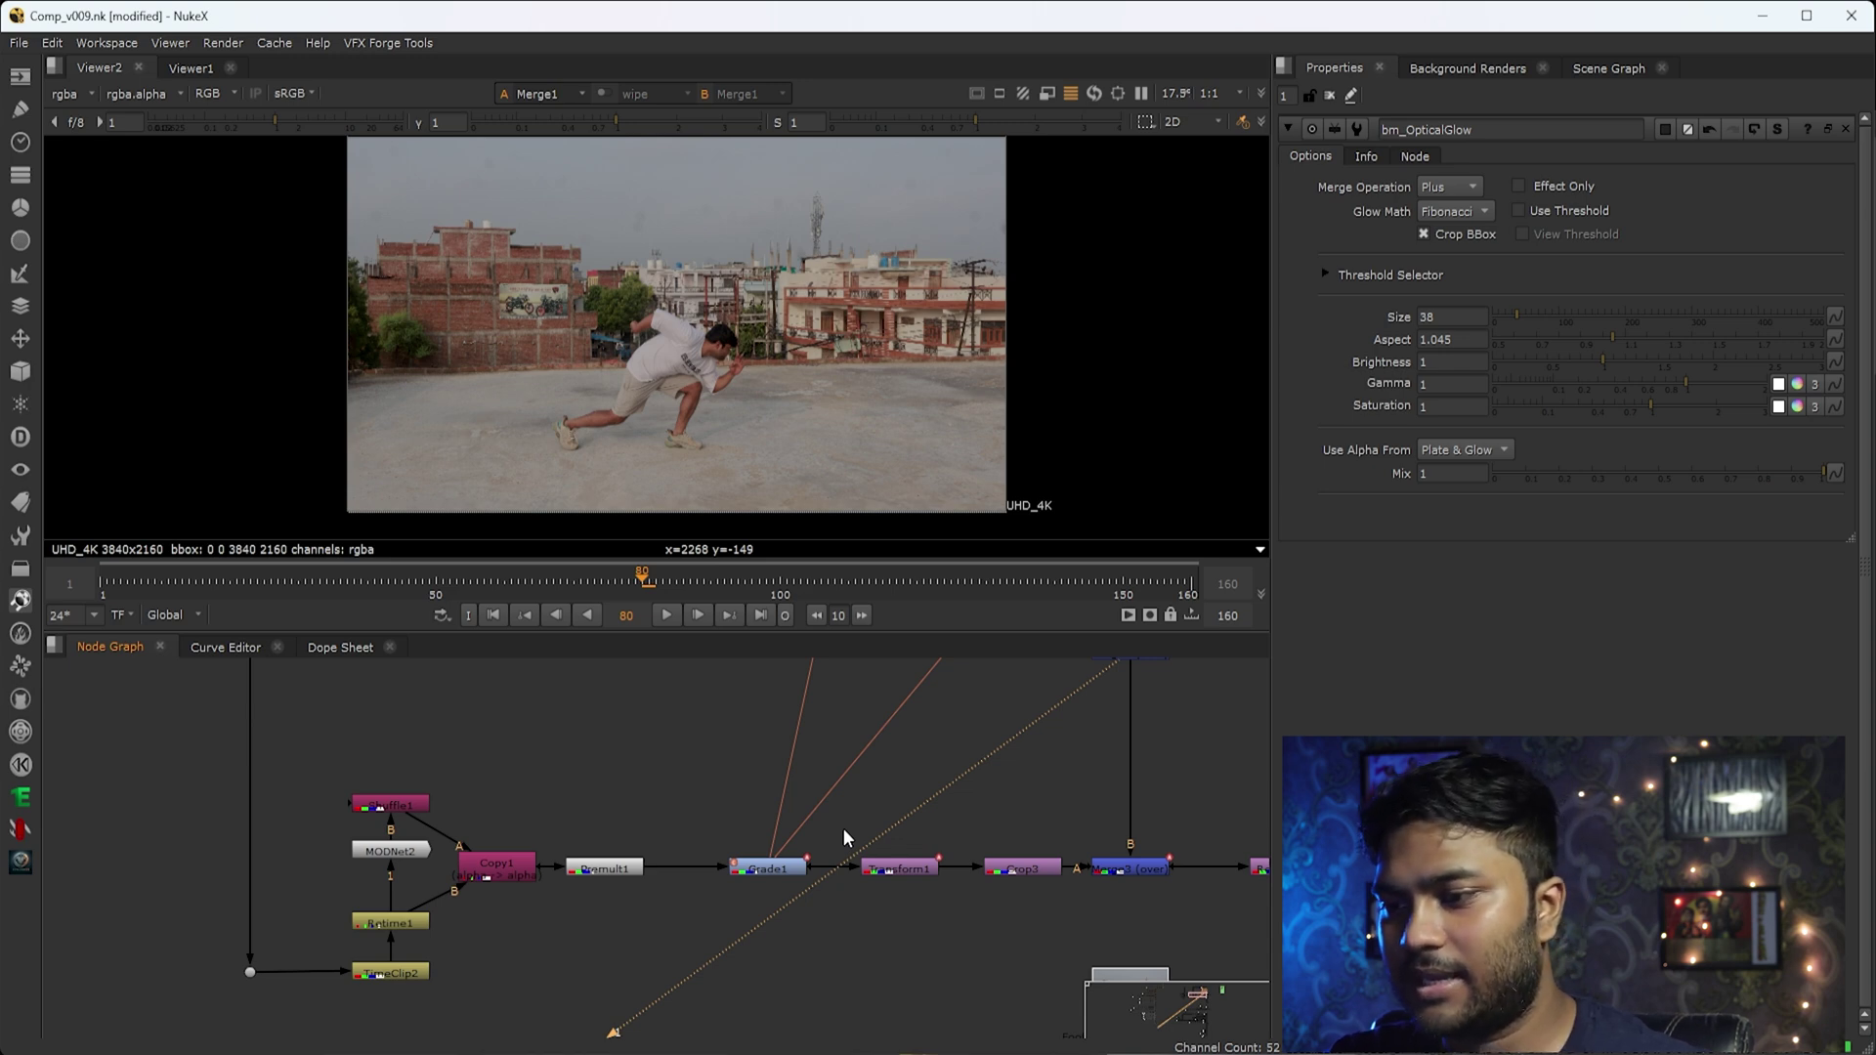
scroll(747, 752, "down", 5)
middle_click_drag(701, 695, 637, 882)
left_click_drag(562, 764, 378, 940)
middle_click_drag(538, 935, 581, 757)
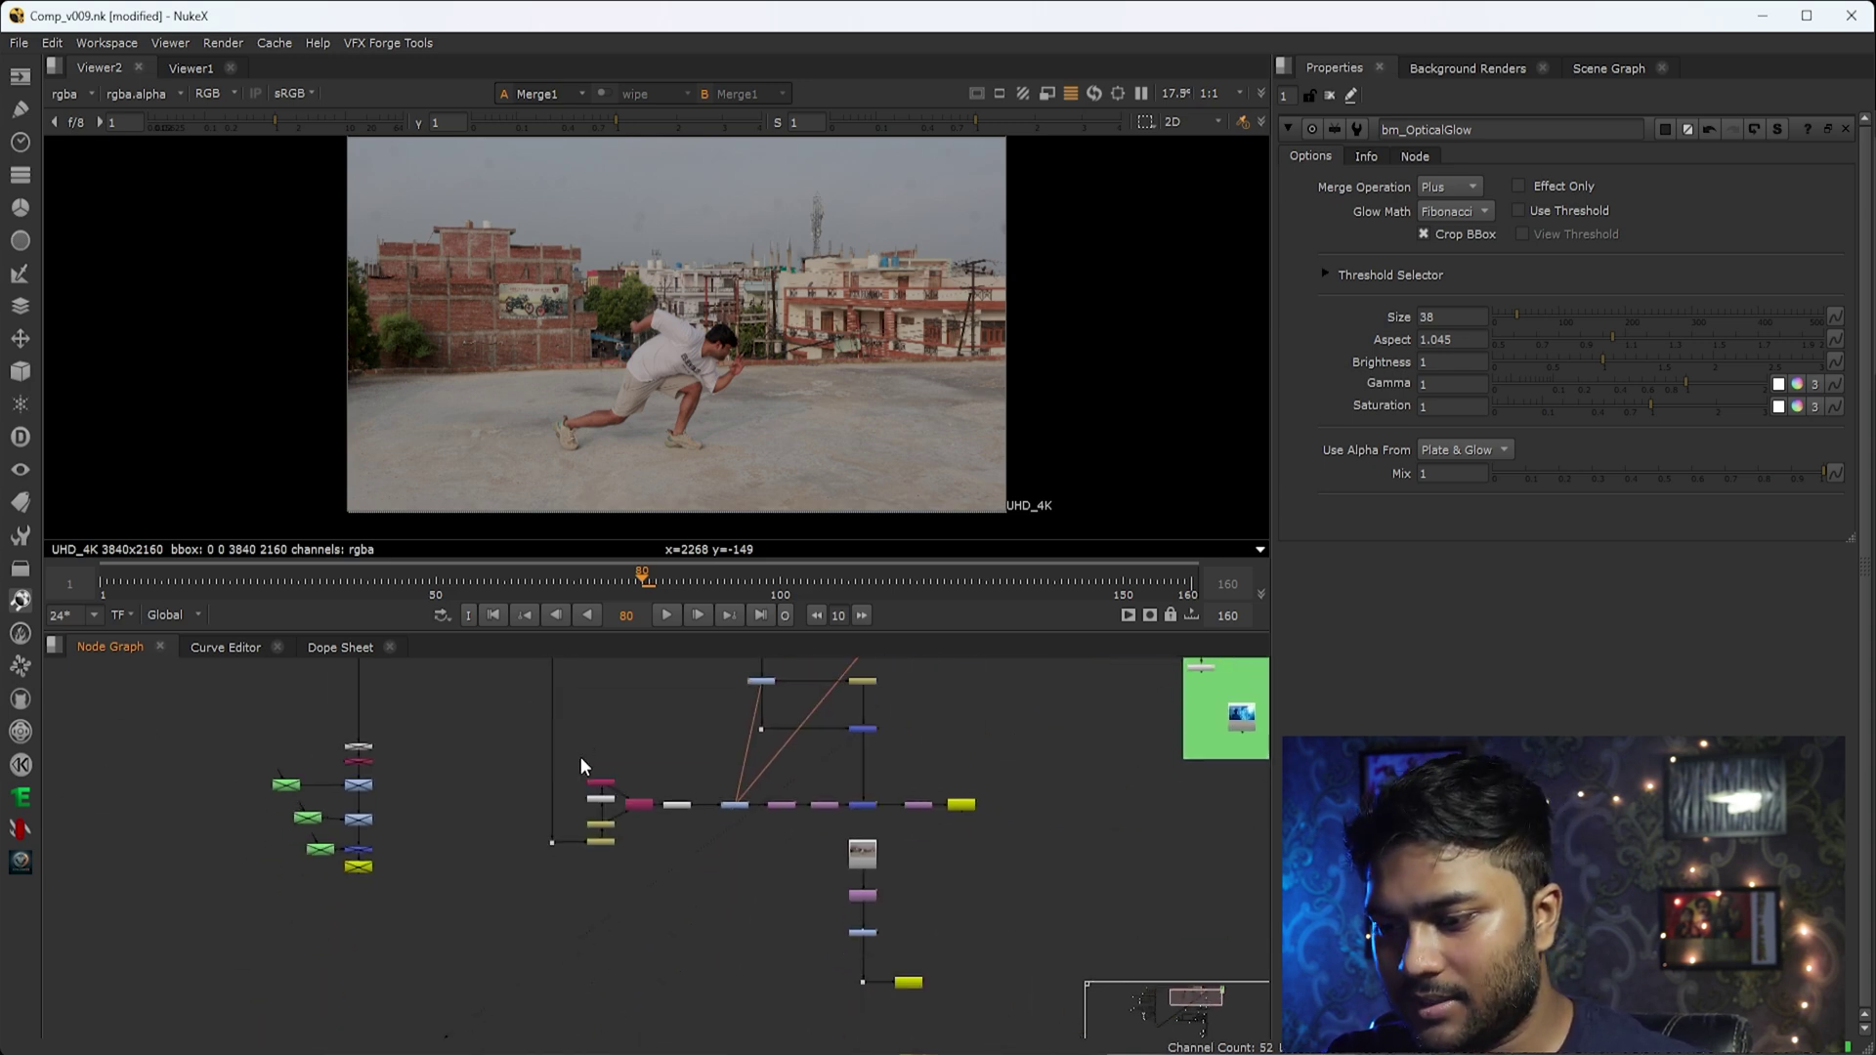
View the output of the TimeClip2 node at the start of the MODNet2 branch.
scroll(586, 782, "up", 5)
scroll(729, 867, "up", 3)
left_click_drag(403, 860, 843, 1006)
key("1")
left_click(840, 999)
middle_click_drag(840, 999, 727, 947)
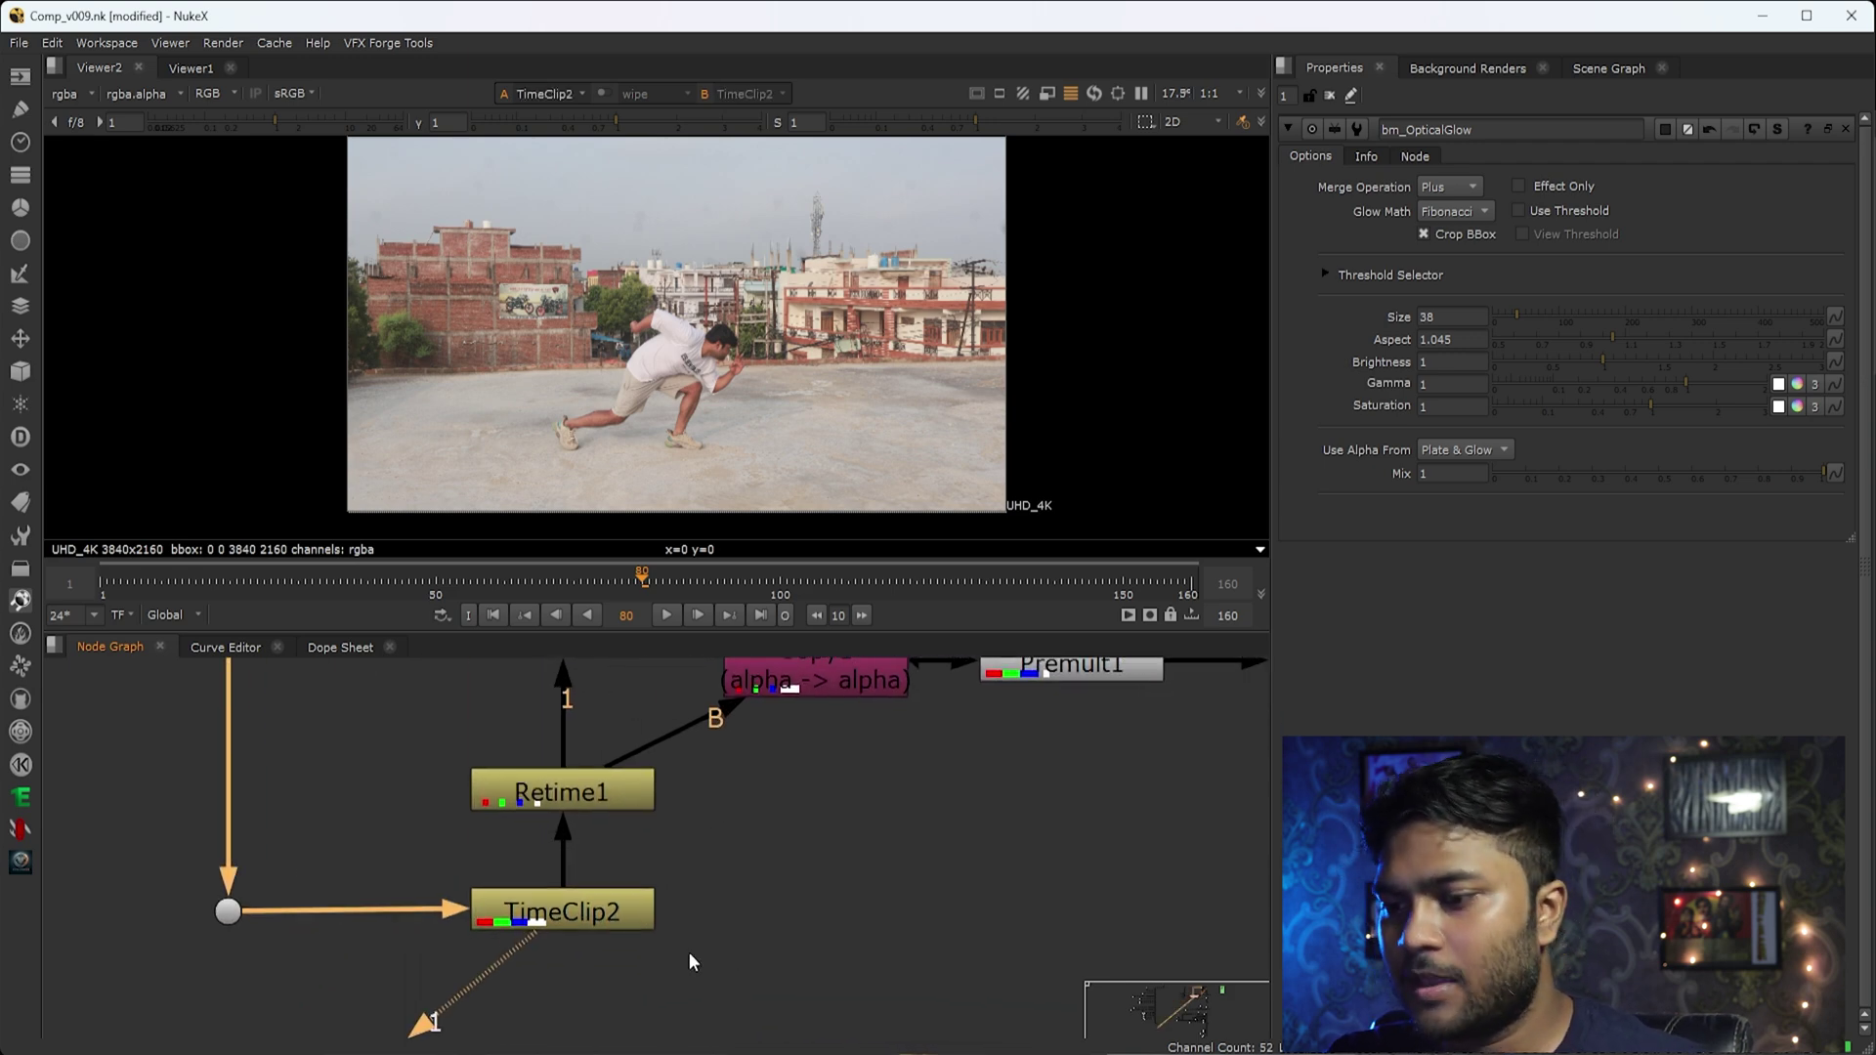
Open the Retime1 node's settings and view its output.
scroll(618, 823, "up", 3)
double_click(652, 791)
key("1")
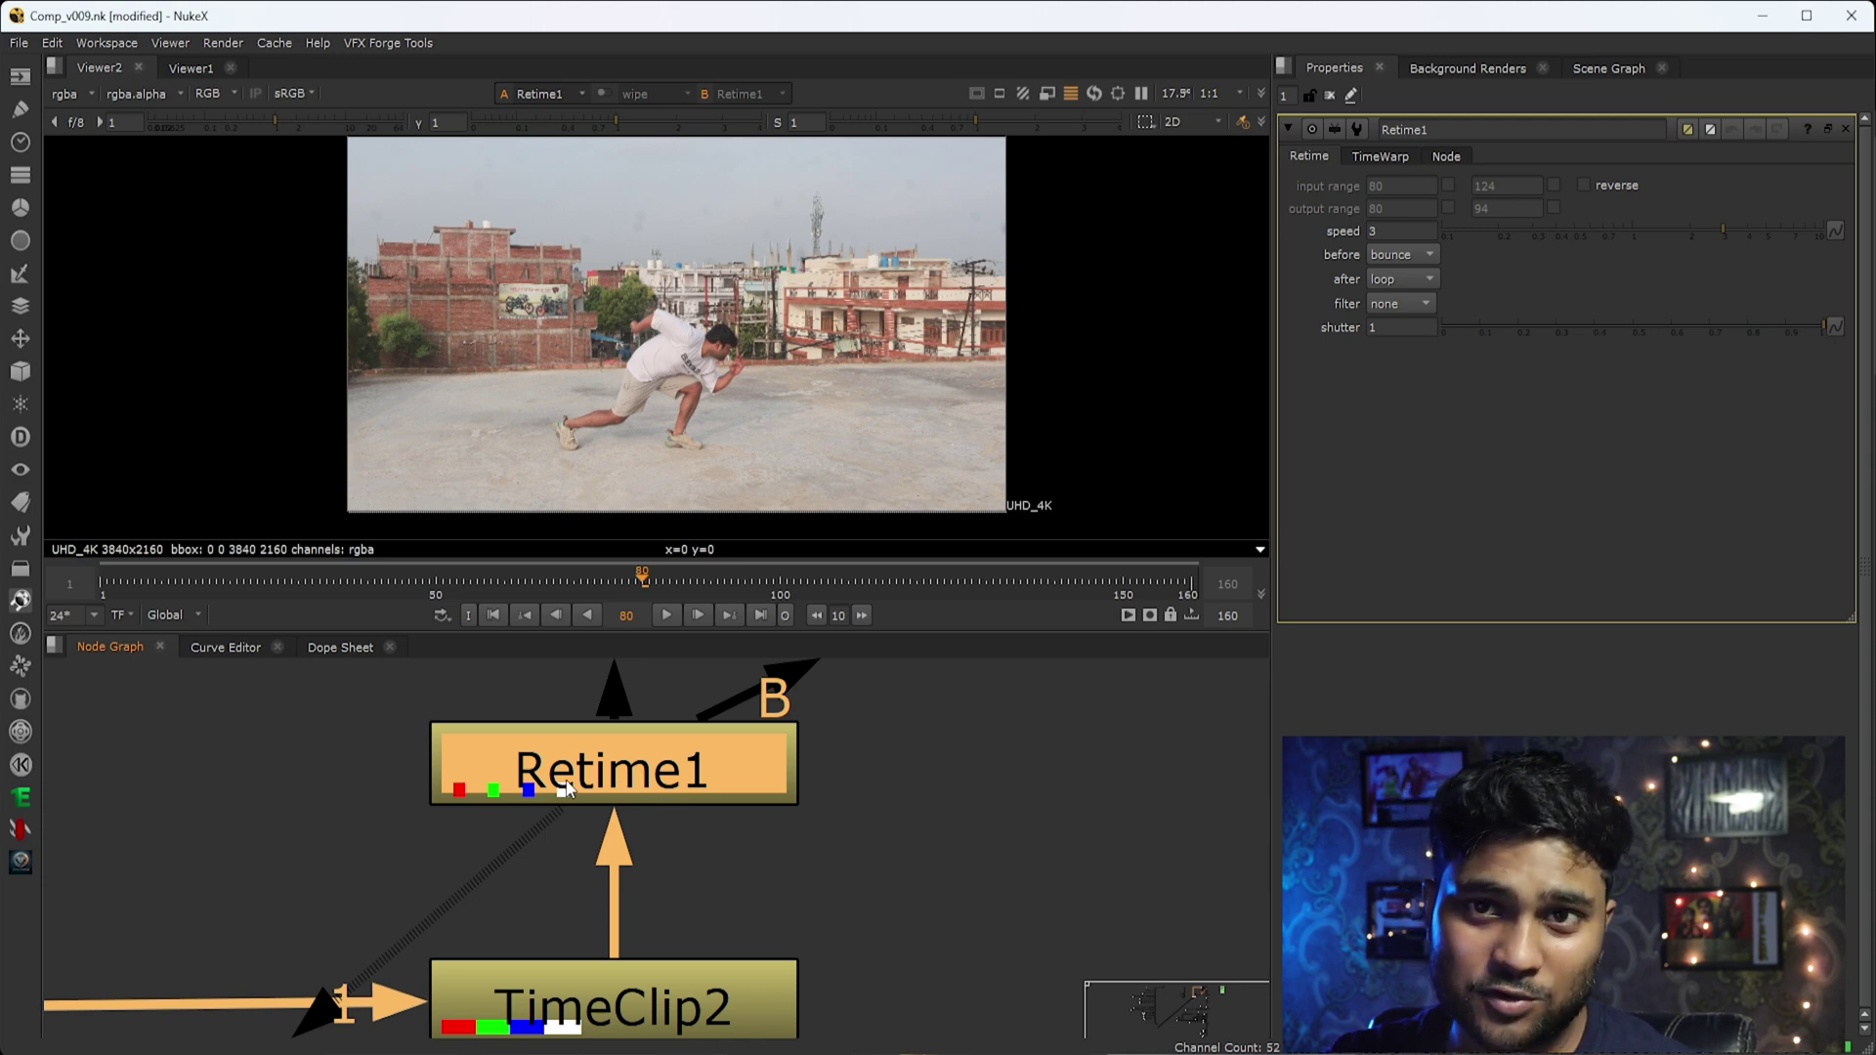
View the MODNet2 node's output and examine the edges of the runner's matte.
scroll(728, 774, "down", 5)
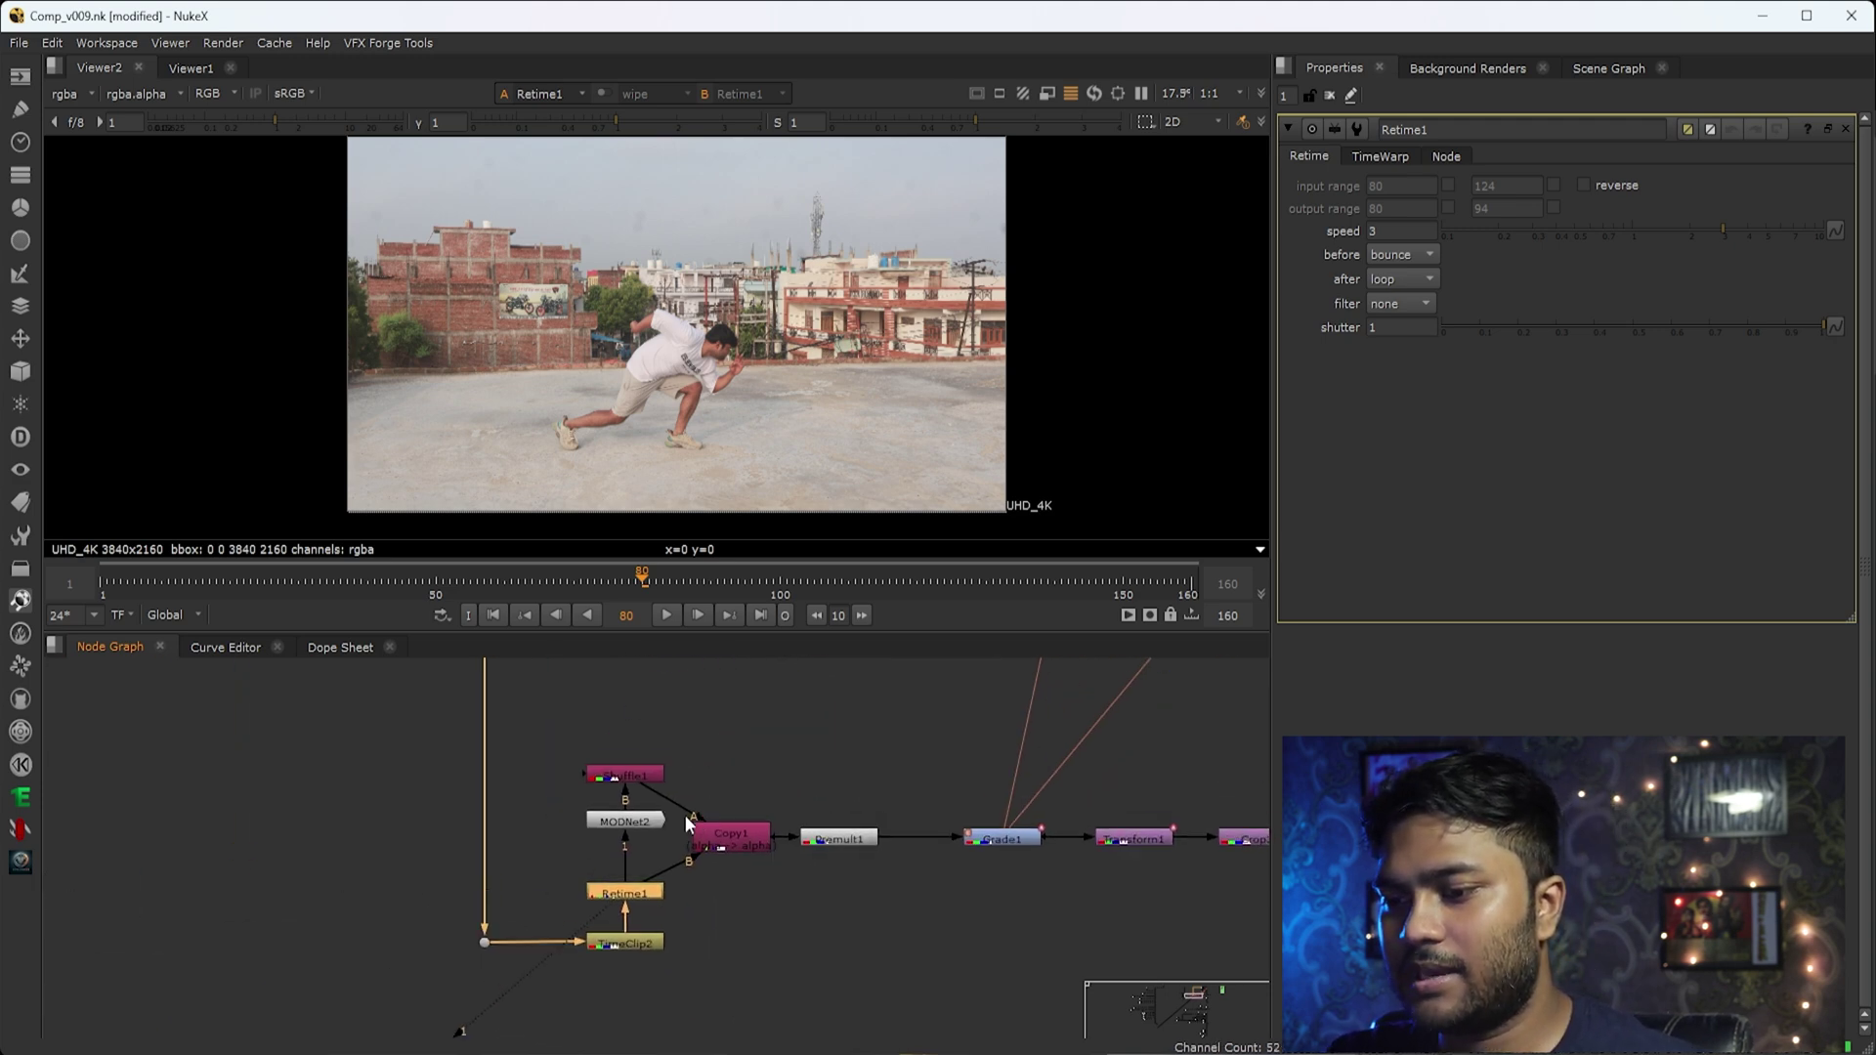
left_click(454, 760)
left_click_drag(451, 745, 696, 865)
key("1")
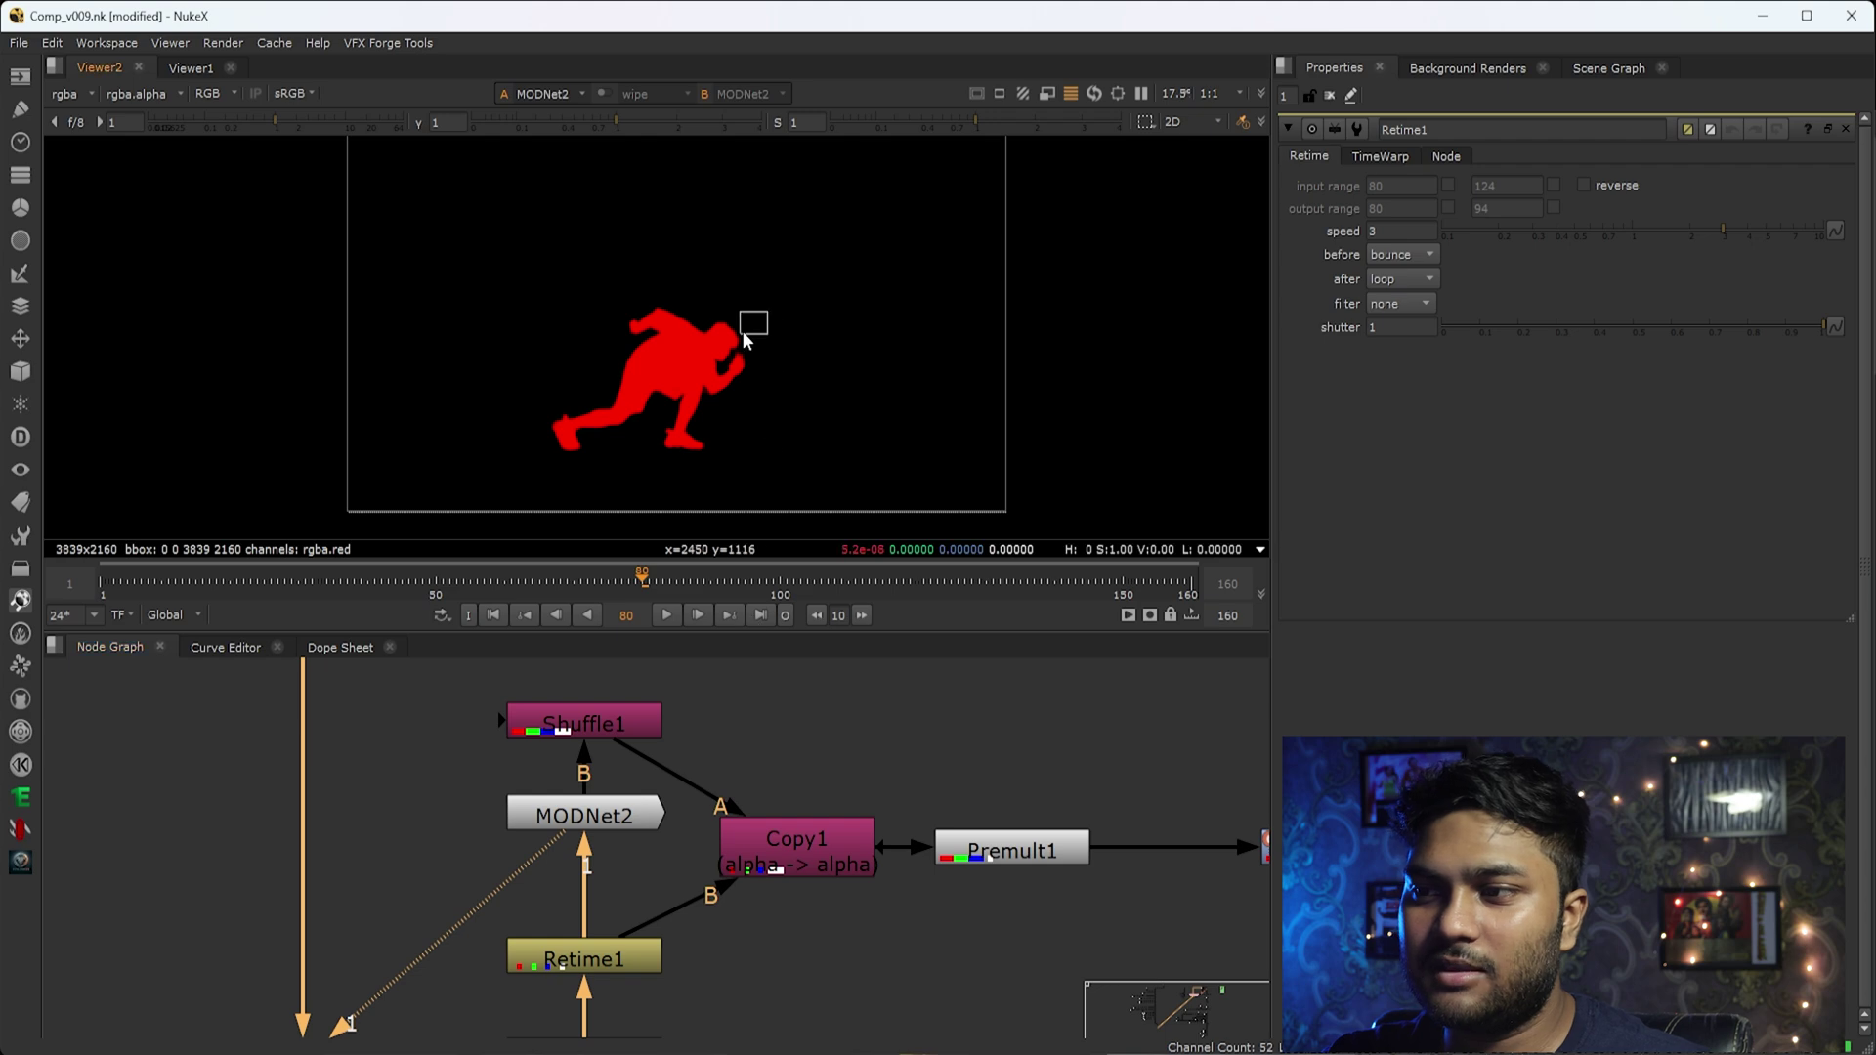
scroll(682, 377, "up", 2)
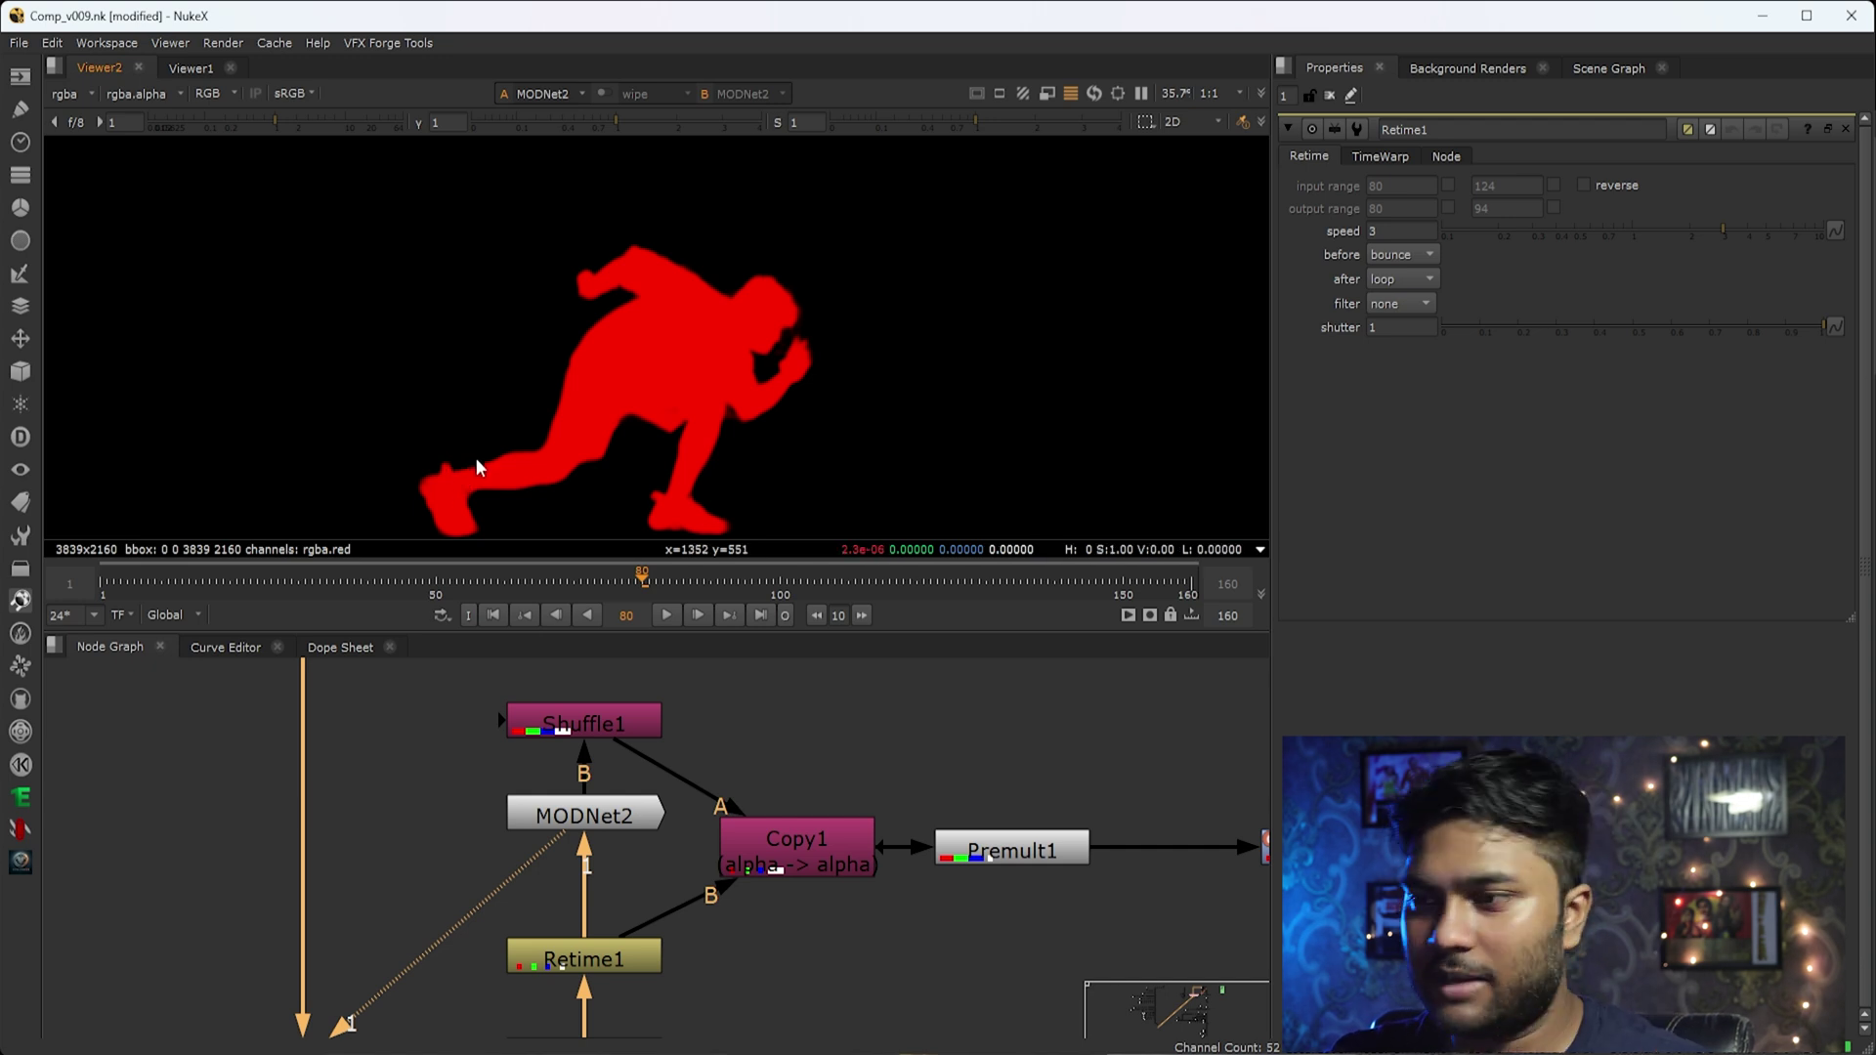
View the outputs of Shuffle1 and Copy1 in turn, and open Shuffle1's channel settings.
middle_click_drag(598, 745, 592, 760)
left_click(594, 747)
key("1")
left_click(861, 869)
key("1")
left_click_drag(862, 870, 867, 852)
double_click(617, 721)
key("1")
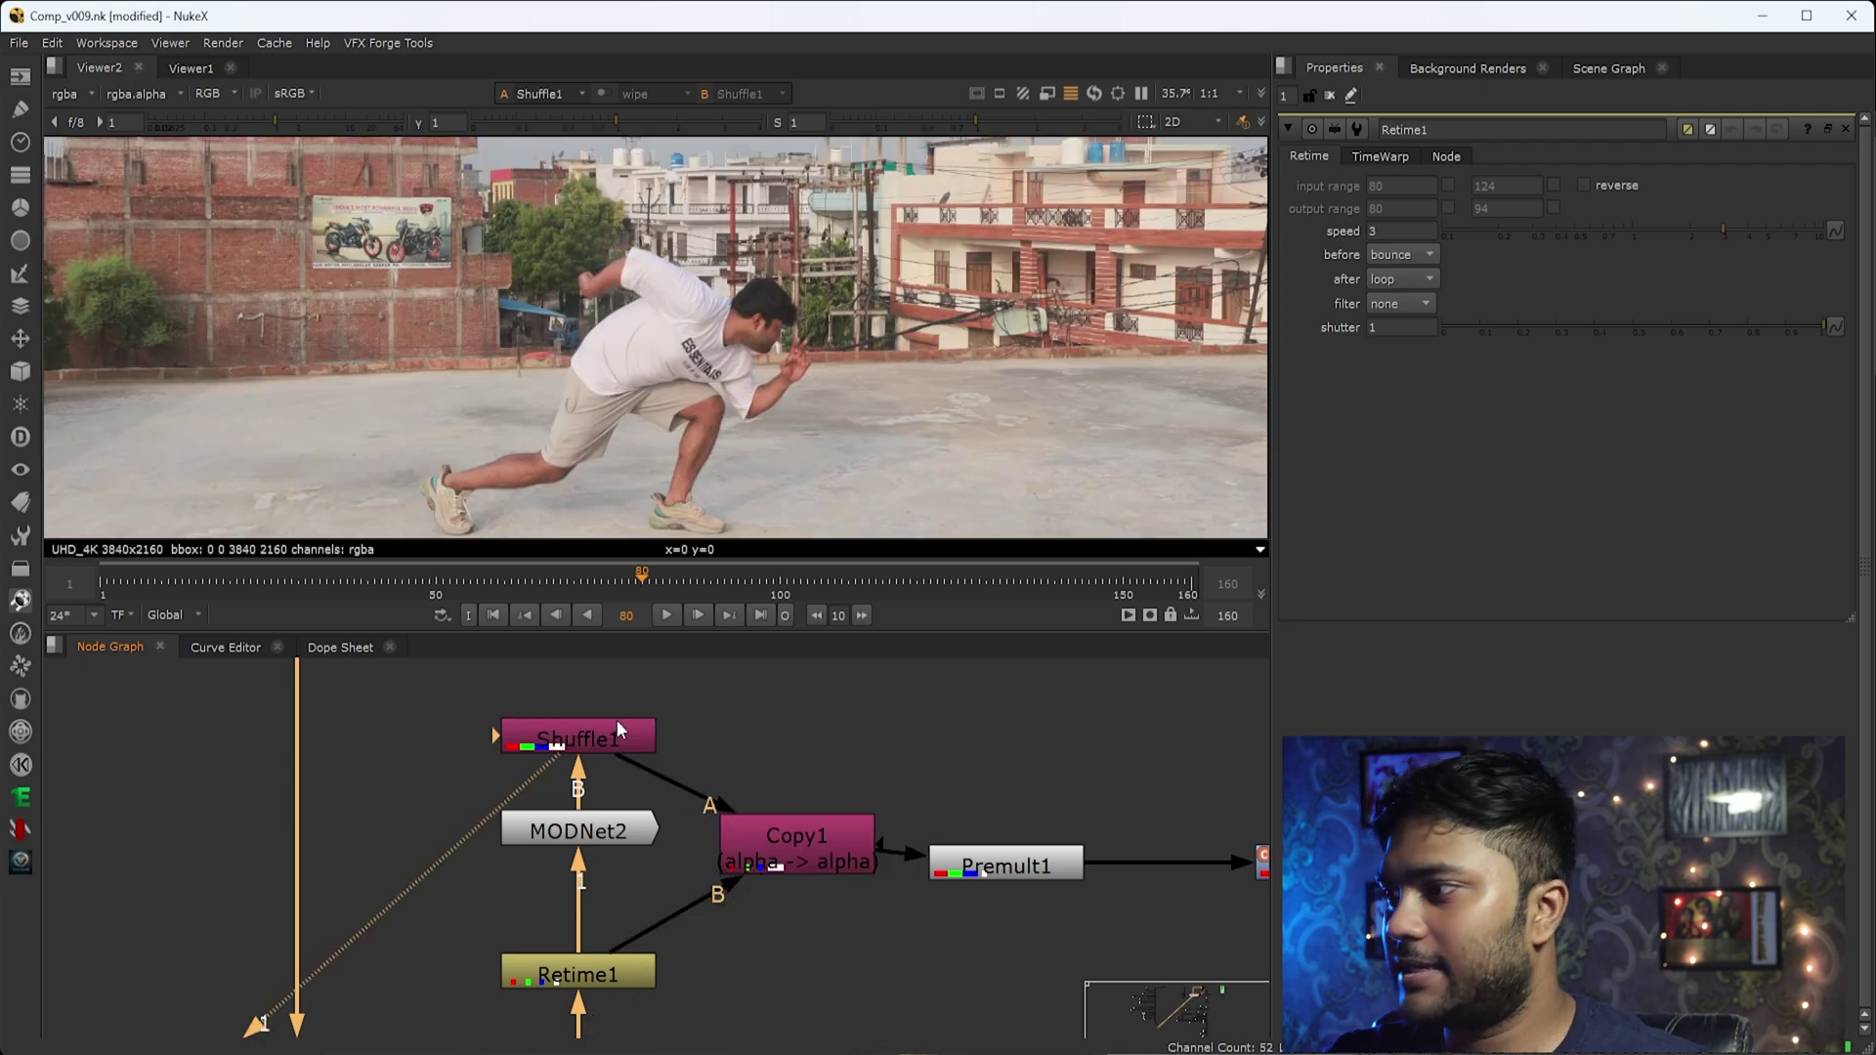
Check the runner's matte in Shuffle1's output, toggling between its alpha channel and full colour.
scroll(928, 336, "down", 3)
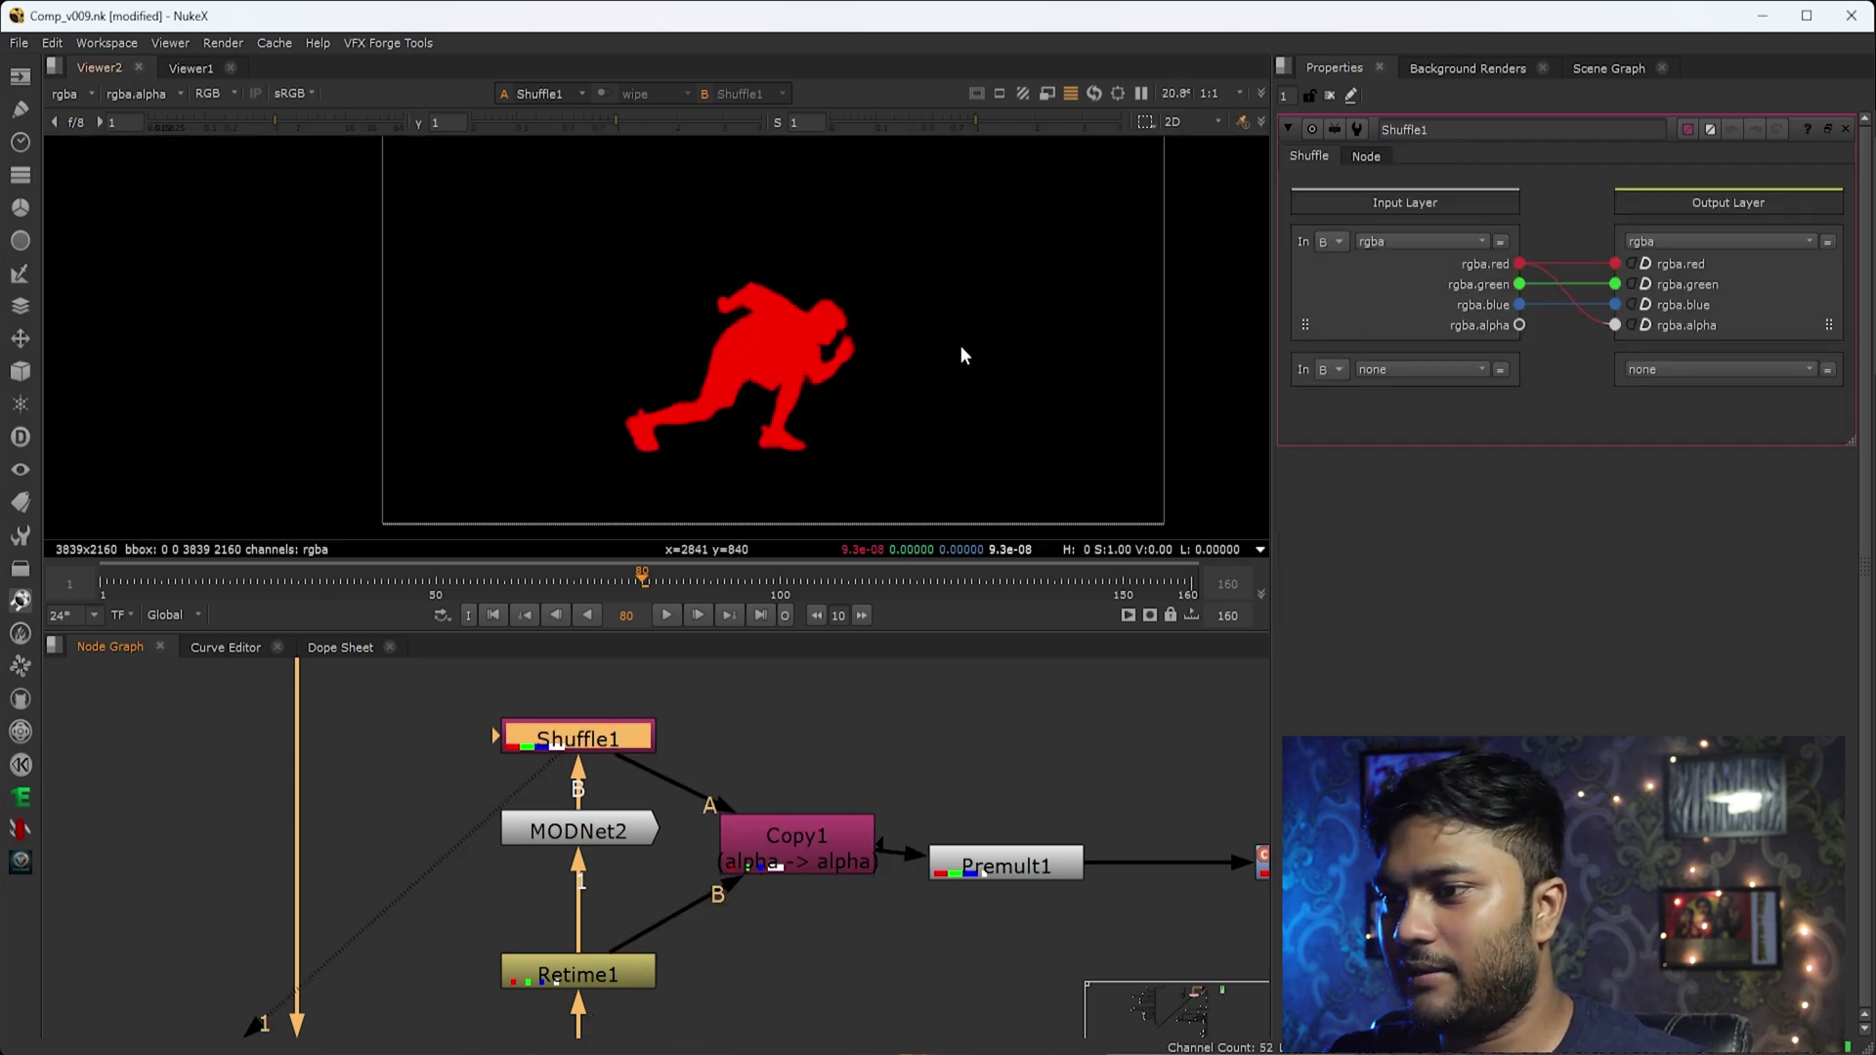
middle_click_drag(961, 349, 849, 377)
key("a")
key("a")
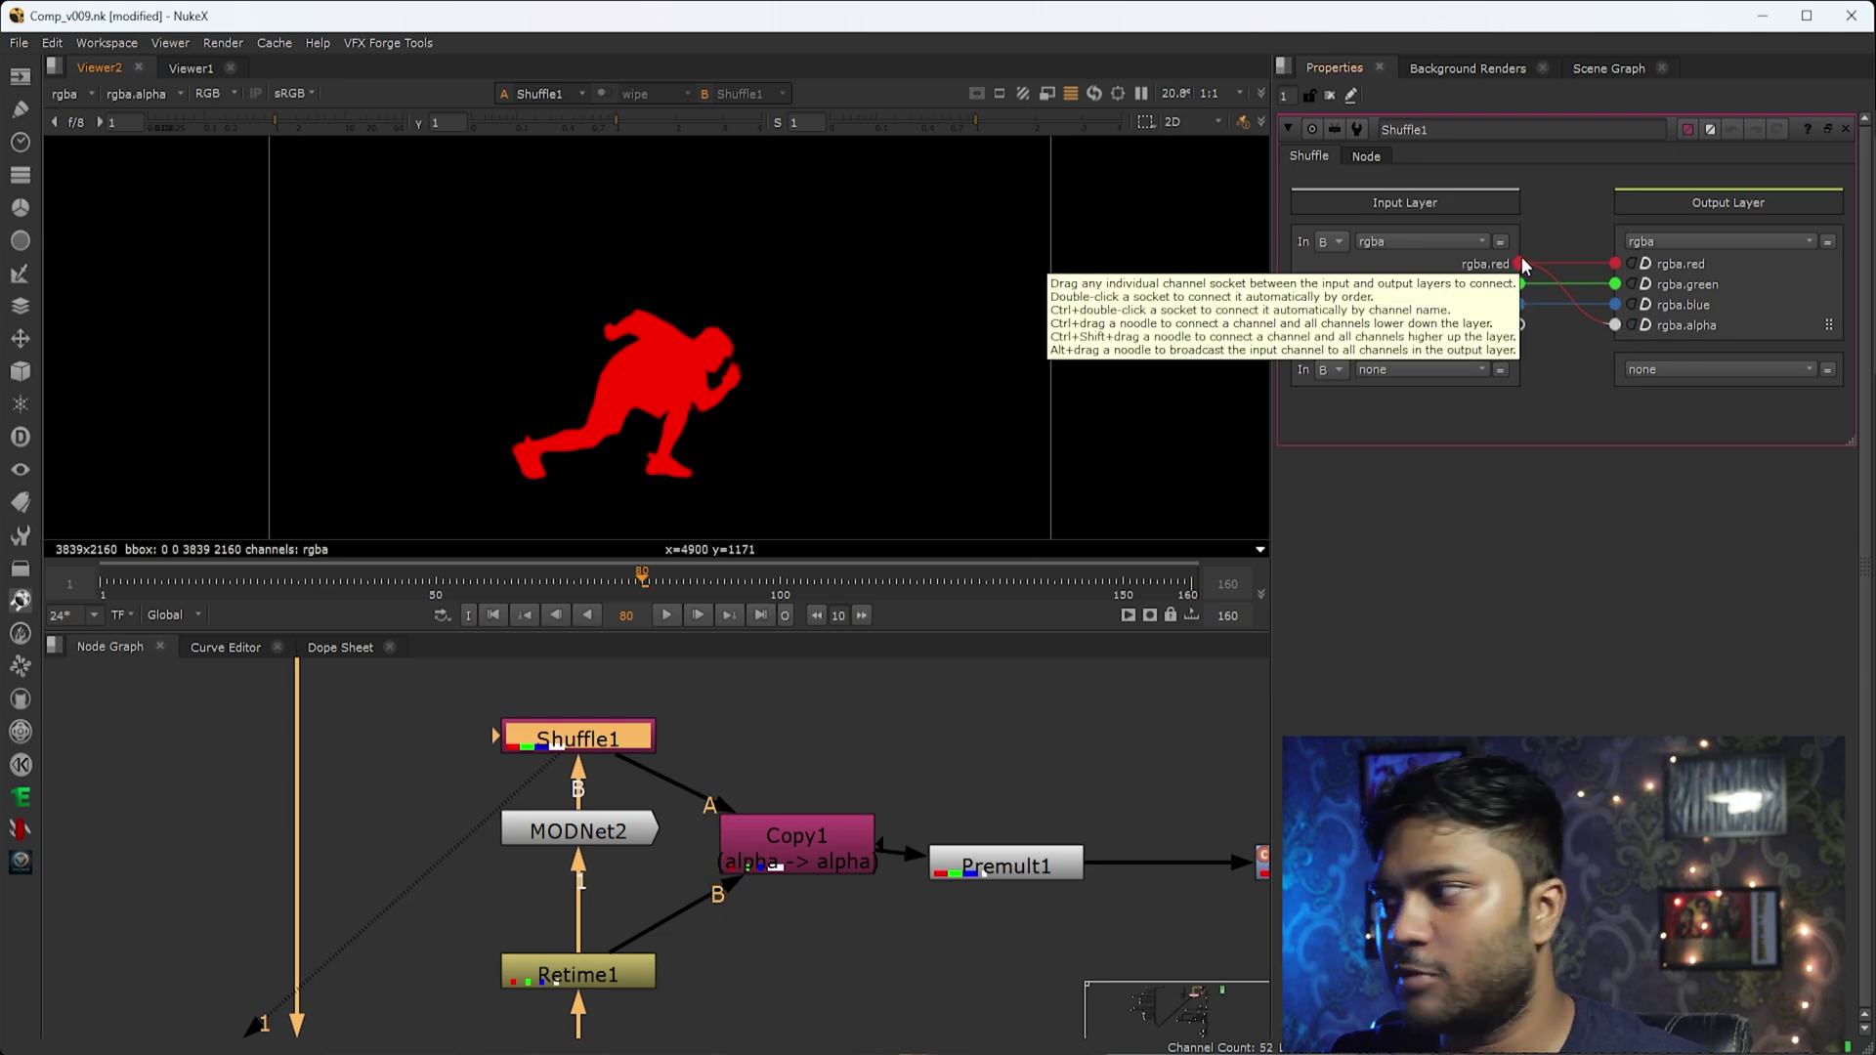
left_click_drag(896, 377, 596, 466)
key("a")
key("a")
left_click_drag(924, 265, 415, 532)
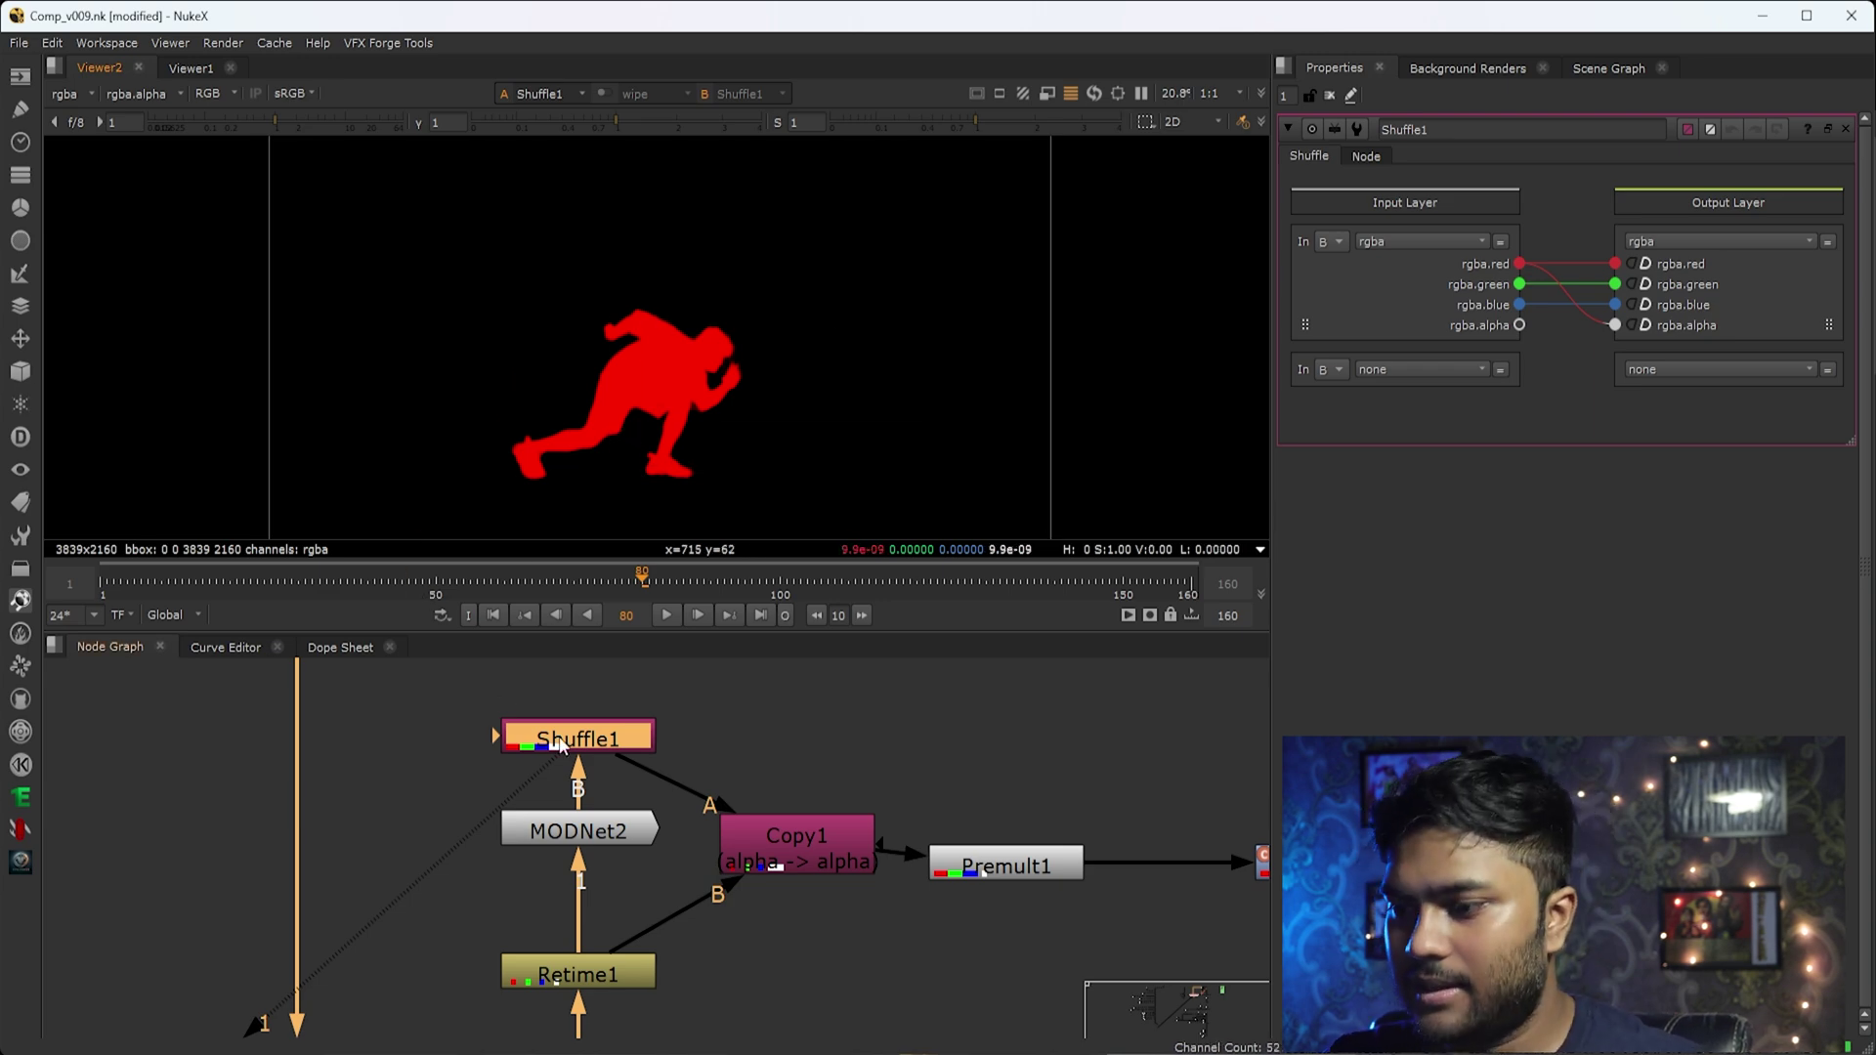
View Copy1's output and toggle its alpha channel to check the copied matte.
middle_click_drag(775, 969, 735, 930)
left_click(771, 826)
key("1")
left_click_drag(726, 391, 726, 392)
key("a")
key("a")
View Premult1's output, check its alpha channel and examine the cut-out runner up close.
left_click(985, 823)
key("1")
key("a")
key("a")
left_click_drag(847, 330, 592, 479)
scroll(625, 289, "up", 7)
left_click_drag(407, 289, 784, 432)
key("f")
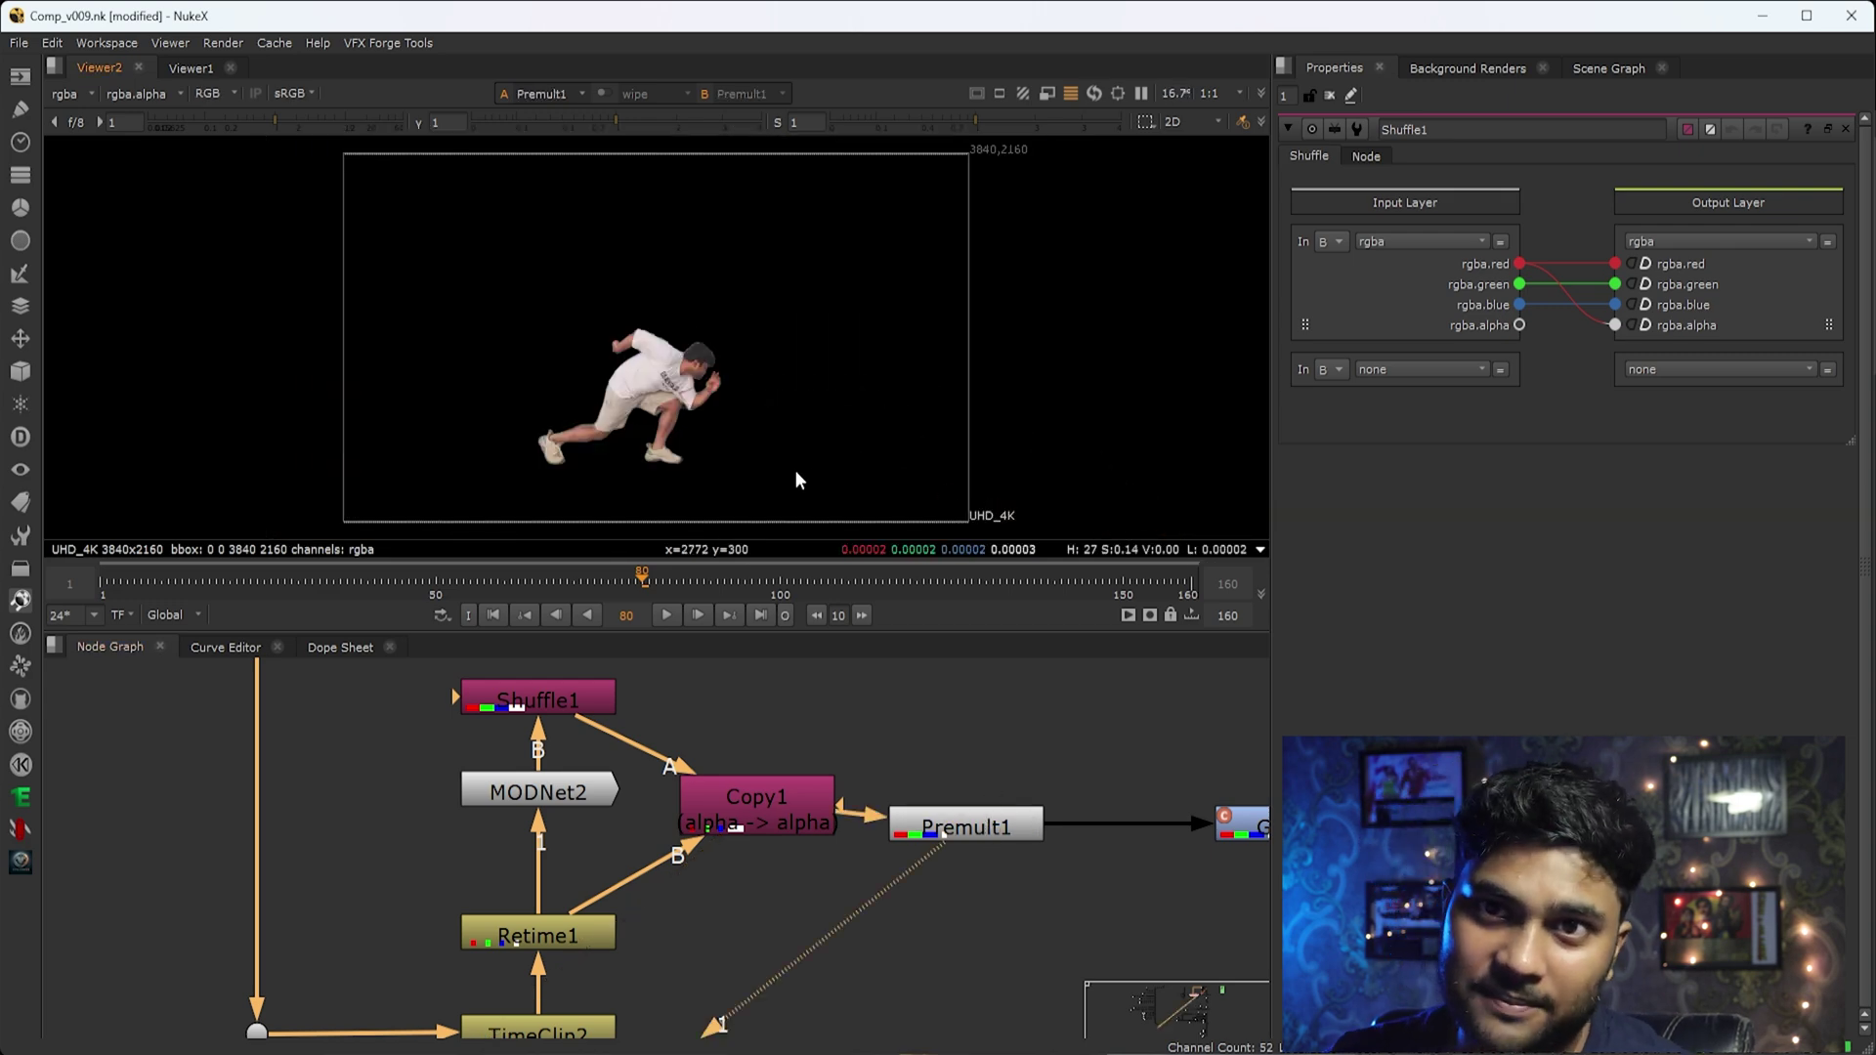
View the output of the Grade1 node that follows Premult1.
middle_click_drag(894, 924, 622, 949)
left_click_drag(809, 777, 688, 856)
middle_click_drag(937, 922, 473, 971)
left_click_drag(649, 805, 547, 985)
key("1")
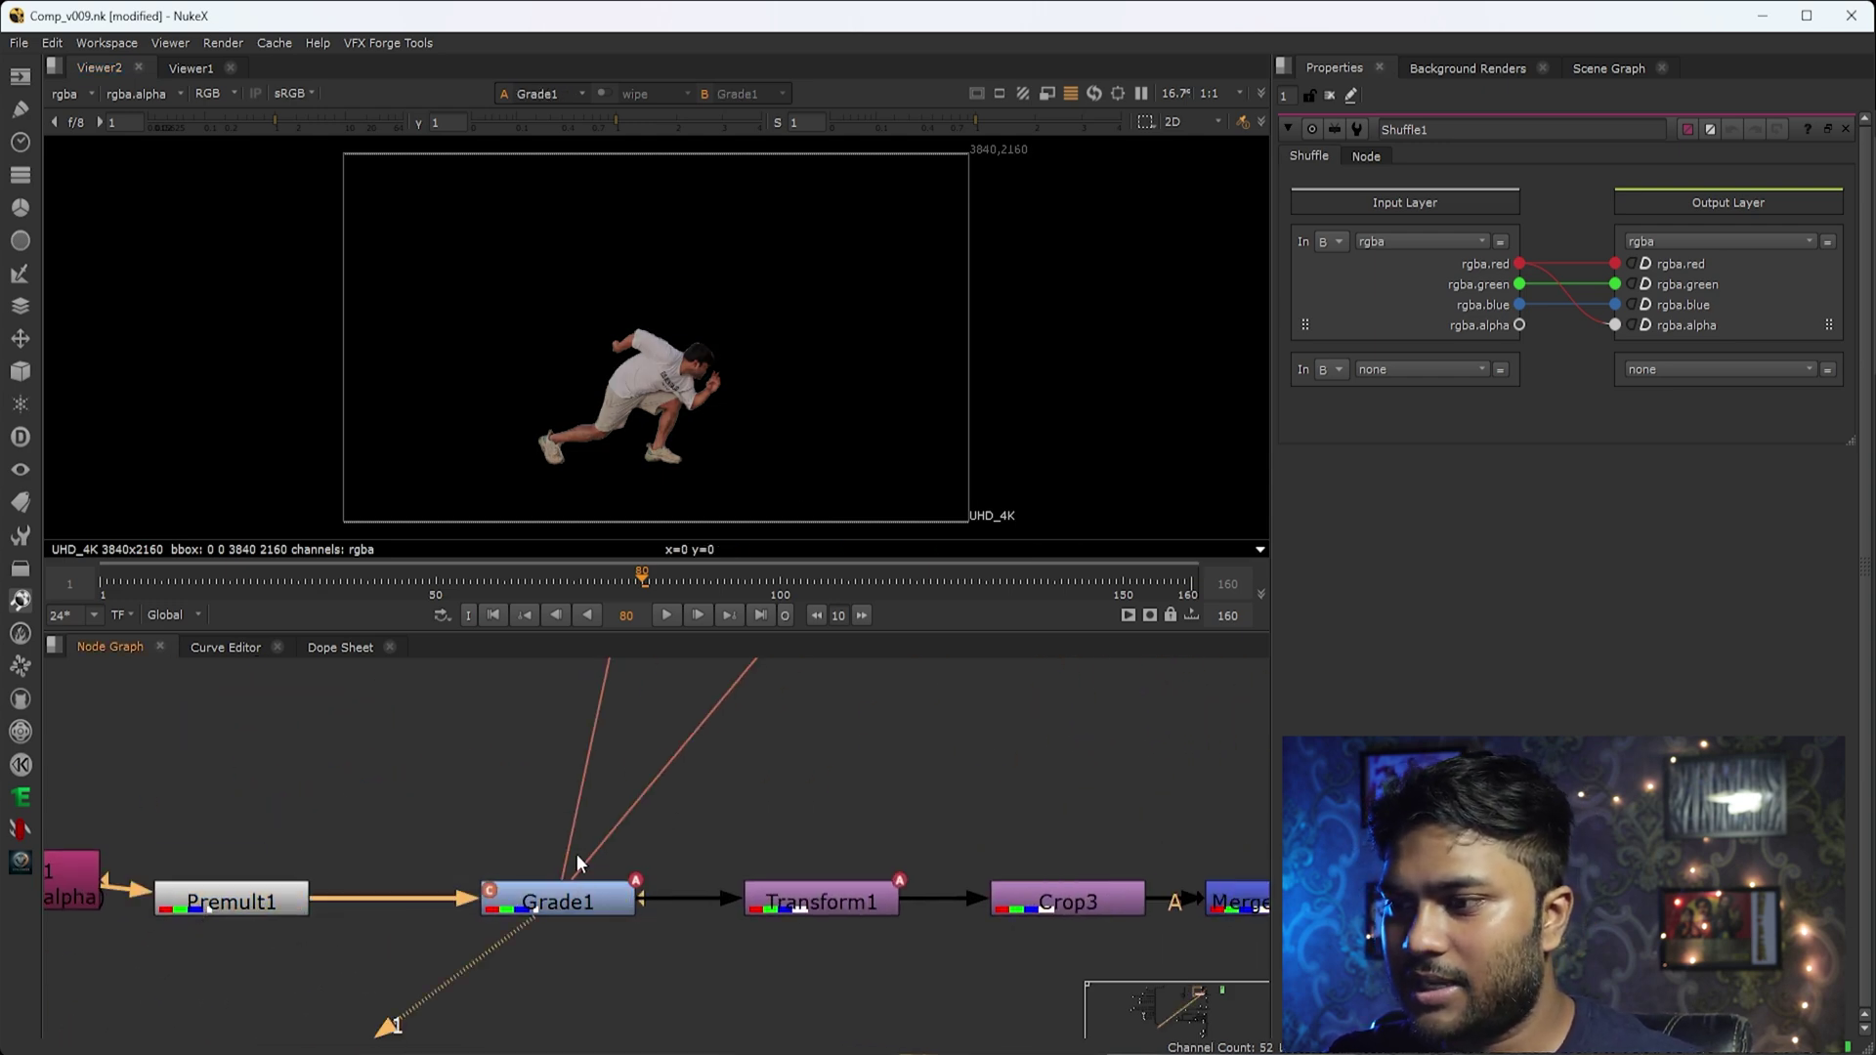
Trace Grade1's expression links up to the grade nodes below the Read2 plate.
scroll(682, 869, "down", 7)
middle_click_drag(741, 766, 745, 862)
scroll(645, 963, "up", 5)
scroll(696, 768, "up", 2)
middle_click_drag(711, 753, 707, 923)
scroll(707, 923, "down", 4)
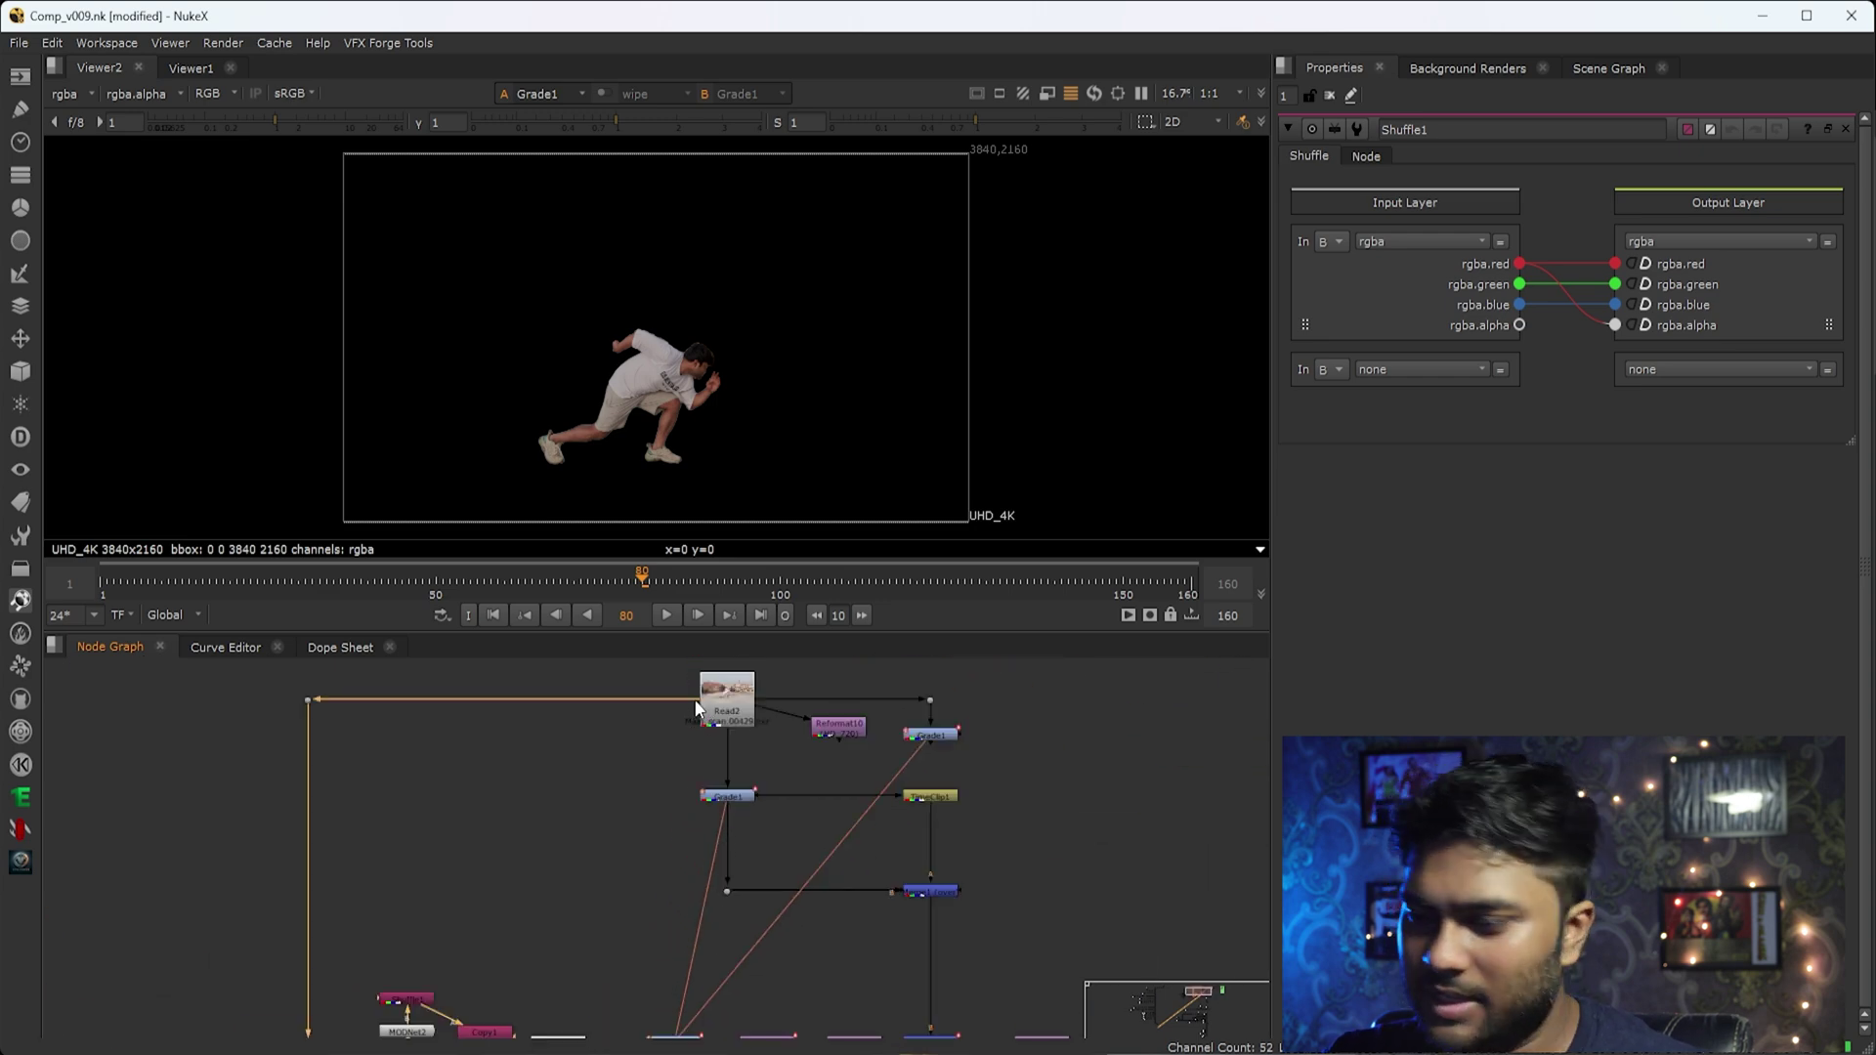
Disable the Grade1 node between Premult1 and Transform1.
left_click_drag(688, 701, 718, 795)
middle_click_drag(736, 922, 778, 793)
left_click_drag(797, 840, 665, 965)
key("d")
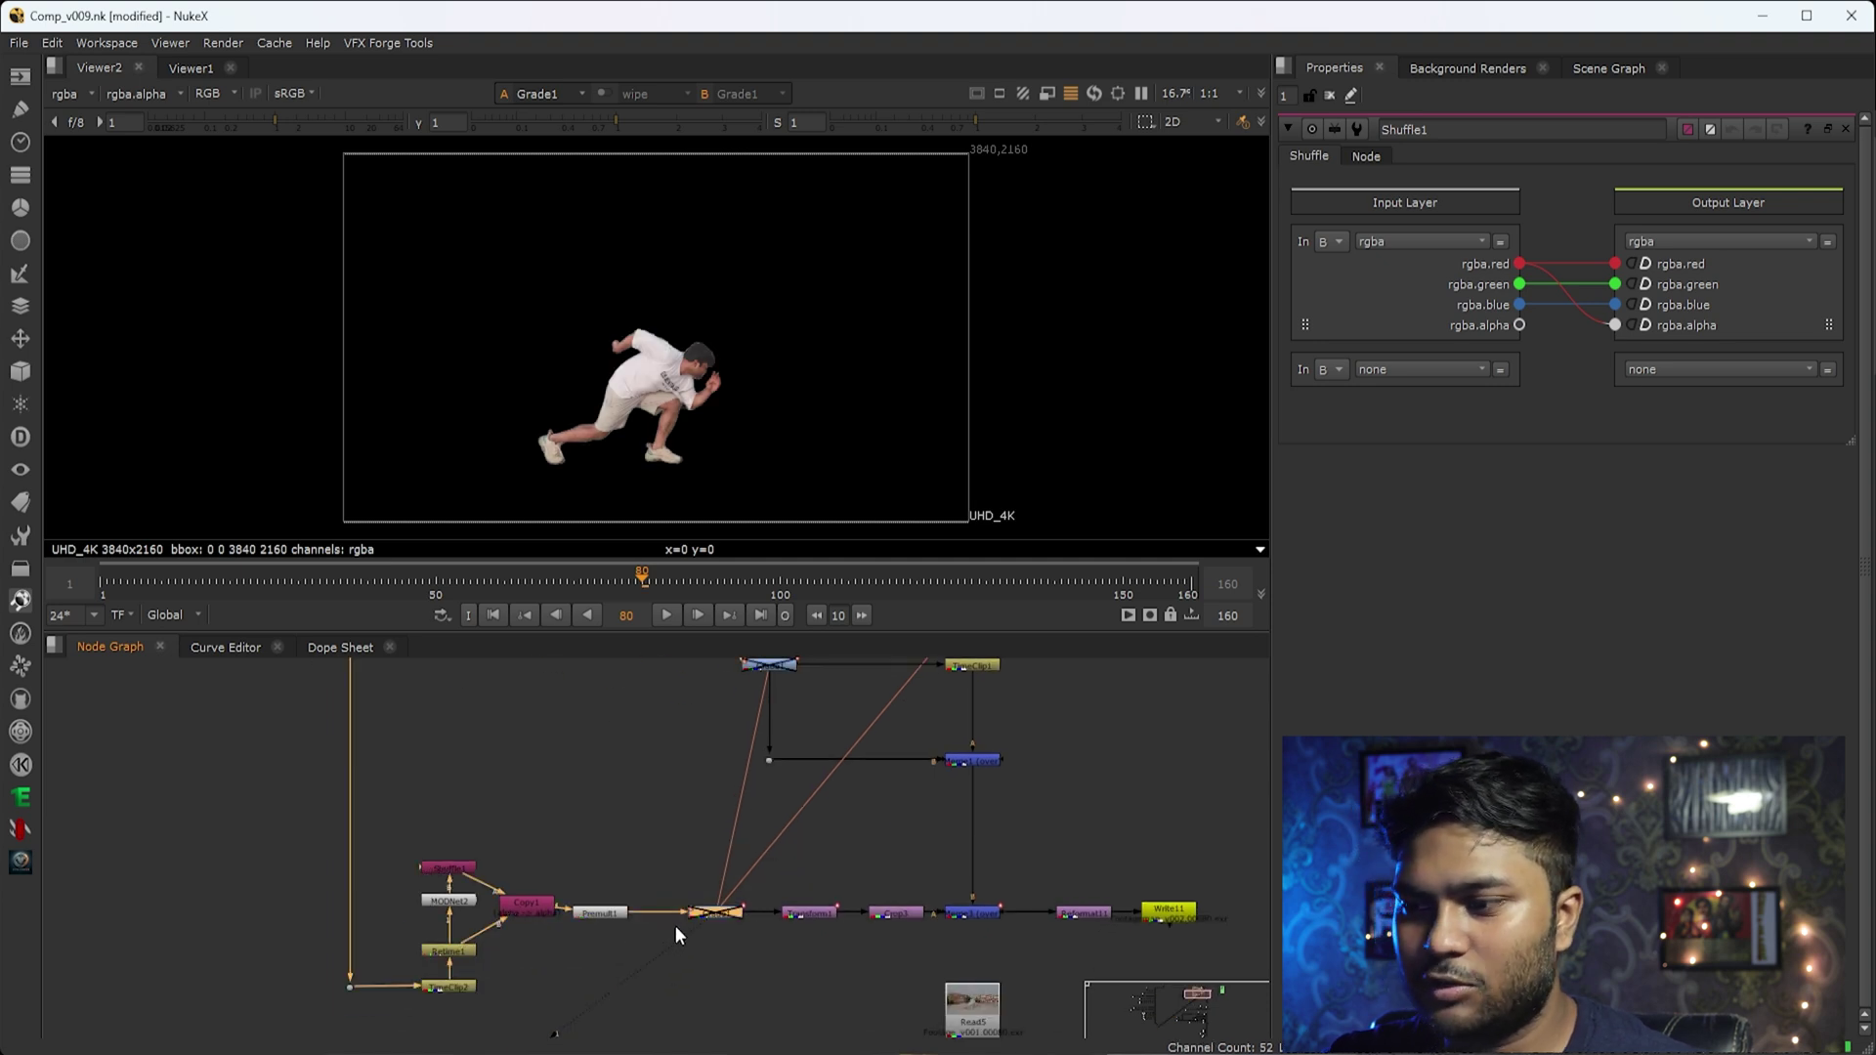
View Transform1's output and open its settings.
middle_click_drag(698, 848, 651, 866)
scroll(820, 914, "up", 4)
left_click_drag(839, 877, 655, 1017)
key("1")
left_click(656, 1006)
scroll(705, 956, "up", 3)
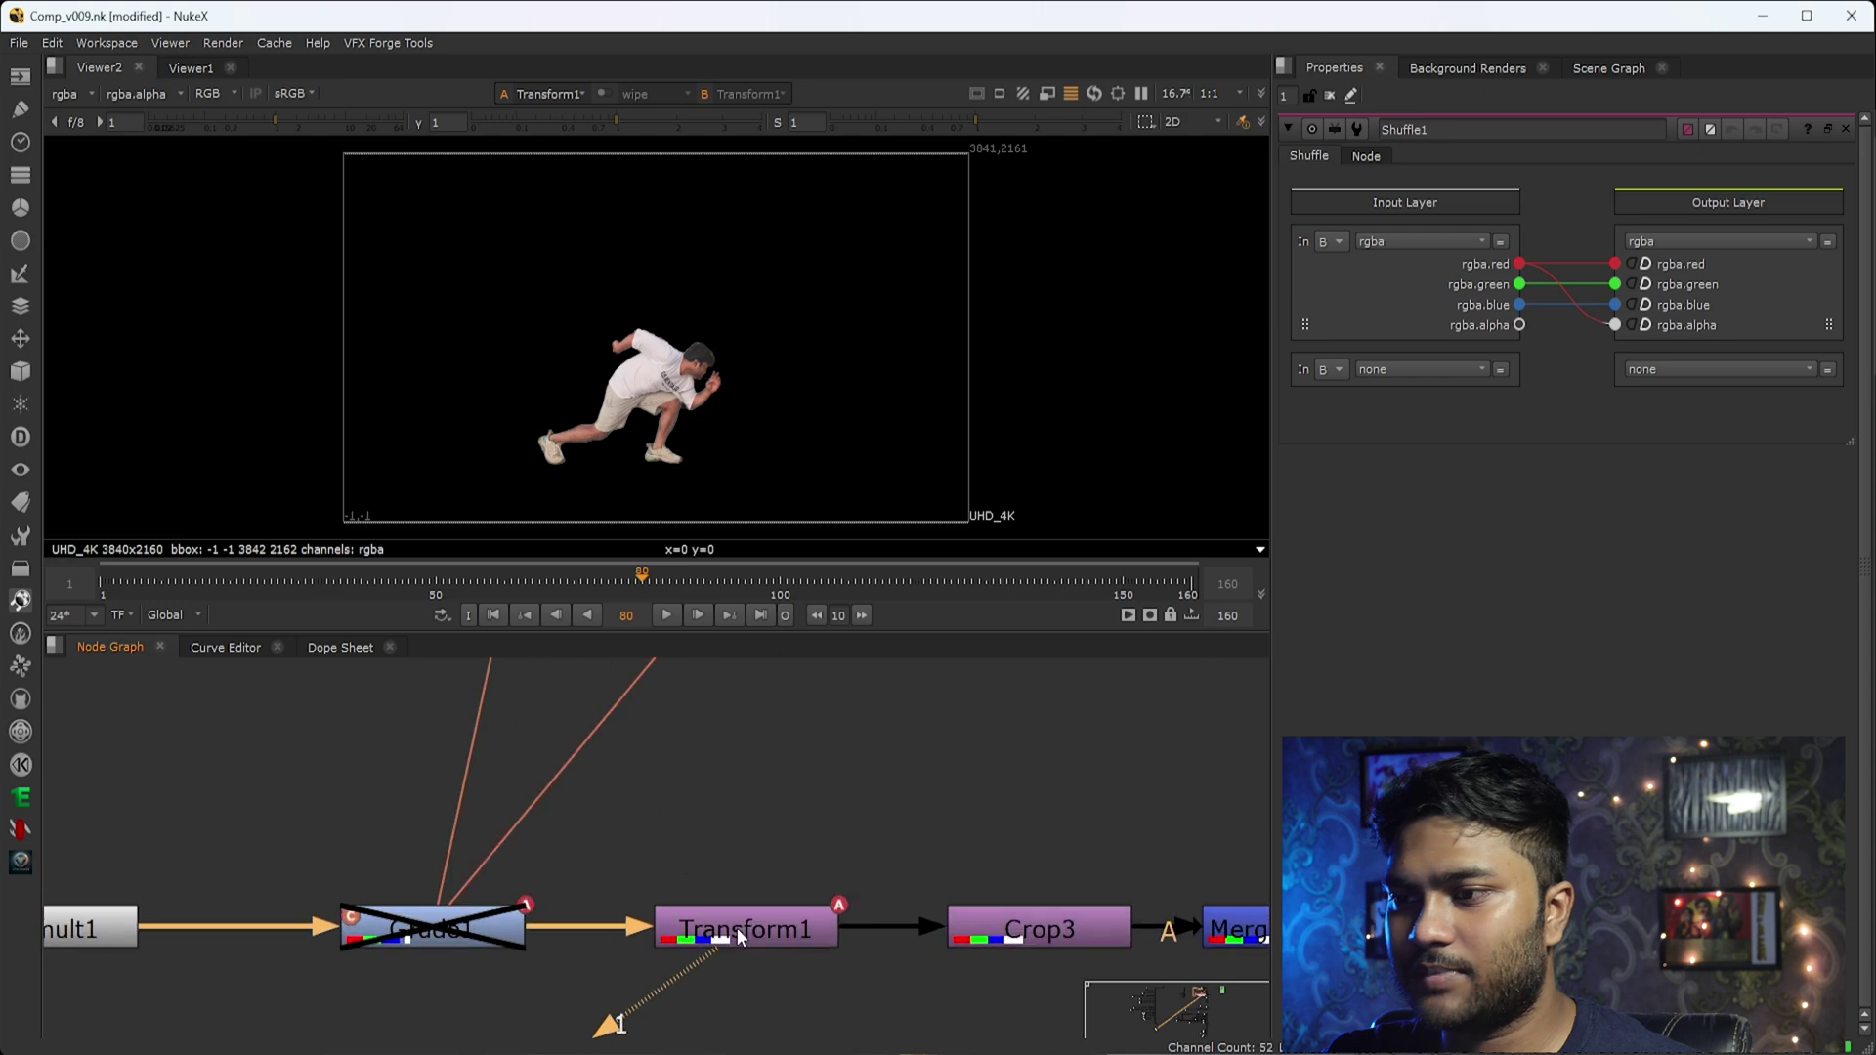
double_click(740, 933)
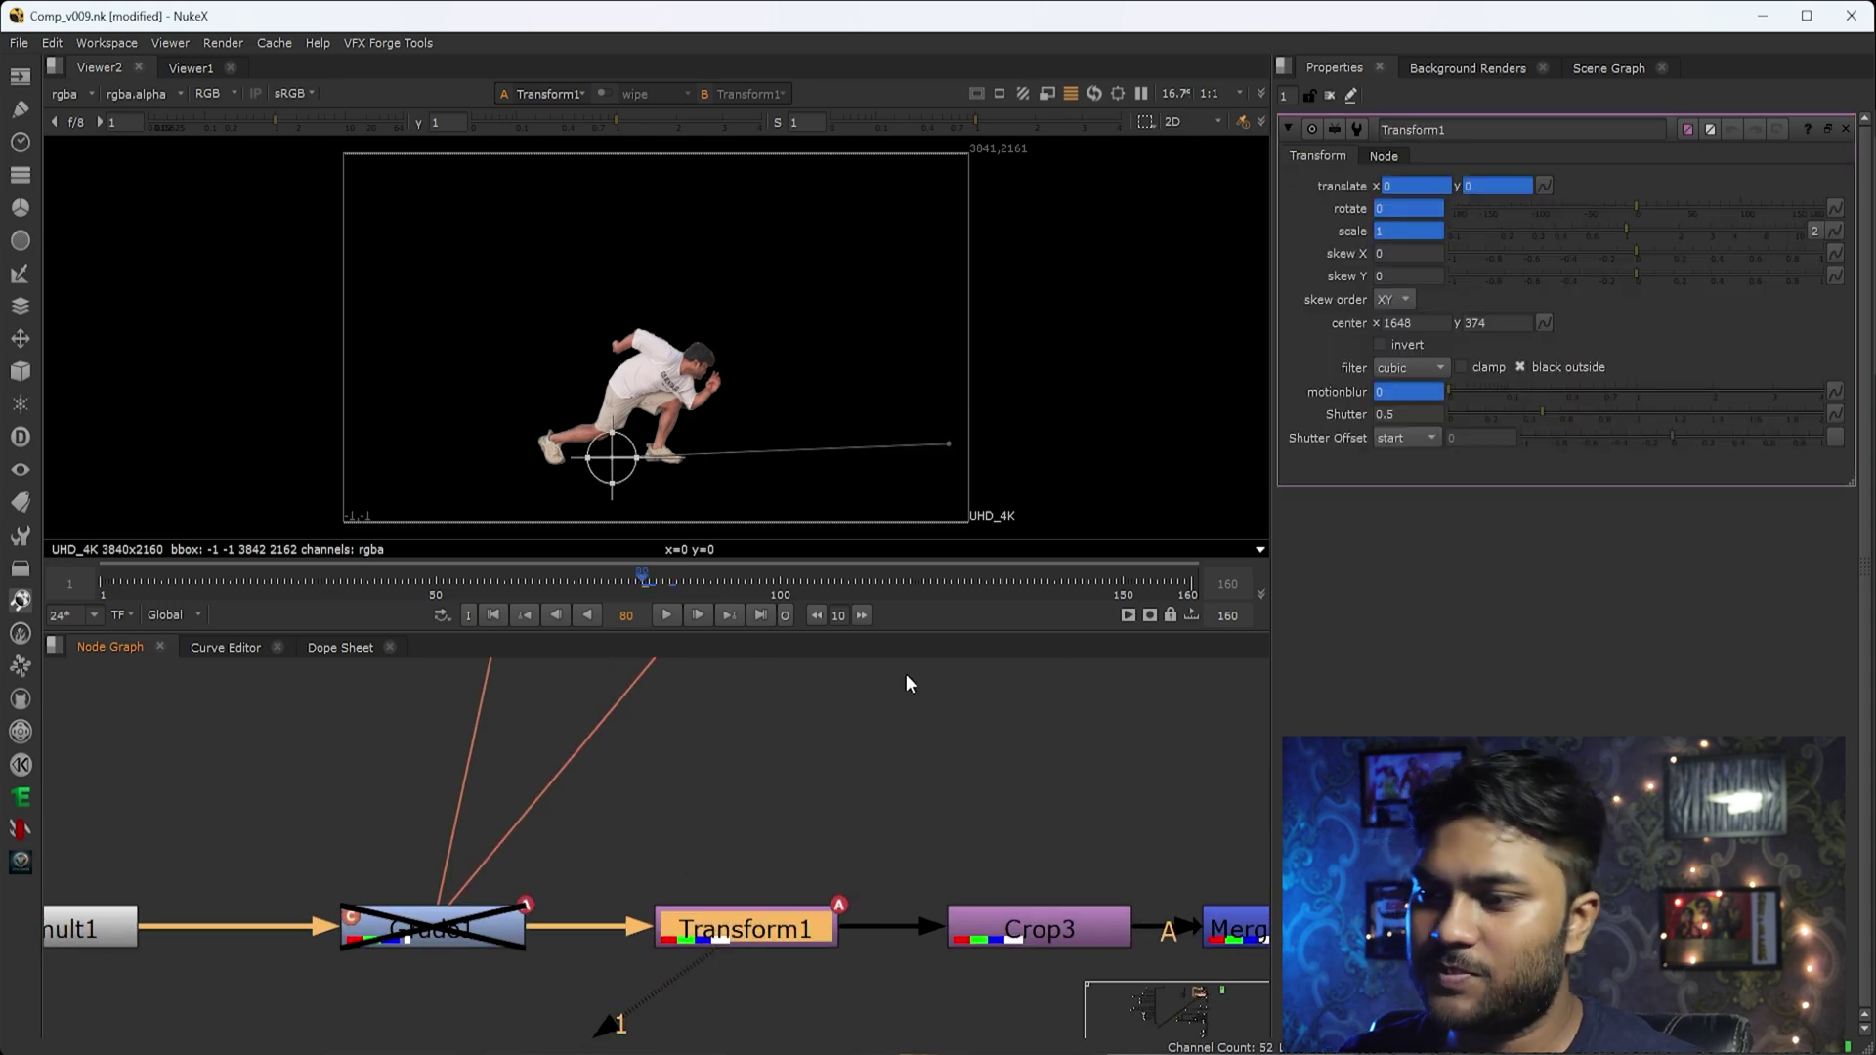
Step Transform1's output from frame 80 to 84 and back to examine the runner's animated move.
key("Right")
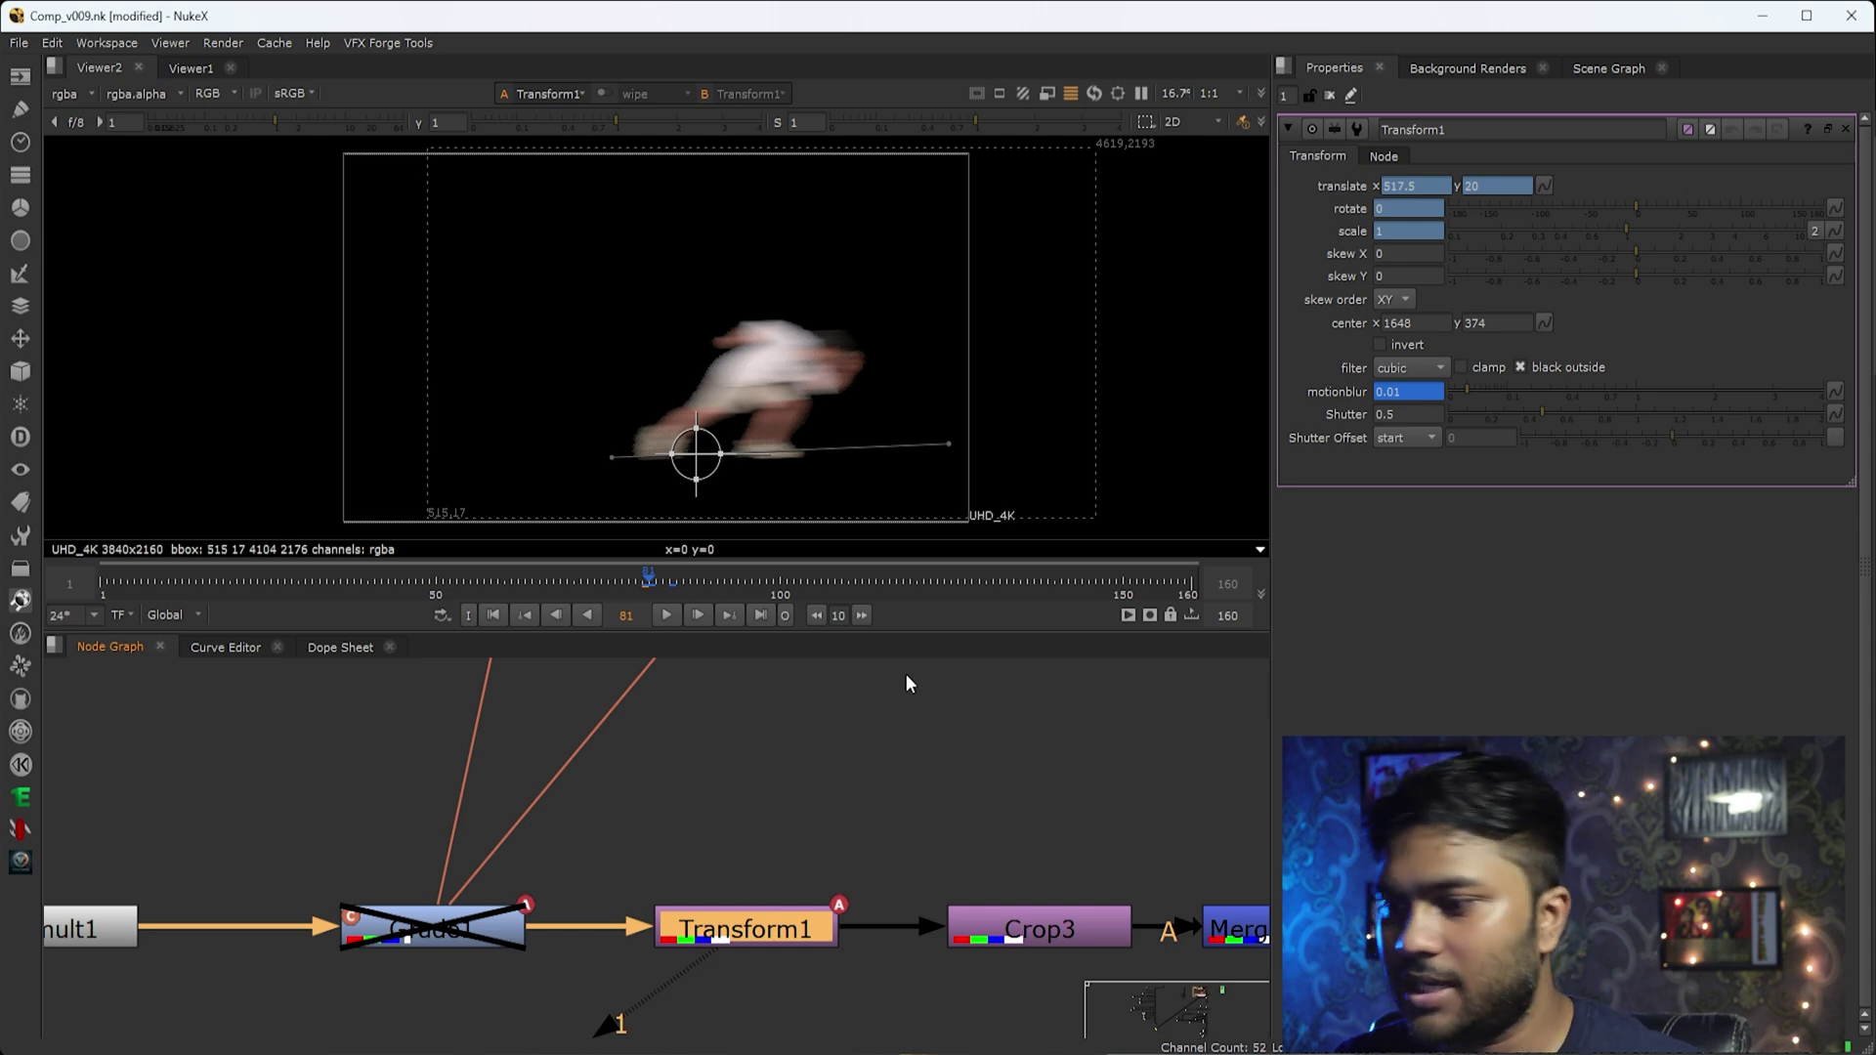
key("Right")
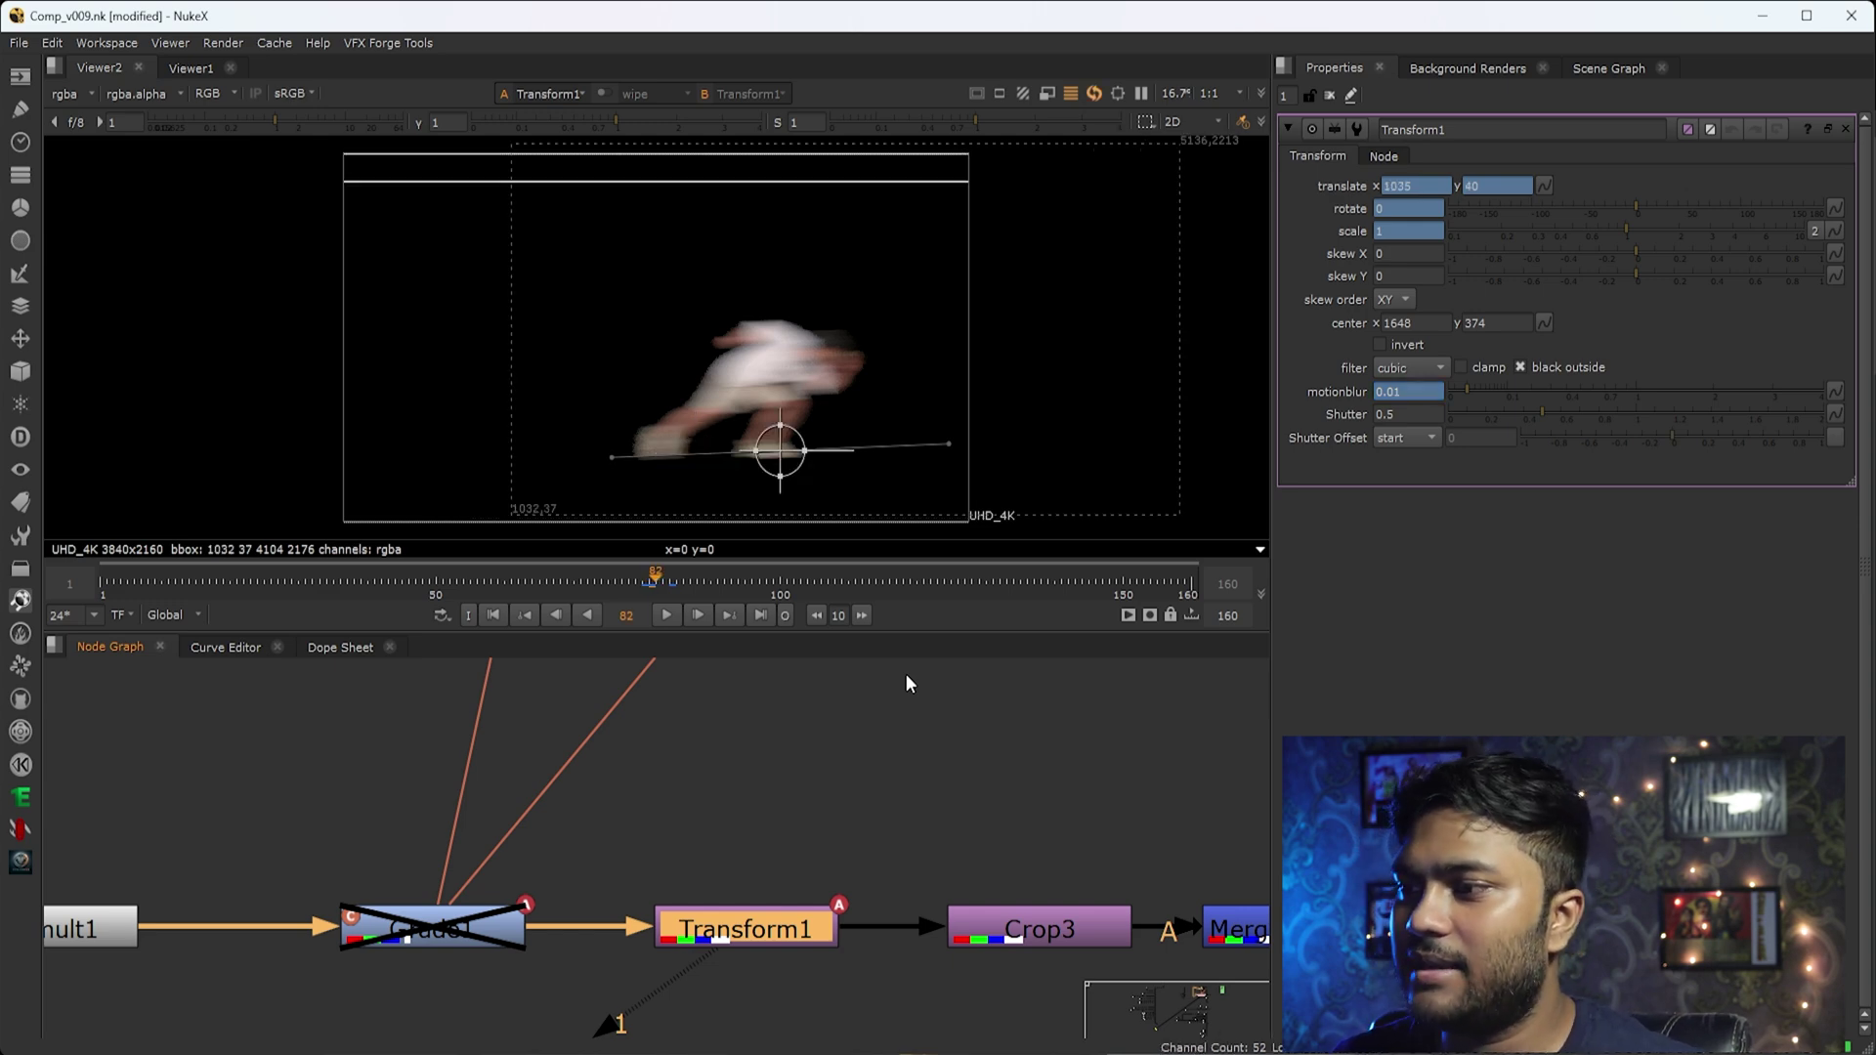
scroll(788, 796, "up", 3)
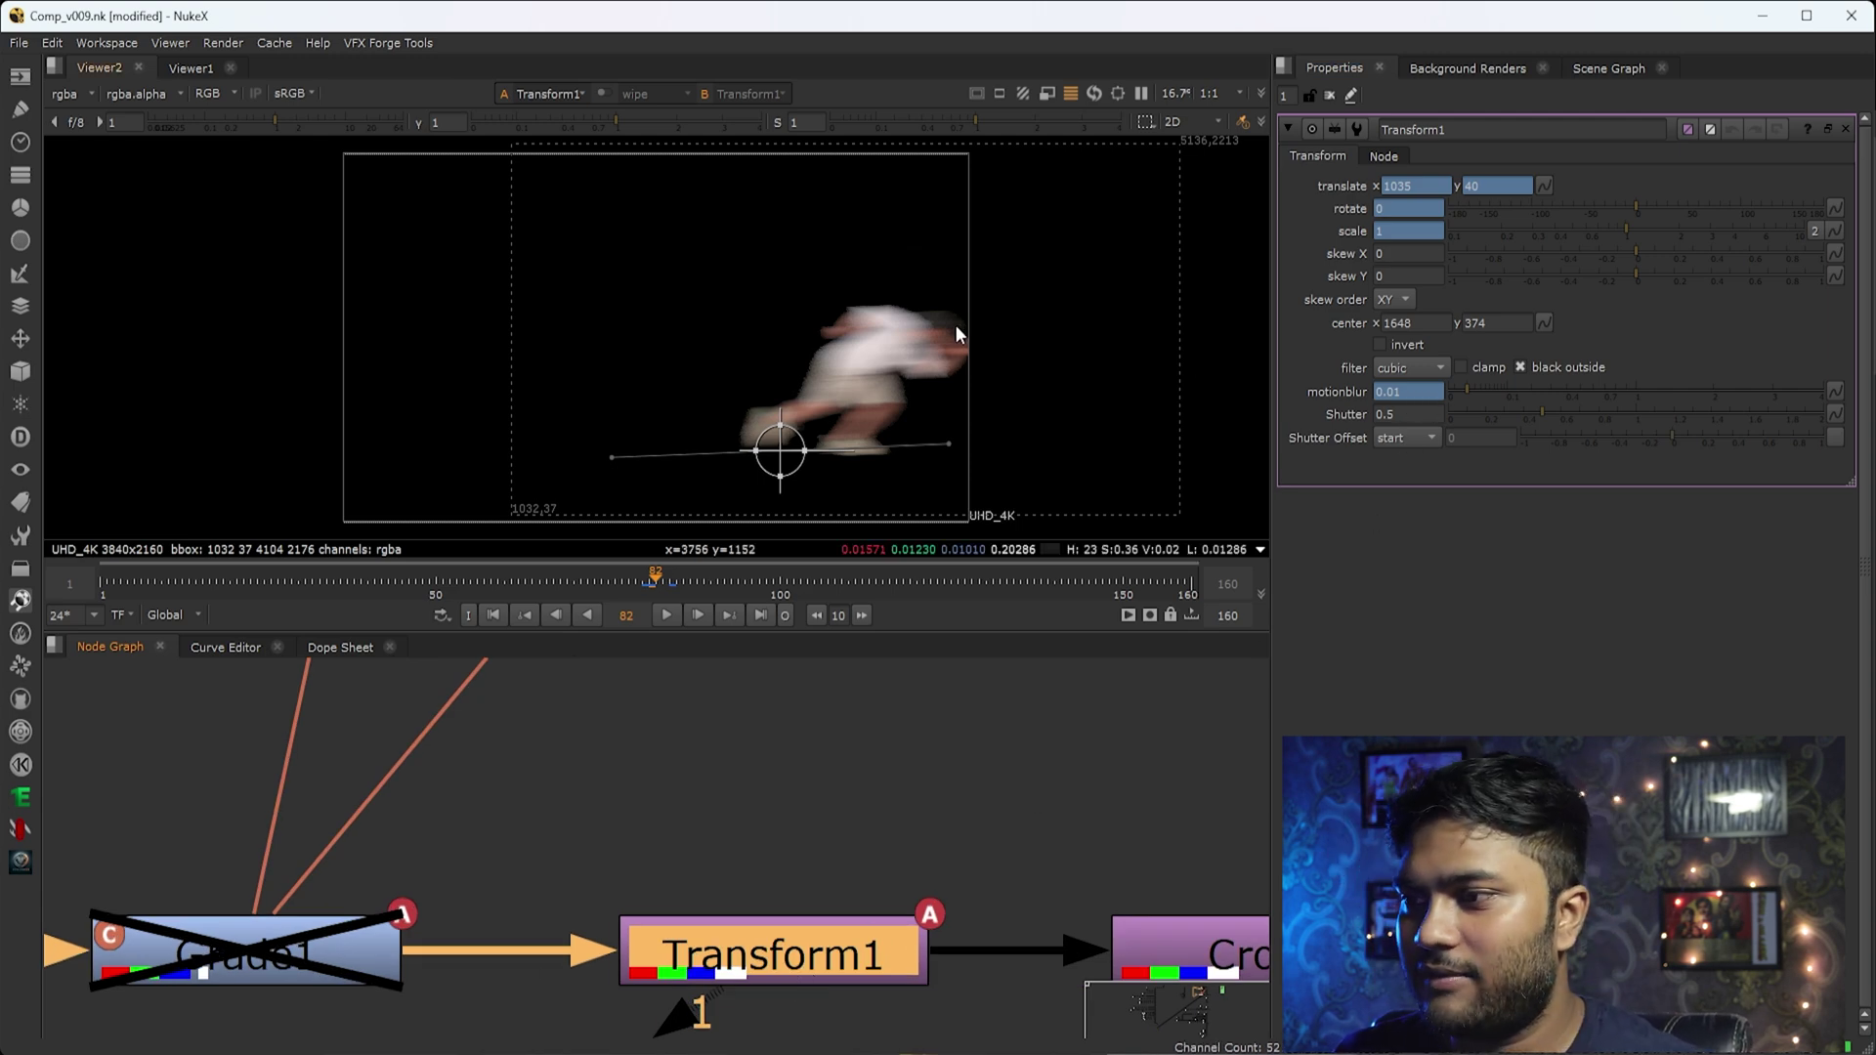
key("Right")
key("Right")
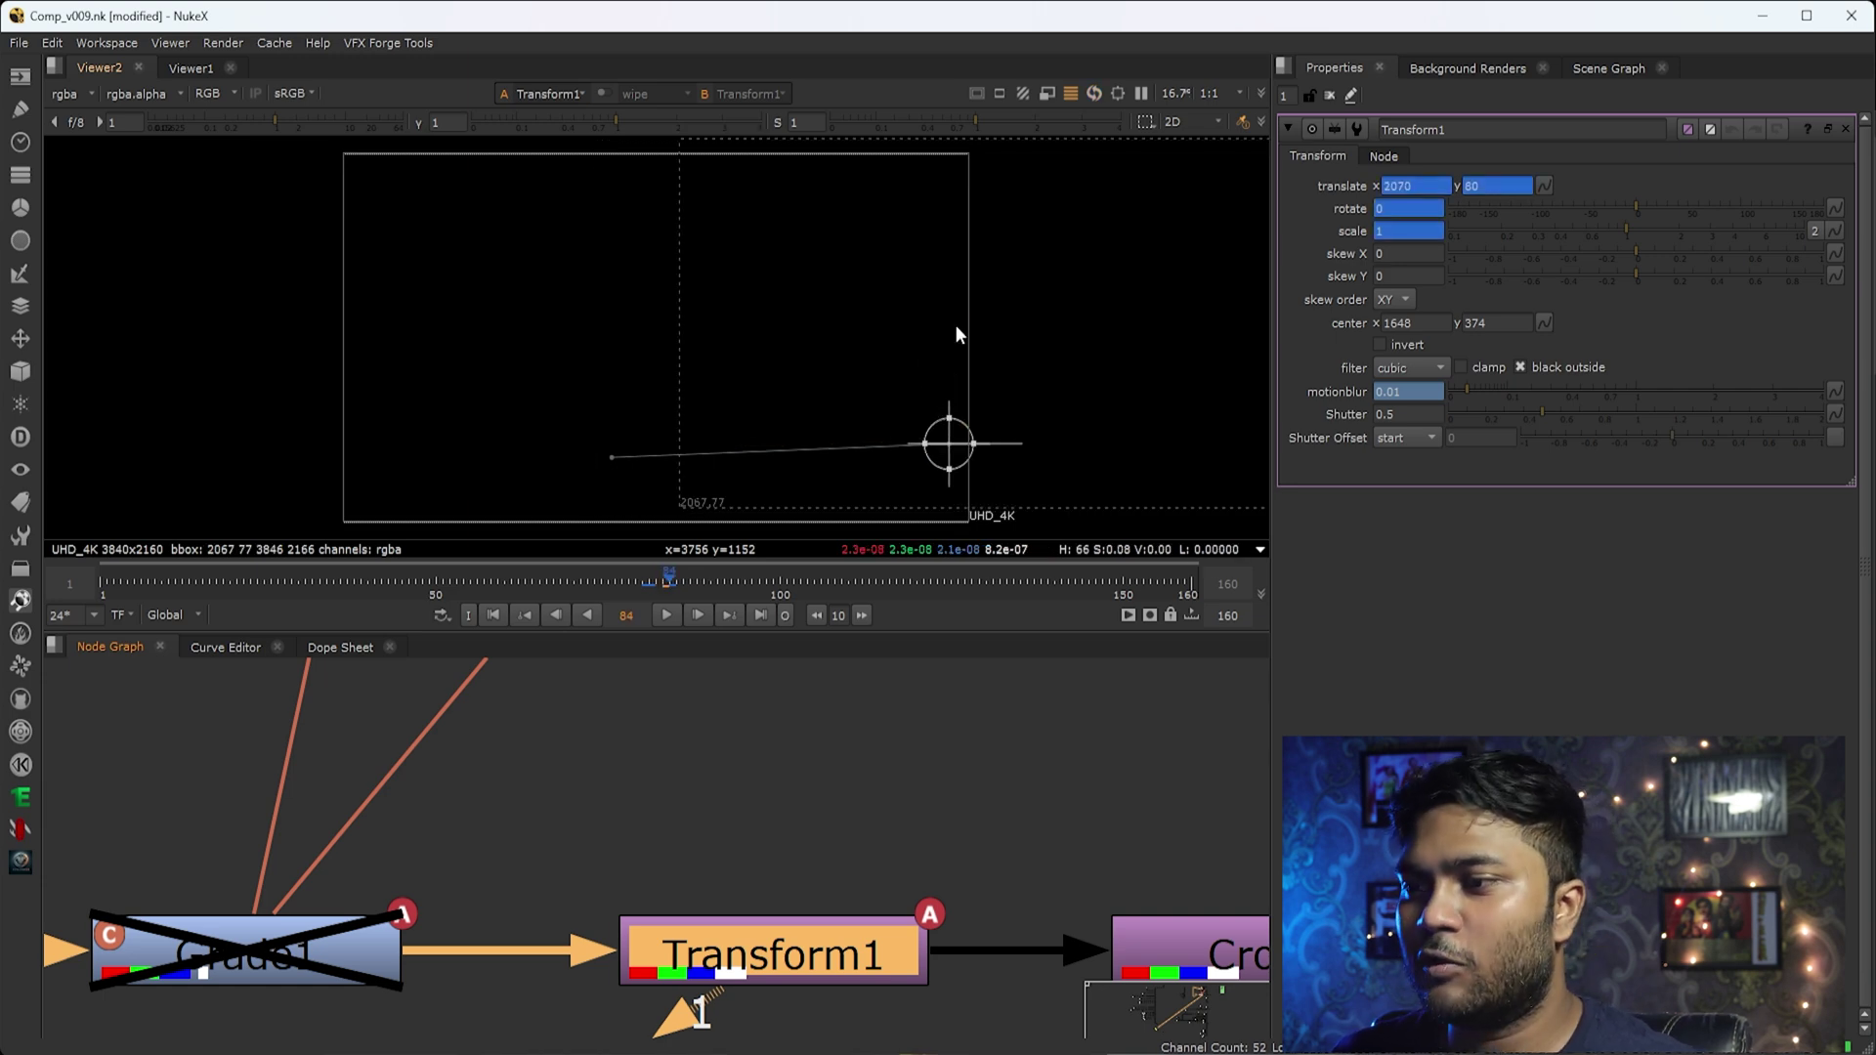
key("Left")
key("Left")
key("Left")
key("Left")
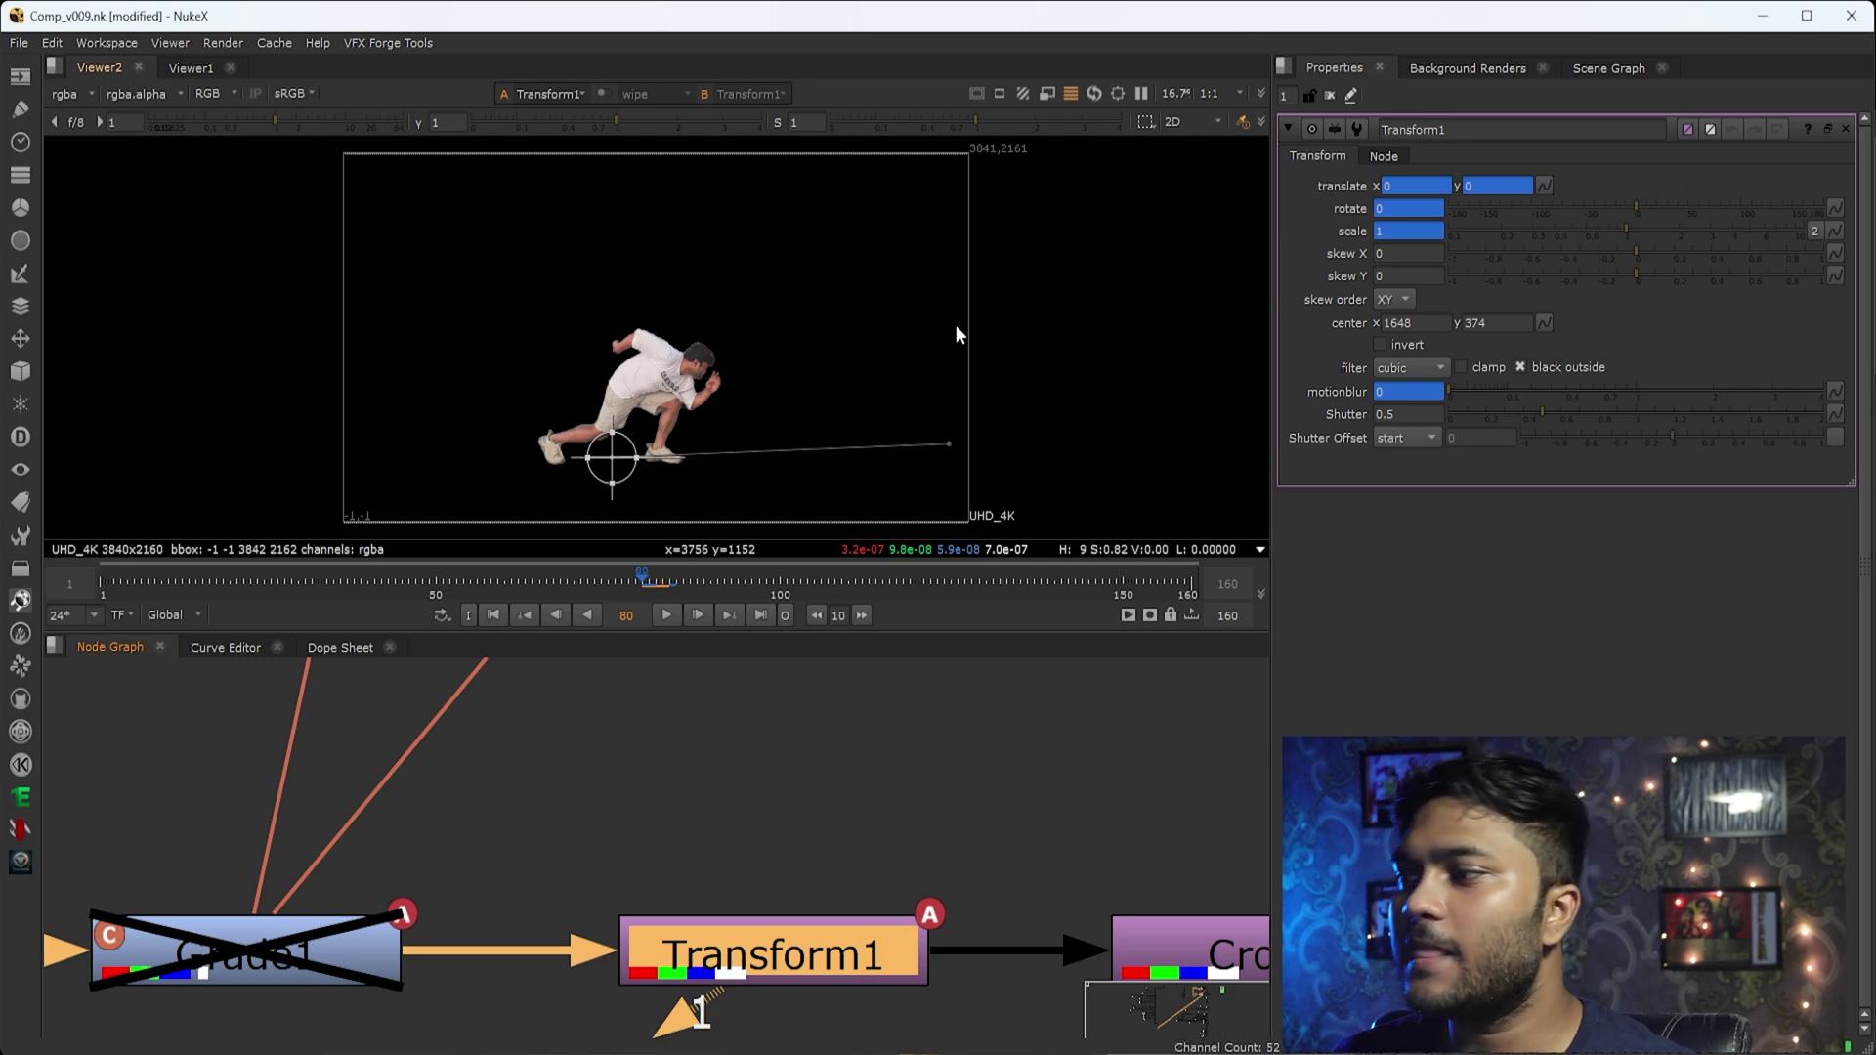
Step back and forth between frames 80 and 83 to examine the motion blur on Transform1's output.
key("Right")
key("Right")
key("Right")
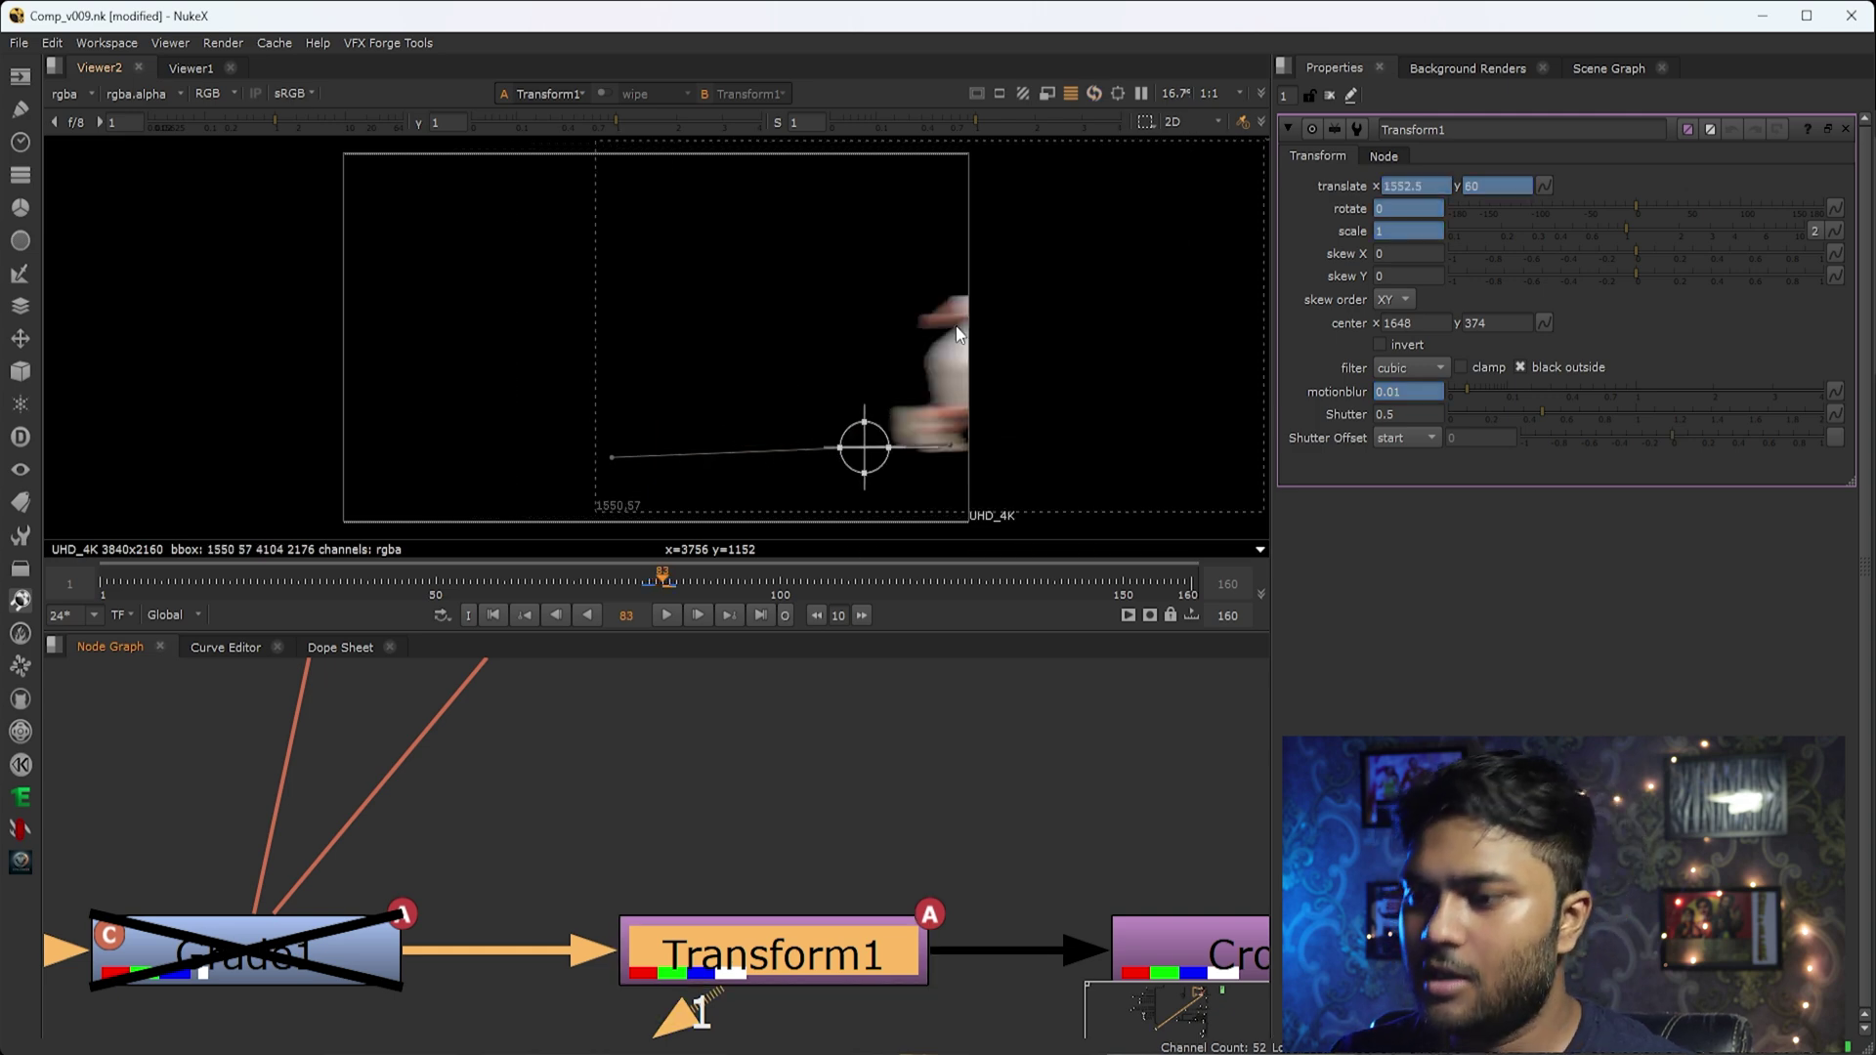
key("Left")
key("Left")
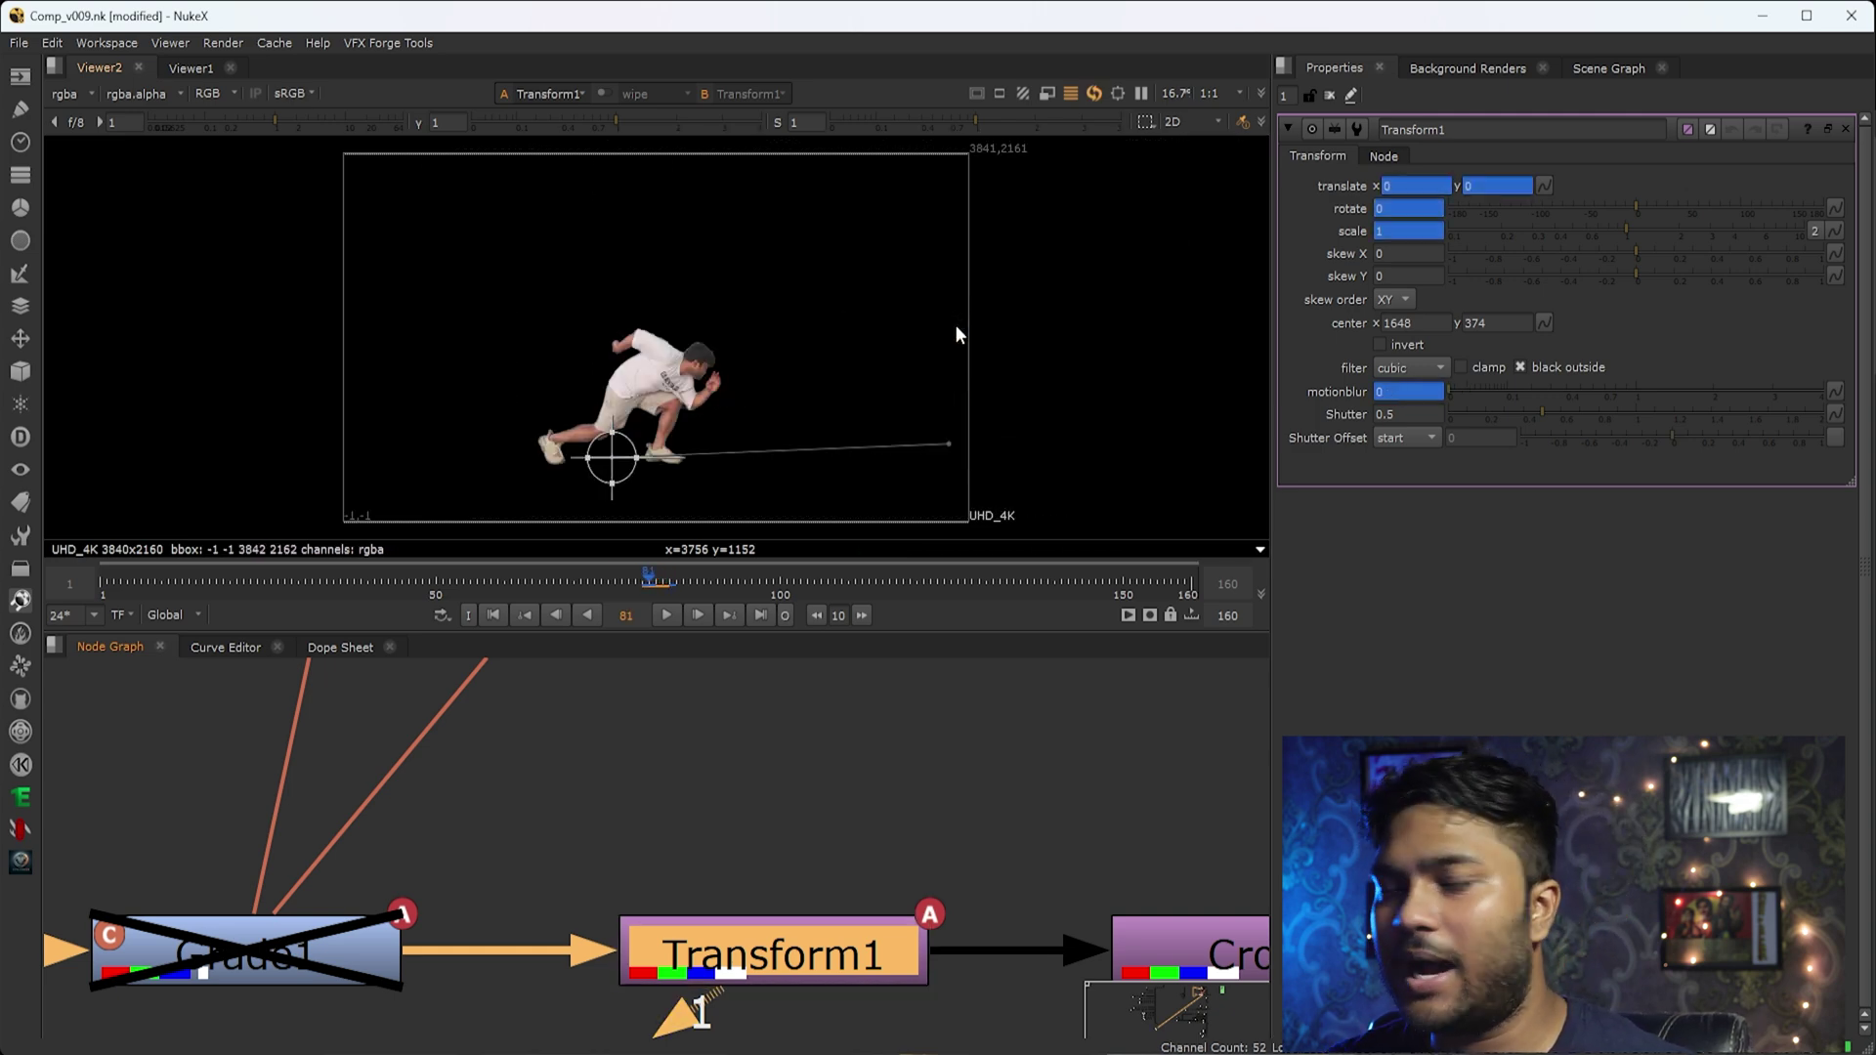
key("Right")
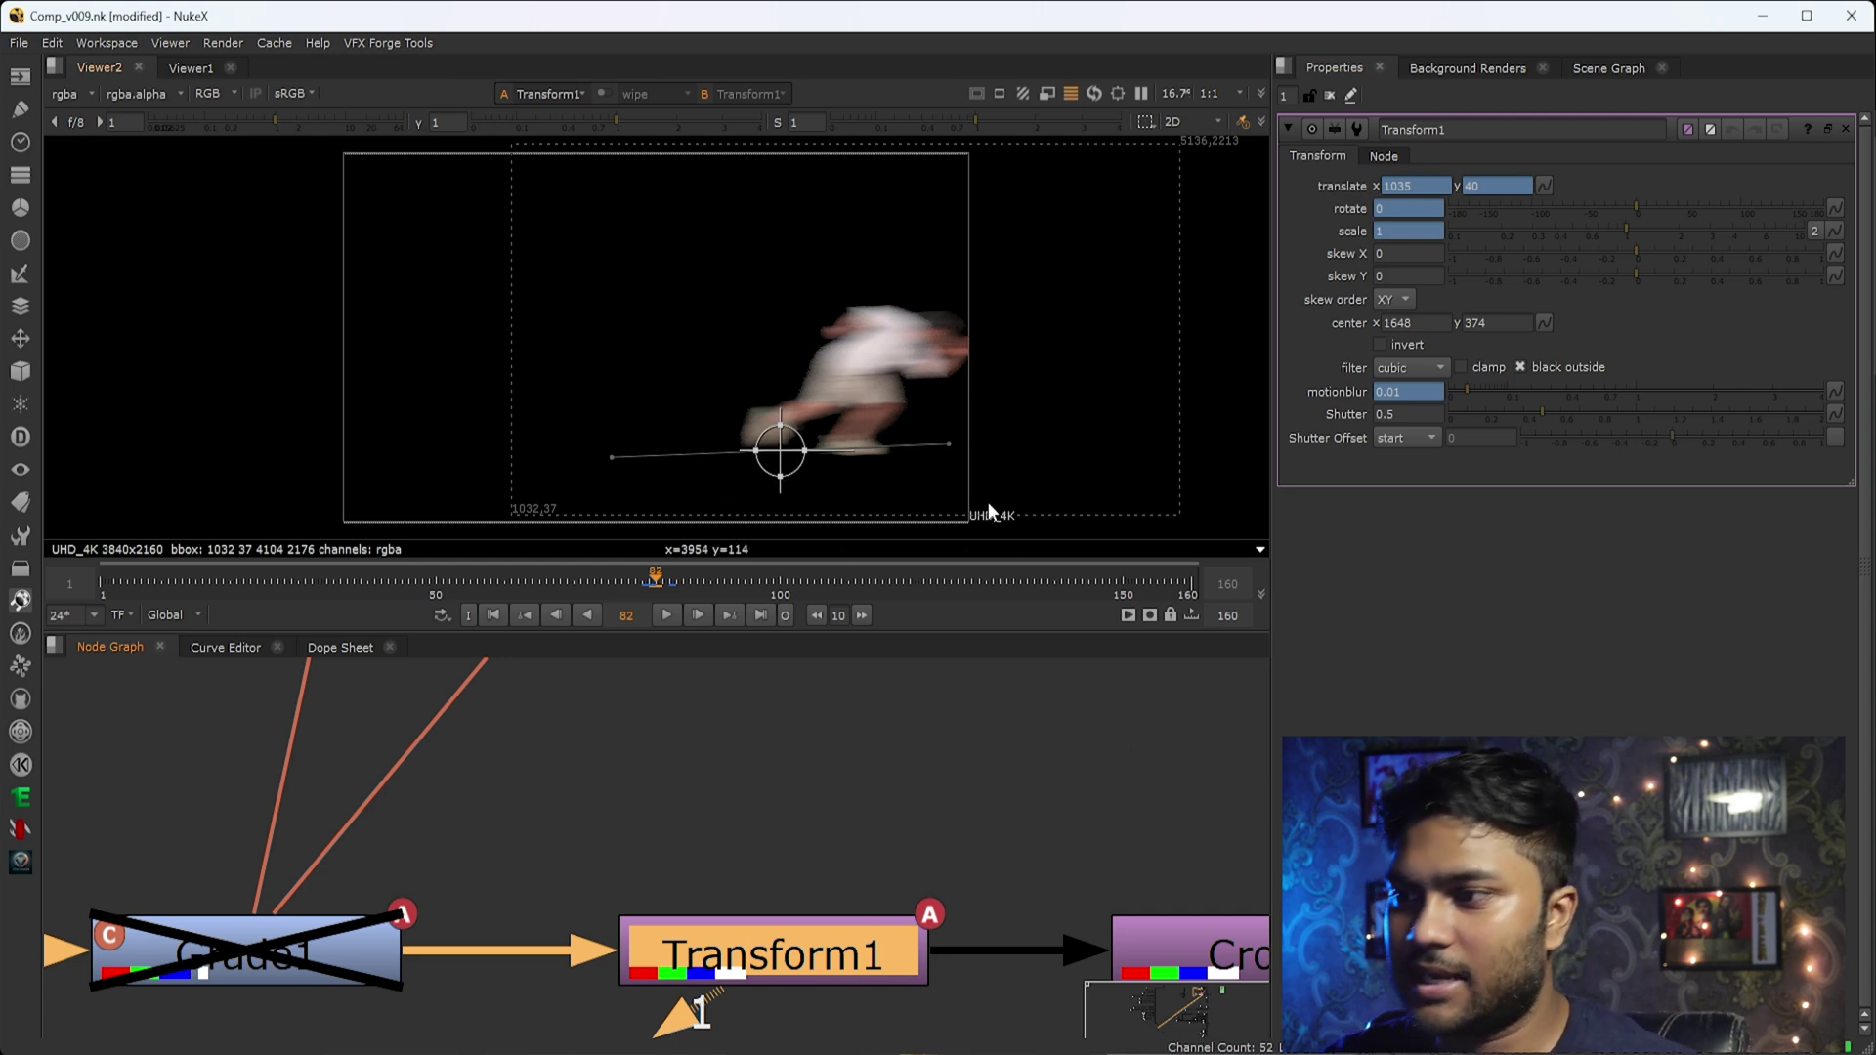
key("Left")
key("Left")
key("Left")
key("Right")
key("Right")
key("Right")
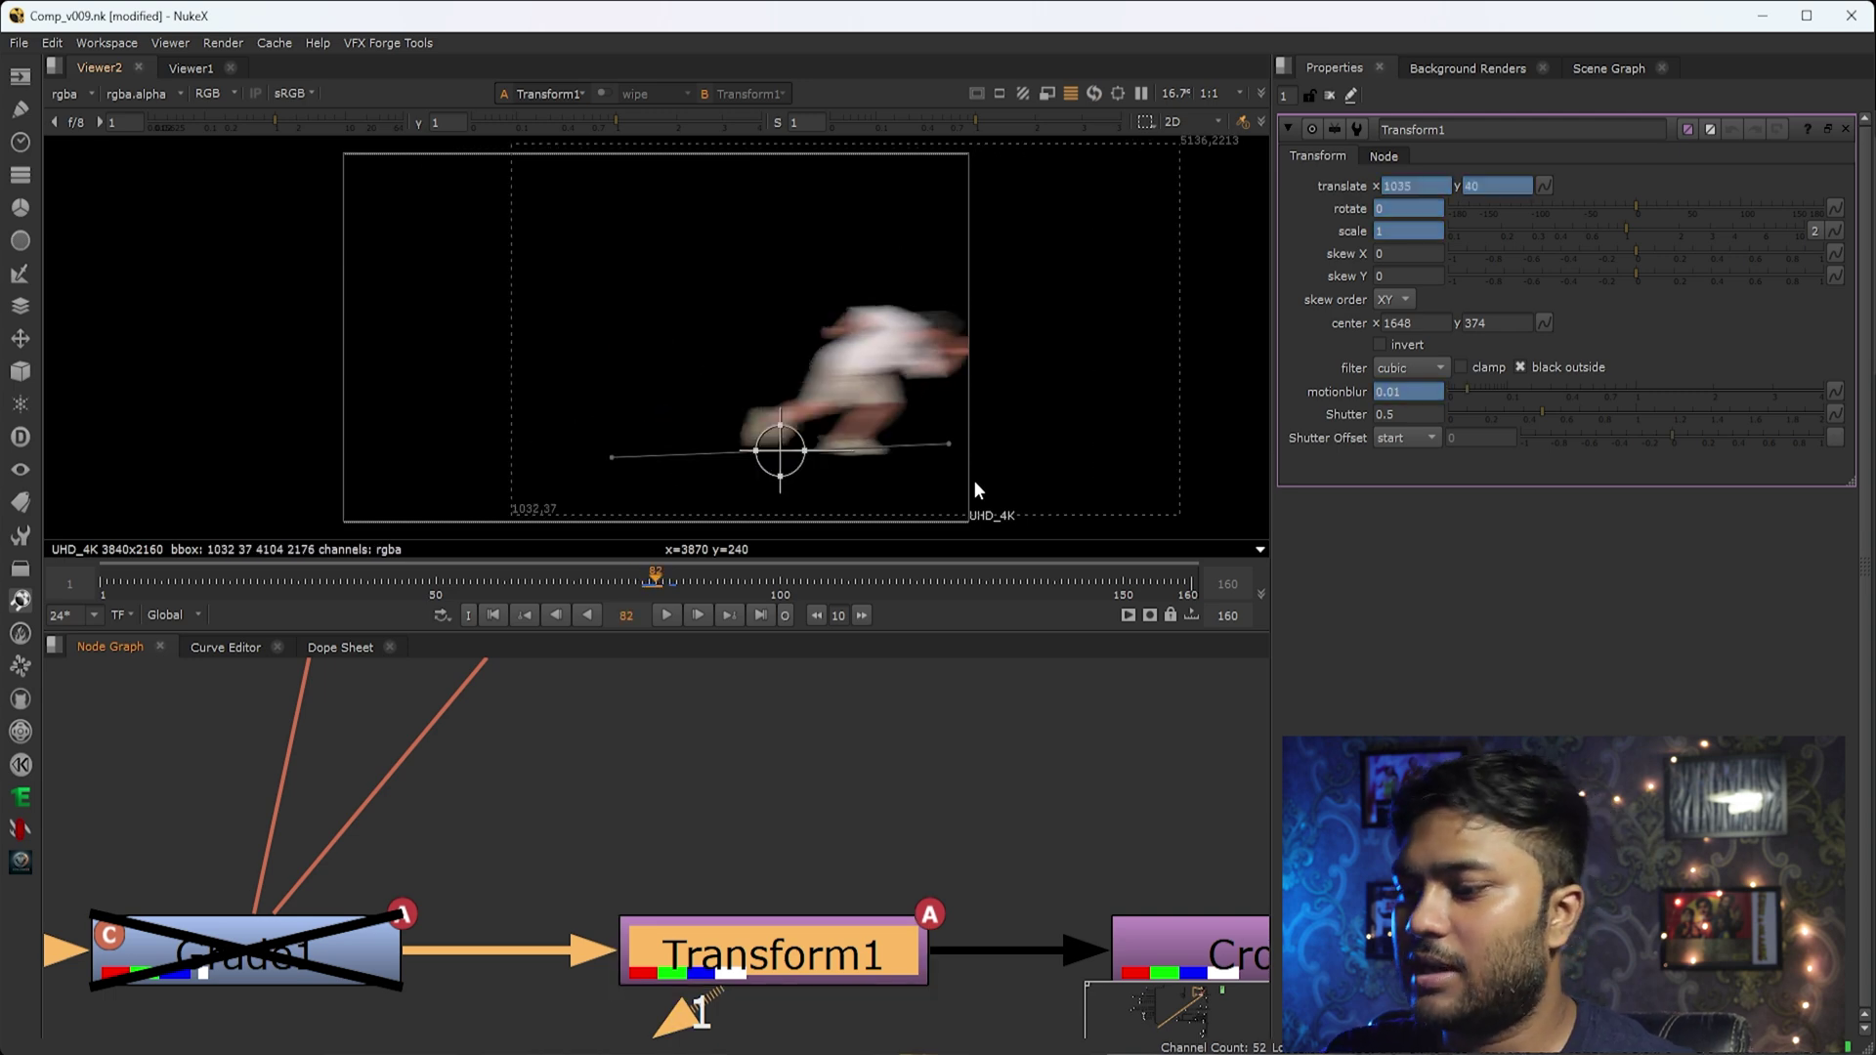
Select Transform1, check its motion blur and shutter settings, and deselect it.
left_click(819, 905)
left_click(862, 950)
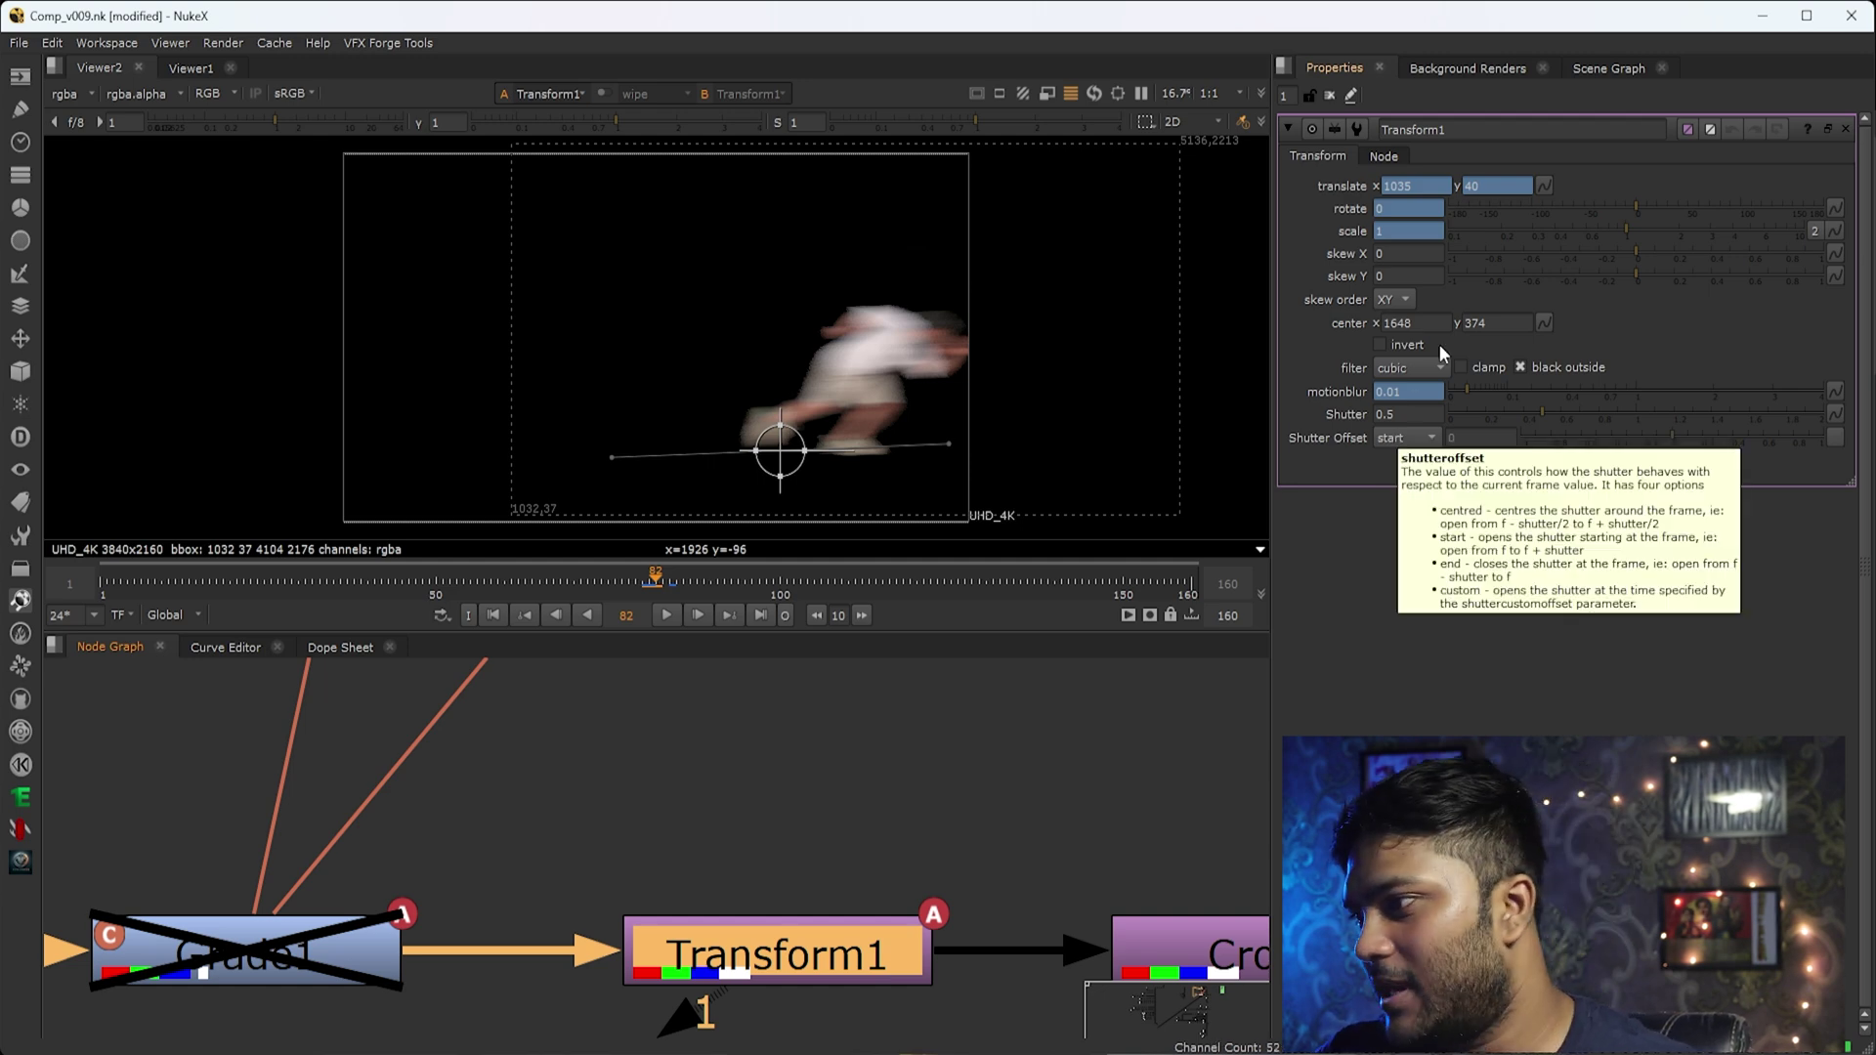
left_click(1172, 884)
View the output of the Crop3 node after Transform1.
scroll(1012, 869, "down", 5)
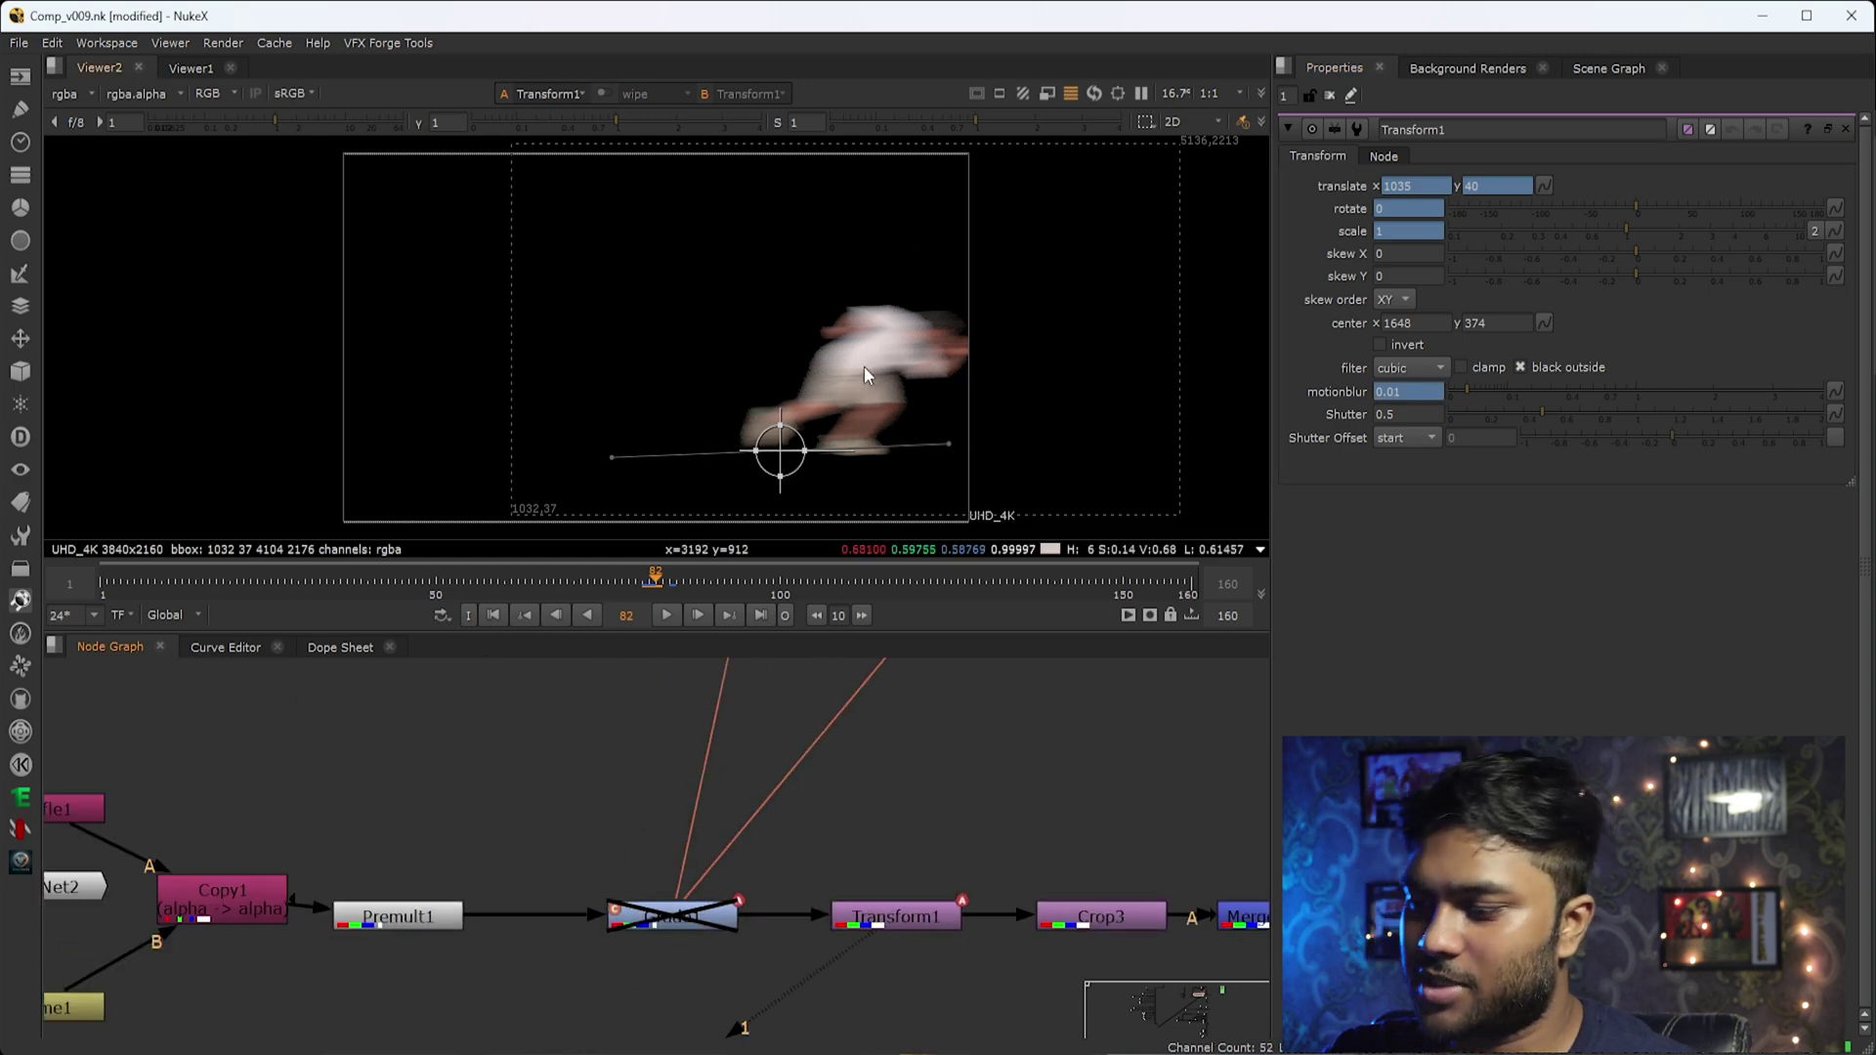
scroll(864, 371, "down", 2)
middle_click_drag(1089, 936, 658, 898)
scroll(659, 899, "up", 2)
left_click(725, 881)
key("1")
View Merge3's output and step back to frame 80 to check the runner over the background plate.
left_click_drag(1110, 800, 789, 1004)
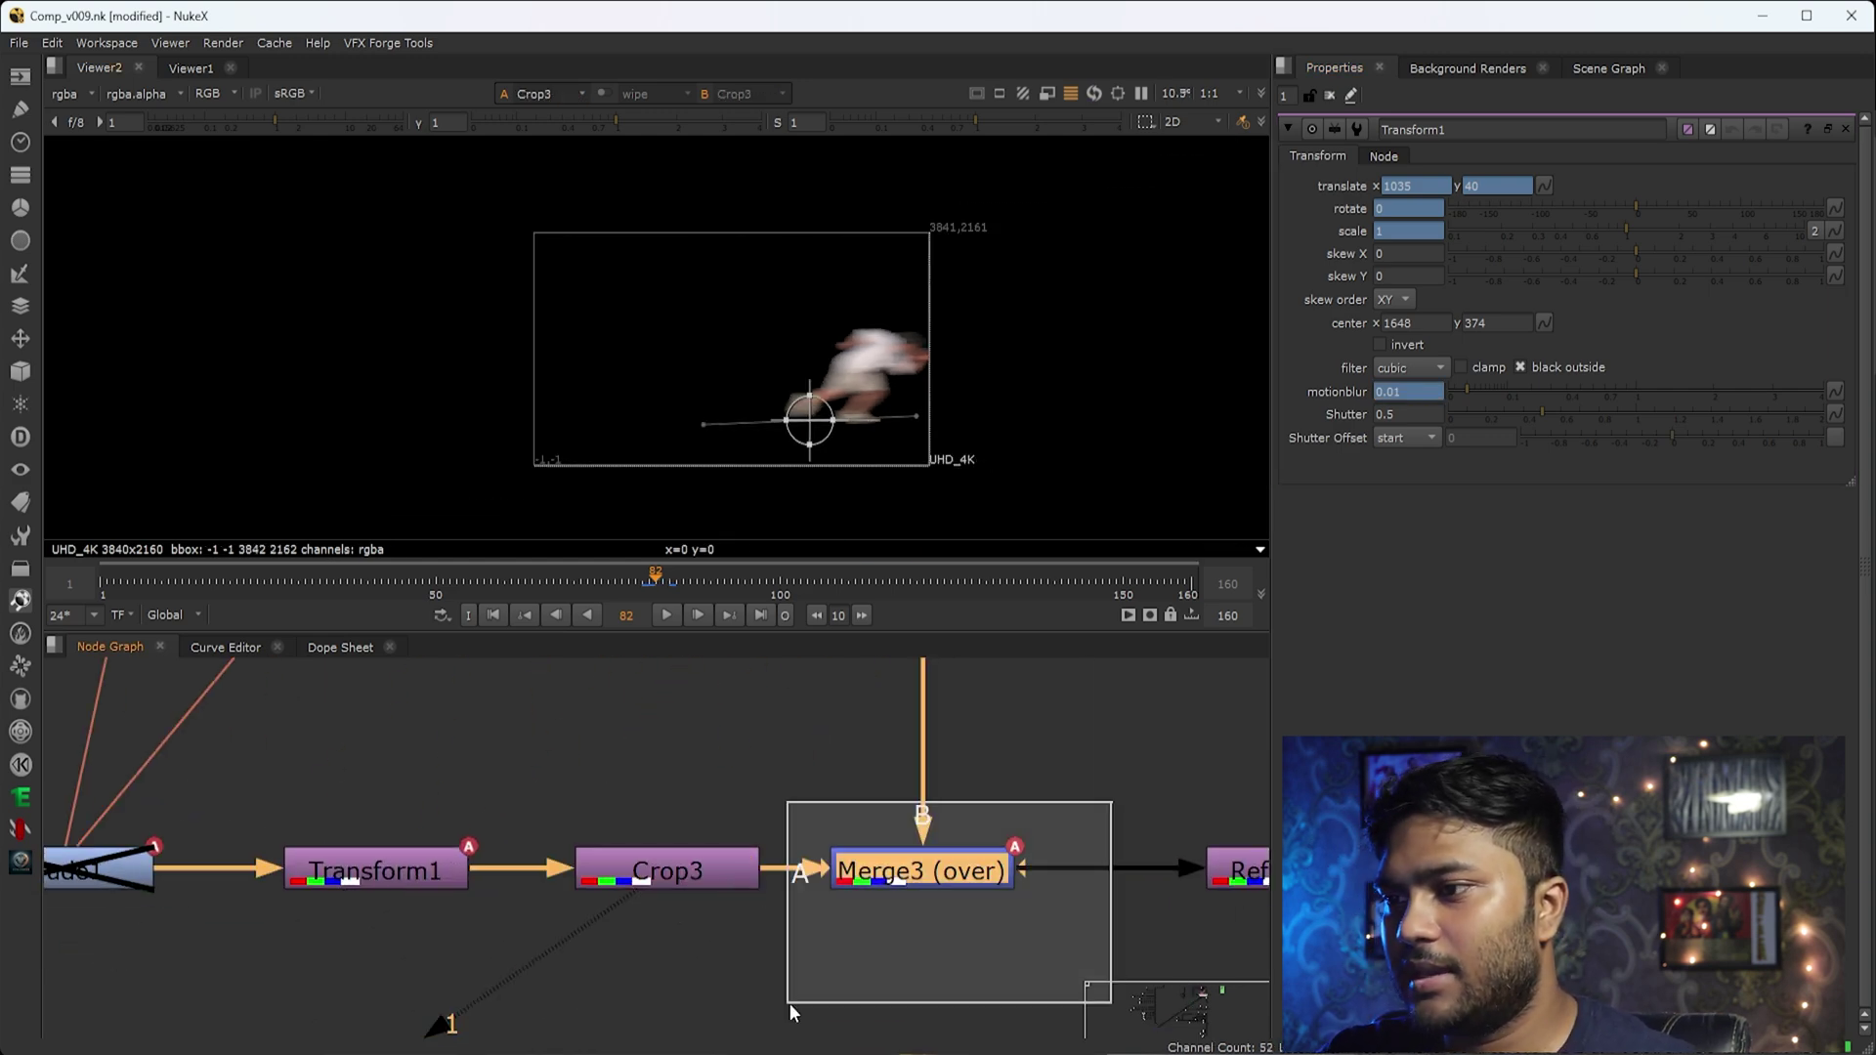
key("1")
scroll(873, 922, "down", 3)
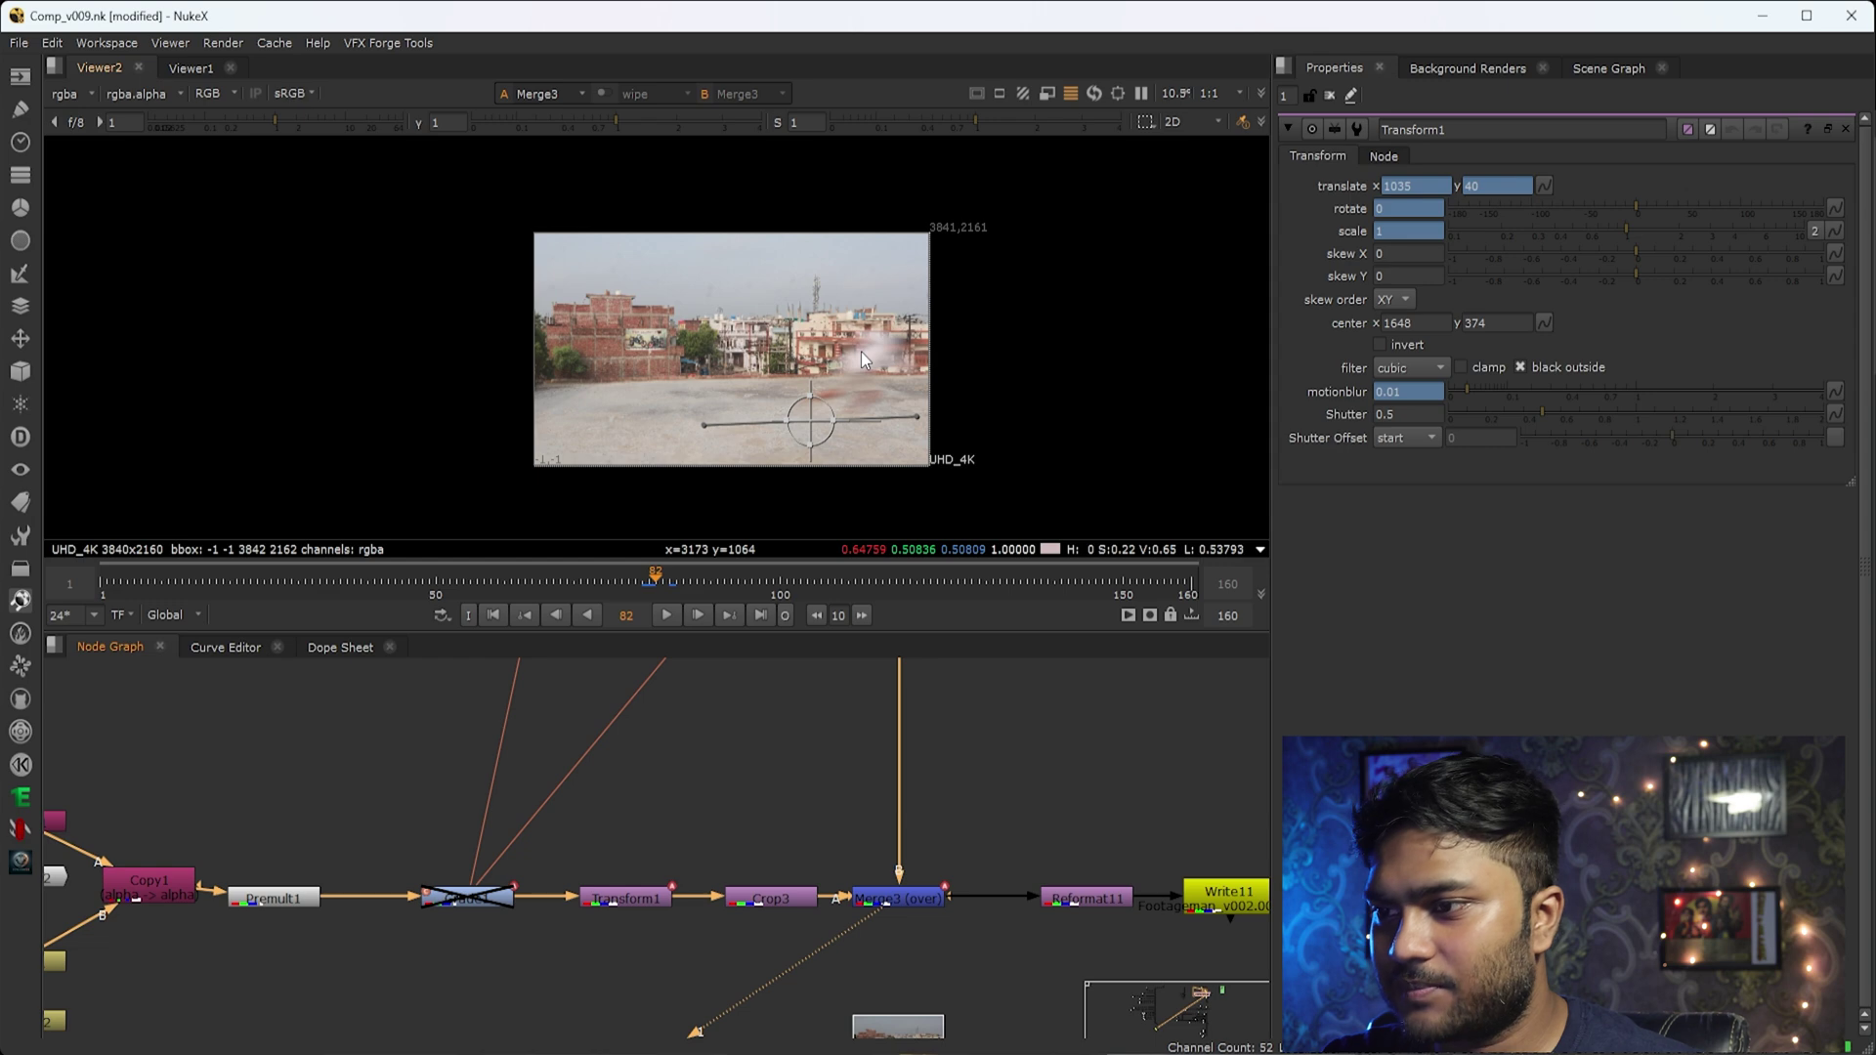
scroll(862, 354, "up", 3)
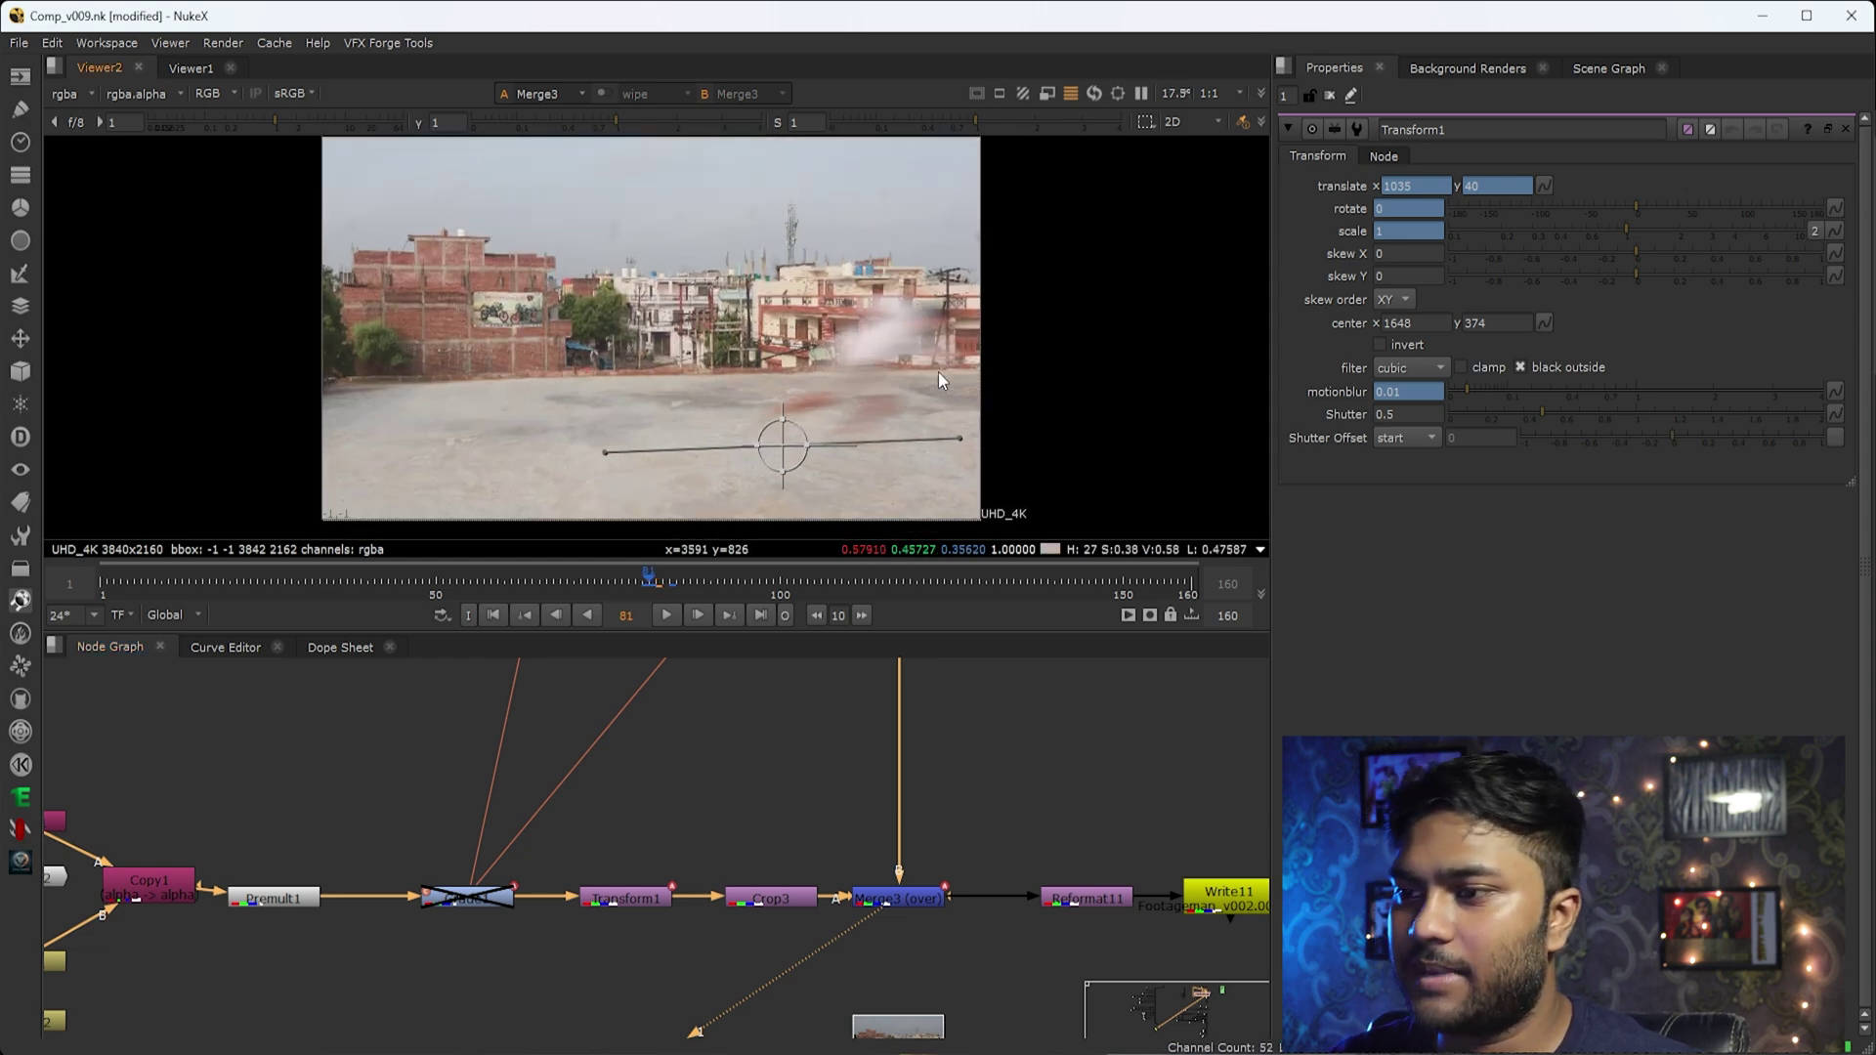
key("Left")
key("Left")
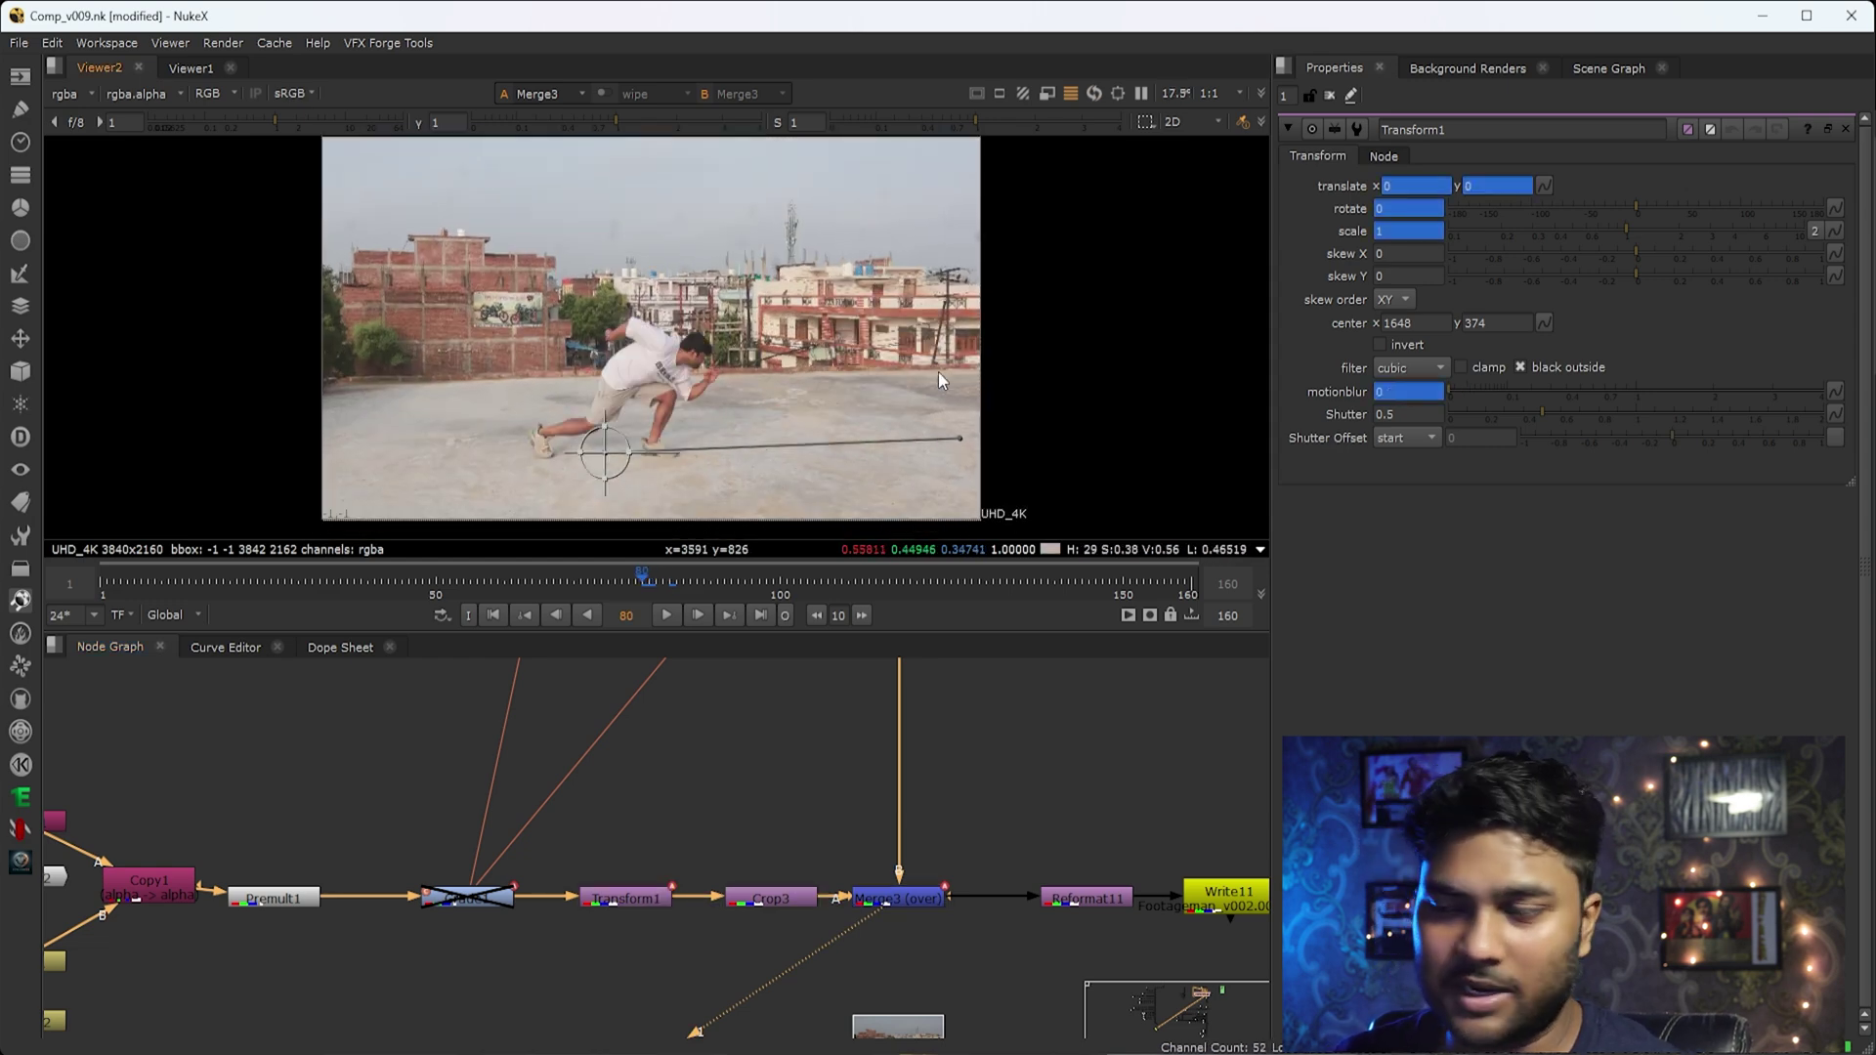
Step back and forth between frames 80 and 83 of Merge3's output to examine the blurred runner leaving the frame.
key("Right")
key("Right")
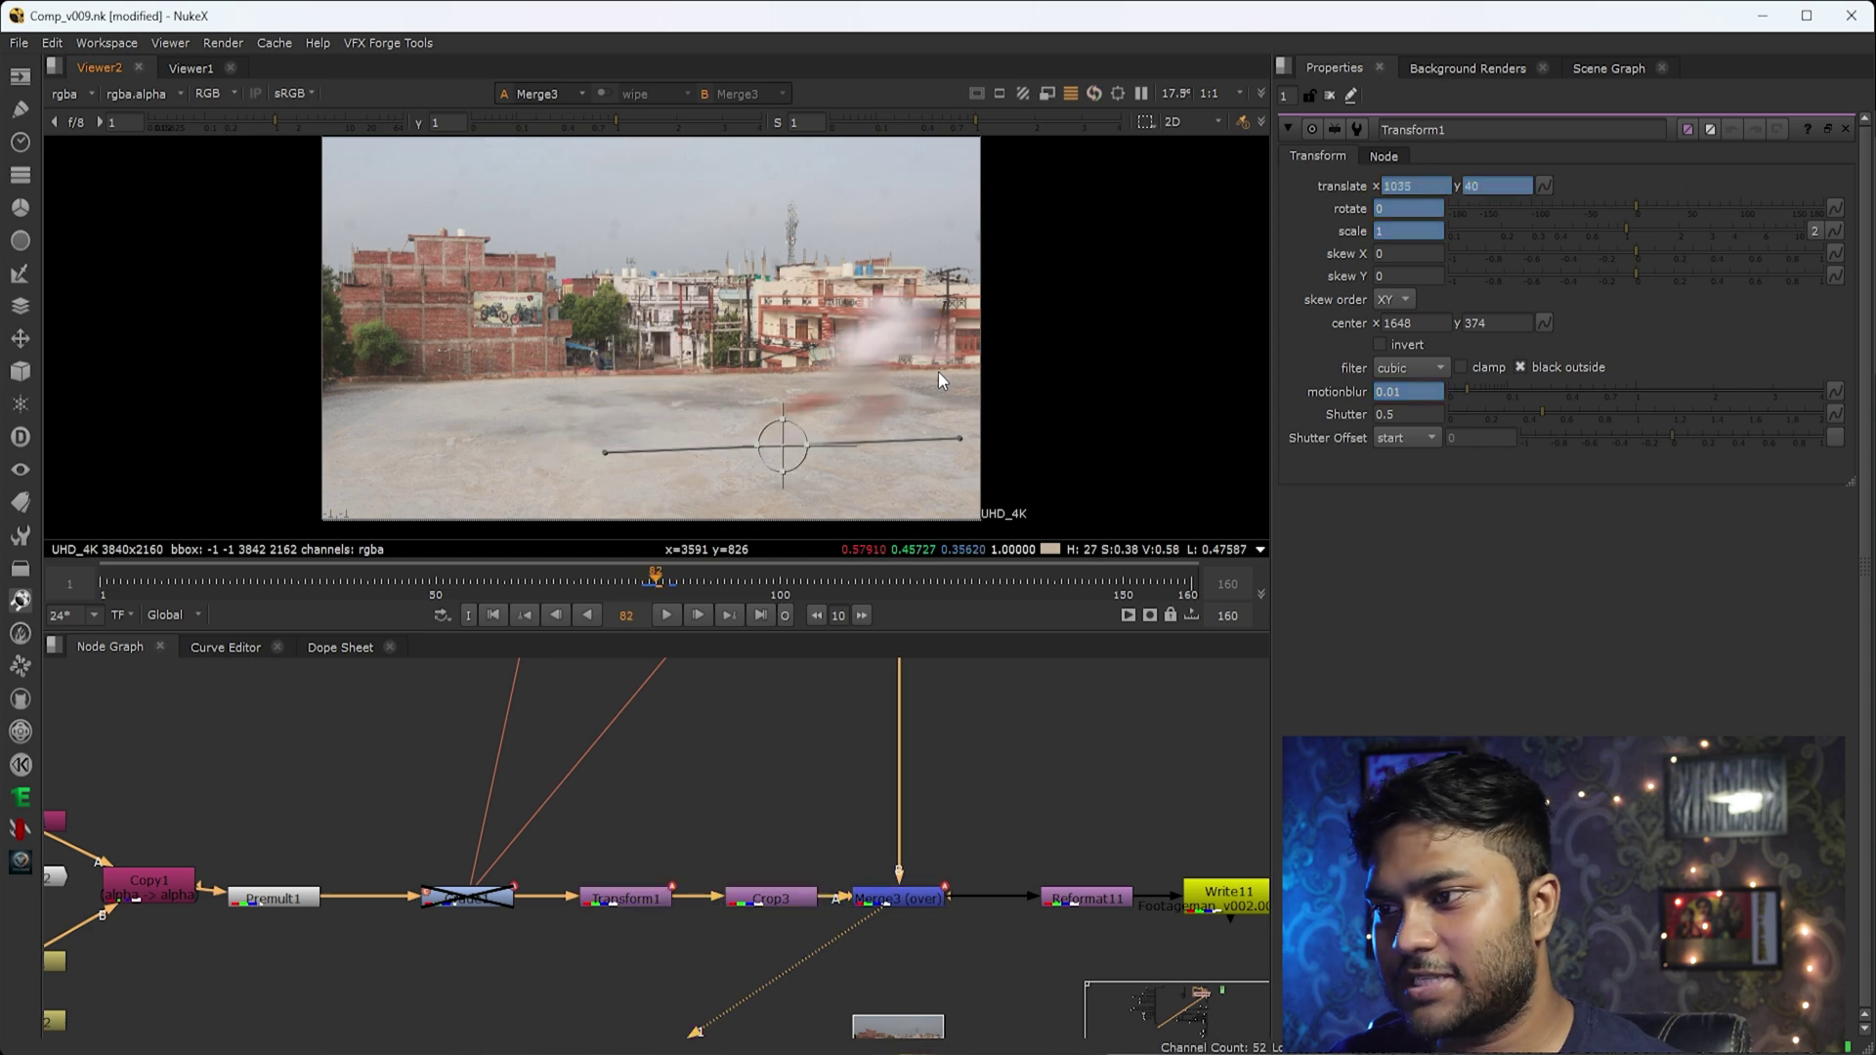
key("Left")
key("Left")
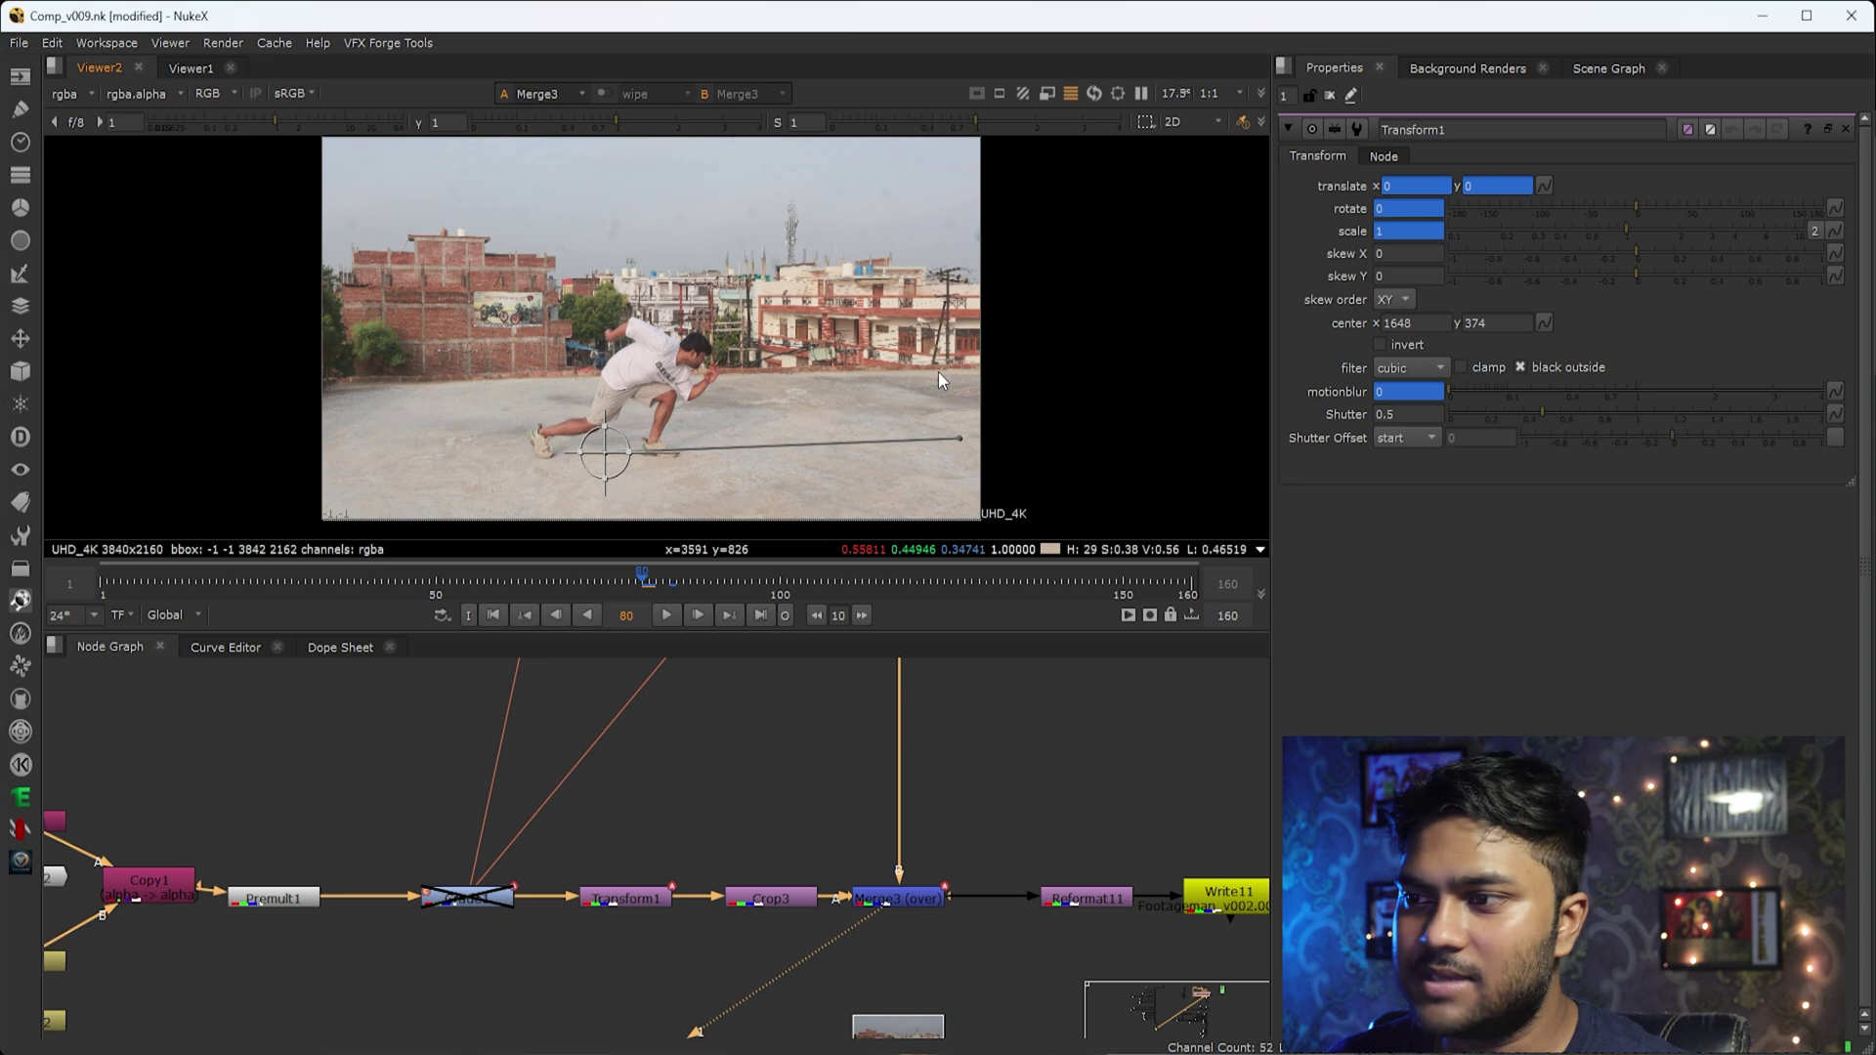
key("Right")
key("Right")
key("Right")
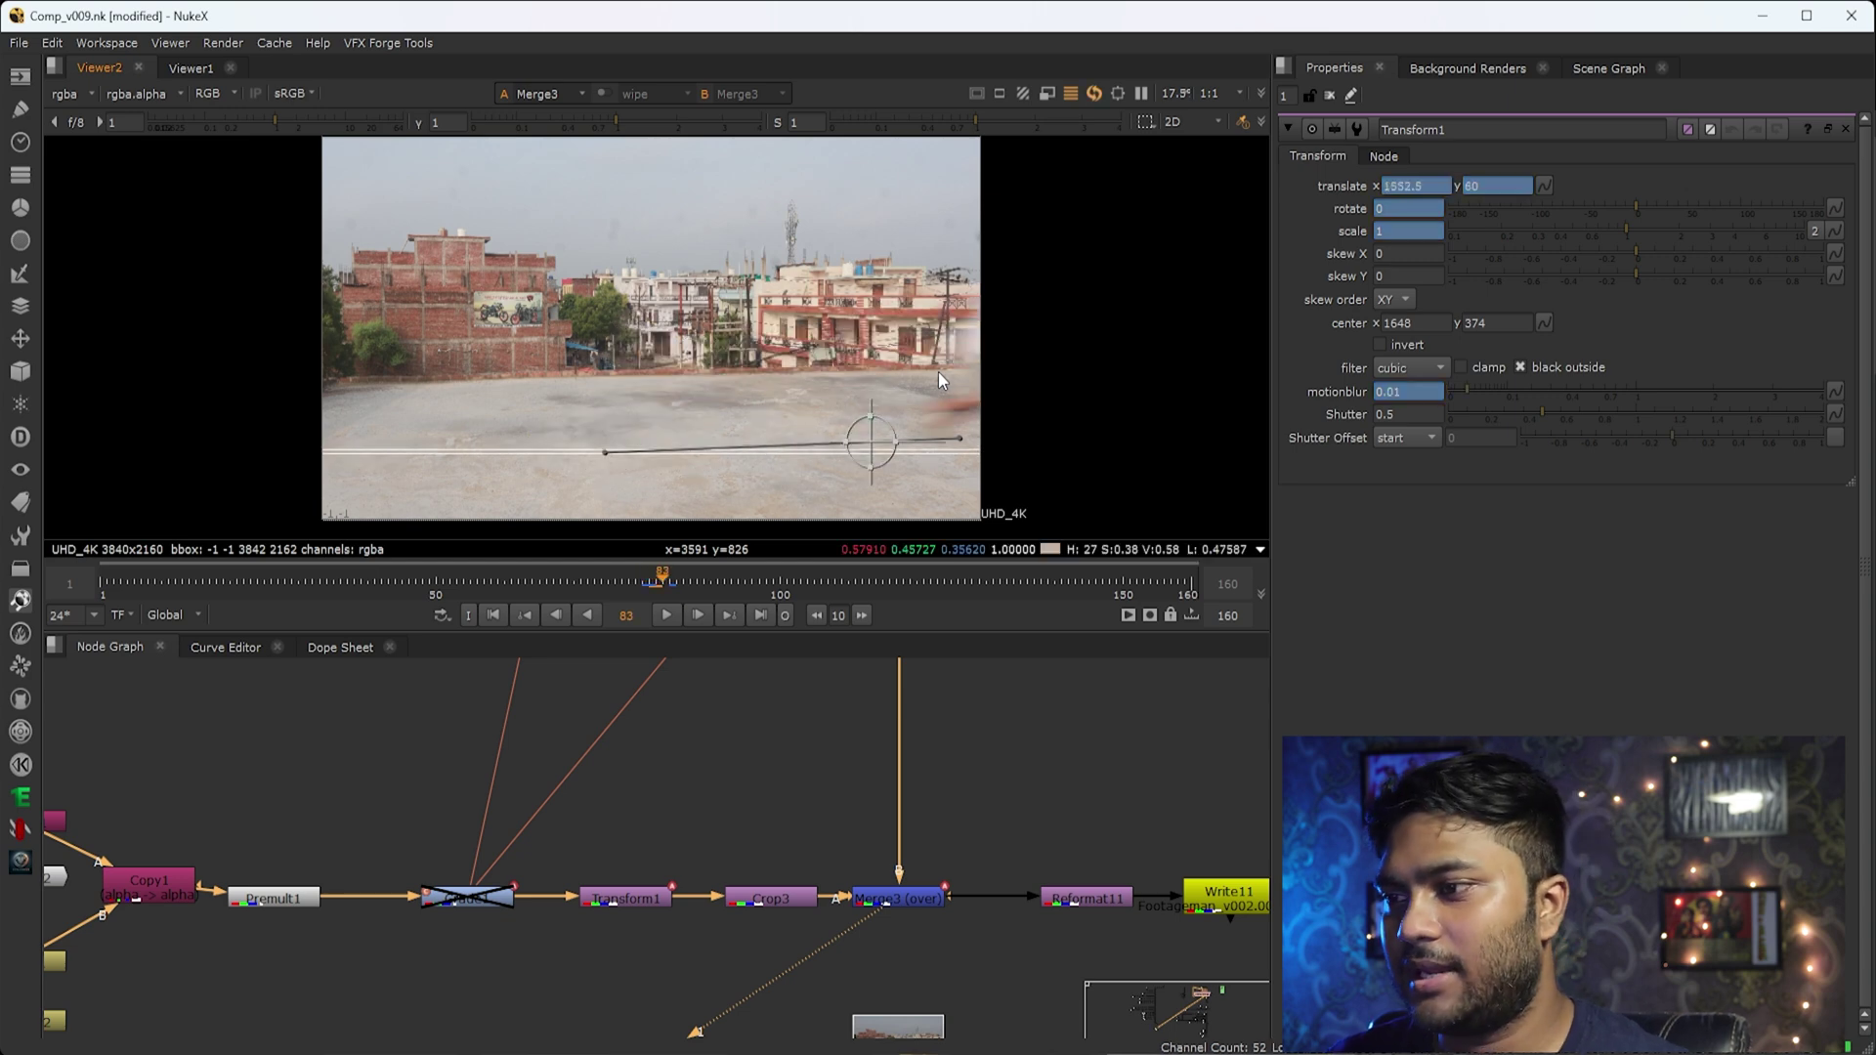
key("Left")
key("Left")
key("Right")
key("Right")
key("Left")
key("Left")
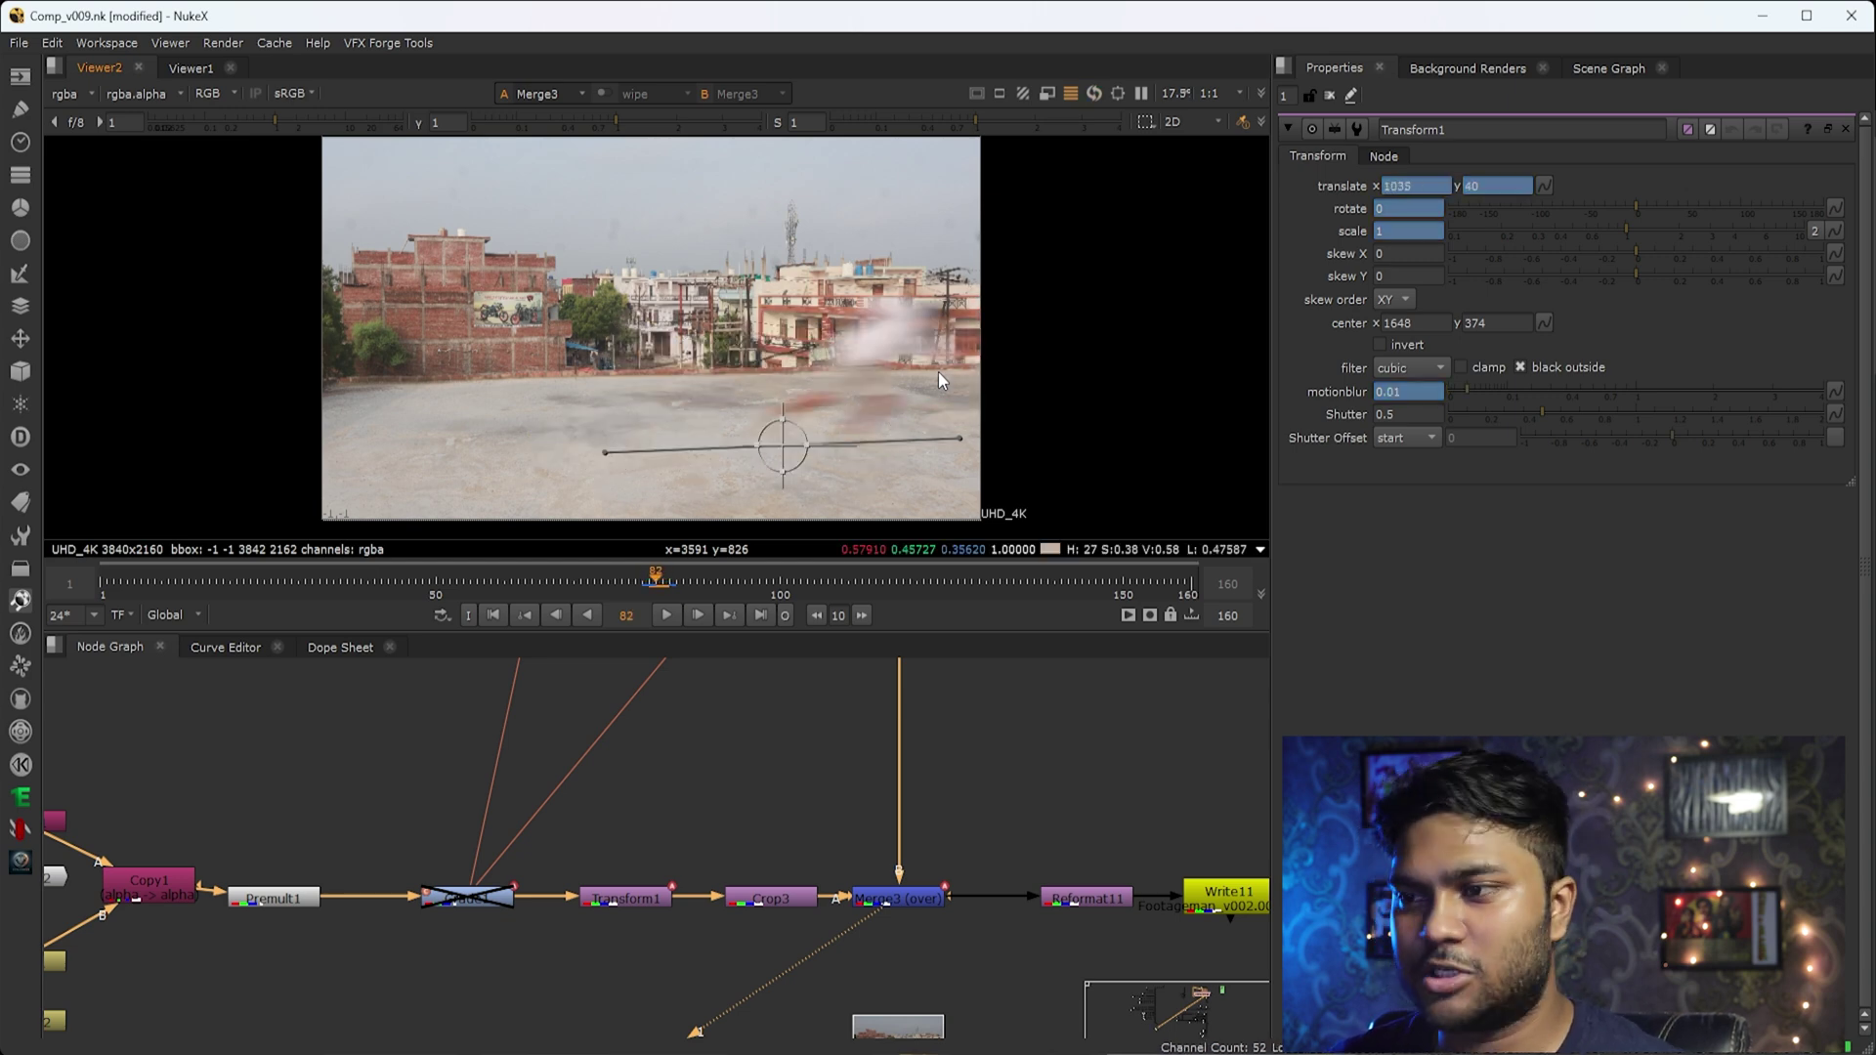
key("Right")
key("Right")
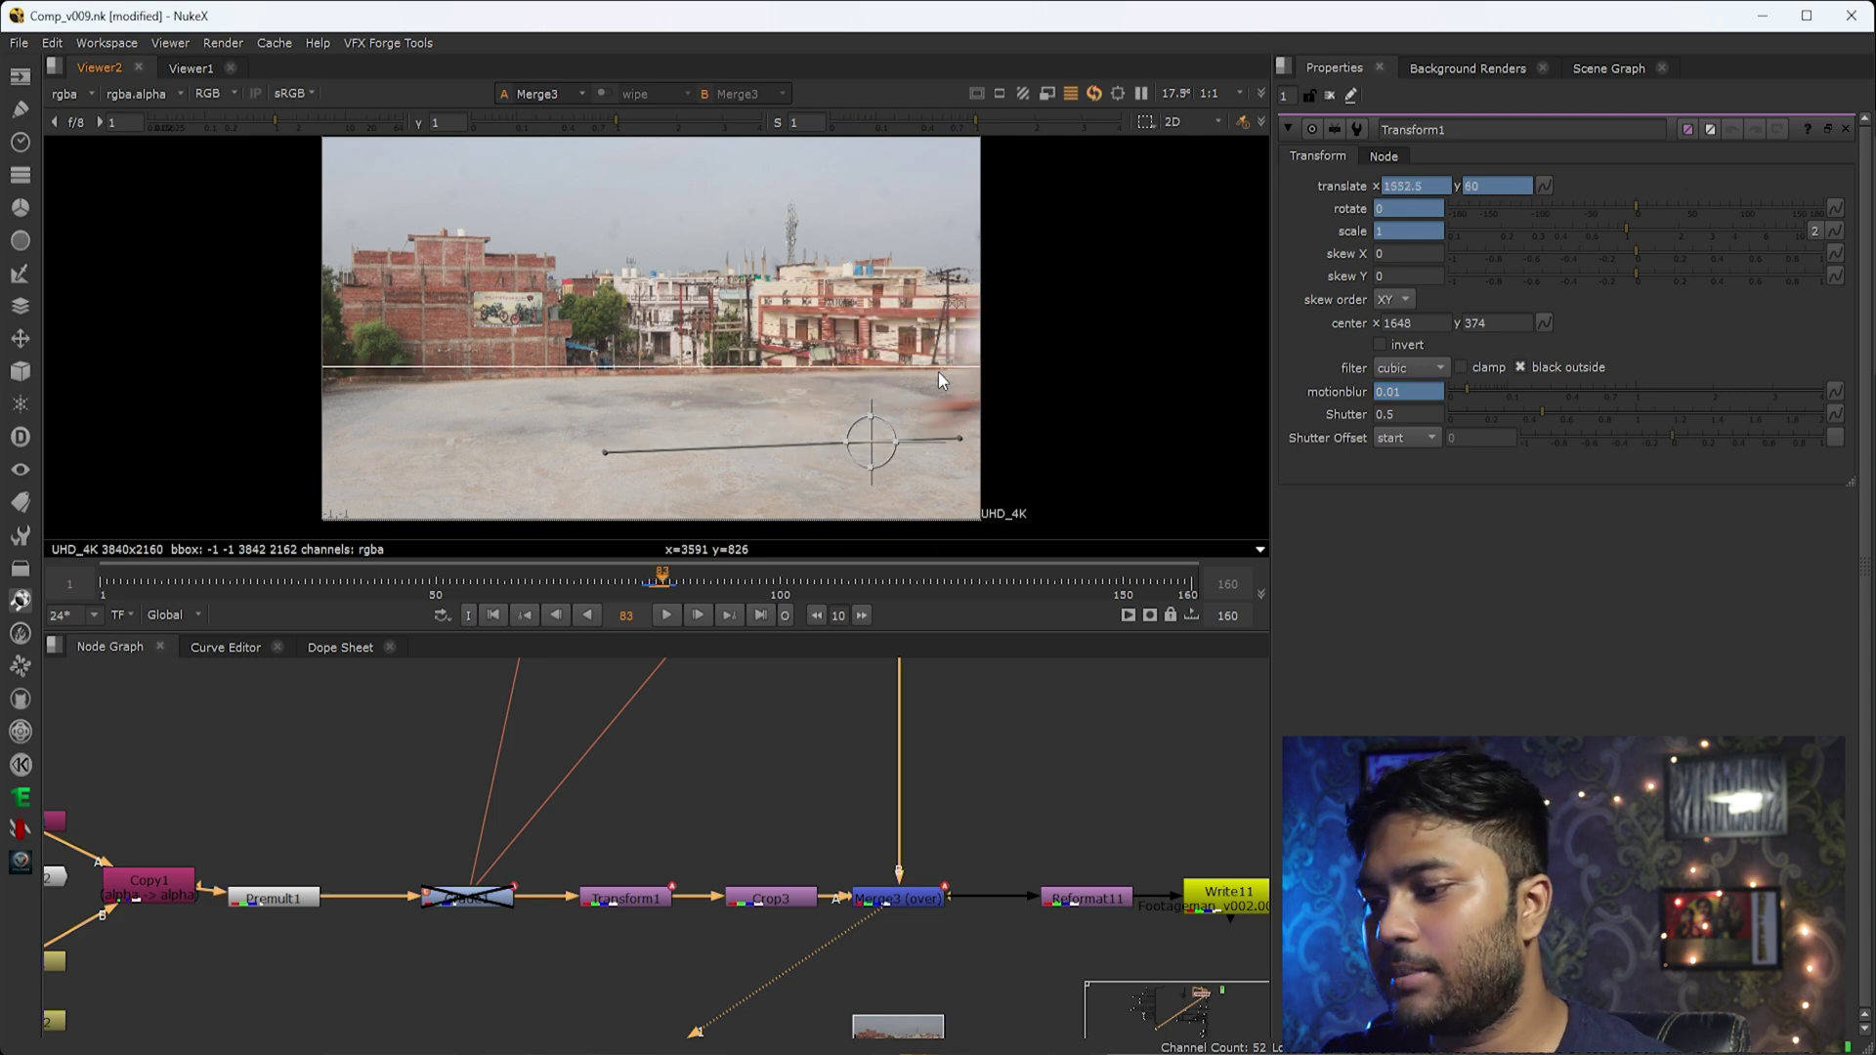
View the Reformat11 output after Merge3 and open the node's properties to check its output format.
middle_click_drag(1114, 804, 849, 828)
left_click_drag(852, 823, 729, 994)
key("1")
left_click_drag(872, 877, 676, 995)
left_click_drag(1160, 827, 930, 996)
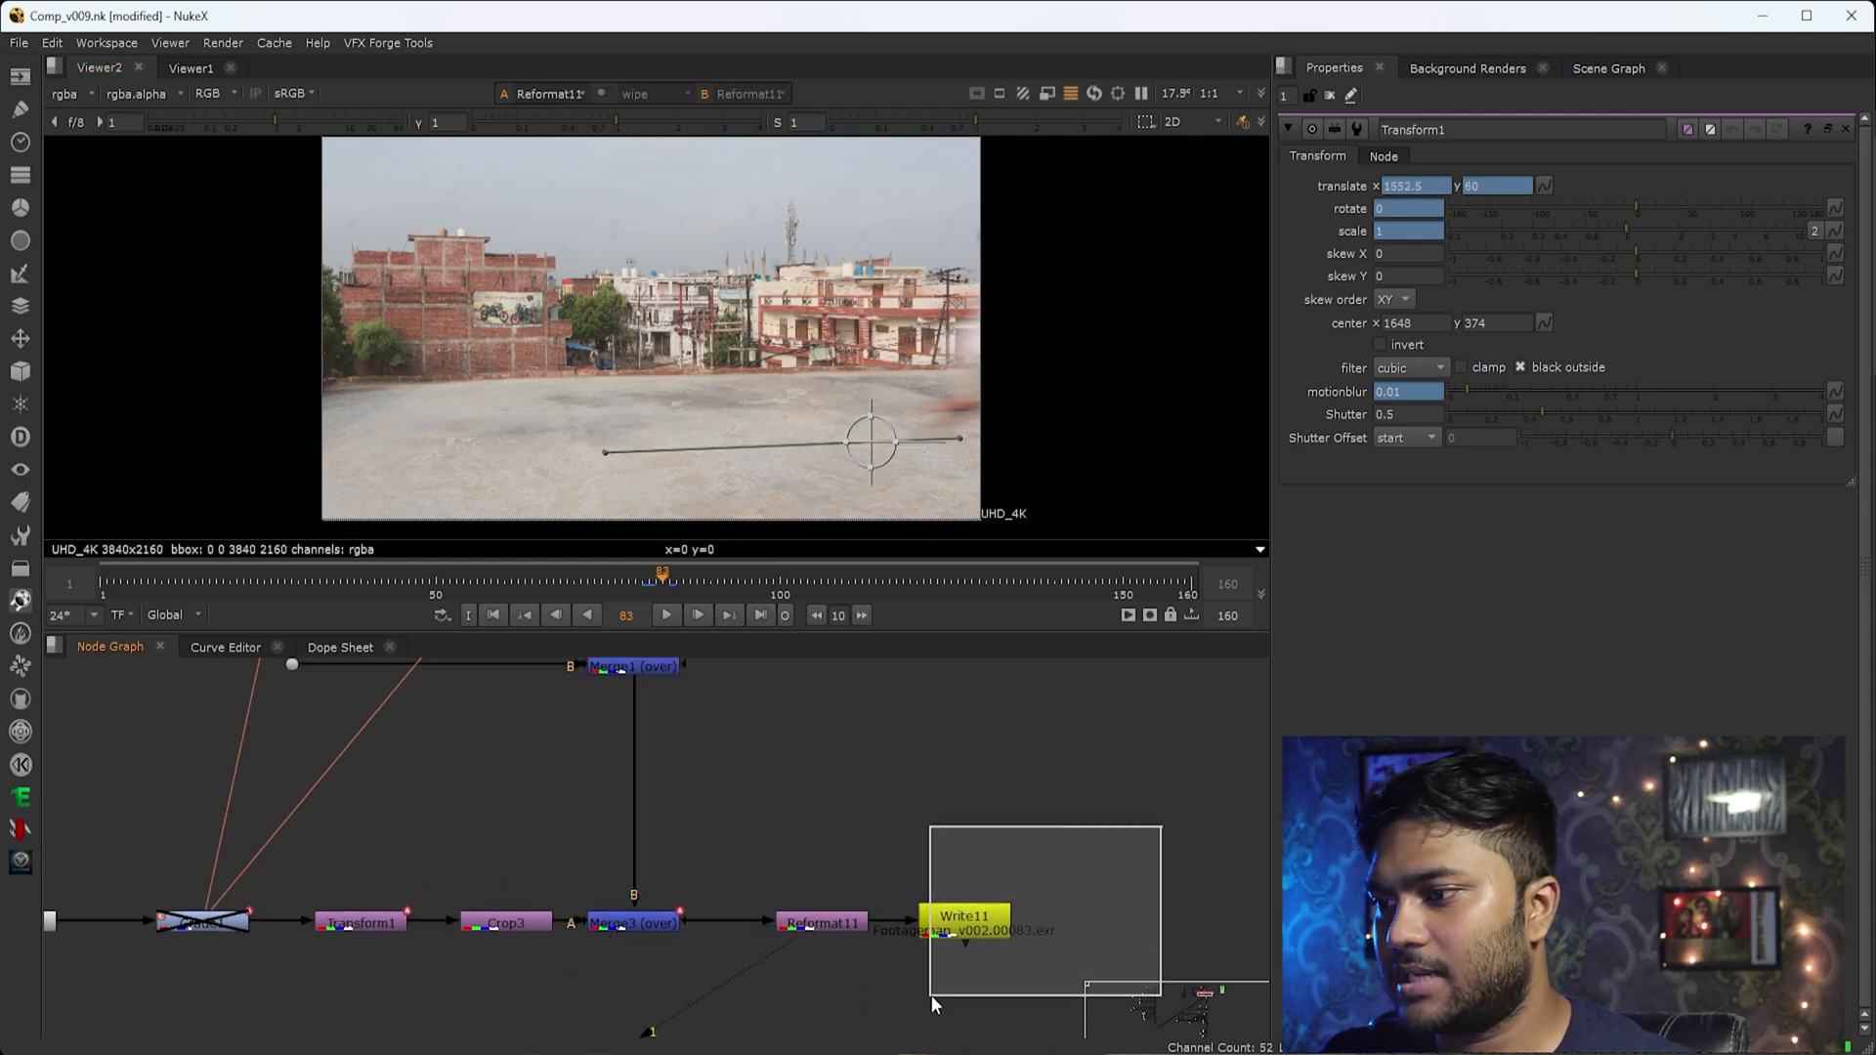
double_click(829, 925)
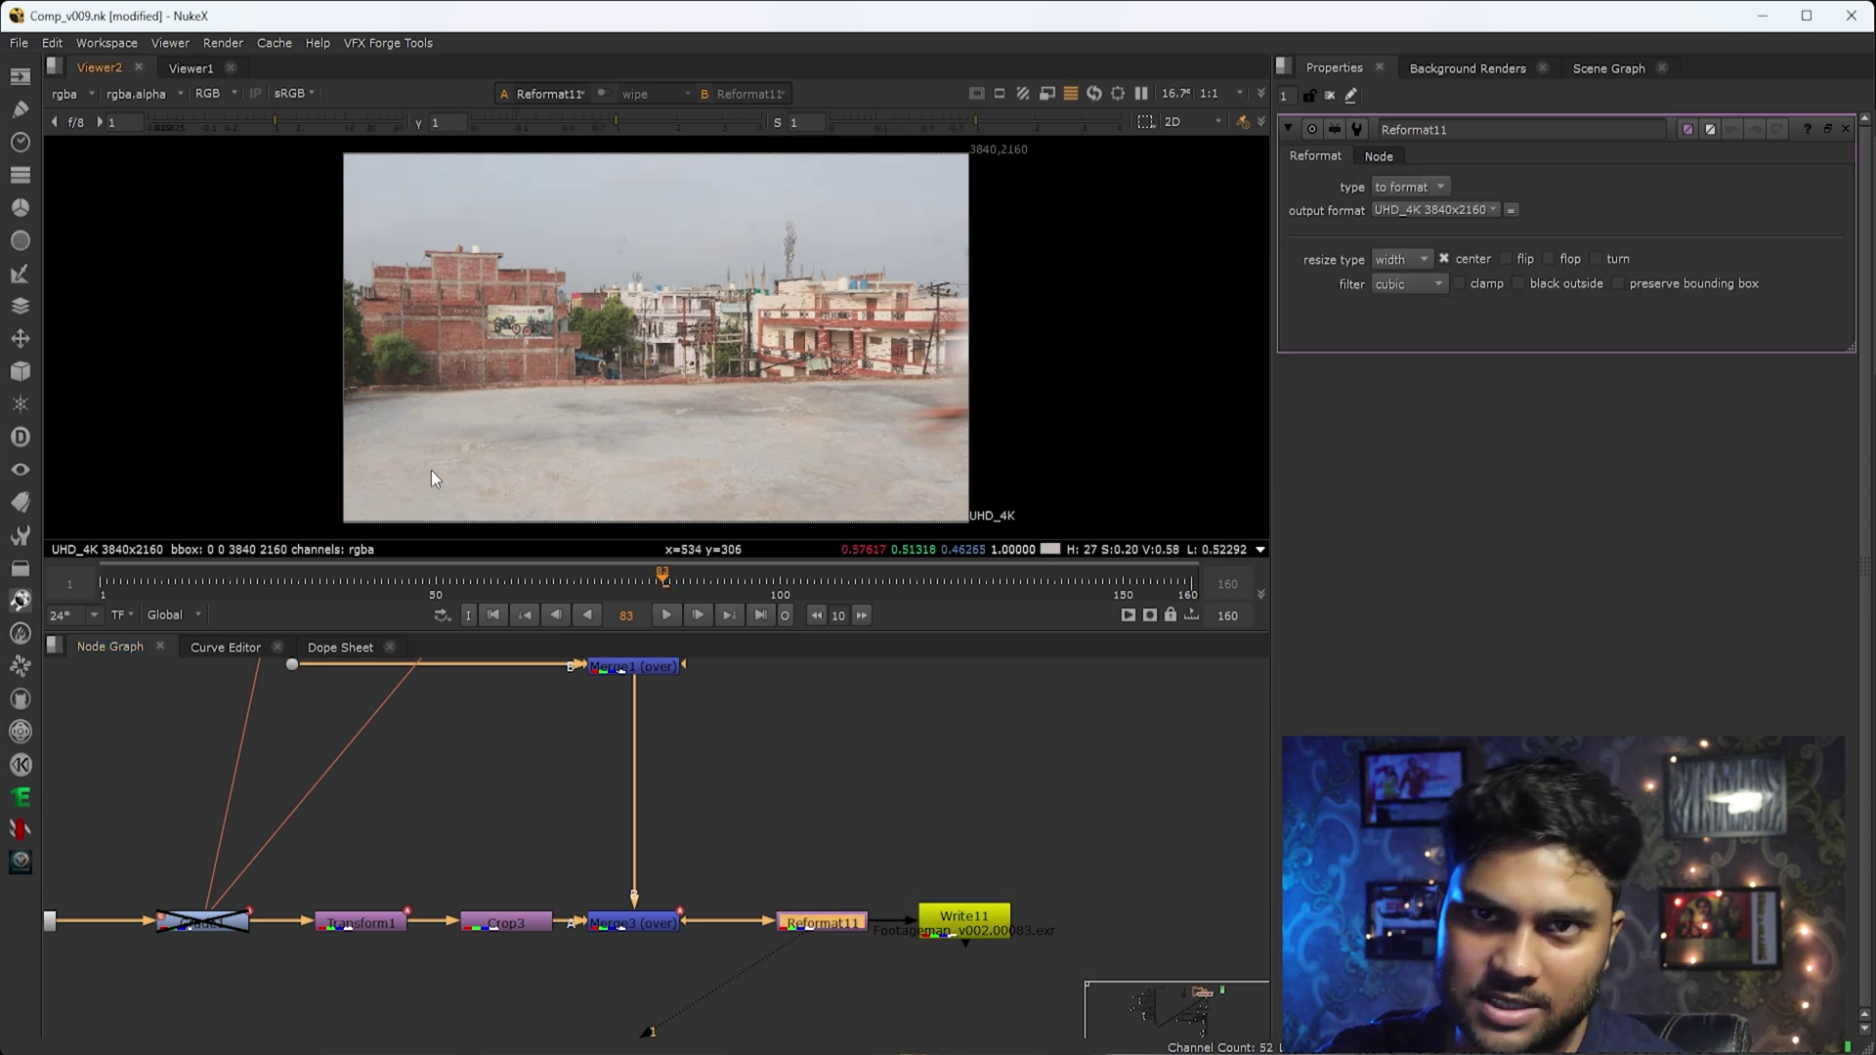
View Merge3's output and inspect the blurred runner and bounding box at the frame edge, then fit the image.
left_click_drag(731, 862, 555, 1001)
key("1")
scroll(971, 287, "up", 8)
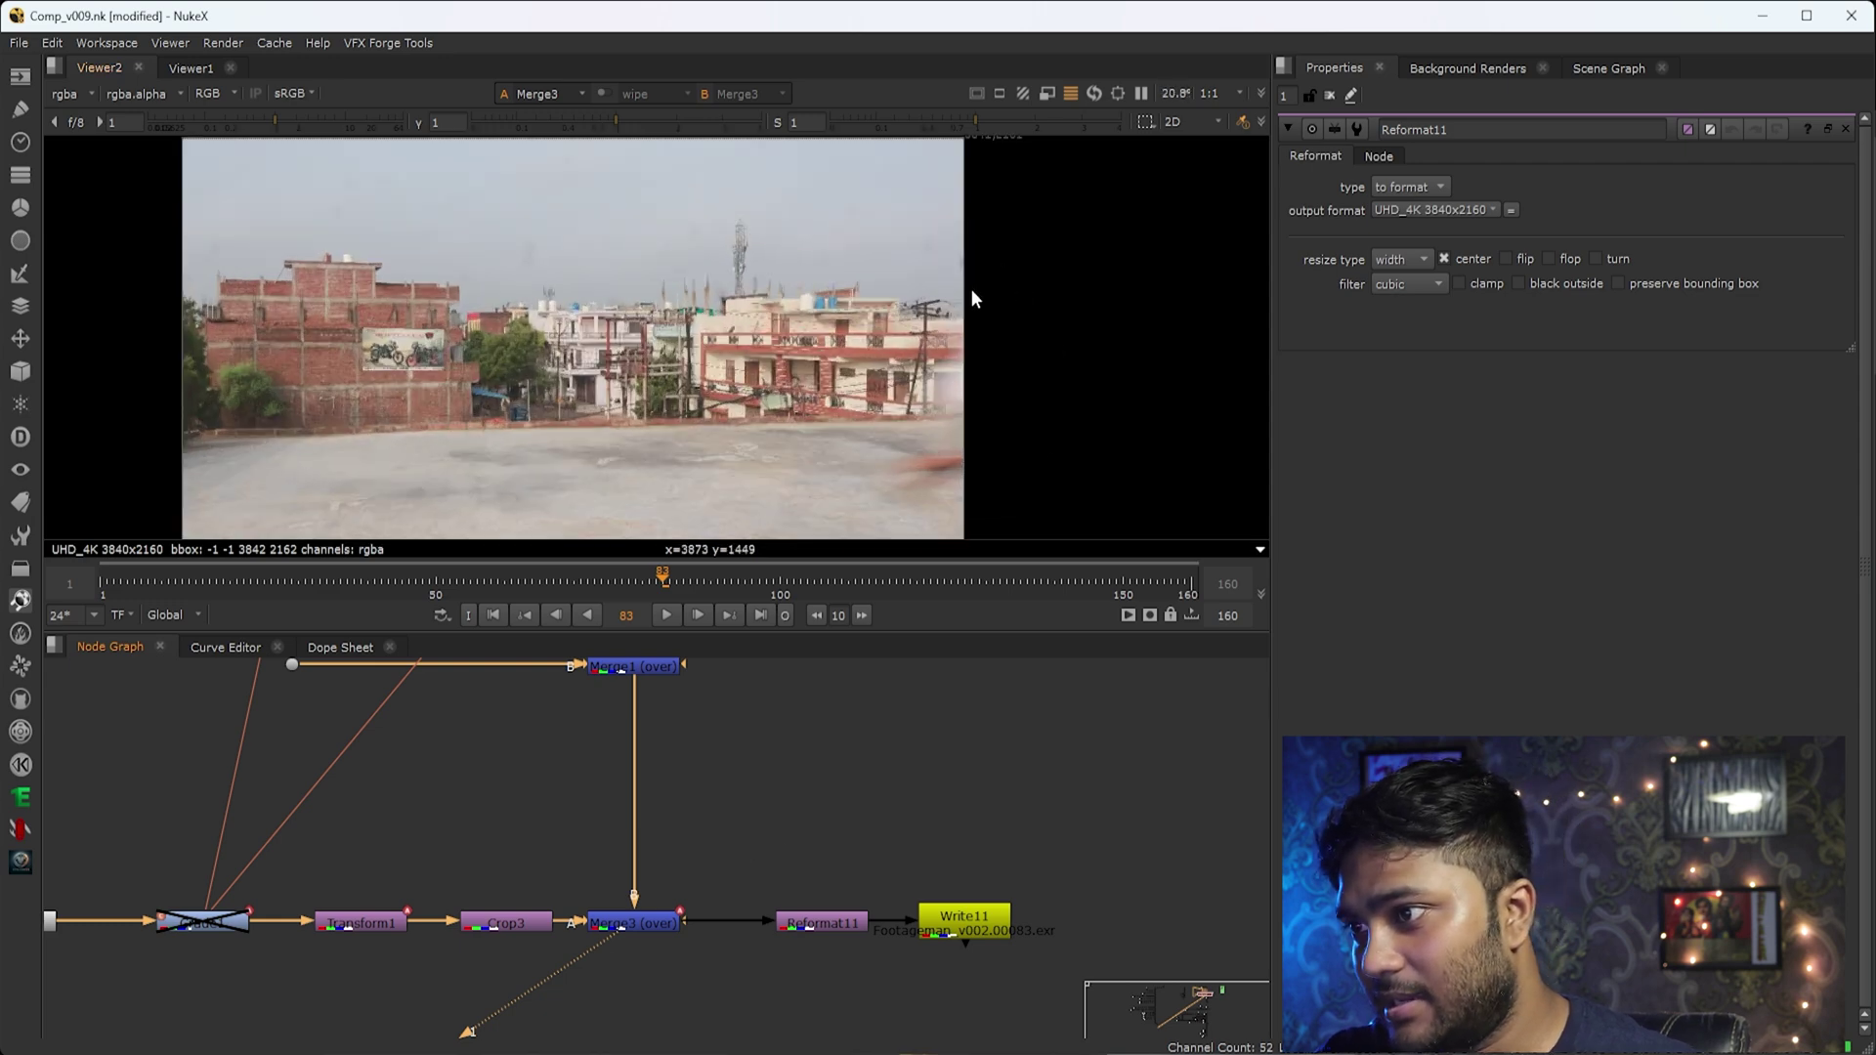
left_click_drag(1046, 250, 771, 446)
scroll(953, 290, "up", 10)
left_click_drag(1037, 243, 771, 383)
left_click_drag(958, 244, 802, 338)
left_click_drag(925, 343, 831, 402)
left_click_drag(1009, 244, 771, 402)
key("f")
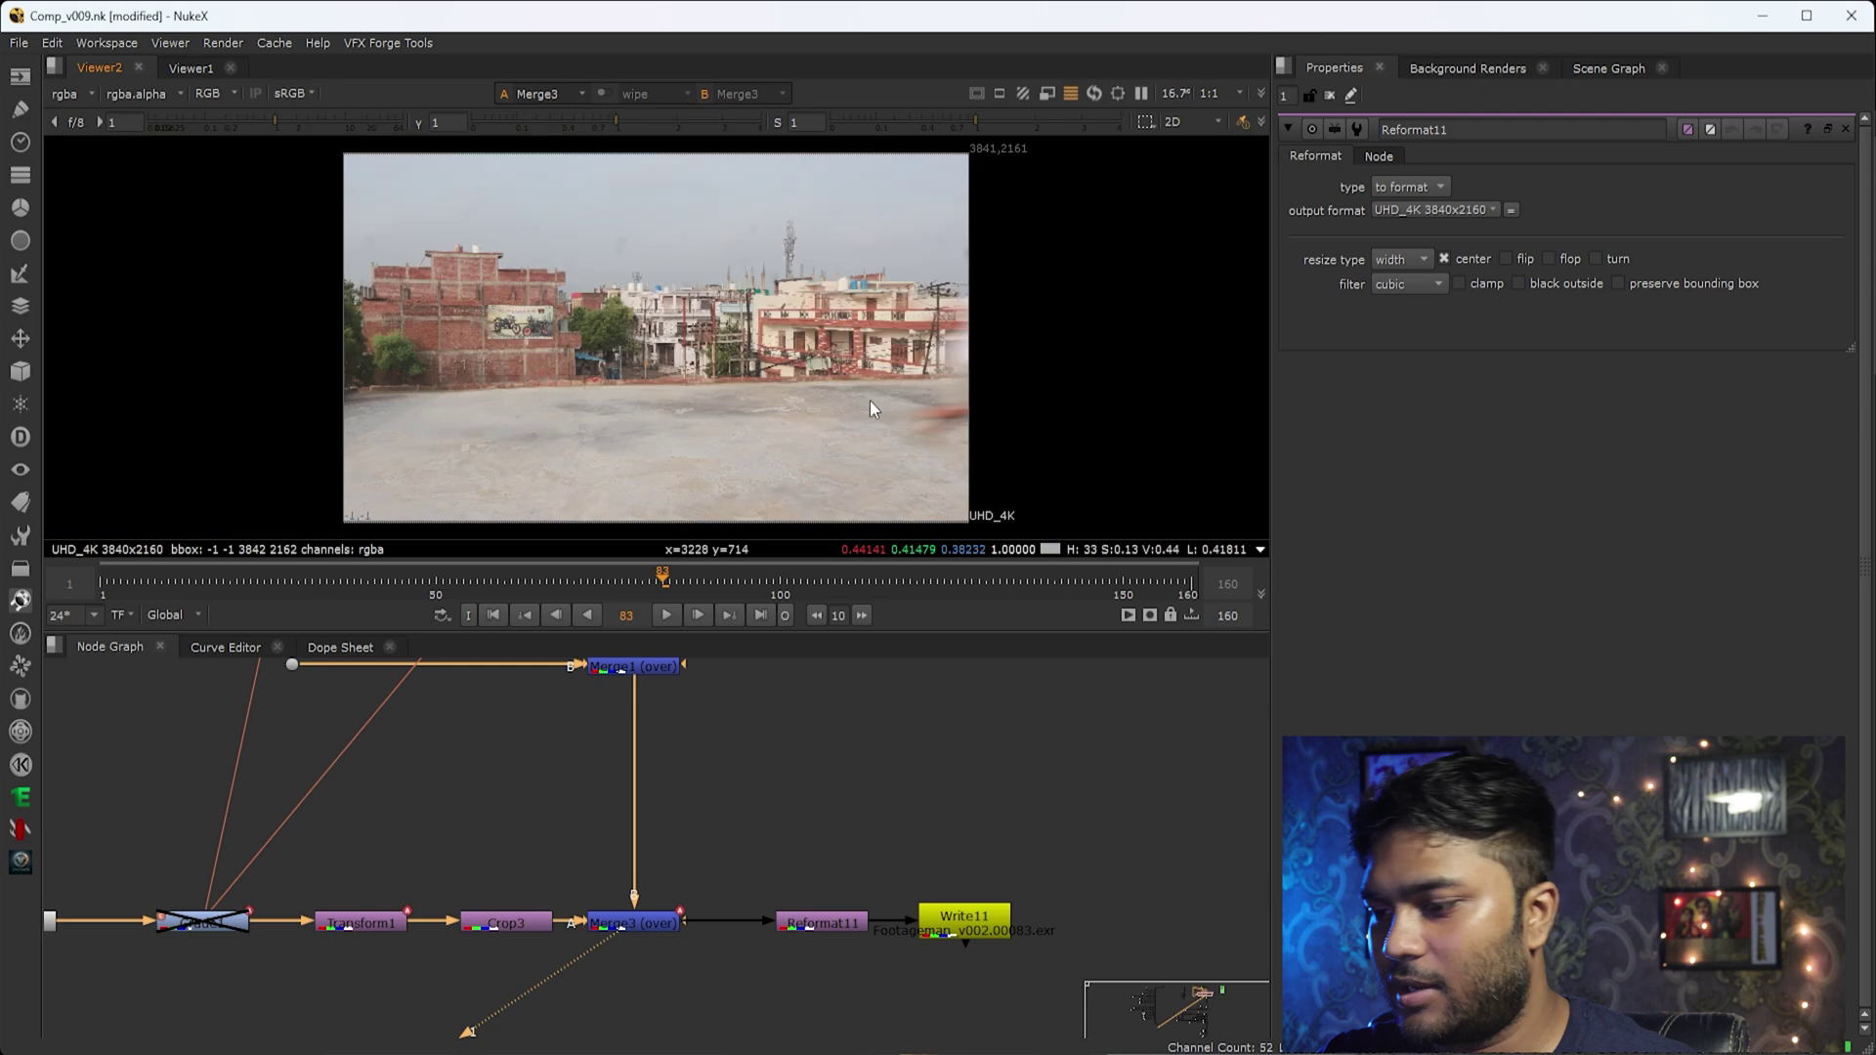
View the Reformat11 and Write11 outputs and move to frame 74.
left_click_drag(938, 841, 682, 1004)
key("1")
left_click_drag(1165, 233, 796, 457)
middle_click_drag(1078, 1033, 1046, 911)
left_click_drag(1094, 757, 854, 912)
key("1")
scroll(579, 866, "down", 6)
middle_click_drag(831, 816, 789, 929)
scroll(498, 944, "up", 4)
scroll(618, 933, "down", 3)
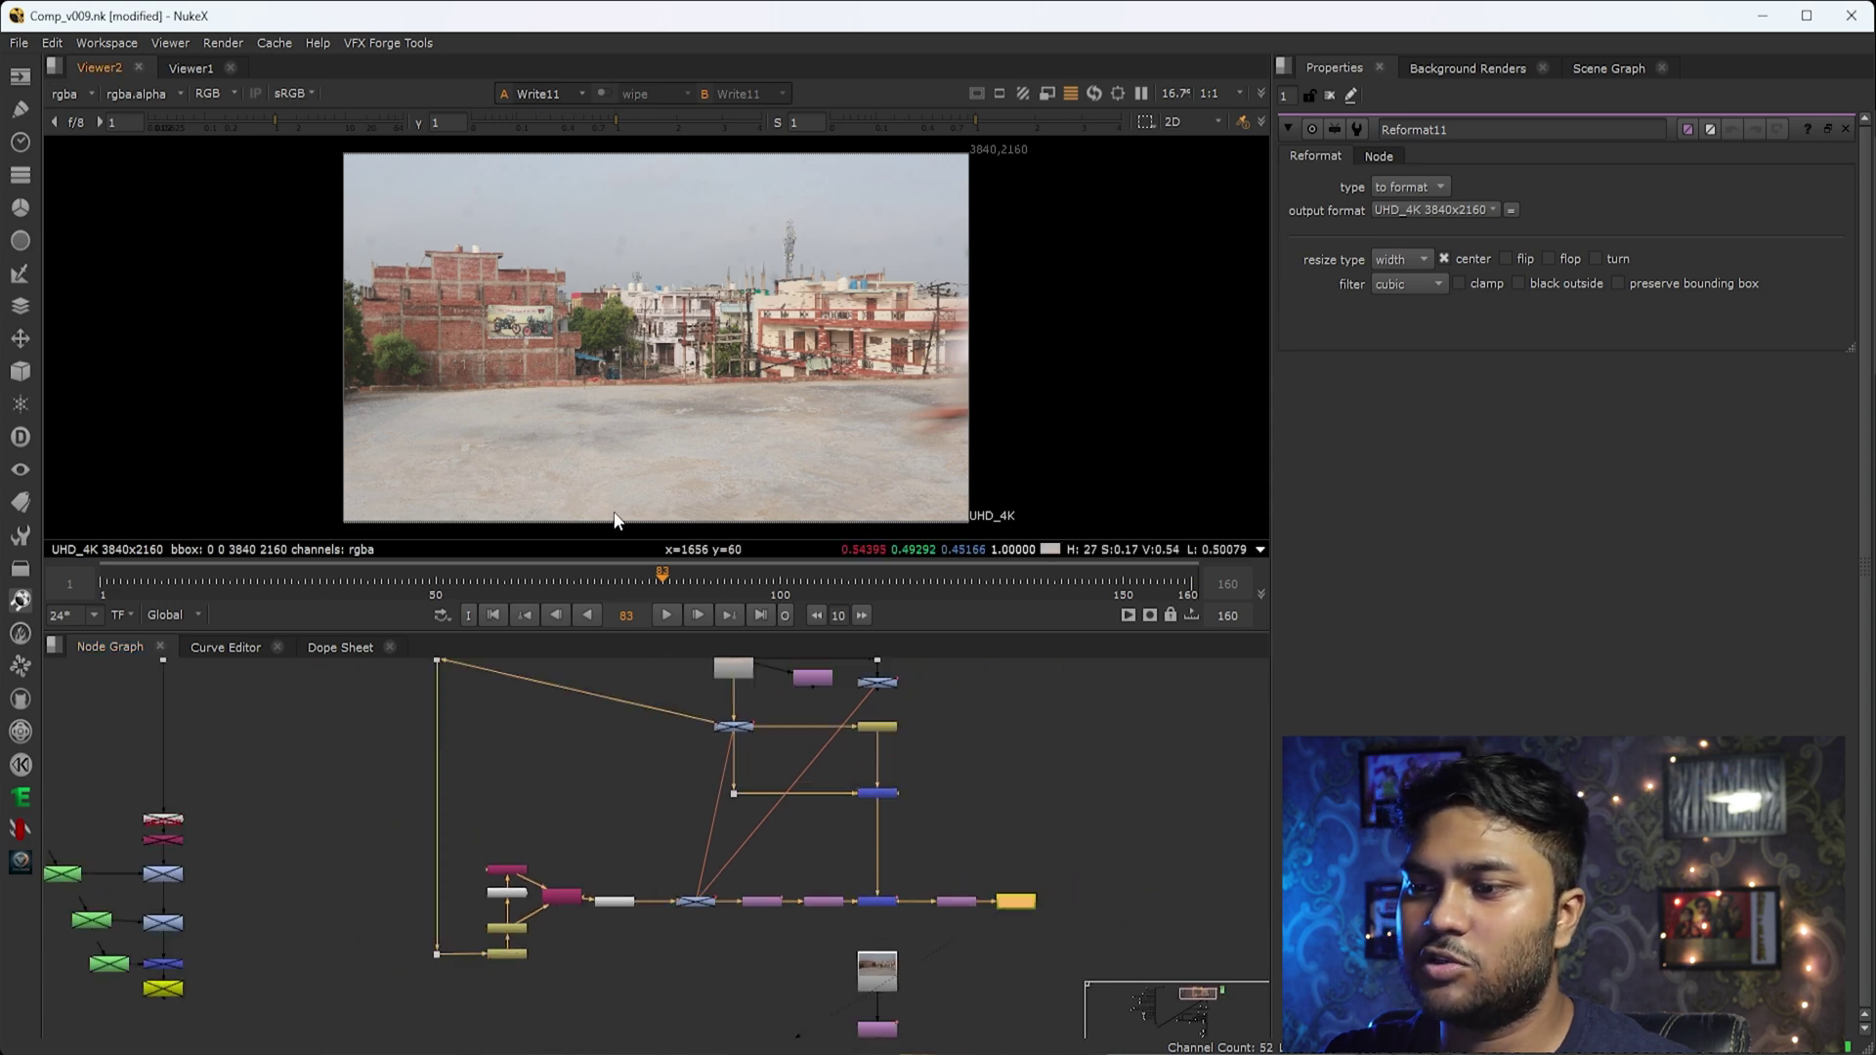
left_click(600, 583)
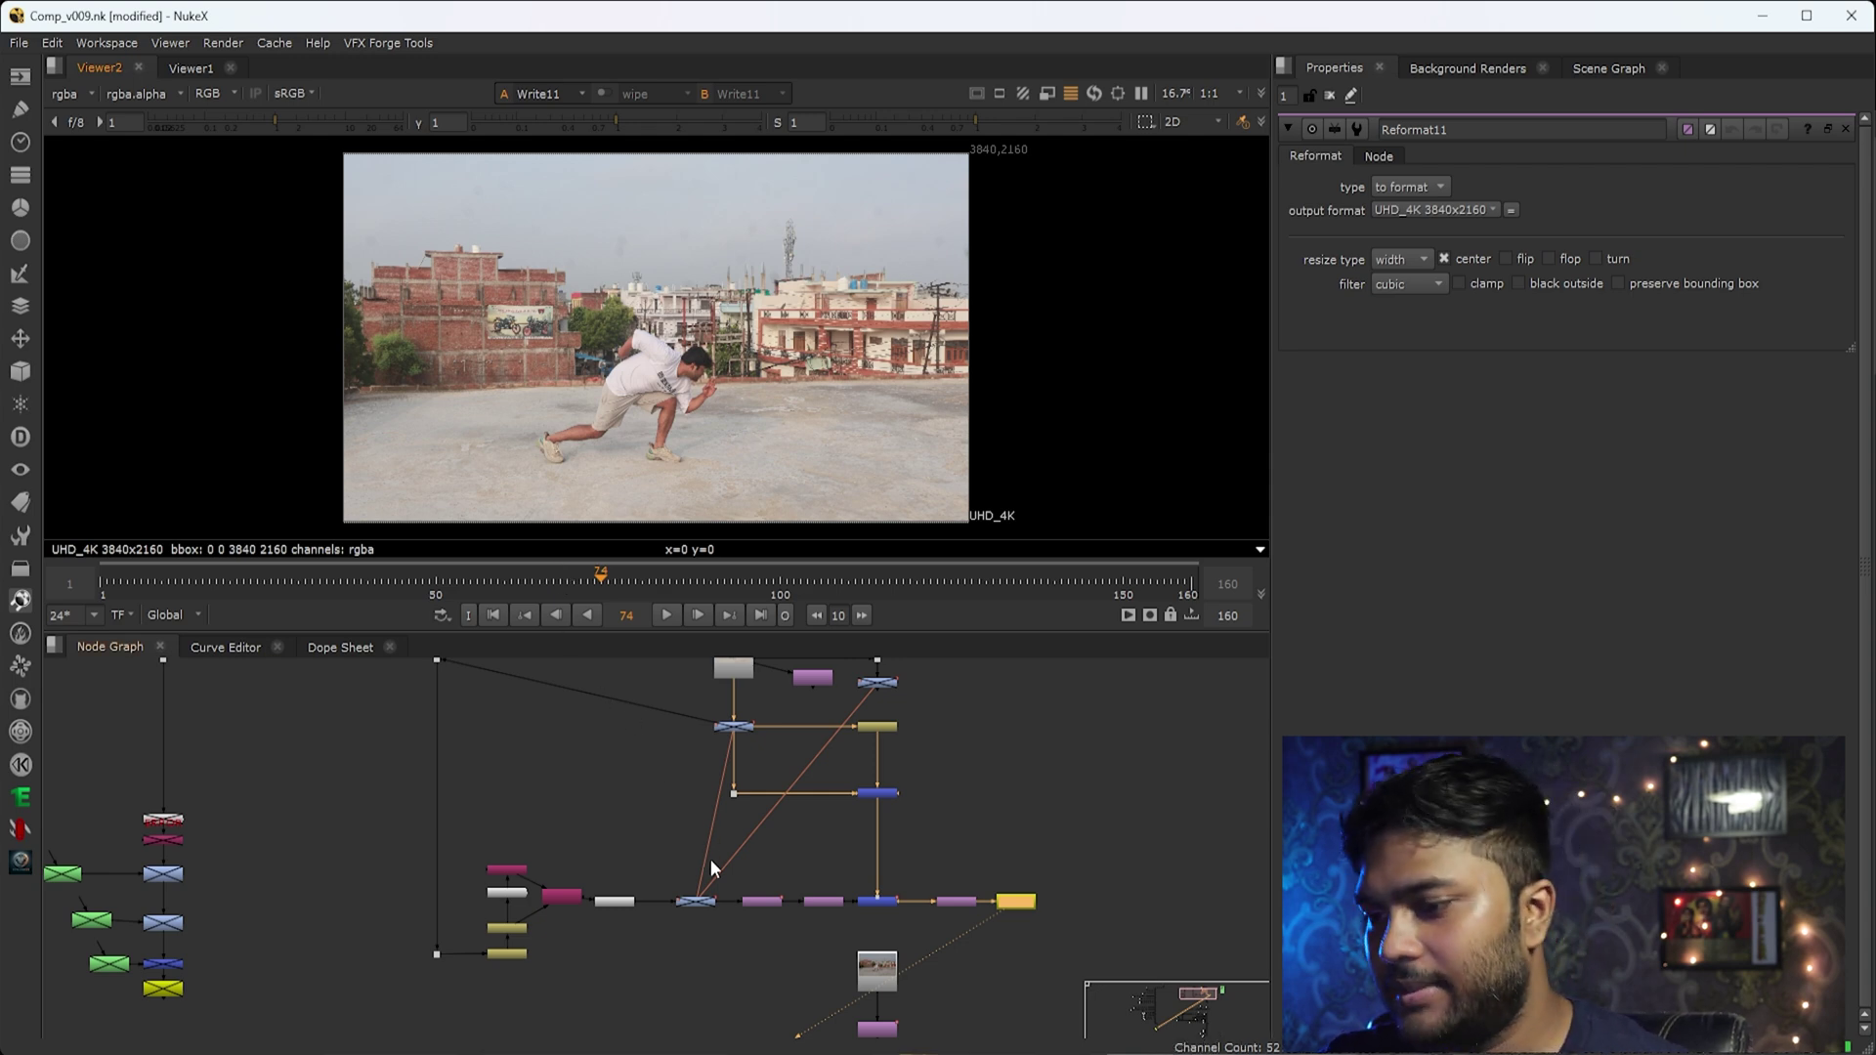
View the rendered runner footage in Read5 and deselect the node.
scroll(708, 861, "down", 4)
middle_click_drag(785, 925, 772, 820)
scroll(772, 821, "up", 9)
left_click_drag(906, 686, 683, 847)
key("1")
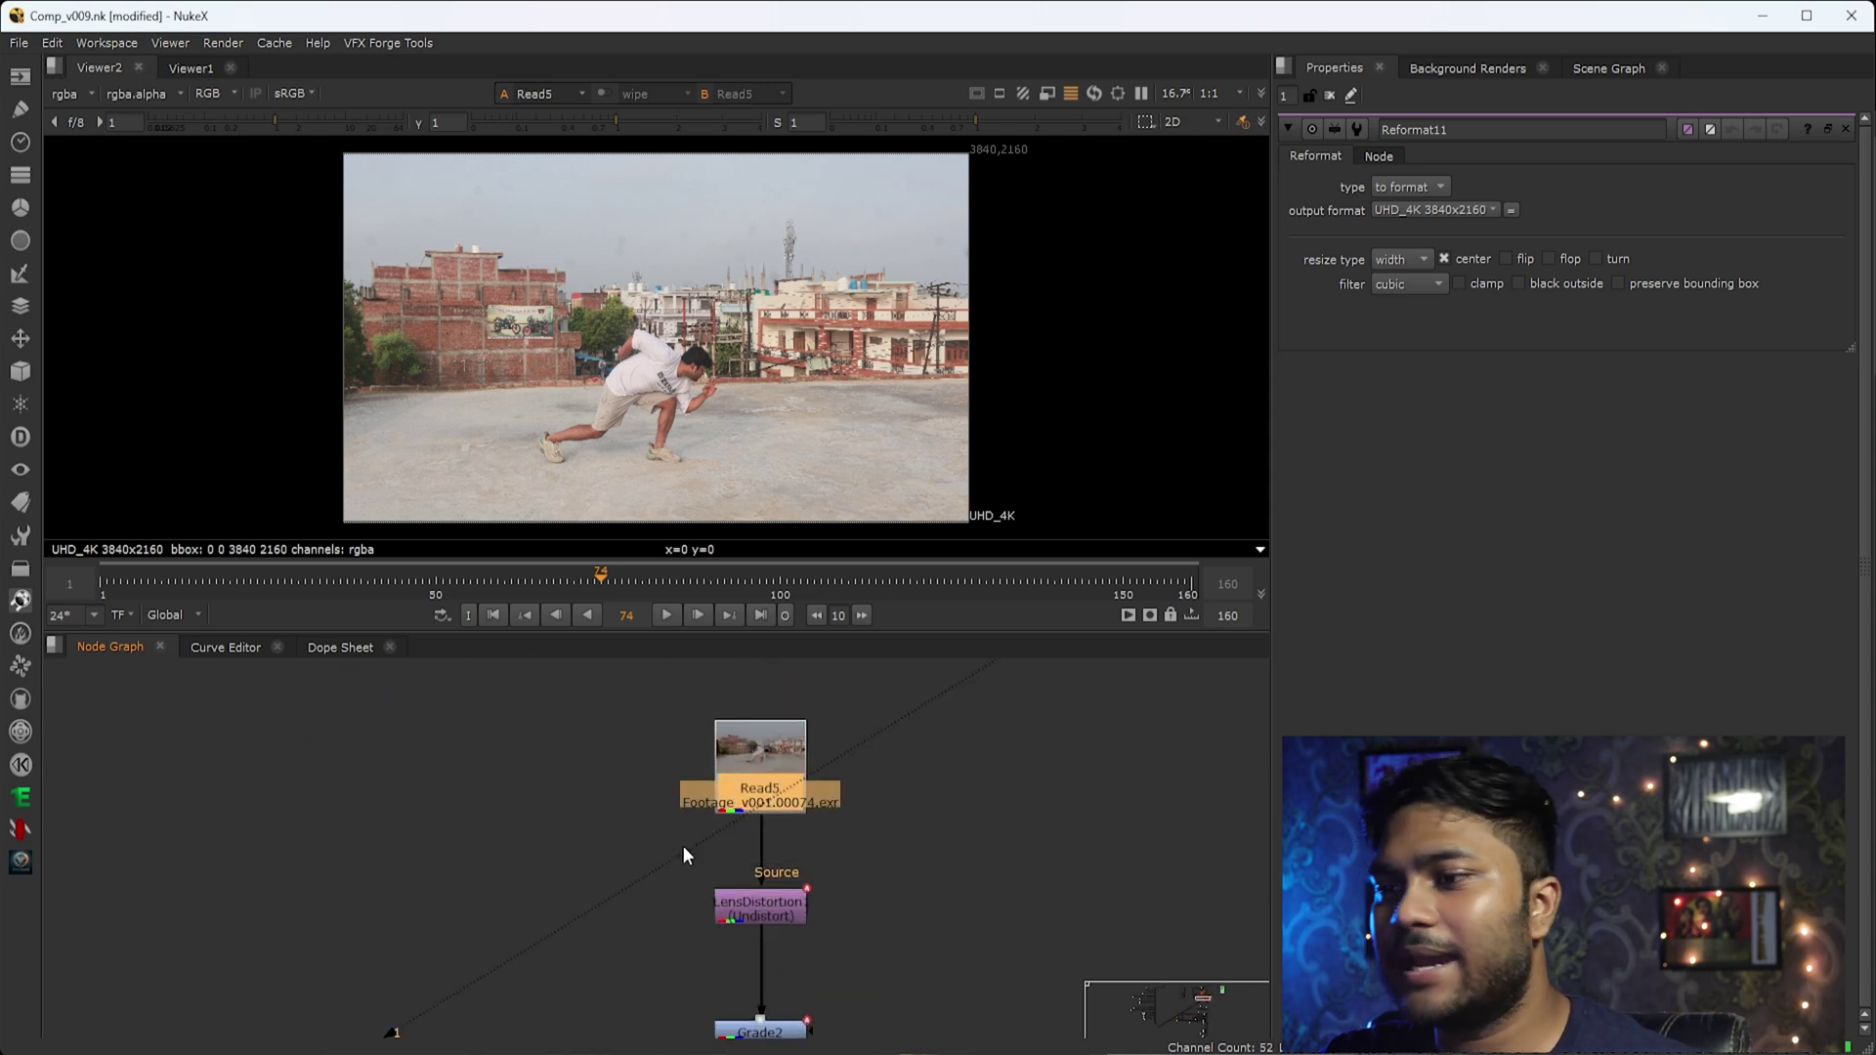
left_click(683, 847)
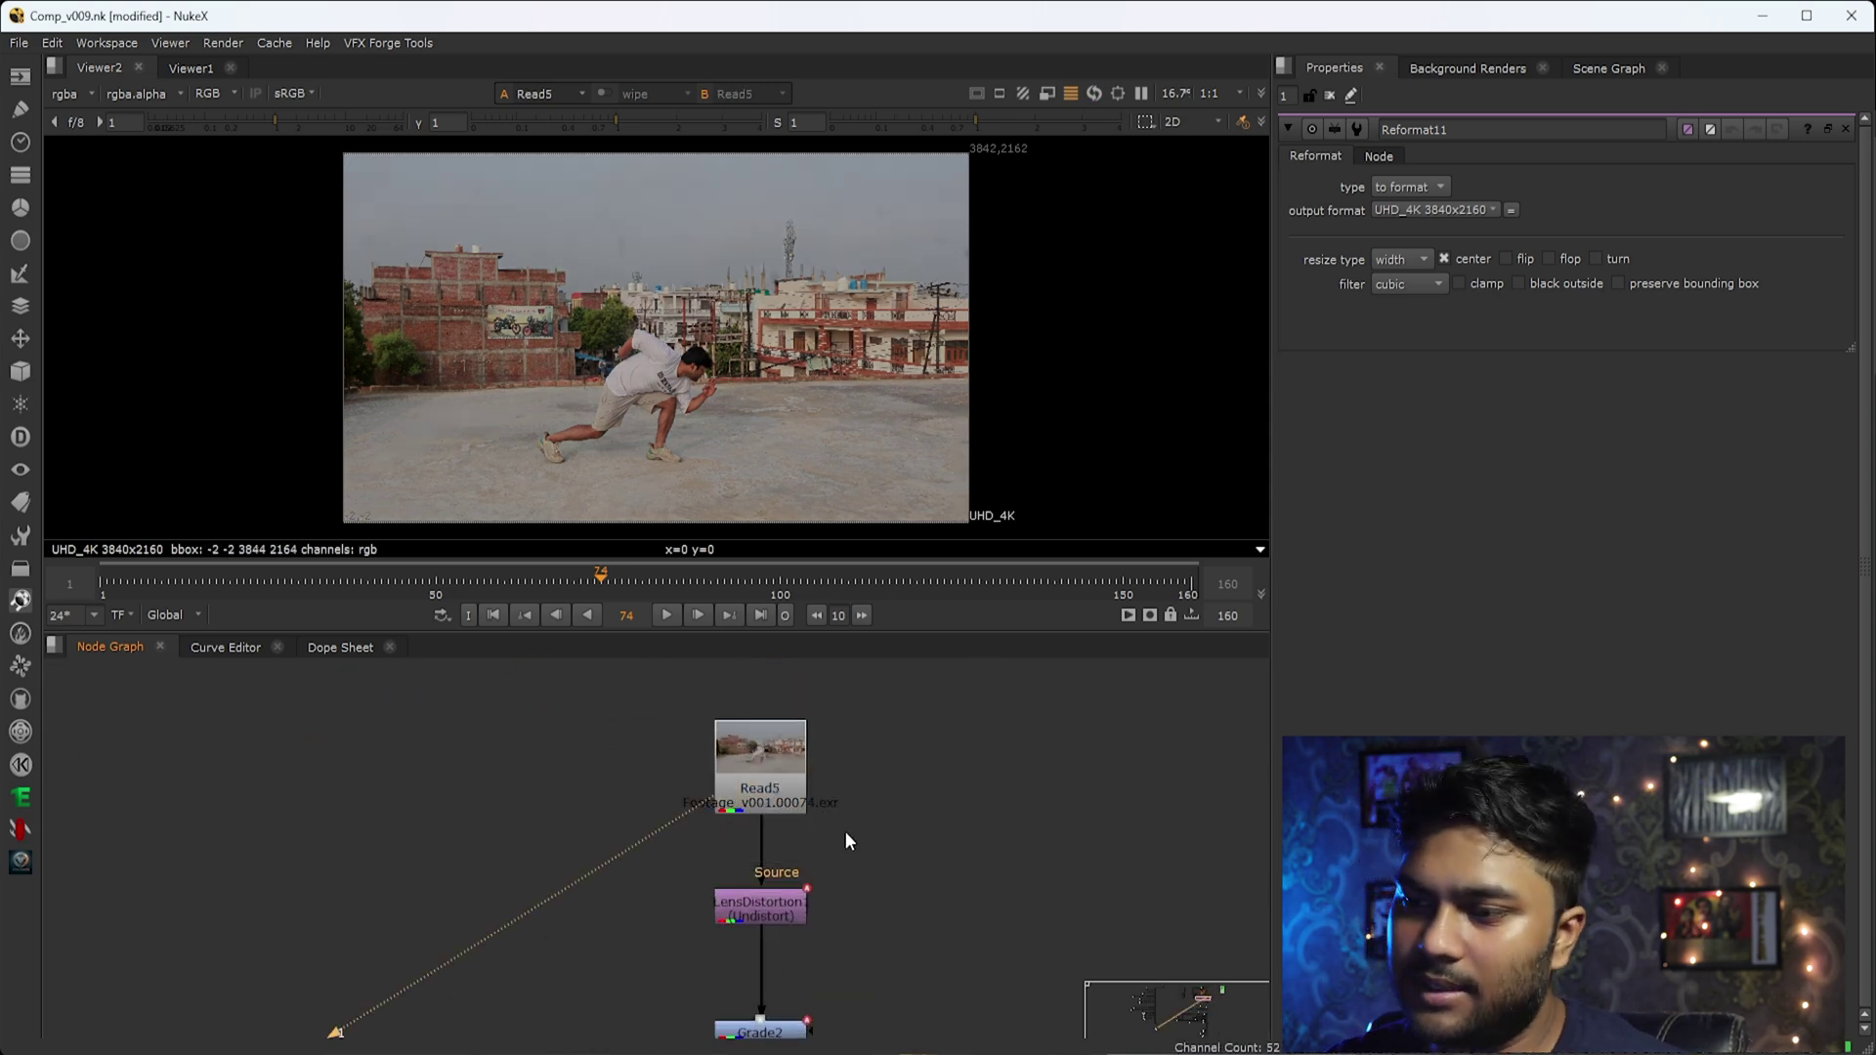
Step through Read5's frames from frame 74 to check the rendered runner leaving the frame, and step back.
key("Right")
key("Right")
key("Right")
key("Right")
key("Right")
key("Right")
key("Right")
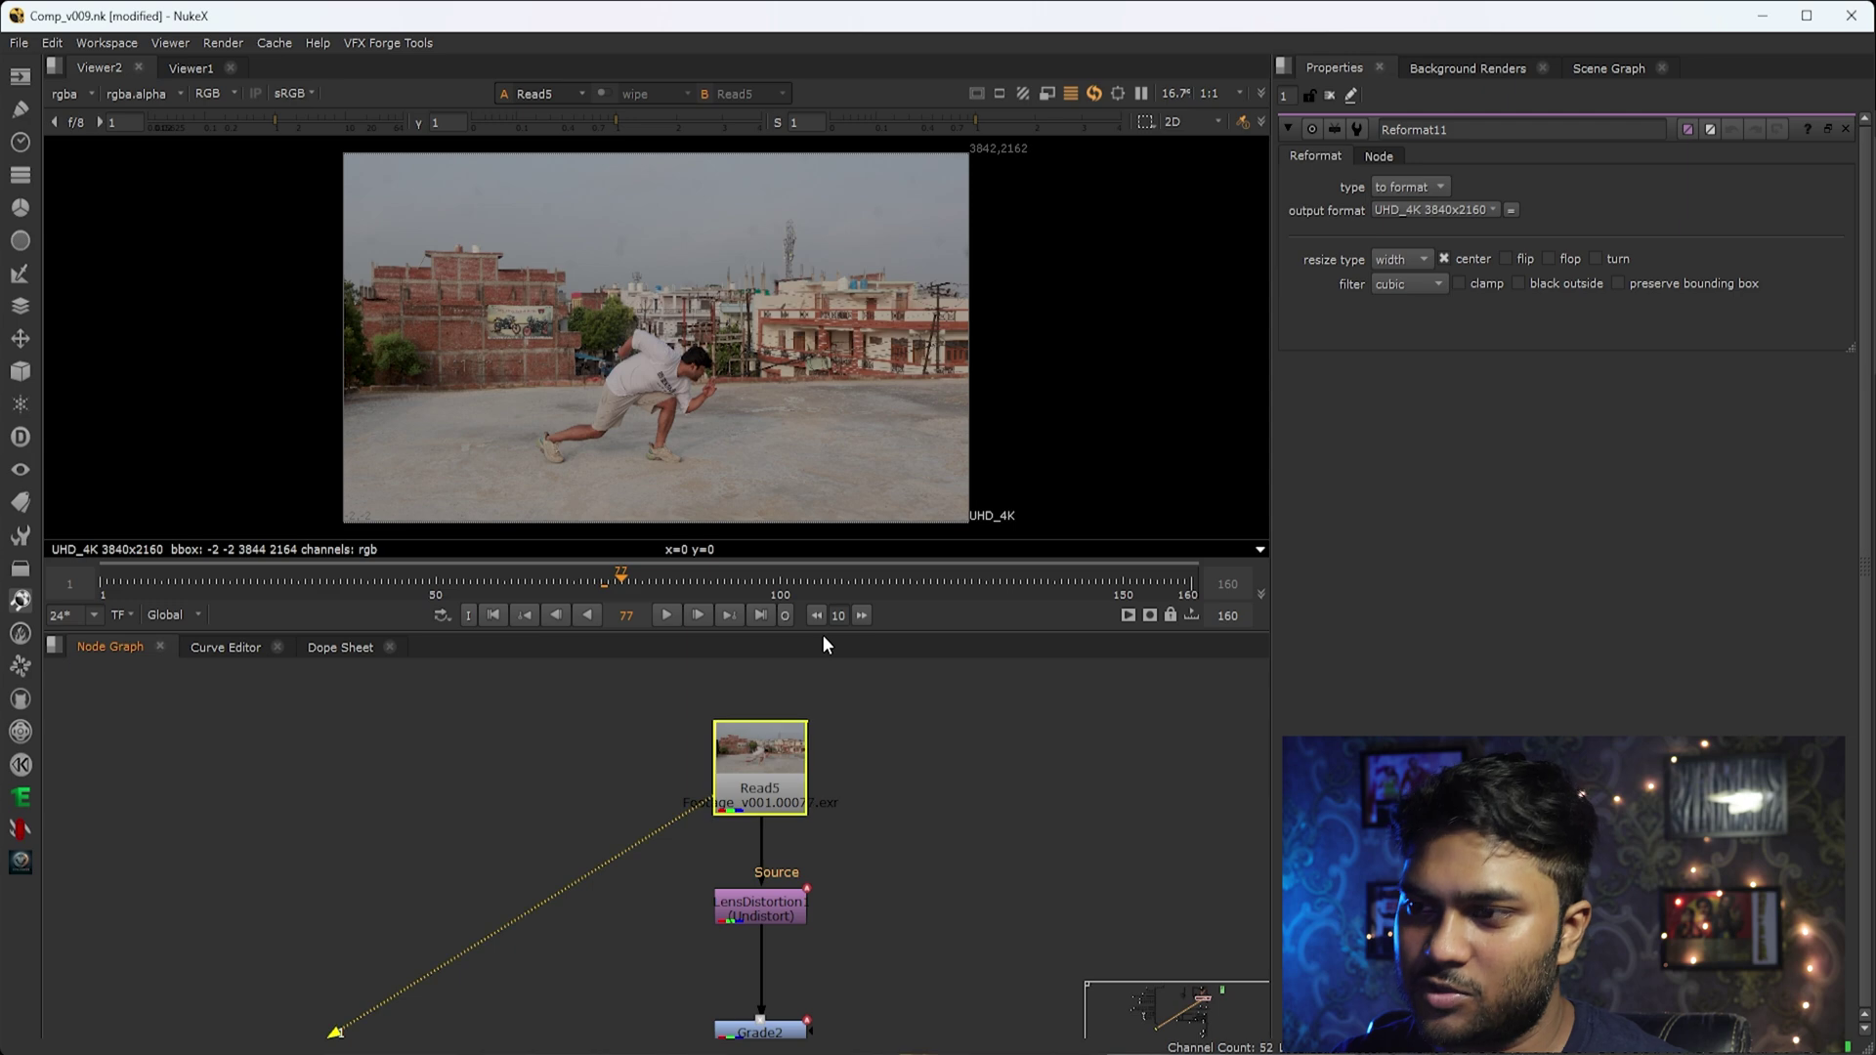
key("Left")
key("Left")
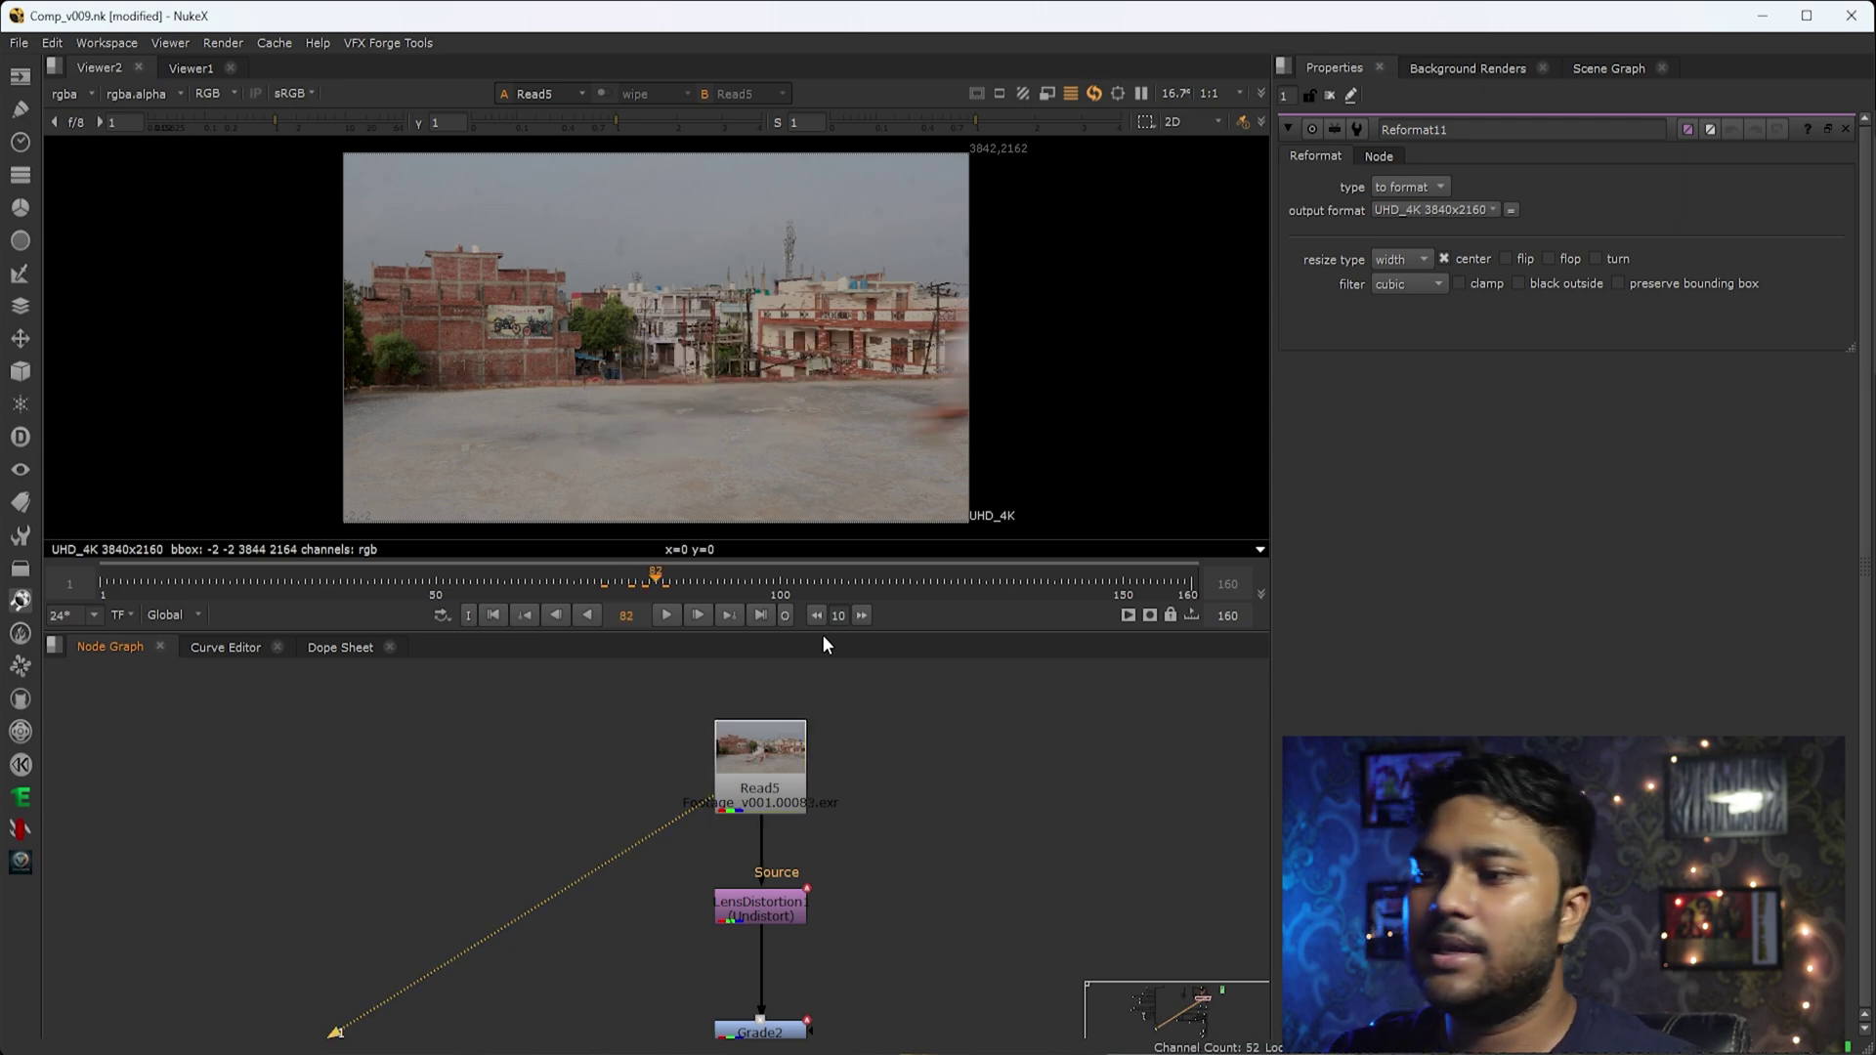
View the output of the LensDistortion1 node below Read5.
scroll(965, 809, "down", 3)
middle_click_drag(965, 808, 805, 879)
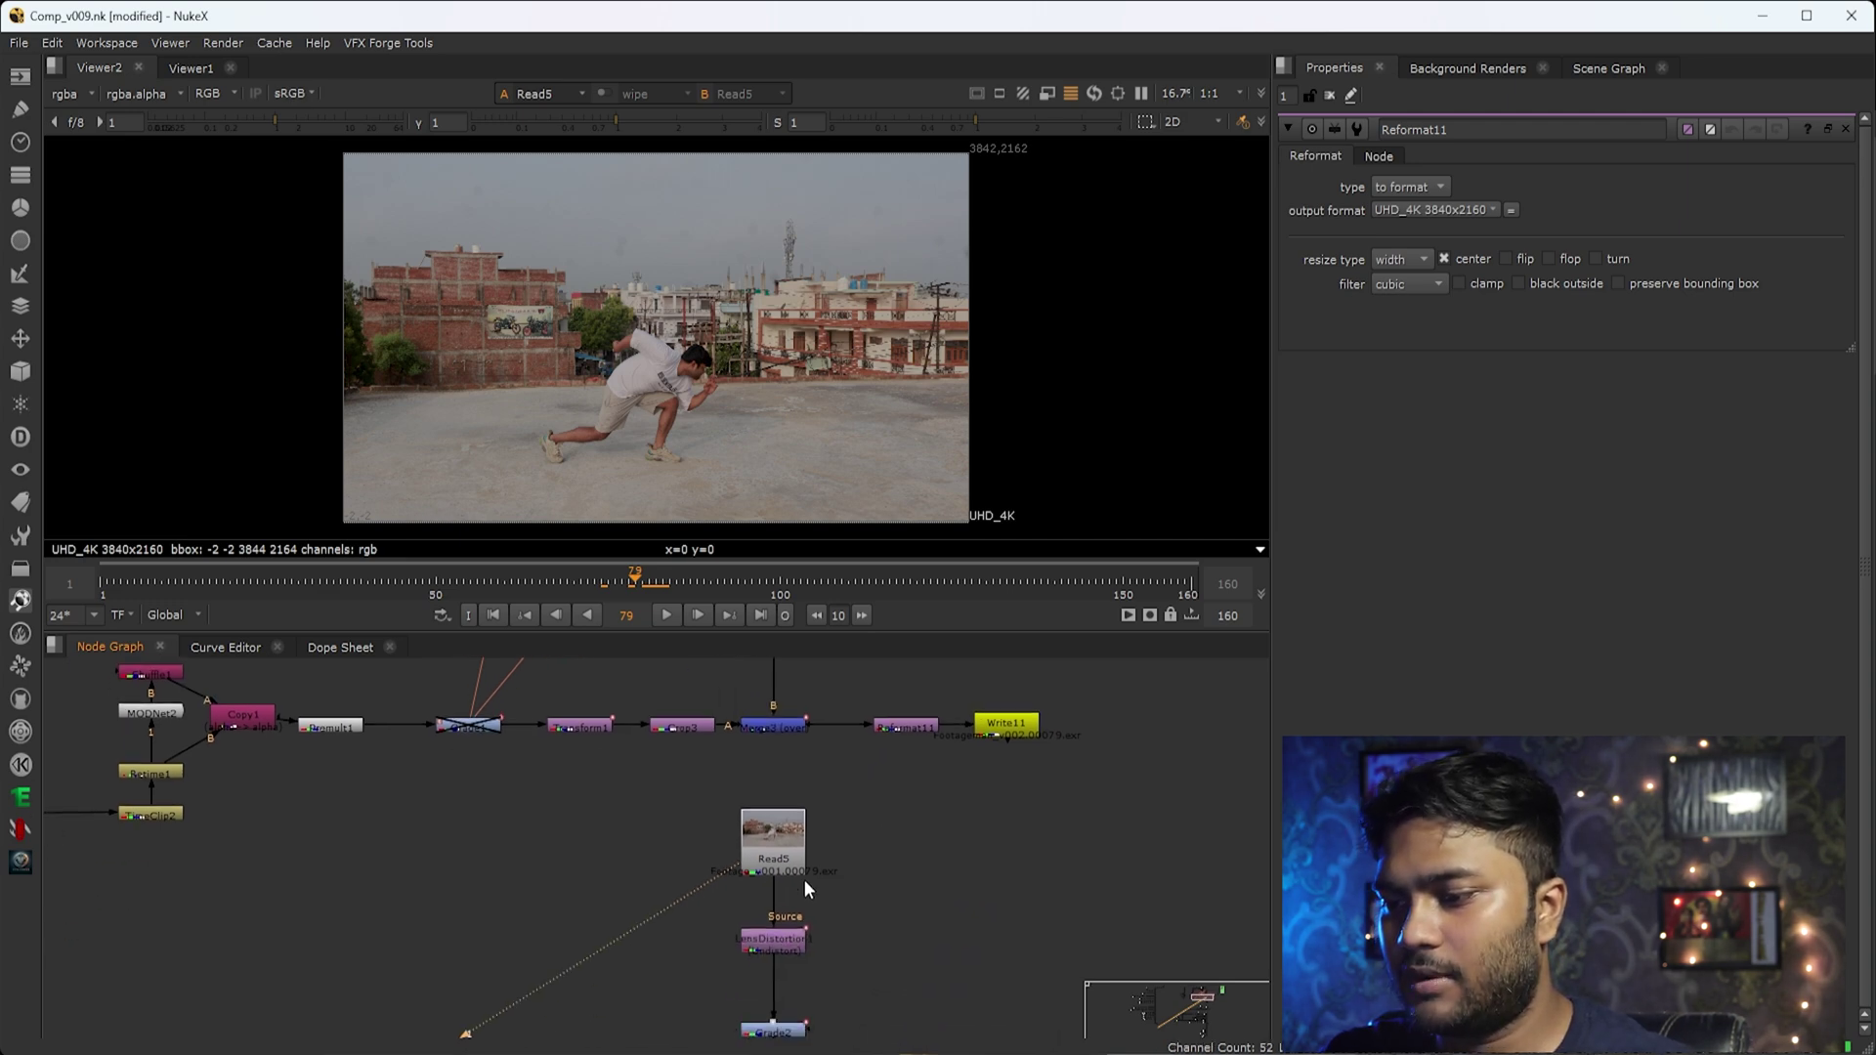
scroll(805, 880, "up", 3)
left_click_drag(878, 767, 635, 901)
middle_click_drag(851, 953, 869, 854)
scroll(812, 864, "up", 2)
left_click_drag(905, 809, 692, 911)
key("1")
Step through LensDistortion1's output to examine how the distortion changes over the frames.
key("Right")
key("Right")
key("Right")
key("Right")
key("Right")
key("Right")
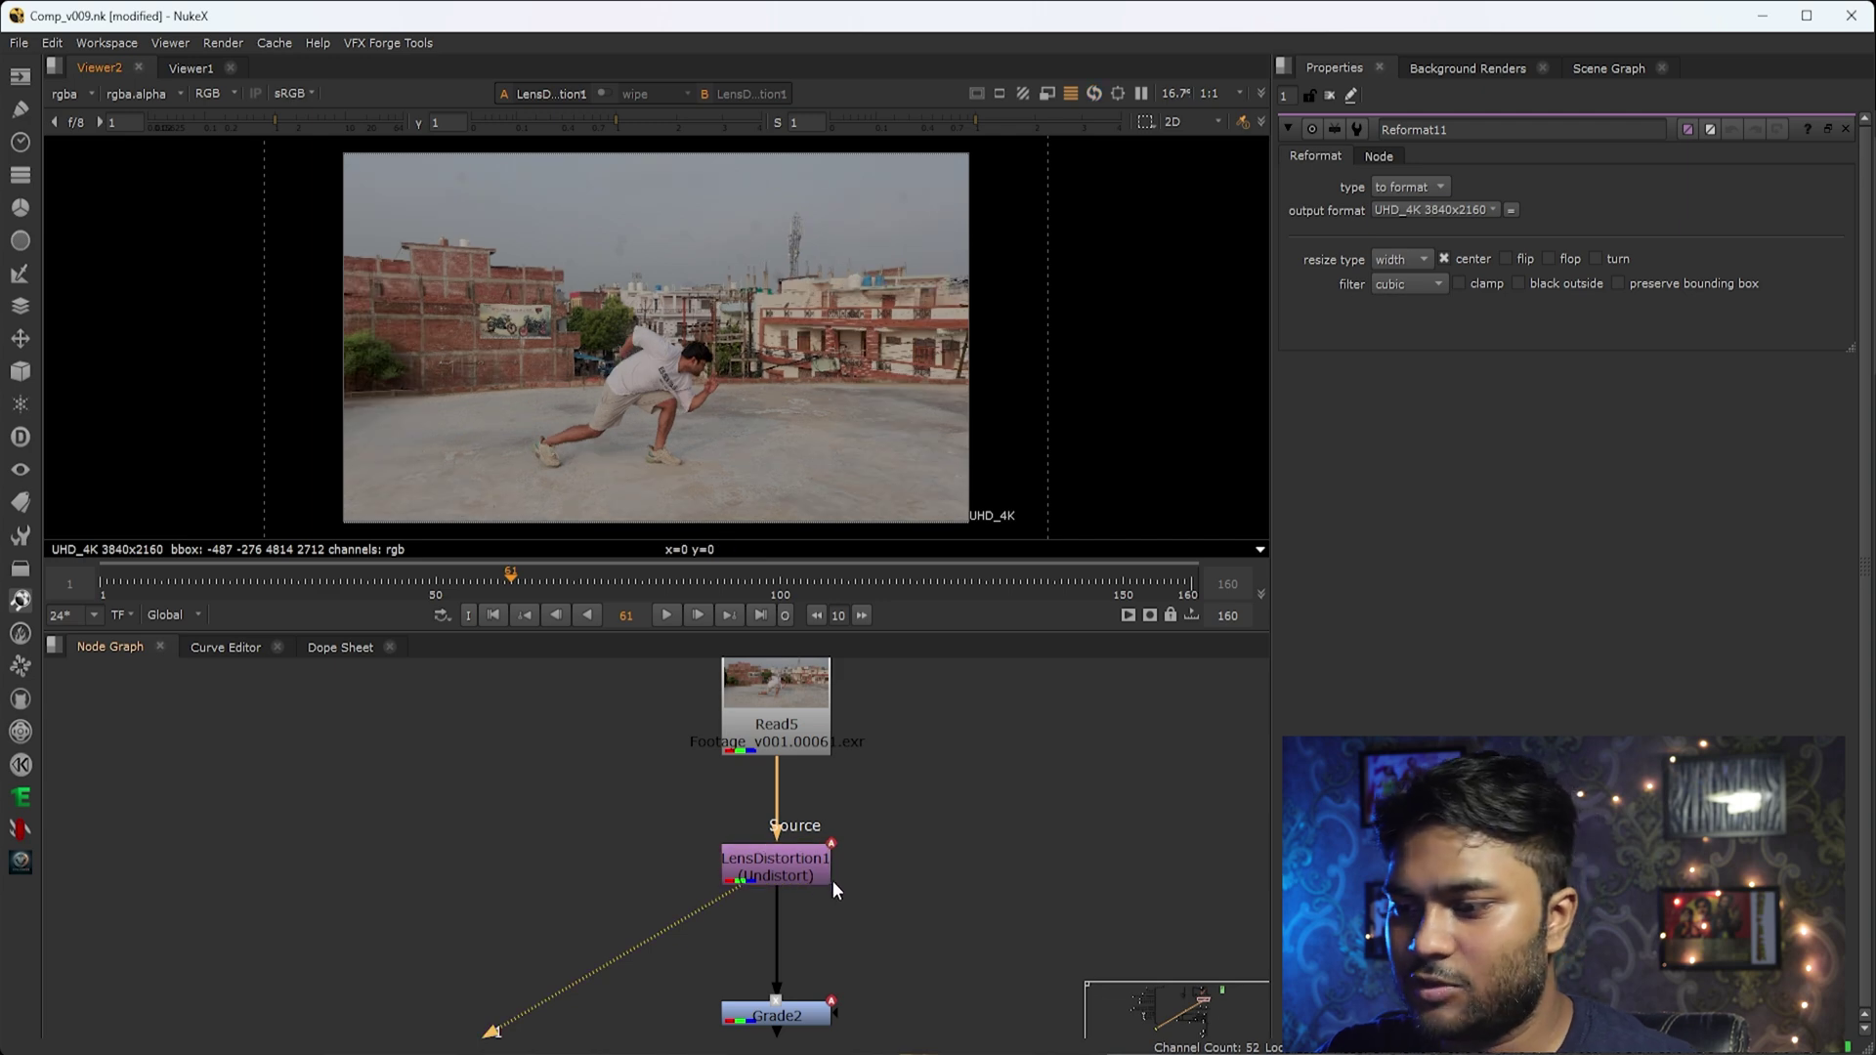
Compare Read5's original image with LensDistortion1's output at frame 61.
left_click(813, 854)
left_click(793, 707)
key("1")
scroll(449, 296, "up", 4)
scroll(514, 260, "down", 4)
left_click_drag(964, 756, 689, 903)
key("1")
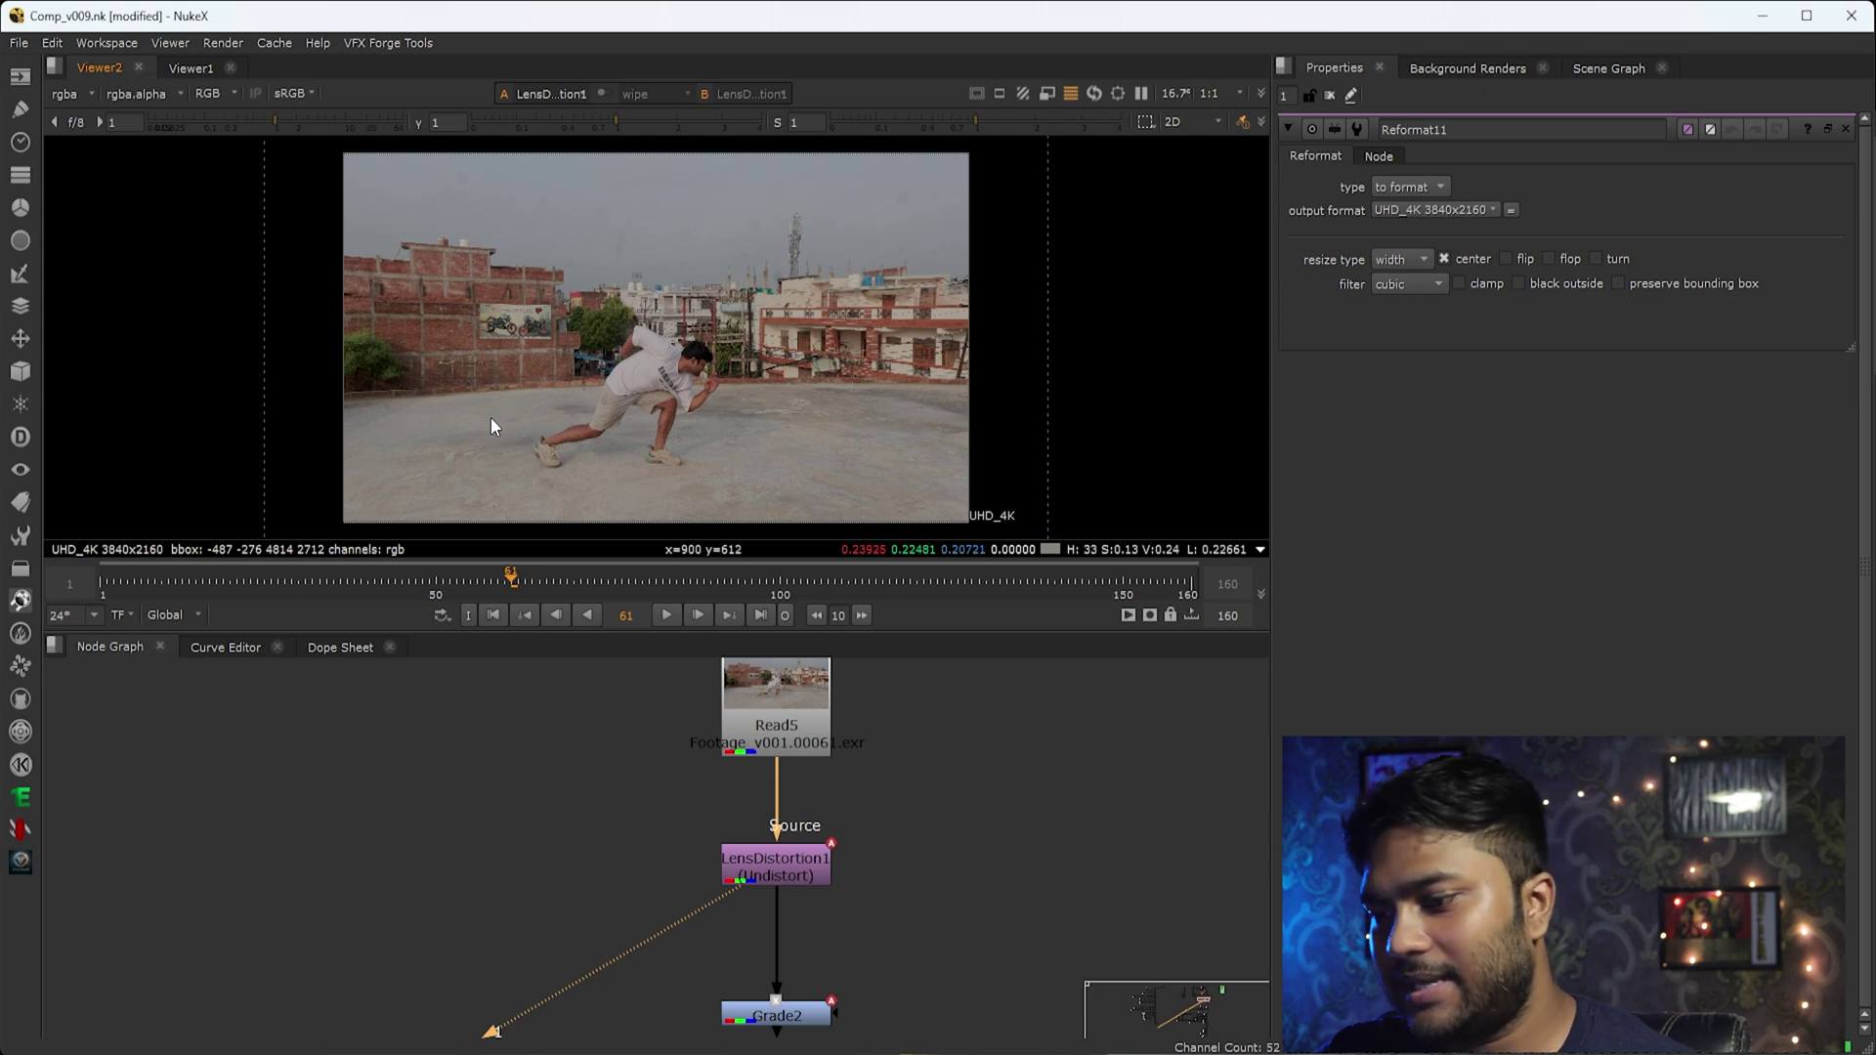
Open LensDistortion1's properties, check its denominator value, and inspect the distorted frame edges and bounding box.
left_click_drag(826, 832, 642, 985)
double_click(803, 871)
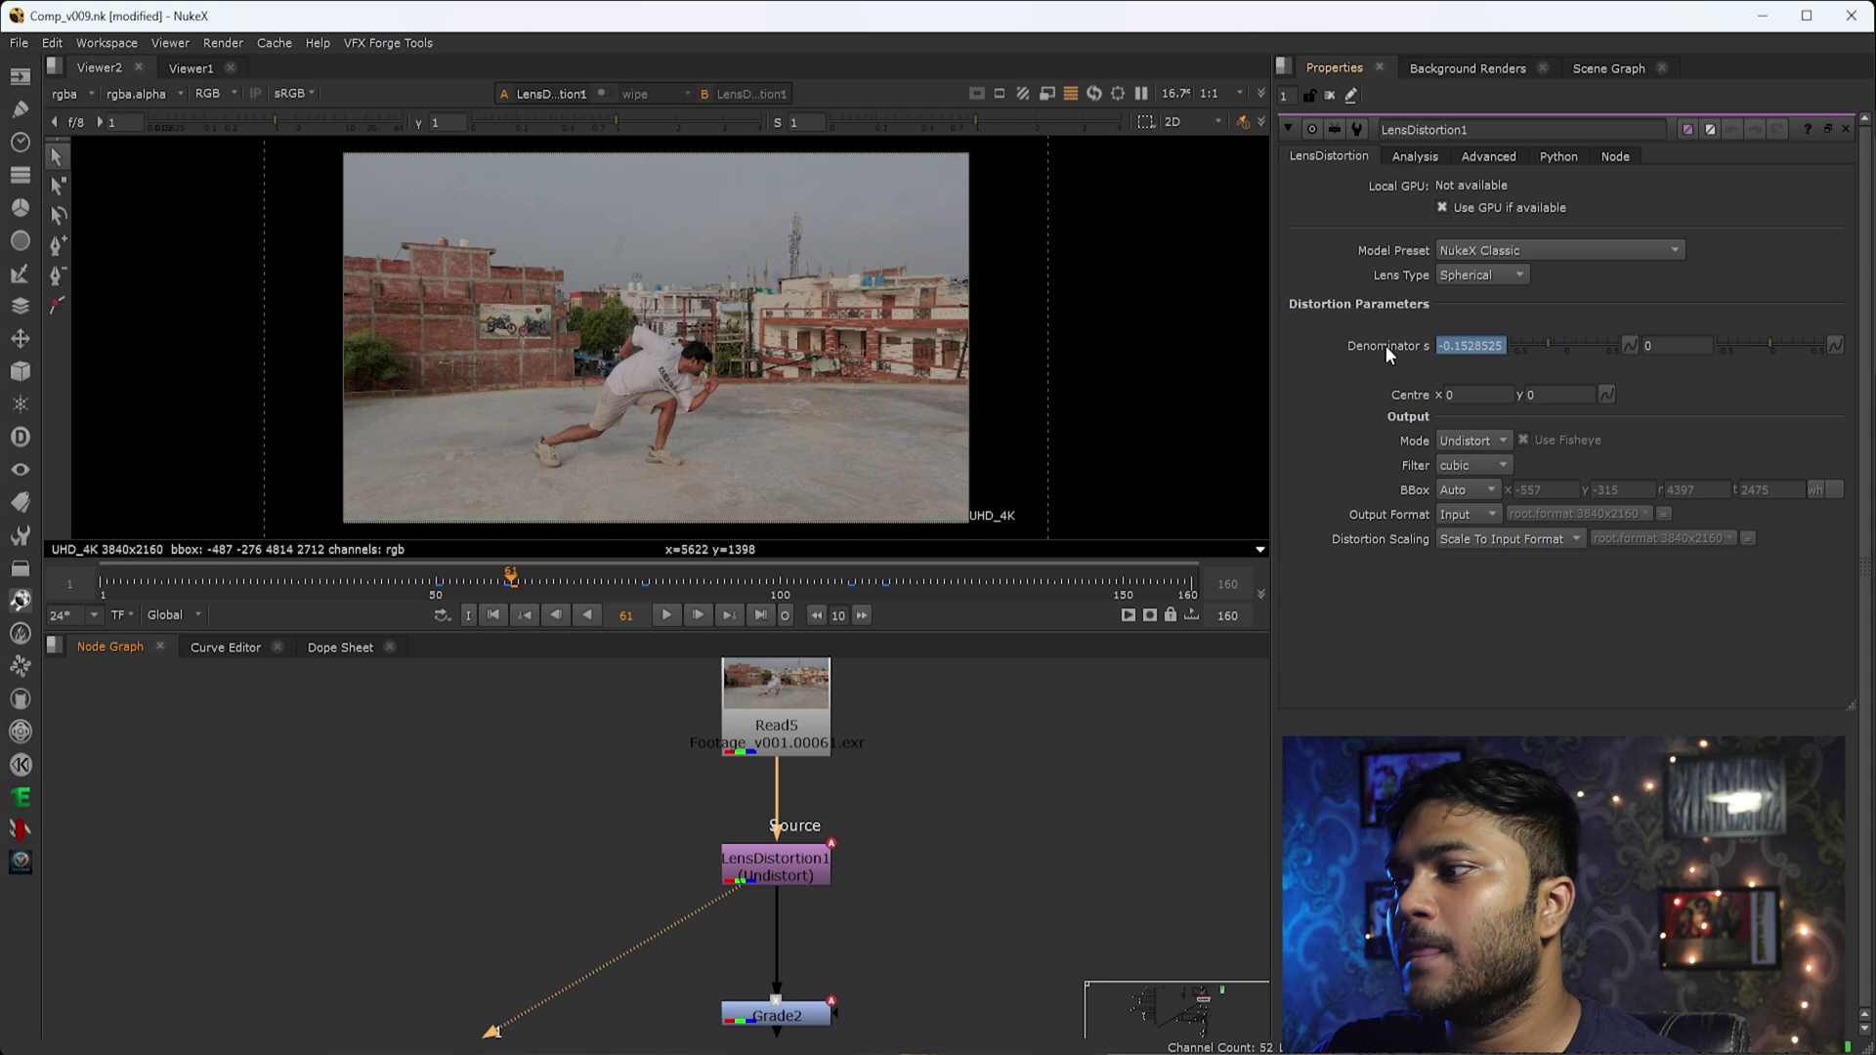
left_click(1331, 343)
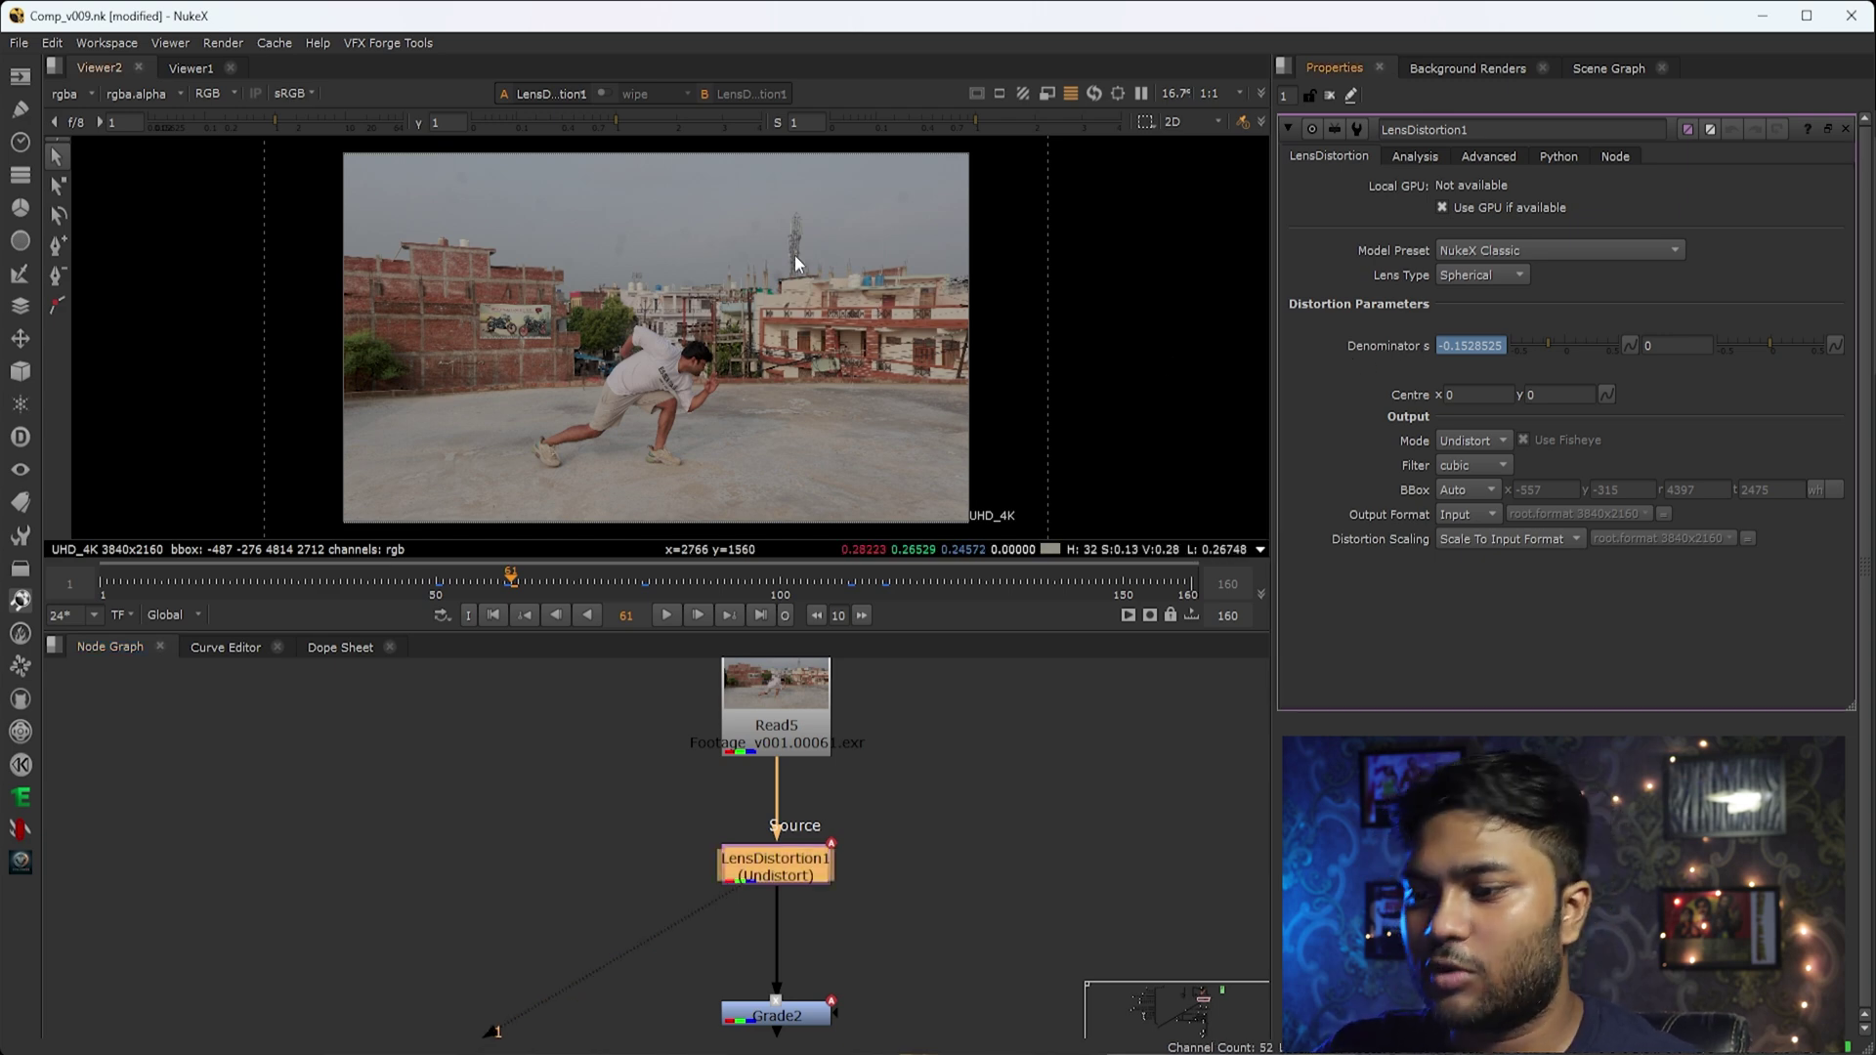
scroll(807, 334, "down", 3)
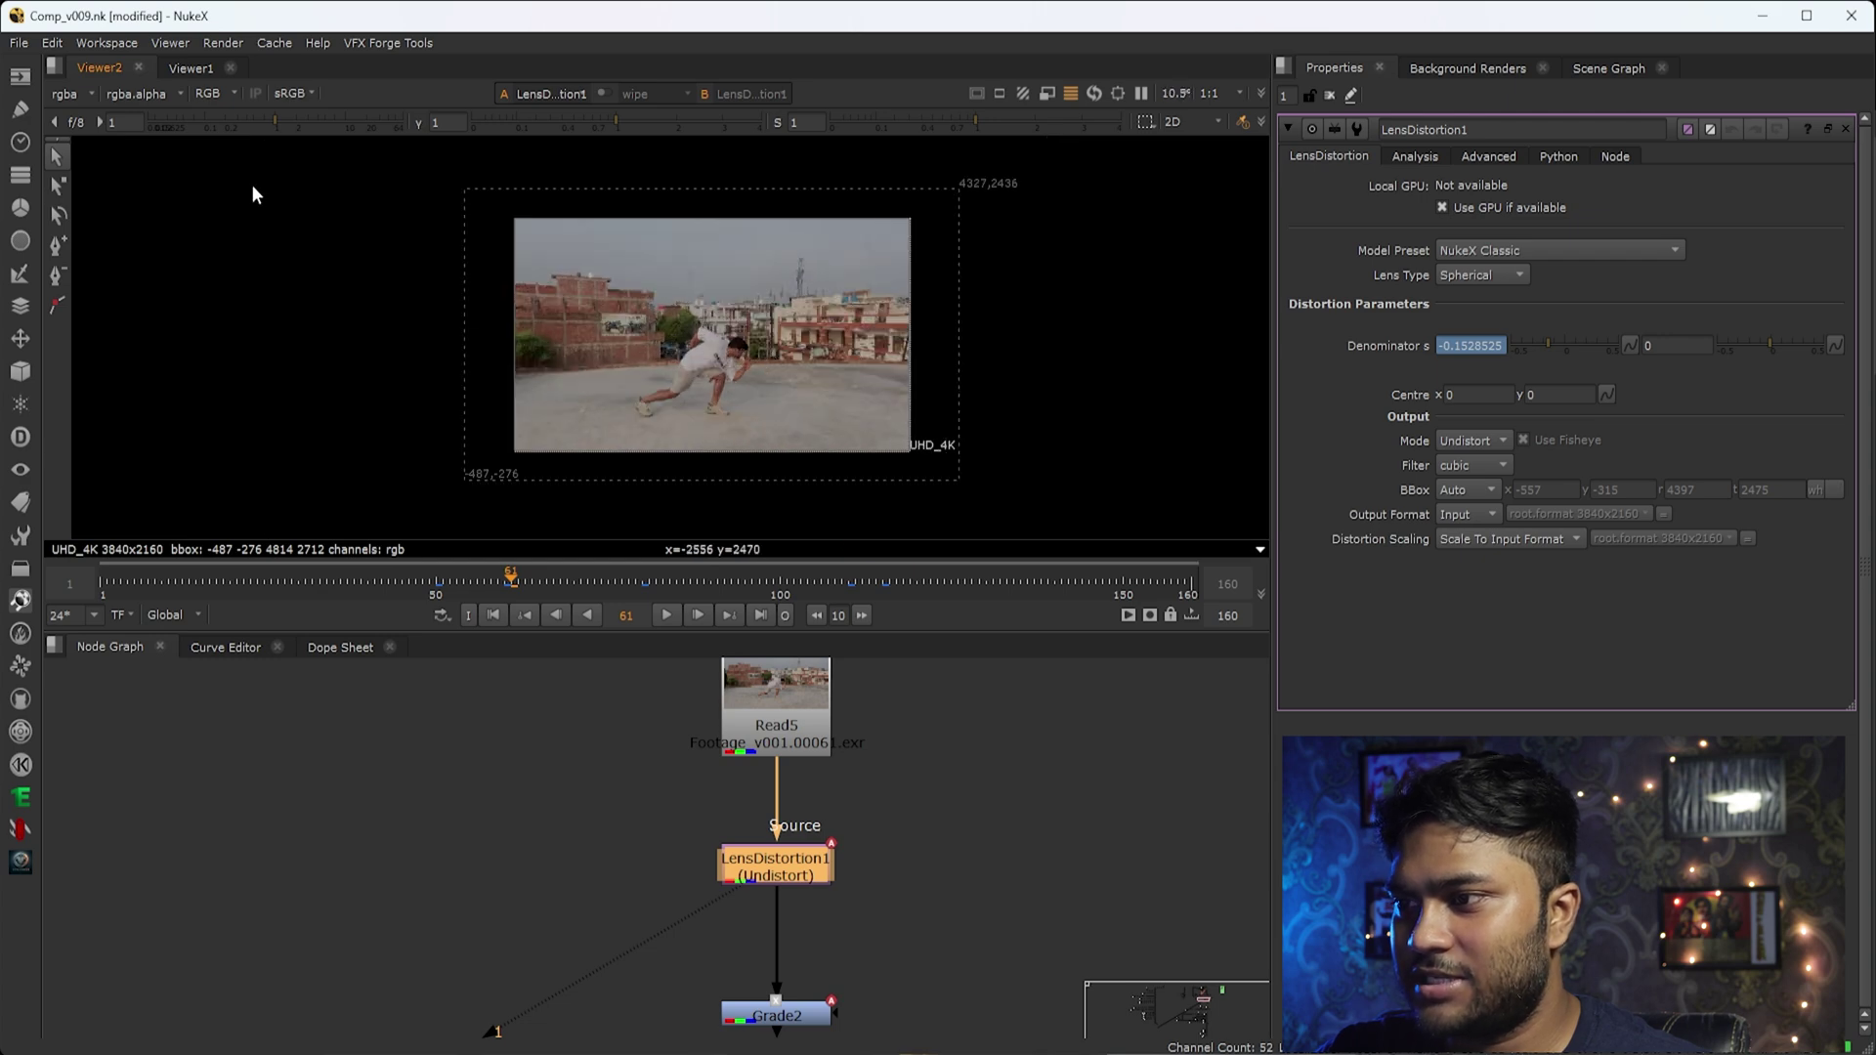
scroll(899, 365, "up", 7)
middle_click_drag(430, 220, 1171, 307)
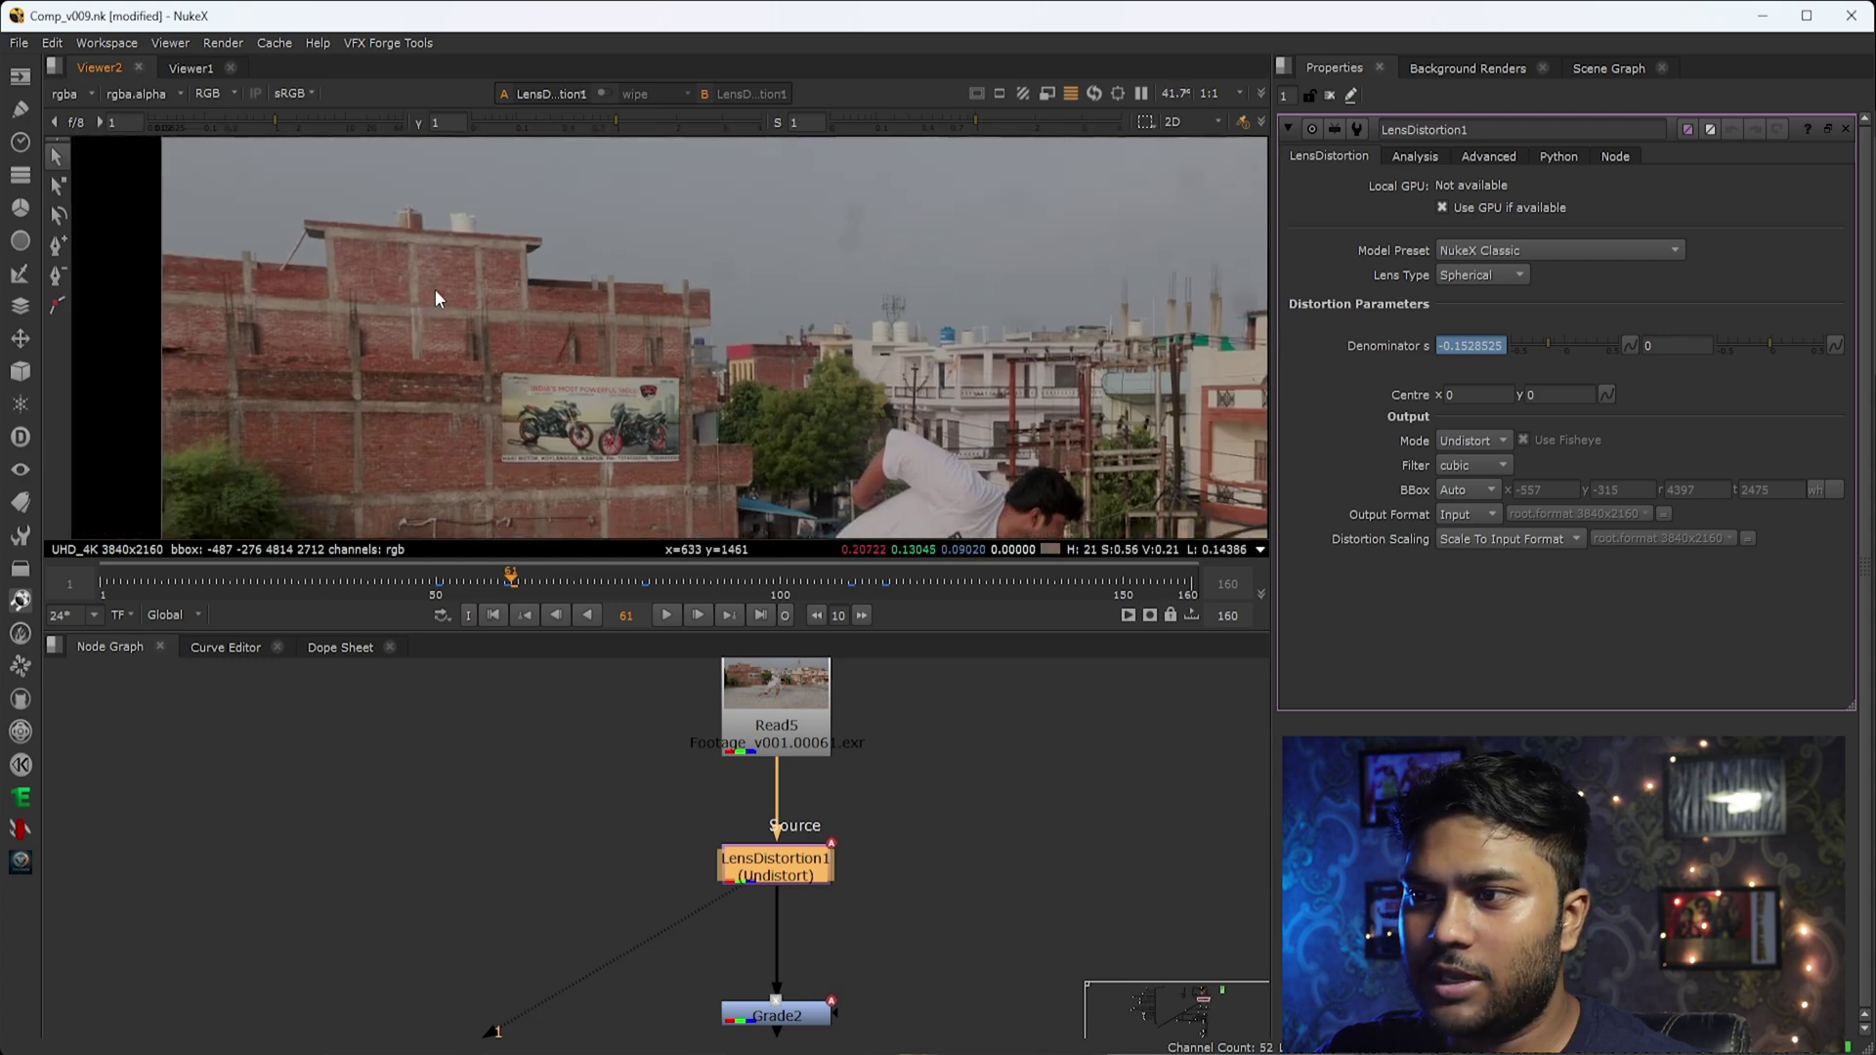
middle_click_drag(435, 290, 682, 241)
key("f")
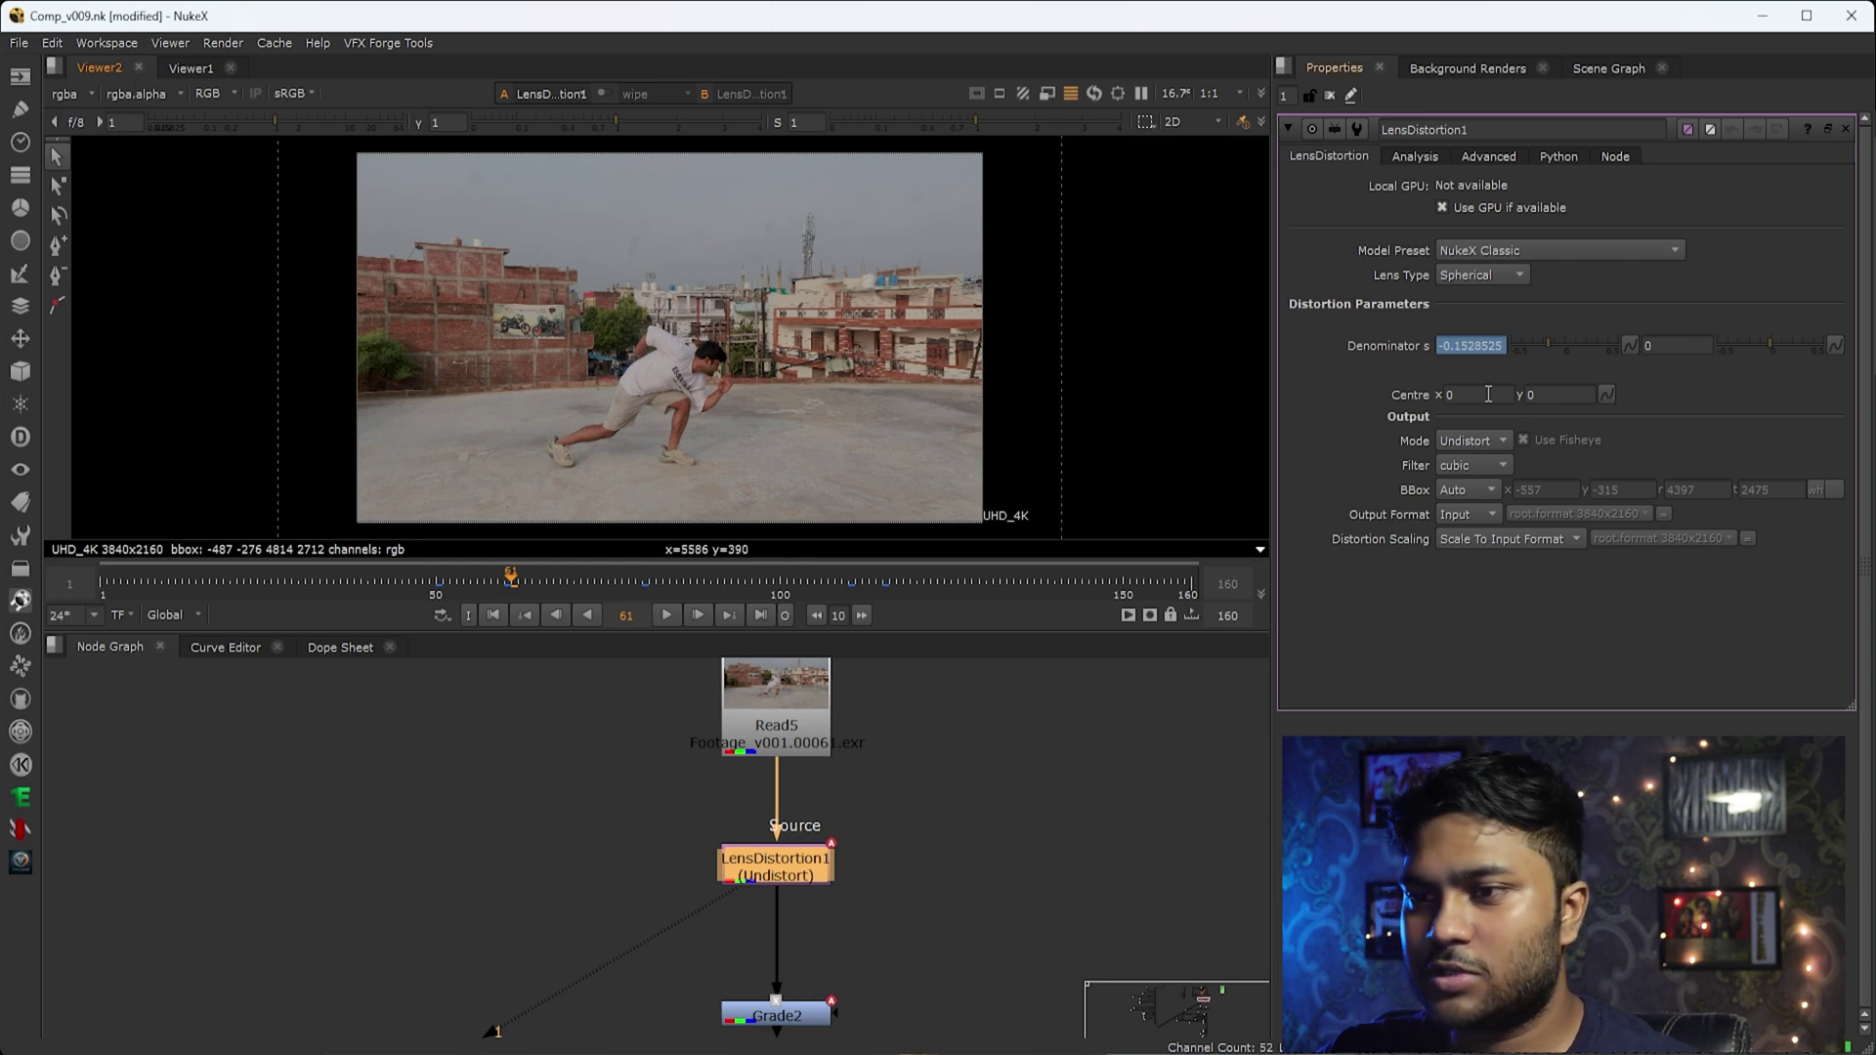
Step back to frame 58 to watch the animated denominator and check its animation options without changing them.
key("Left")
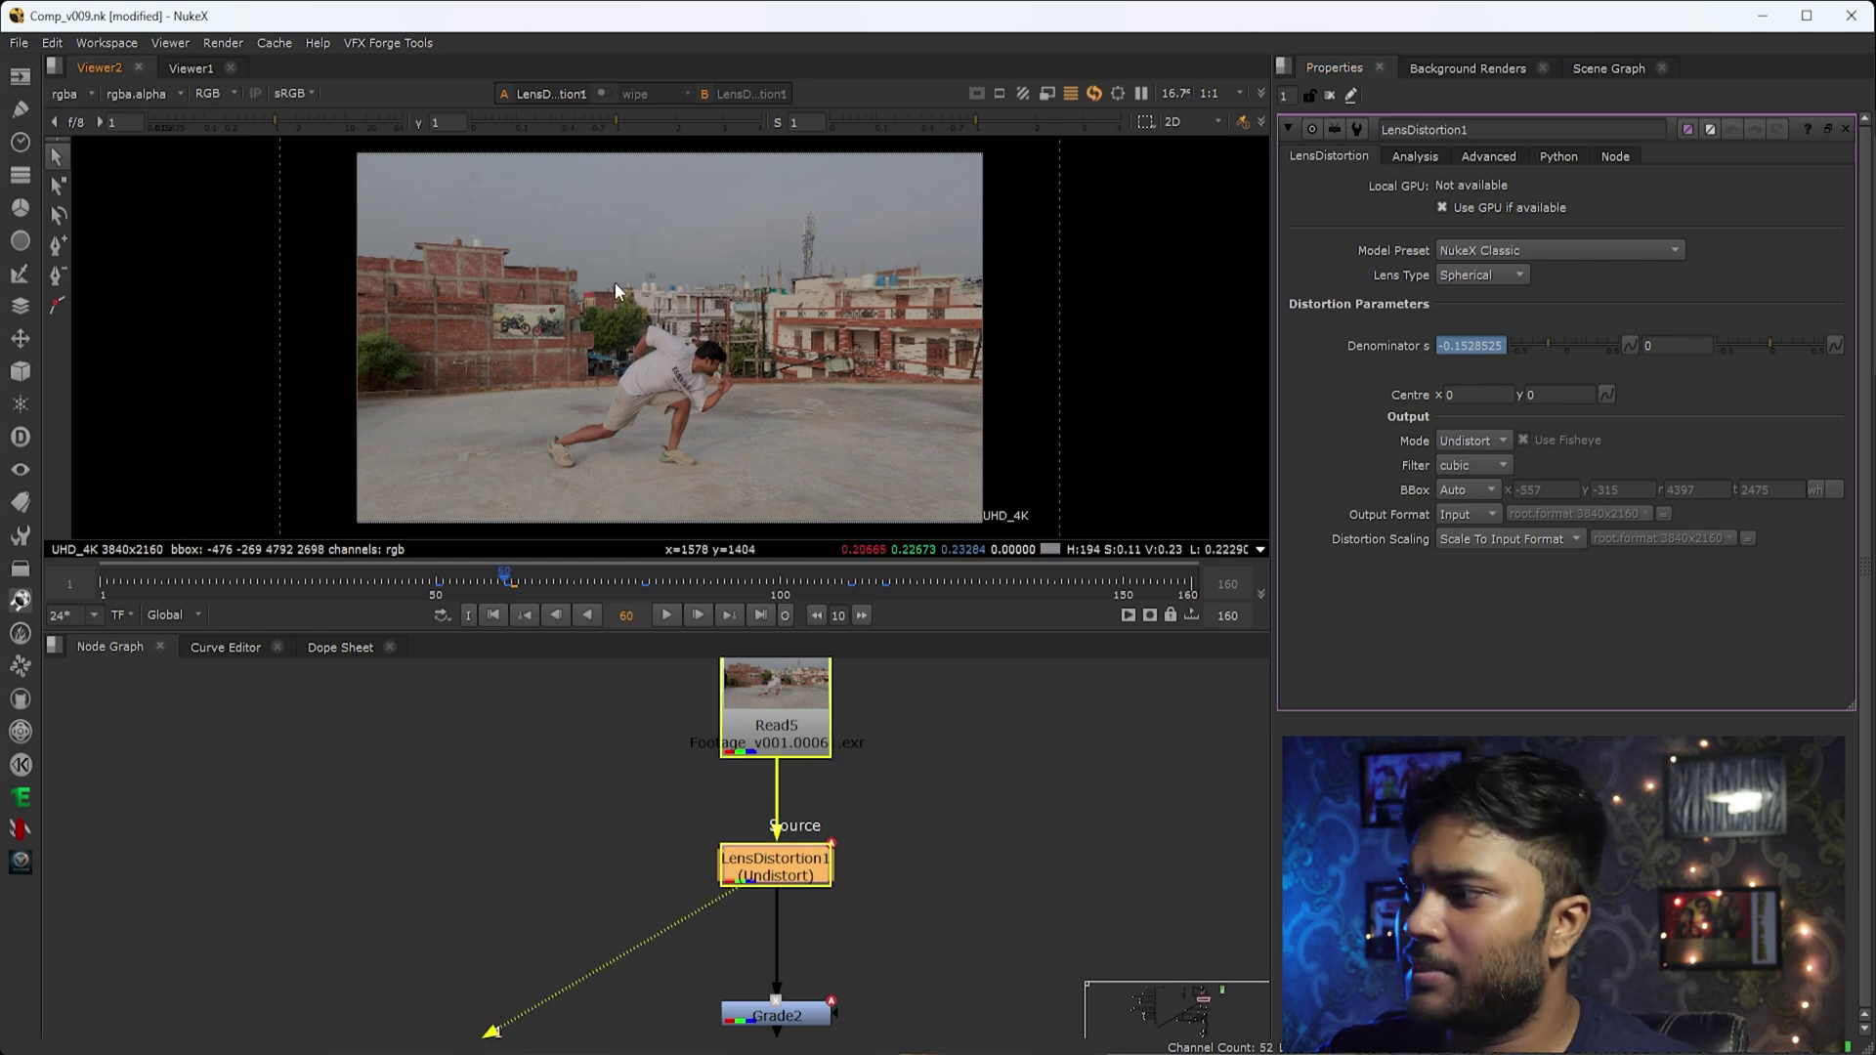
key("Left")
key("Left")
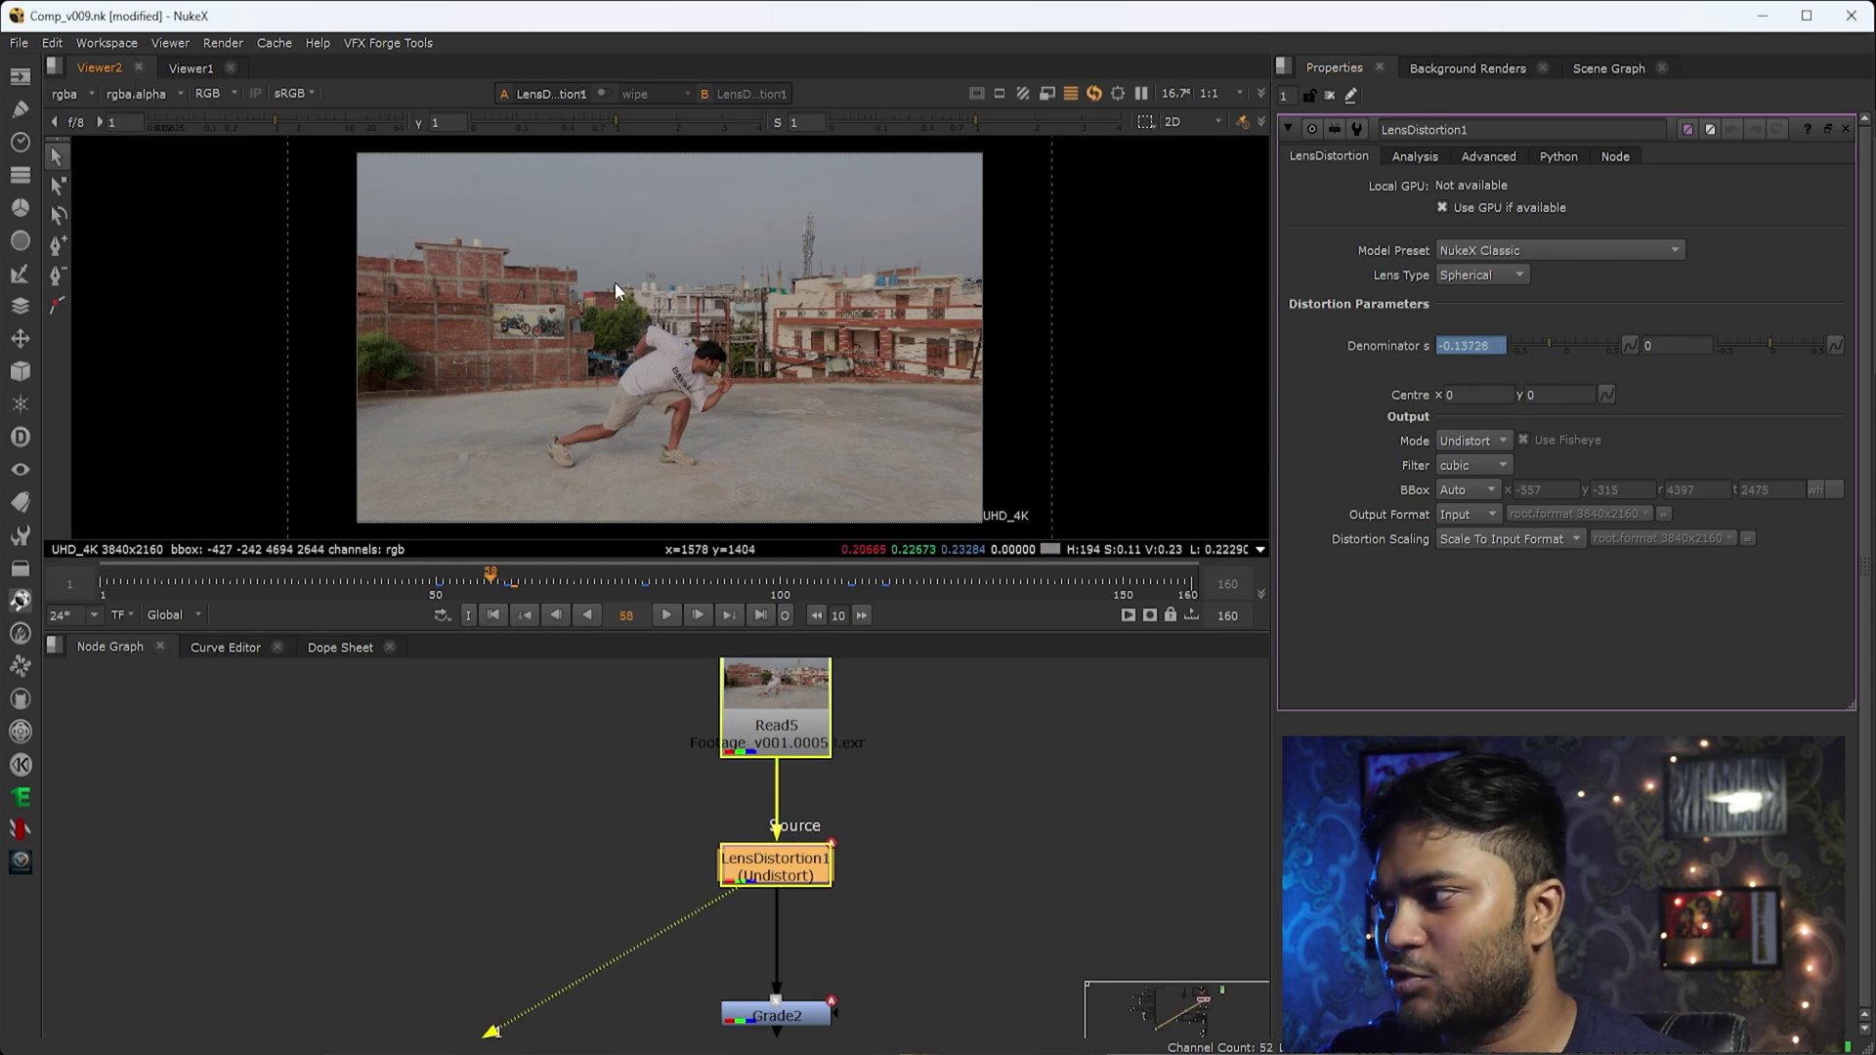
left_click(1630, 347)
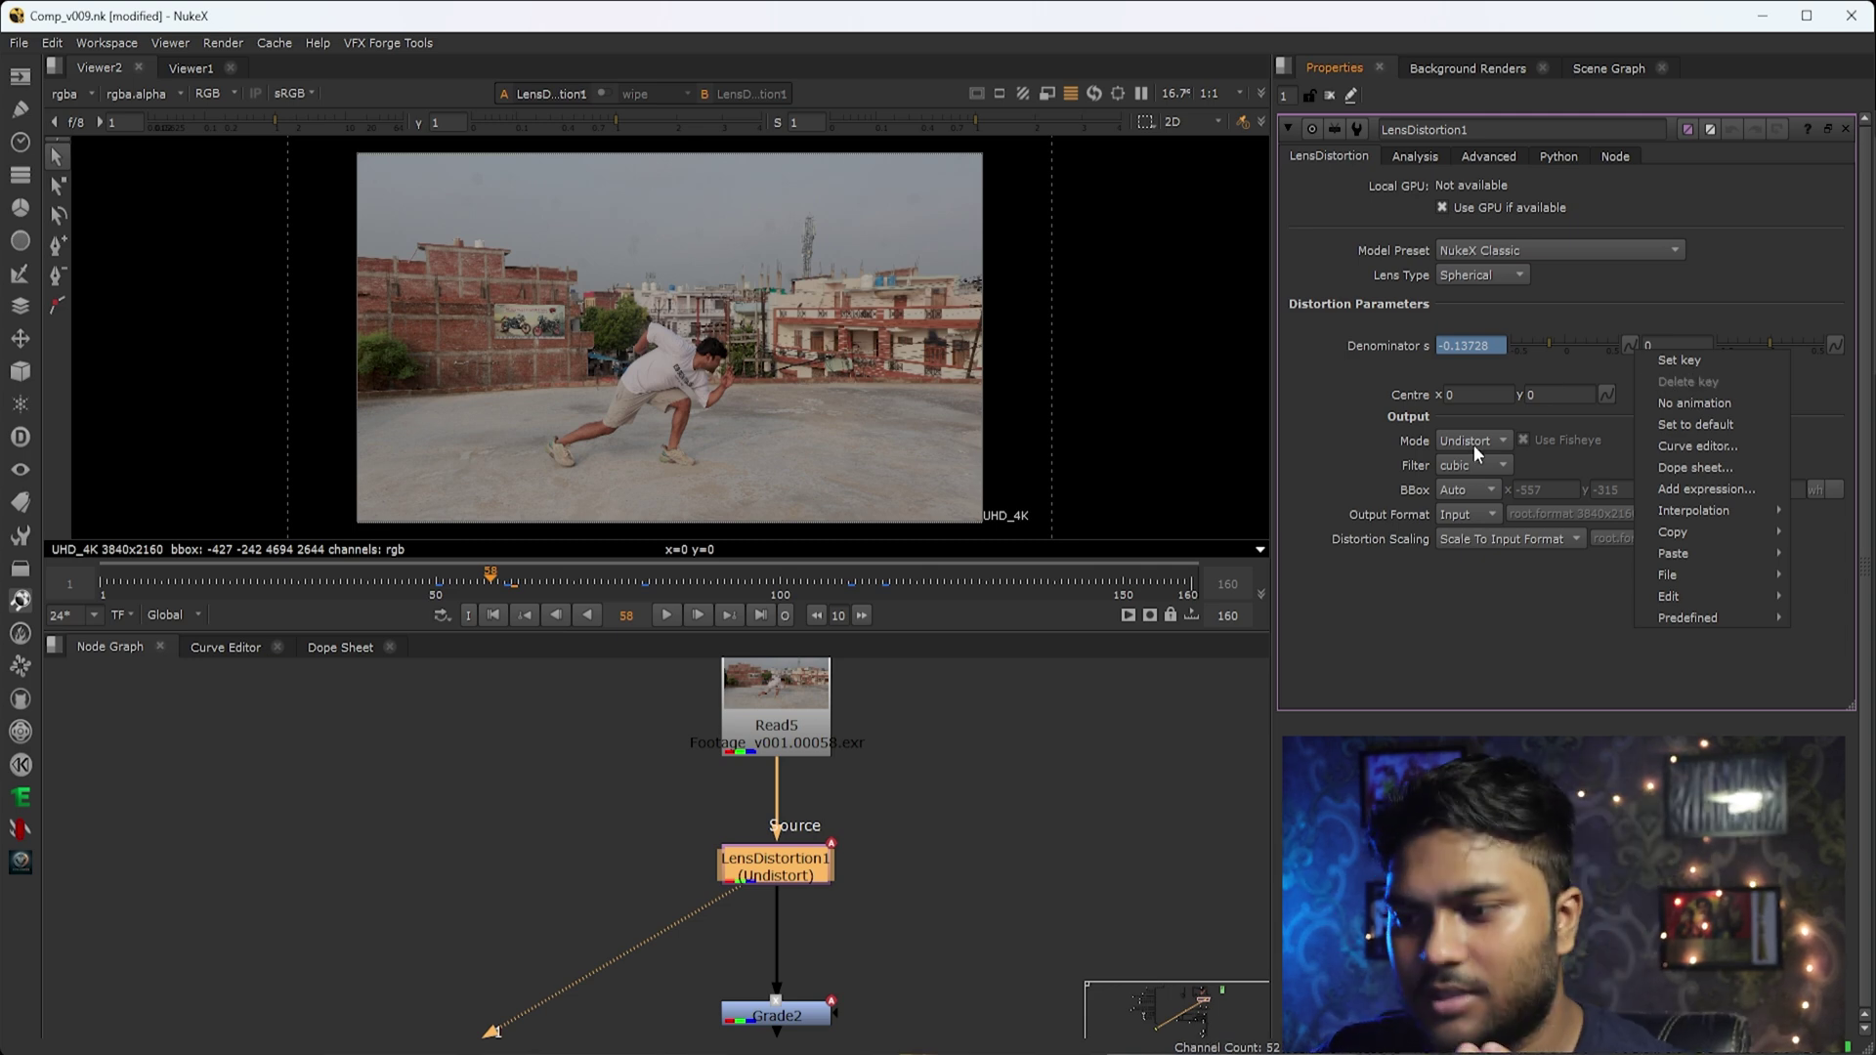
left_click(1345, 458)
View Grade2's output and open its properties to check the gain and mix.
middle_click_drag(945, 916, 953, 807)
left_click_drag(954, 810, 535, 962)
left_click_drag(1041, 812, 583, 1036)
key("1")
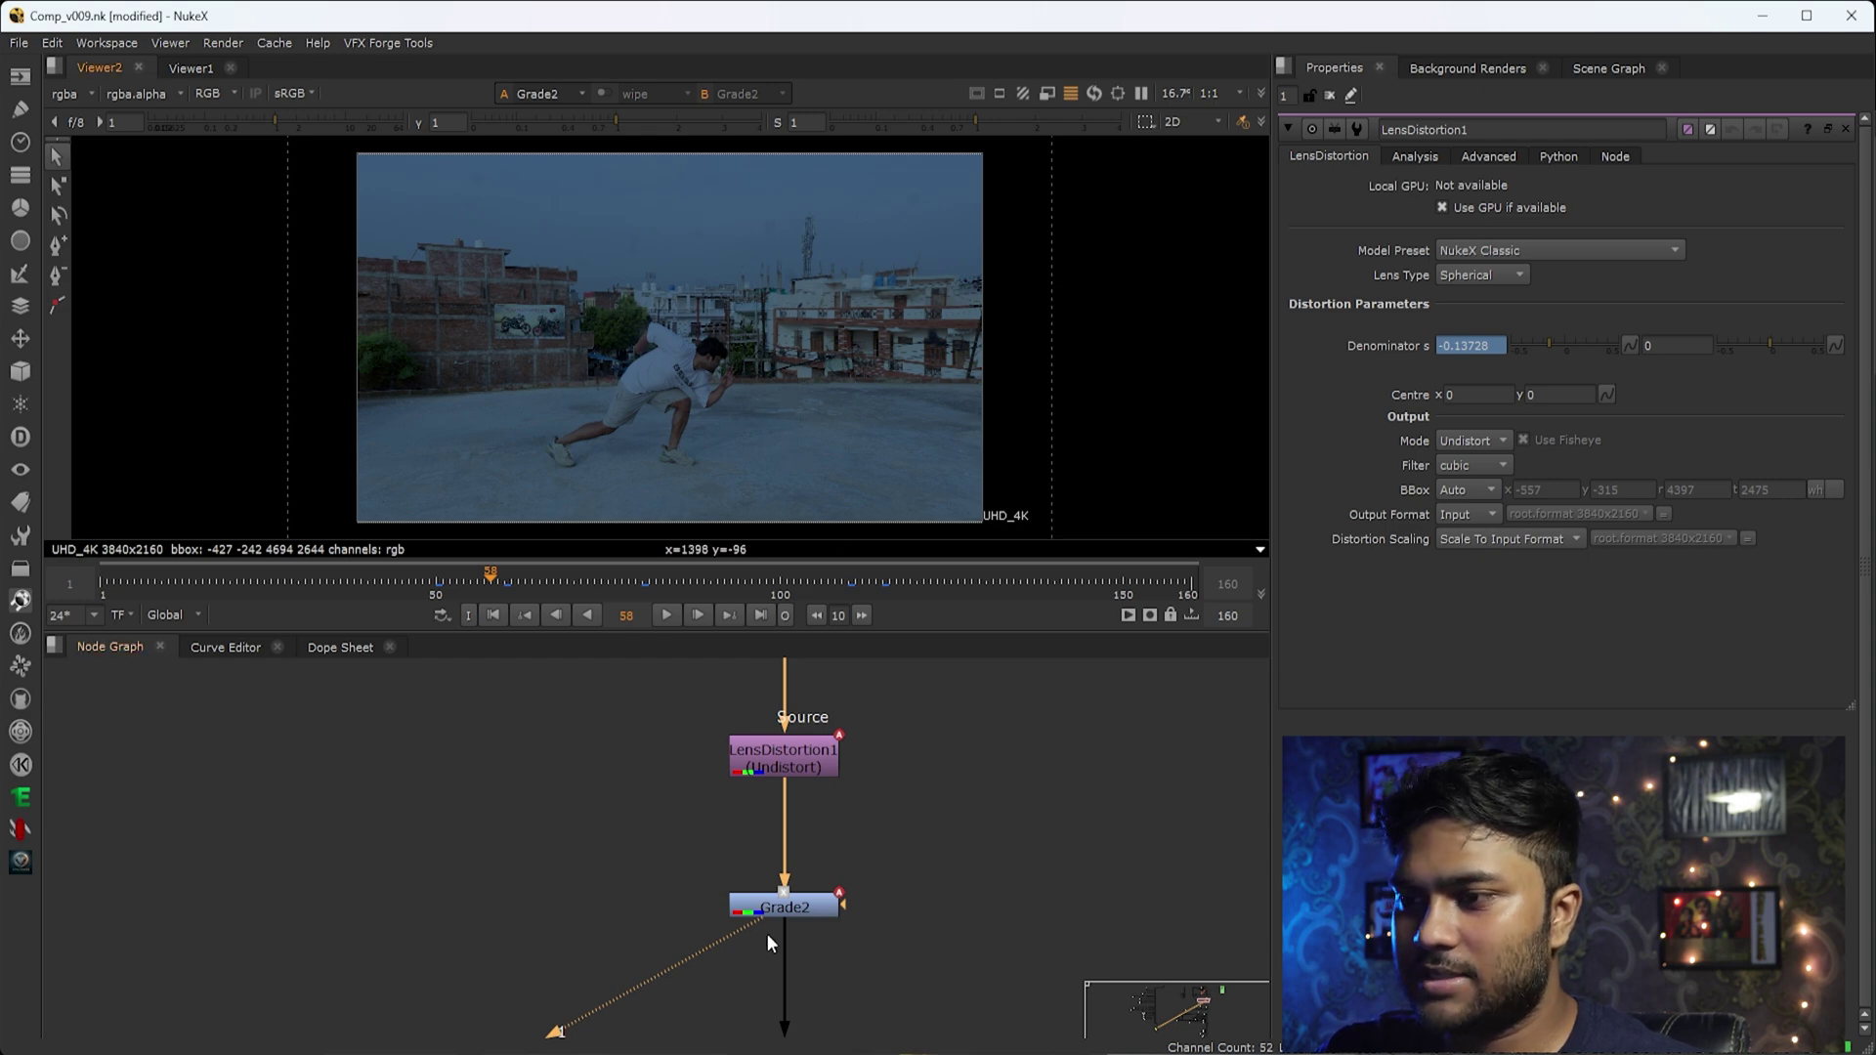
double_click(814, 906)
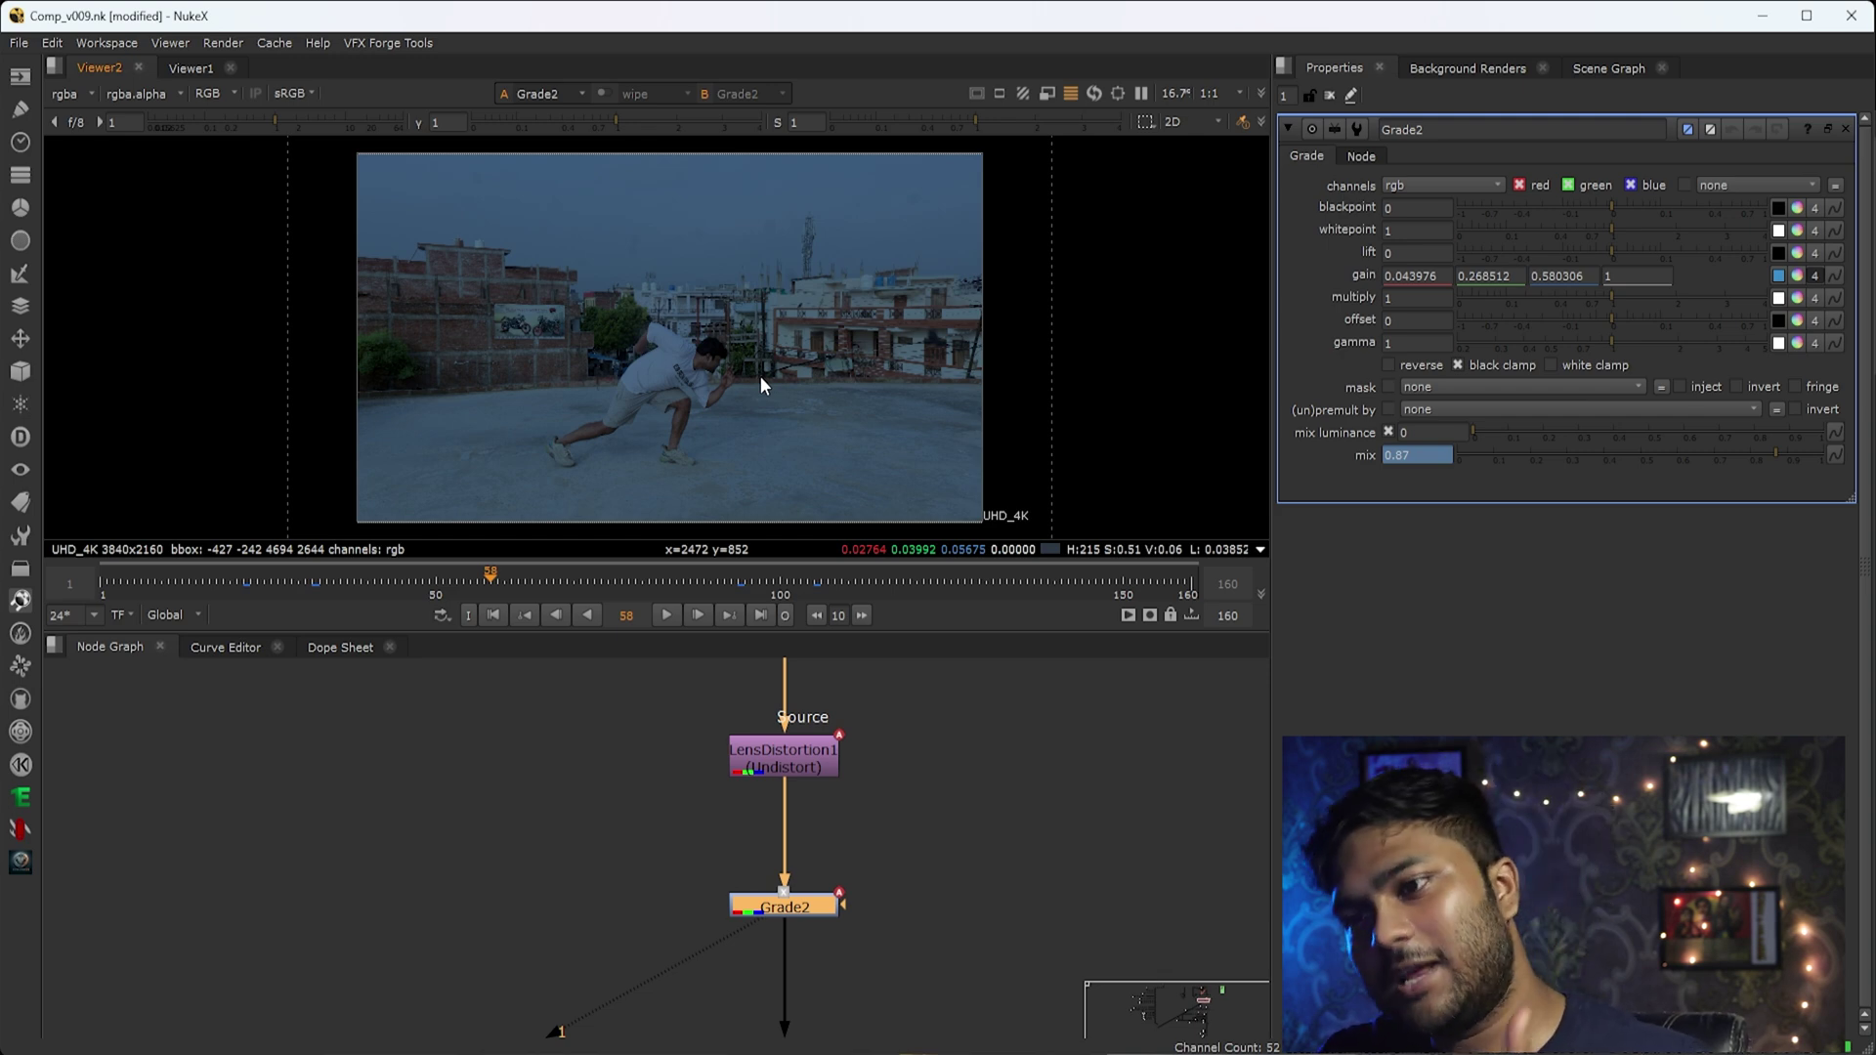
Examine Grade2's blue night look on the image and its place in the node graph.
left_click_drag(922, 223, 557, 447)
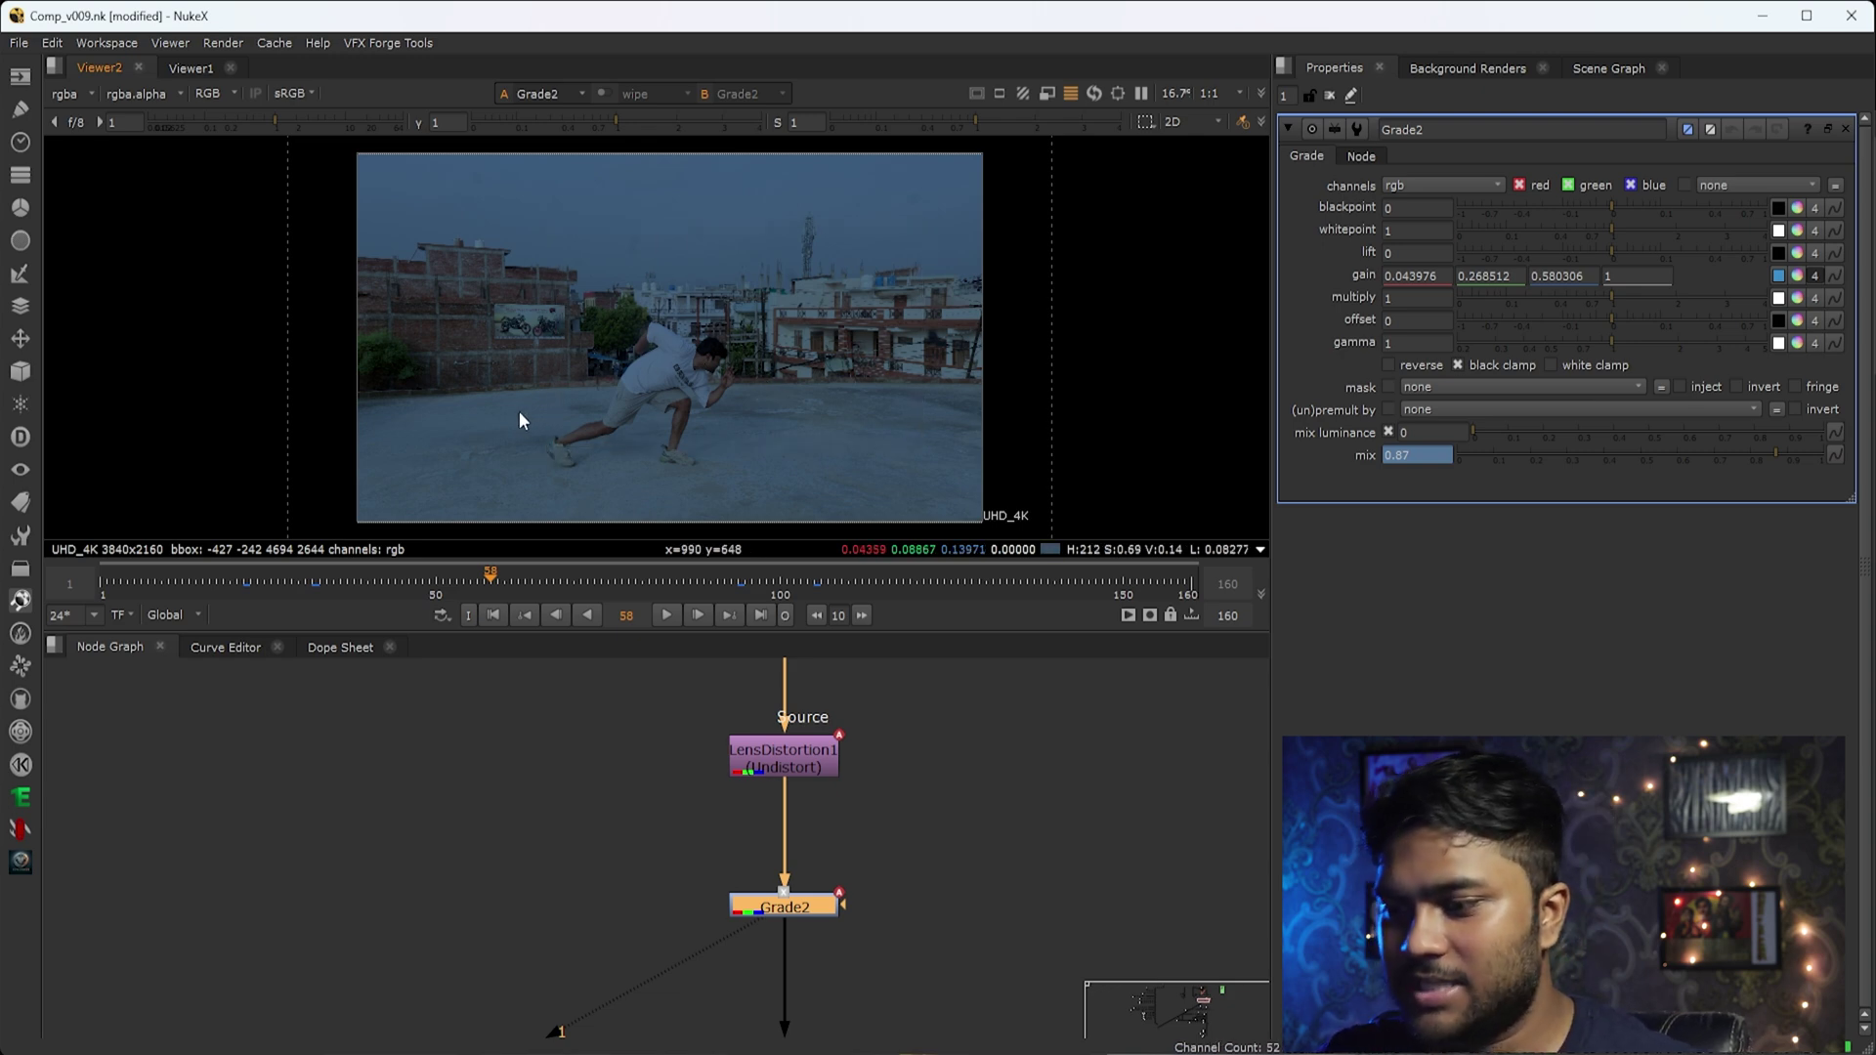
scroll(899, 897, "down", 3)
scroll(862, 901, "up", 3)
left_click_drag(971, 852, 502, 1038)
scroll(676, 862, "down", 5)
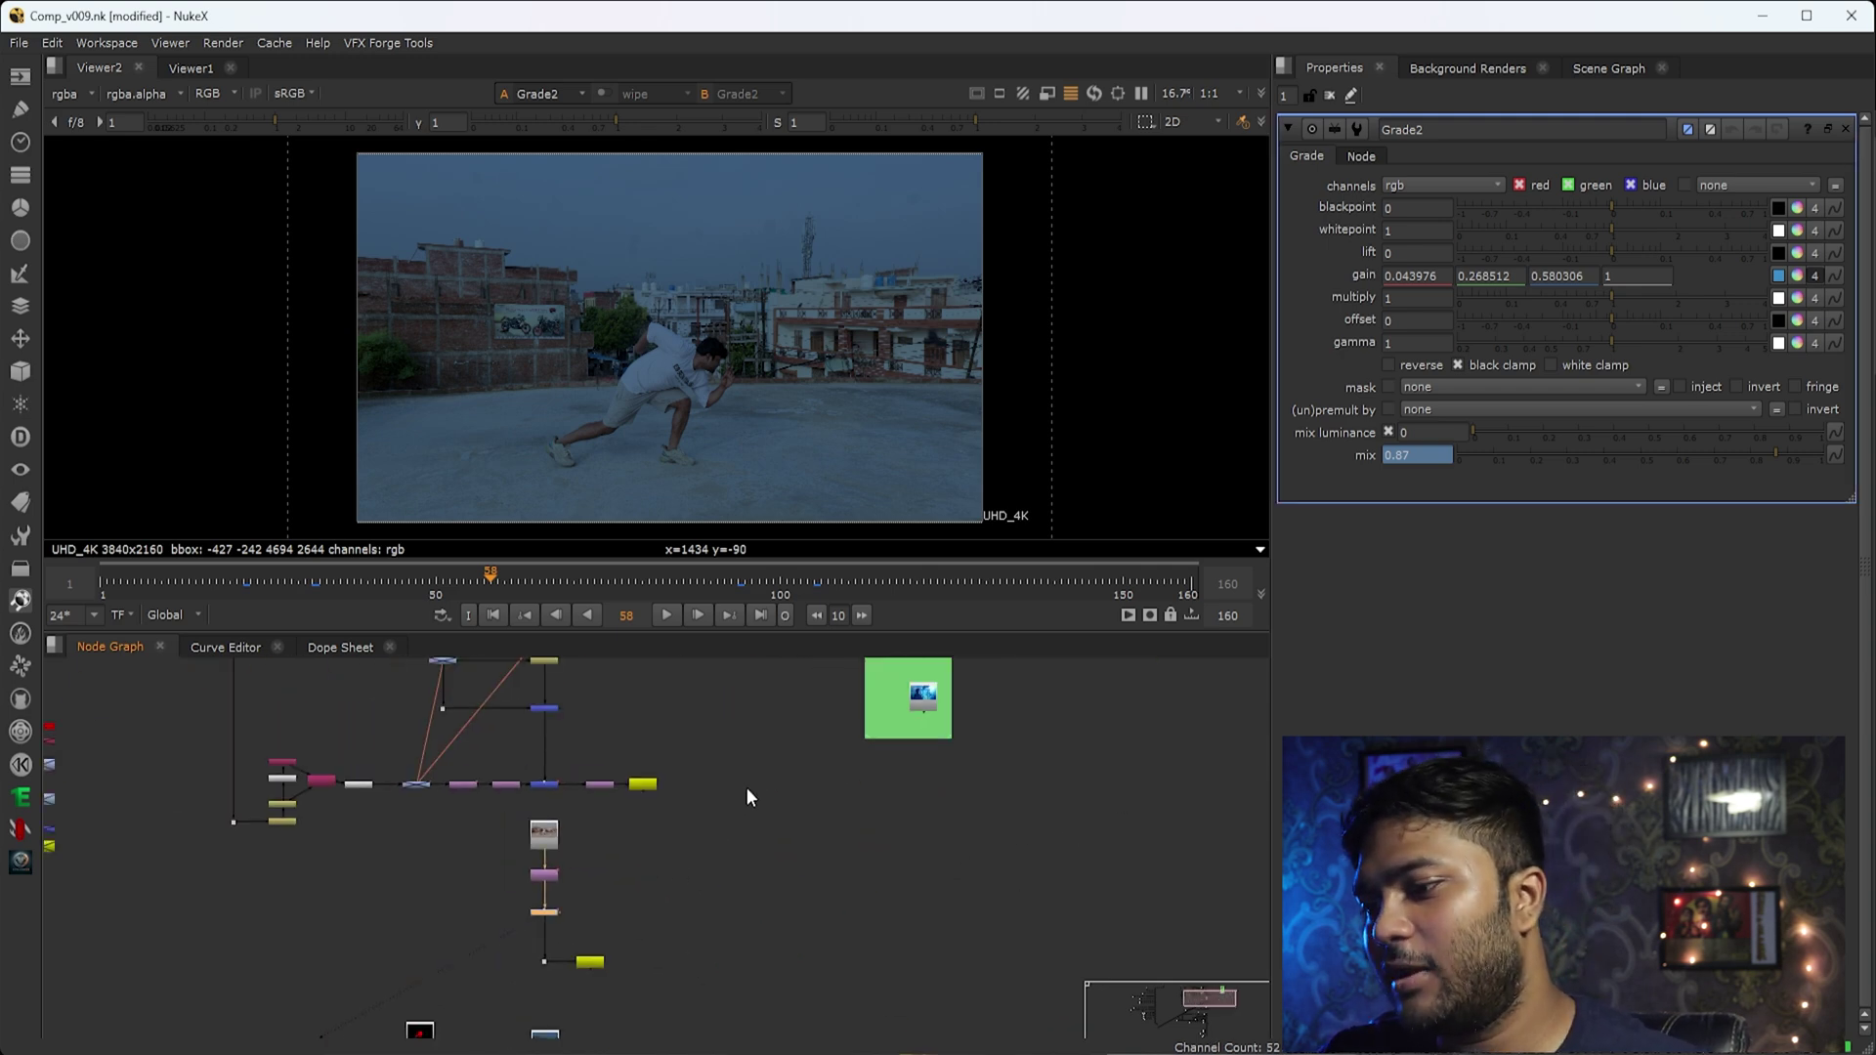
View the Read36 reference screenshot in the green backdrop and deselect it.
middle_click_drag(936, 715, 898, 780)
scroll(899, 780, "up", 5)
left_click_drag(1007, 698, 807, 860)
key("1")
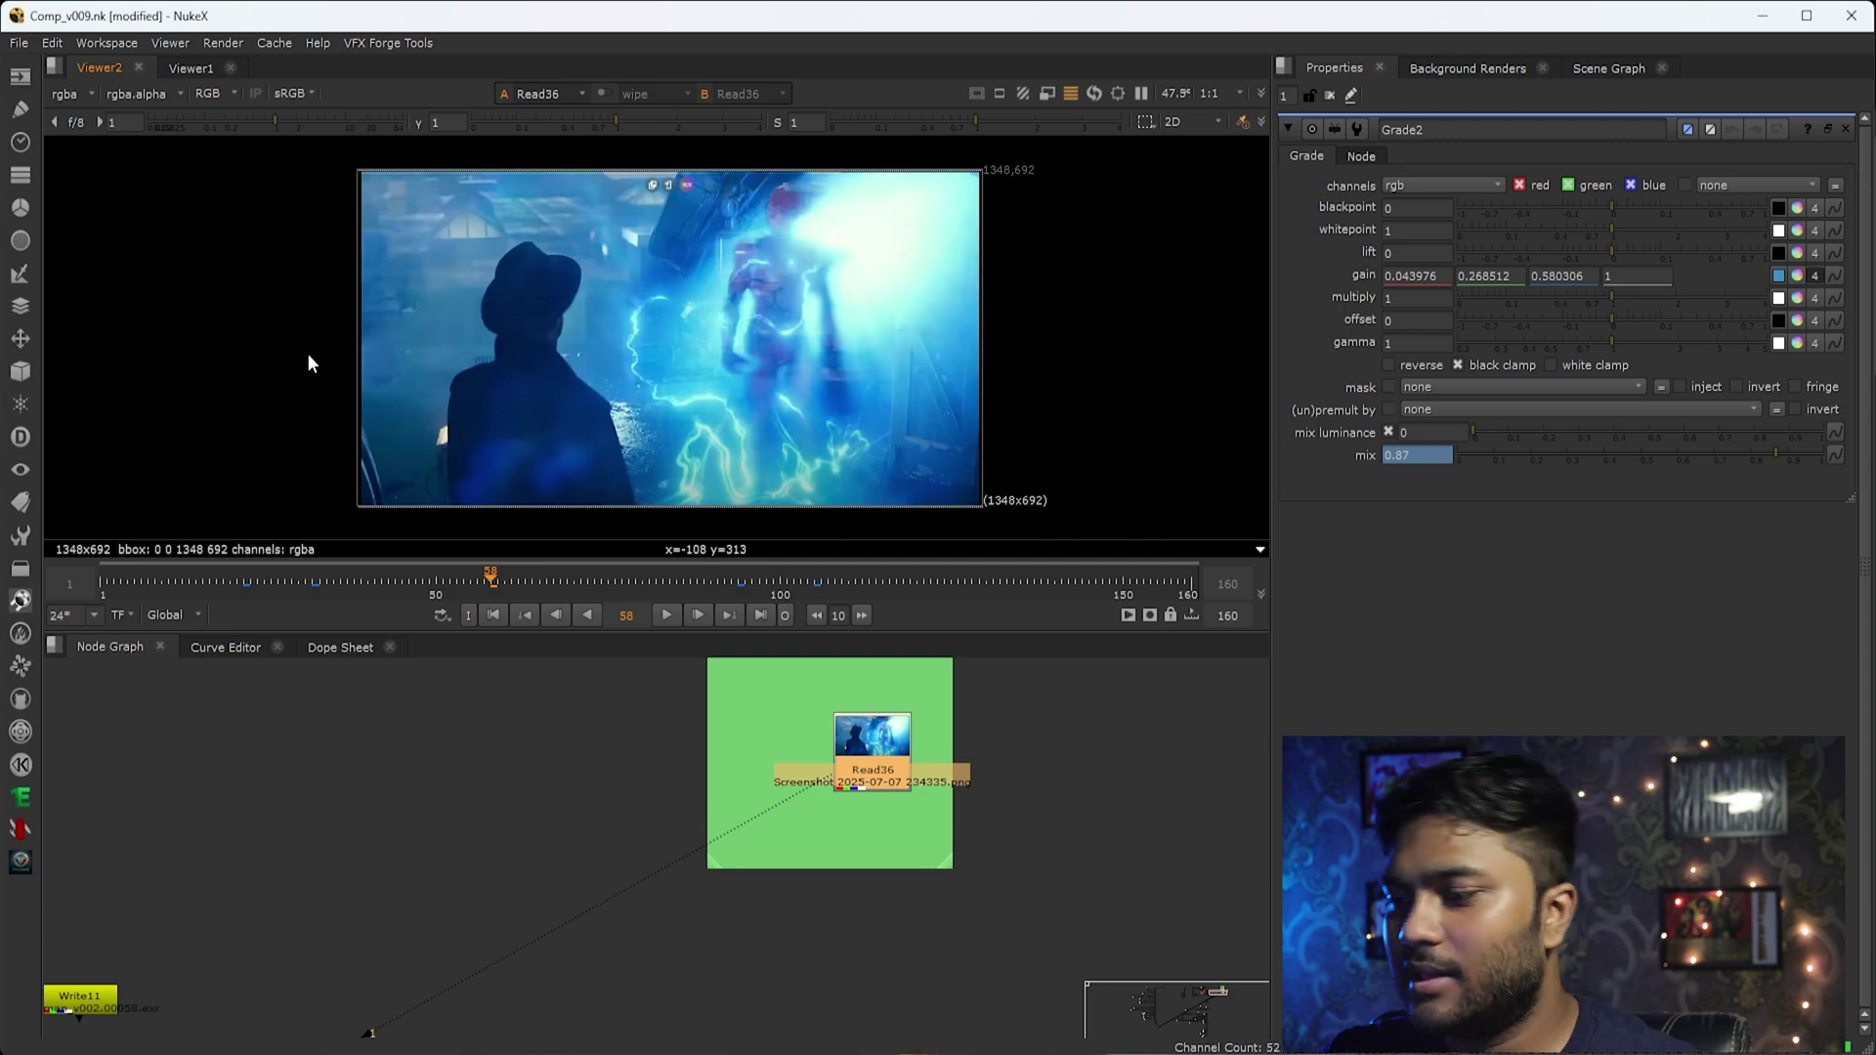
left_click_drag(1010, 707, 651, 843)
Return to the graded branch and view the output of the Dot2 node below Grade2.
scroll(571, 863, "down", 5)
middle_click_drag(316, 956, 695, 817)
scroll(693, 819, "up", 4)
middle_click_drag(664, 914, 811, 770)
scroll(809, 773, "down", 1)
left_click_drag(832, 814, 569, 989)
key("1")
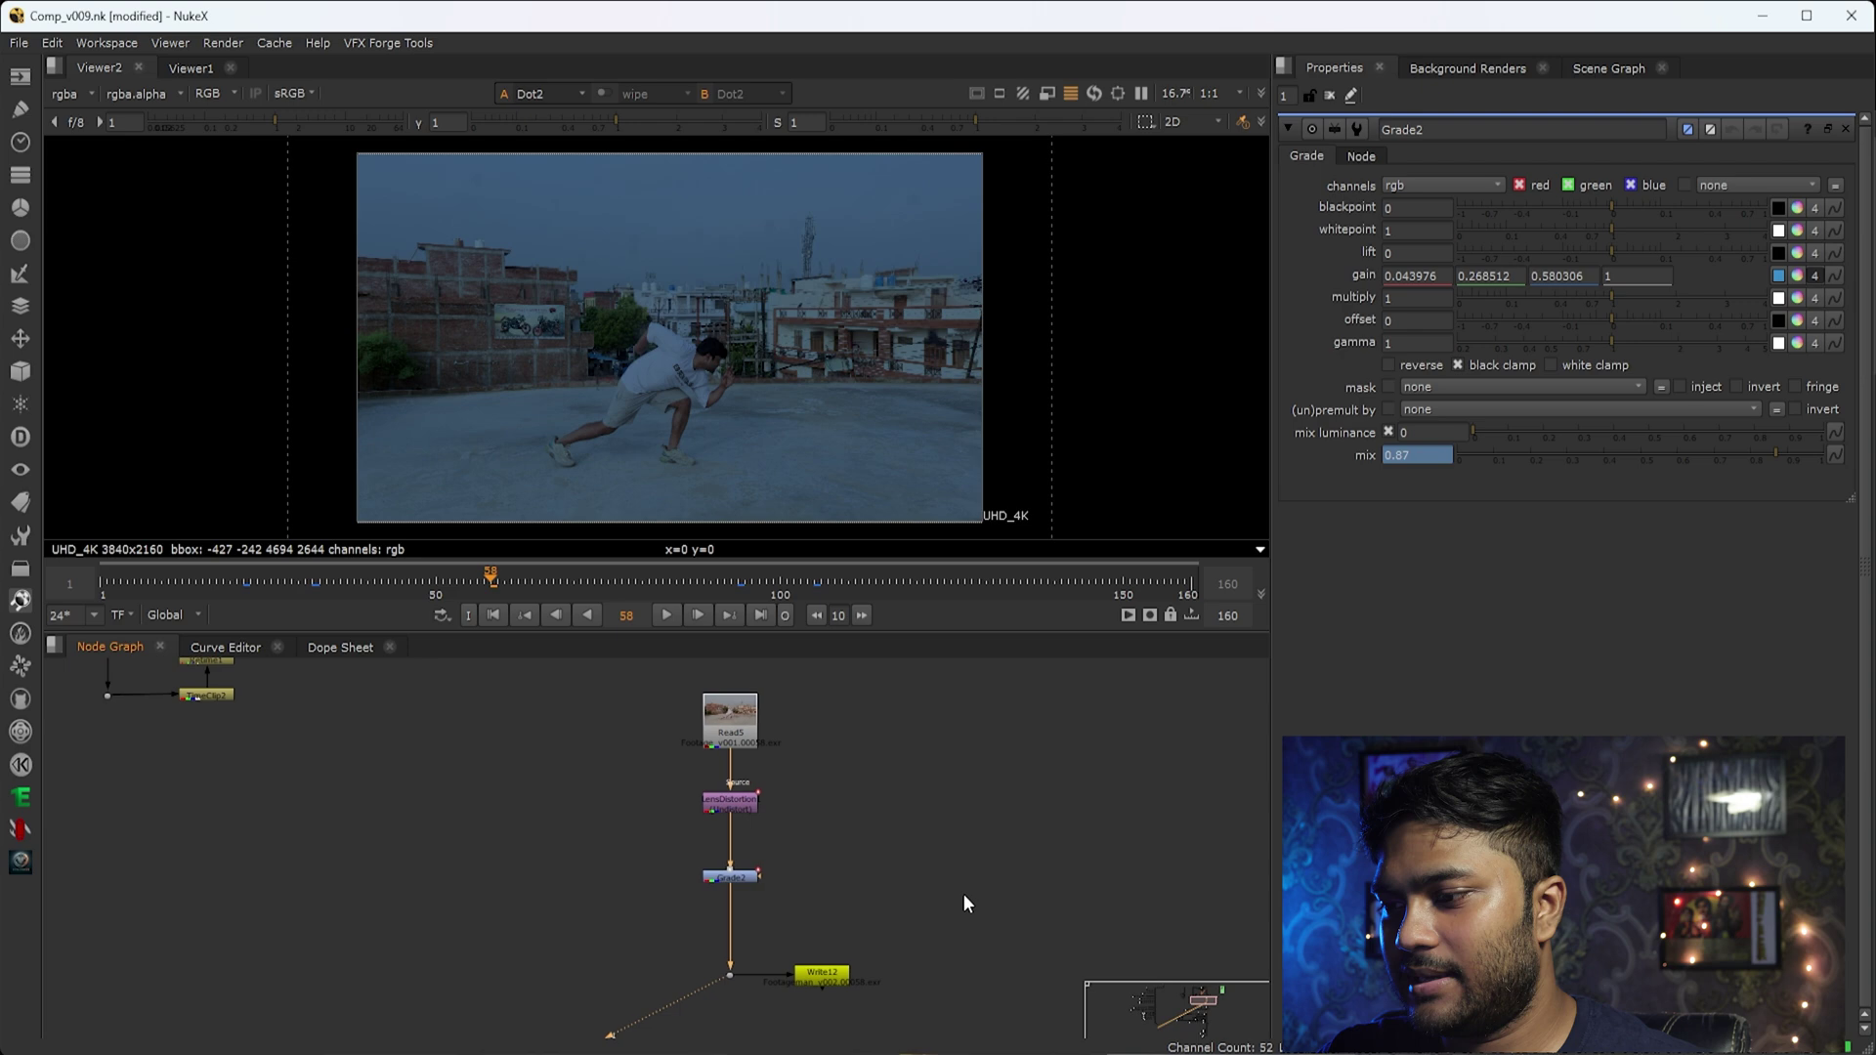
View the Read36 reference screenshot again and sample a region of its colours.
scroll(964, 901, "down", 3)
middle_click_drag(963, 900, 606, 989)
scroll(910, 719, "up", 3)
double_click(928, 731)
key("1")
left_click_drag(616, 259, 648, 302, "ctrl+shift")
View Grade2's output with the sampled region and open its properties.
middle_click_drag(398, 1024, 772, 721)
scroll(571, 842, "up", 3)
left_click_drag(713, 778, 429, 915)
key("1")
double_click(567, 843)
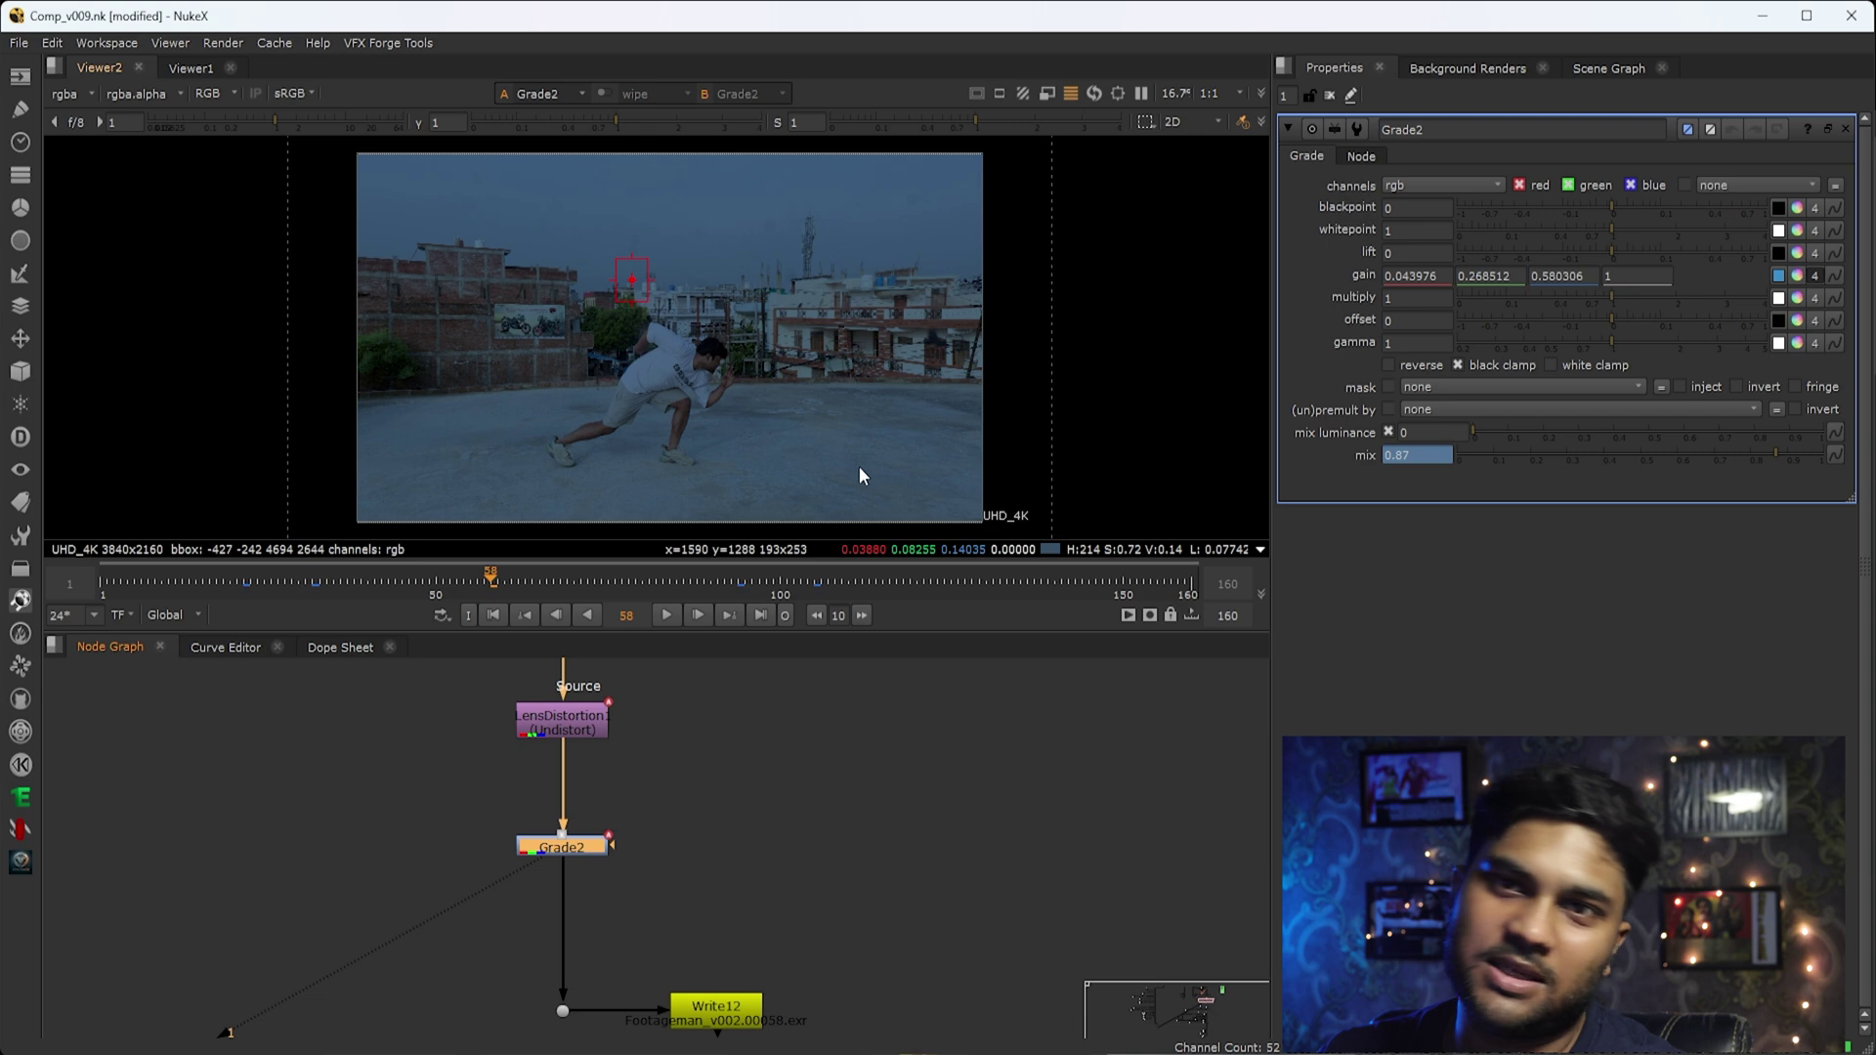
View the output of the Write12 node at the end of the graded branch.
middle_click_drag(671, 907, 685, 858)
left_click_drag(763, 737, 308, 906)
middle_click_drag(779, 967, 818, 738)
left_click_drag(925, 708, 700, 824)
key("1")
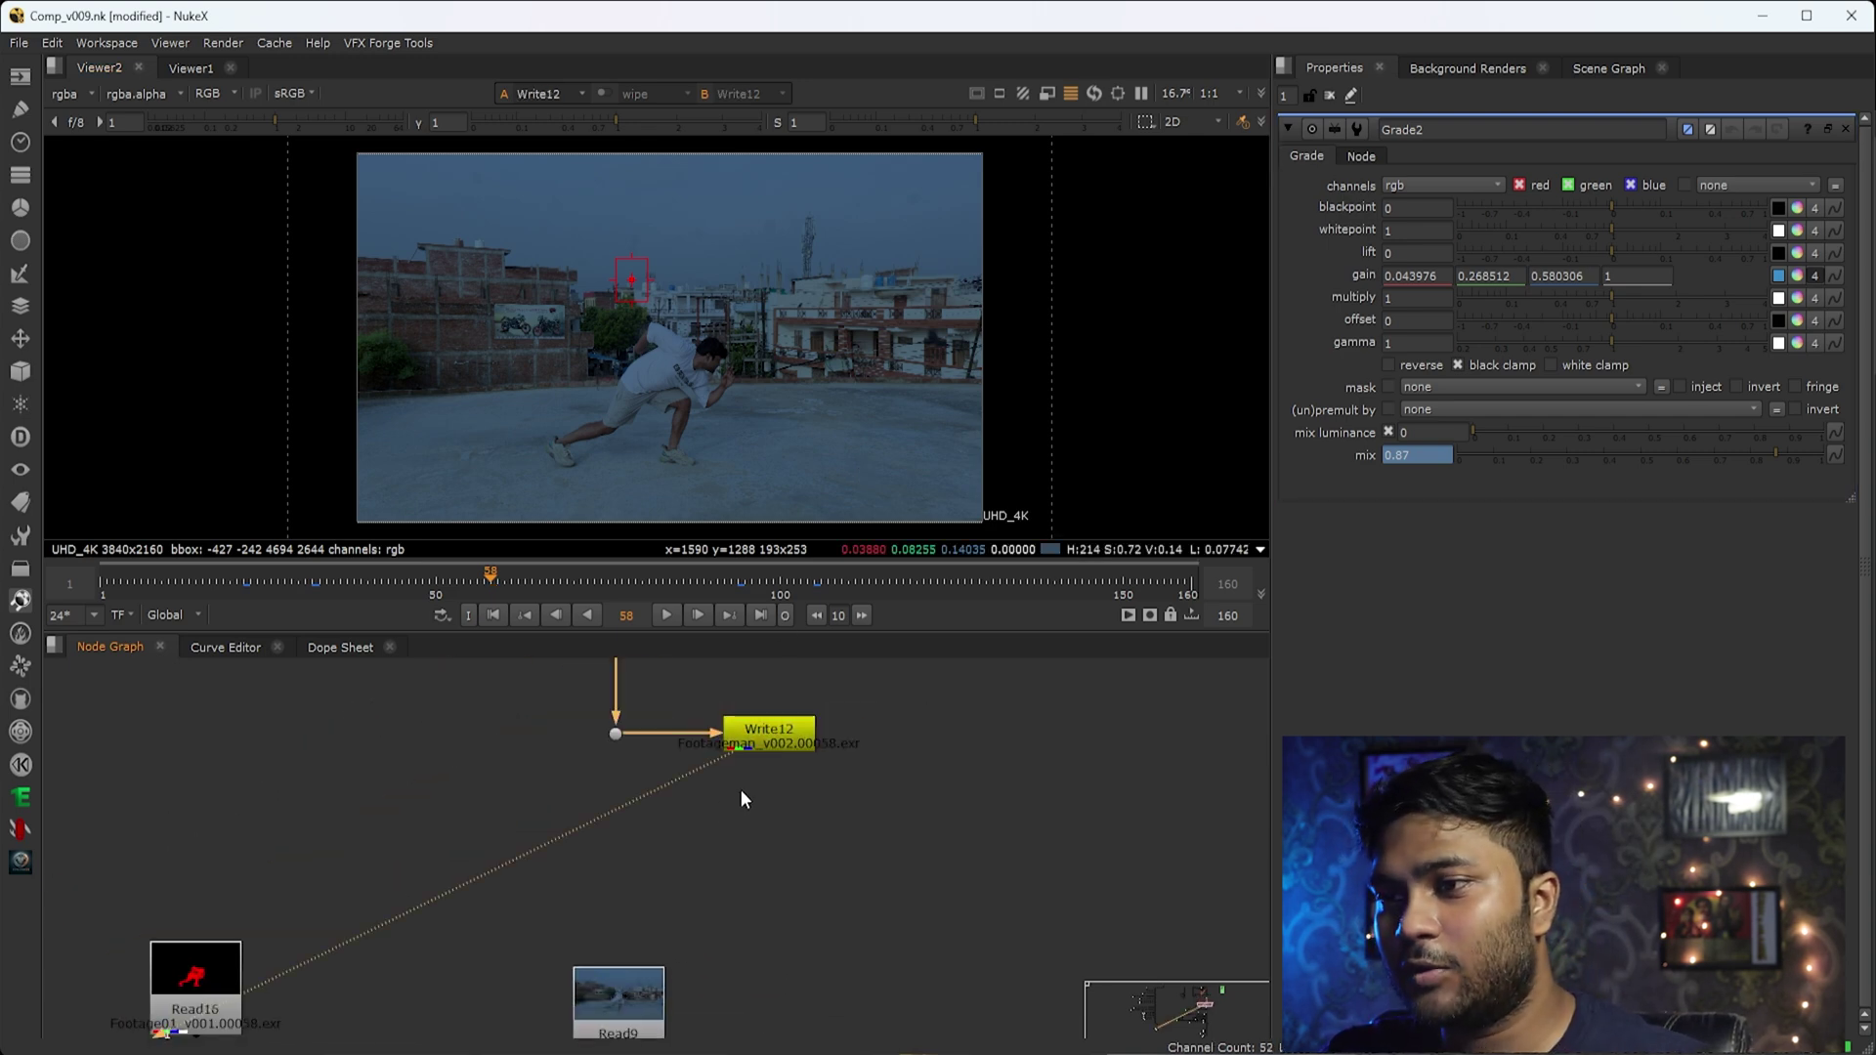
Select Write12 and check the render file name on the node.
middle_click_drag(758, 729, 747, 853)
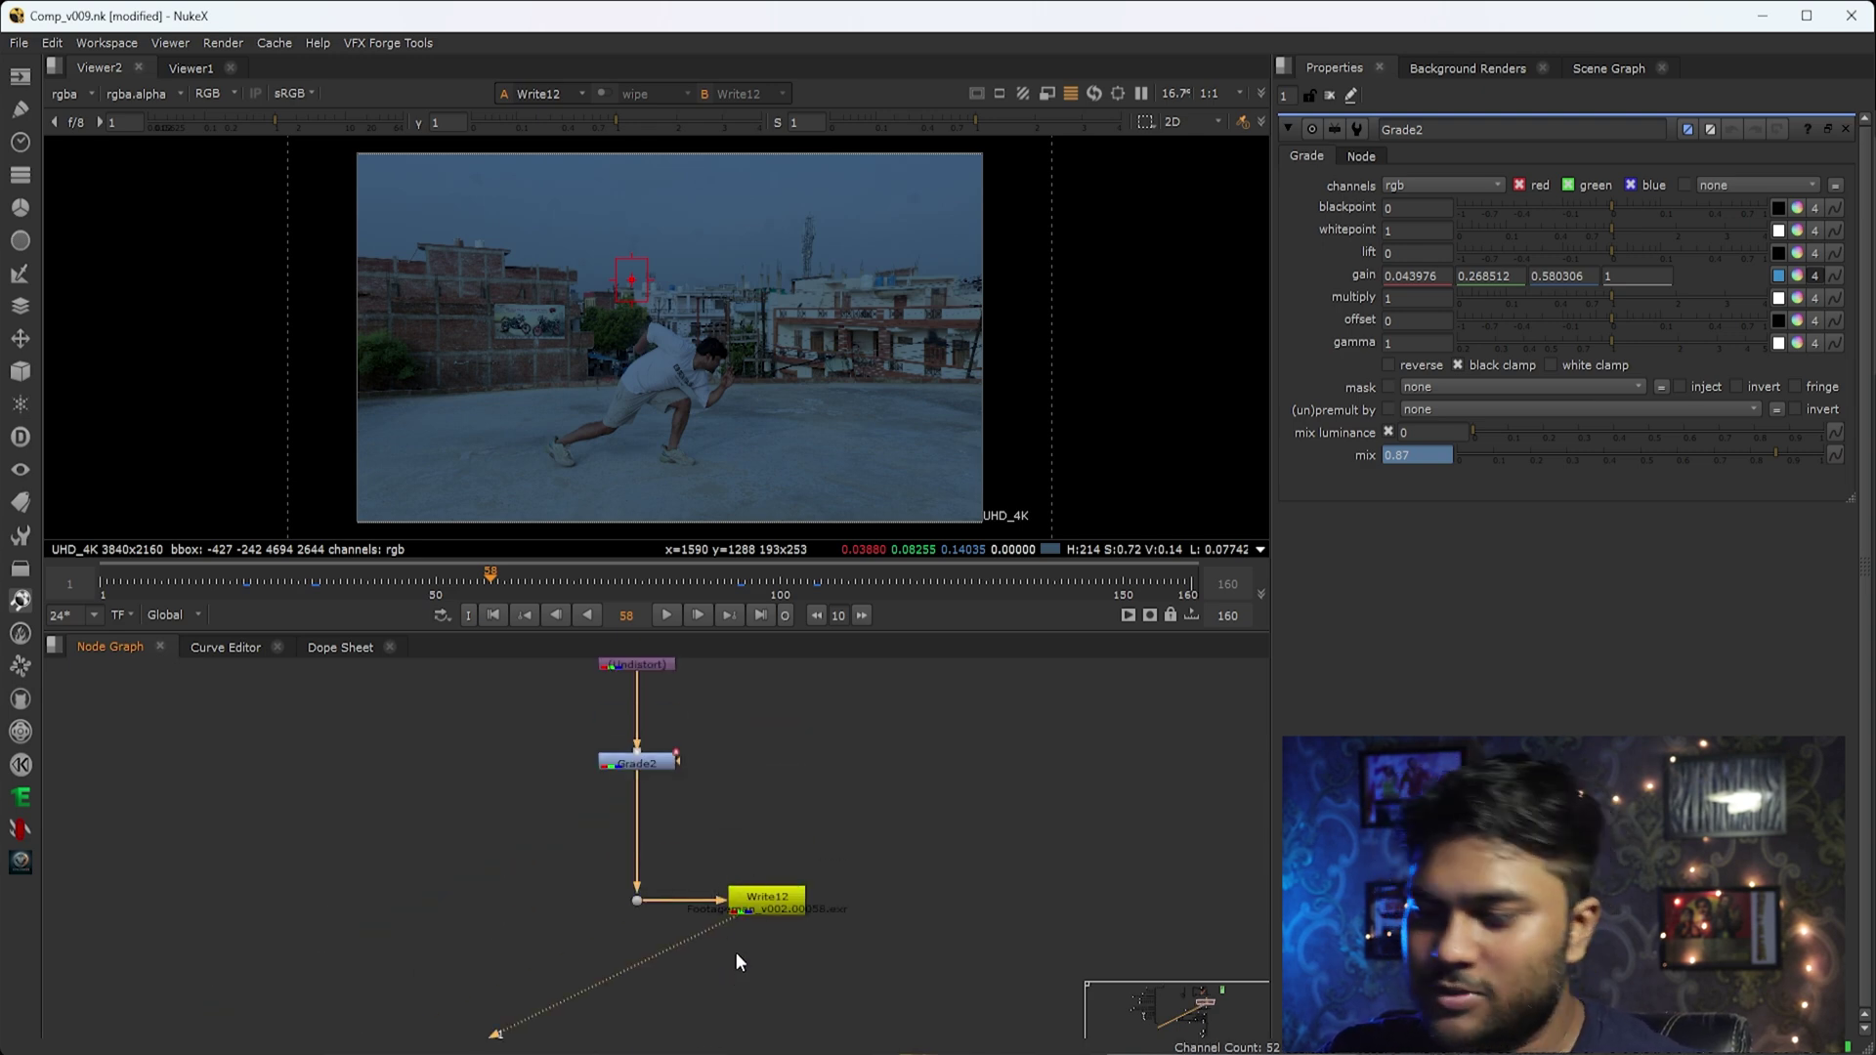
scroll(772, 901, "up", 3)
left_click_drag(908, 777, 631, 1010)
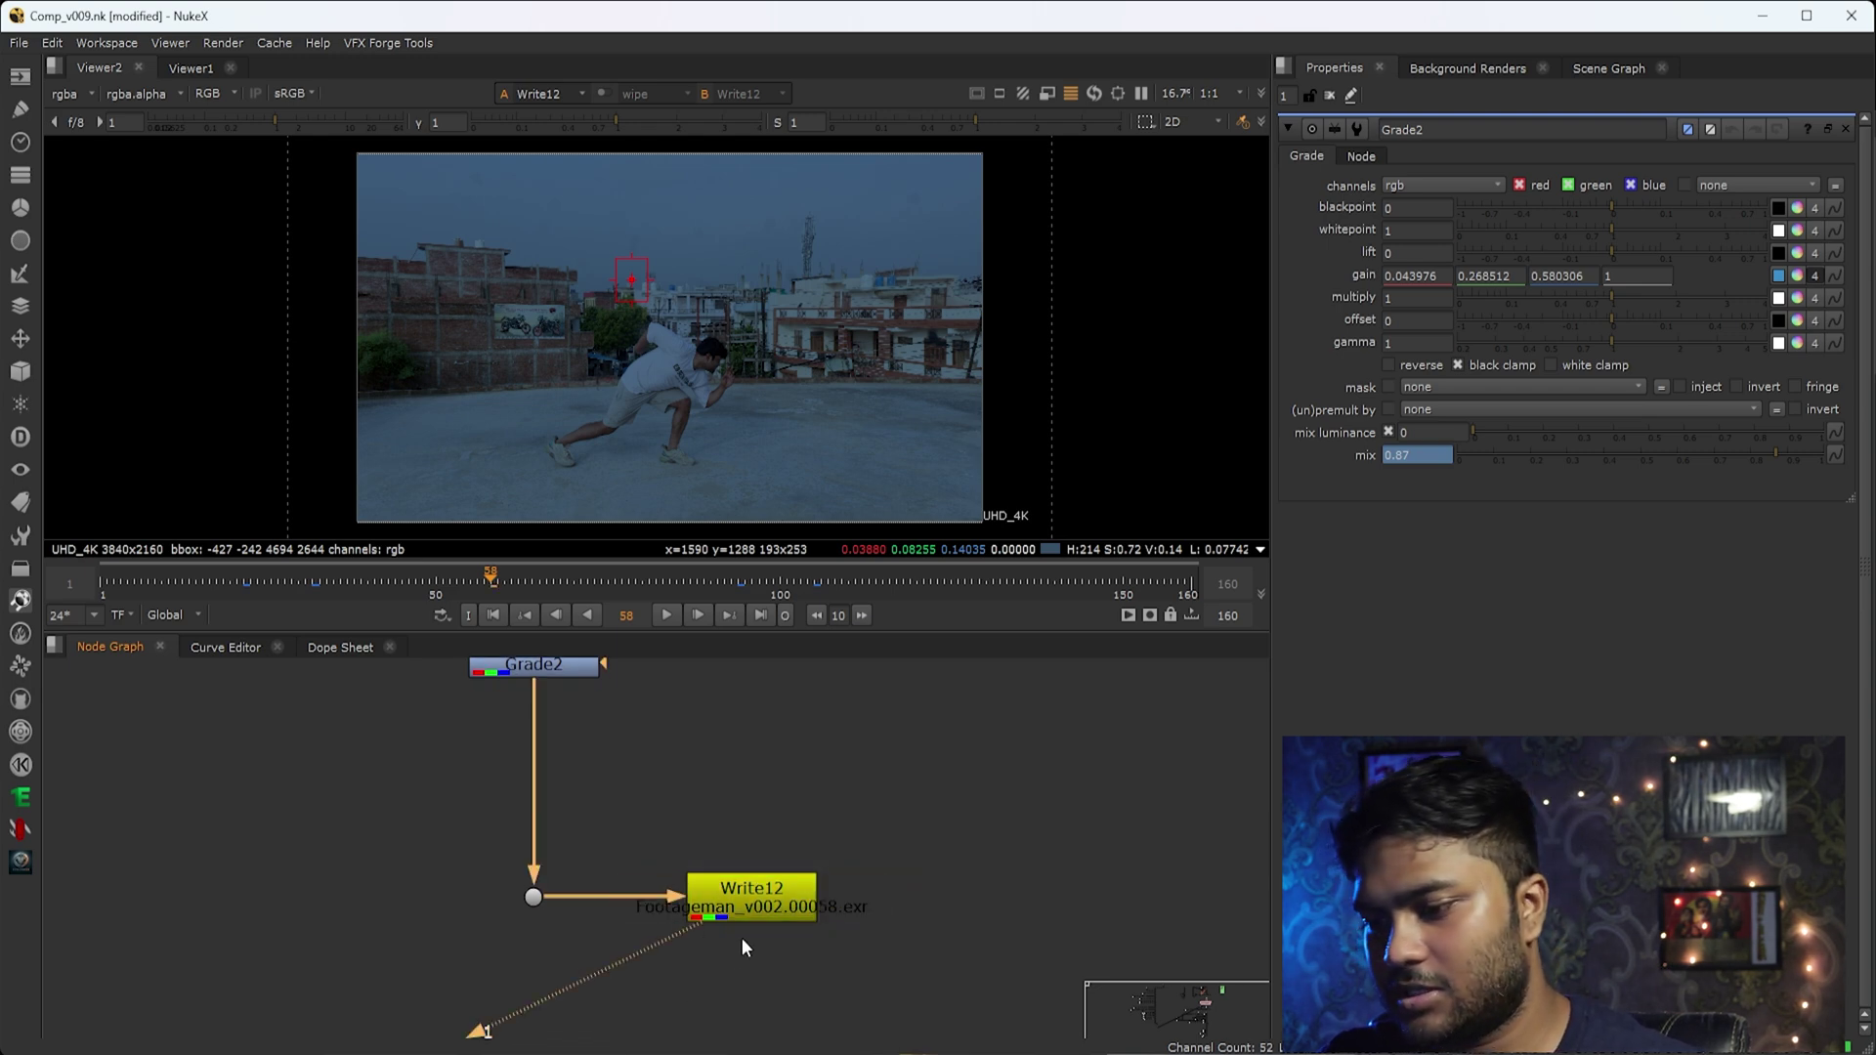
scroll(748, 918, "up", 4)
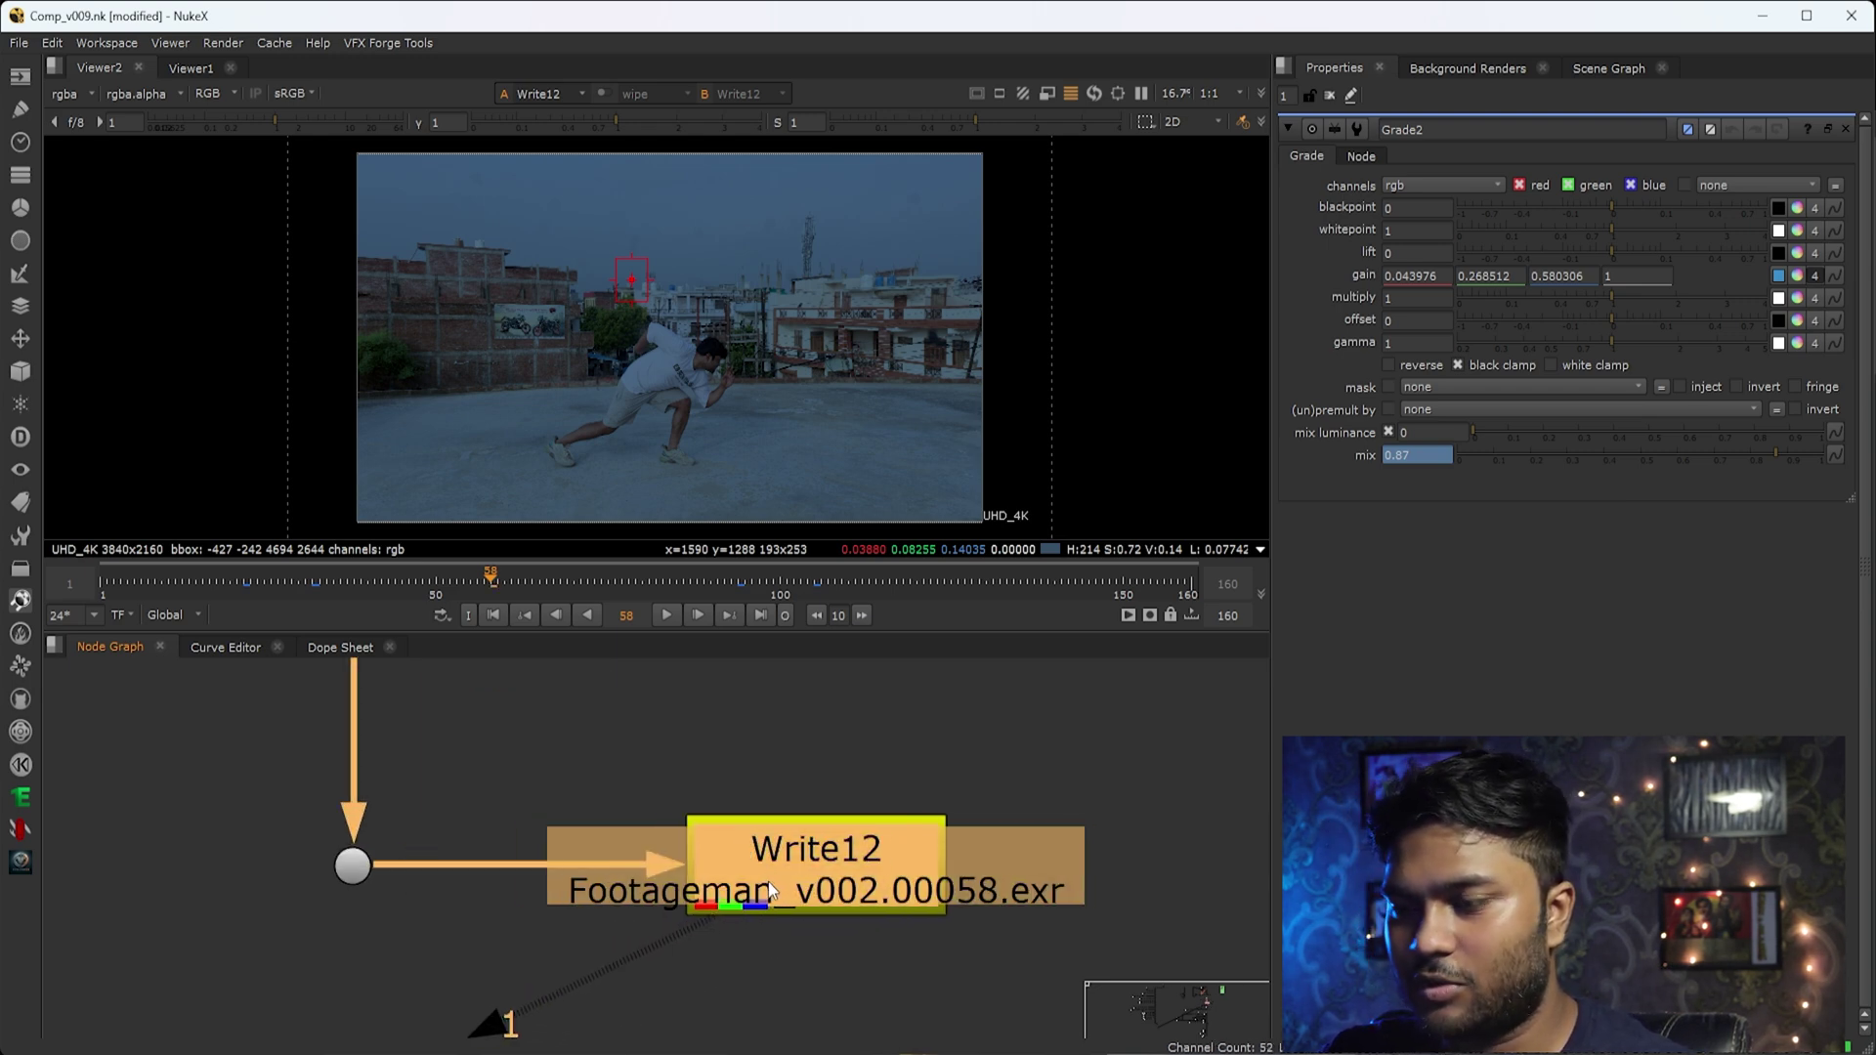
scroll(780, 889, "down", 6)
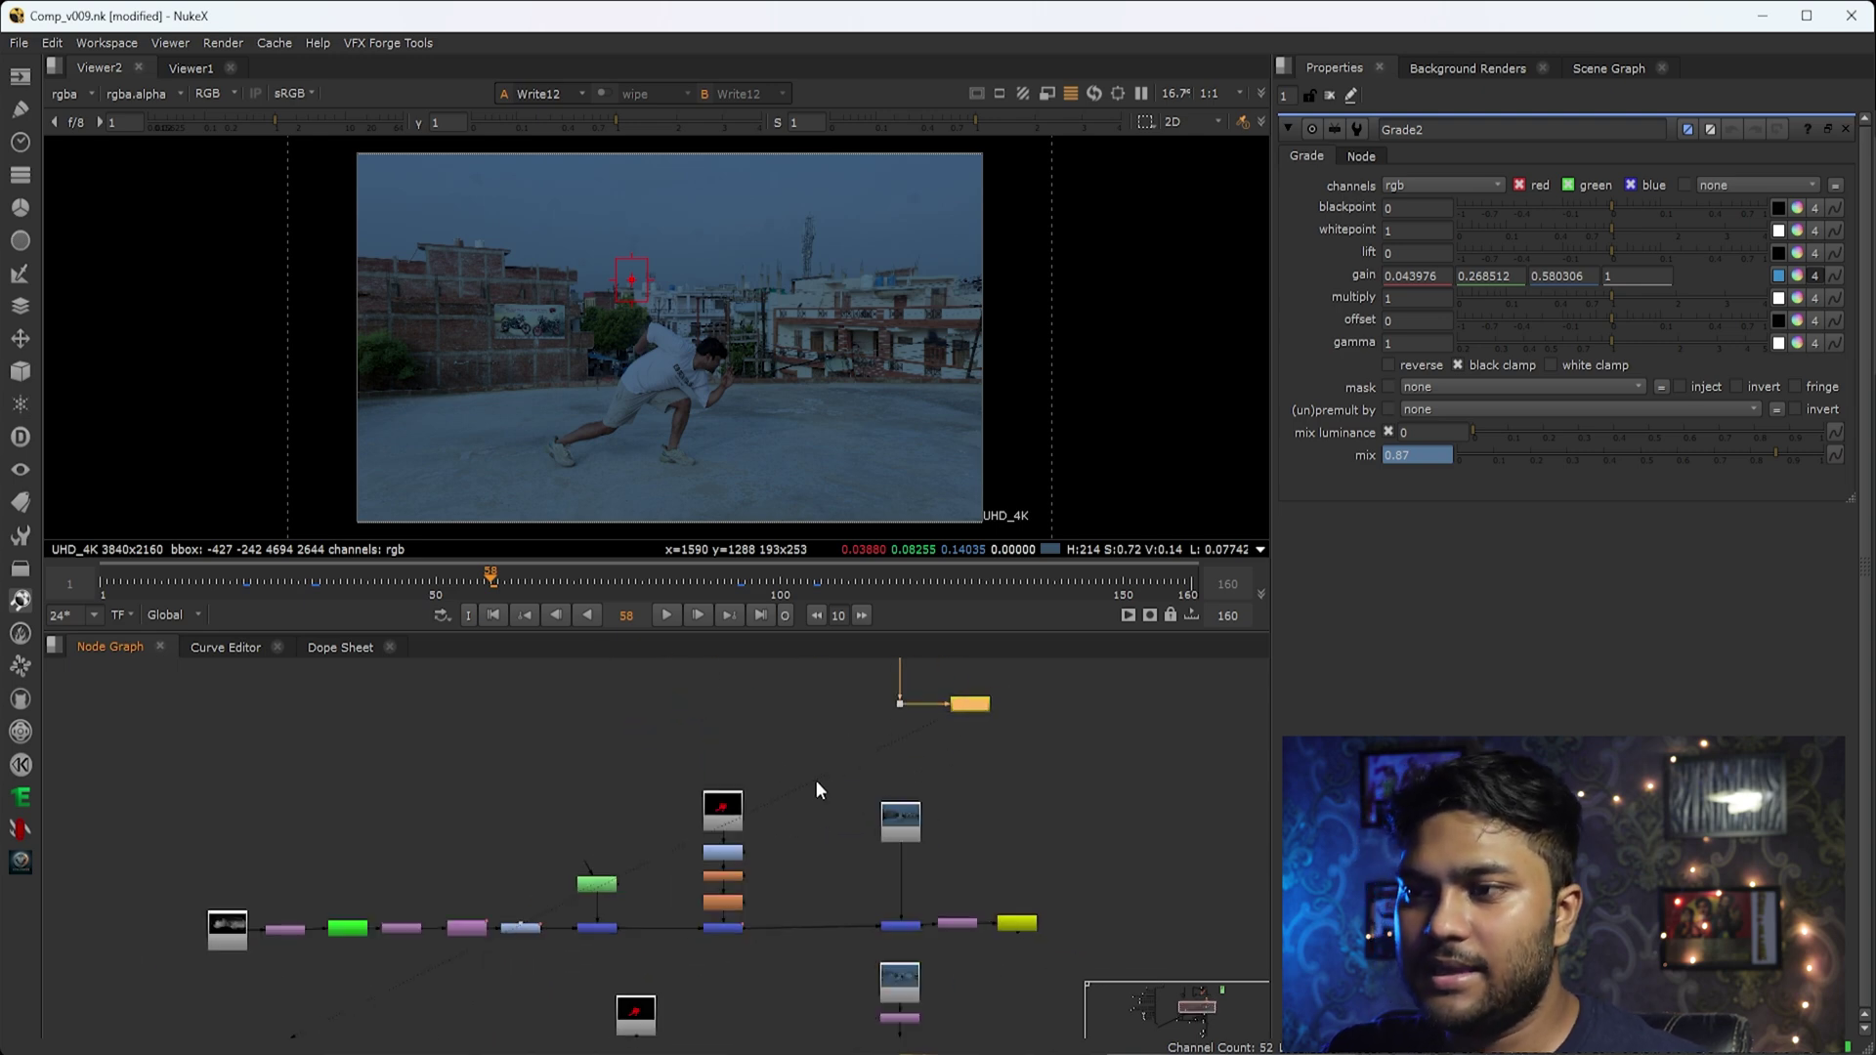
Select the LensDistortion1 node above Grade2 in the graded branch.
scroll(819, 755, "up", 4)
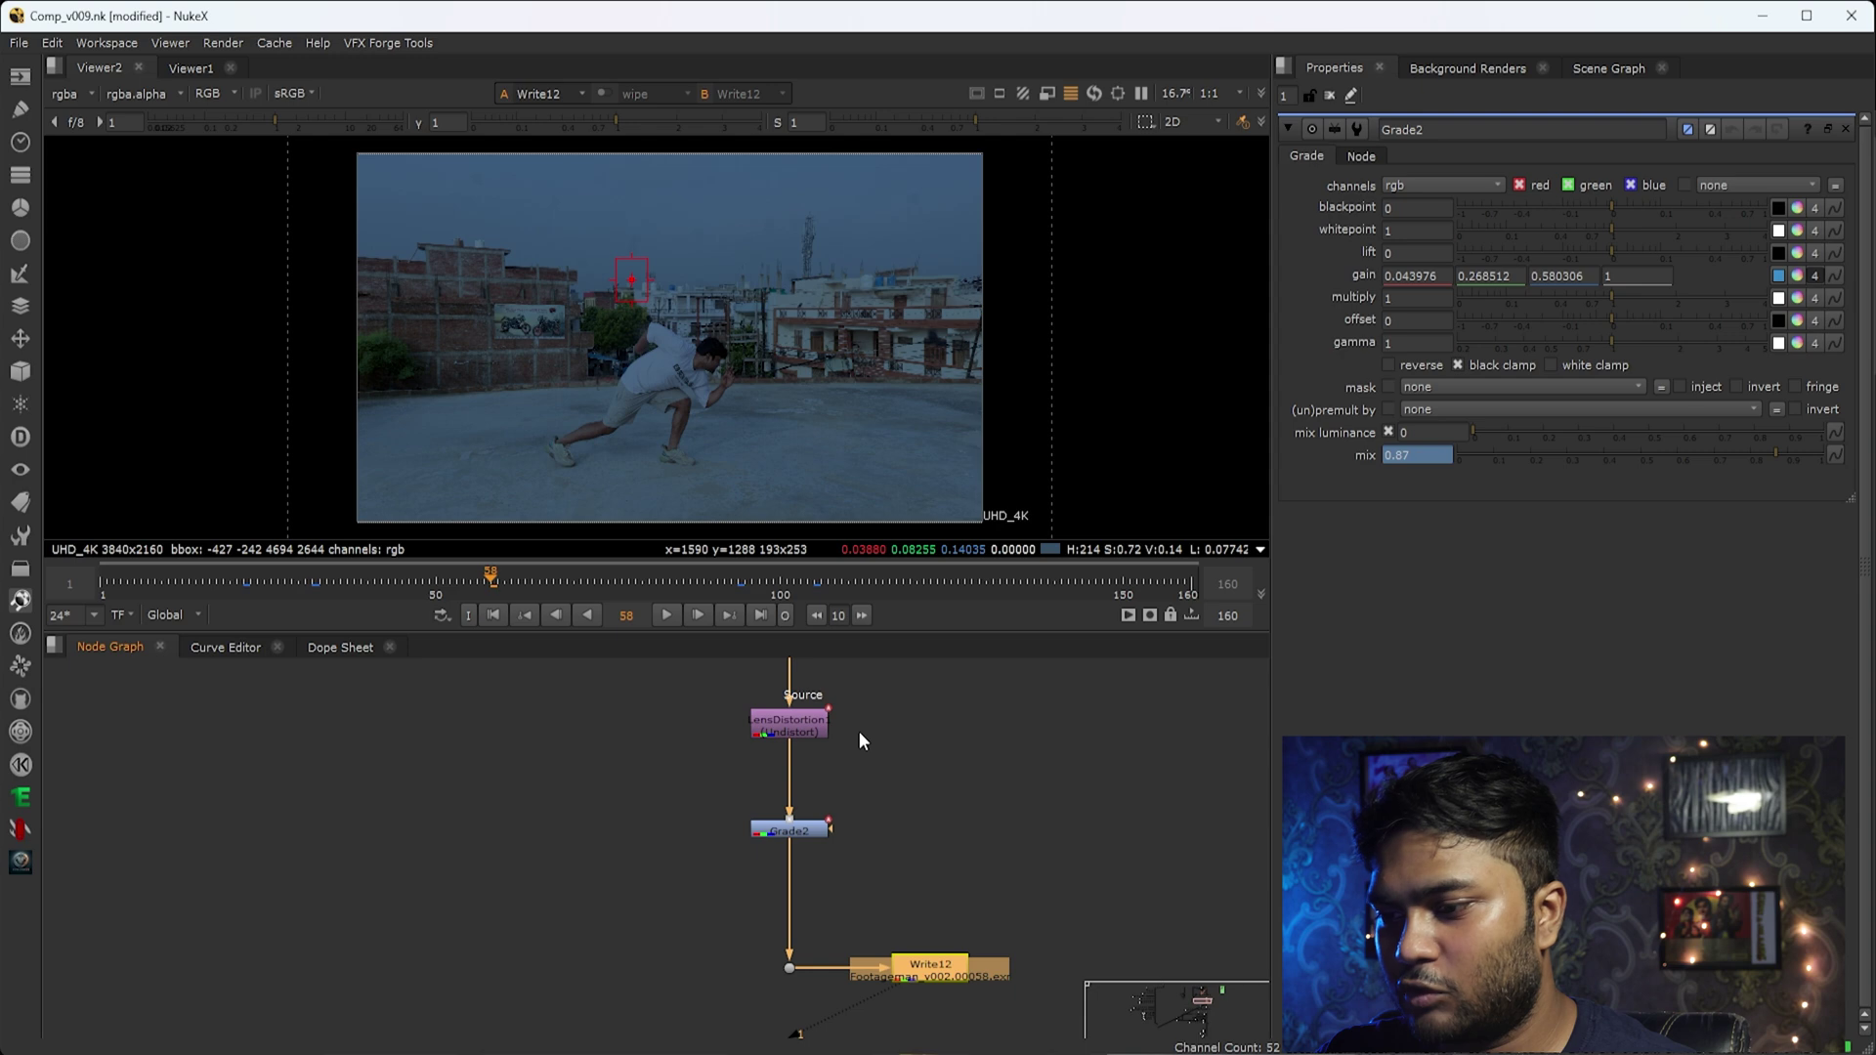
scroll(858, 730, "up", 3)
left_click_drag(862, 690, 475, 840)
left_click_drag(406, 822, 956, 586)
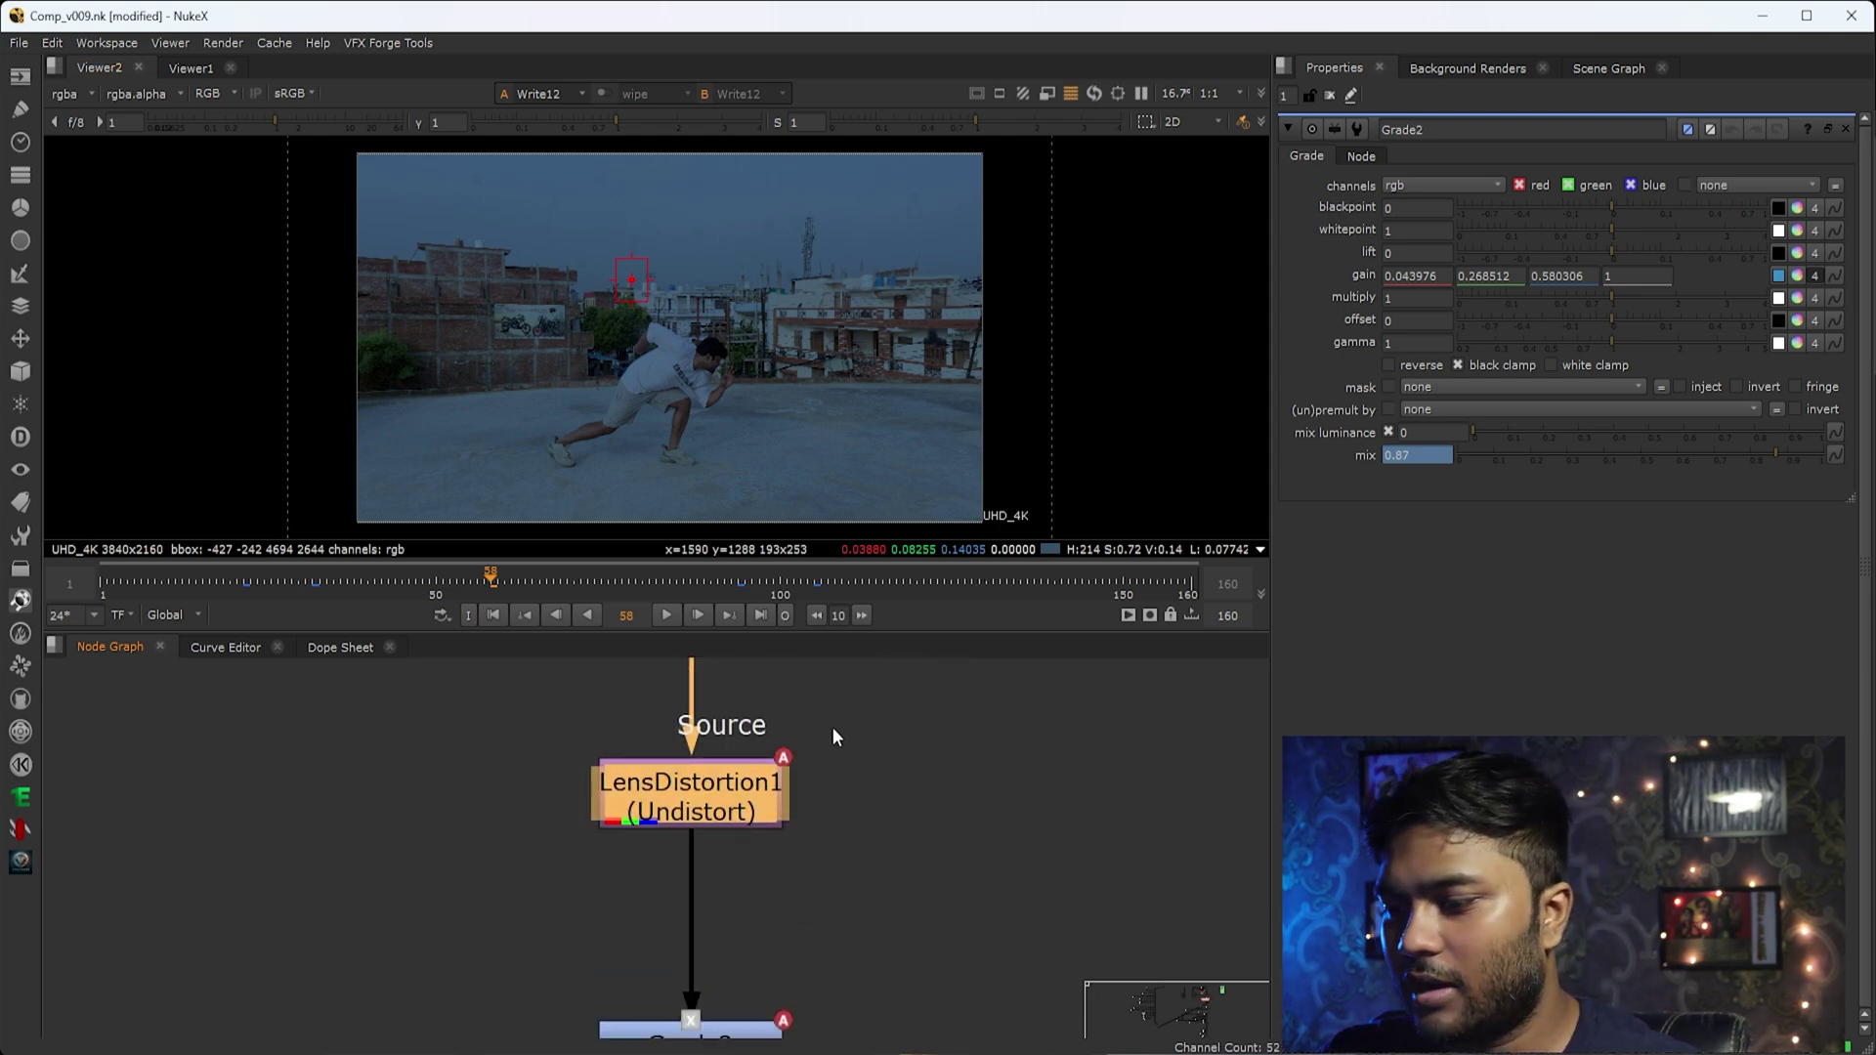
Select Grade2 and LensDistortion1 in turn and examine the blue-graded plate around the runner.
scroll(831, 840, "down", 4)
scroll(859, 860, "up", 2)
left_click_drag(892, 779, 506, 967)
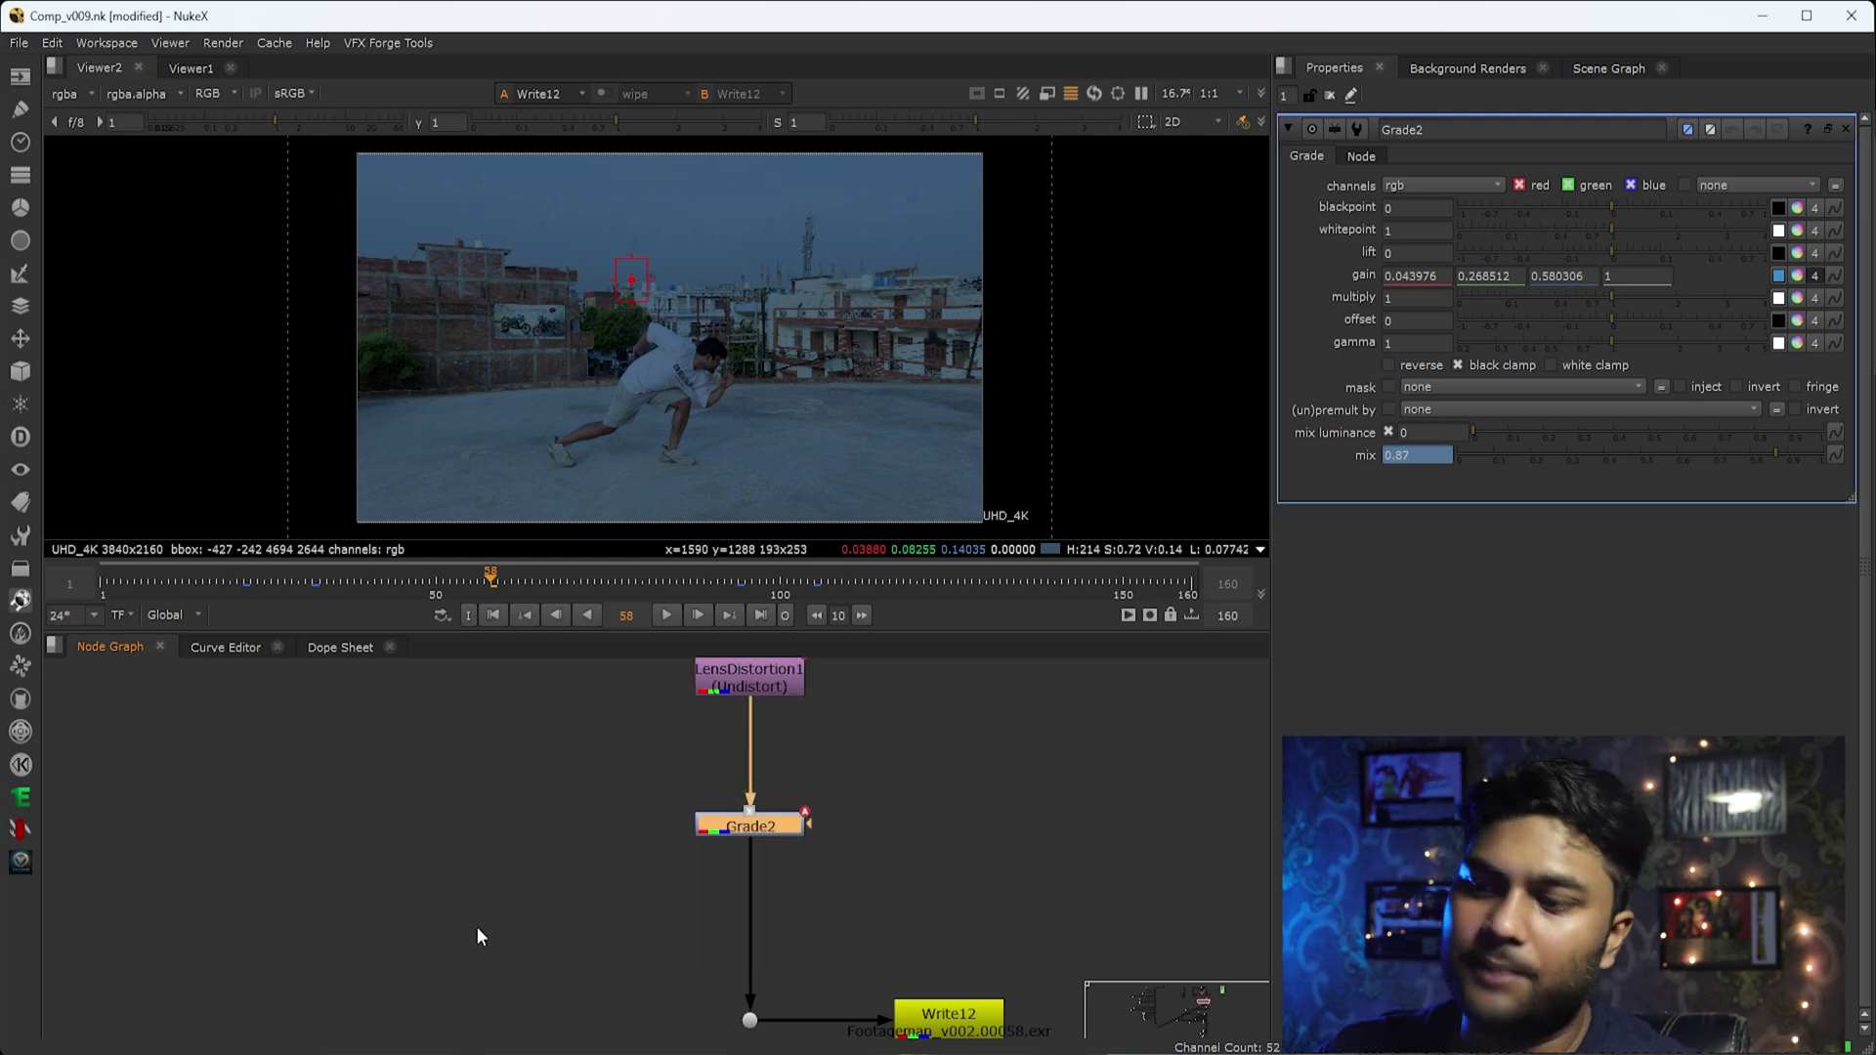
scroll(706, 842, "down", 5)
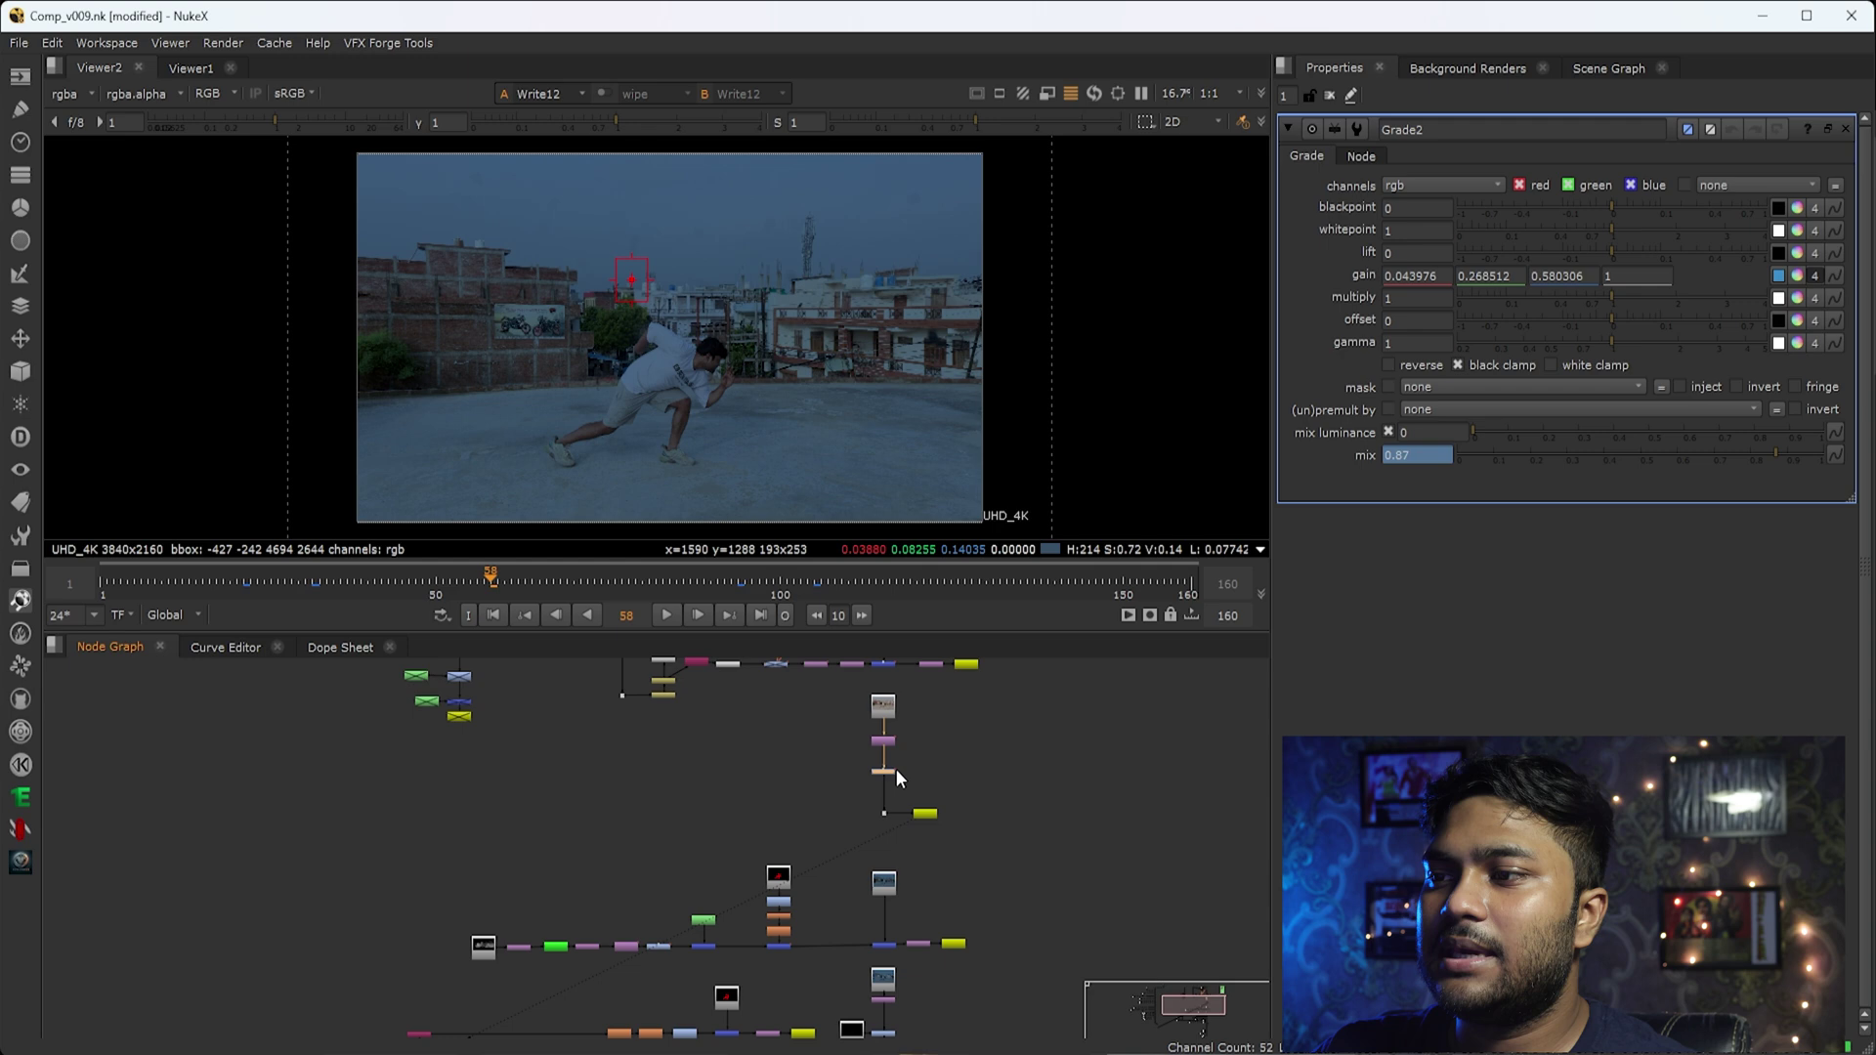
scroll(797, 425, "up", 3)
left_click_drag(898, 280, 684, 520)
left_click_drag(837, 346, 755, 459)
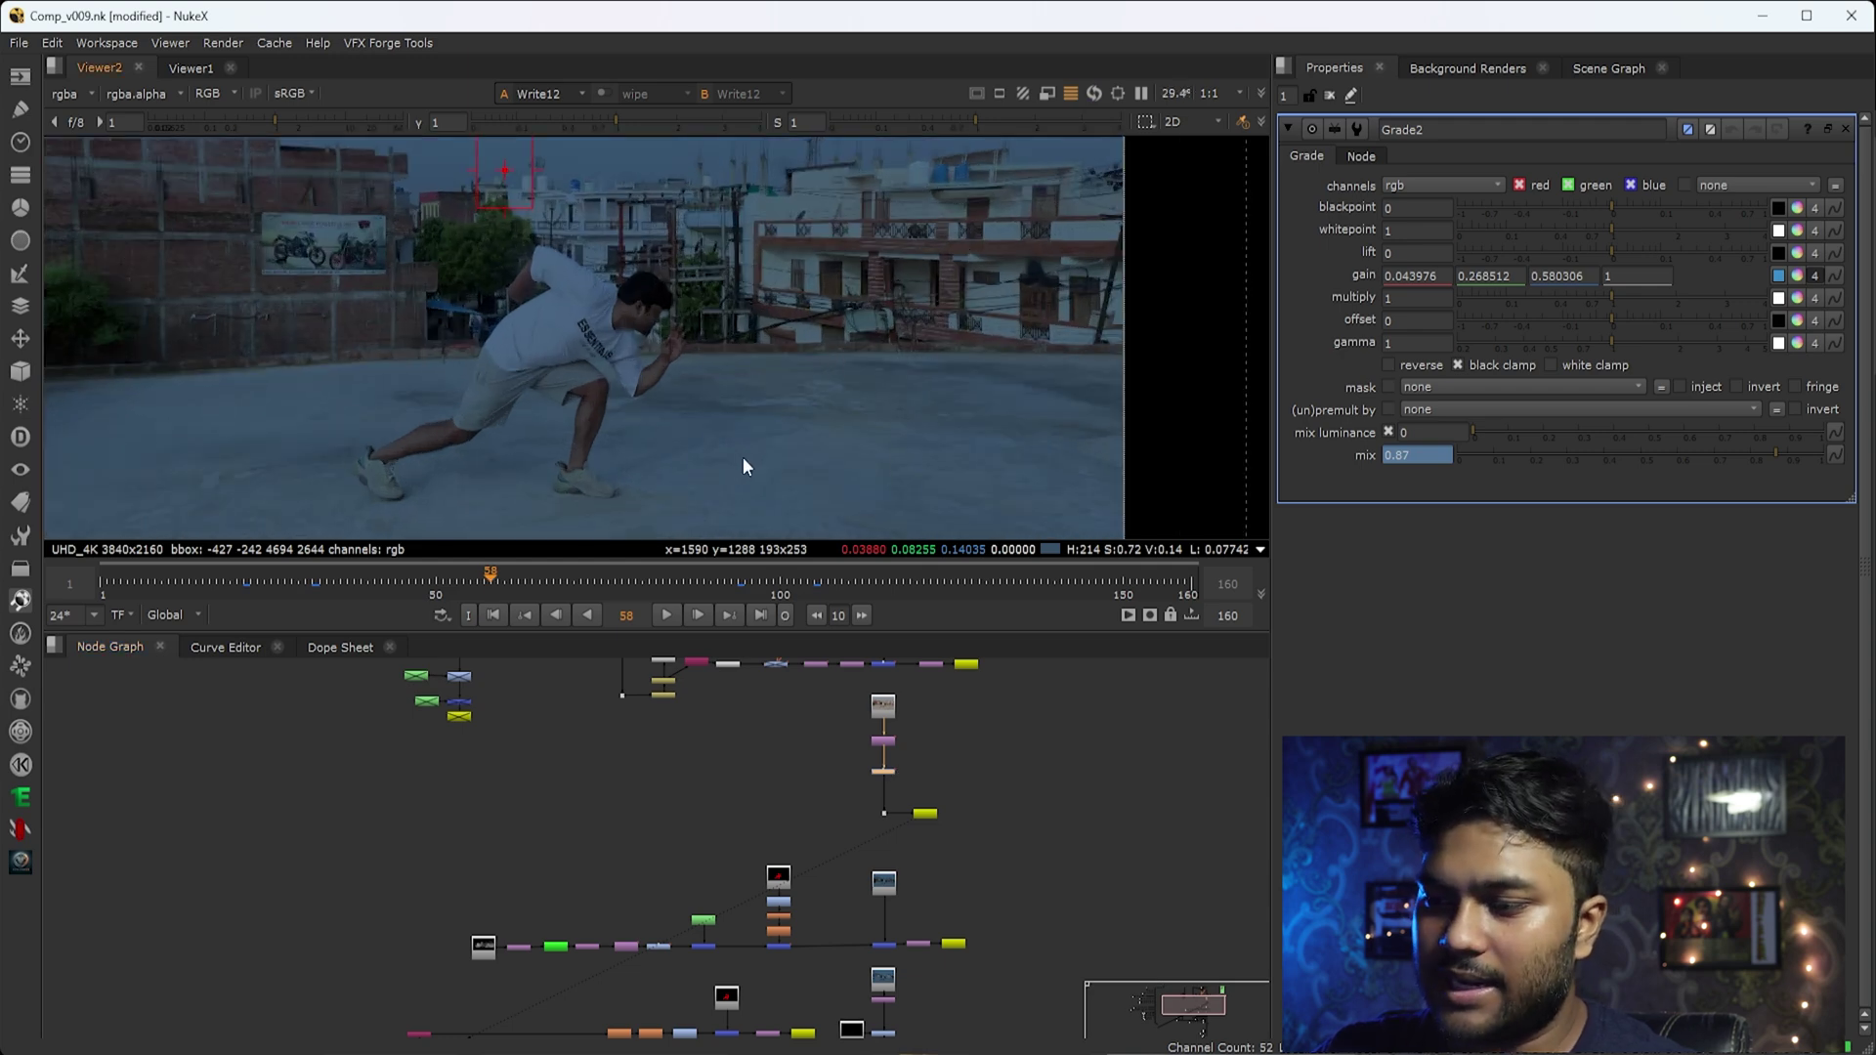
scroll(918, 782, "up", 6)
left_click_drag(888, 681, 617, 794)
mouse_move(612, 787)
middle_mouse_down()
mouse_move(657, 842)
mouse_move(631, 804)
middle_mouse_up()
left_click_drag(879, 672, 643, 803)
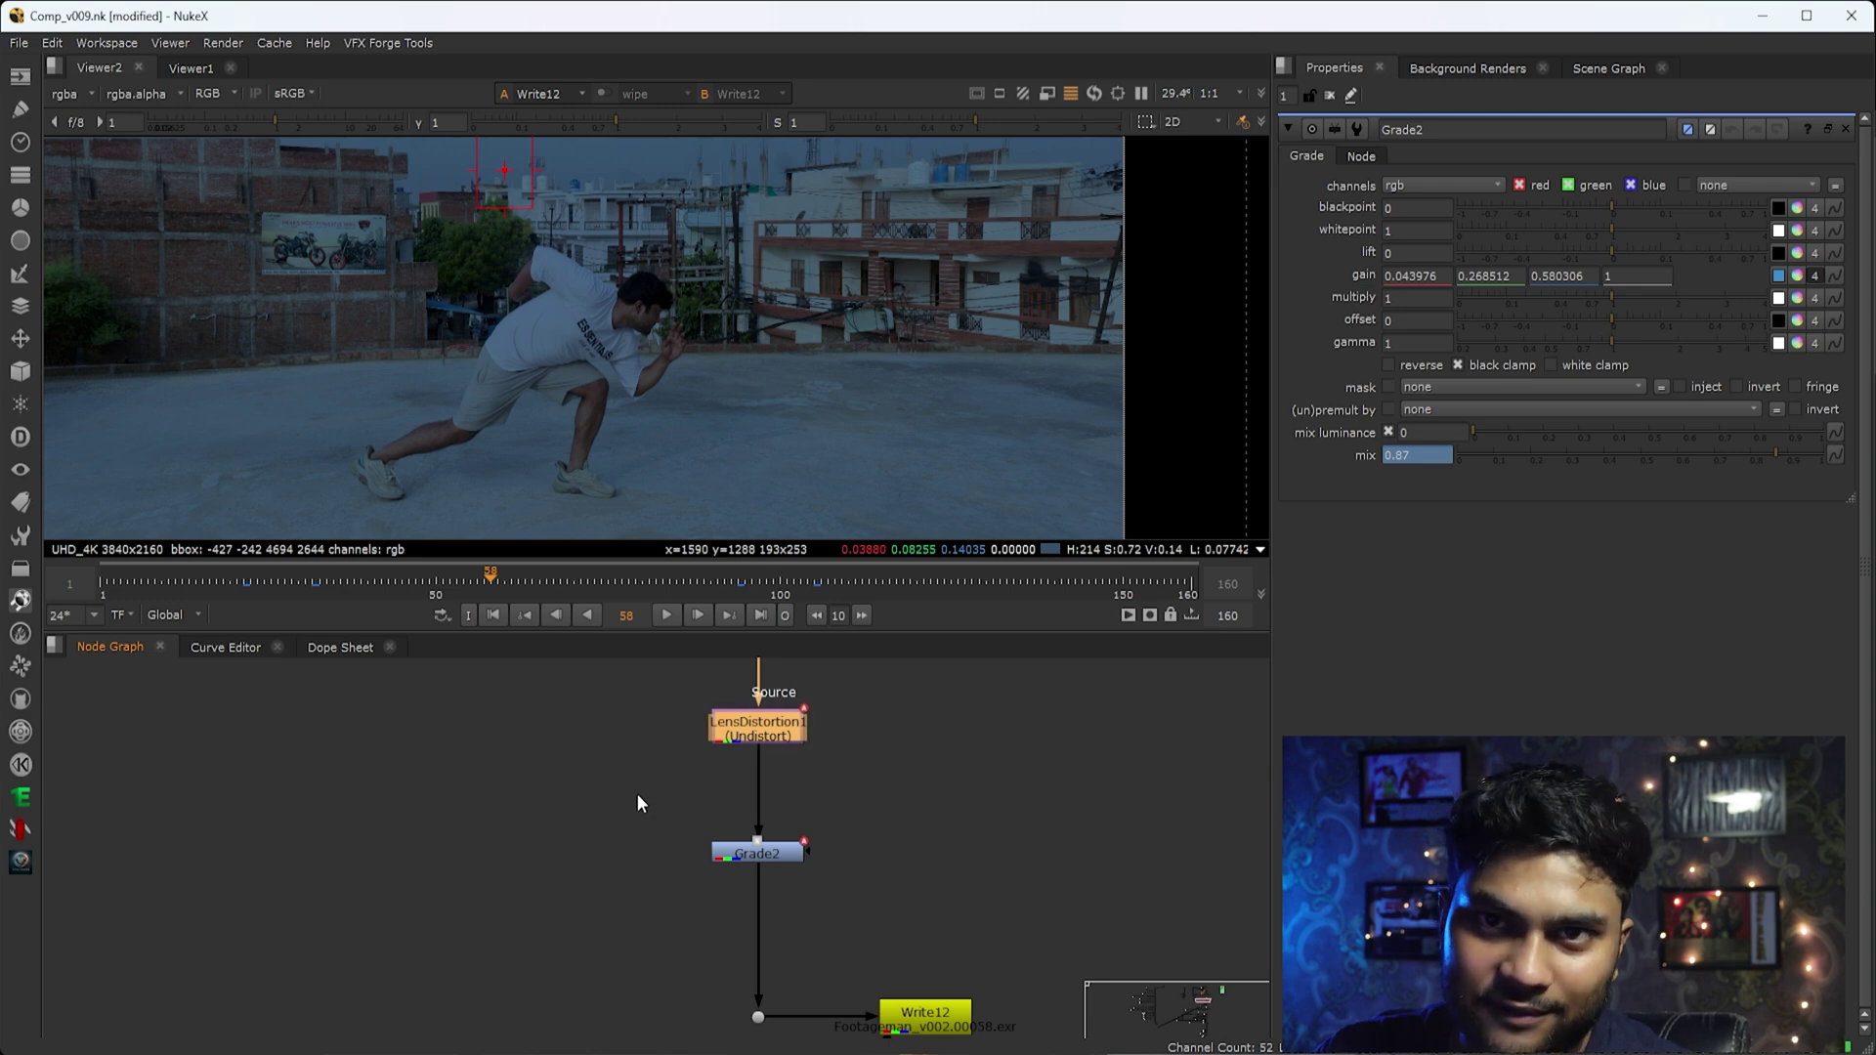
View the source fog footage at the start of the fog branch below Write12.
scroll(713, 856, "down", 4)
middle_click_drag(553, 999, 781, 769)
scroll(398, 846, "up", 5)
left_click_drag(575, 724, 203, 1036)
key("1")
View the output of Merge12, where the fog branch joins the Read9 footage.
scroll(710, 381, "down", 3)
scroll(1028, 887, "down", 4)
middle_click_drag(1123, 874, 743, 887)
scroll(797, 885, "up", 3)
left_click_drag(1110, 813, 887, 944)
key("1")
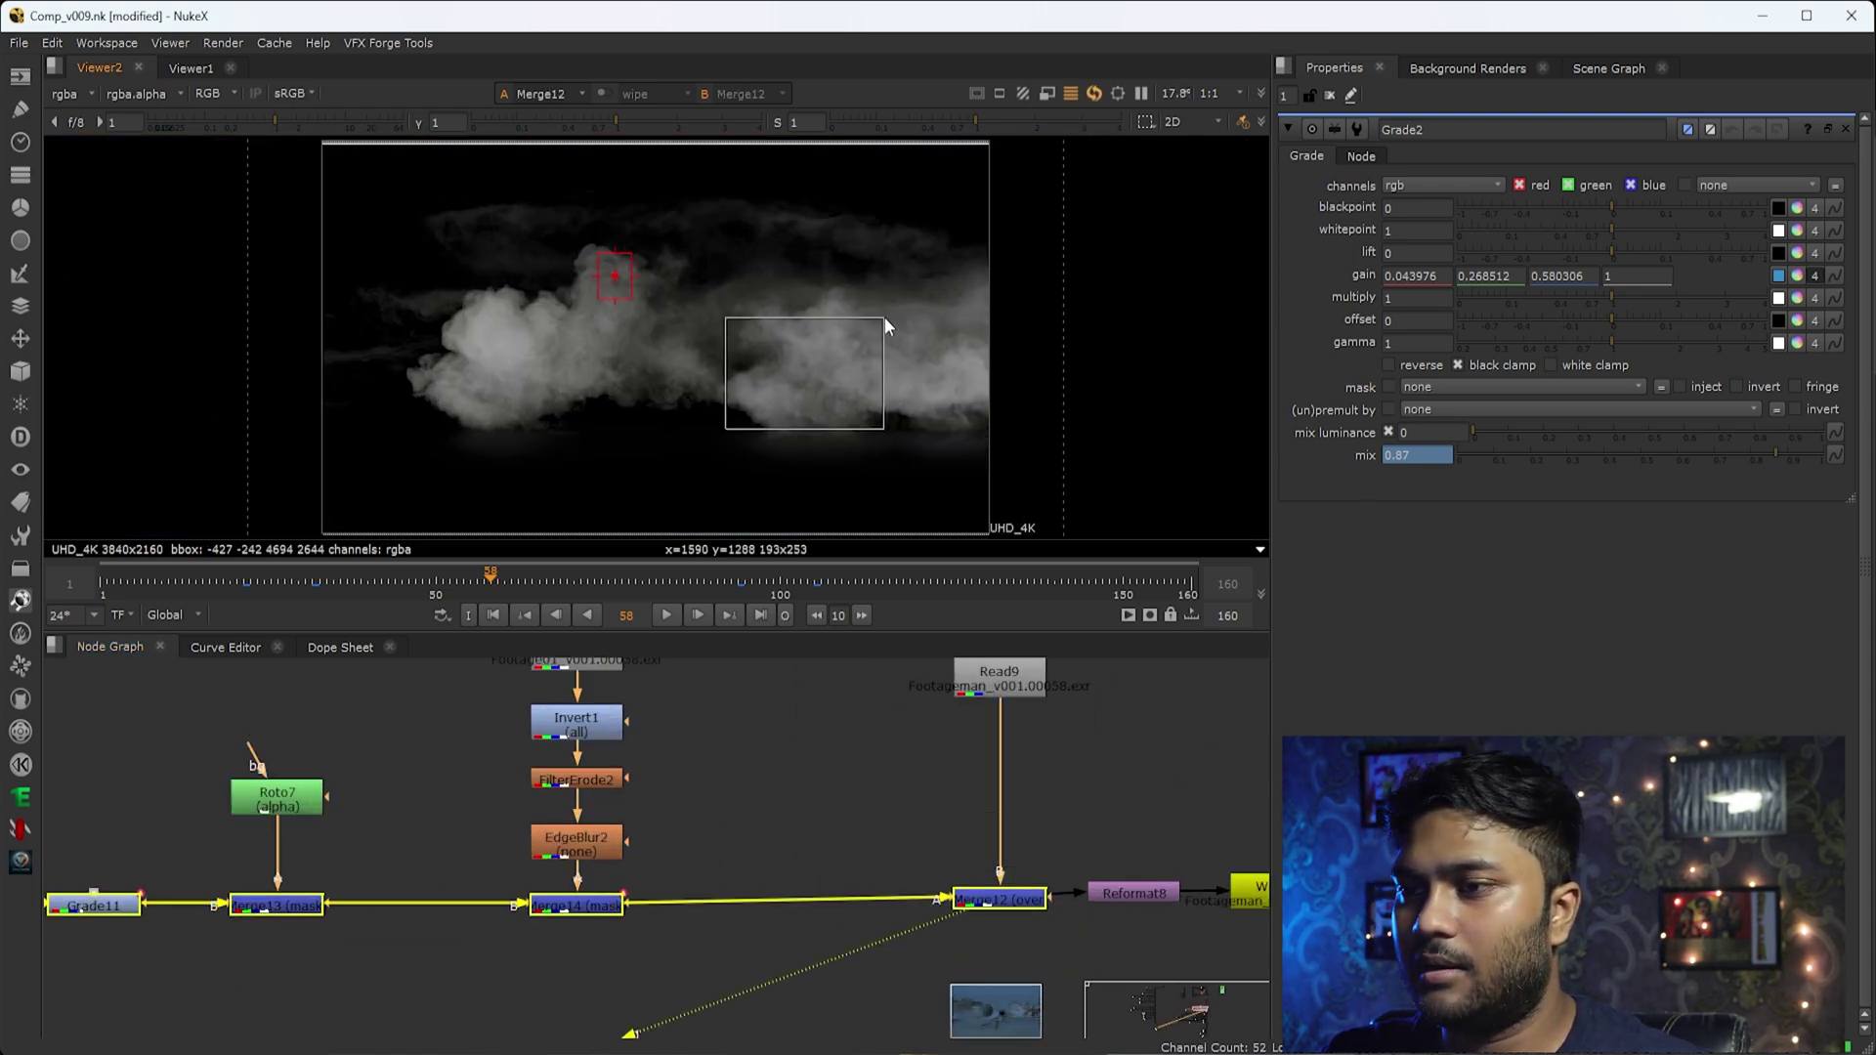
left_click_drag(284, 213, 801, 488)
View the Read15 fog clip and the Reformat3 node that follows it.
mouse_move(211, 976)
middle_mouse_down()
mouse_move(793, 918)
mouse_move(901, 929)
middle_mouse_up()
left_click_drag(514, 775, 213, 960)
key("1")
left_click_drag(625, 777, 507, 881)
key("1")
View the output of Keyer2, open its luminance key properties and check the fog's alpha channel.
left_click_drag(696, 772, 604, 907)
key("1")
key("a")
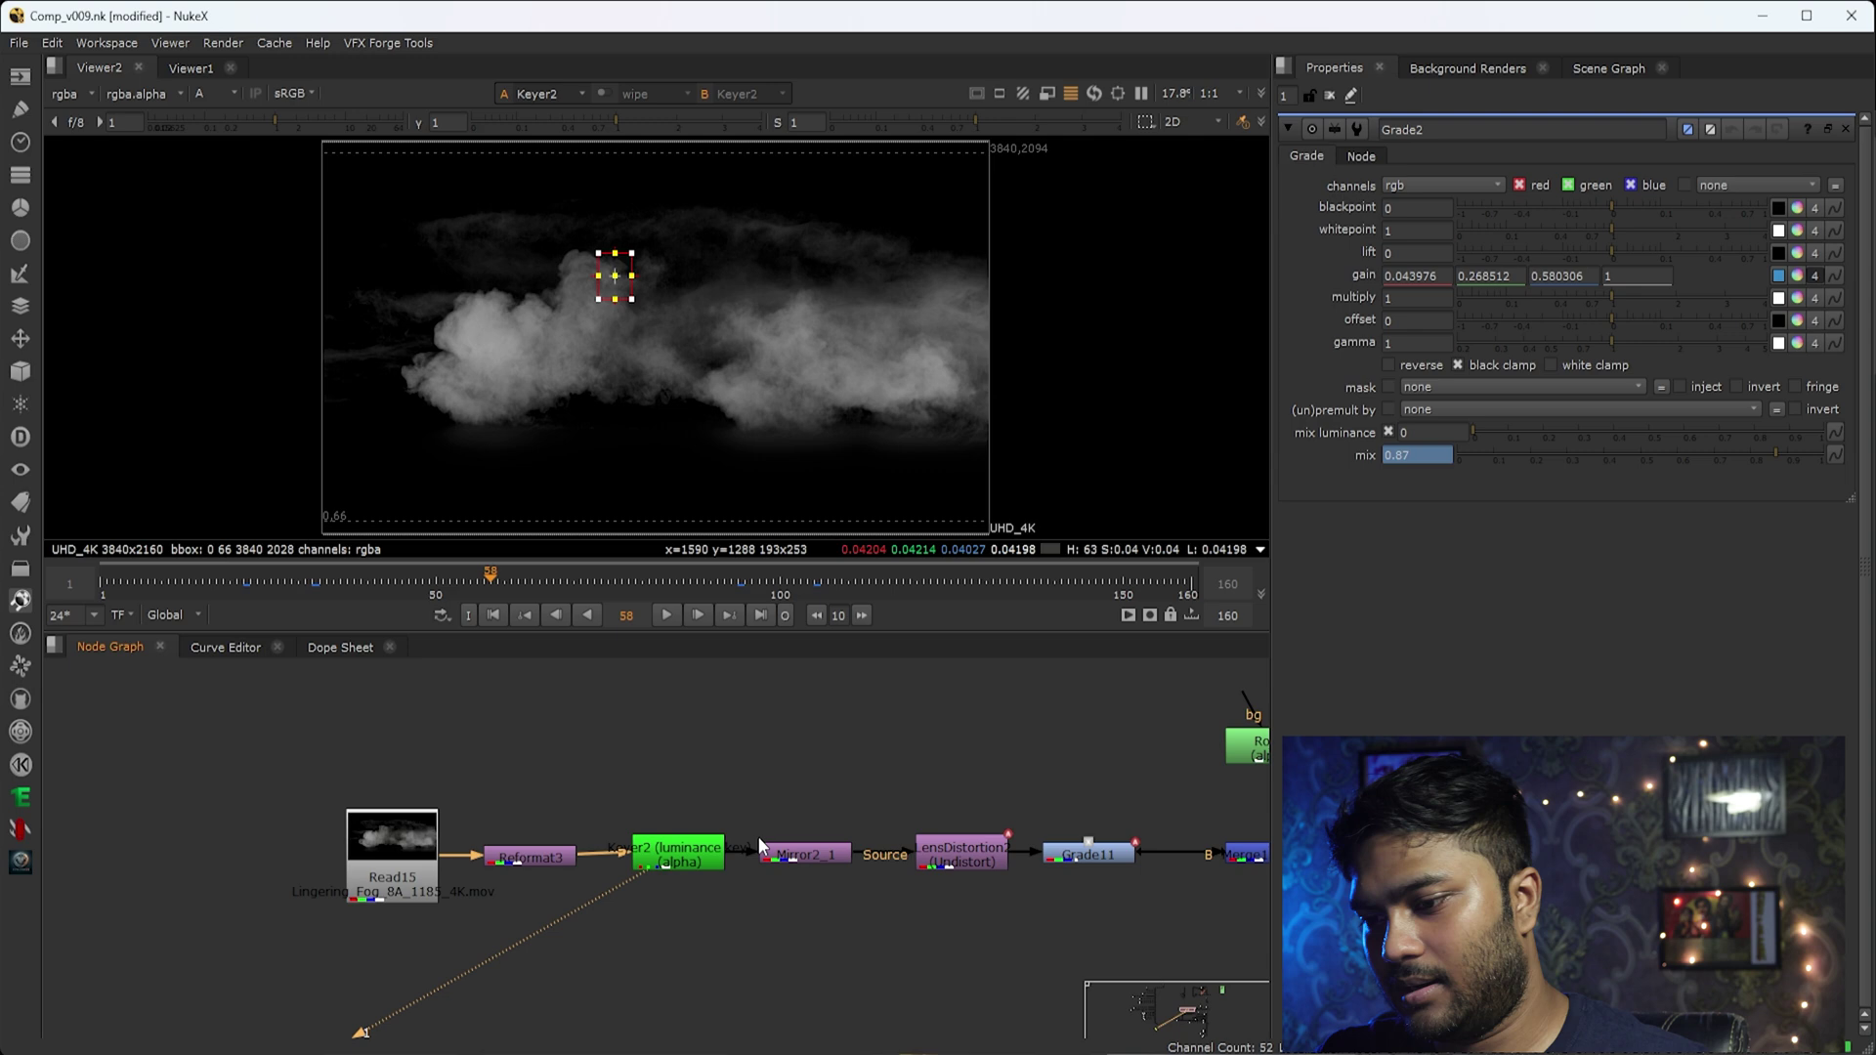
scroll(731, 858, "up", 4)
double_click(674, 856)
key("a")
key("a")
View the mirrored fog at Mirror2_1 and the undistorted result at LensDistortion2.
middle_click_drag(988, 801, 631, 792)
left_click_drag(736, 750, 416, 921)
key("1")
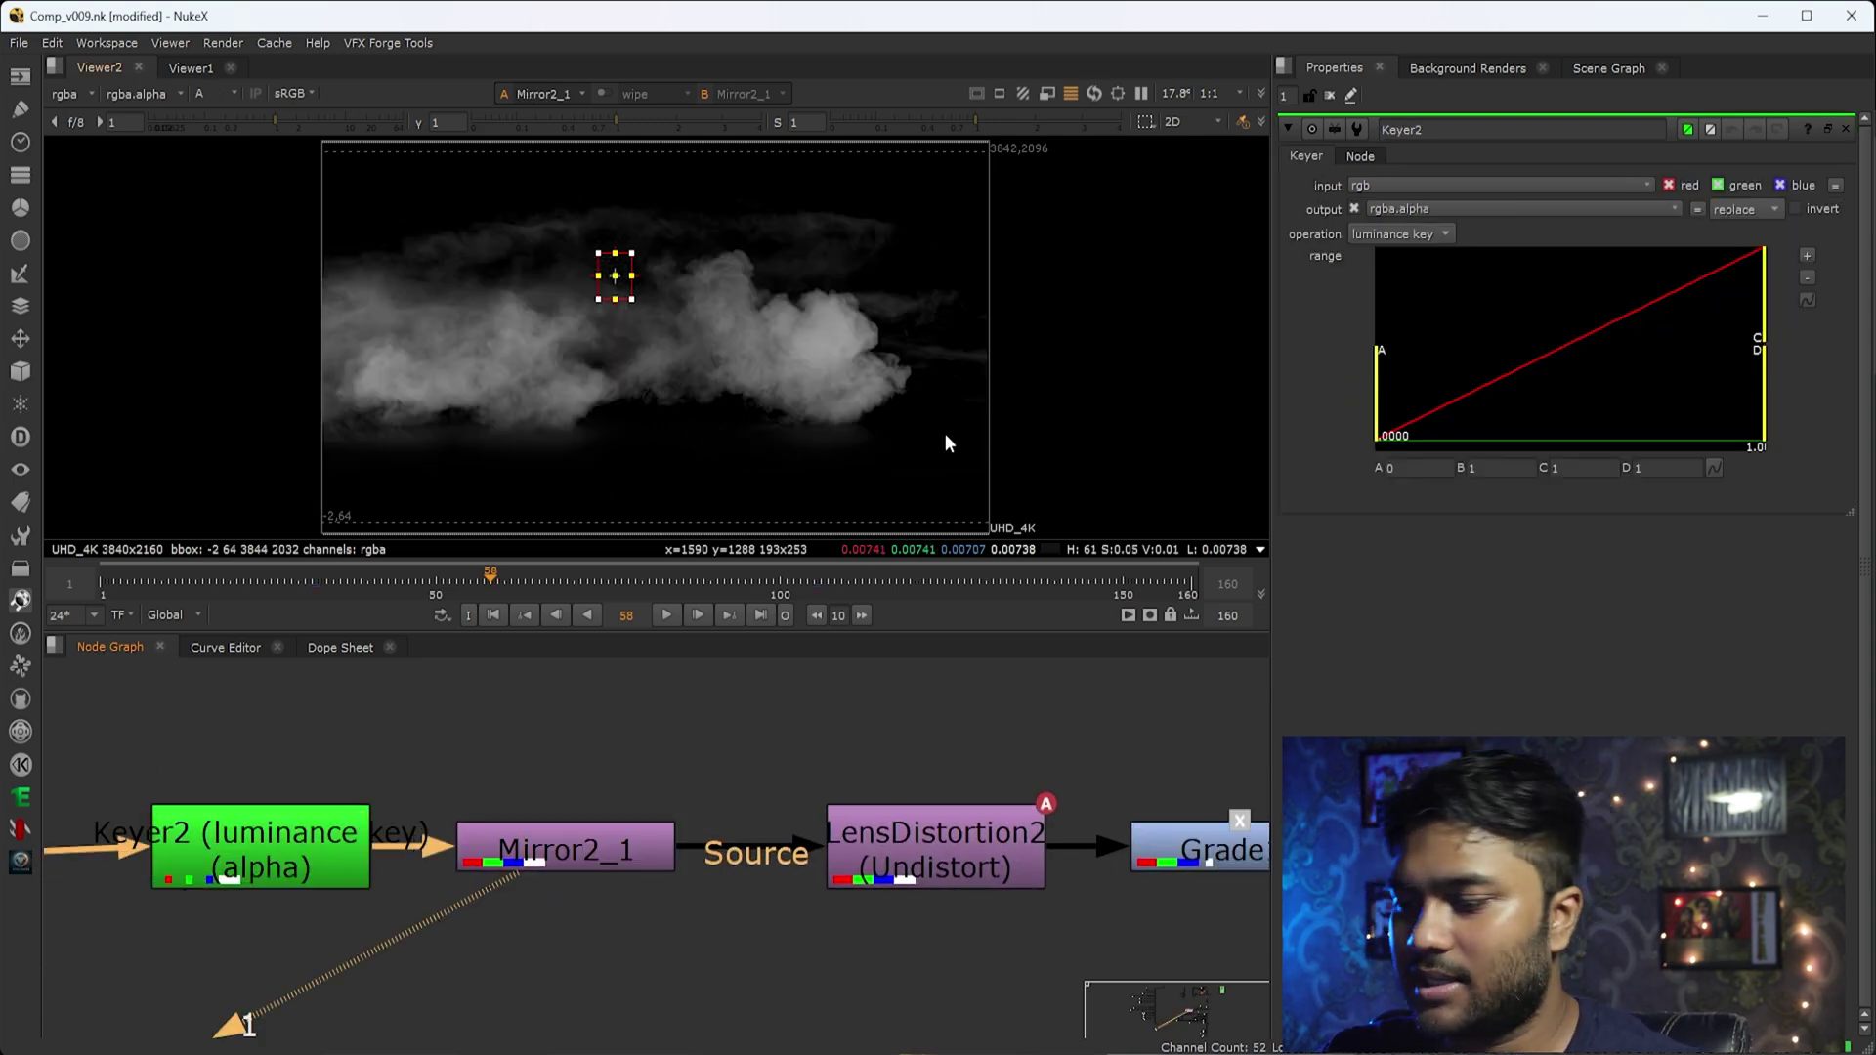
middle_click_drag(973, 725, 709, 752)
left_click_drag(792, 759, 608, 1007)
key("1")
View the output of Grade11 in the fog branch and open its properties.
scroll(879, 801, "down", 8)
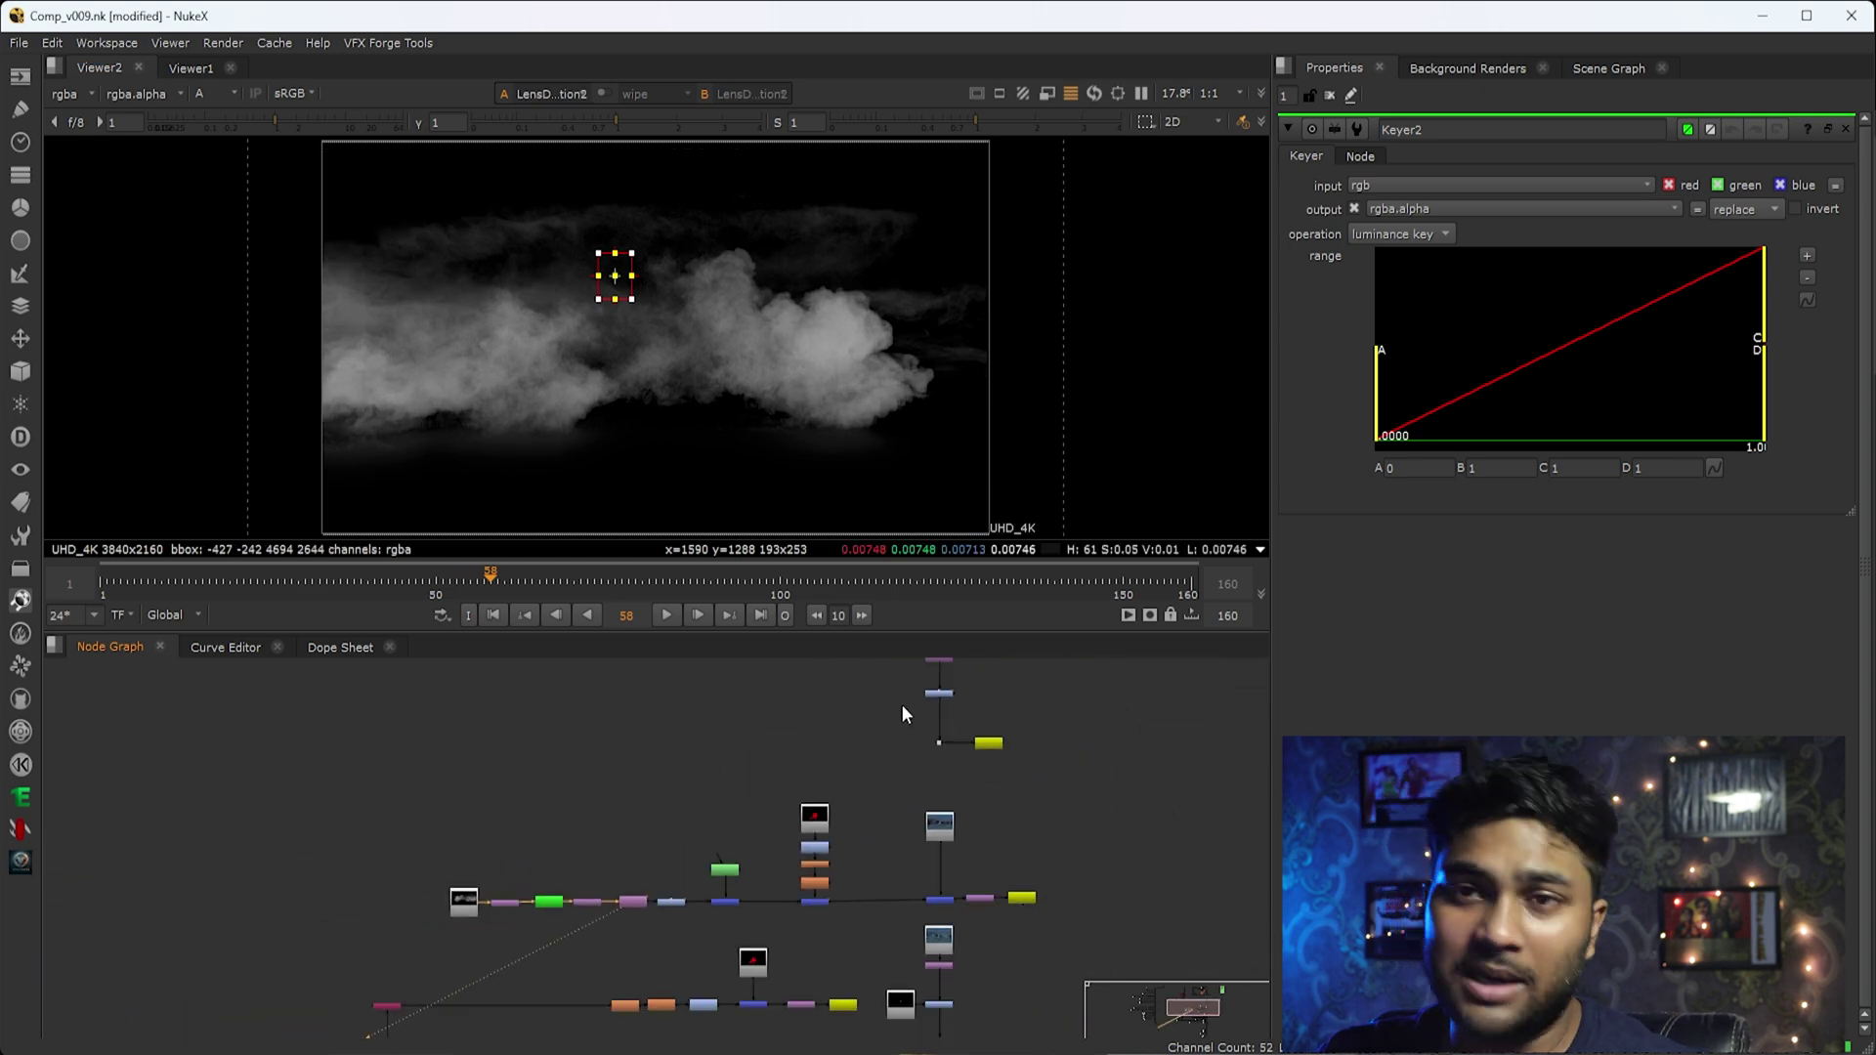
scroll(869, 772, "up", 2)
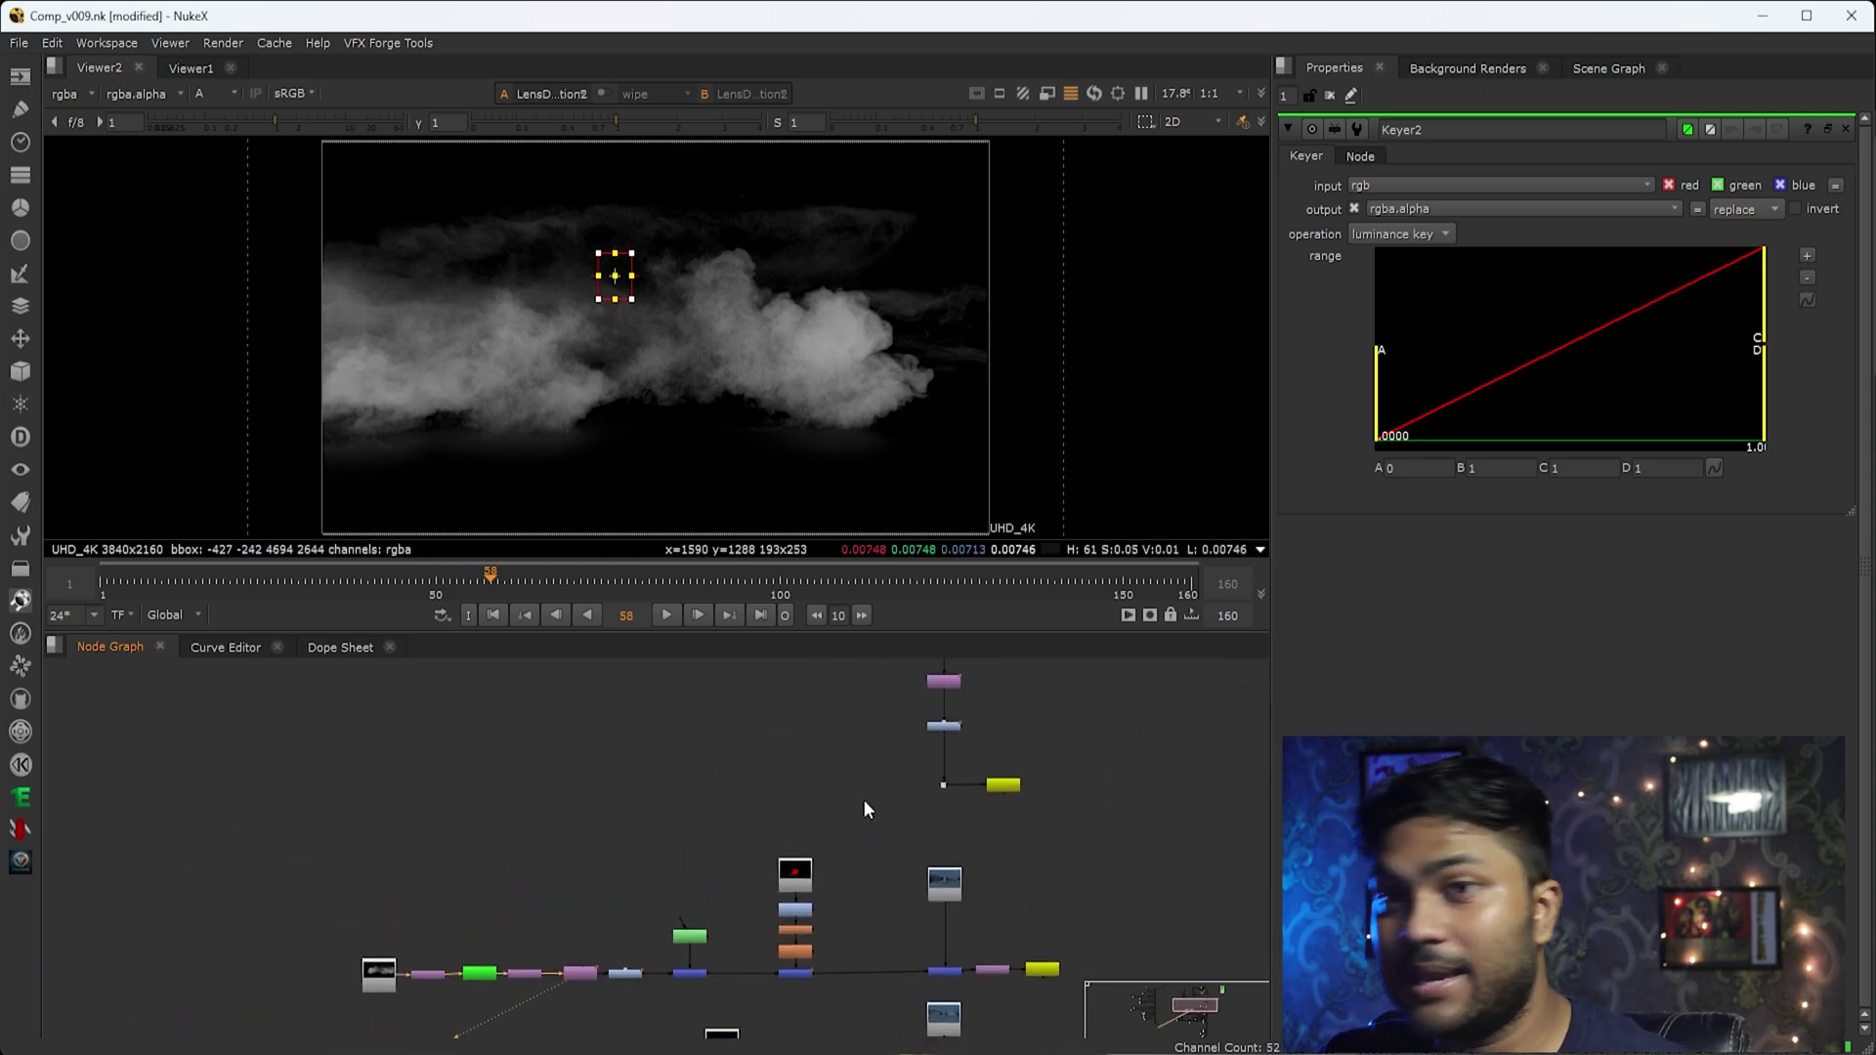
middle_click_drag(863, 801, 861, 808)
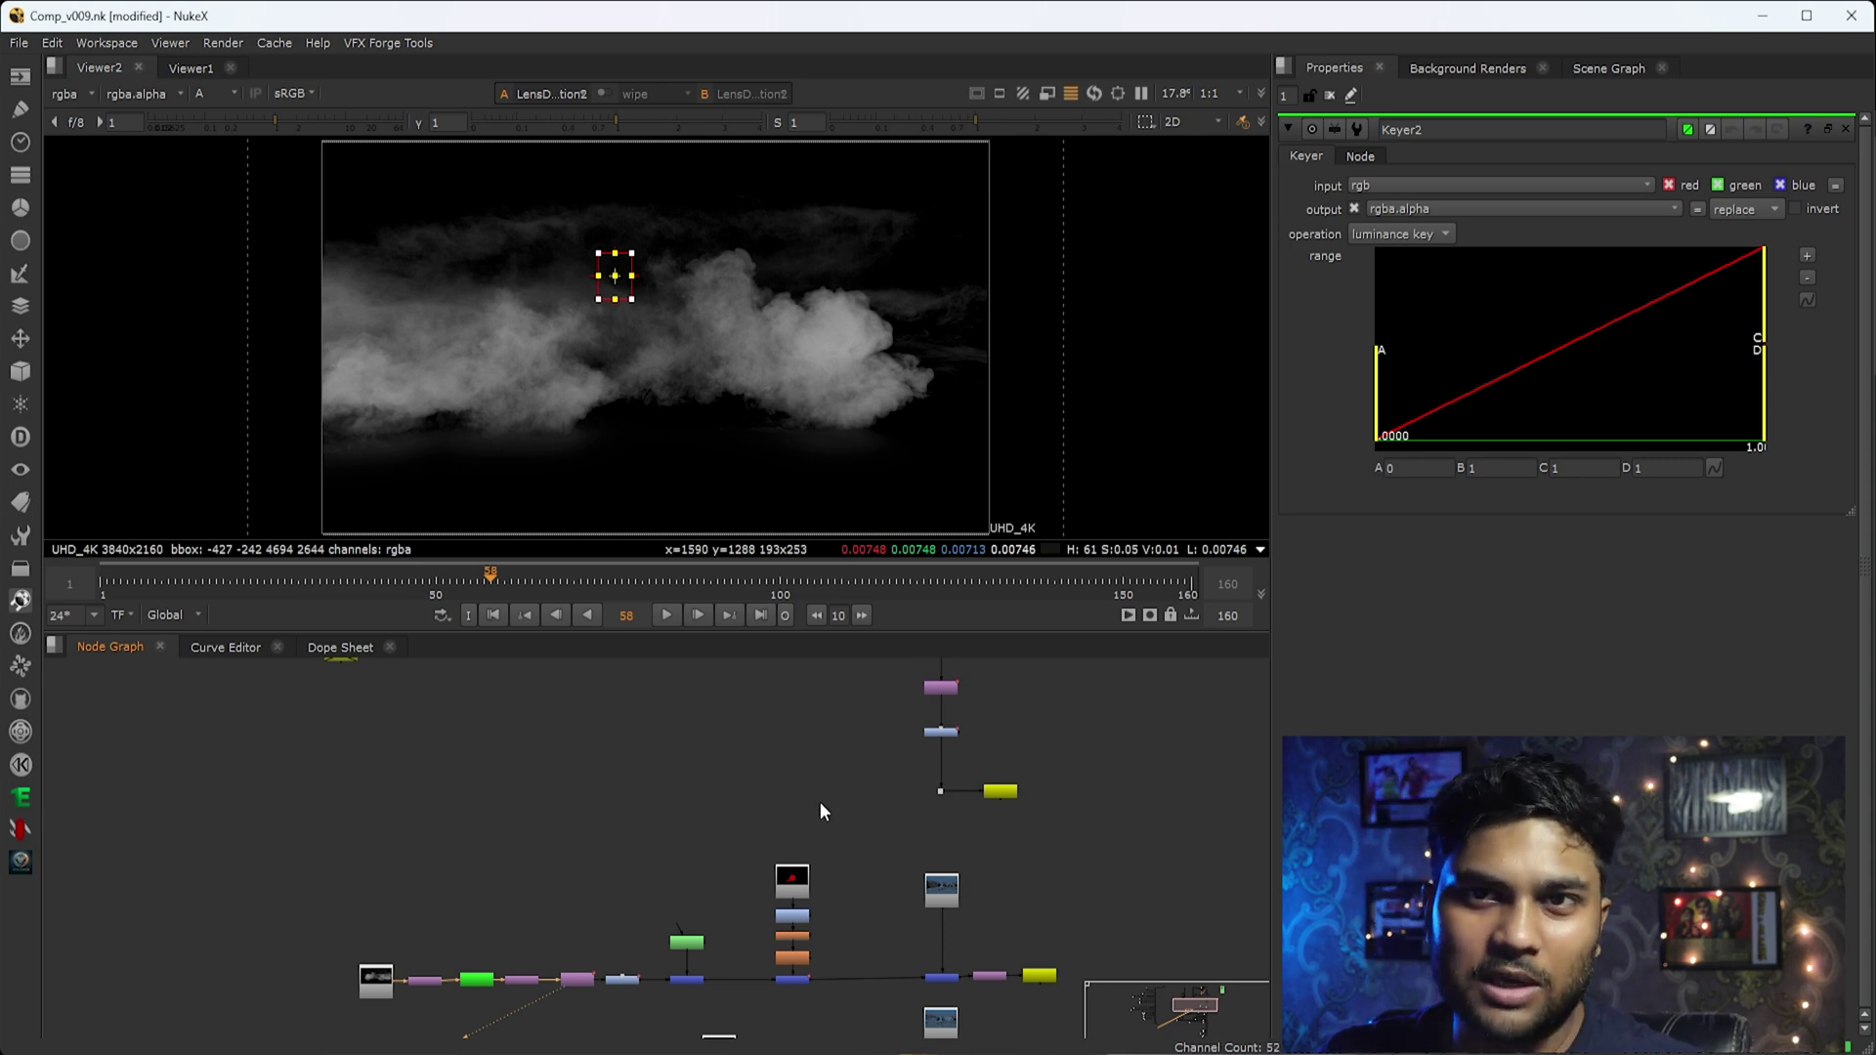
middle_click_drag(730, 971, 740, 825)
scroll(647, 969, "up", 5)
scroll(739, 824, "up", 3)
left_click_drag(739, 760, 507, 950)
key("1")
double_click(616, 866)
View the result of the merge directly after Grade11, where Roto7 masks the fog.
left_click_drag(1003, 786, 781, 912)
left_click_drag(1032, 822, 784, 940)
key("1")
middle_click_drag(995, 880, 618, 895)
mouse_move(679, 806)
left_mouse_down()
mouse_move(461, 928)
mouse_move(358, 969)
mouse_move(330, 959)
left_mouse_up()
View the Read9 footage feeding Merge12 and check its alpha channel.
middle_click_drag(1054, 900, 473, 900)
scroll(473, 900, "down", 3)
left_click_drag(735, 720, 737, 719)
key("1")
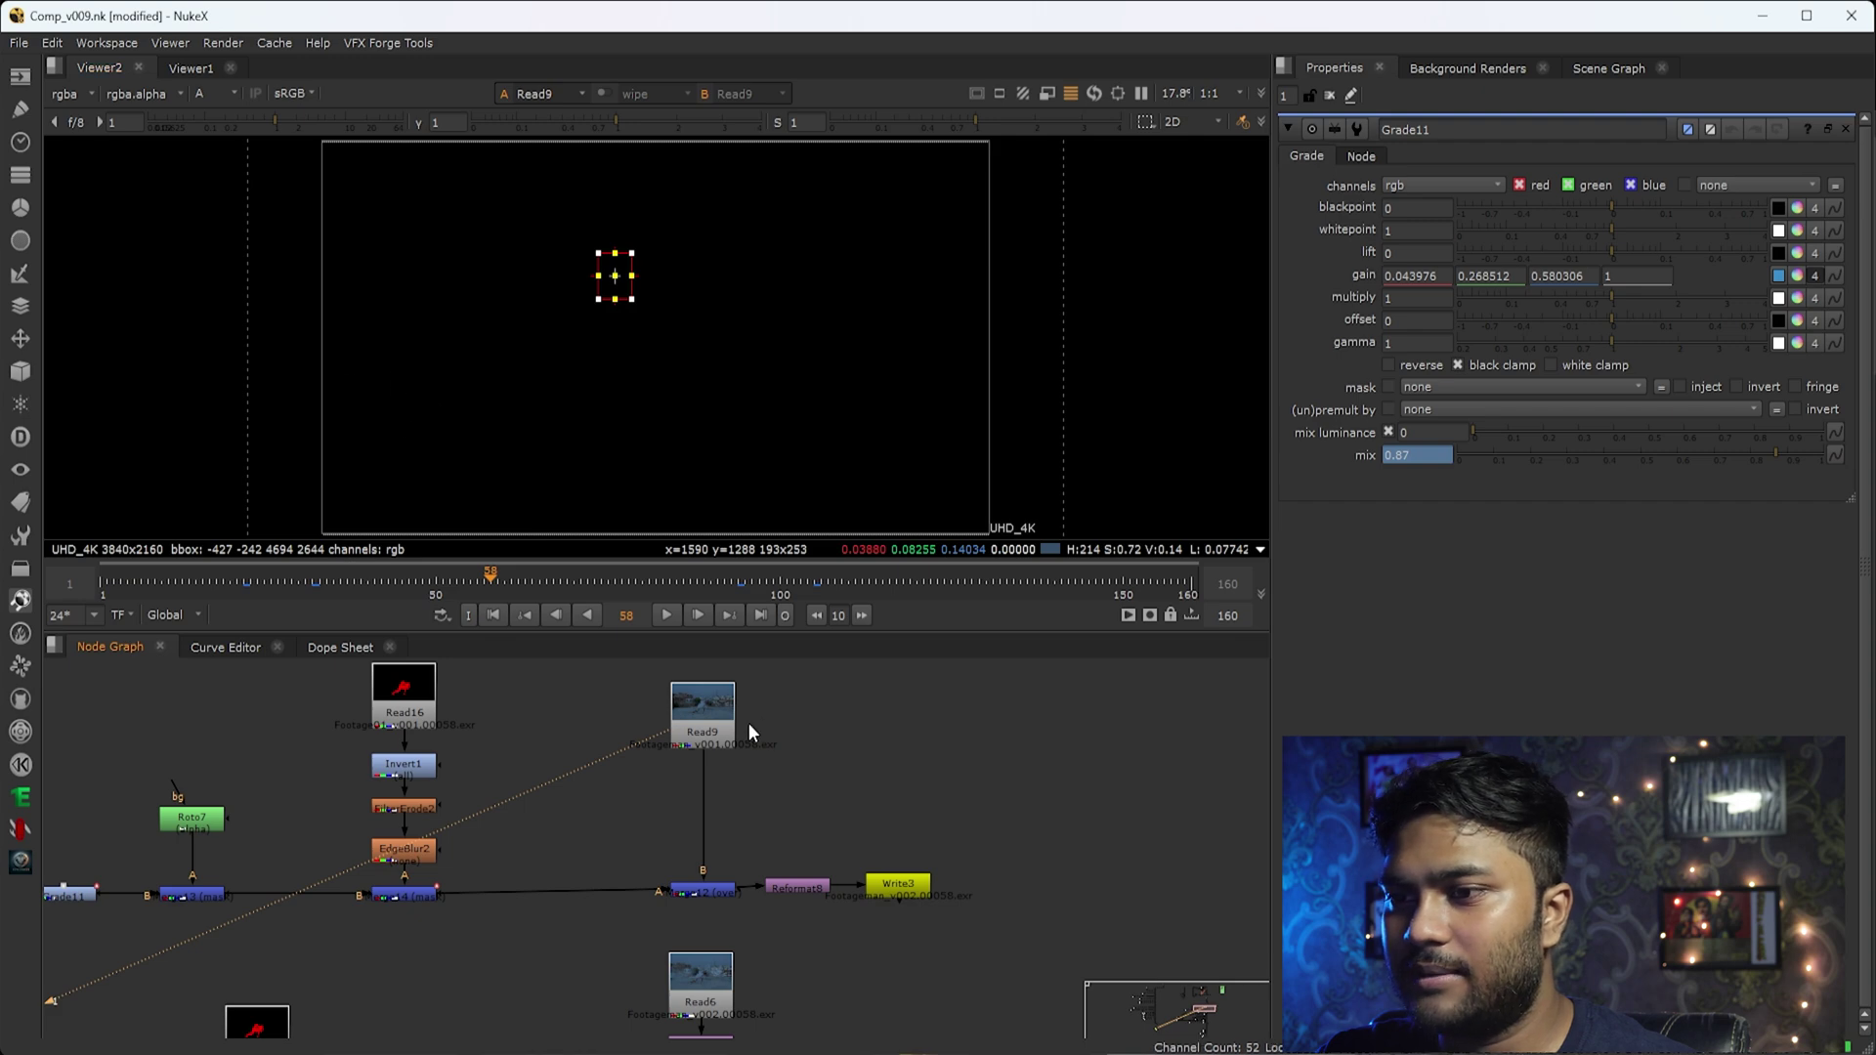
key("a")
Return to Merge13 and examine the fog's lower edge where the roto cuts it.
middle_click_drag(186, 753, 400, 753)
left_click_drag(275, 251, 1054, 380)
left_click_drag(474, 875, 370, 978)
key("1")
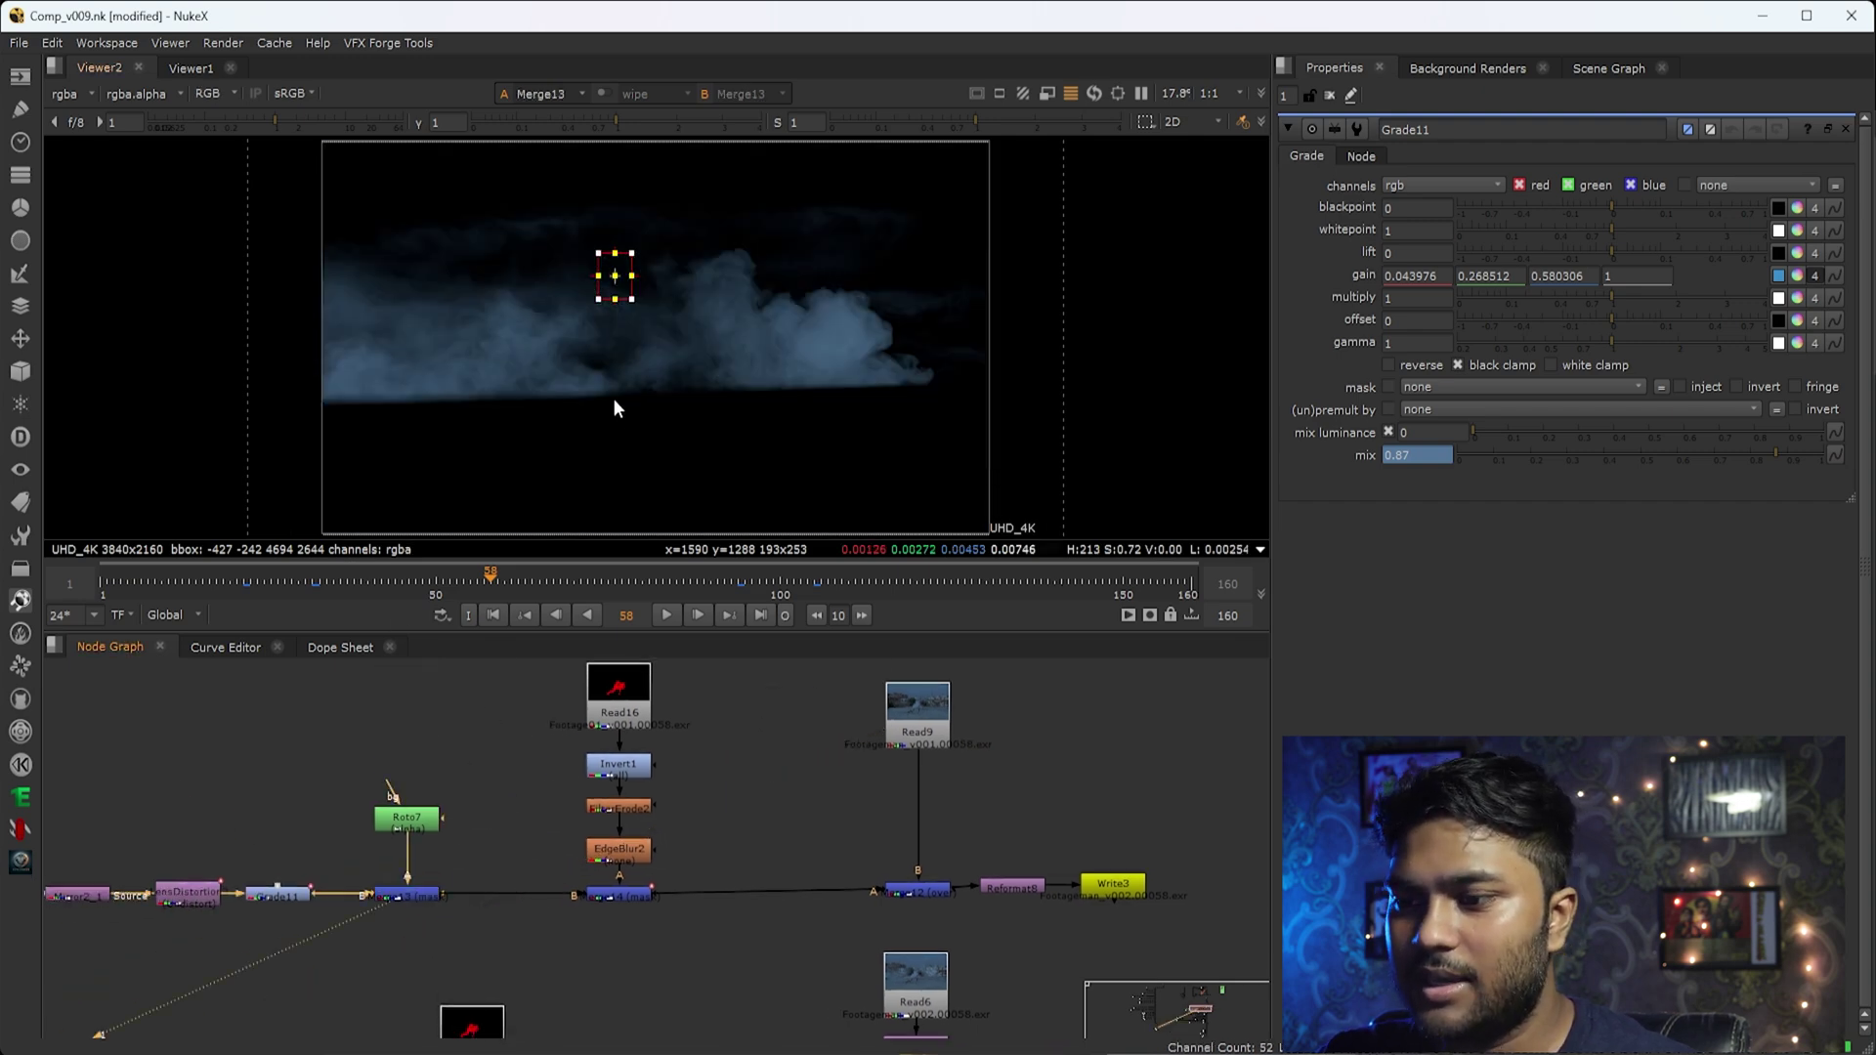
Open Read16's properties and compare its red runner matte with the fog output at Merge14.
double_click(606, 693)
key("1")
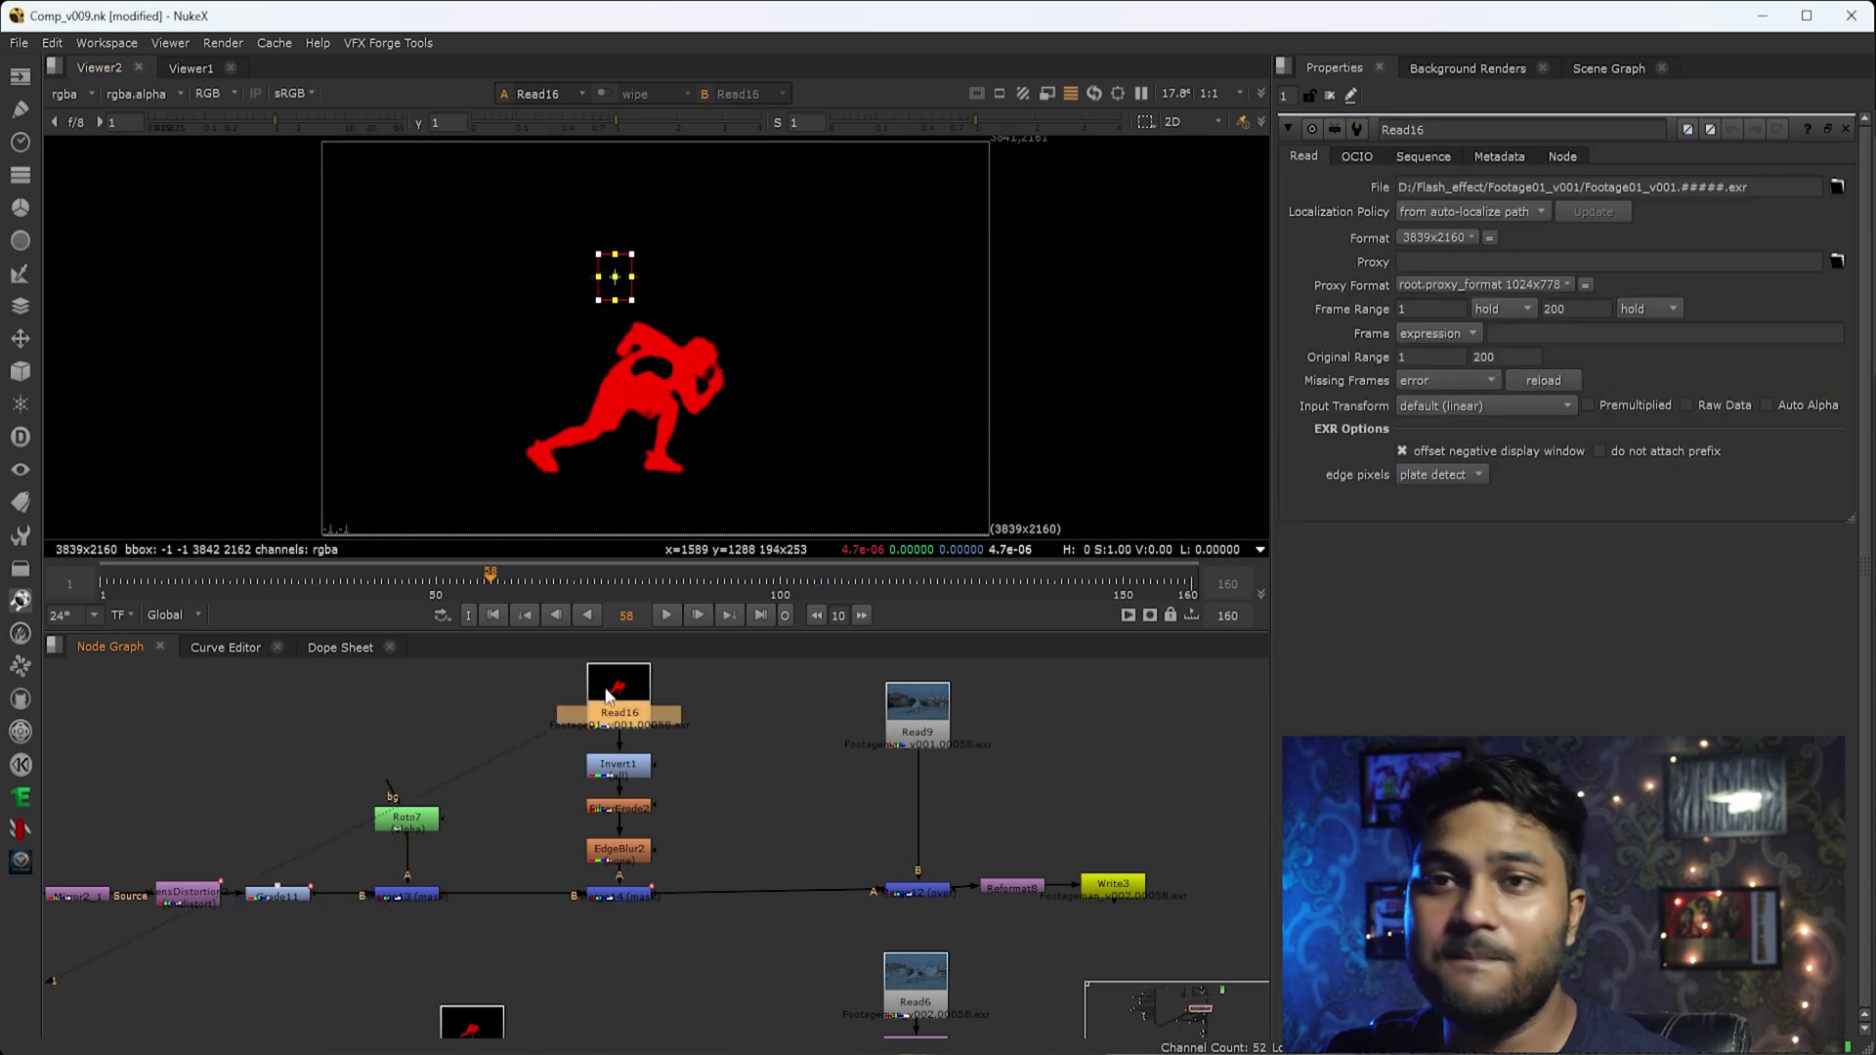
left_click_drag(692, 873, 554, 954)
key("1")
left_click_drag(483, 488, 662, 400)
left_click_drag(917, 282, 853, 332)
left_click(632, 713)
key("1")
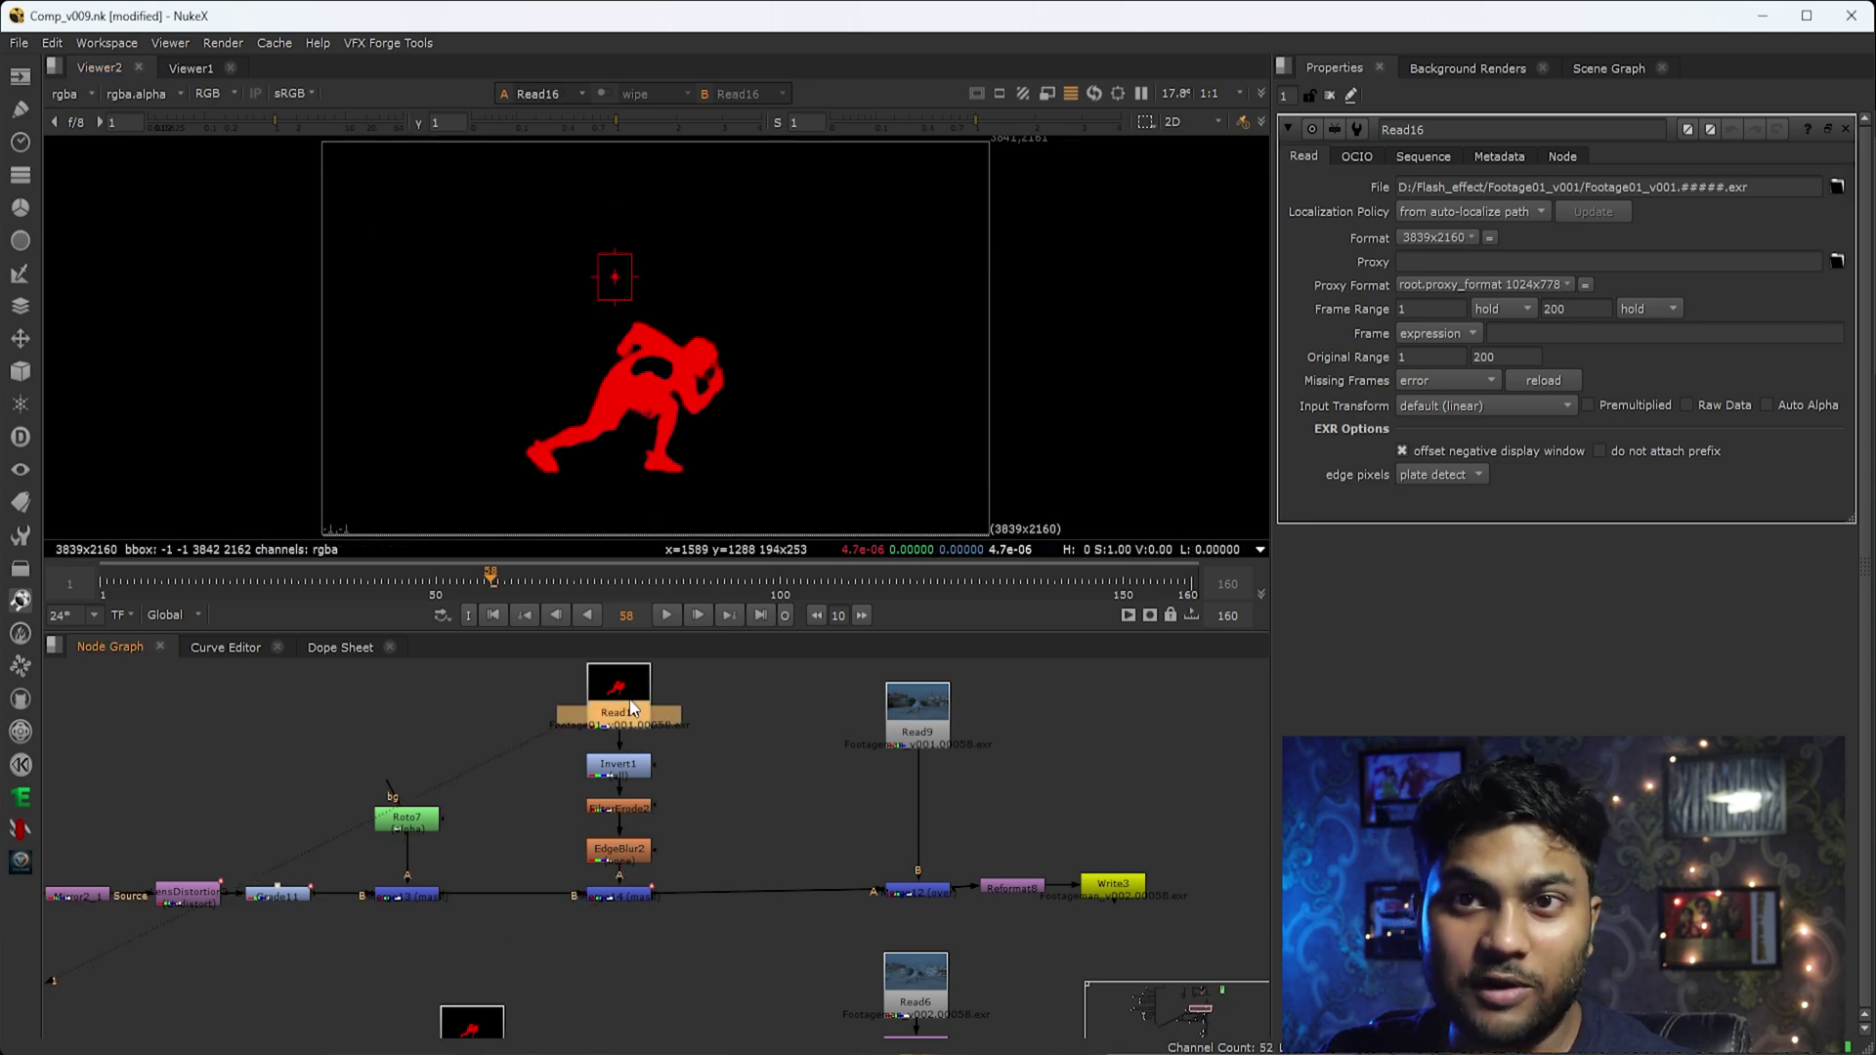
View Merge14's matted fog and its composite over the runner footage at Merge12.
left_click(645, 896)
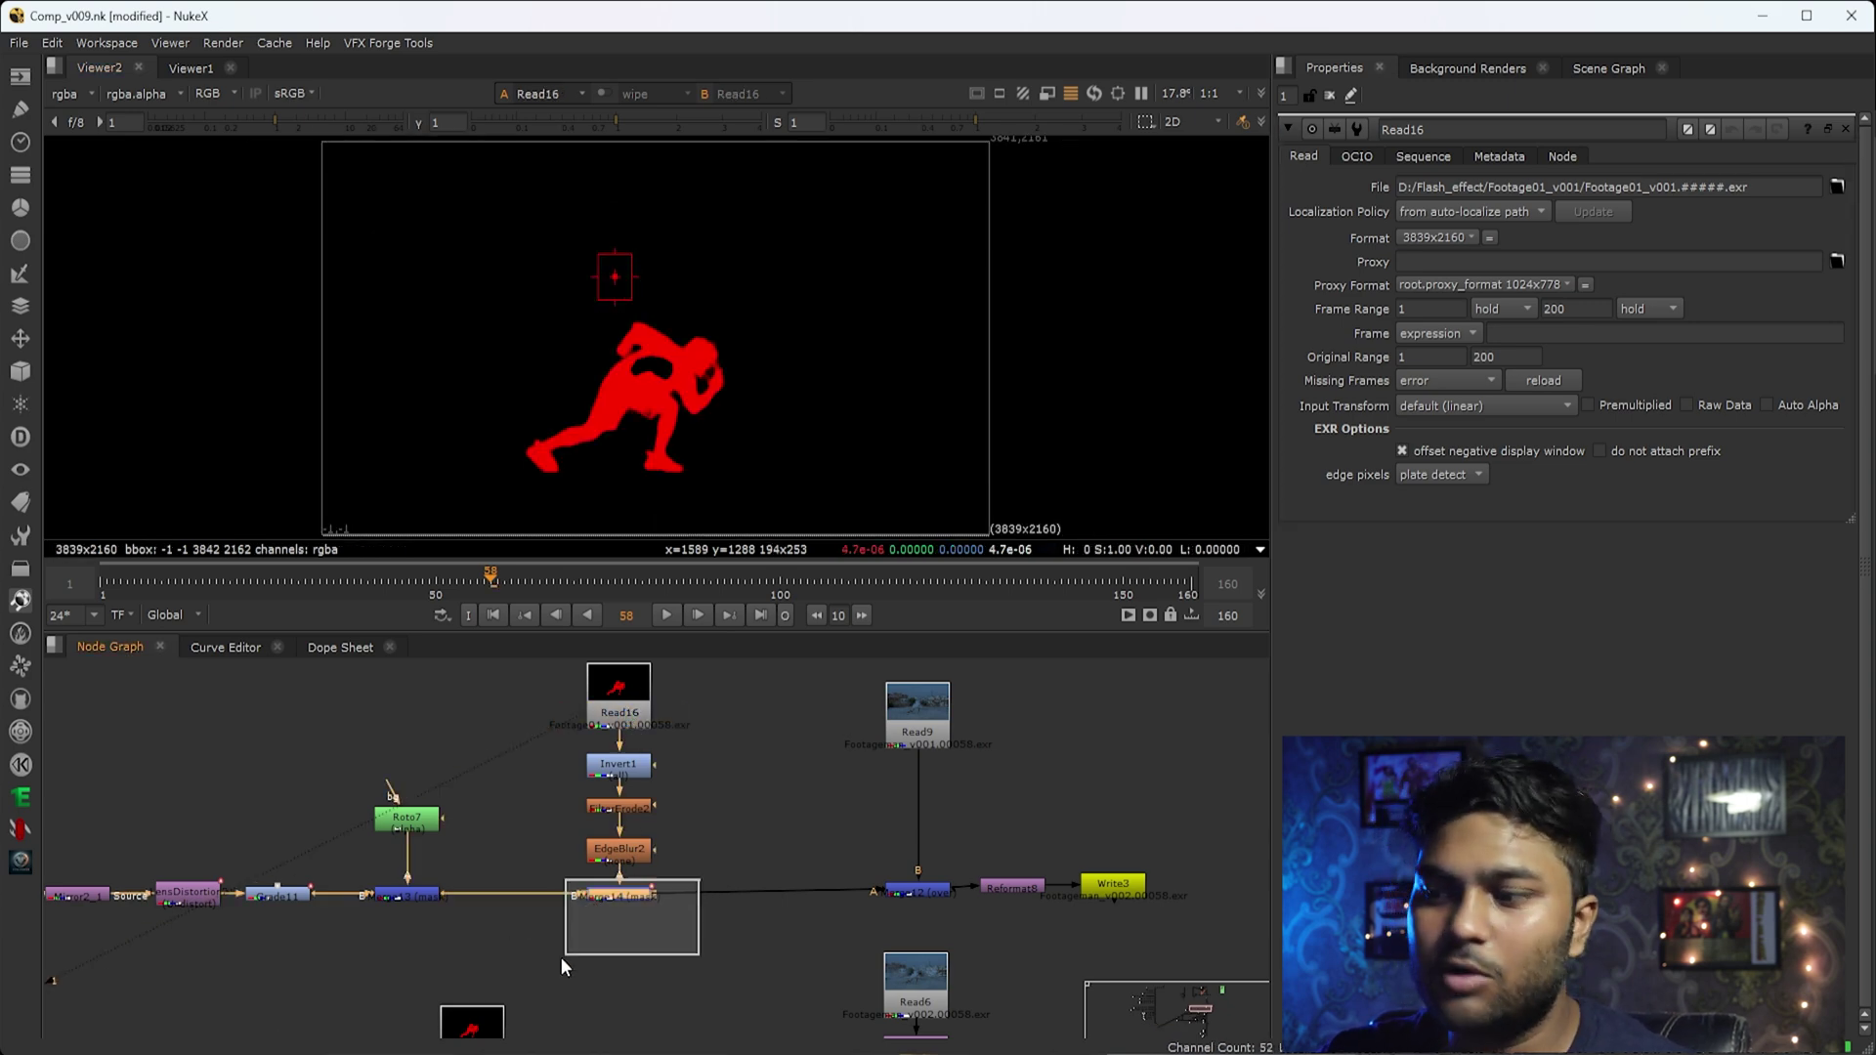
key("1")
scroll(933, 854, "up", 3)
left_click_drag(976, 847, 728, 1034)
key("1")
scroll(798, 951, "down", 3)
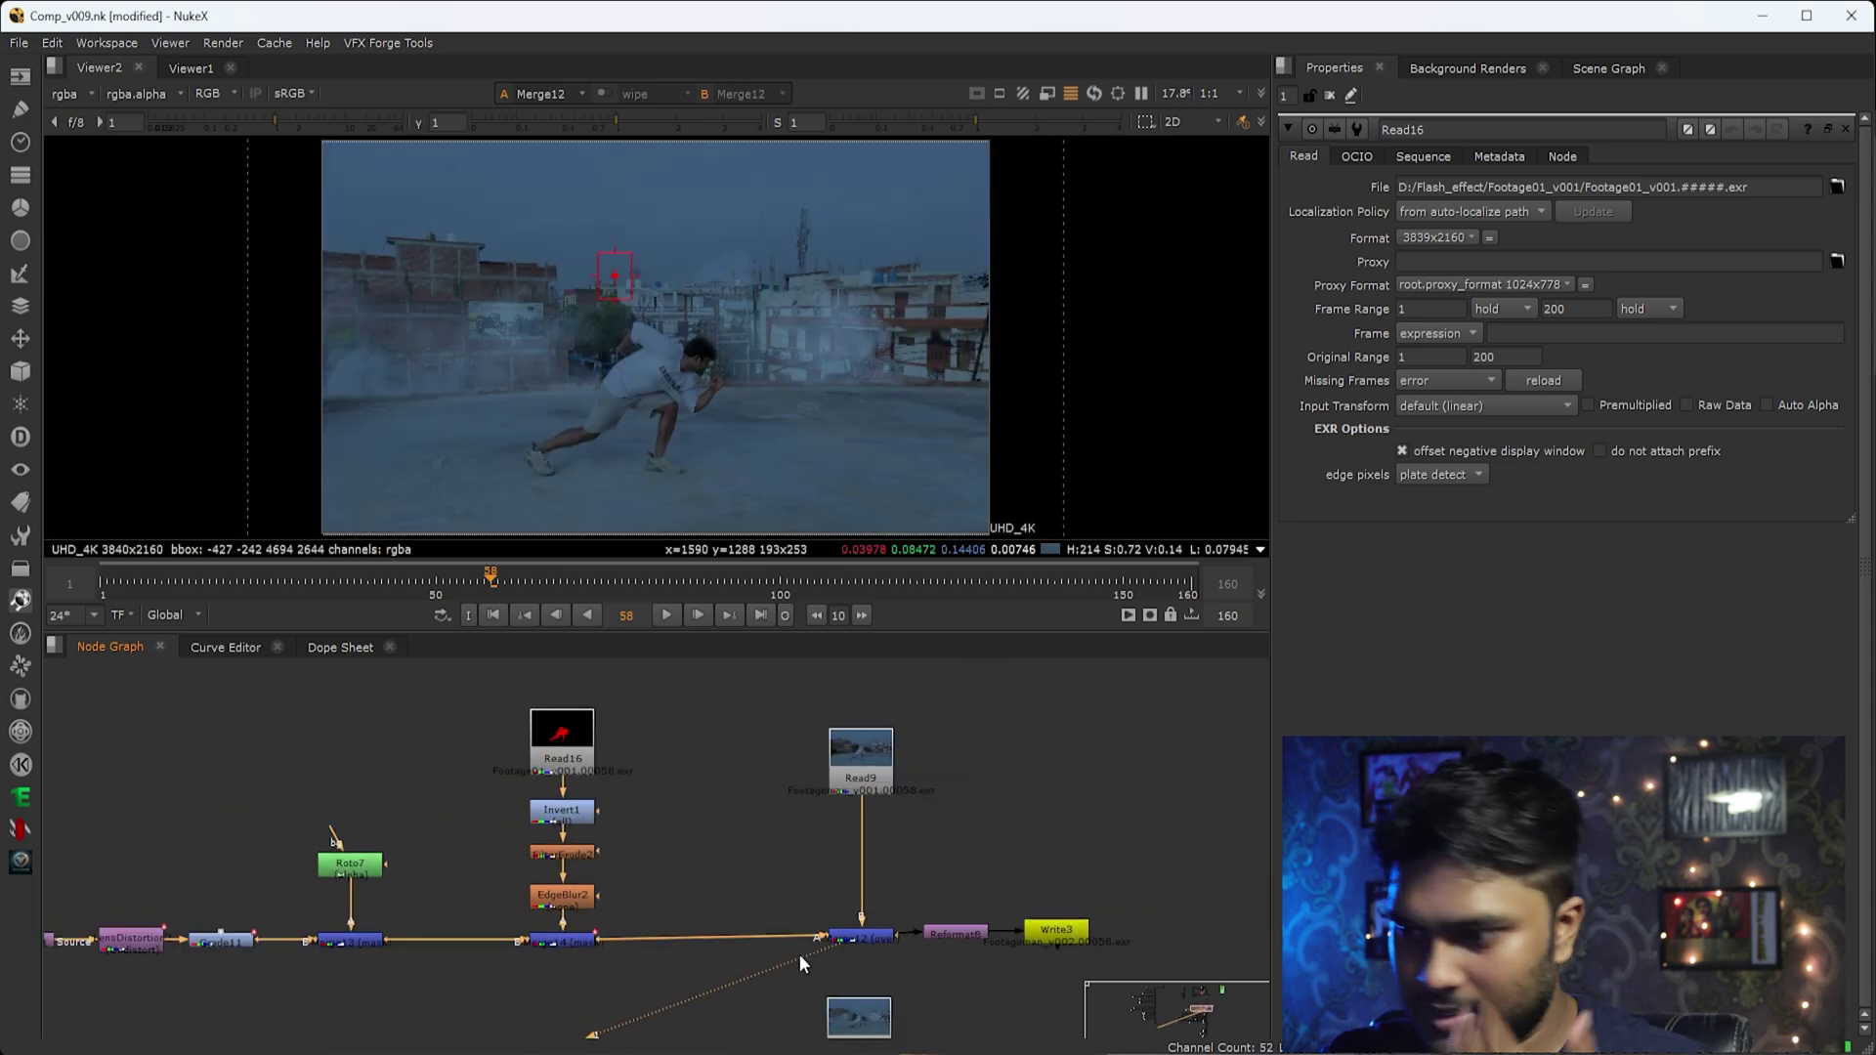
View the outputs of Reformat8 and Write3 at the end of the fog branch.
middle_click_drag(921, 915, 920, 783)
scroll(859, 746, "up", 2)
left_click(859, 749)
key("1")
left_click_drag(924, 784, 822, 876)
key("1")
scroll(840, 863, "down", 3)
left_click_drag(947, 680, 862, 748)
left_click_drag(1050, 803, 961, 889)
key("1")
Open the properties of Read6, view its fog-composited footage and select Reformat9 below it.
middle_click_drag(889, 924, 893, 724)
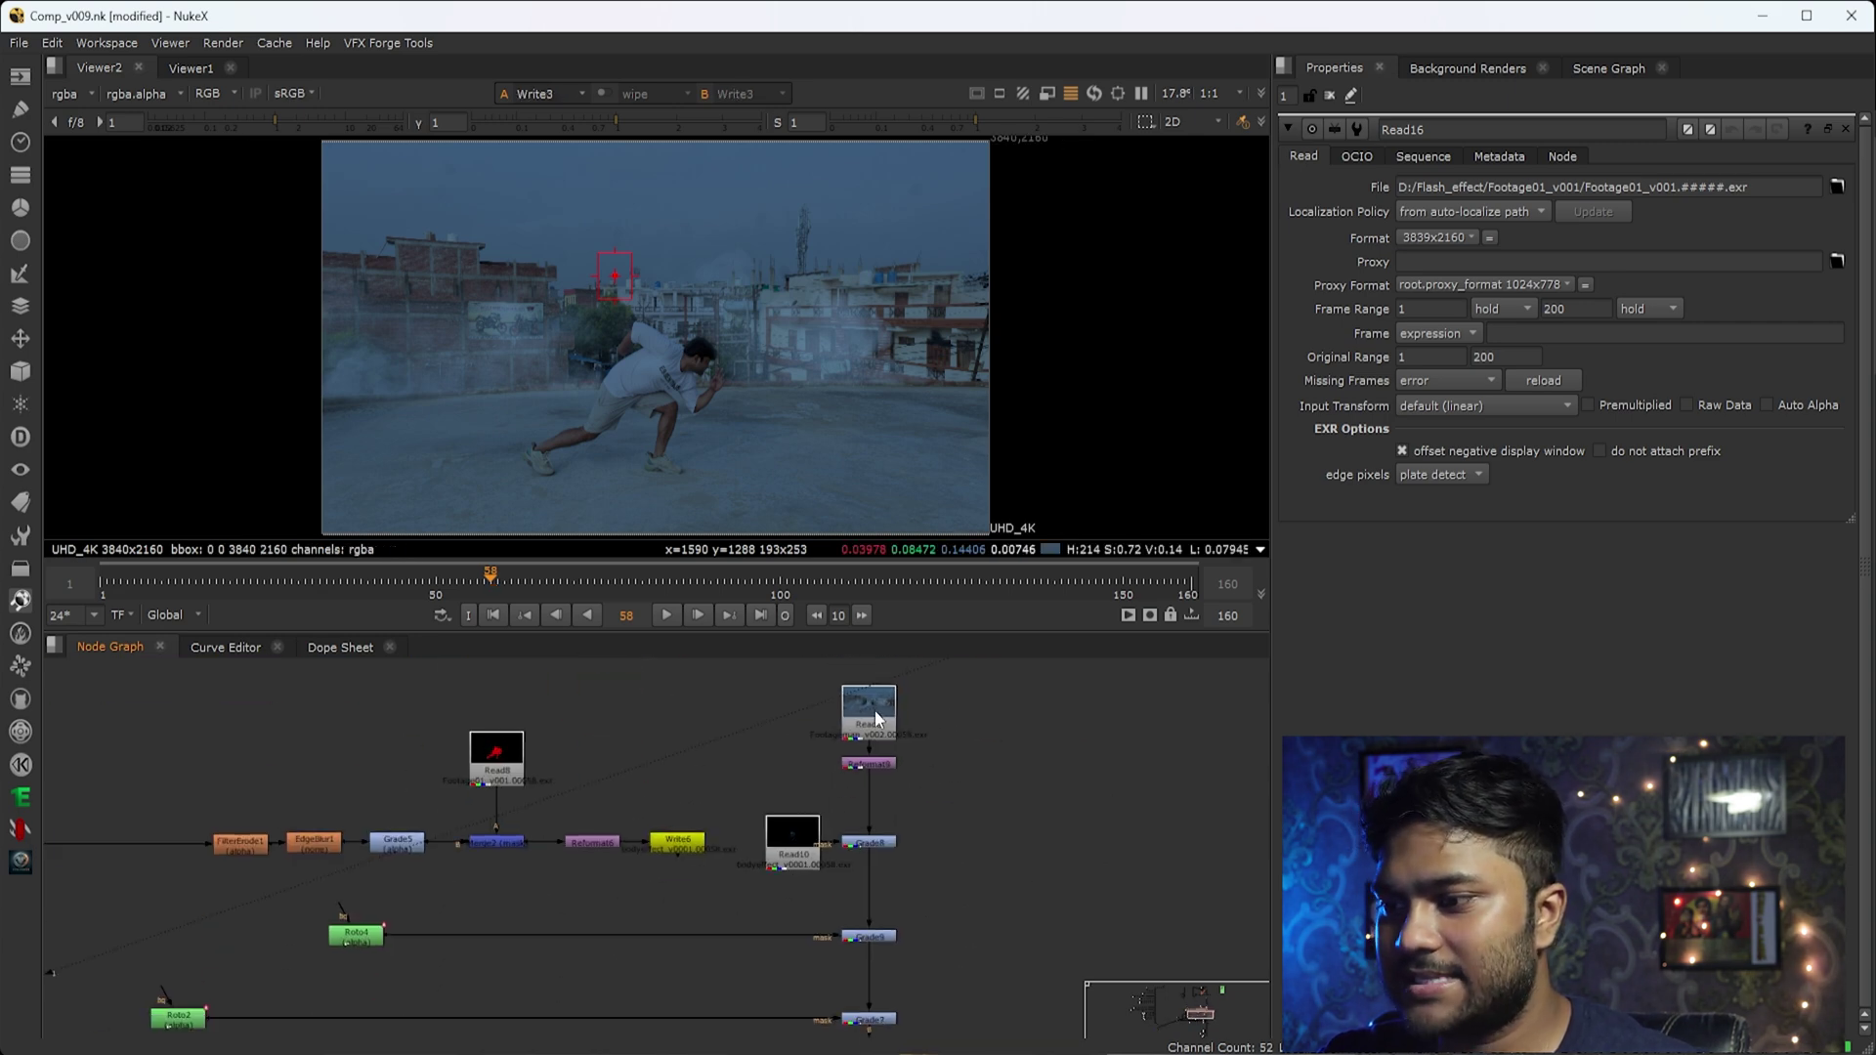
double_click(875, 718)
key("1")
left_click(879, 765)
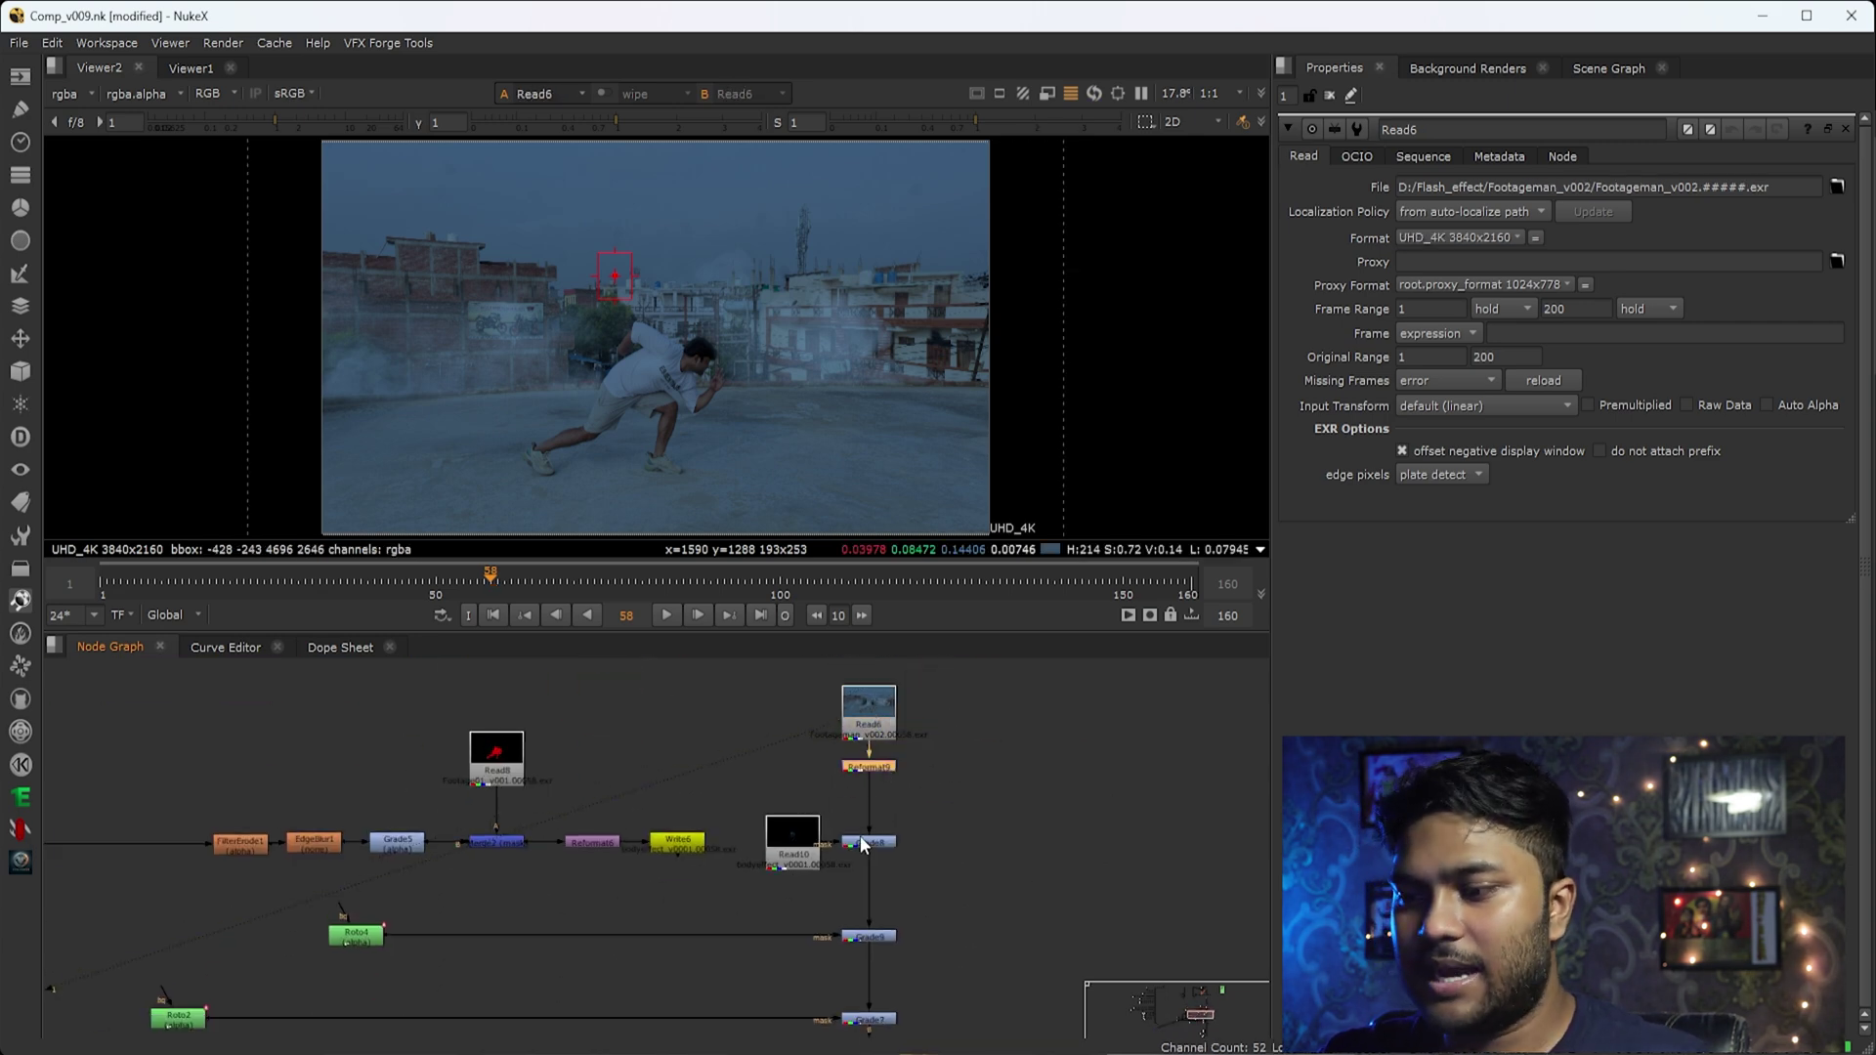
View the output of Grade8, masked by Read10, and inspect the light cast on the runner's leg.
scroll(834, 867, "up", 4)
scroll(813, 877, "down", 4)
scroll(888, 813, "up", 3)
left_click_drag(906, 809, 791, 924)
key("1")
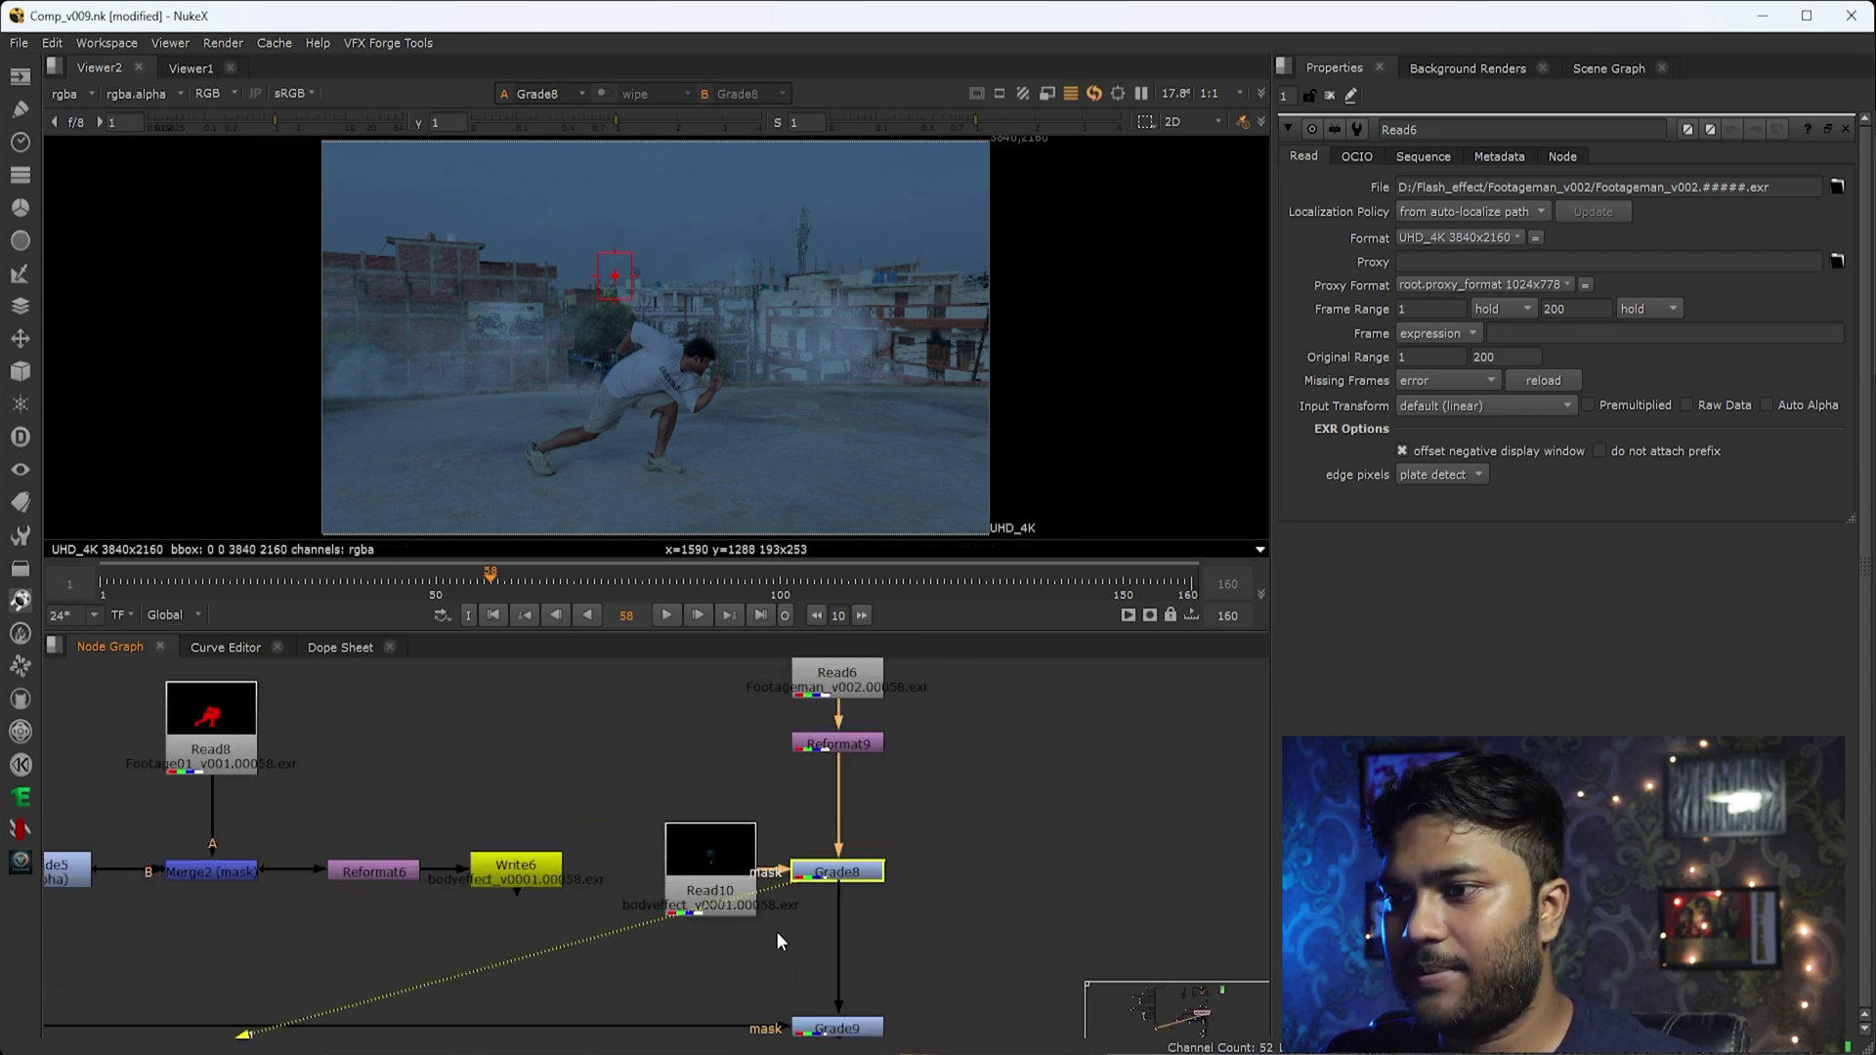
scroll(640, 435, "up", 9)
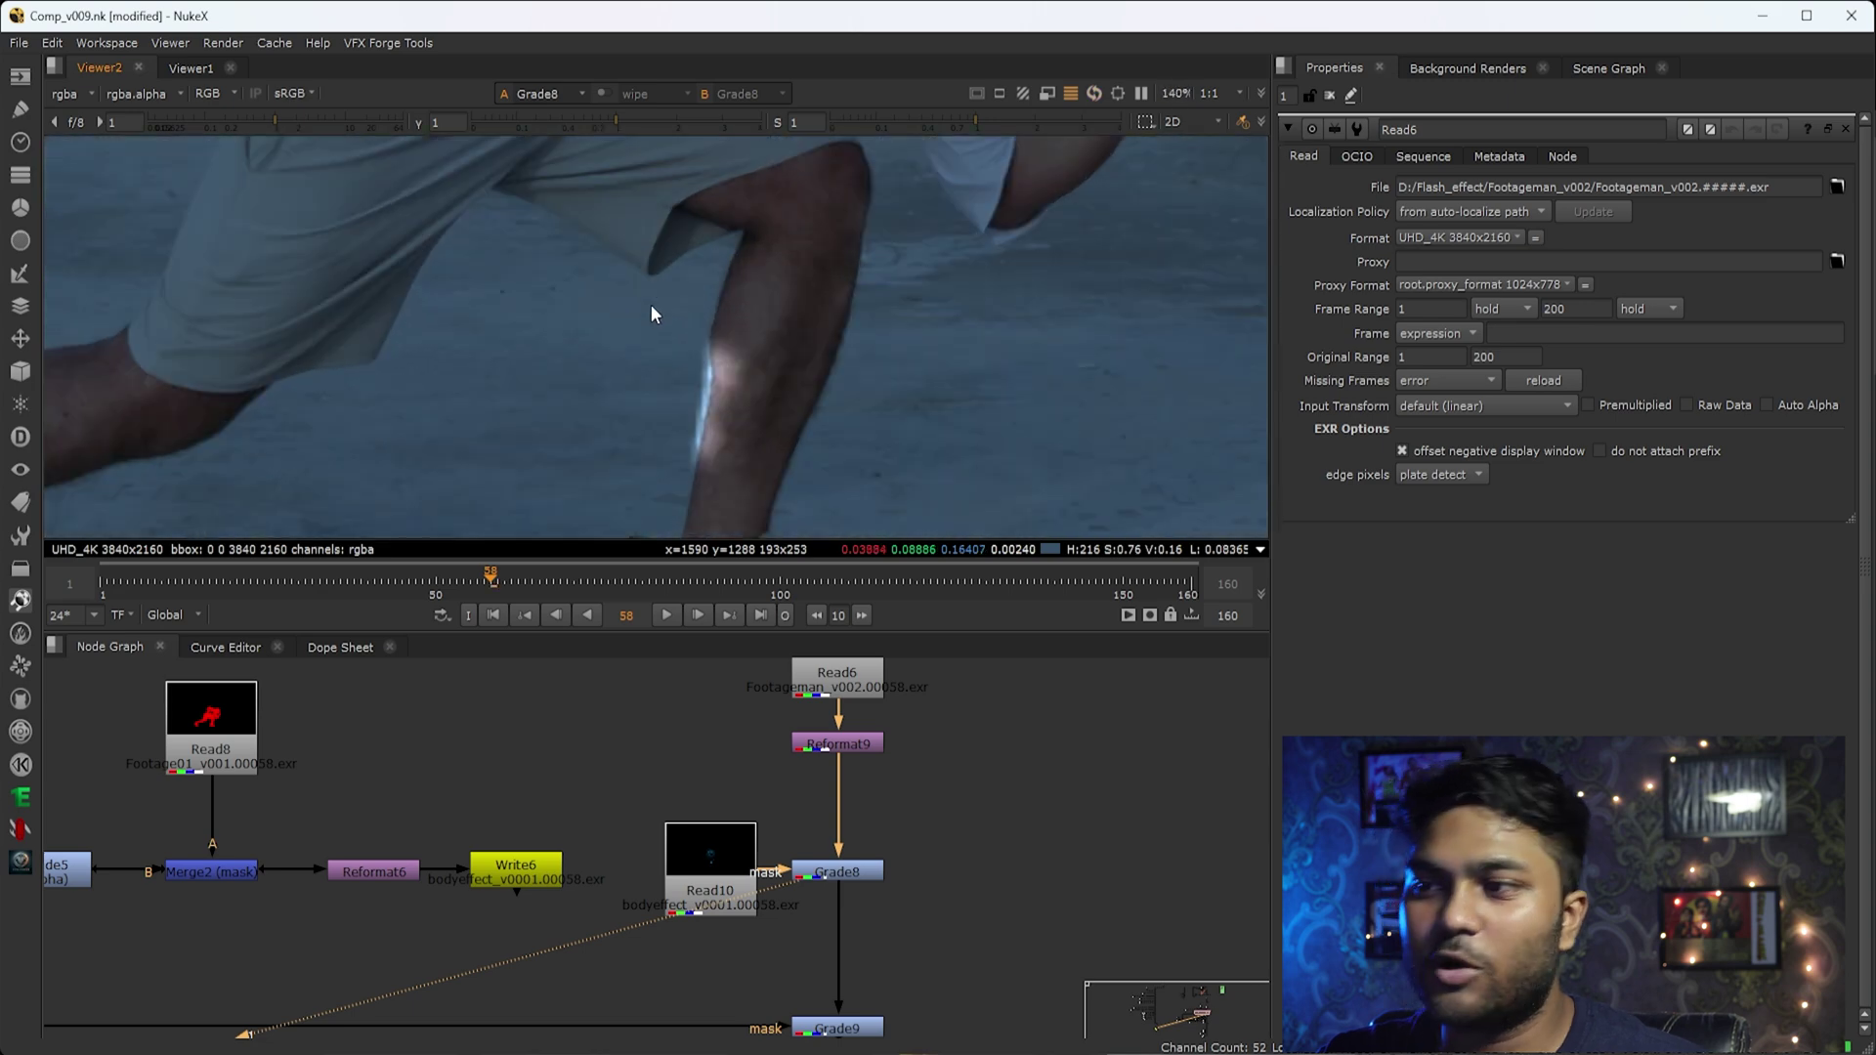
key("f")
Find Read13 near Viewer1 and view its Final_render.mov footage.
scroll(744, 822, "down", 3)
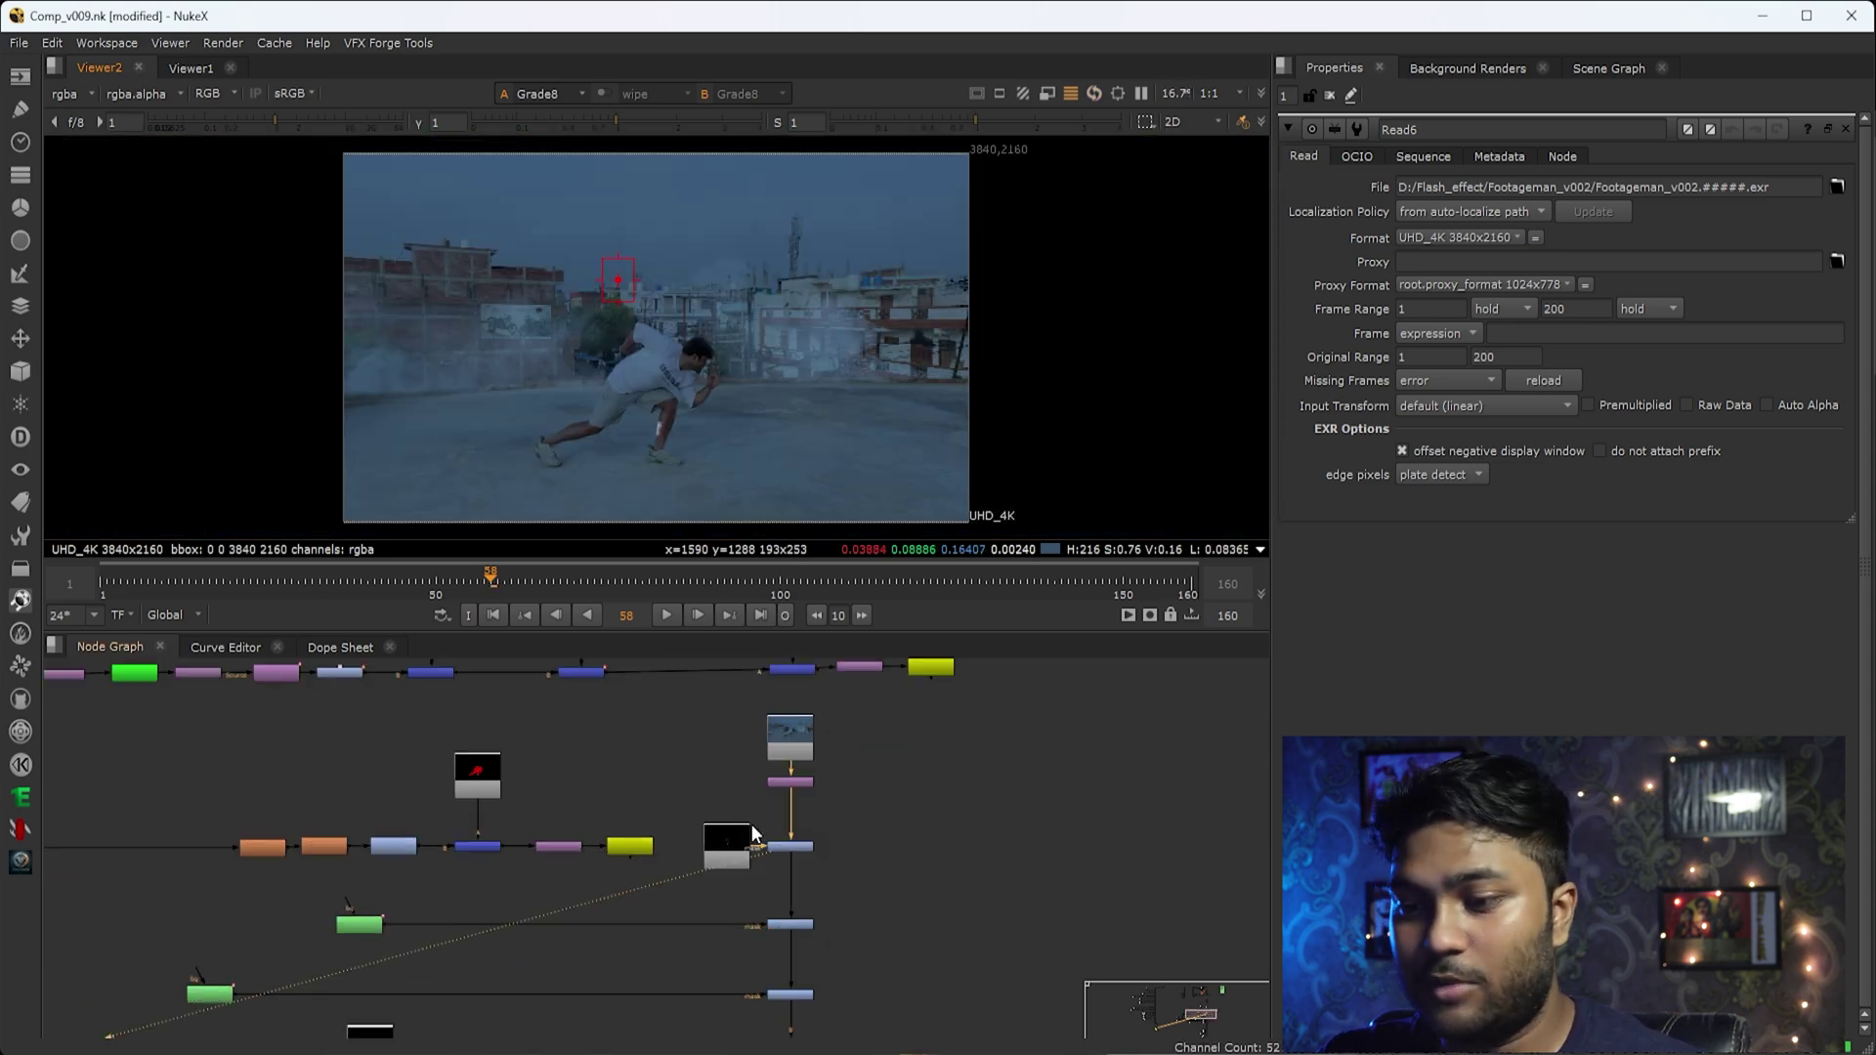
scroll(684, 860, "down", 6)
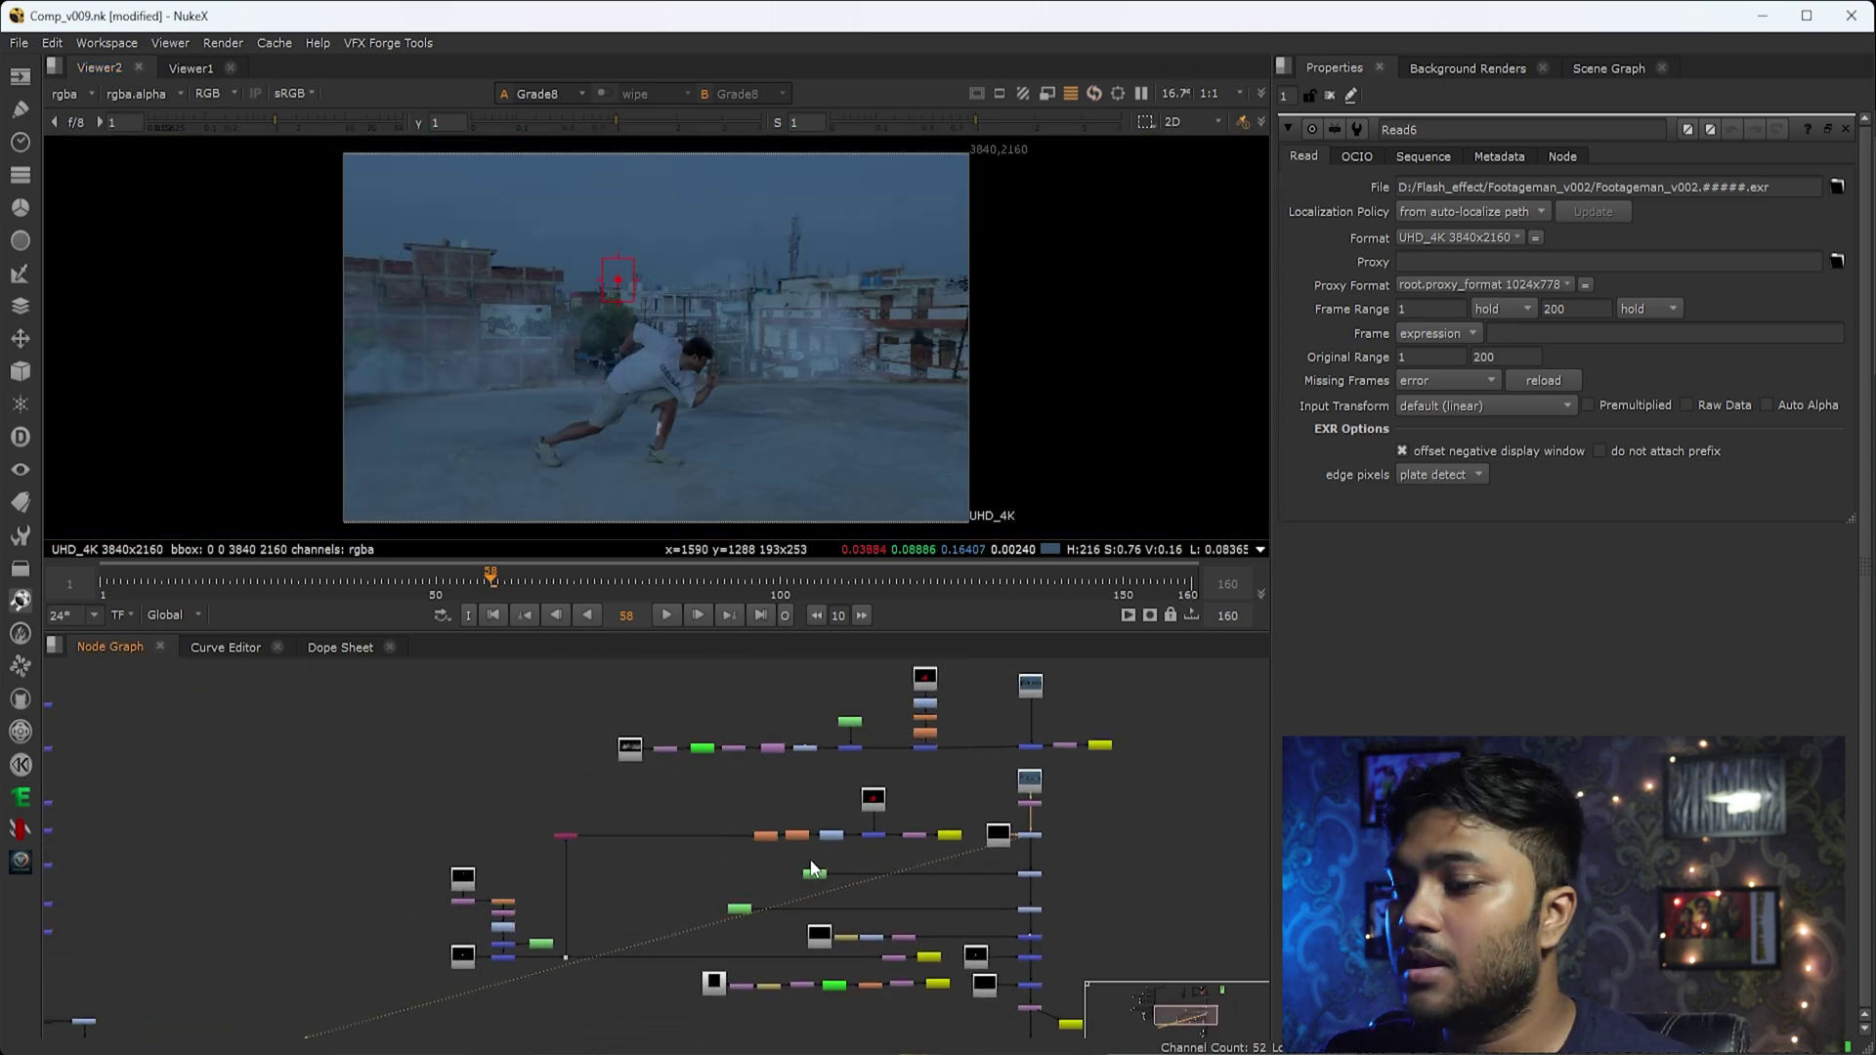
middle_click_drag(706, 845, 744, 842)
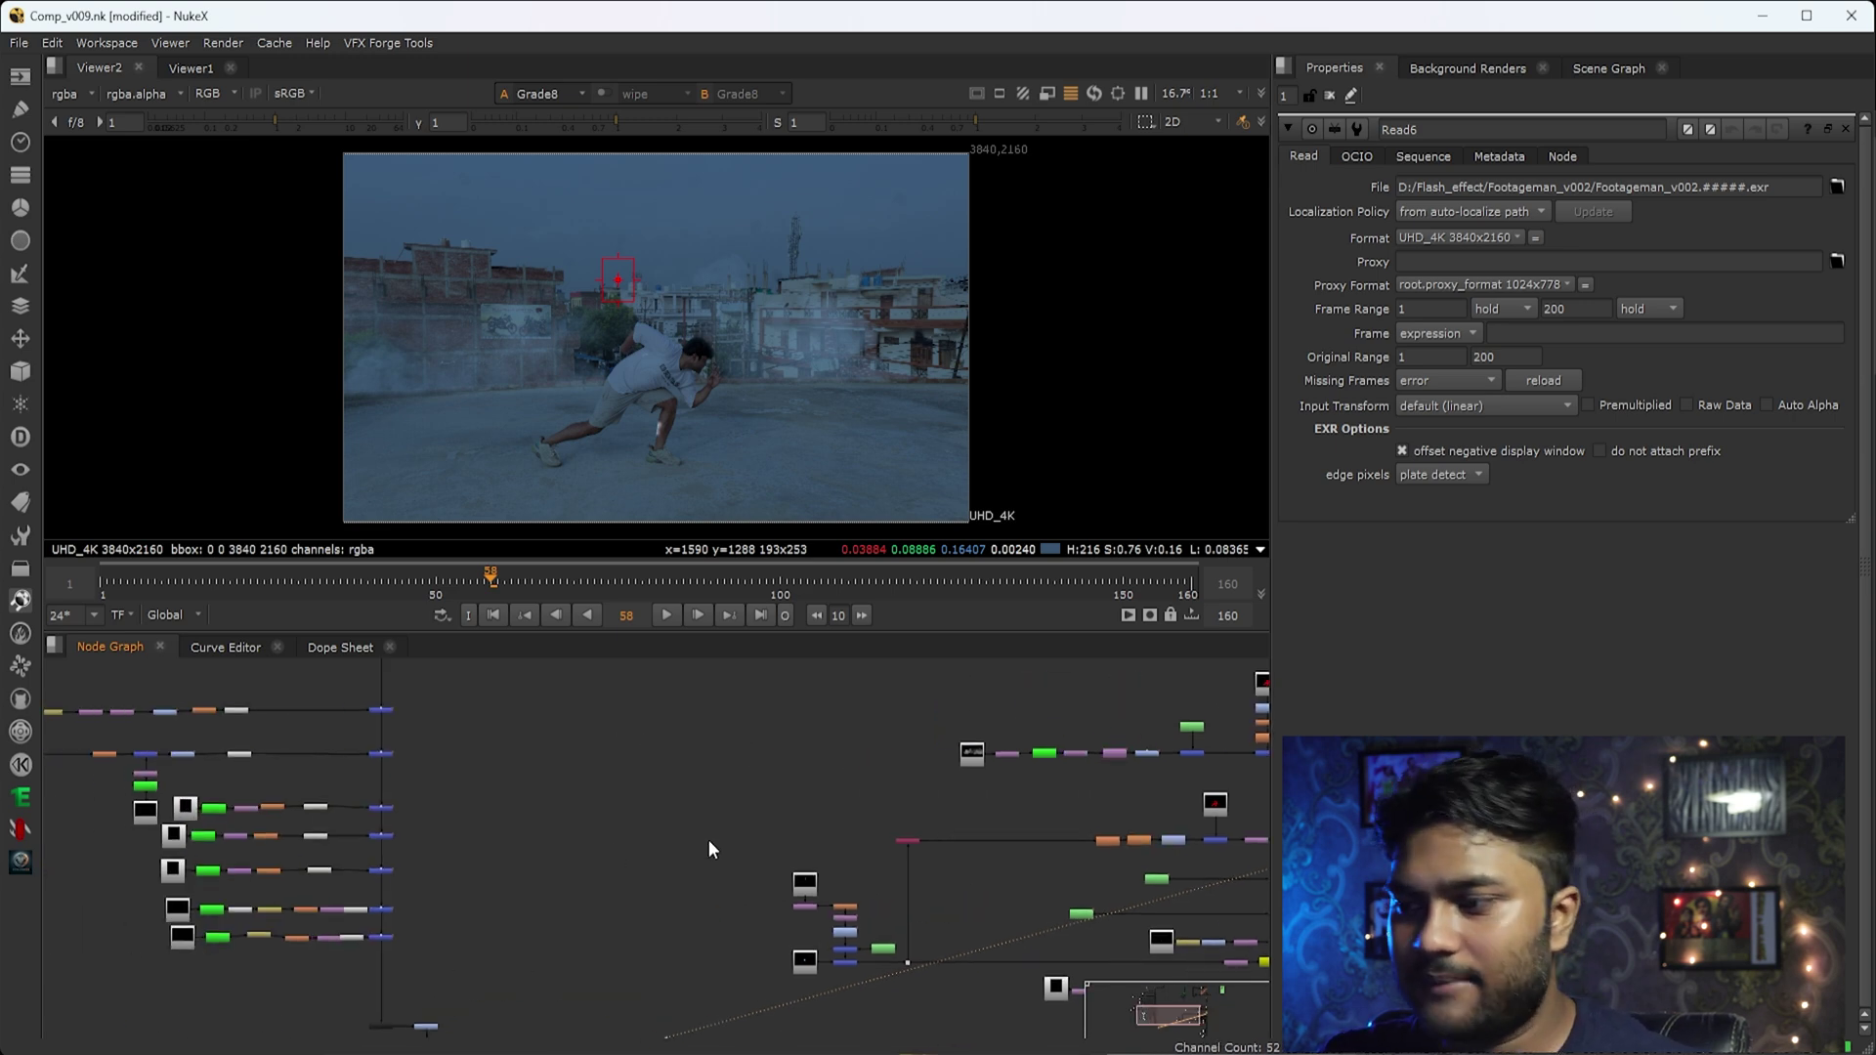
scroll(1038, 811, "down", 4)
middle_click_drag(979, 907, 903, 688)
scroll(1026, 909, "up", 4)
scroll(947, 764, "up", 5)
left_click(906, 786)
key("1")
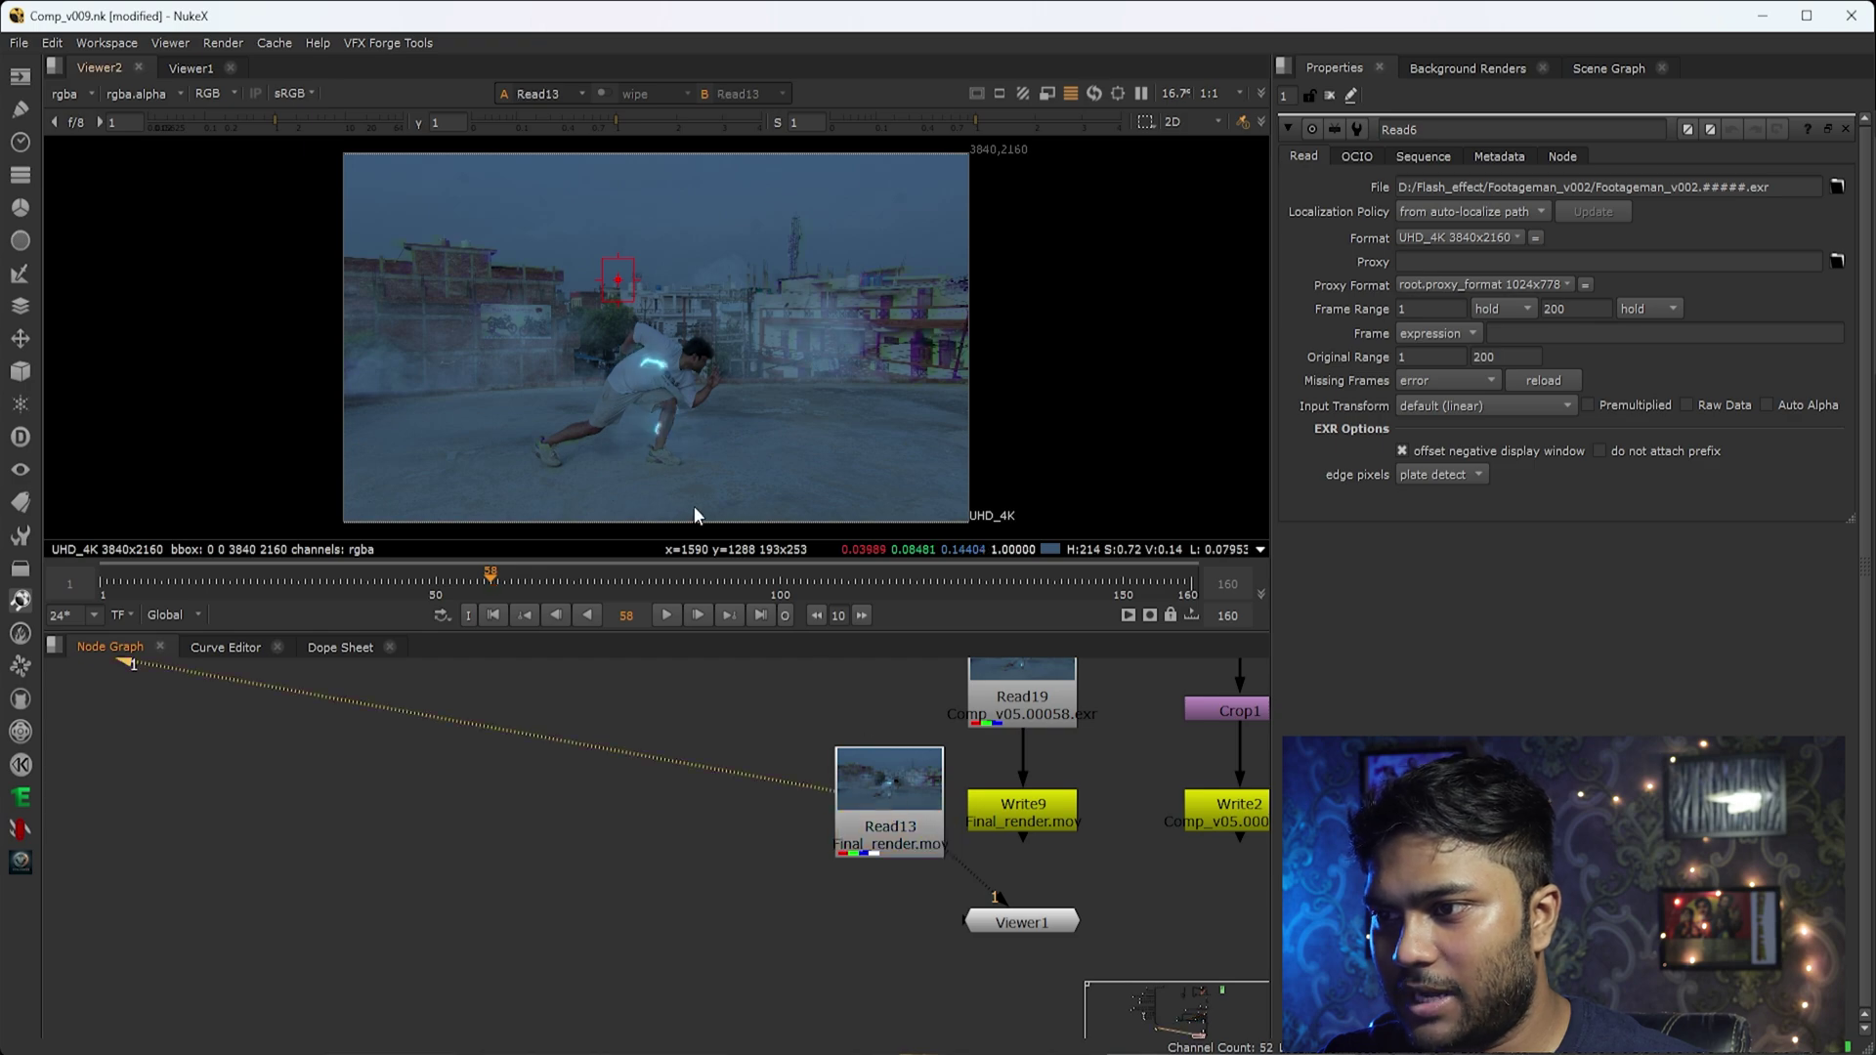
Enlarge the viewer and inspect the lightning and its glow on the runner's leg in the final render.
scroll(671, 356, "up", 5)
scroll(670, 356, "up", 7)
middle_click_drag(607, 332, 564, 186)
key("space")
key("f")
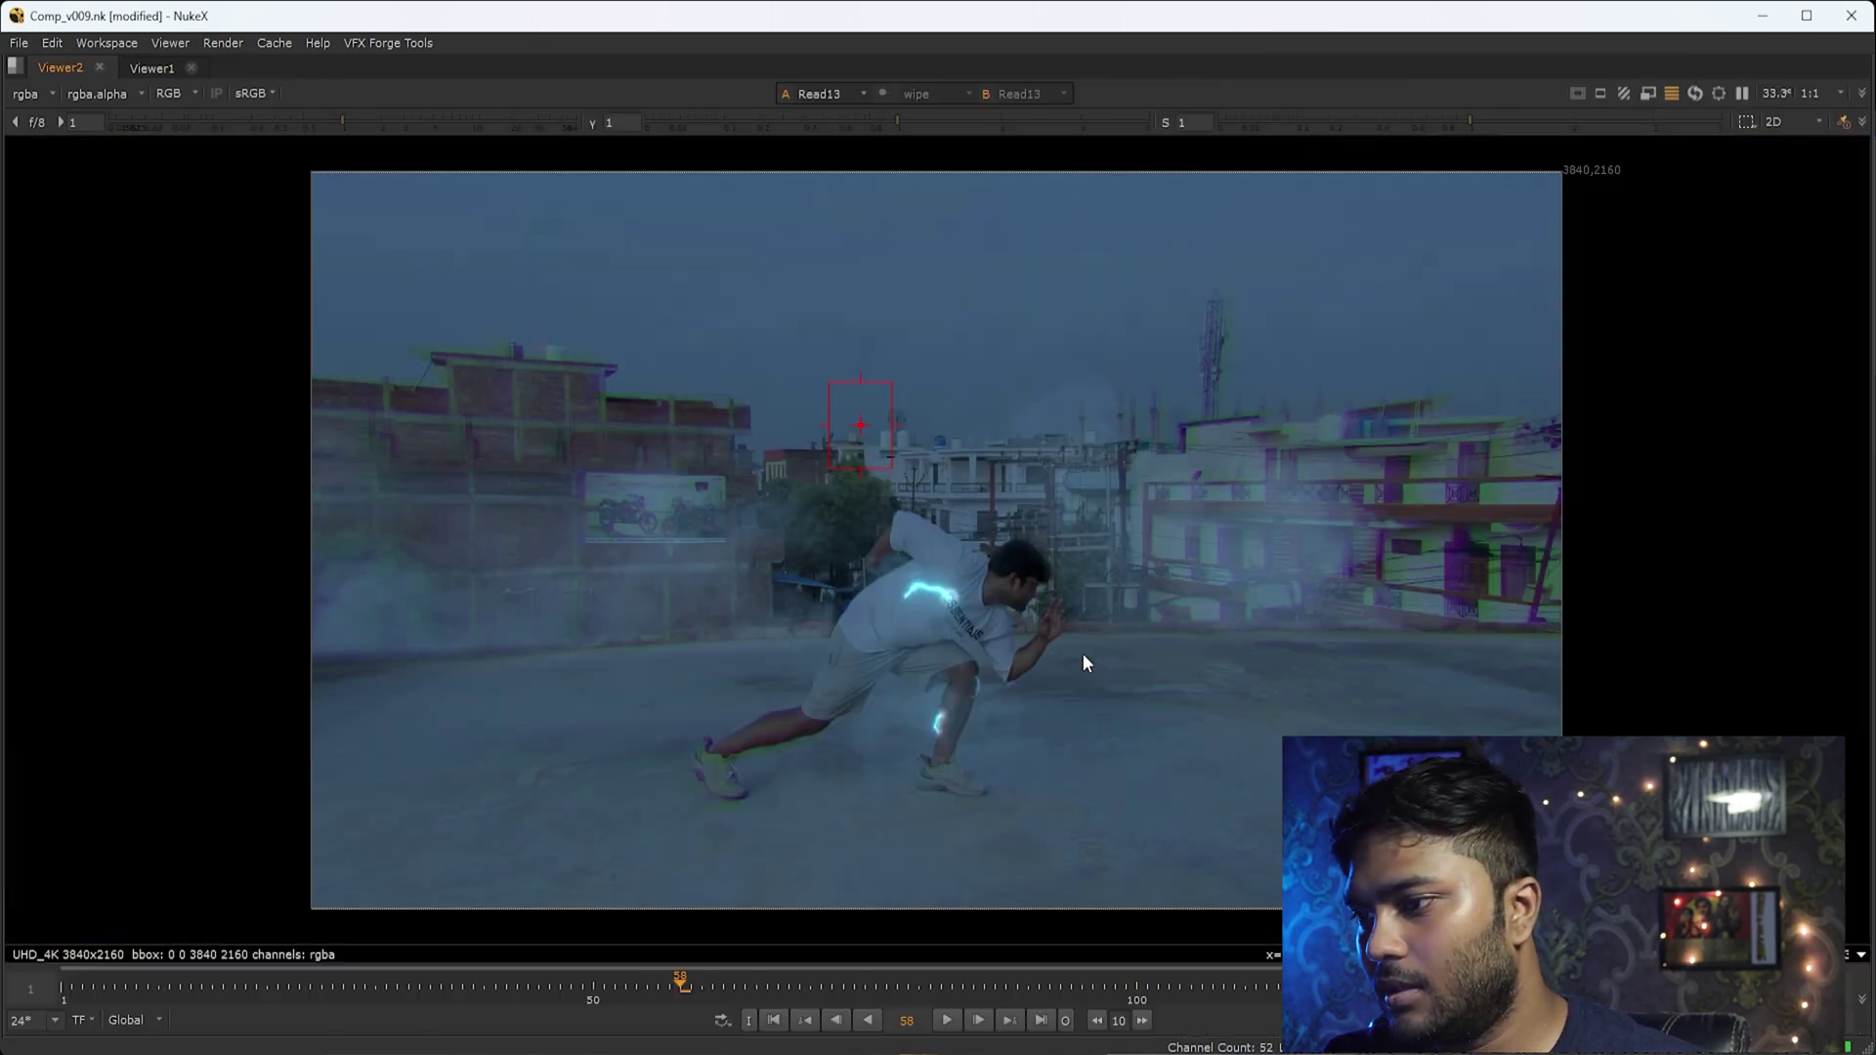
scroll(948, 824, "up", 4)
scroll(934, 670, "up", 6)
left_click_drag(823, 161, 1078, 642)
middle_click_drag(1079, 642, 1048, 691)
scroll(1049, 690, "down", 3)
left_click_drag(887, 476, 1071, 688)
scroll(1010, 604, "up", 3)
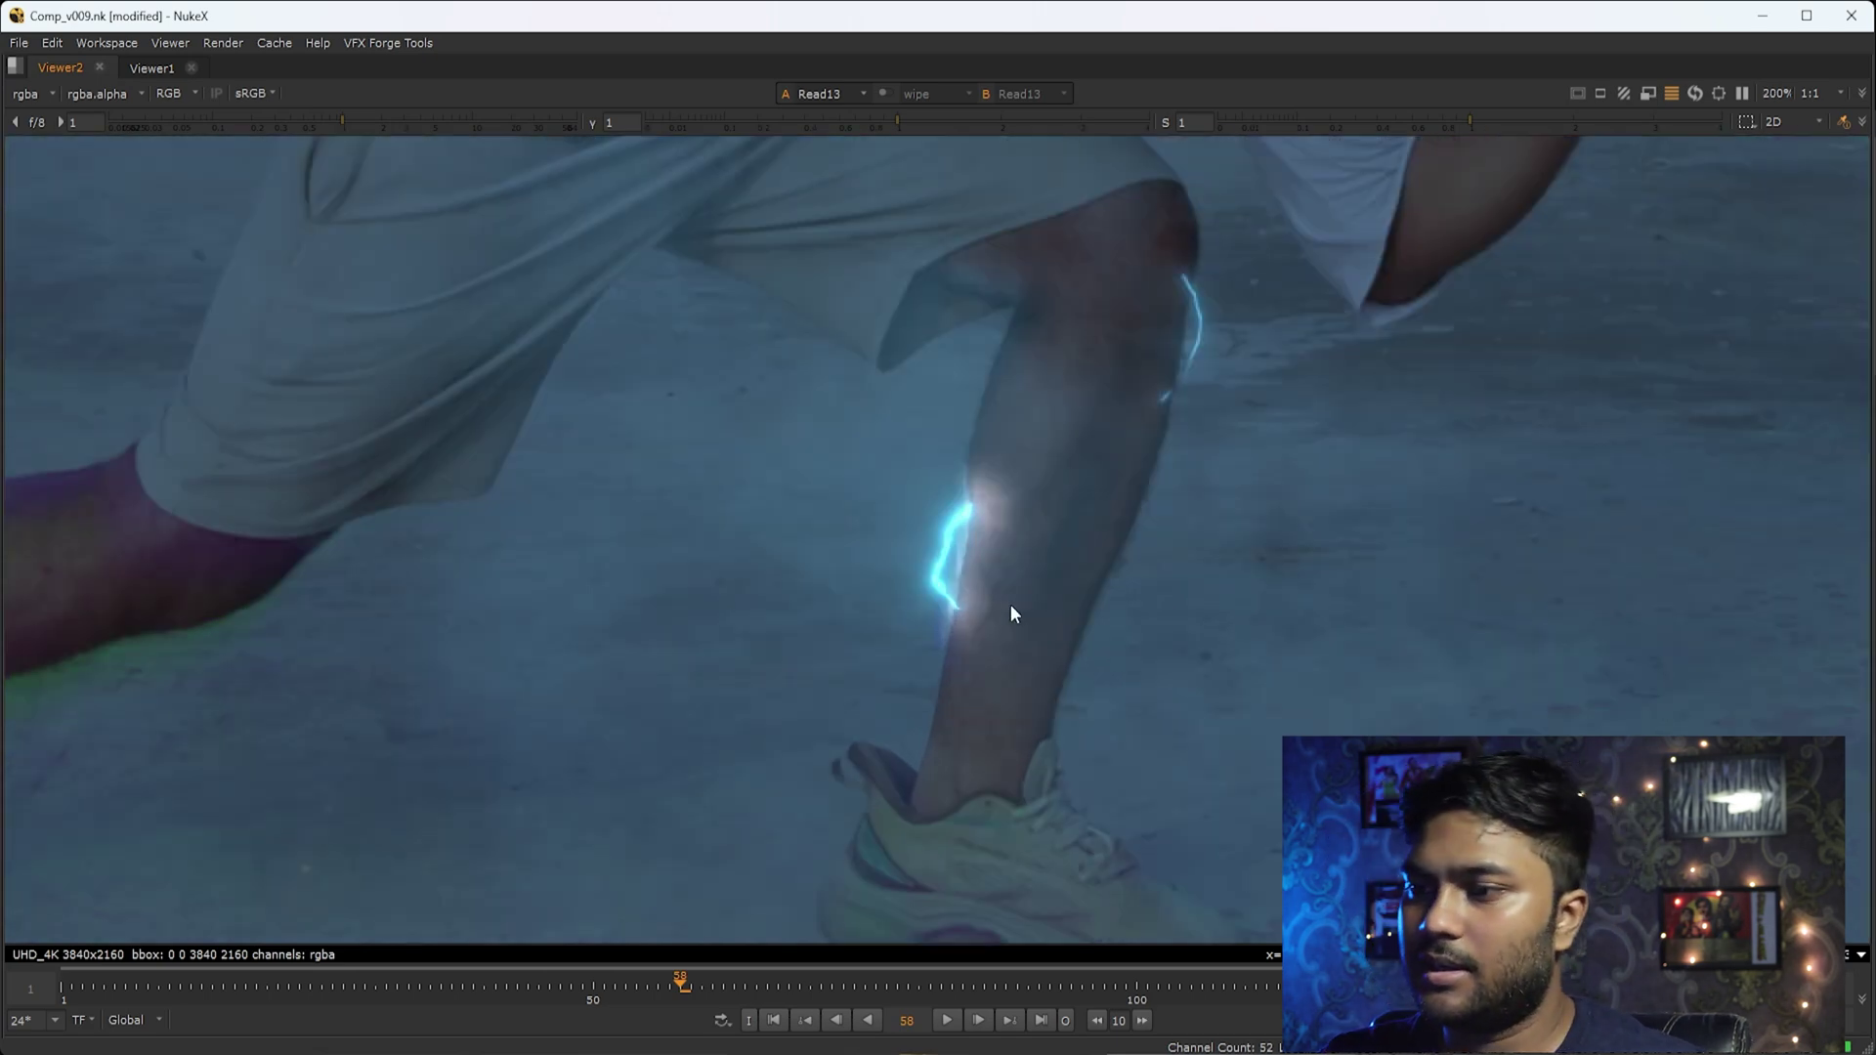
key("space")
key("f")
View the Read35 lightning arc clip above Keyer17 in the lightning branches.
scroll(749, 836, "down", 8)
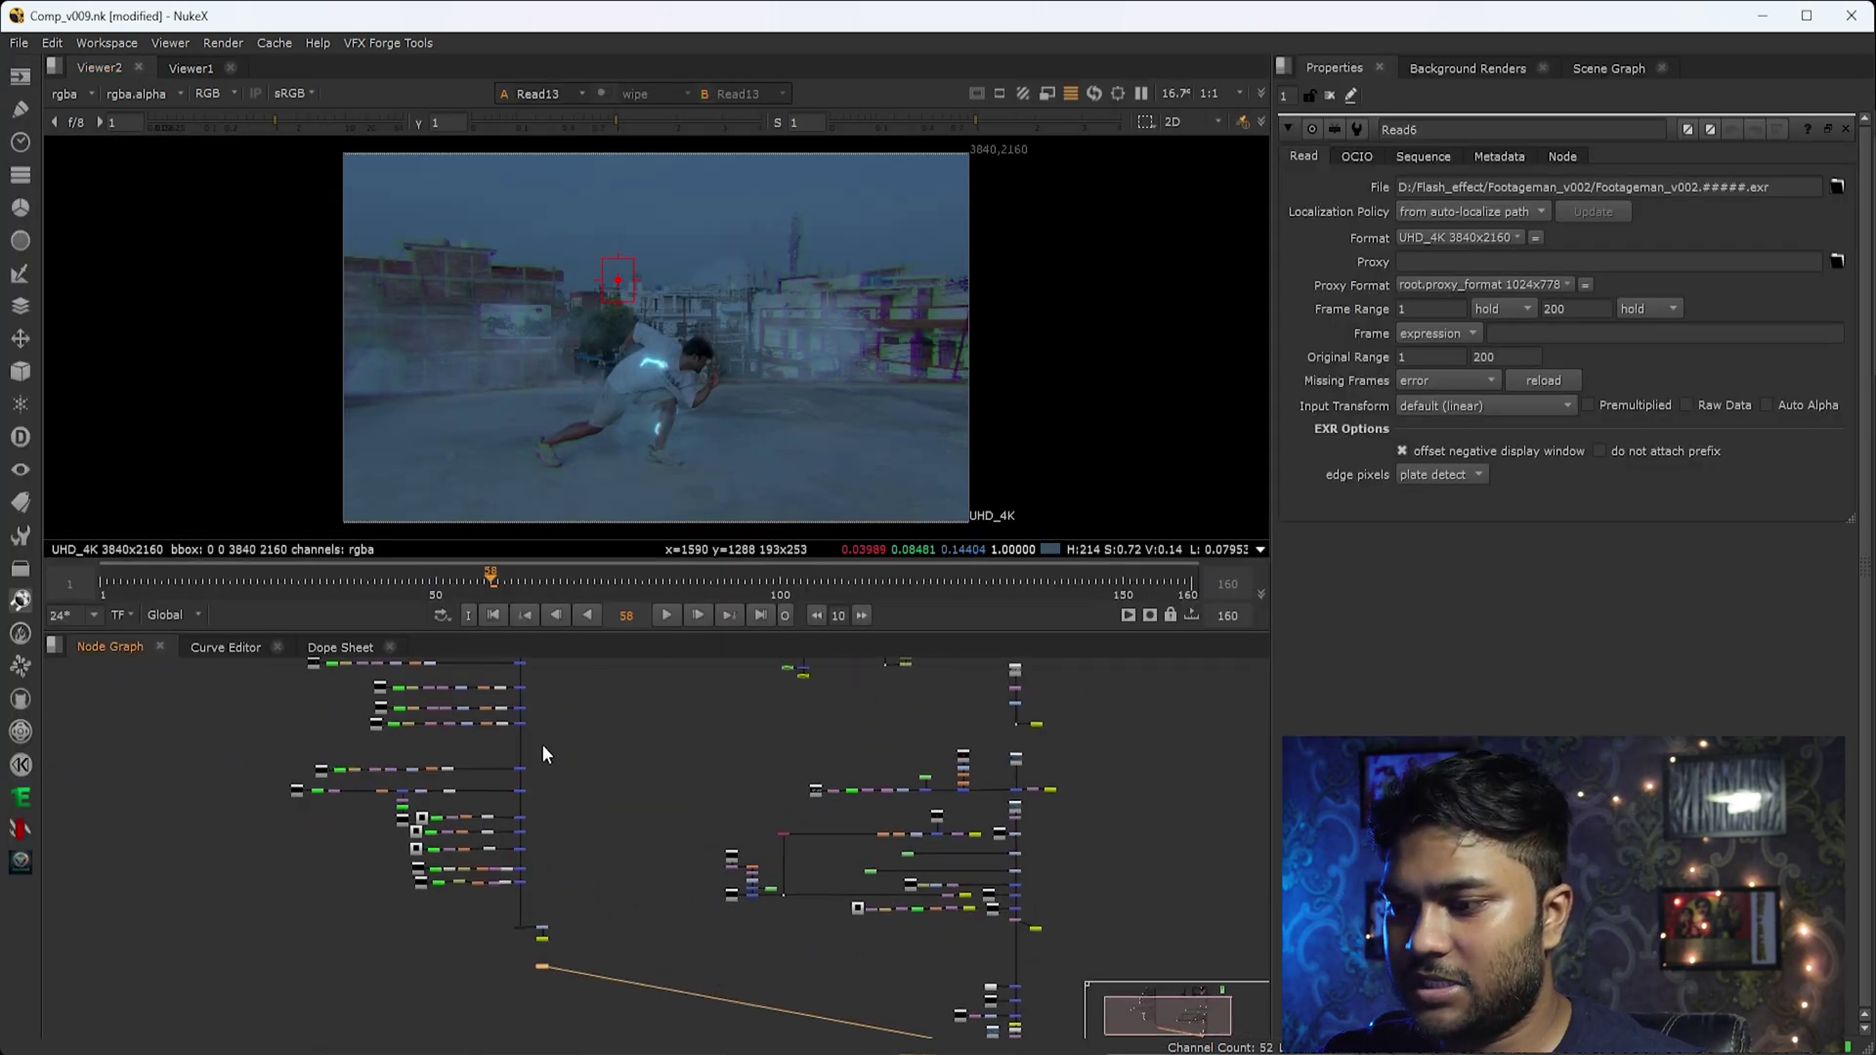
scroll(771, 750, "up", 7)
middle_click_drag(861, 669, 854, 760)
left_click(855, 756)
key("1")
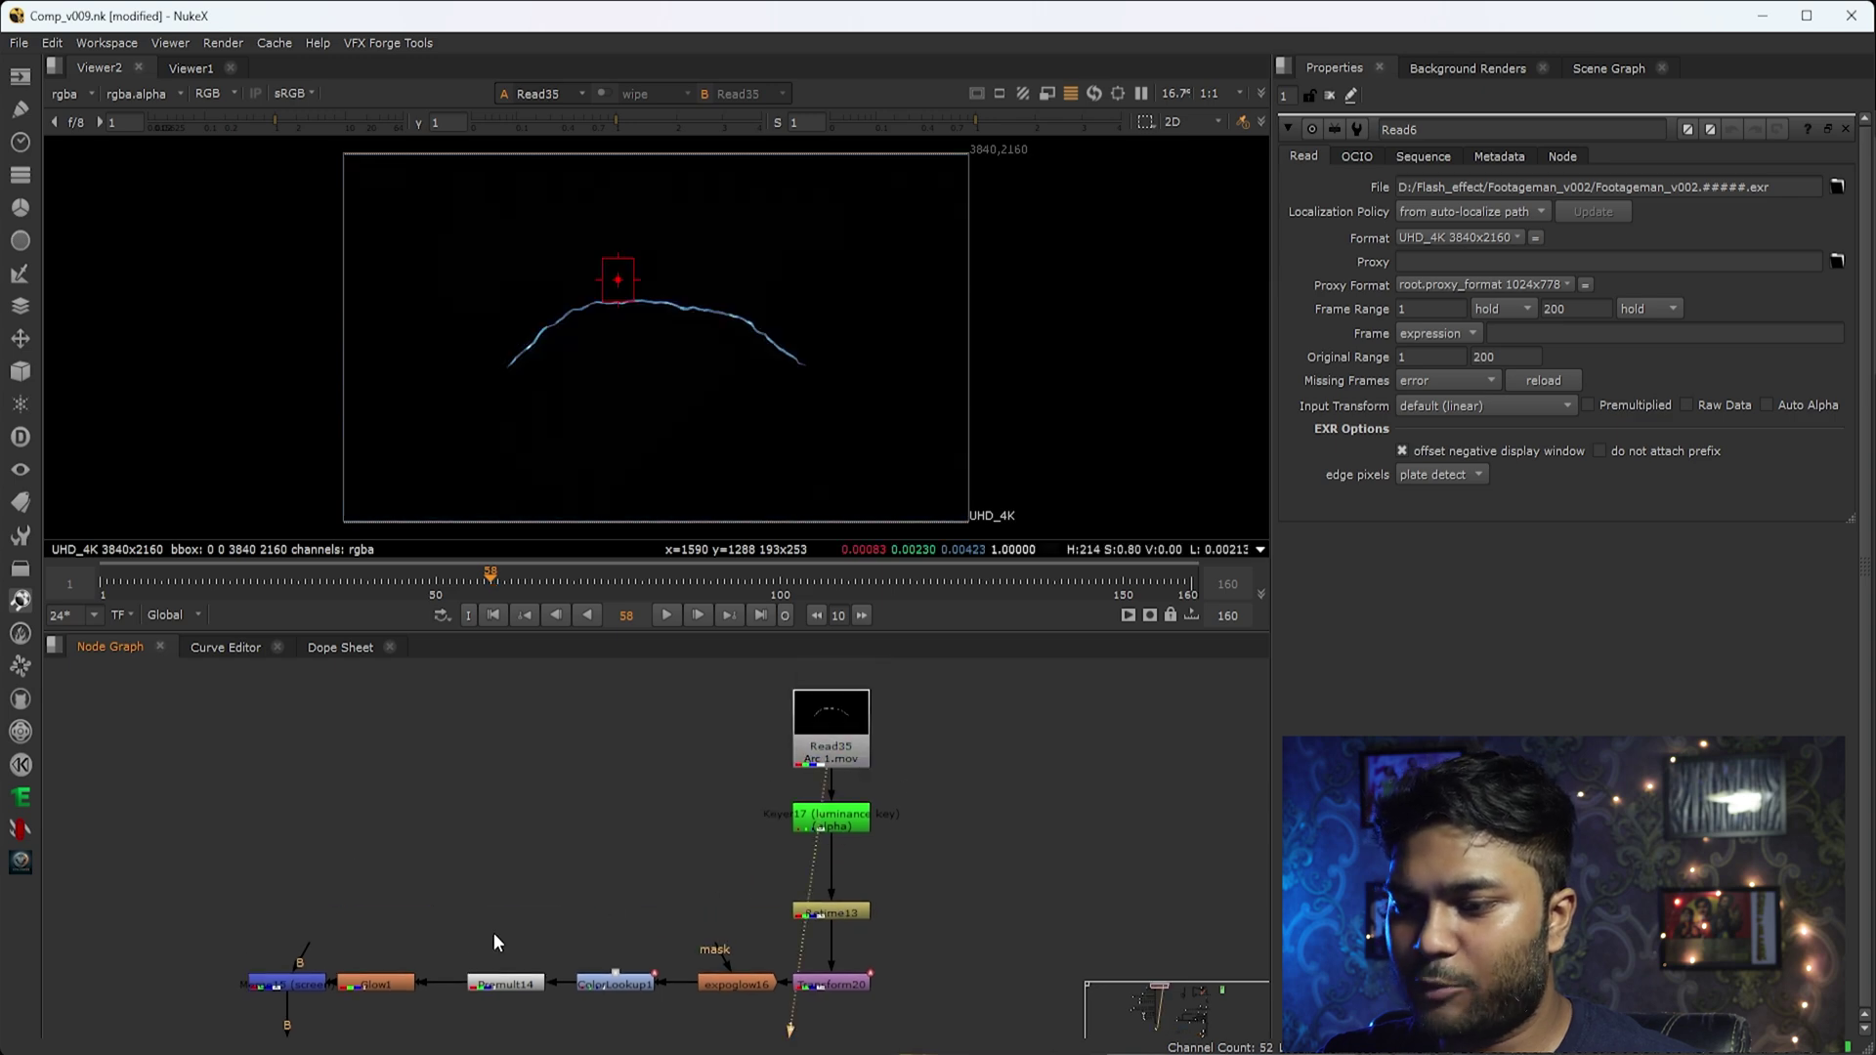
View the Read33 lightning arc clip in the branch below Read35.
scroll(494, 932, "down", 5)
middle_click_drag(440, 987, 648, 806)
scroll(426, 828, "up", 4)
scroll(426, 813, "down", 2)
left_click_drag(426, 737, 307, 891)
key("1")
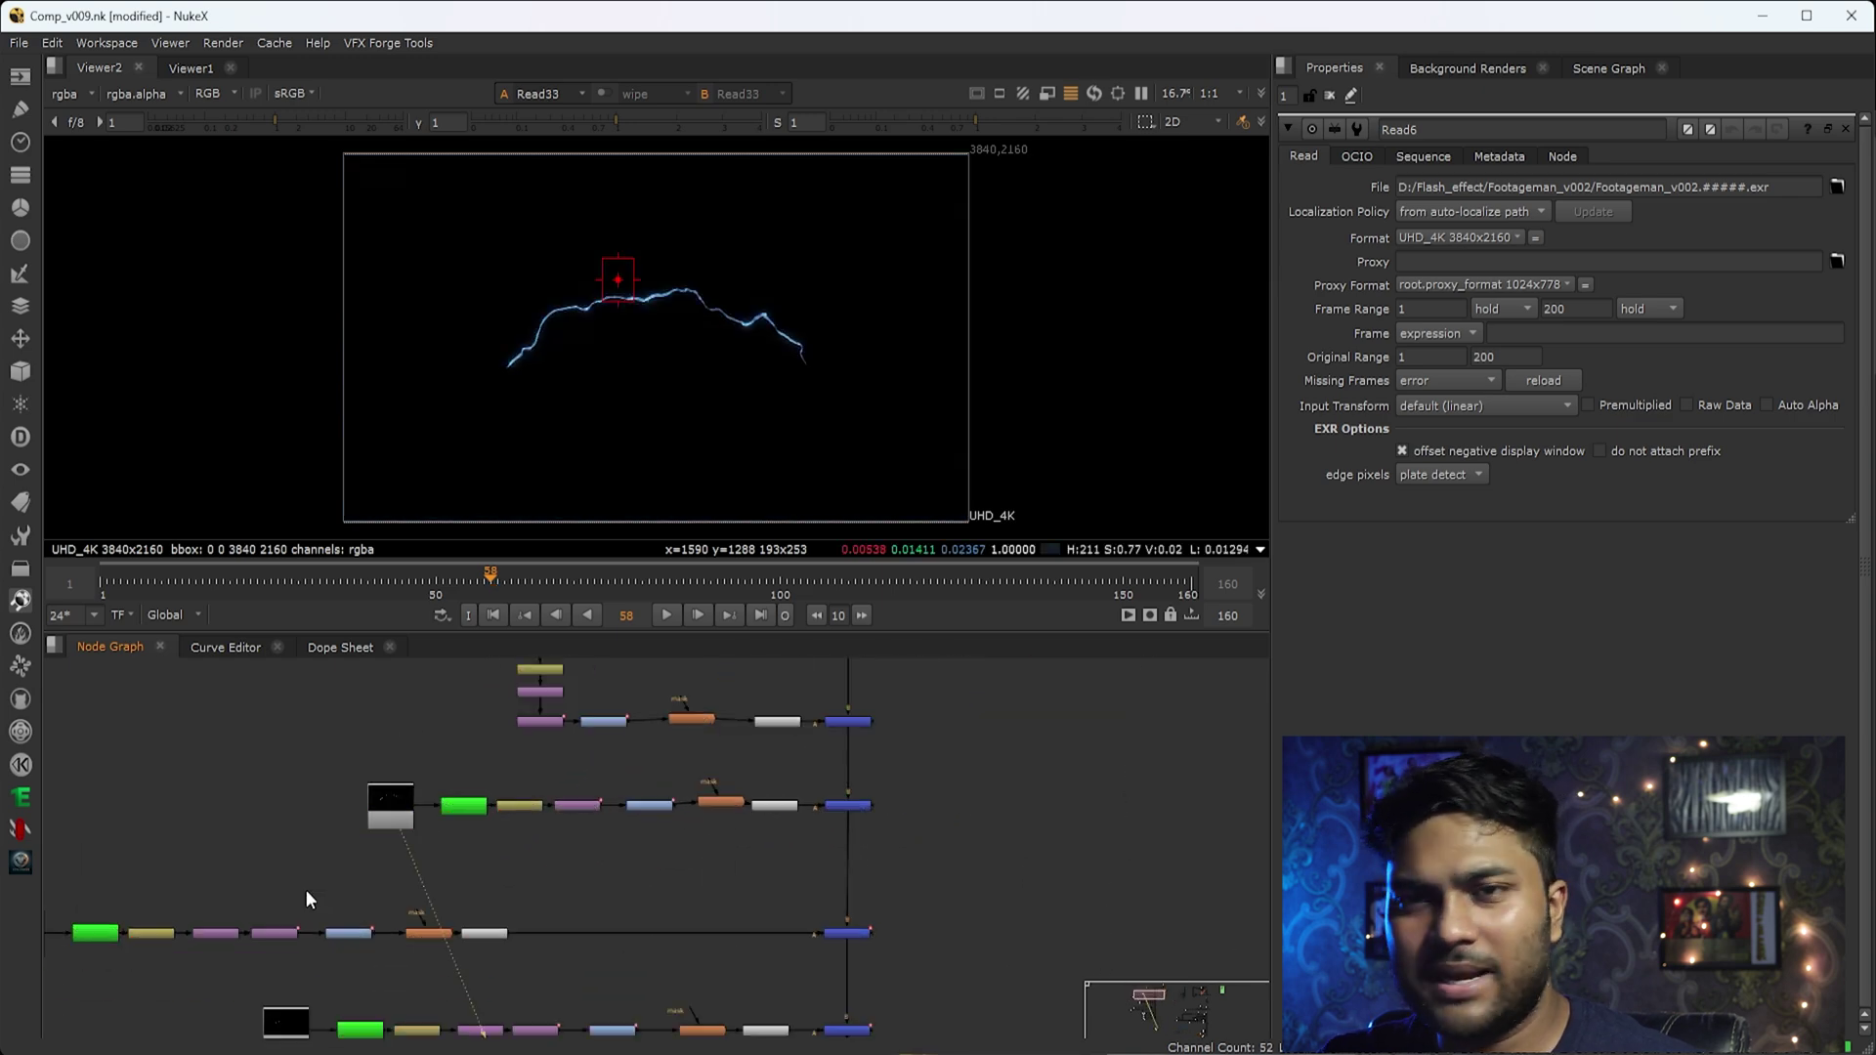
View the Read32 Arc 2.mov clip and examine the shape of its lightning arc.
scroll(577, 808, "down", 4)
middle_click_drag(883, 899, 921, 723)
middle_click_drag(616, 734, 690, 932)
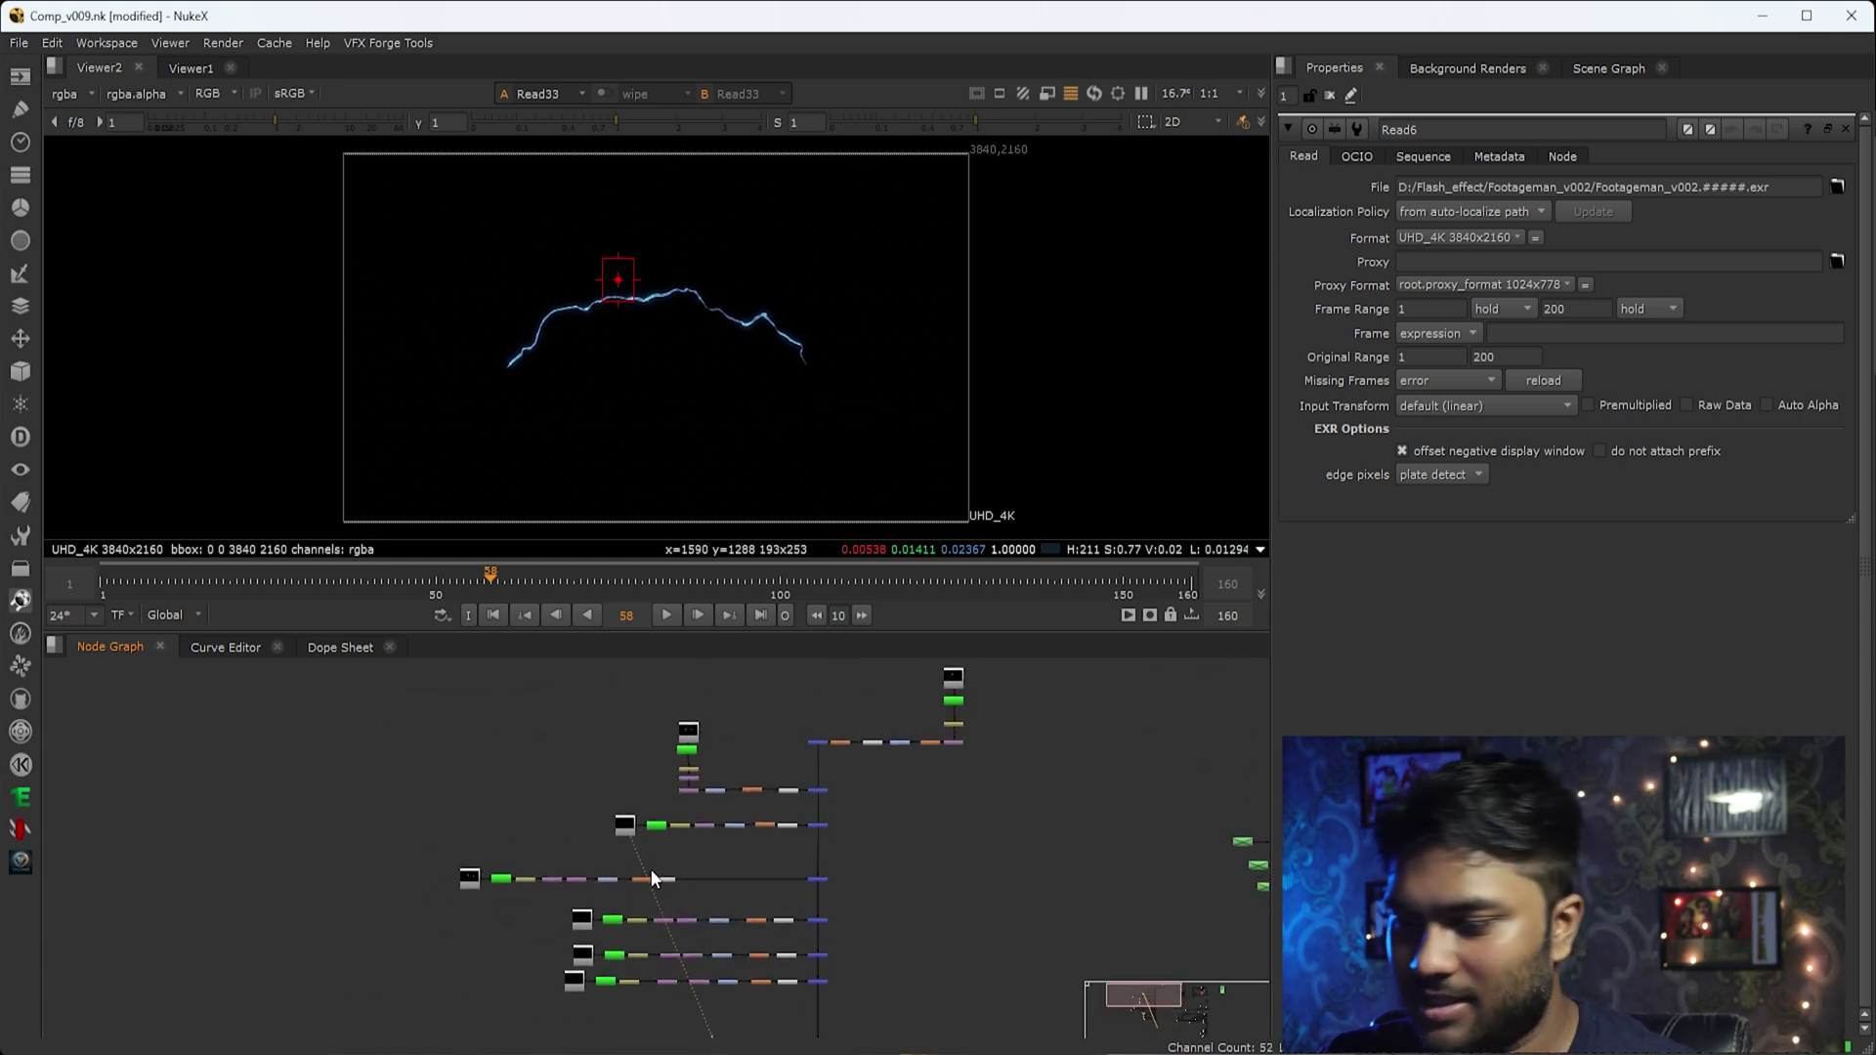
scroll(557, 854, "up", 3)
middle_click_drag(557, 854, 569, 770)
scroll(525, 705, "up", 2)
left_click_drag(525, 706, 274, 894)
key("1")
scroll(665, 320, "up", 4)
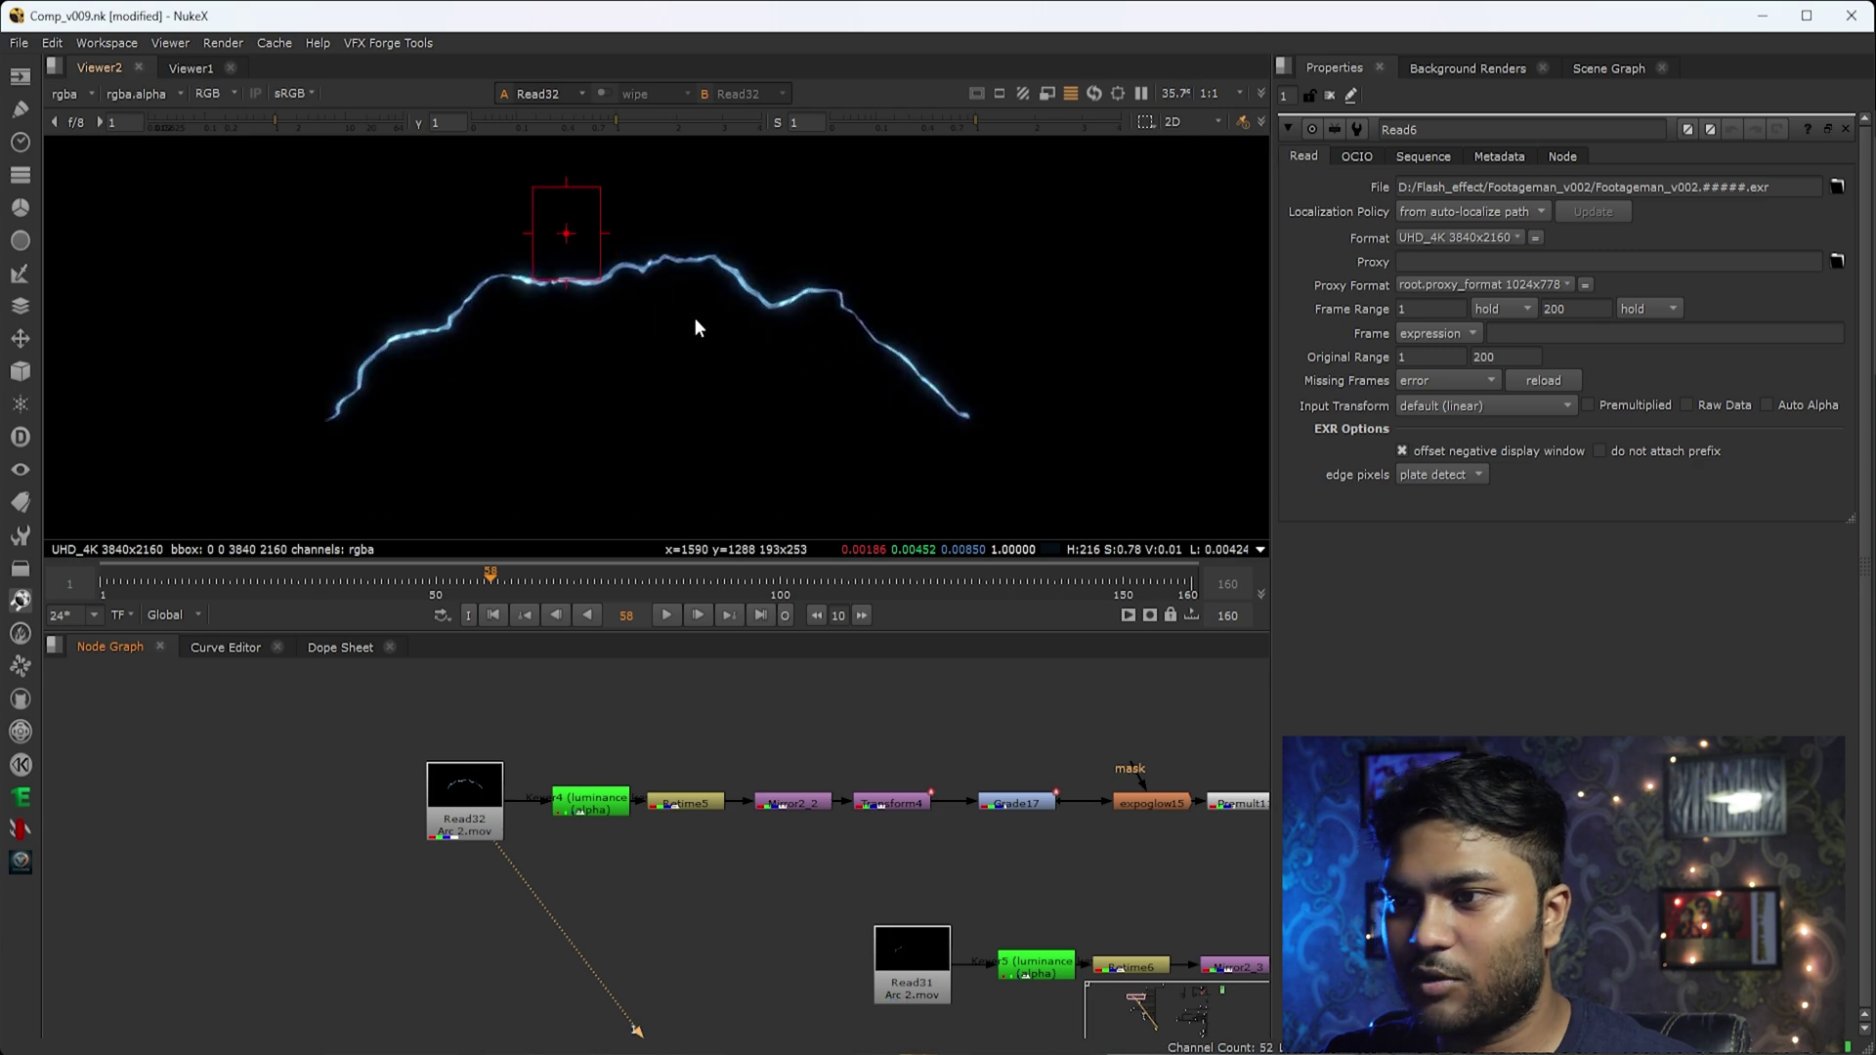
scroll(656, 838, "up", 3)
View the output of Keyer4 after Read32 and check the lightning's alpha channel.
left_click(586, 789)
key("1")
key("a")
key("a")
View the retimed lightning at Retime5 and check its alpha channel.
left_click_drag(935, 294, 815, 446)
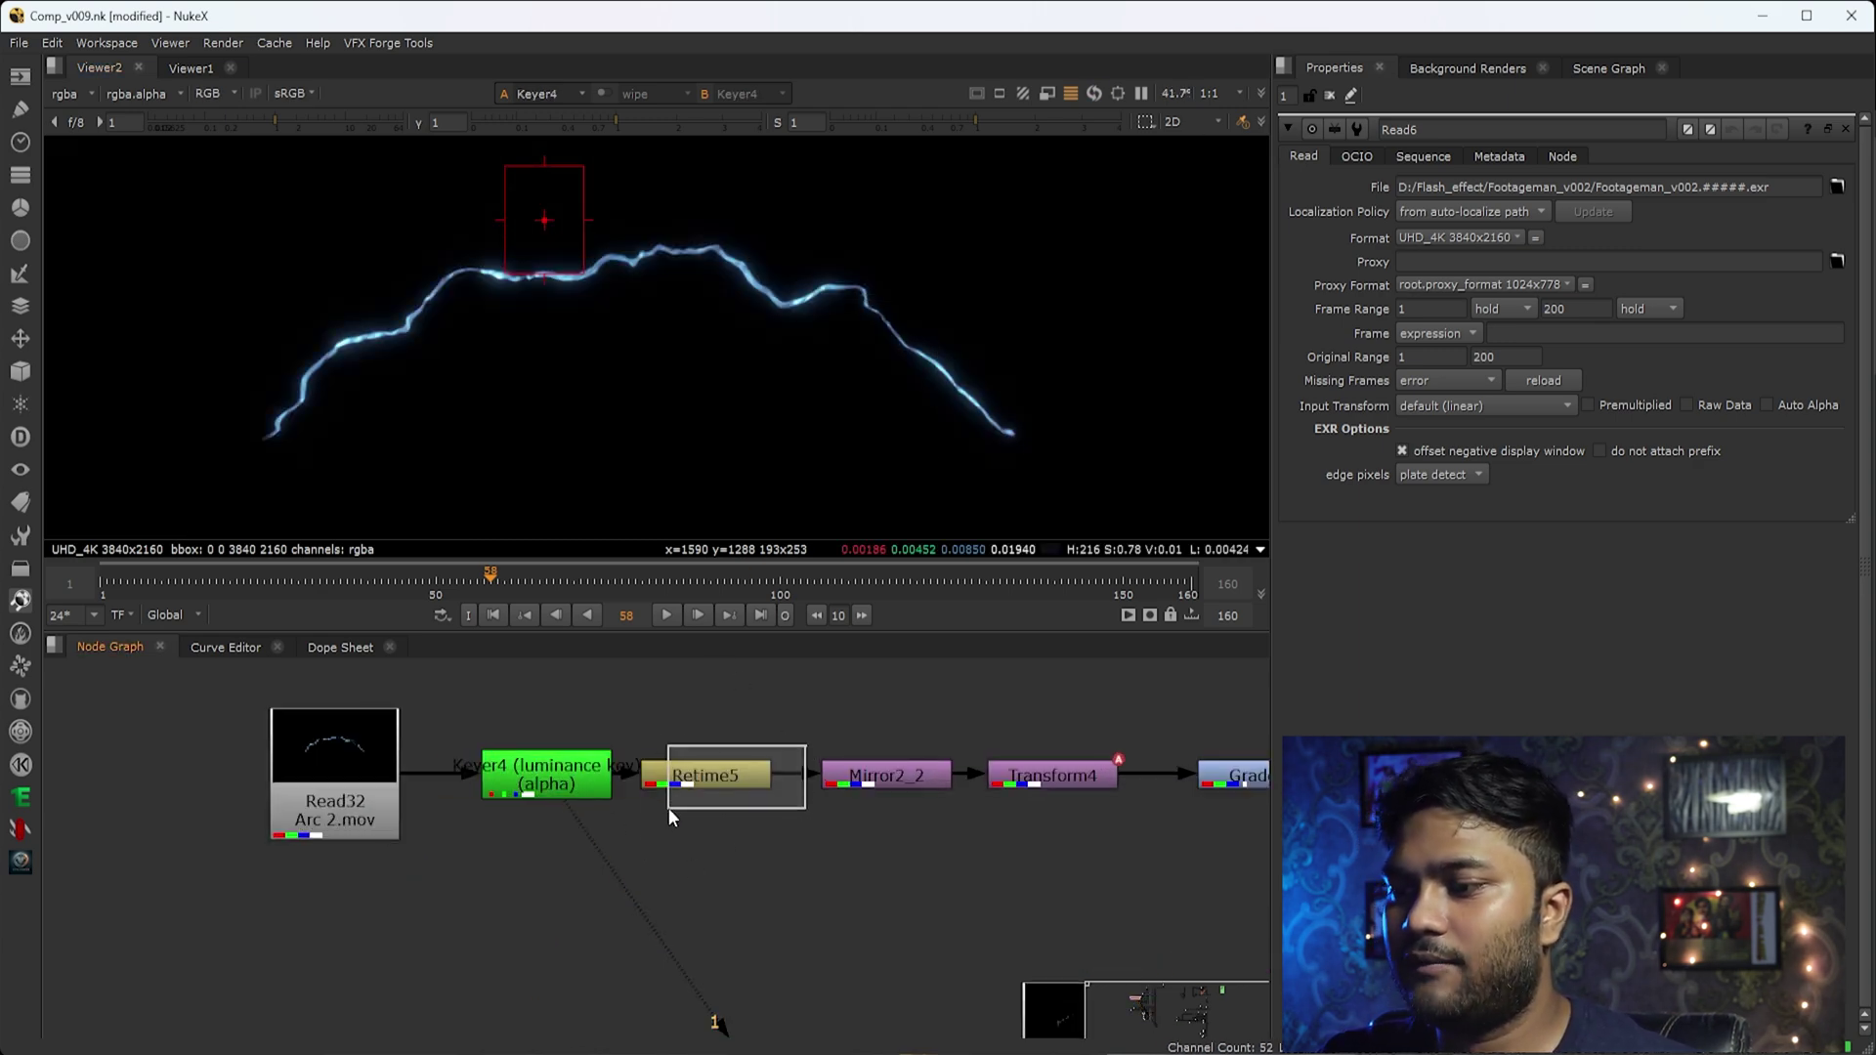
left_click_drag(668, 807, 671, 807)
key("1")
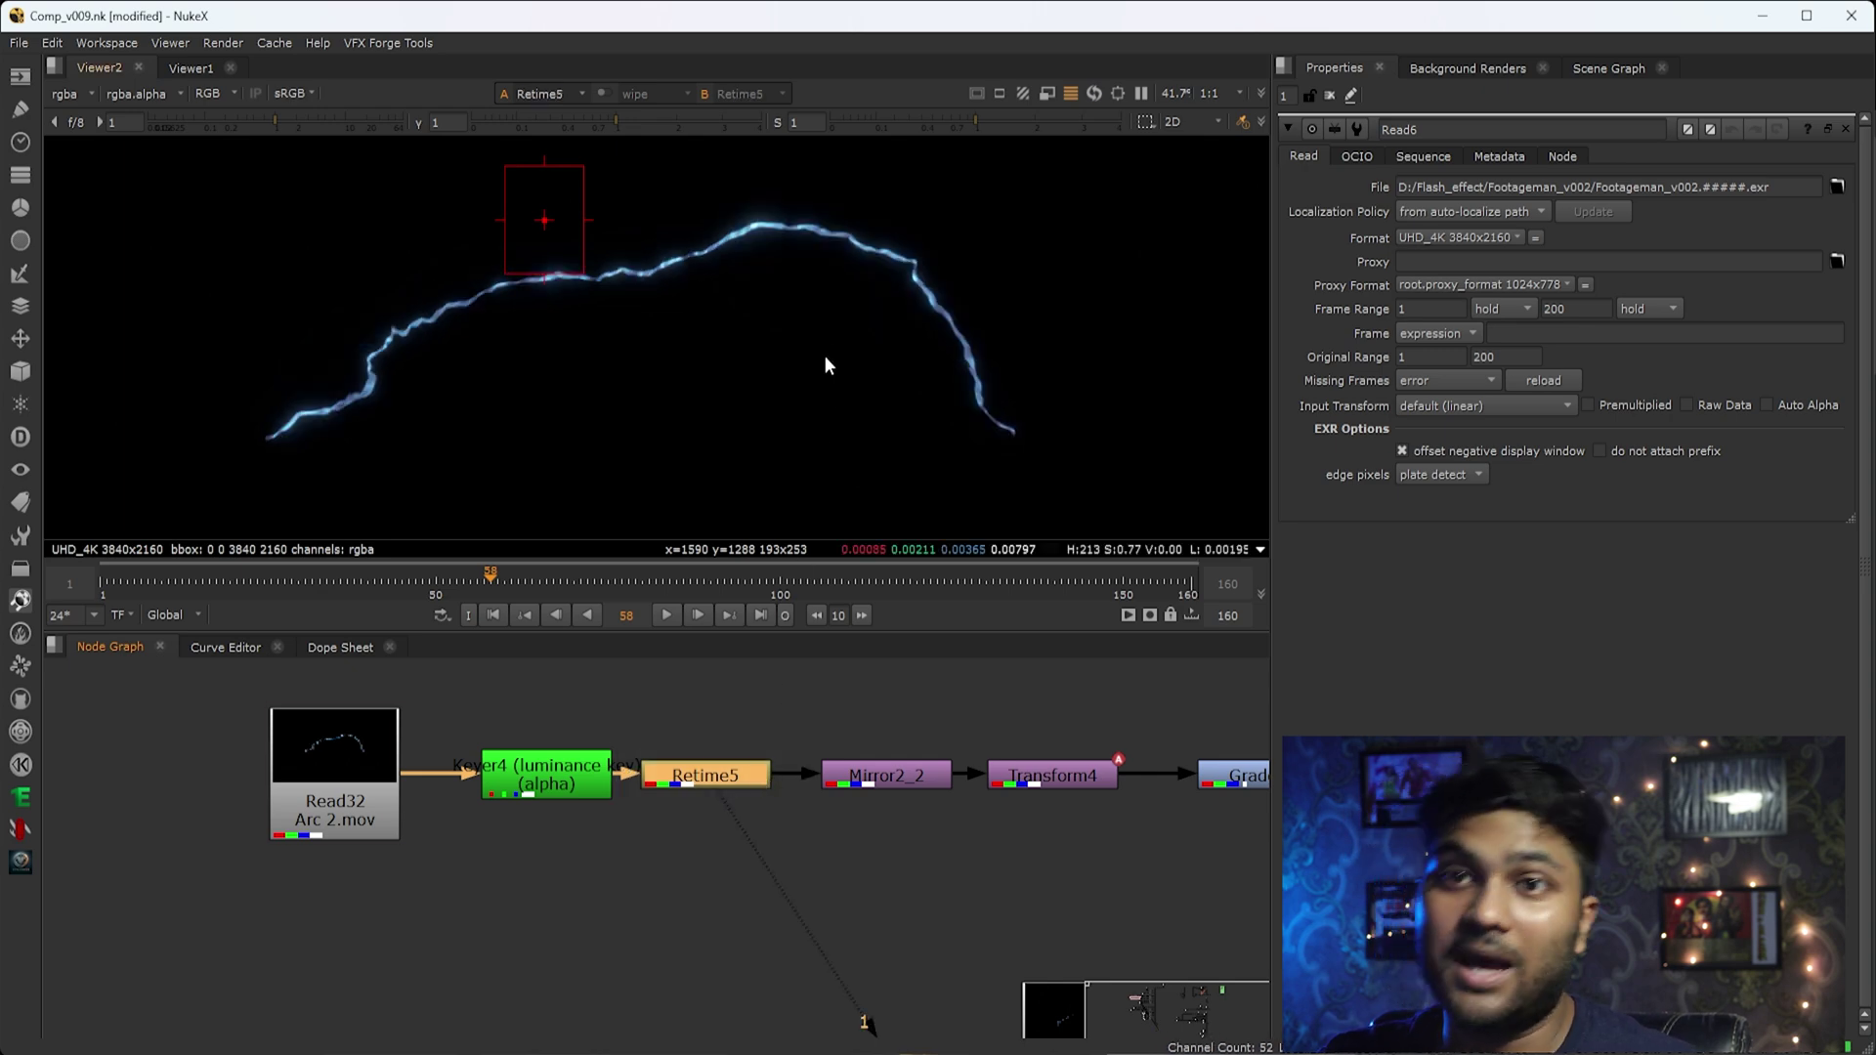
middle_click_drag(753, 803, 629, 852)
key("a")
key("a")
View the flipped lightning arc at Mirror2_2.
left_click_drag(861, 704, 659, 905)
key("1")
scroll(831, 424, "down", 1)
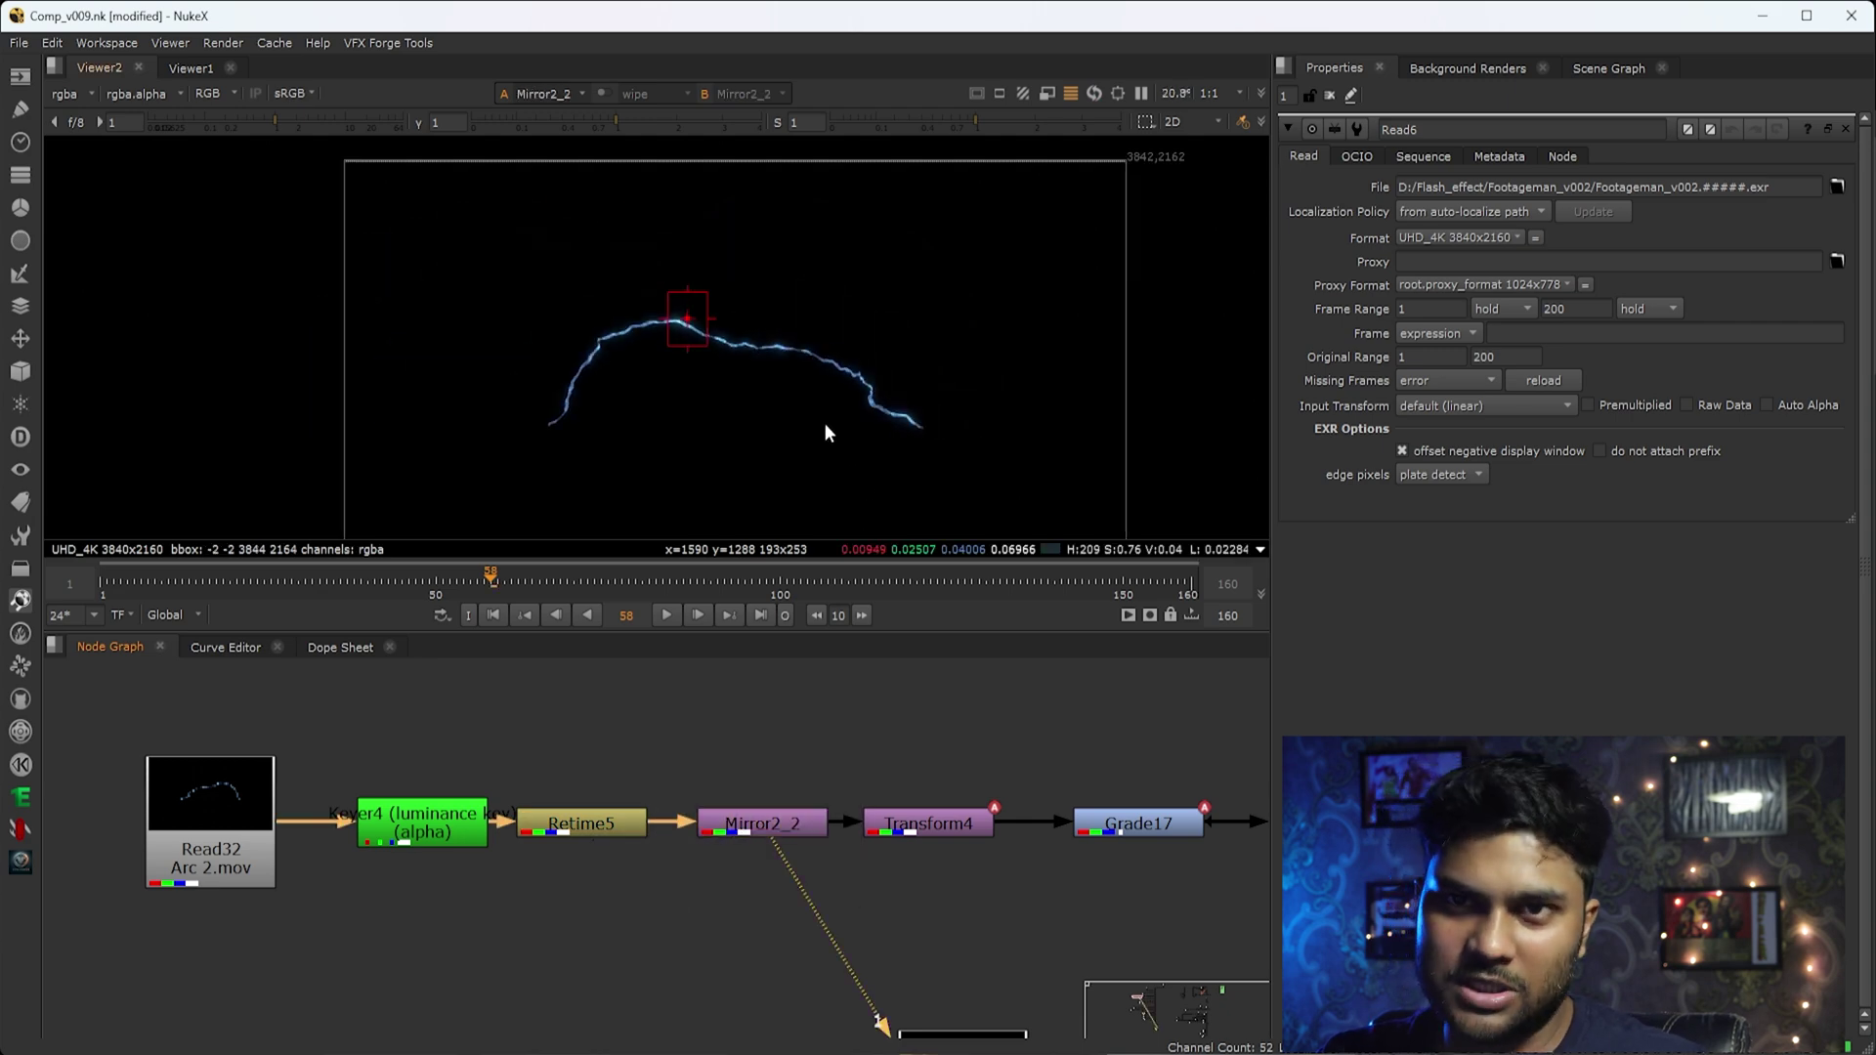
View the output of Transform4 and open its settings to examine the animated translate, rotate and scale.
double_click(795, 824)
scroll(782, 824, "up", 2)
middle_click_drag(972, 845, 491, 887)
left_click(493, 883)
key("1")
double_click(498, 875)
left_click(607, 731)
scroll(661, 467, "up", 2)
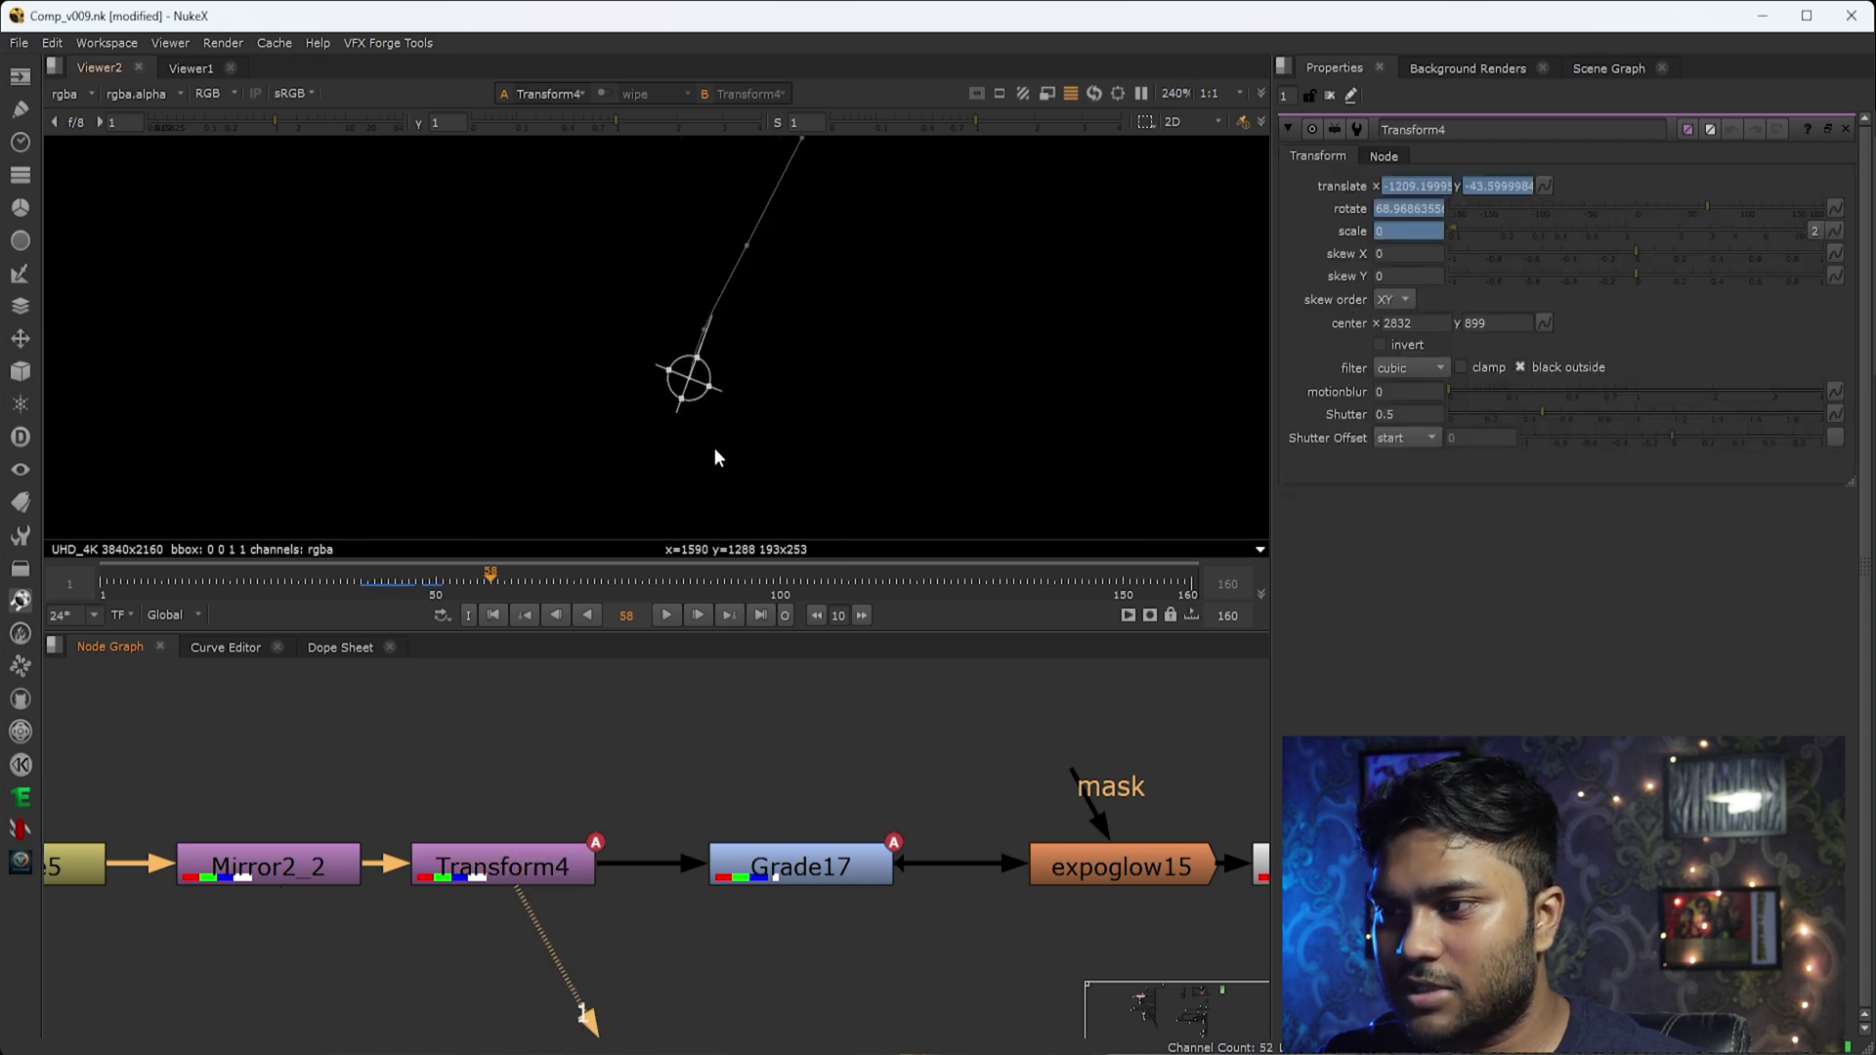
scroll(940, 871, "down", 4)
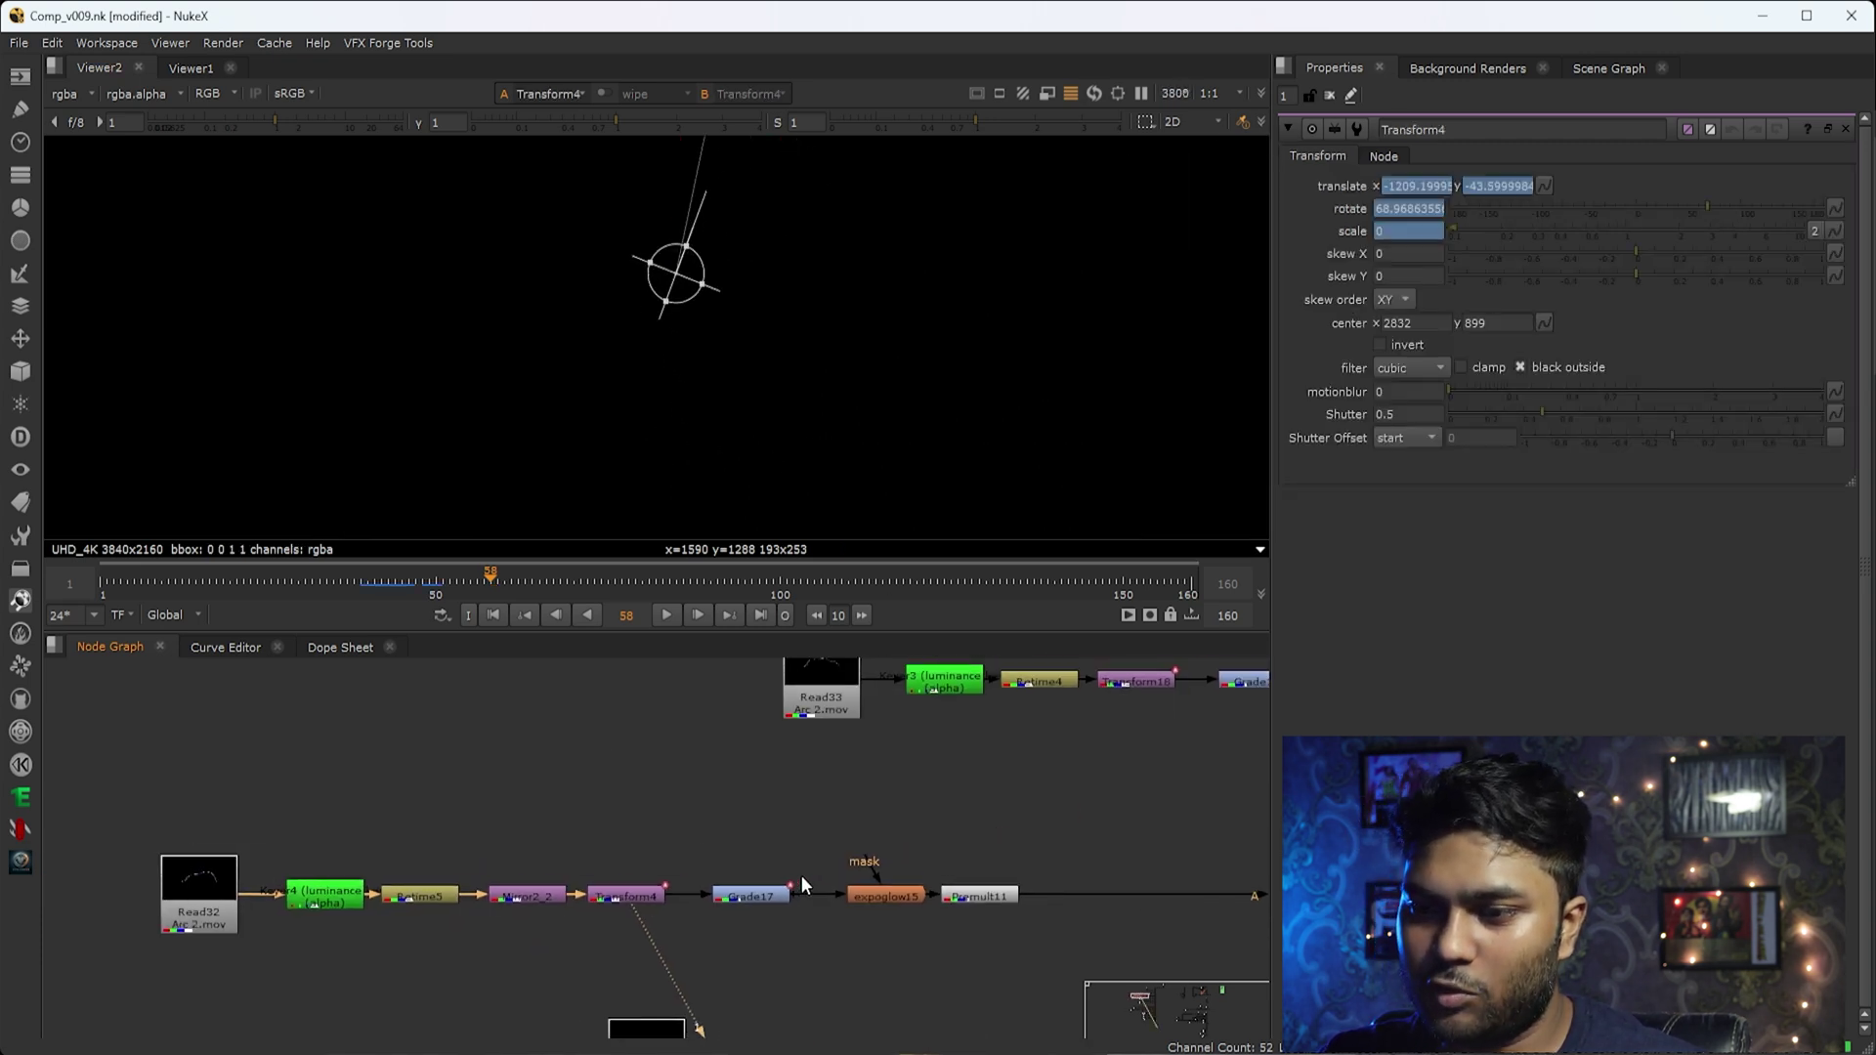
Go to frame 42 and examine the scaled-down arc at the Transform4 handle.
left_click(379, 581)
key("f")
scroll(663, 337, "up", 14)
middle_click_drag(557, 406, 589, 406)
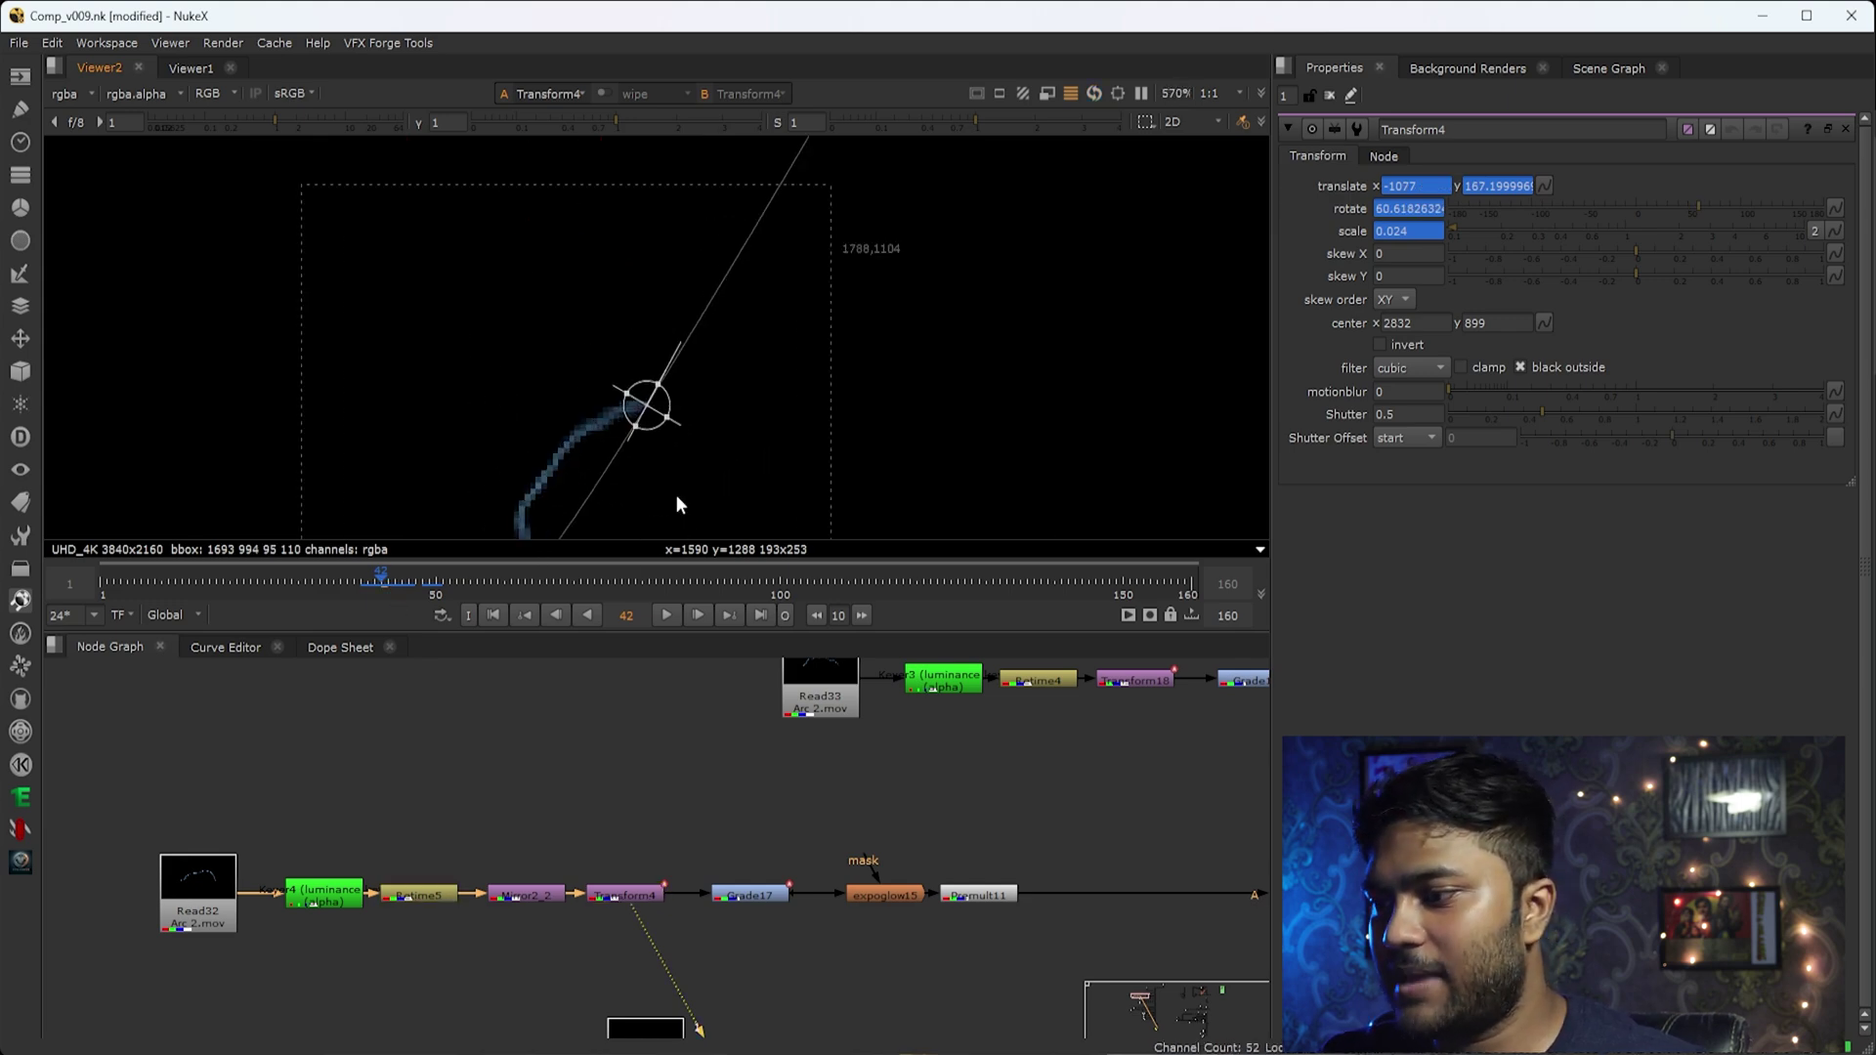
scroll(678, 505, "down", 15)
View the final render clip Read13 near the end of the node tree.
scroll(960, 776, "down", 6)
middle_click_drag(1153, 868, 533, 879)
scroll(533, 879, "down", 2)
scroll(600, 762, "up", 4)
middle_click_drag(738, 903, 748, 712)
scroll(746, 707, "down", 5)
middle_click_drag(767, 962, 886, 596)
scroll(811, 881, "up", 8)
key("1")
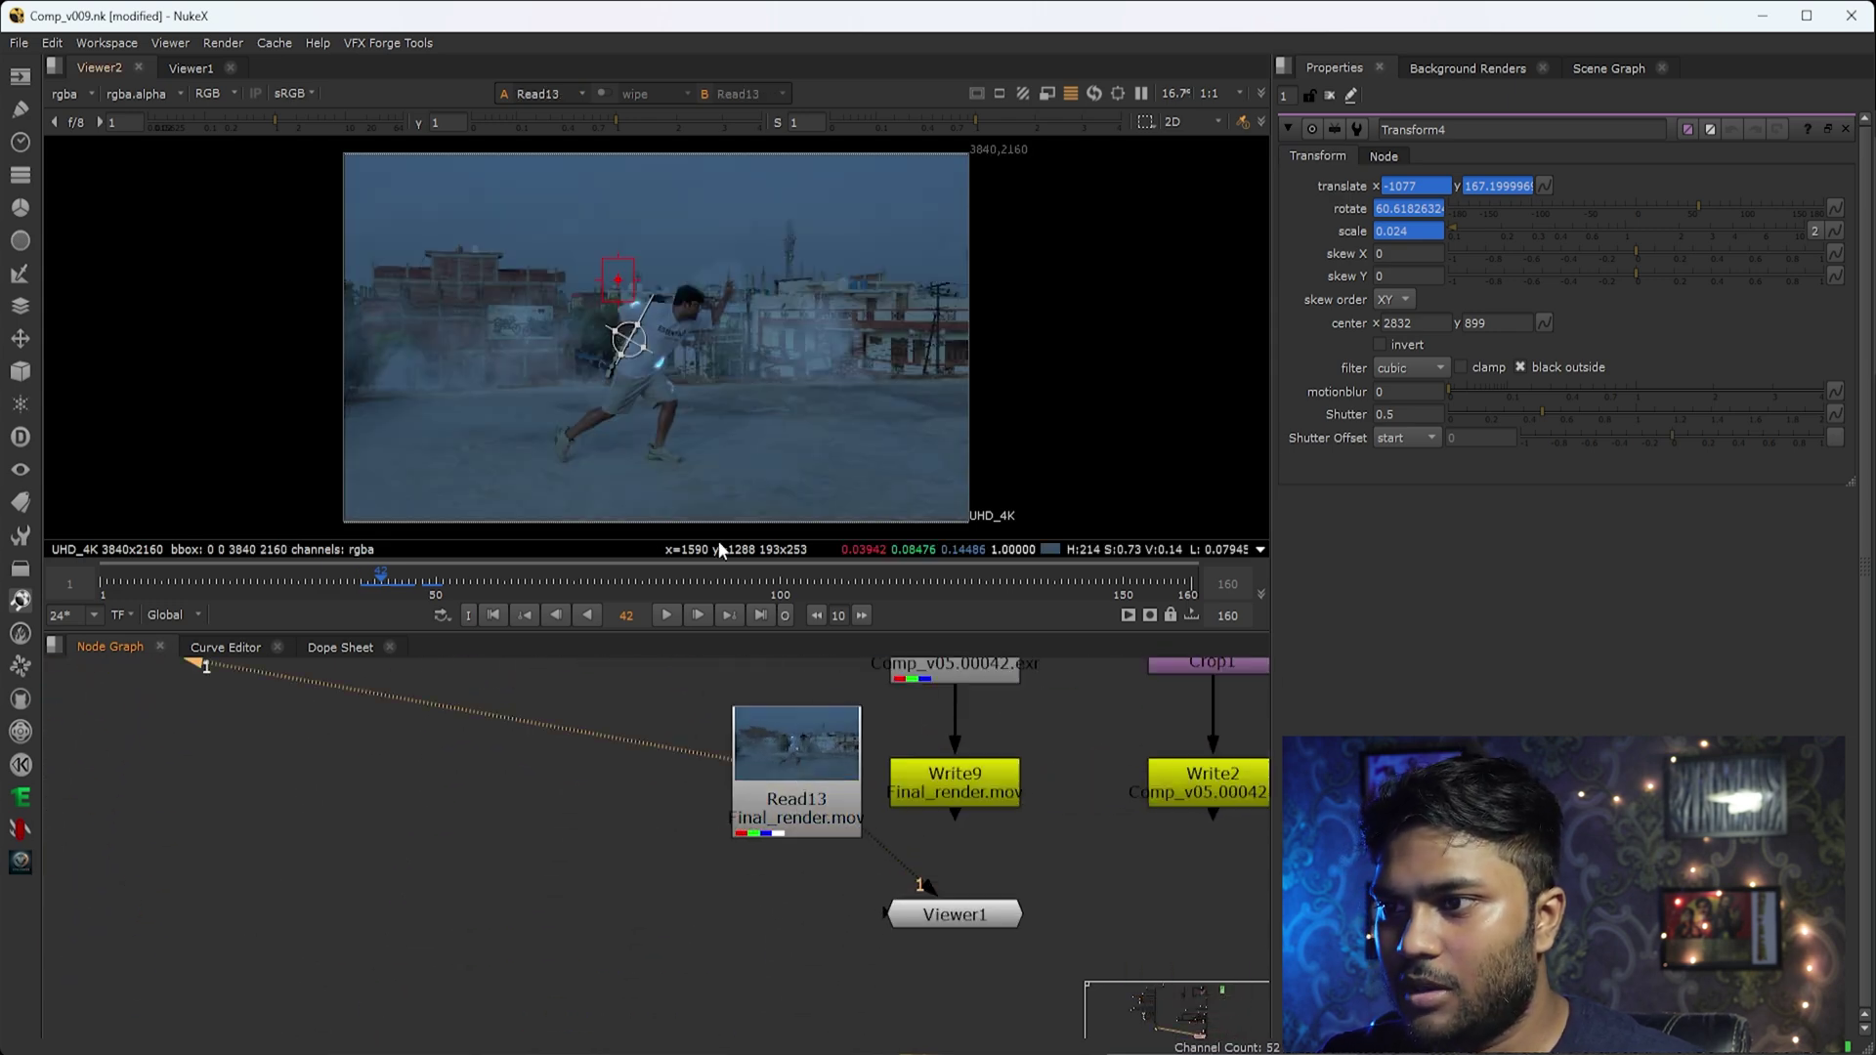
Hide the viewer overlay and examine the lightning arc at the runner's elbow and shirt edge in the final render.
scroll(714, 333, "up", 10)
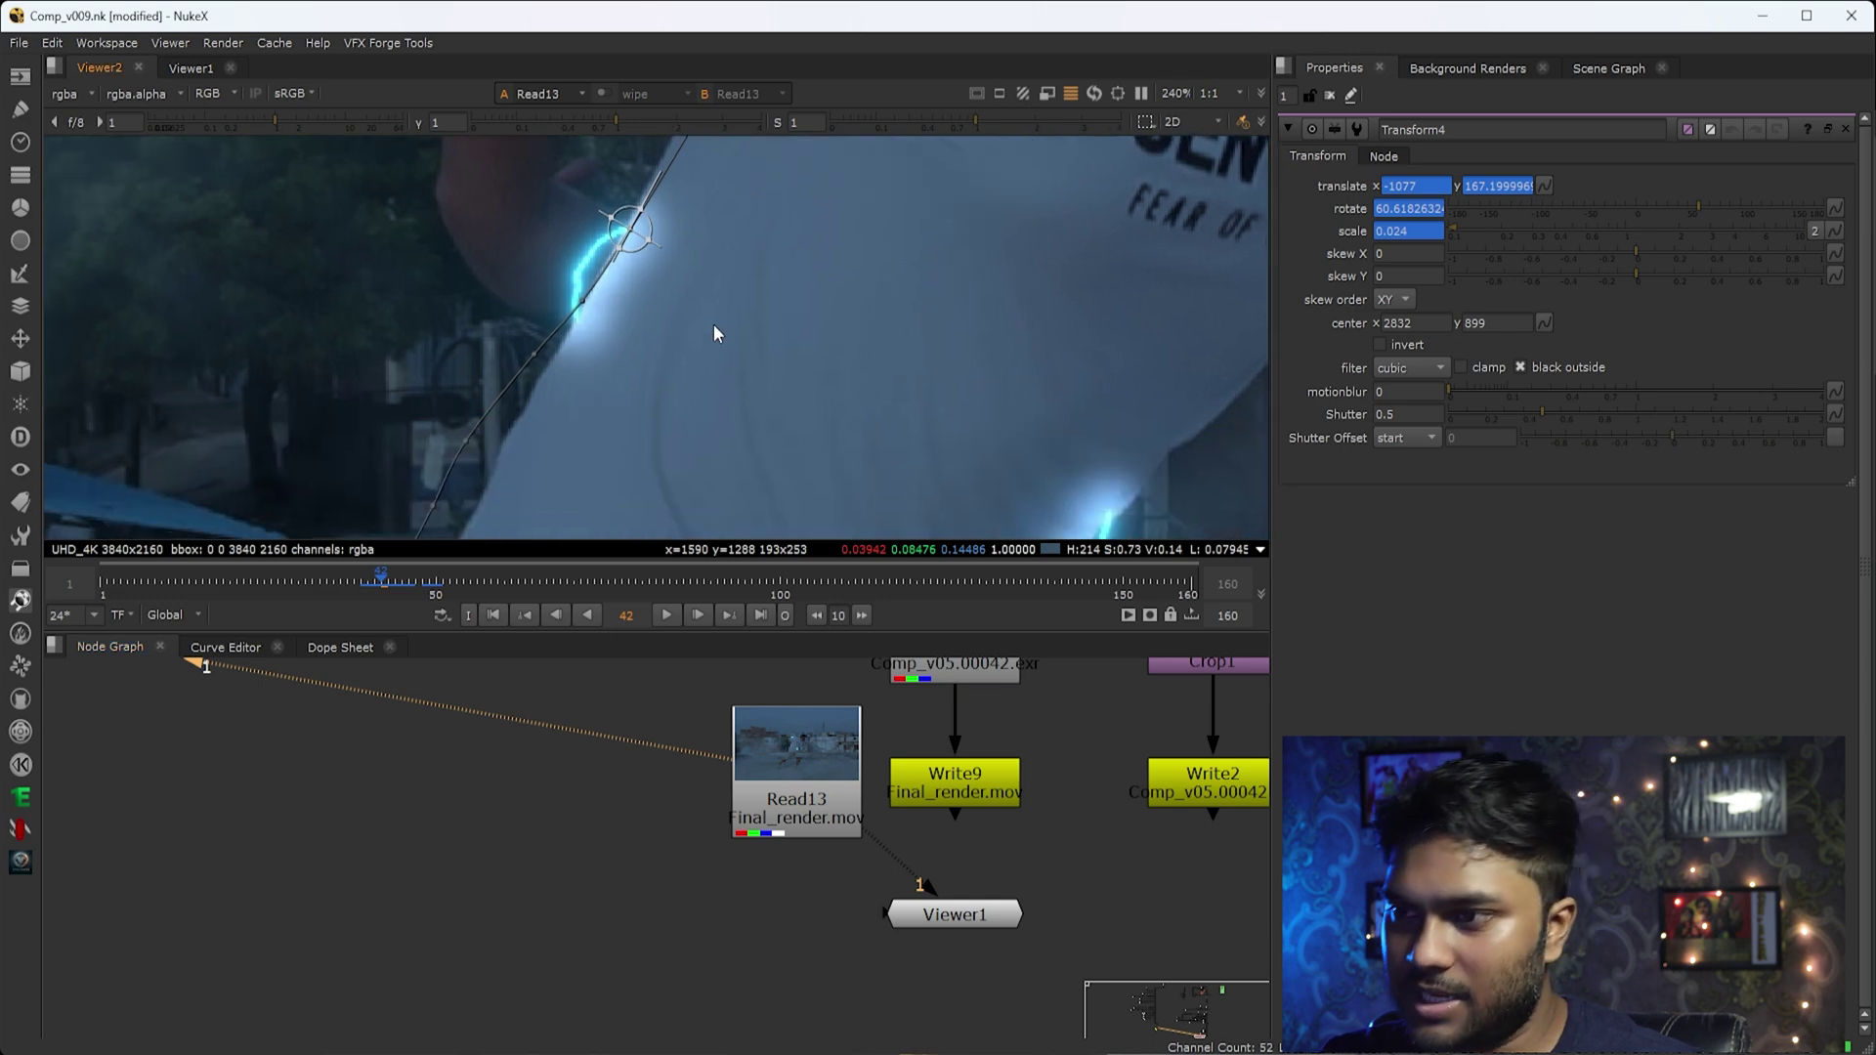
scroll(713, 332, "down", 9)
scroll(647, 400, "up", 10)
key("o")
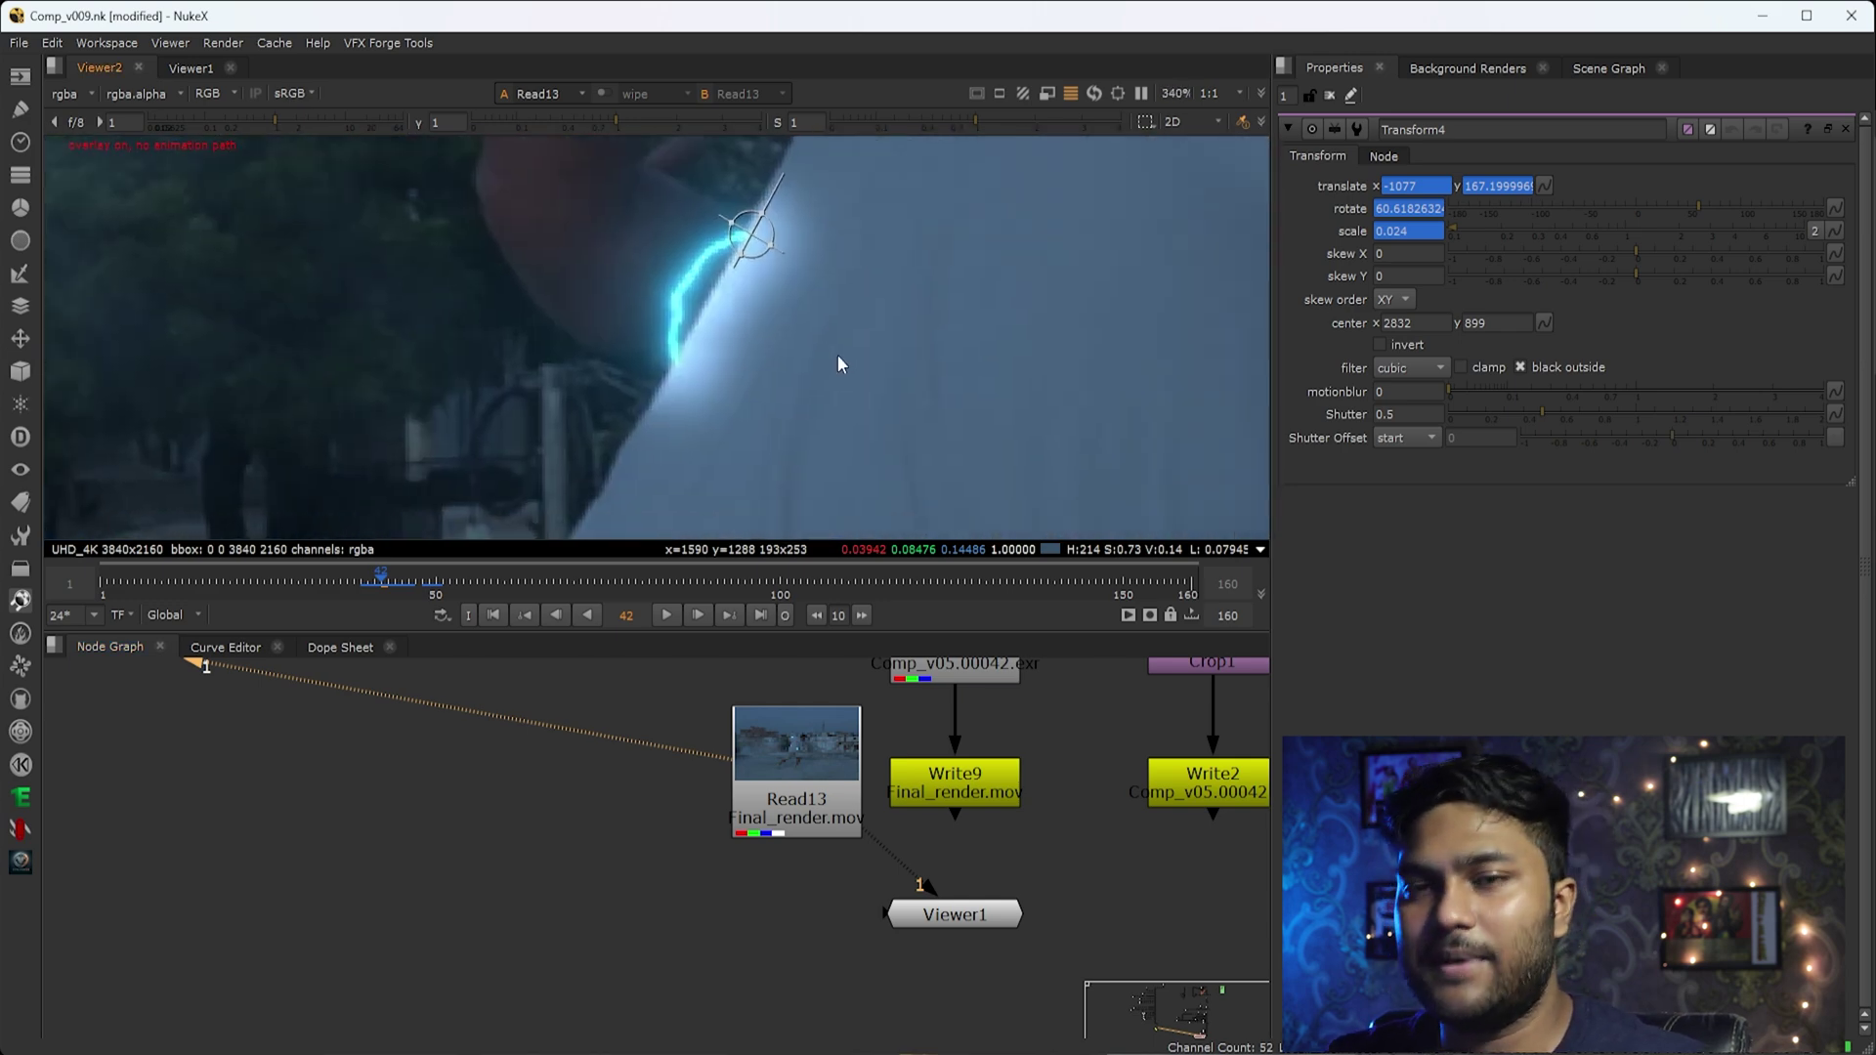
scroll(838, 364, "down", 3)
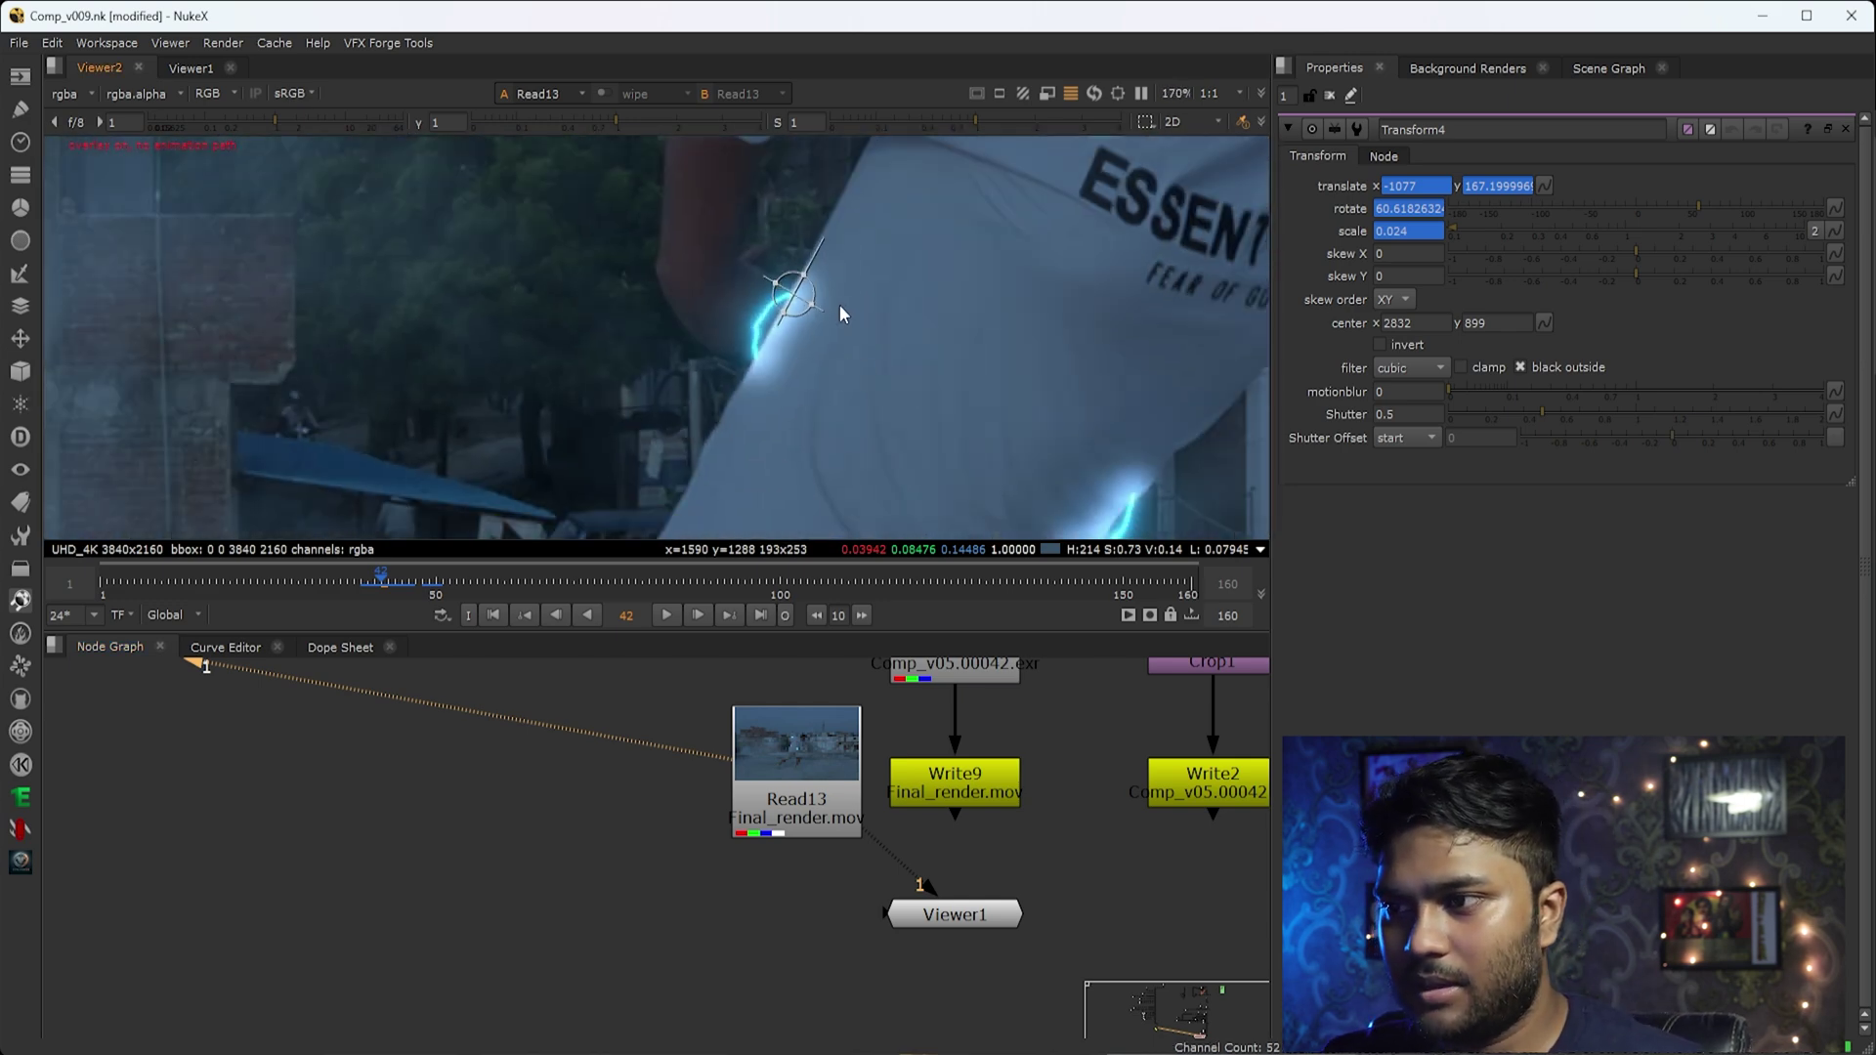
scroll(713, 446, "down", 10)
key("o")
scroll(595, 320, "up", 4)
scroll(626, 313, "up", 5)
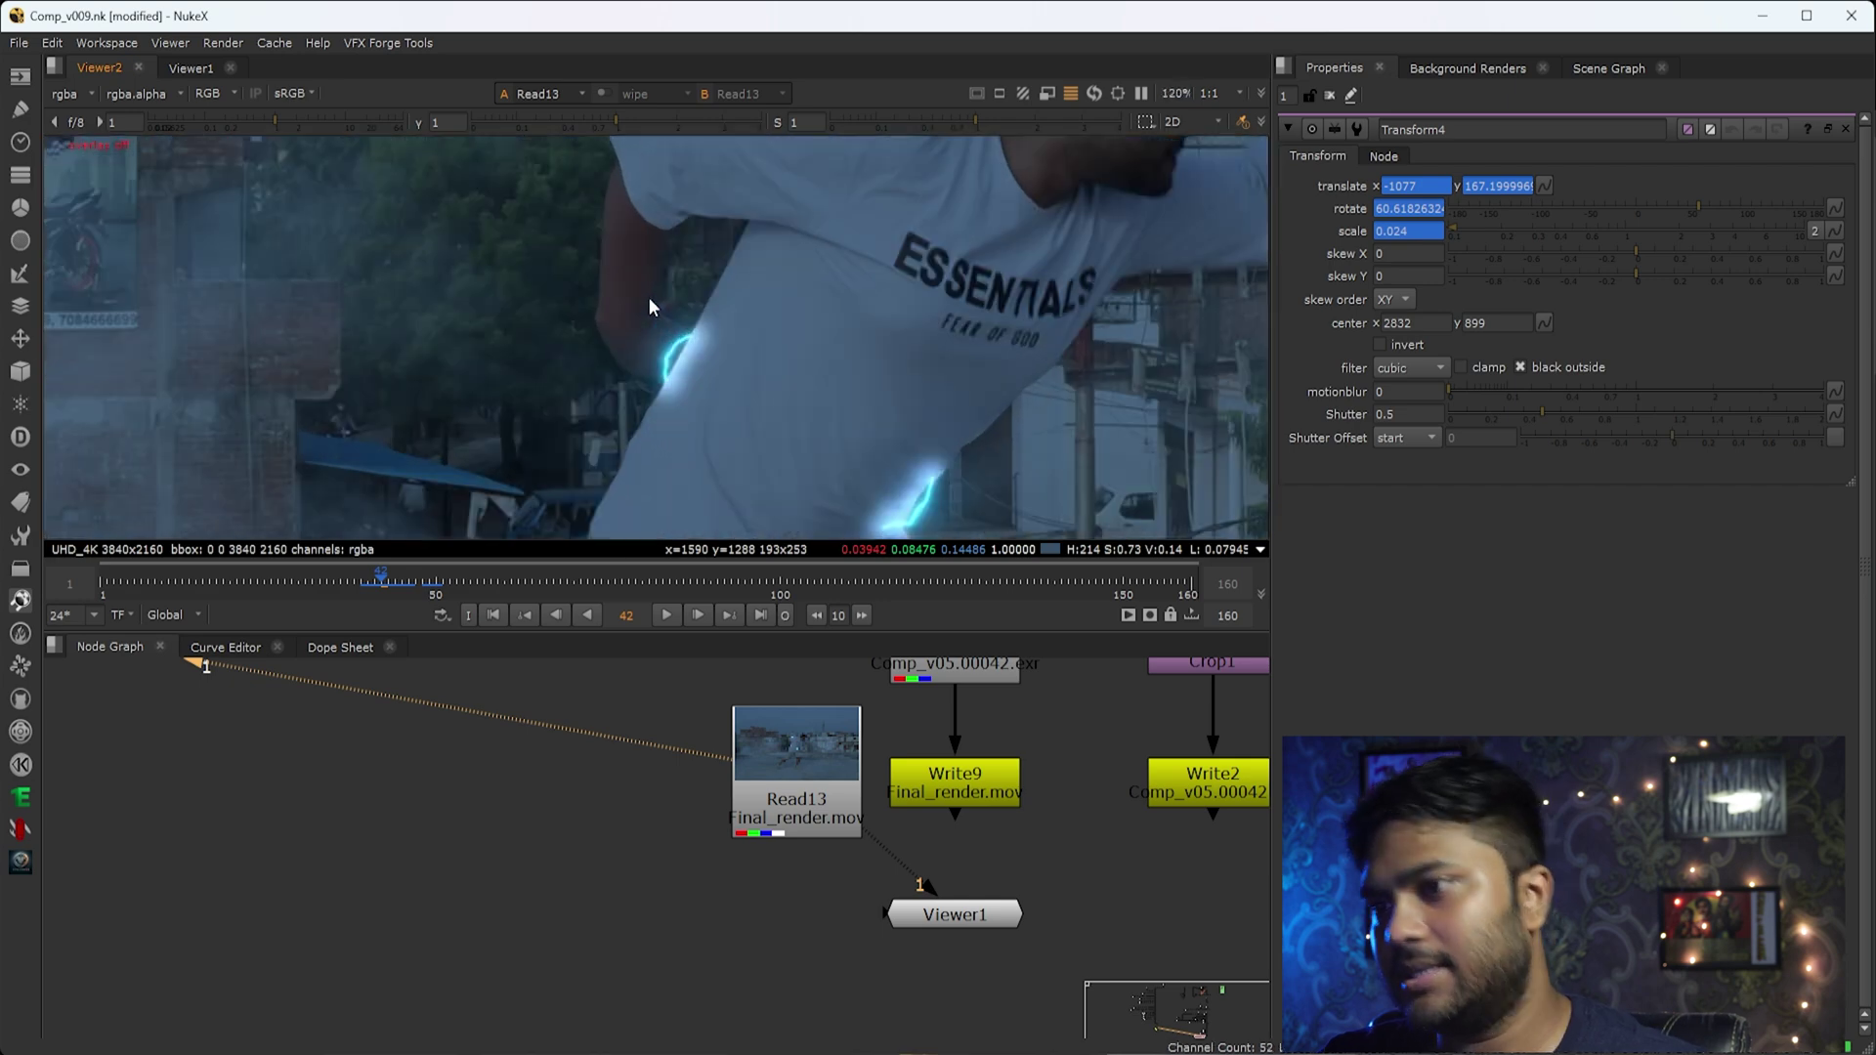
scroll(584, 754, "down", 4)
View the combined lightning at Merge19, where the Read32 branch joins, and examine the arc.
scroll(570, 837, "down", 6)
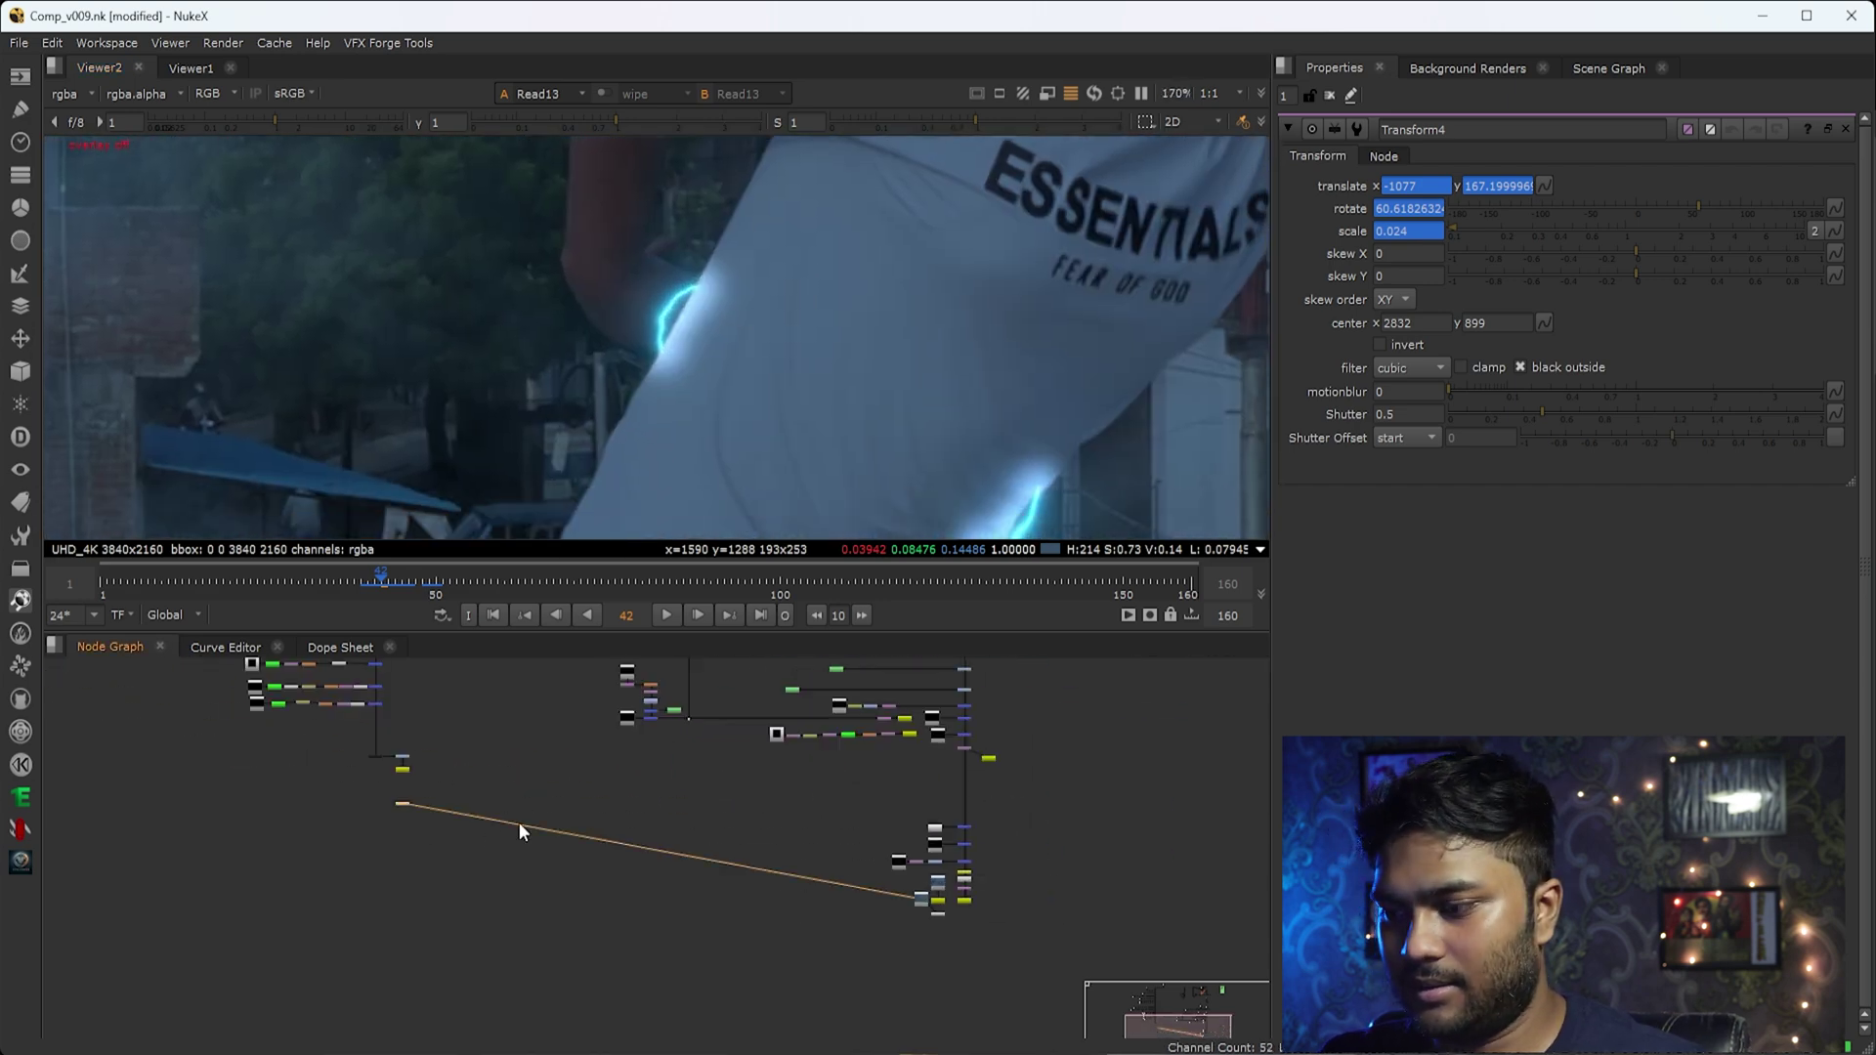
scroll(636, 389, "down", 3)
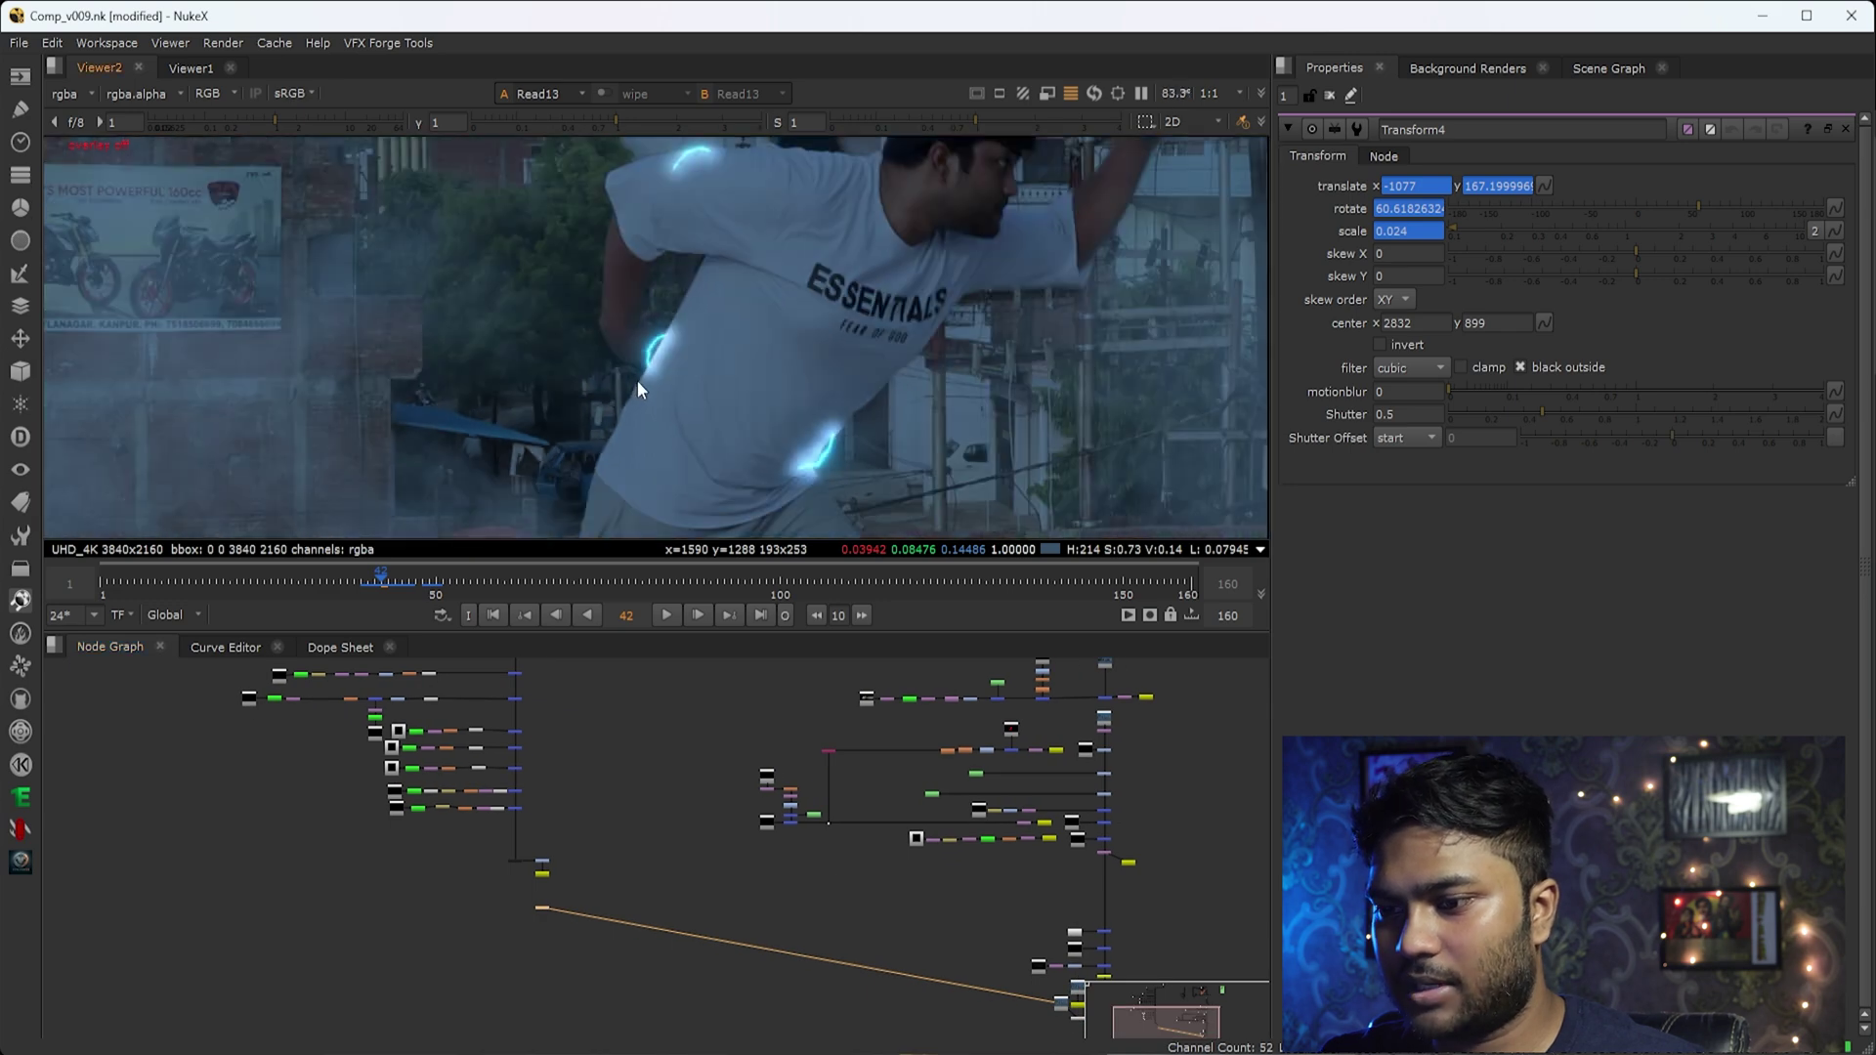
scroll(561, 399, "up", 4)
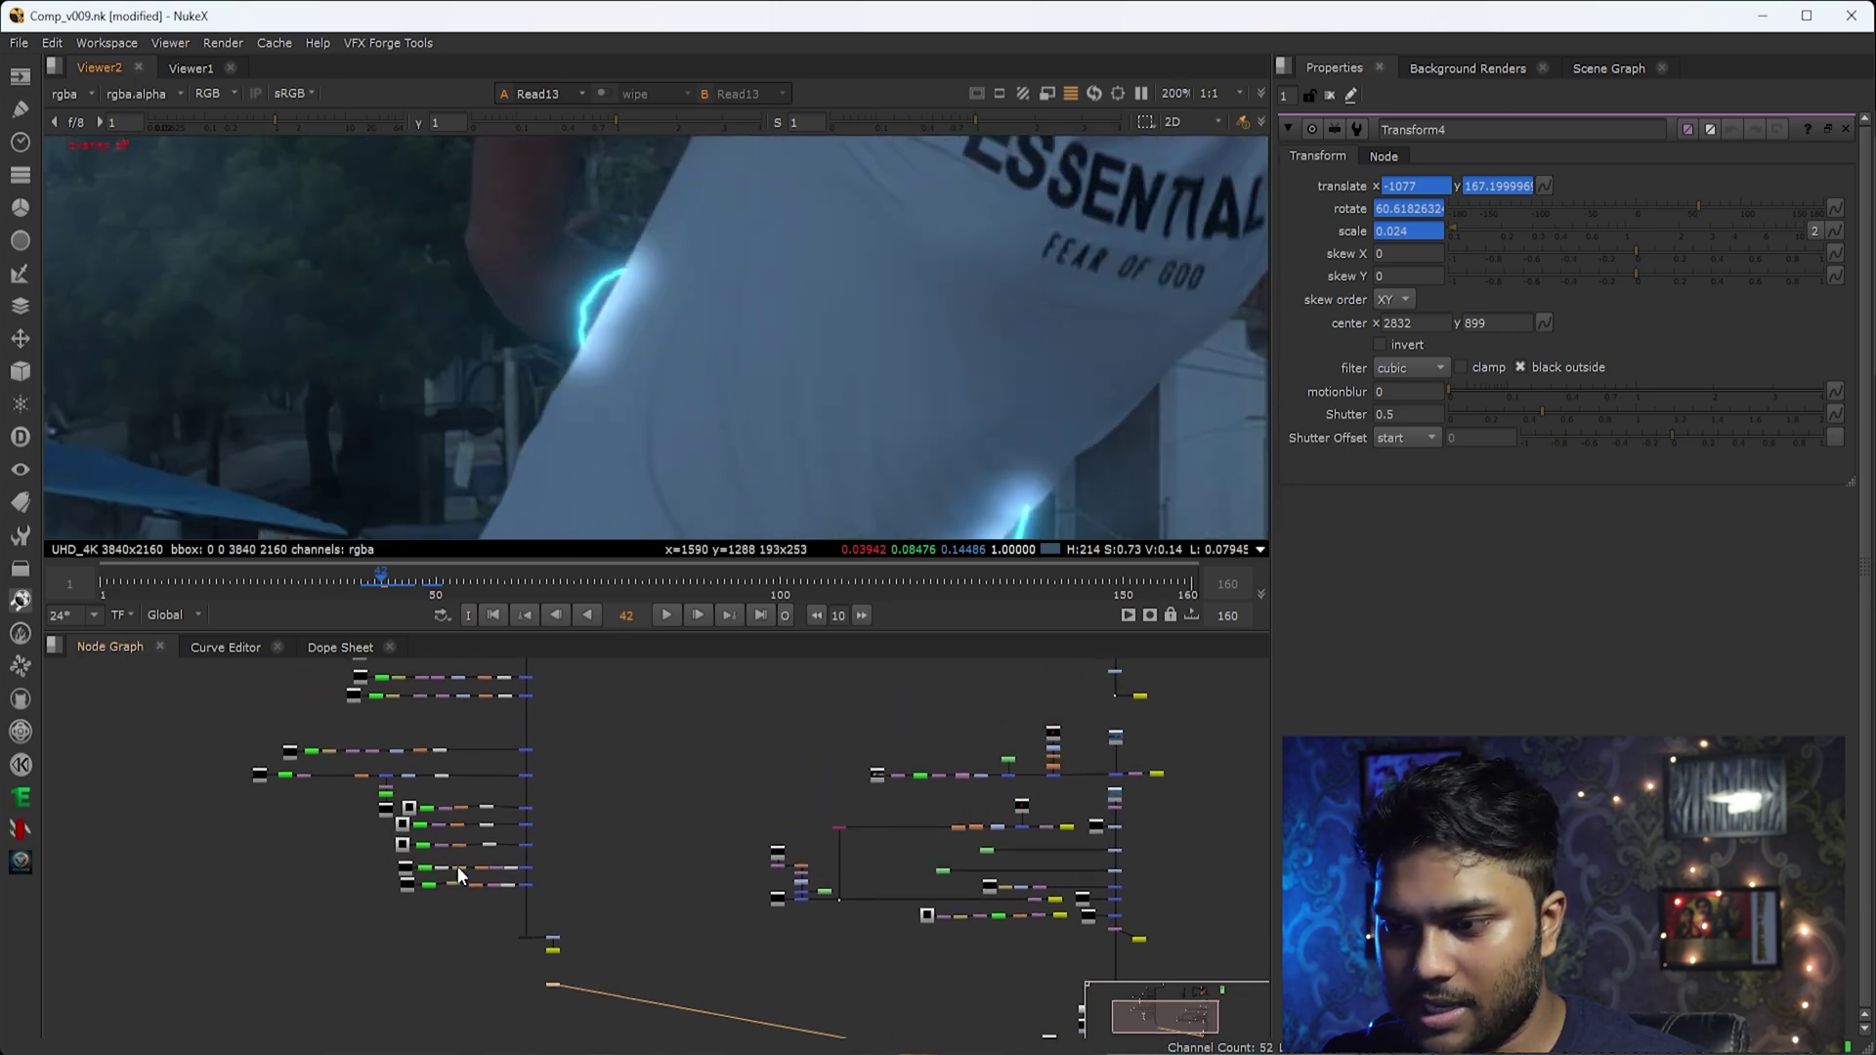
scroll(458, 870, "up", 8)
left_click_drag(735, 794, 606, 874)
key("1")
scroll(674, 313, "up", 3)
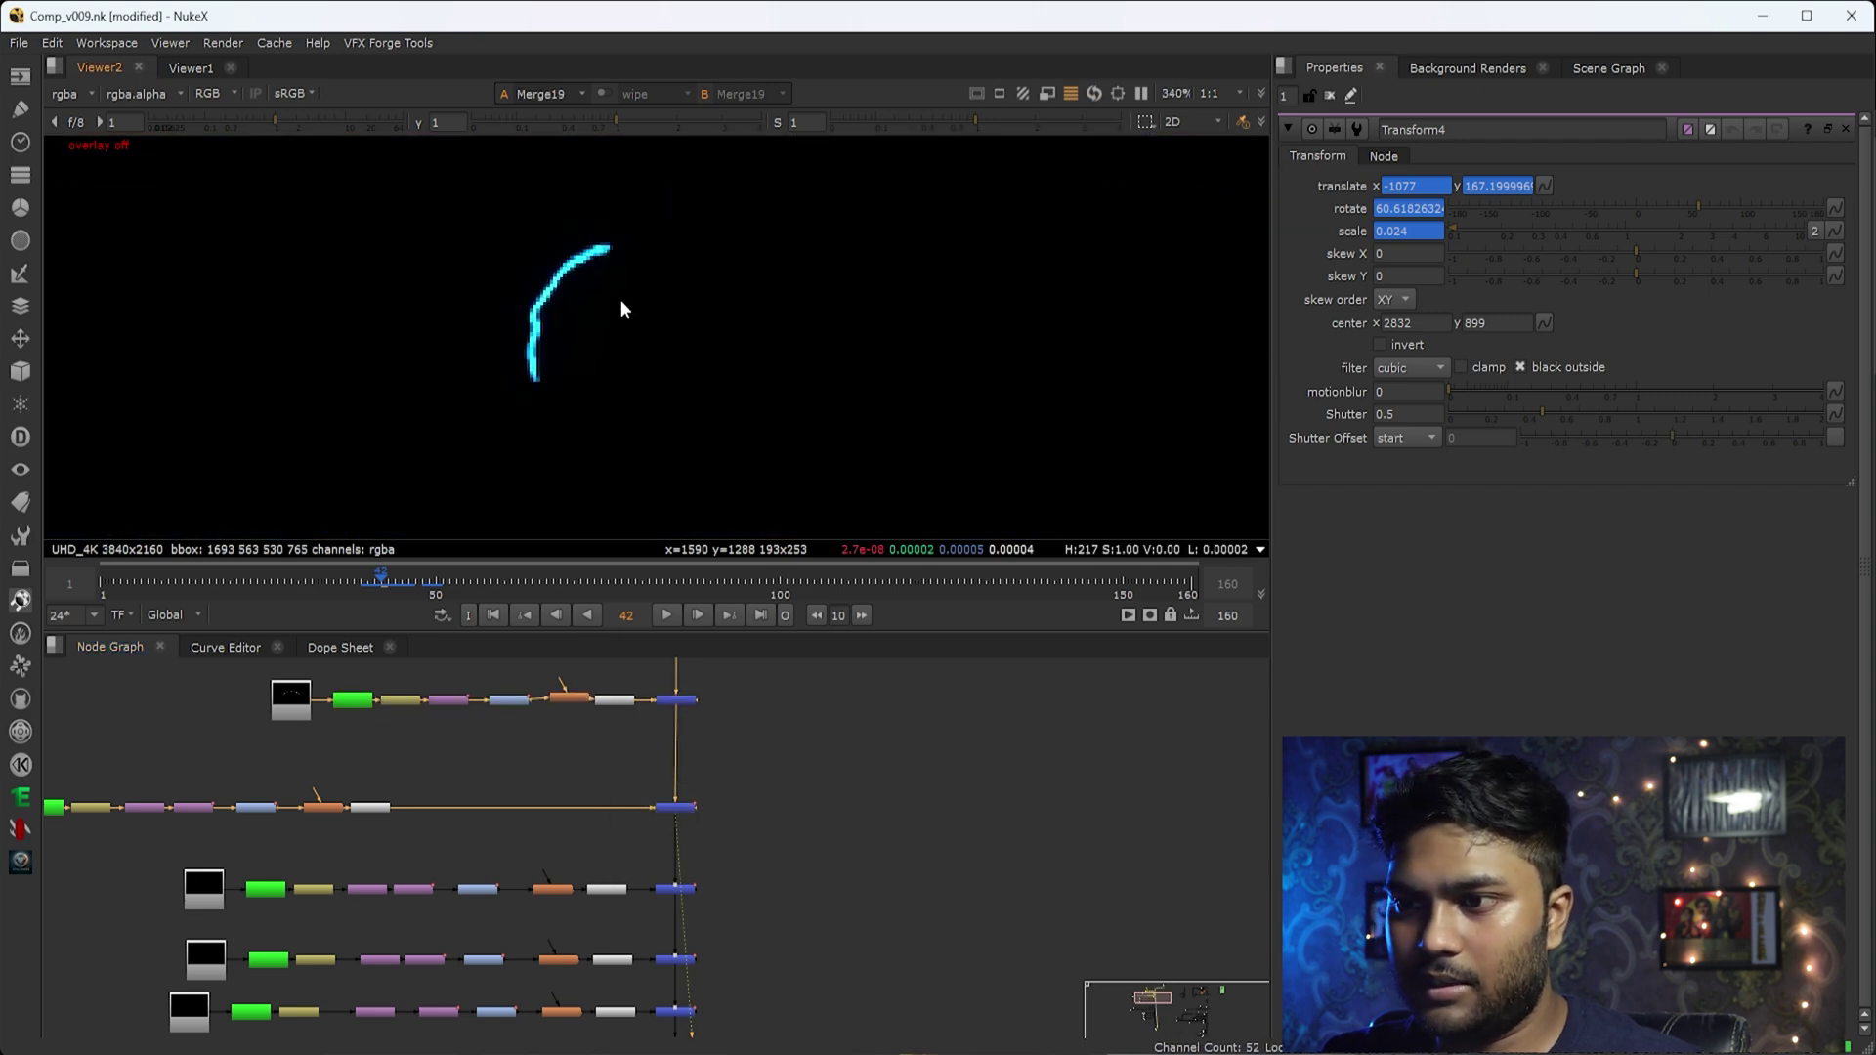
Show the viewer overlay again and examine the Transform4 motion path against the arc.
middle_click_drag(289, 830, 457, 822)
key("a")
scroll(621, 381, "down", 3)
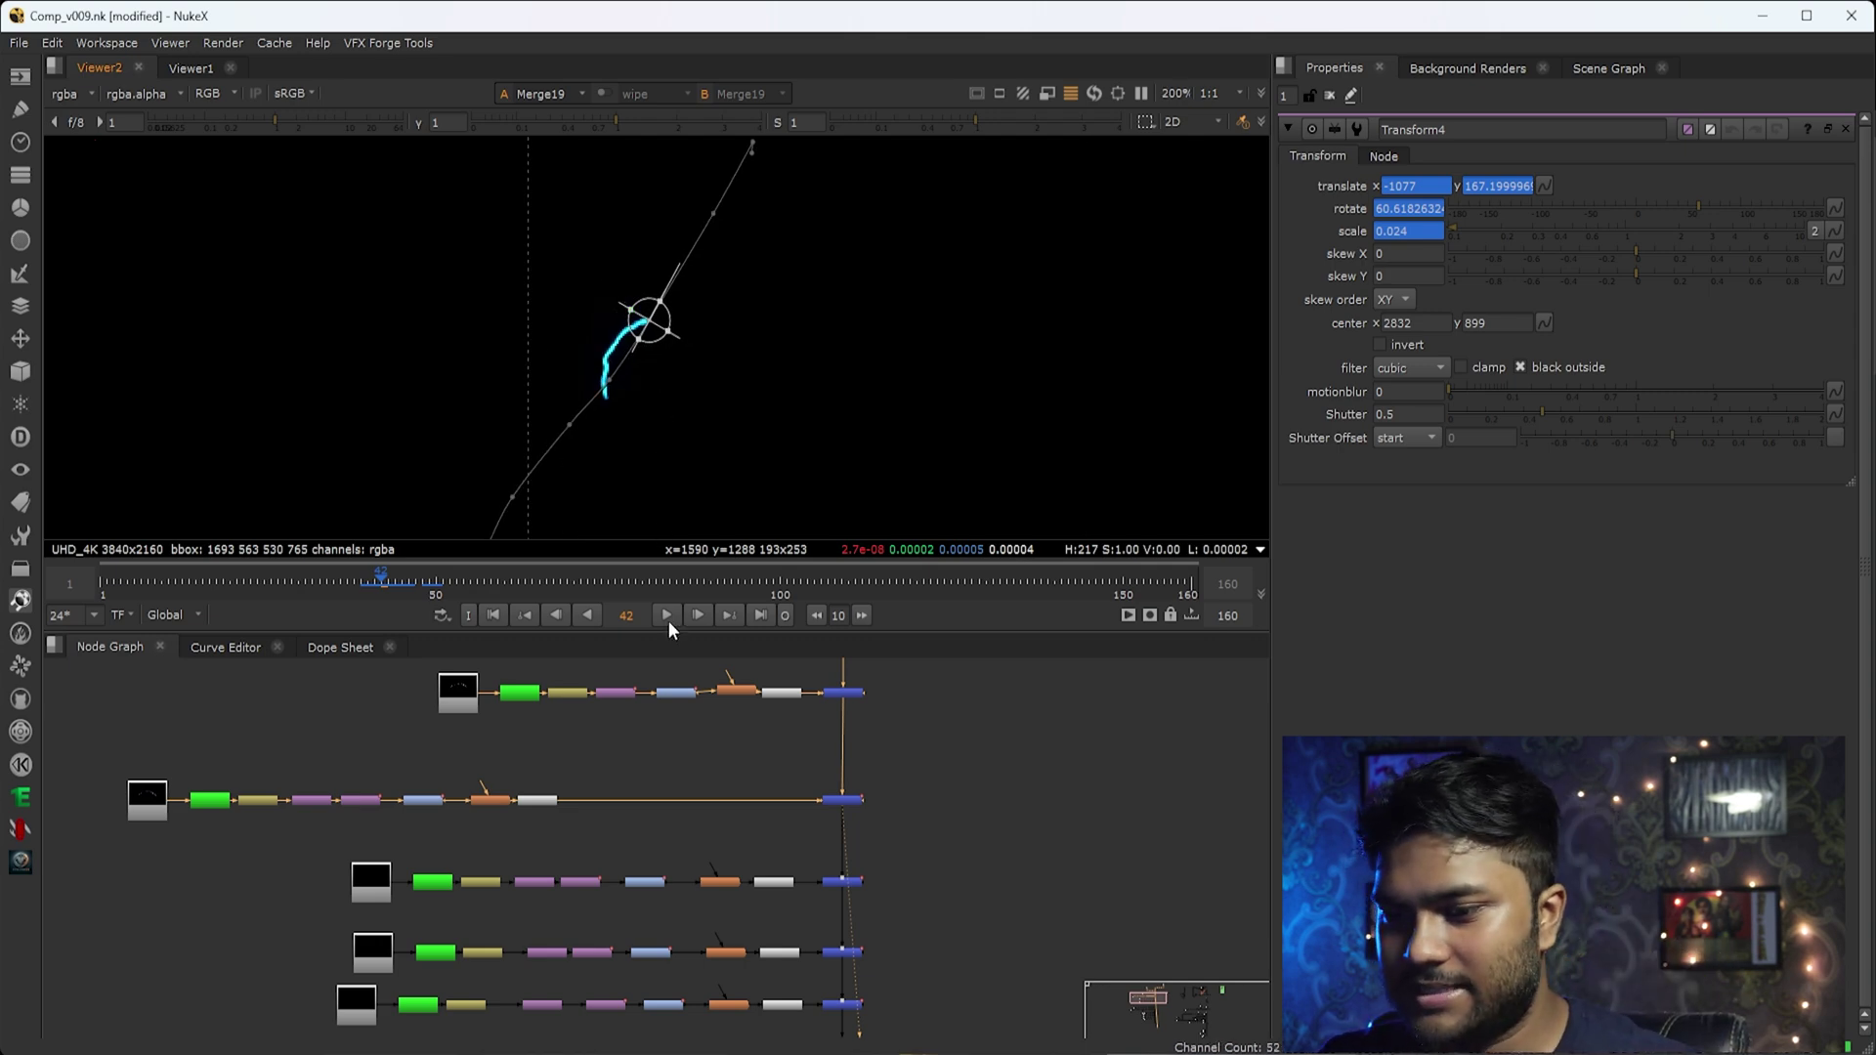
scroll(455, 809, "up", 3)
scroll(260, 810, "up", 3)
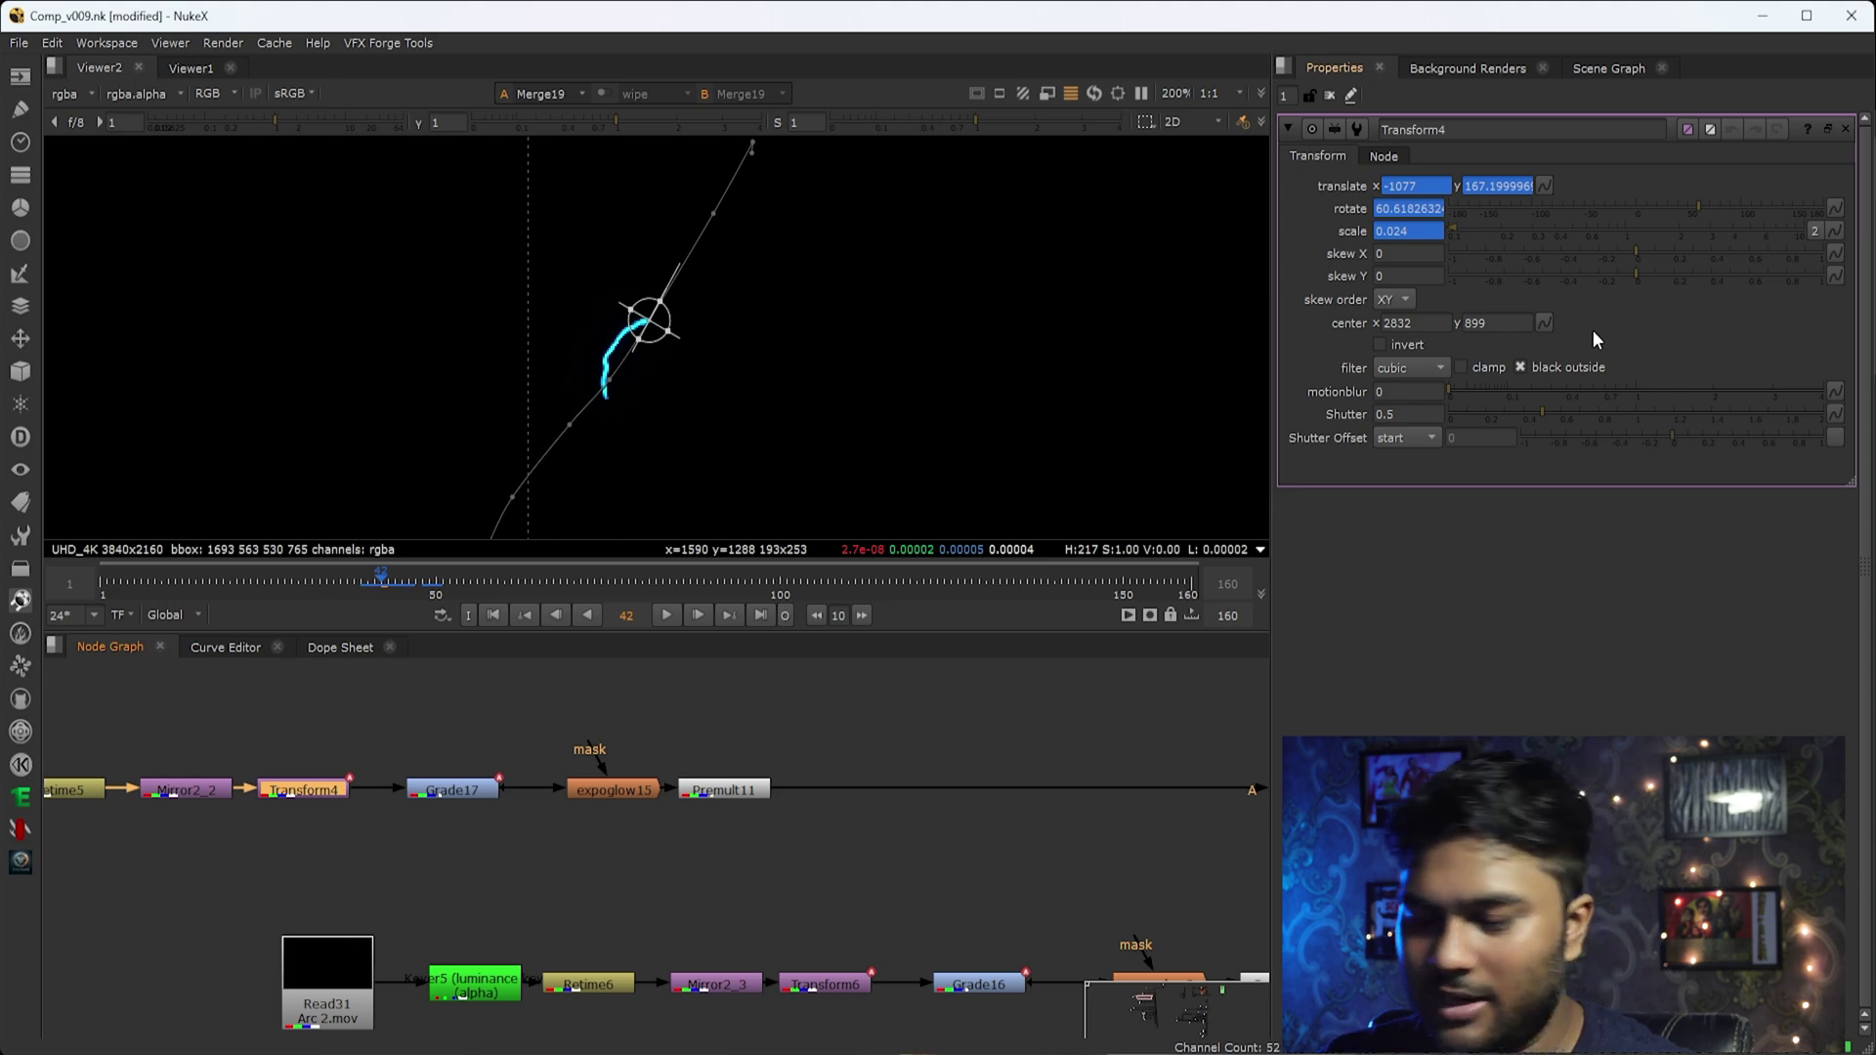
View the output of Grade17 and examine the graded arc.
scroll(442, 824, "up", 2)
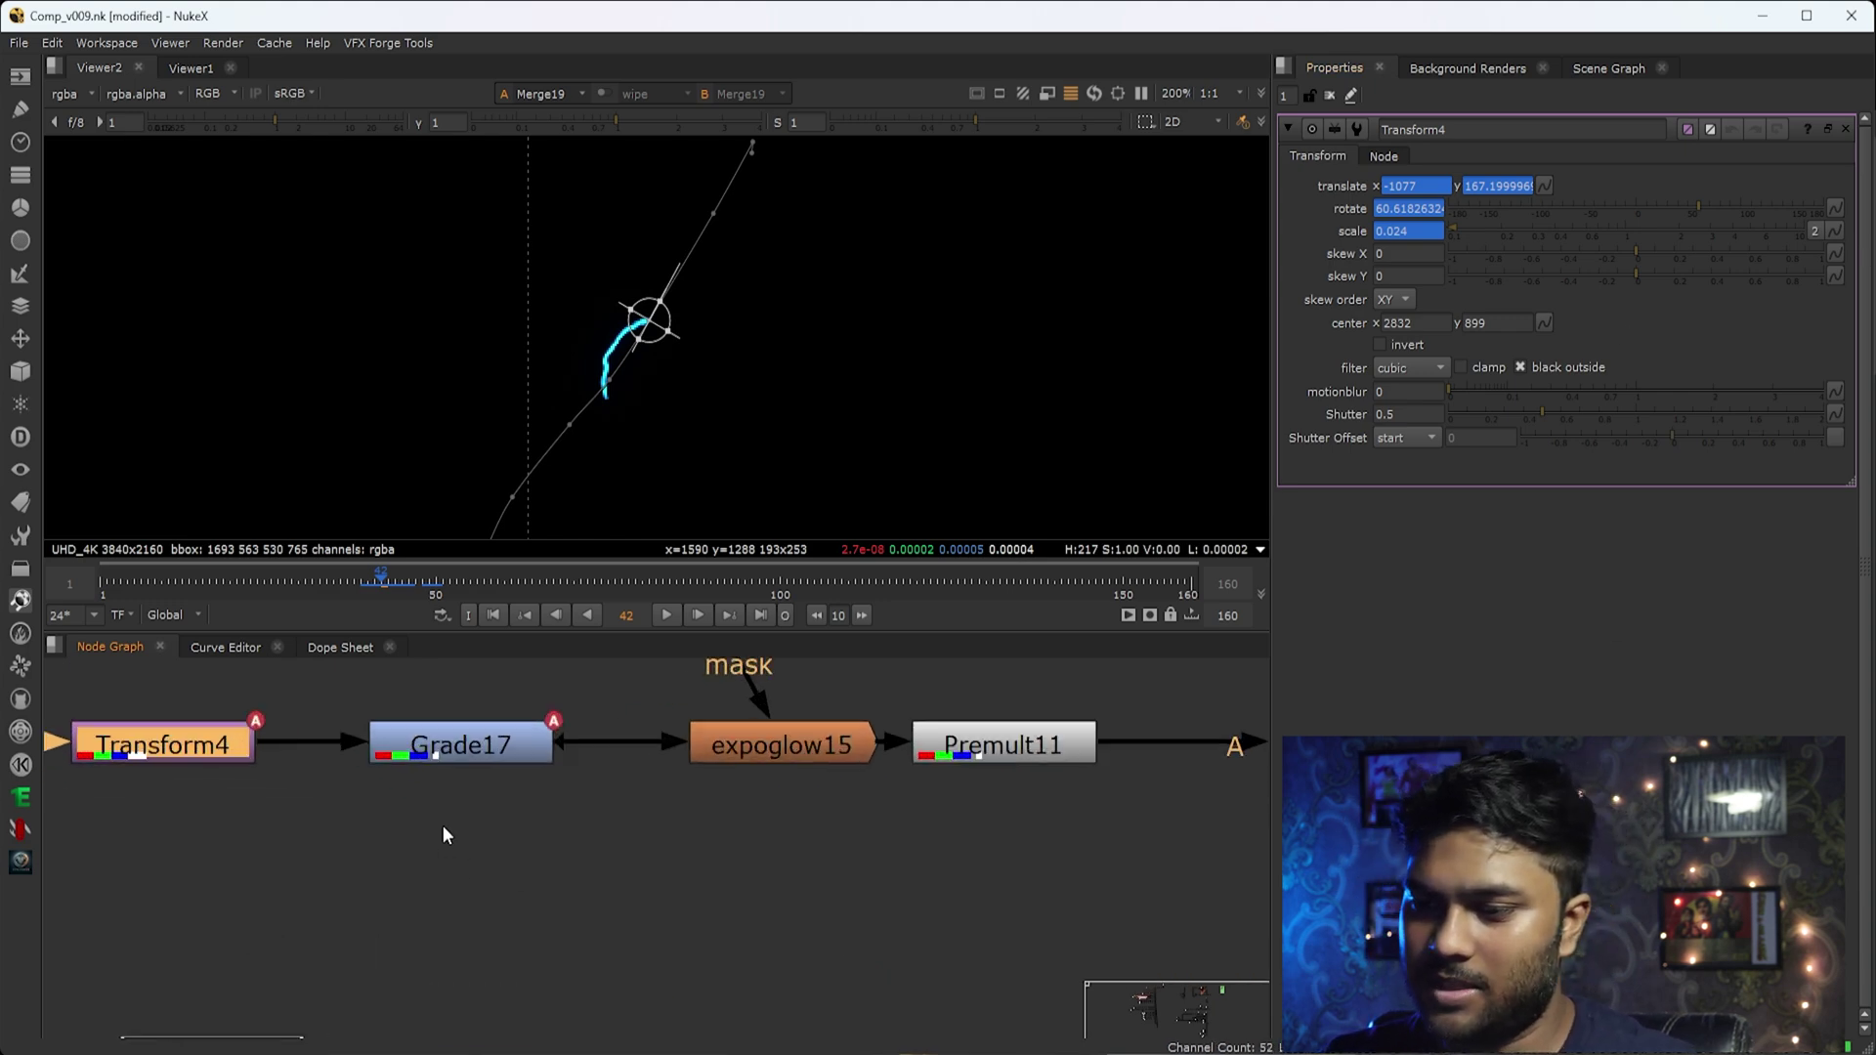
scroll(566, 775, "down", 2)
left_click_drag(588, 725, 427, 852)
key("1")
scroll(613, 350, "up", 6)
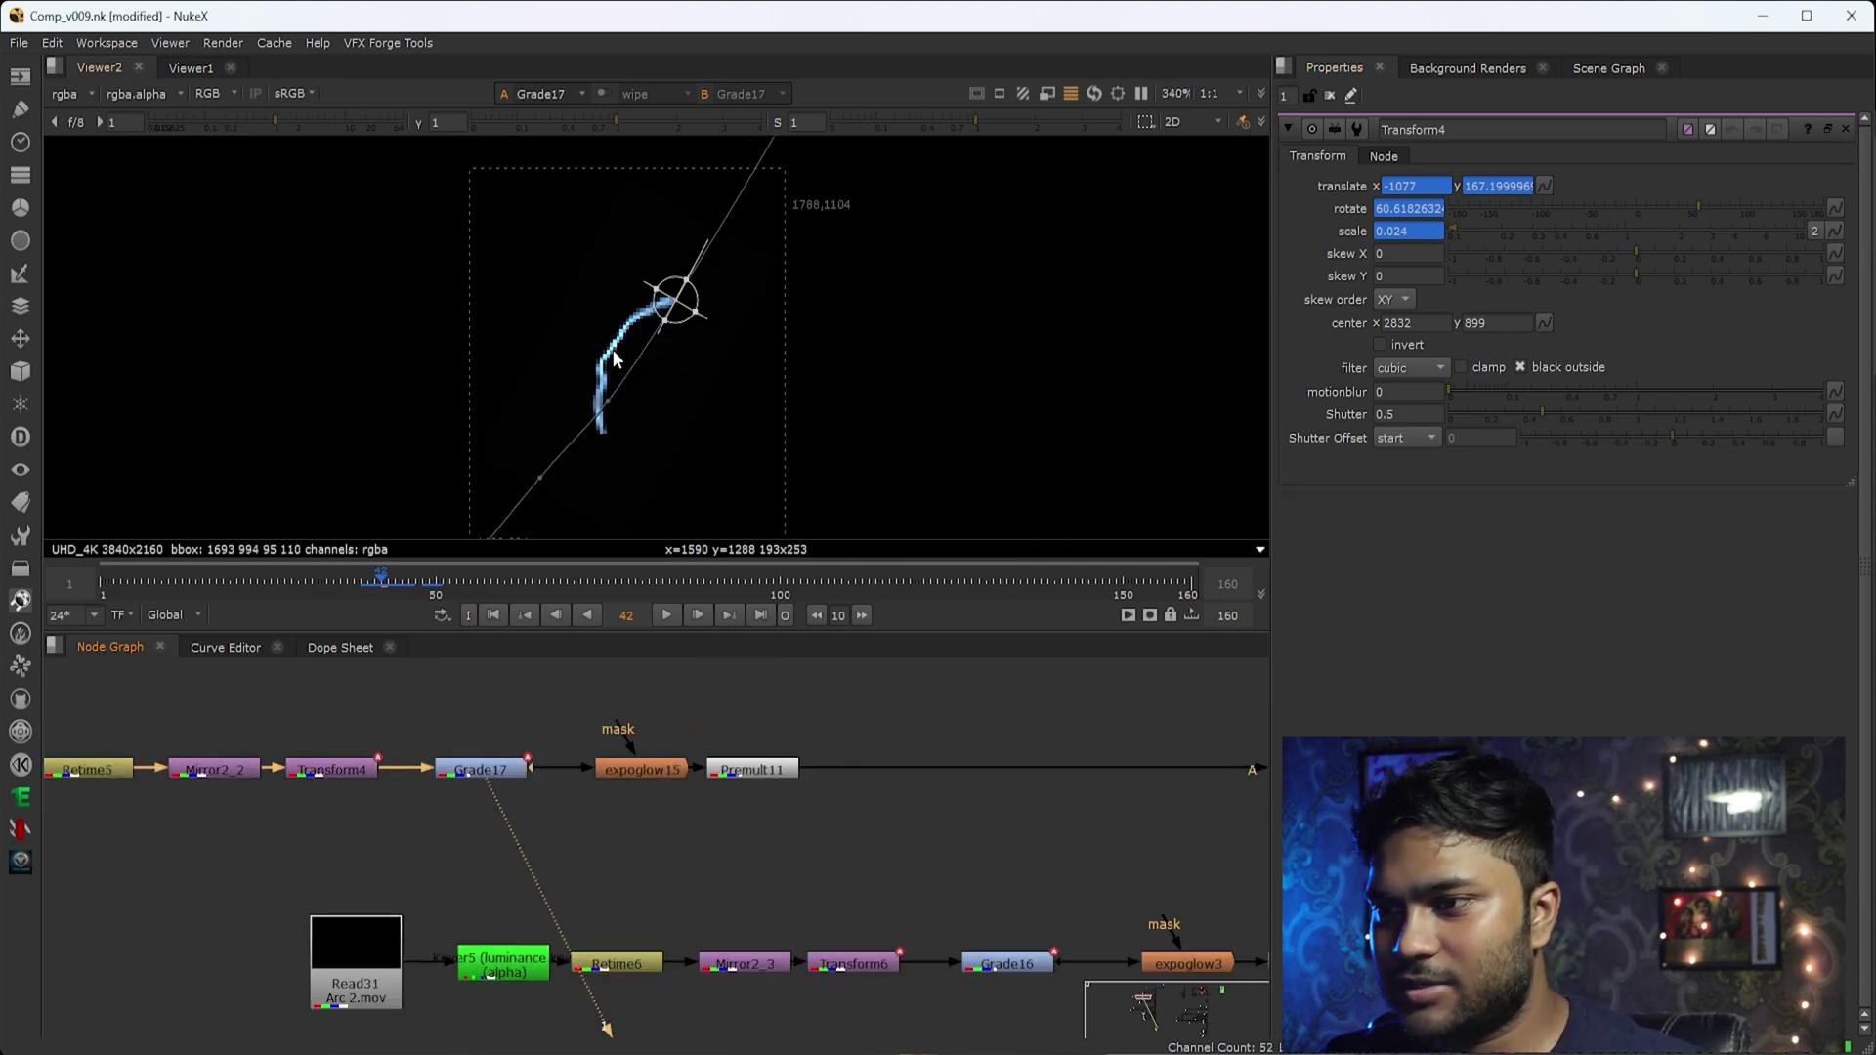
View the output of expoglow15 and examine the glow around the arc.
left_click_drag(588, 822, 590, 821)
key("1")
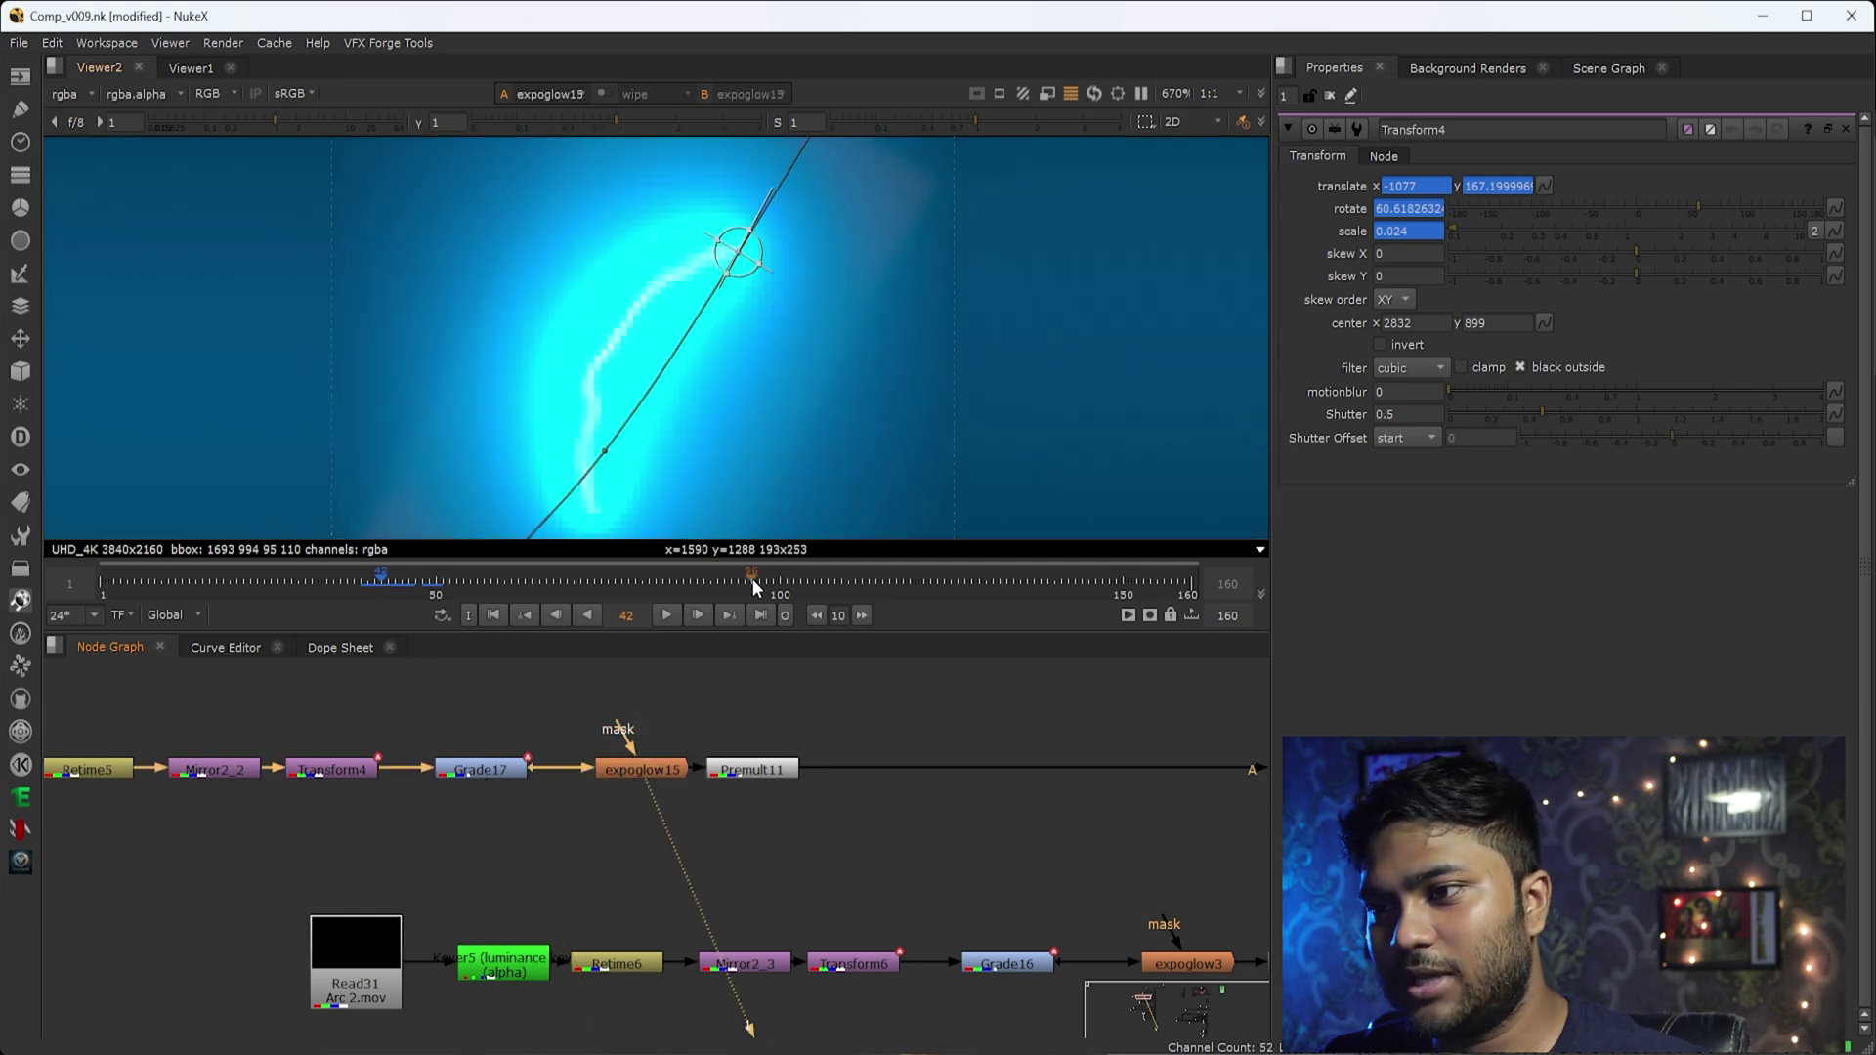
scroll(776, 377, "down", 10)
scroll(664, 312, "up", 5)
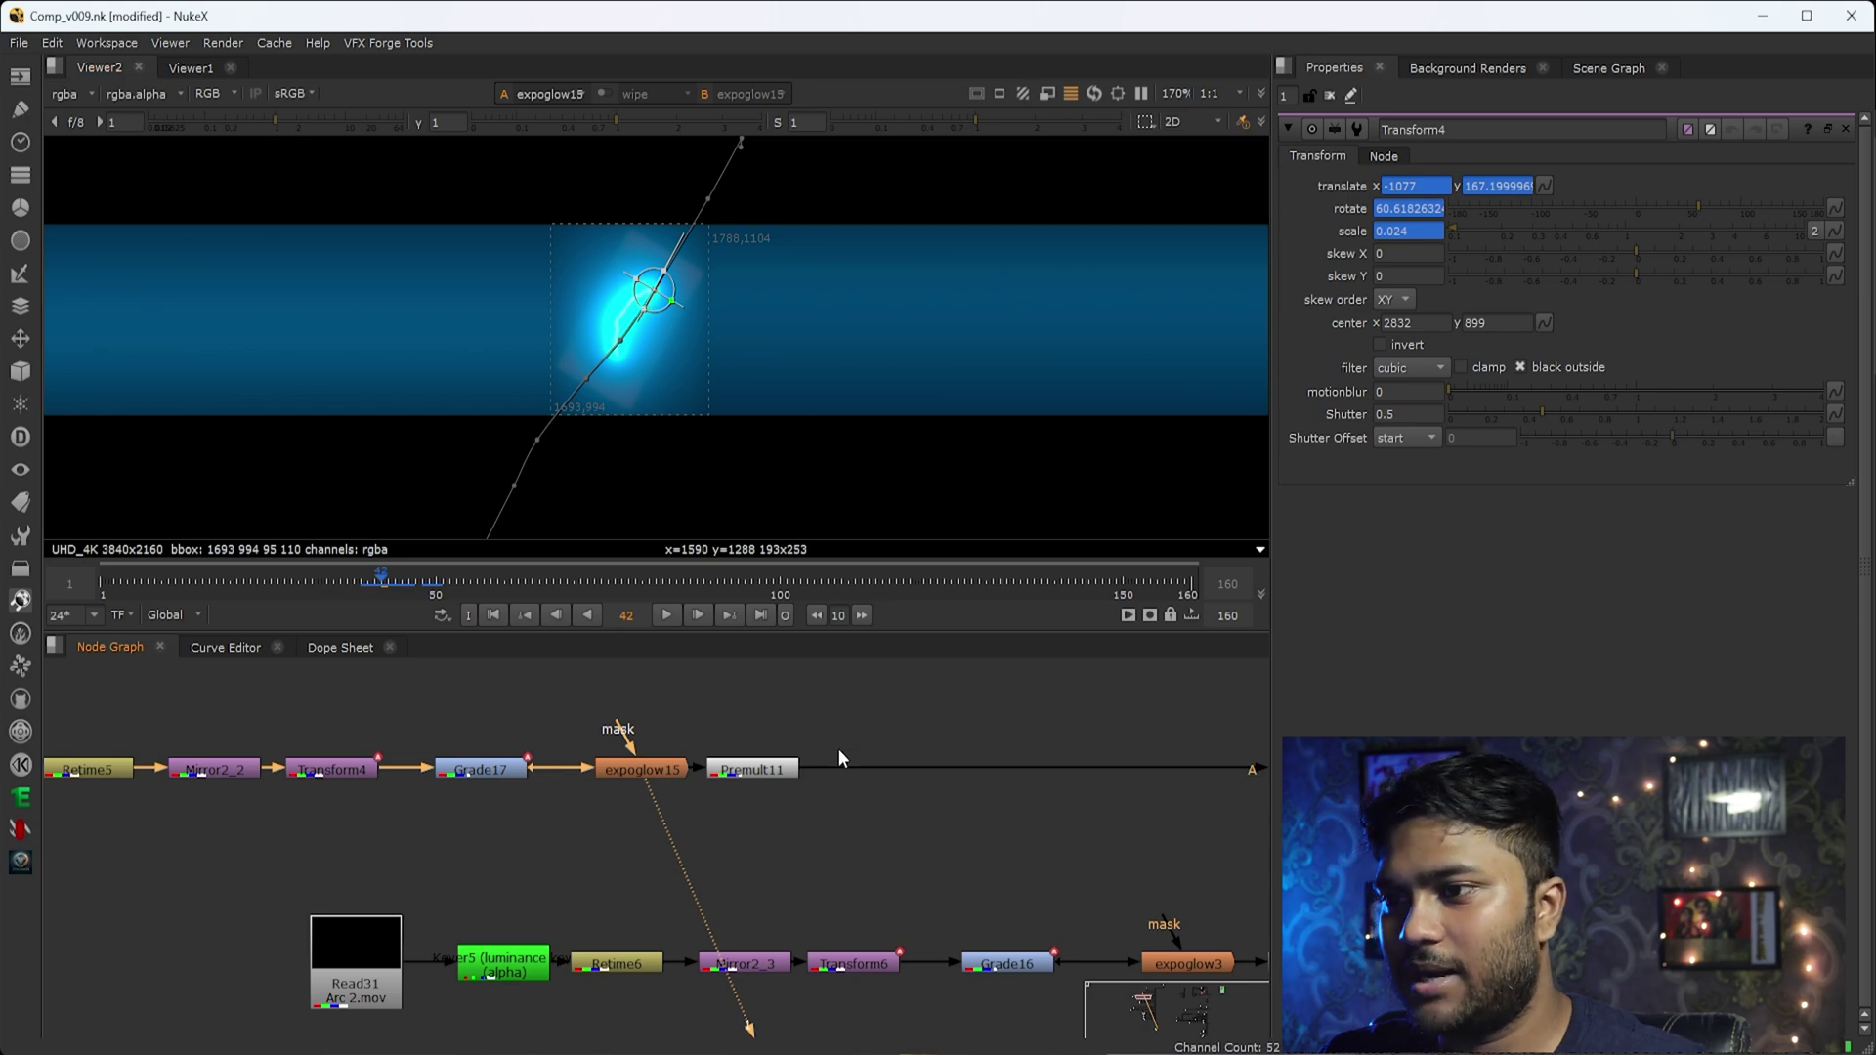
View the premultiplied arc at Premult11, followed by the merged result at Merge19.
left_click_drag(865, 740, 762, 801)
key("1")
middle_click_drag(1149, 789, 383, 787)
left_click_drag(893, 720, 559, 791)
key("1")
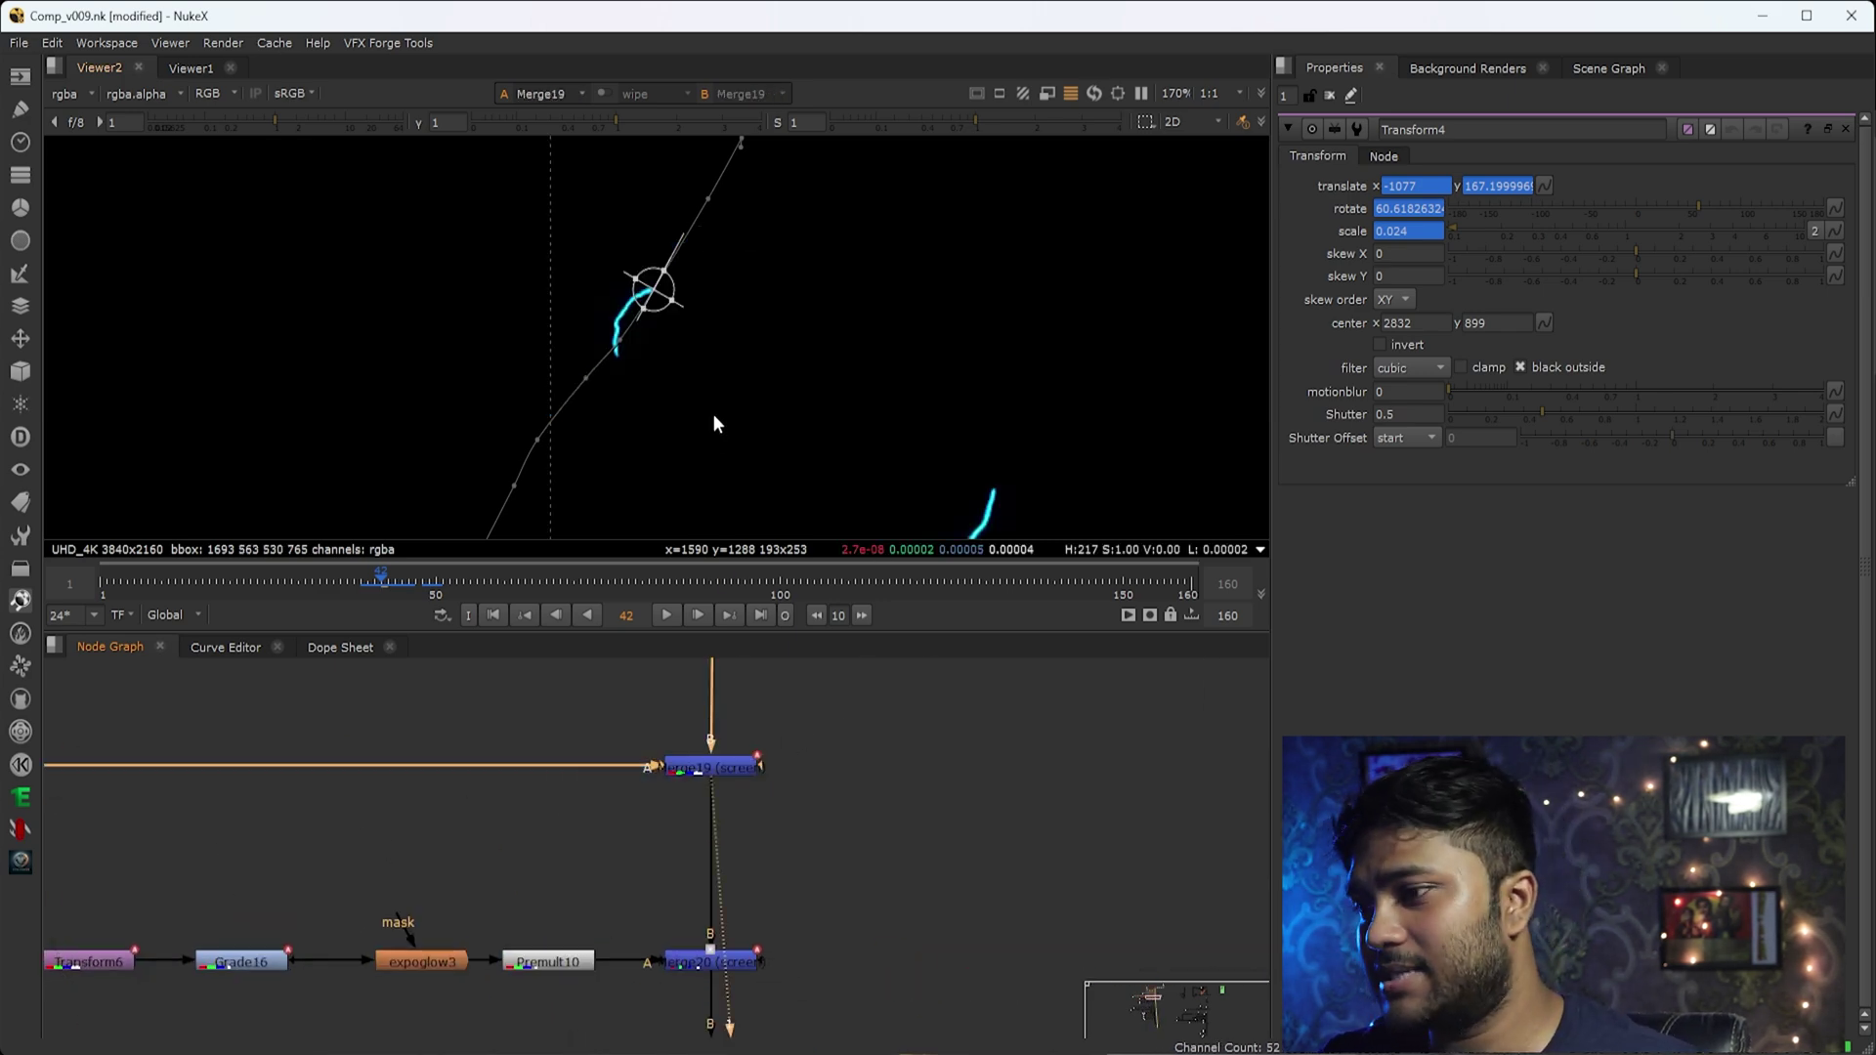
Open the settings of Merge19 to check its merge operation.
double_click(735, 770)
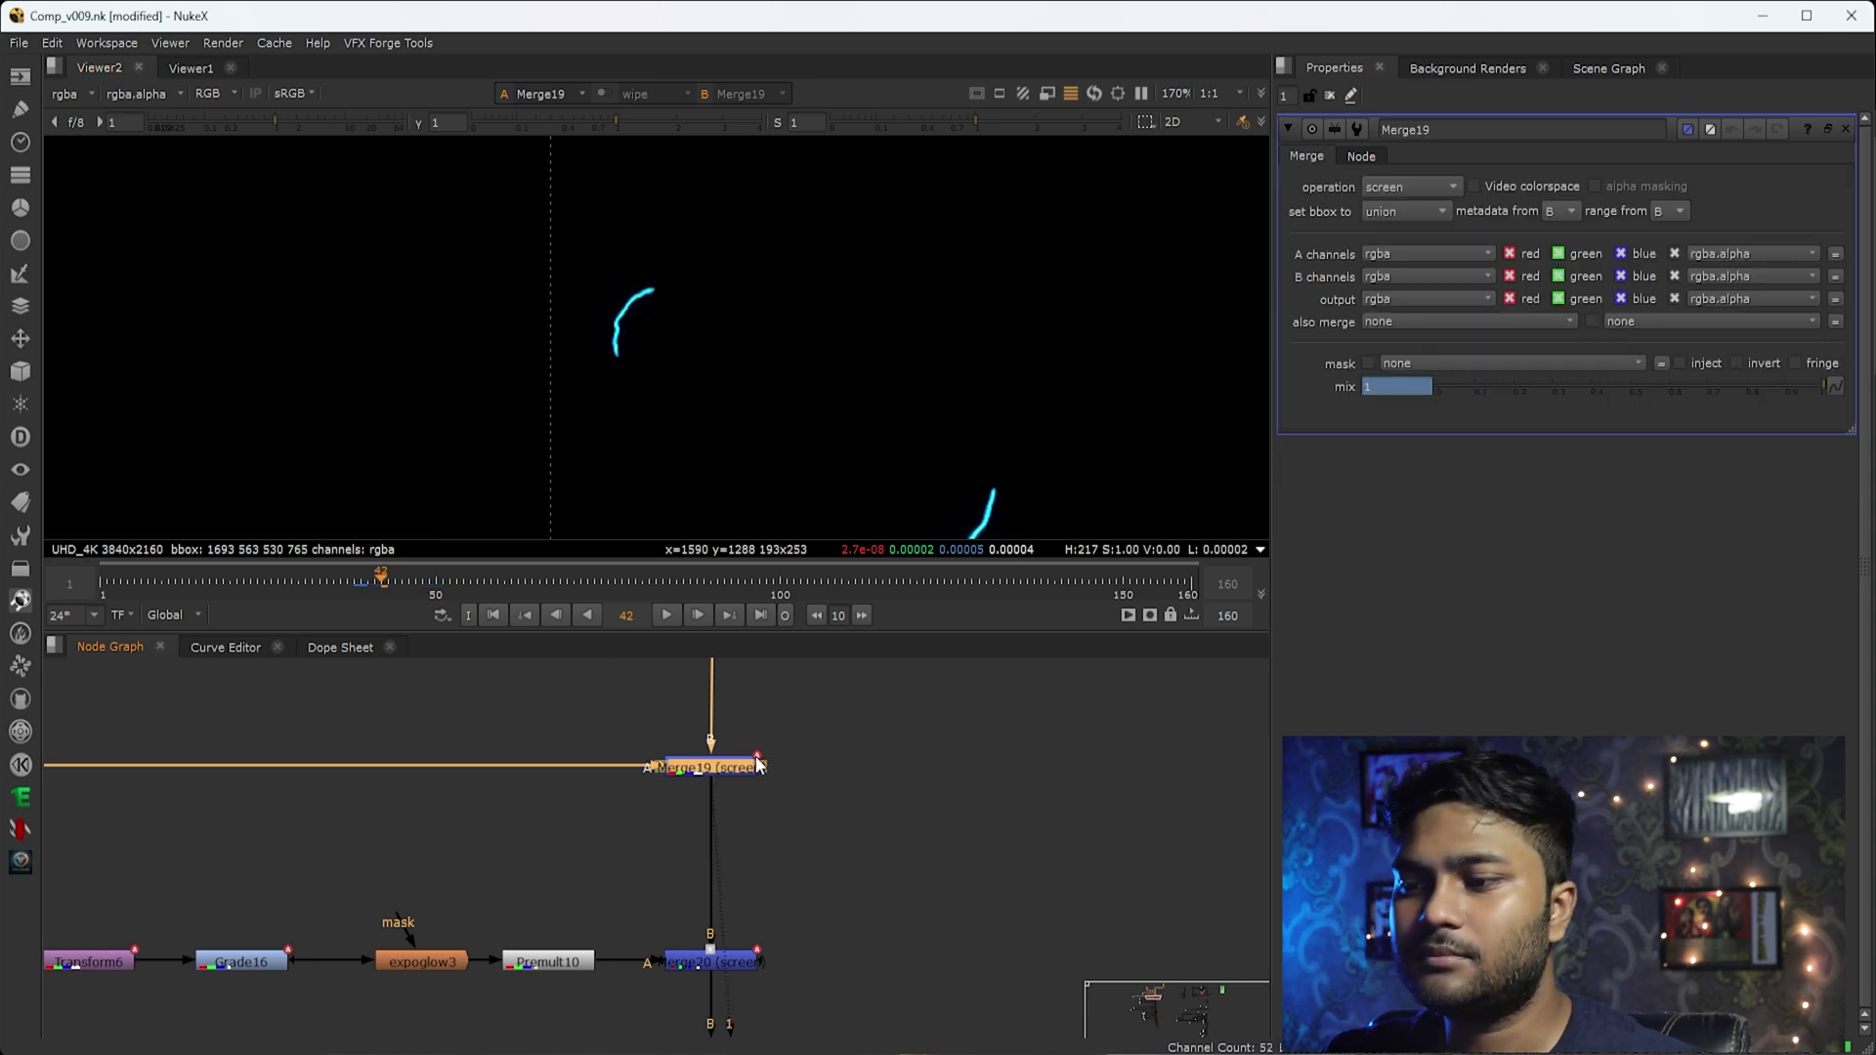
left_click_drag(853, 715, 561, 889)
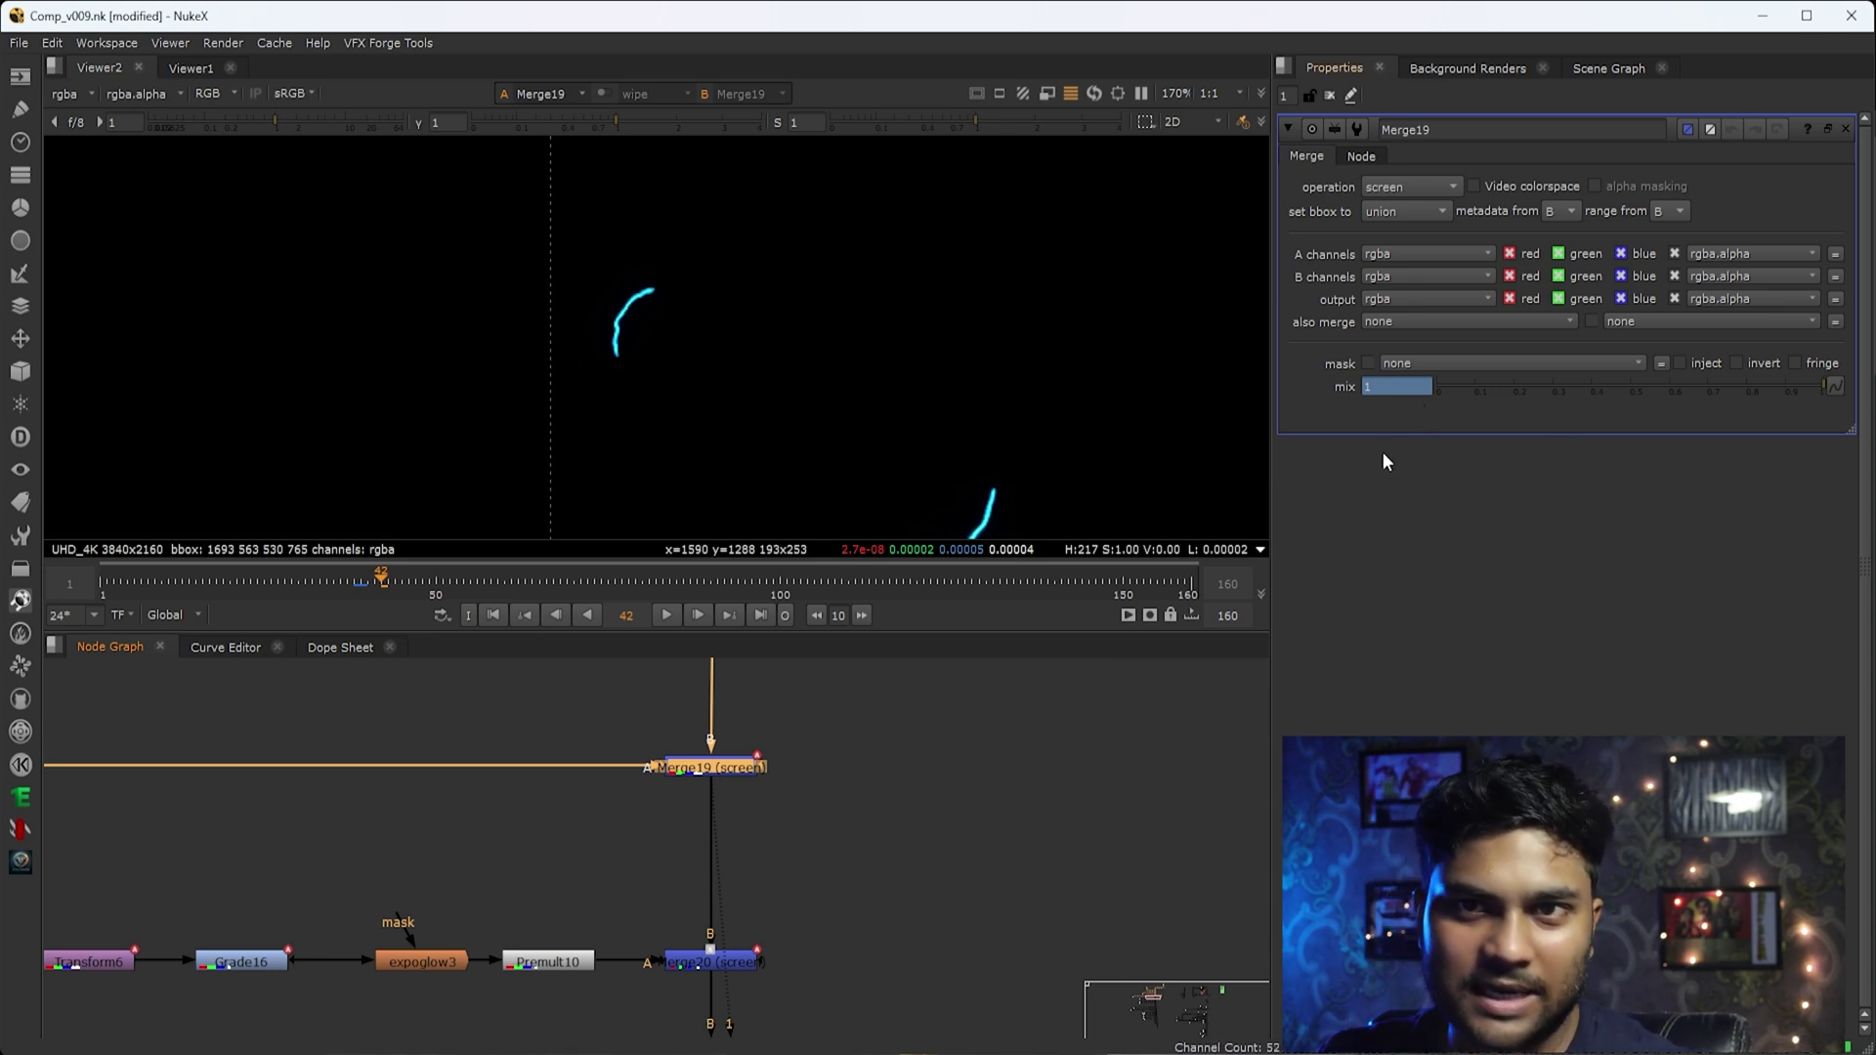
left_click_drag(720, 402, 619, 445)
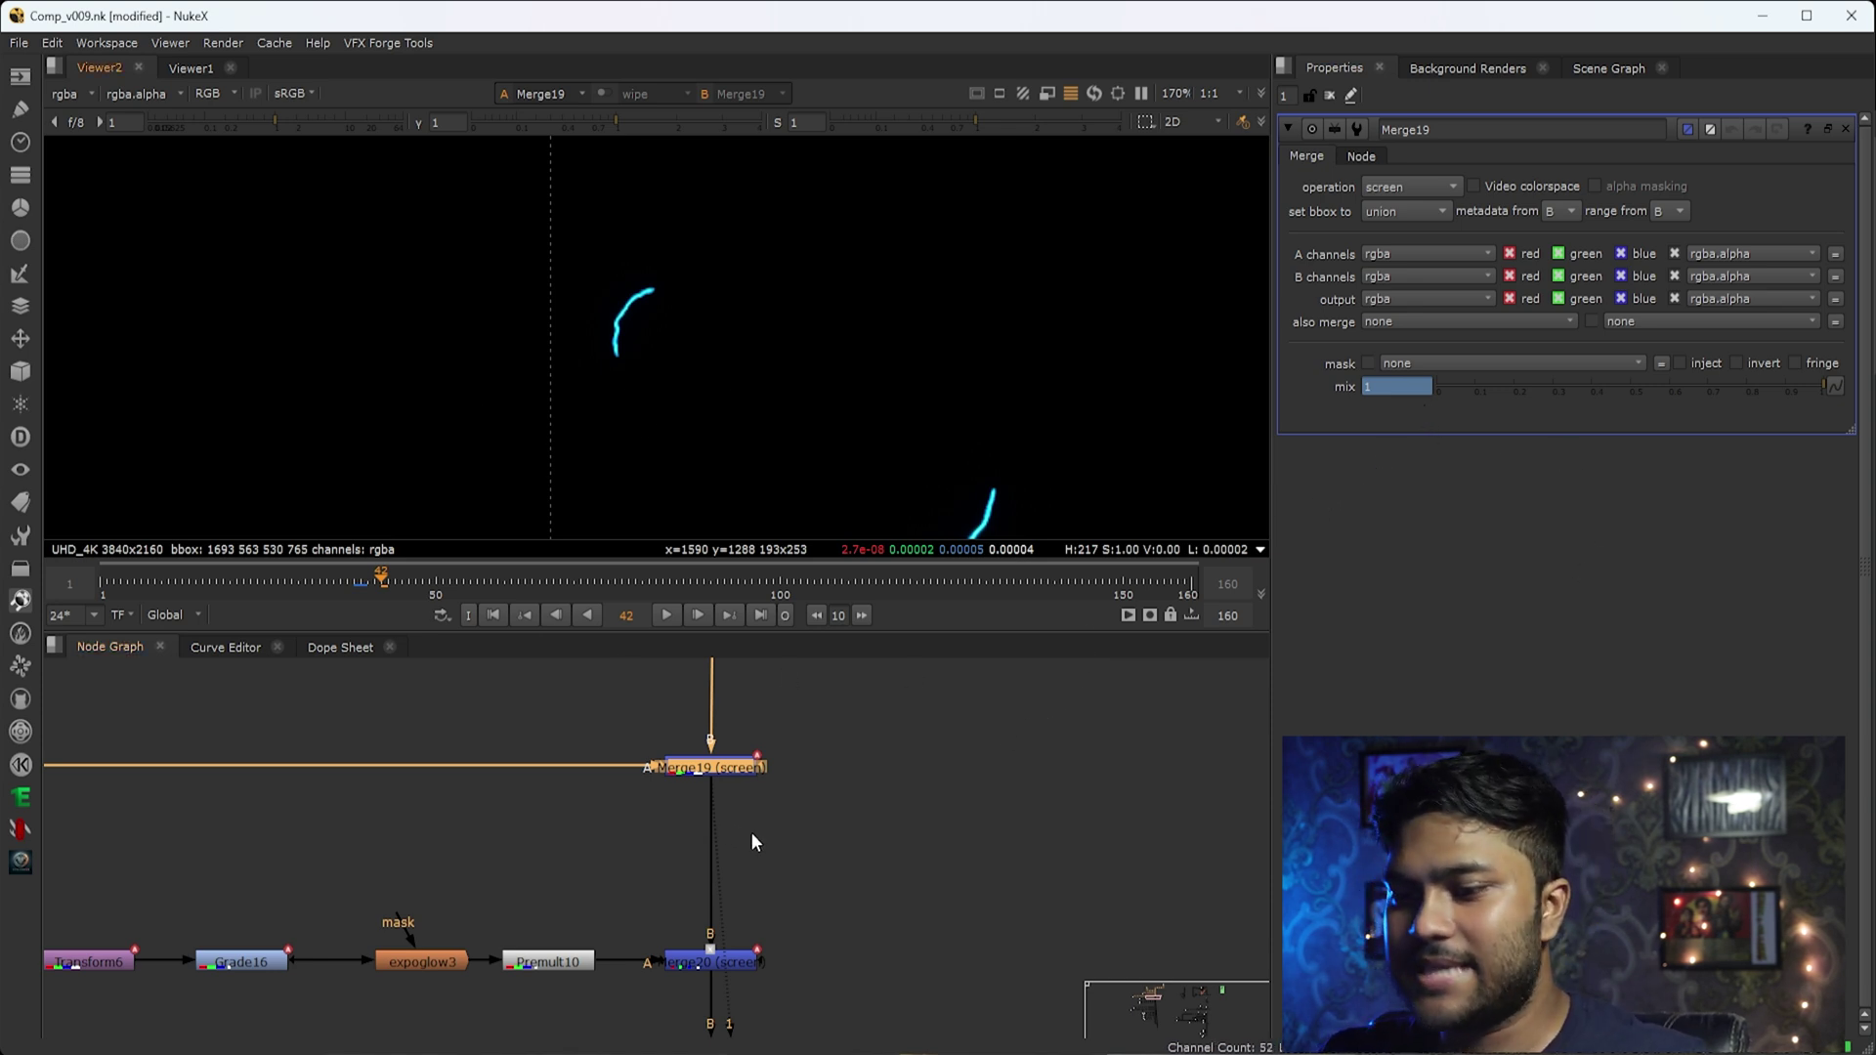
Return to the final render clip Read13 and view it at full frame.
scroll(729, 834, "down", 4)
scroll(699, 831, "down", 4)
middle_click_drag(887, 990, 656, 827)
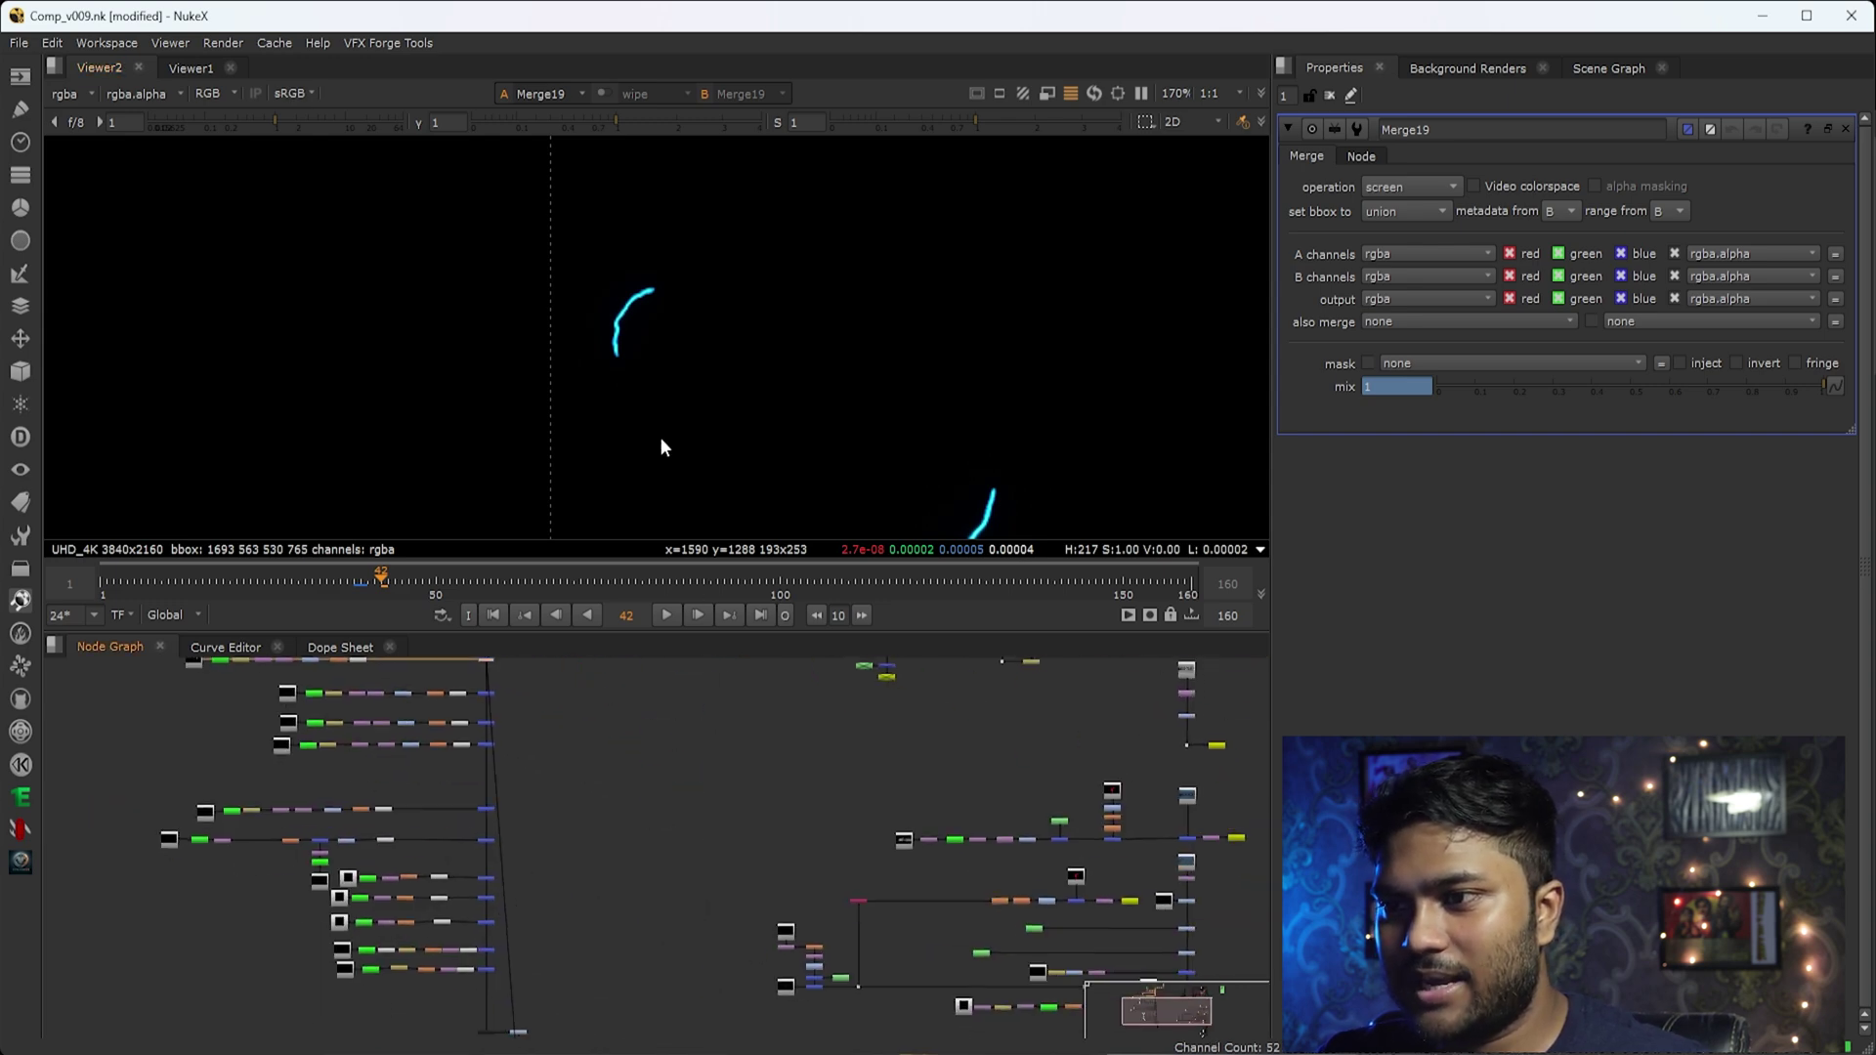
scroll(859, 850, "down", 4)
middle_click_drag(1001, 935, 850, 836)
scroll(822, 891, "up", 10)
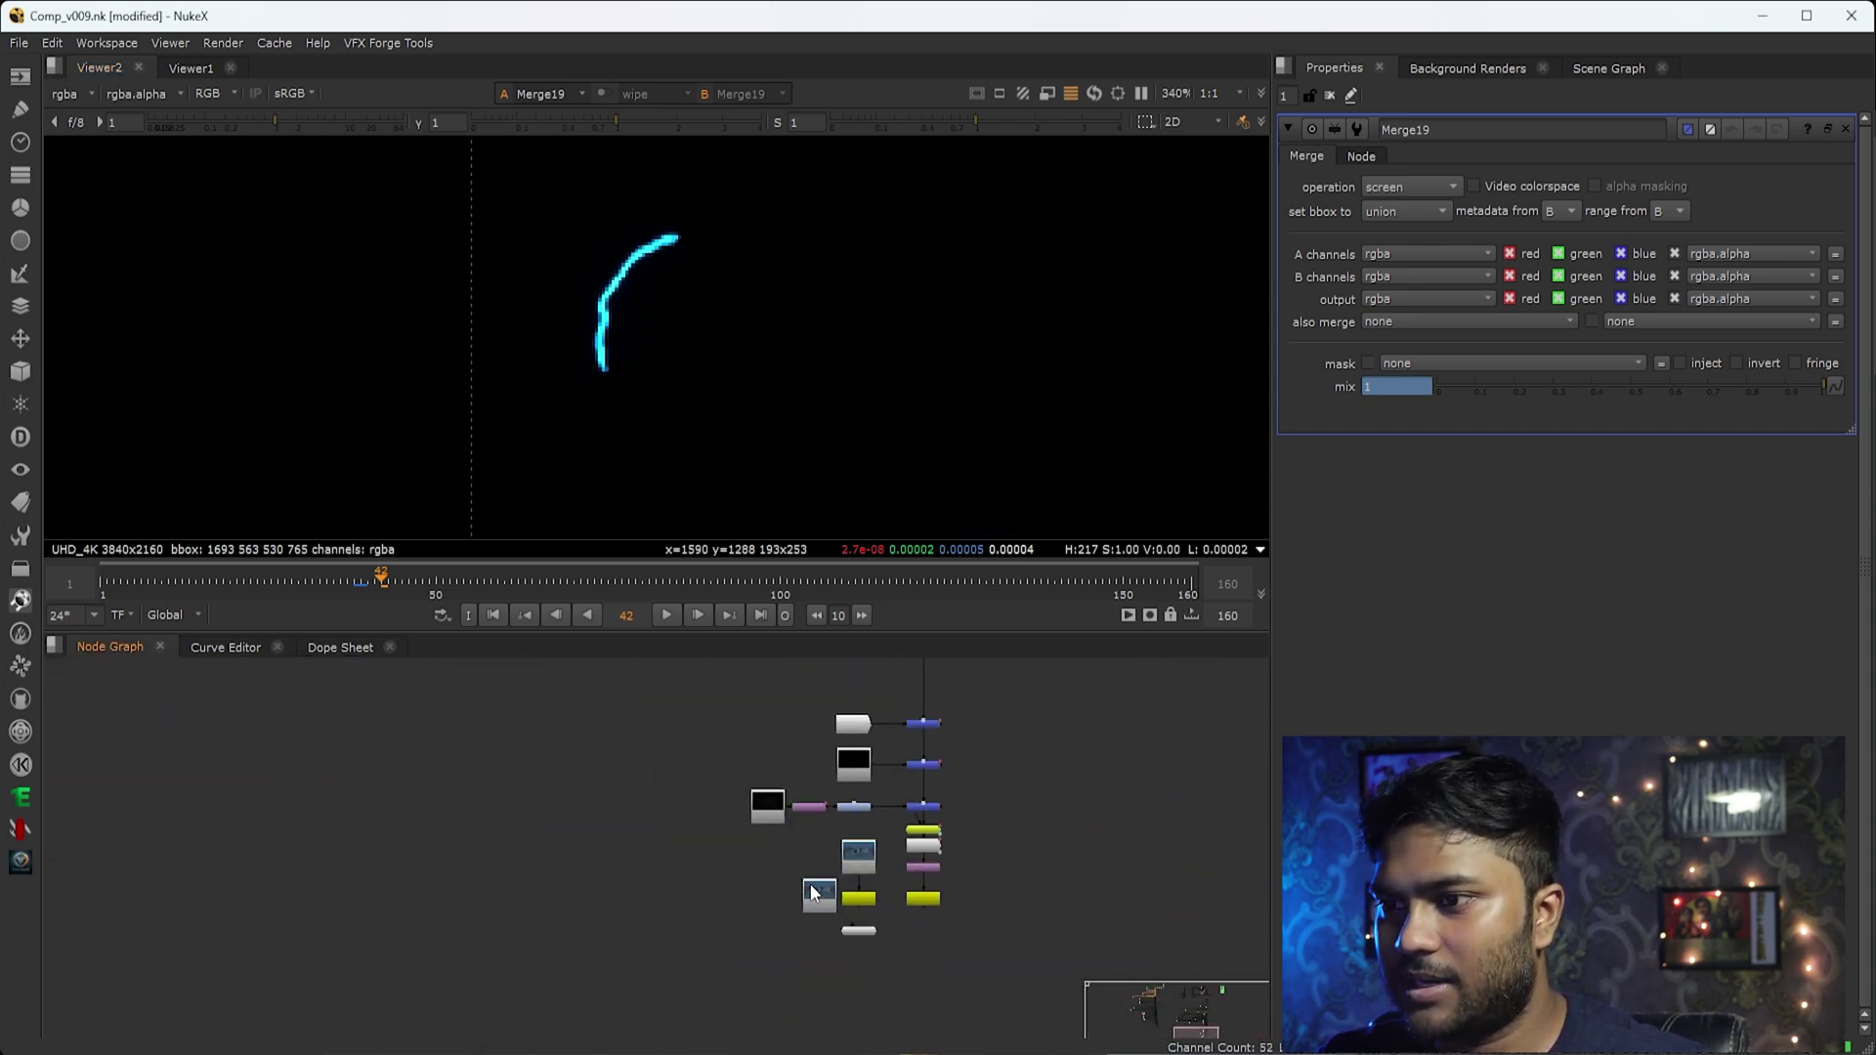
left_click(836, 907)
key("1")
scroll(629, 340, "down", 10)
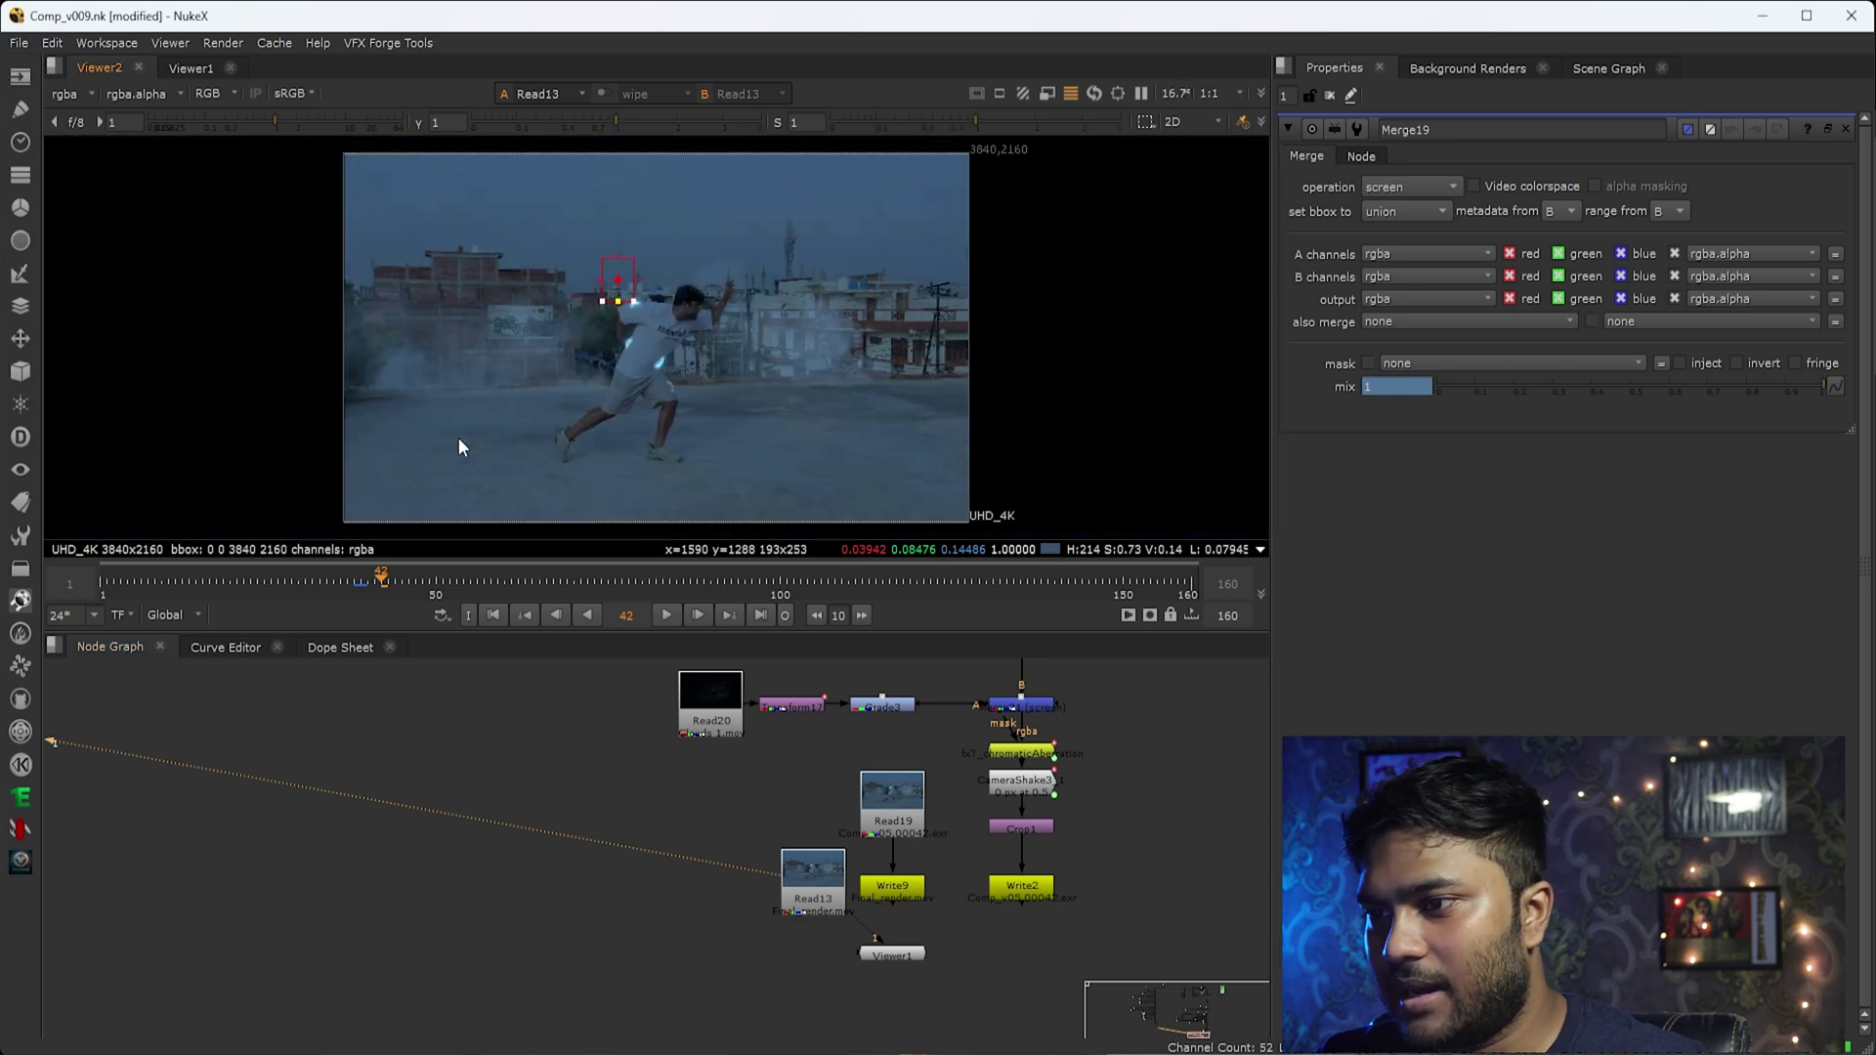
Examine the lightning arcs on the runner's leg, waist, shoulder and elbow in the final render.
scroll(825, 426, "up", 8)
scroll(691, 461, "down", 10)
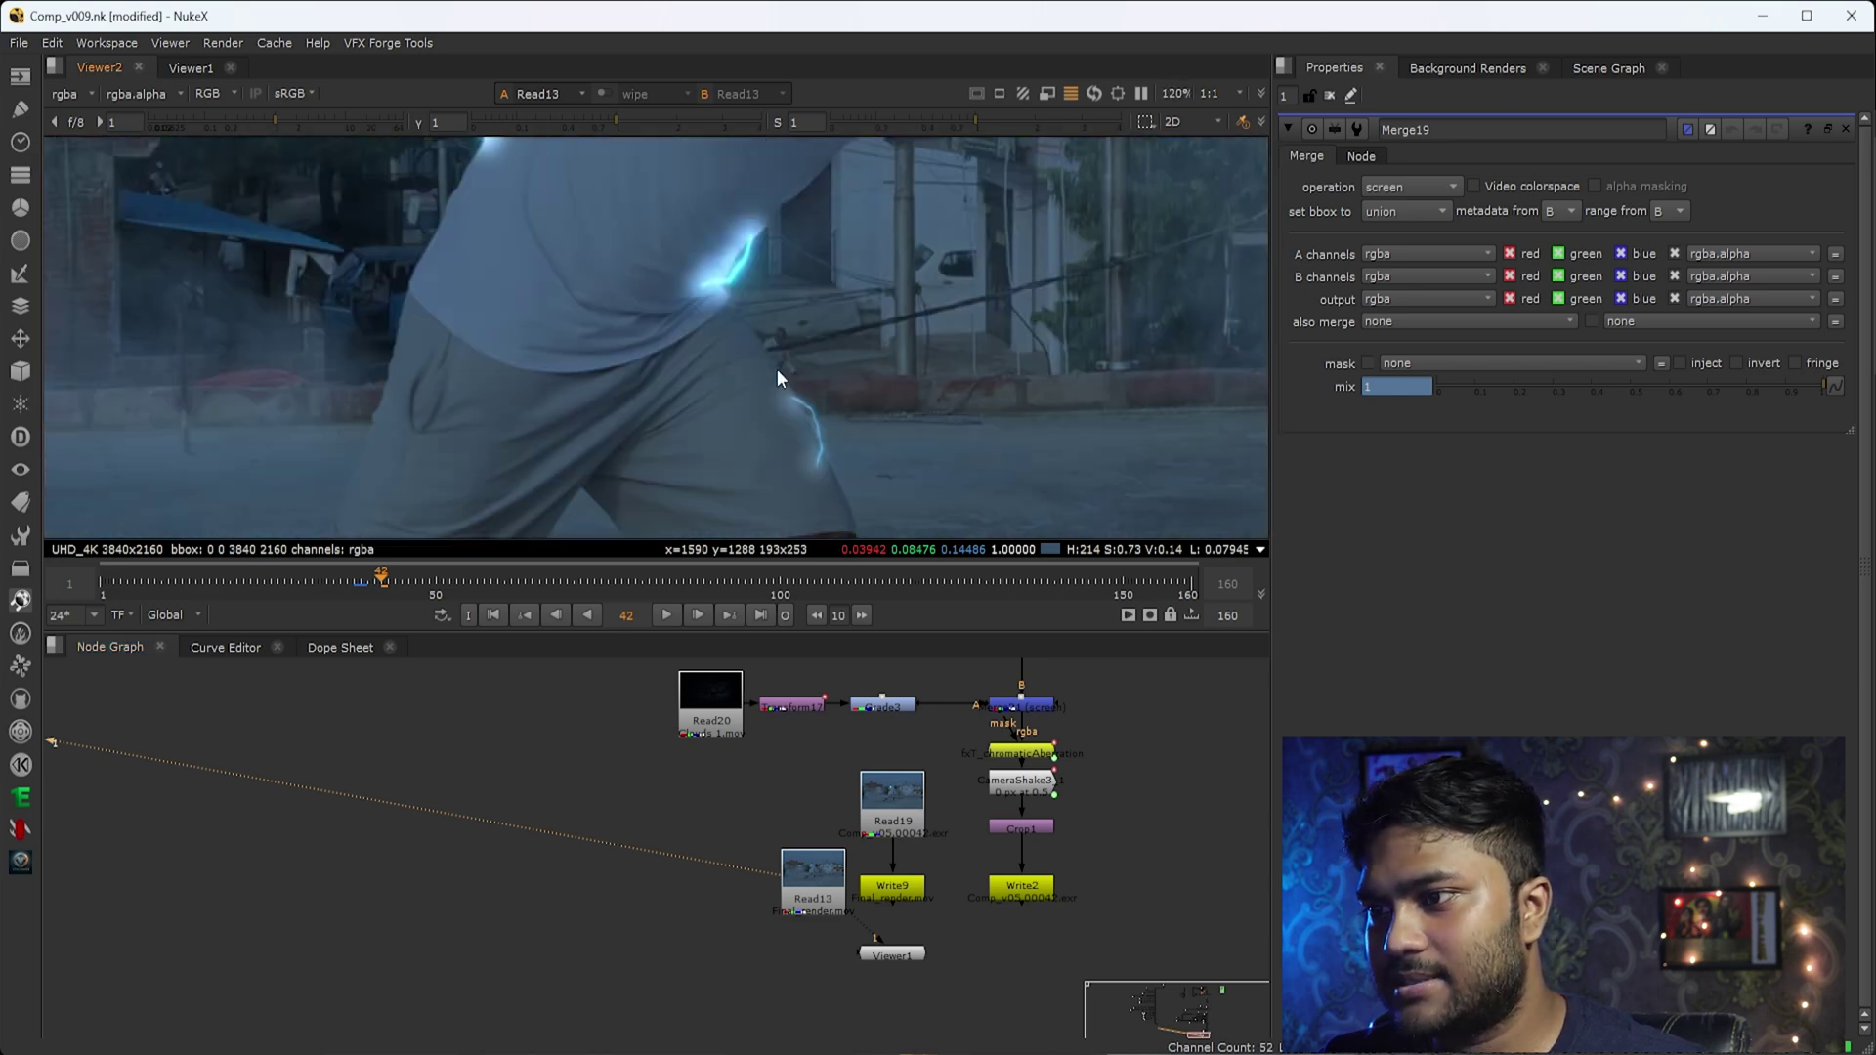
scroll(627, 317, "up", 3)
scroll(626, 308, "up", 5)
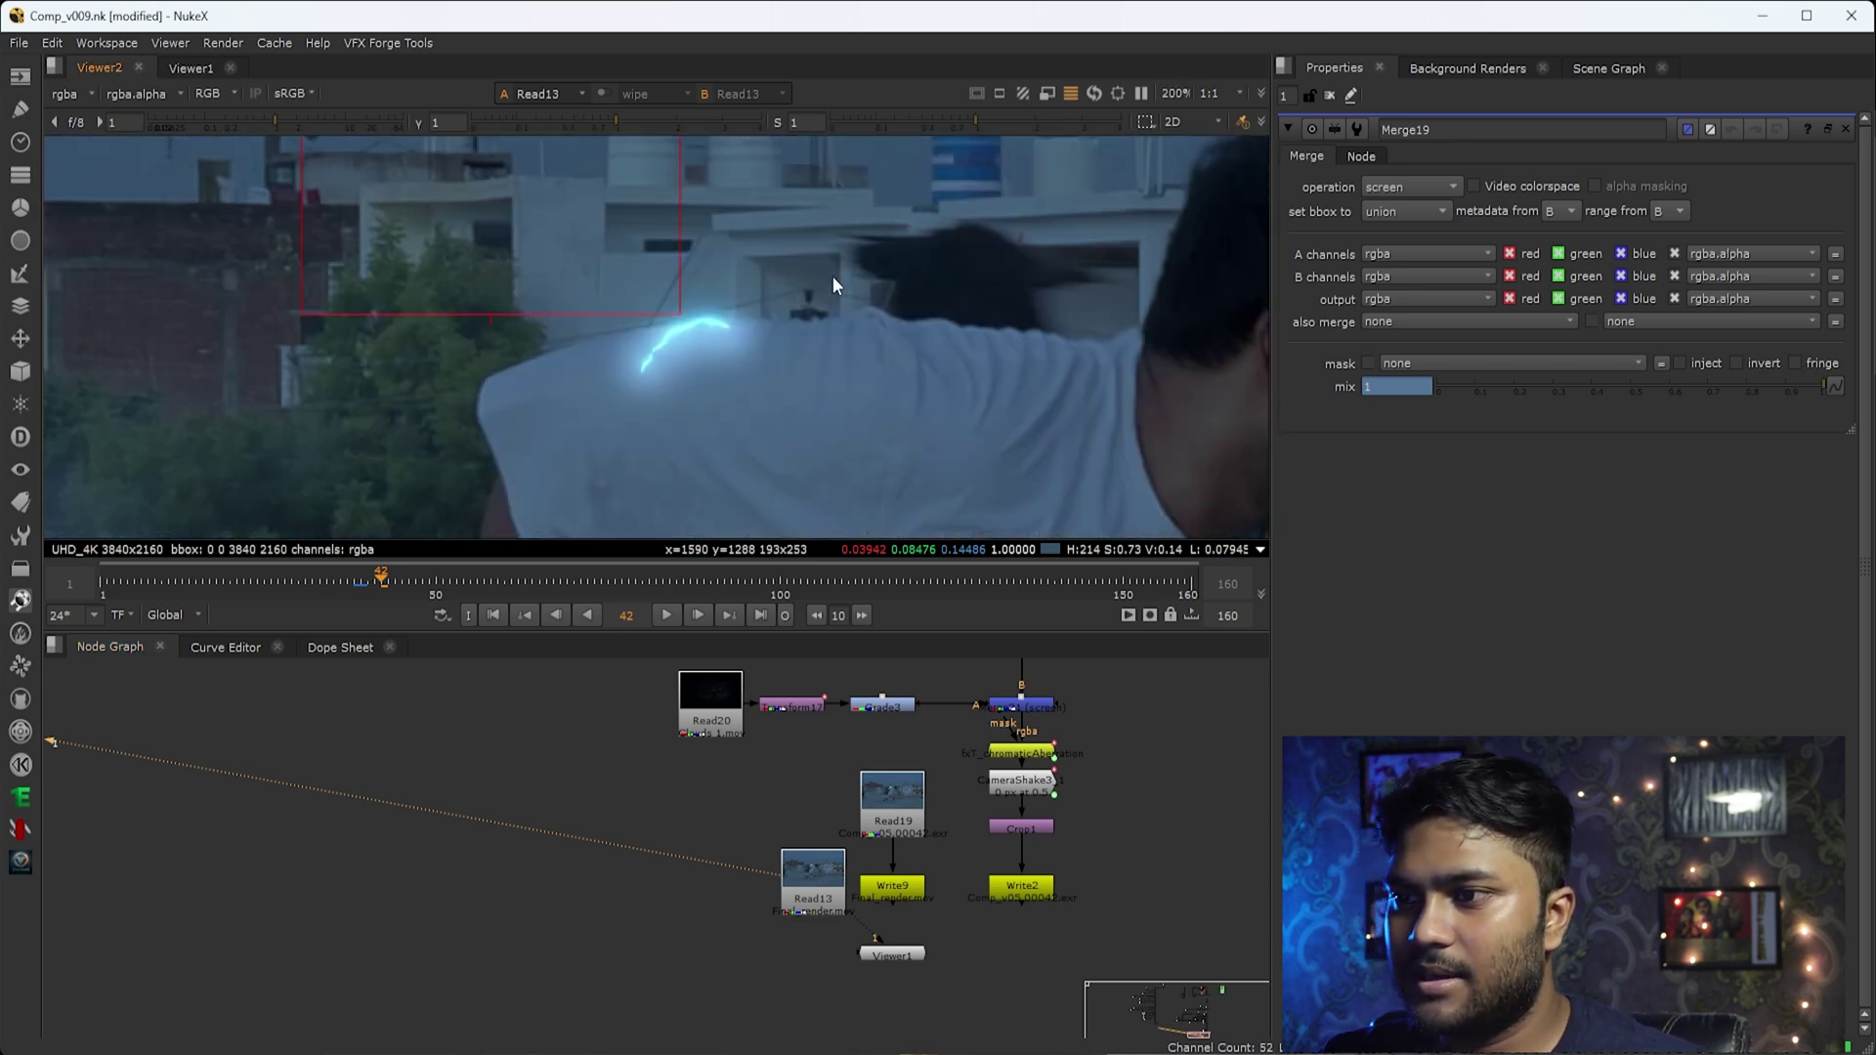
scroll(620, 429, "down", 6)
scroll(625, 430, "up", 4)
scroll(648, 389, "up", 2)
scroll(721, 965, "down", 10)
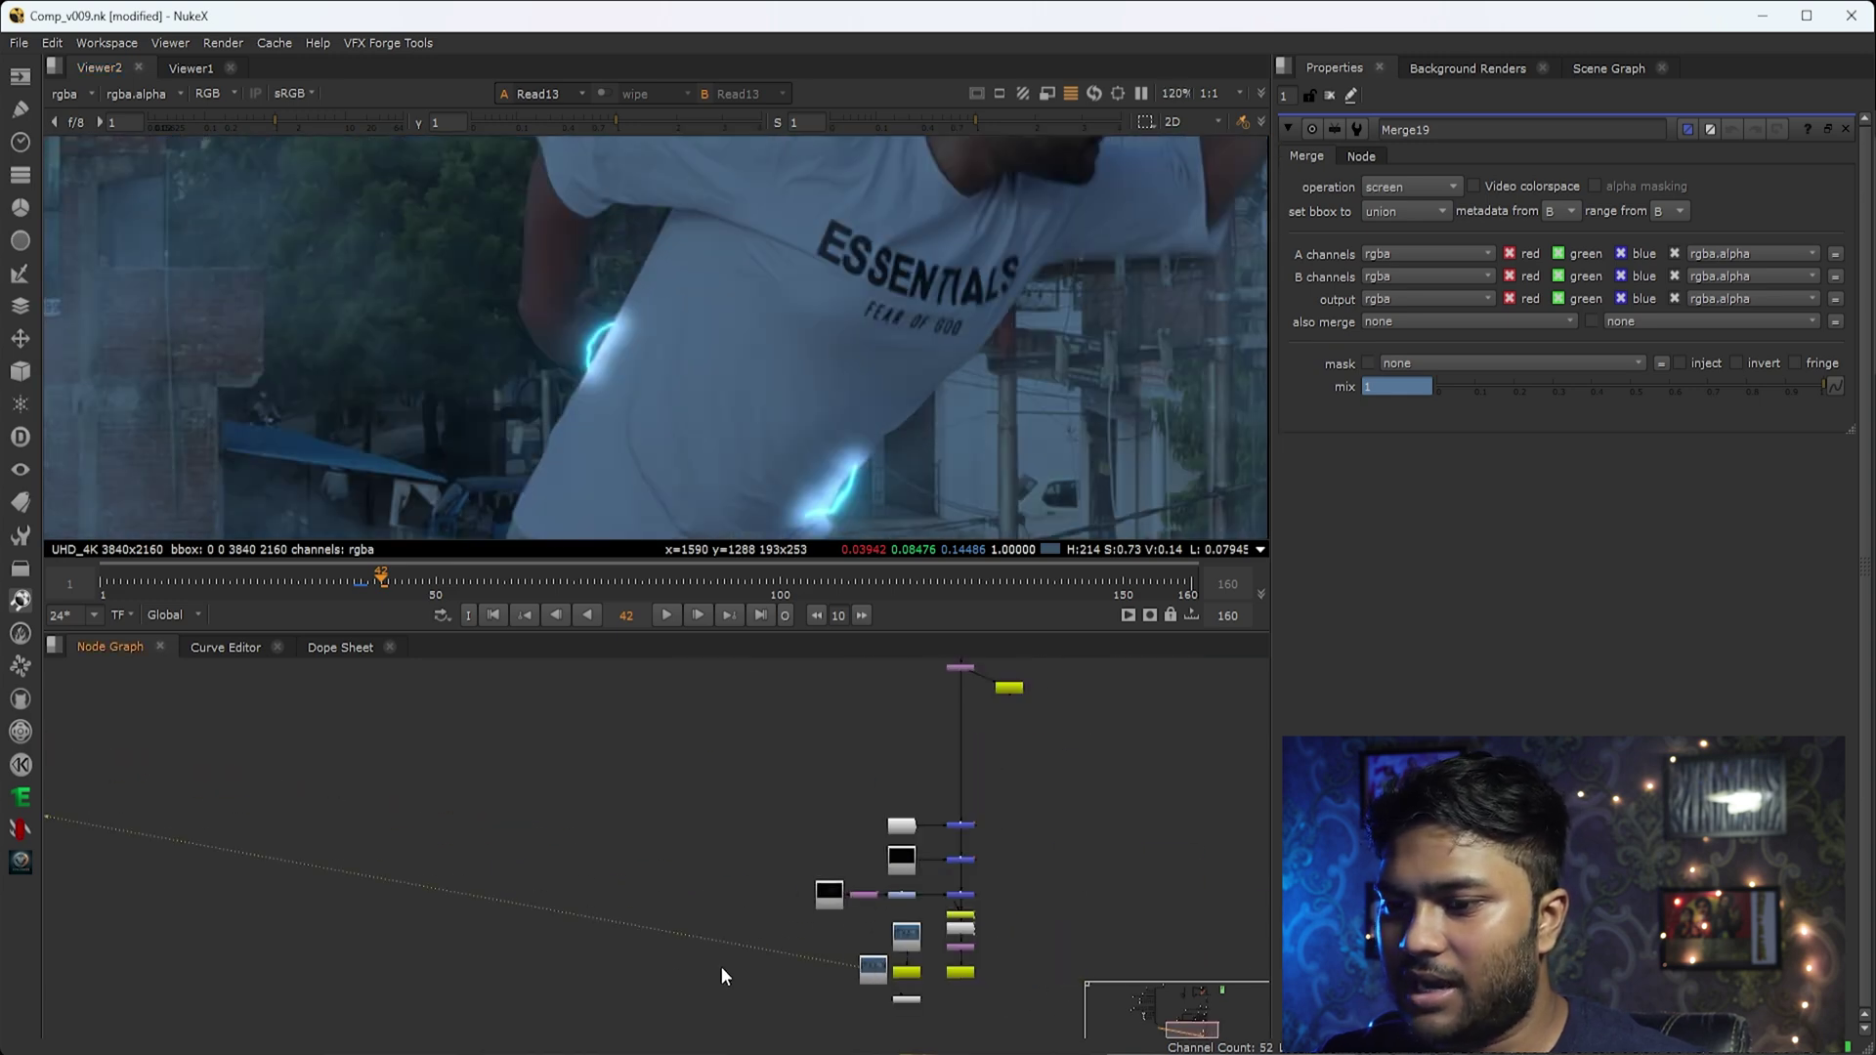
Return to the lightning branches and view the source clip Read32.
middle_click_drag(285, 760, 700, 793)
scroll(692, 793, "up", 5)
scroll(649, 807, "up", 5)
middle_click_drag(391, 979, 528, 848)
left_click_drag(574, 720, 430, 856)
key("1")
middle_click_drag(372, 859, 693, 888)
left_click_drag(296, 703, 120, 885)
key("1")
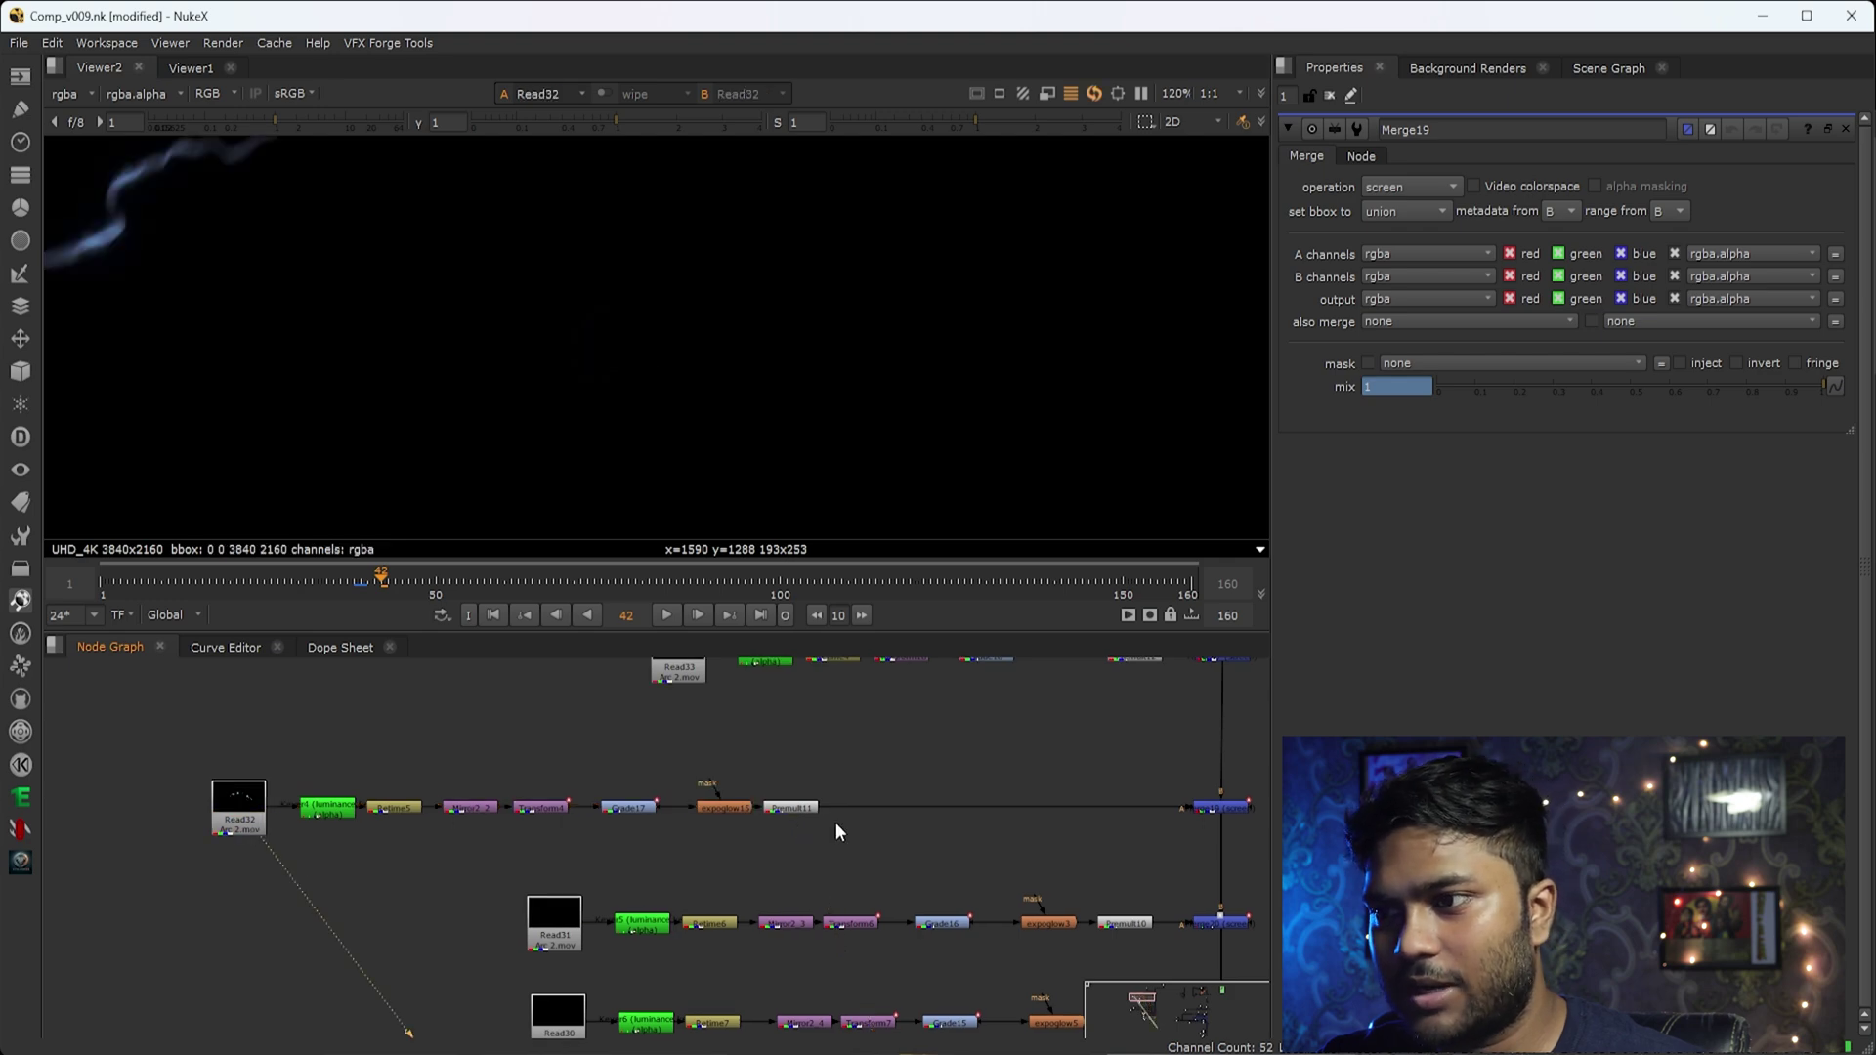
View Merge19 over the full frame and check where its arcs are placed.
middle_click_drag(860, 822, 486, 795)
key("f")
scroll(905, 753, "up", 3)
left_click_drag(916, 738, 608, 894)
key("1")
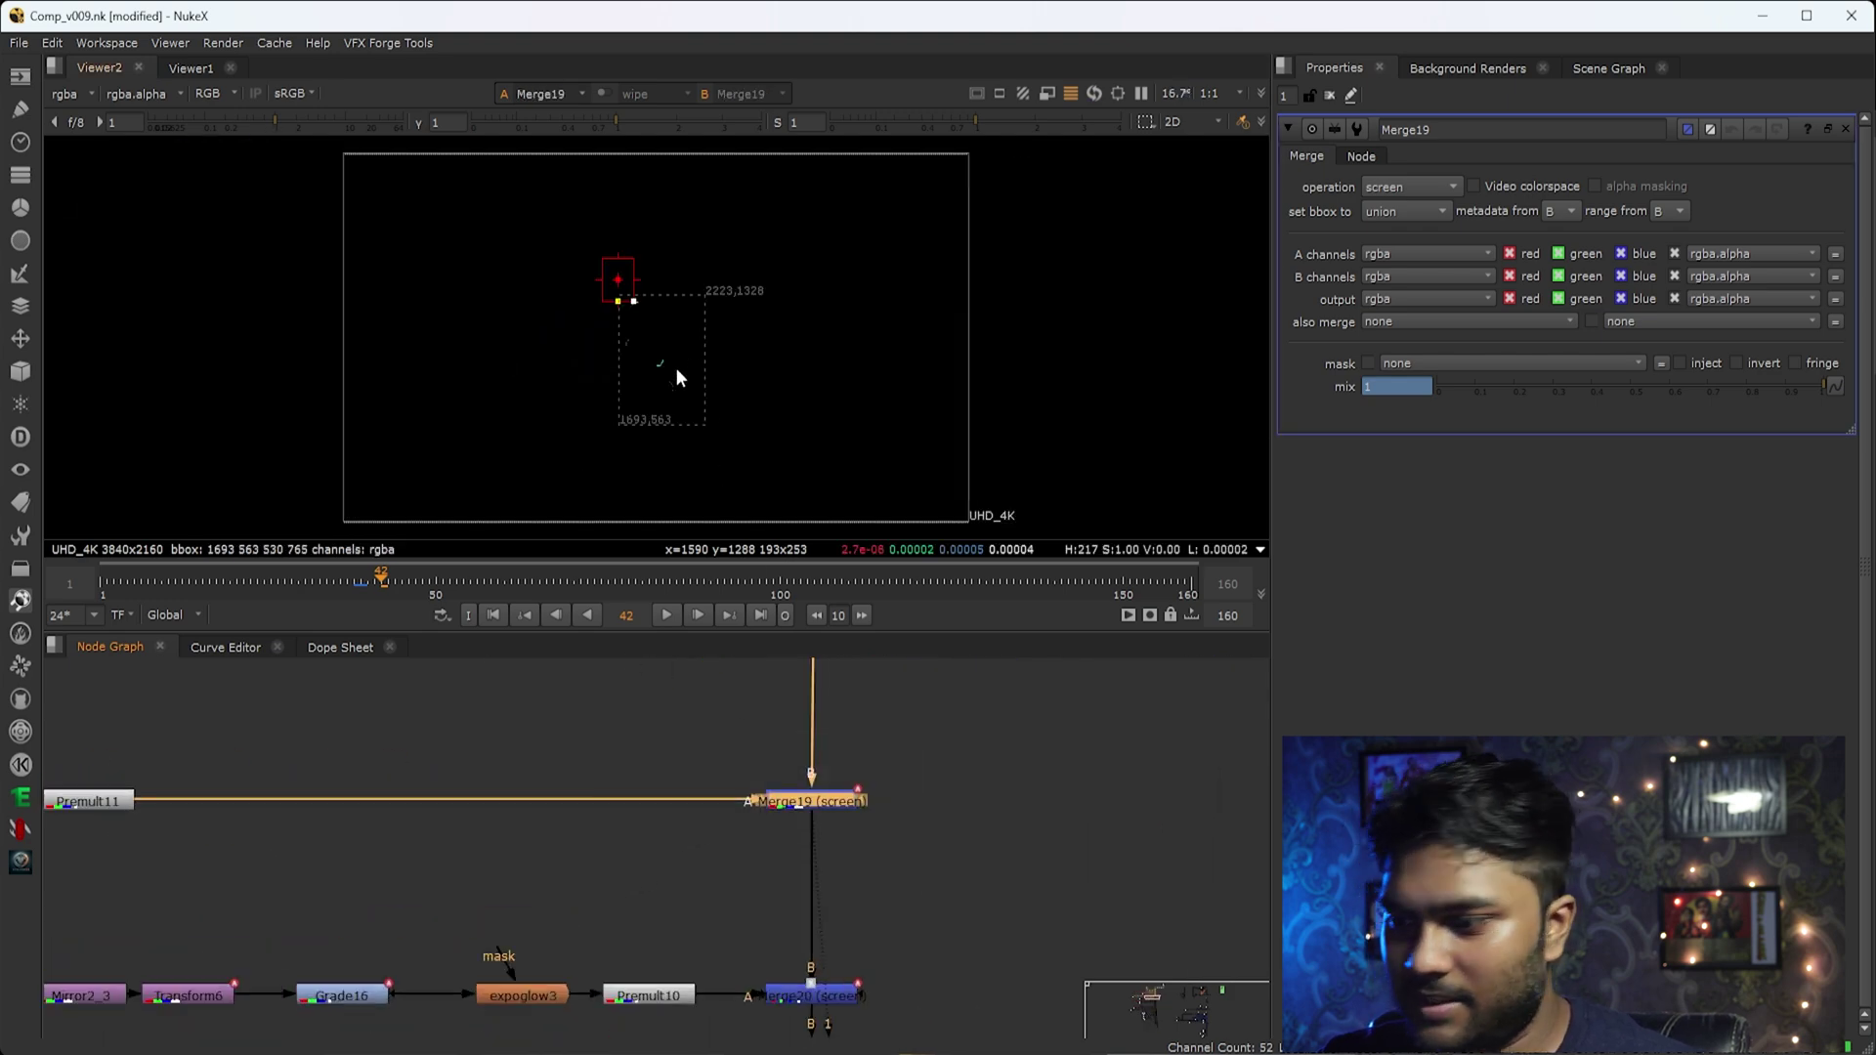
scroll(676, 367, "up", 4)
scroll(919, 852, "down", 5)
scroll(918, 833, "down", 3)
Follow the lightning branches down the merge chain and view the output of bm_OpticalGlow.
middle_click_drag(940, 953, 858, 752)
scroll(884, 827, "down", 6)
scroll(793, 844, "up", 8)
scroll(664, 816, "up", 4)
middle_click_drag(327, 884, 590, 857)
scroll(589, 857, "down", 4)
scroll(1016, 880, "down", 4)
middle_click_drag(1009, 876, 767, 984)
middle_click_drag(697, 1036, 707, 905)
scroll(706, 906, "up", 8)
left_click_drag(796, 784, 484, 944)
key("1")
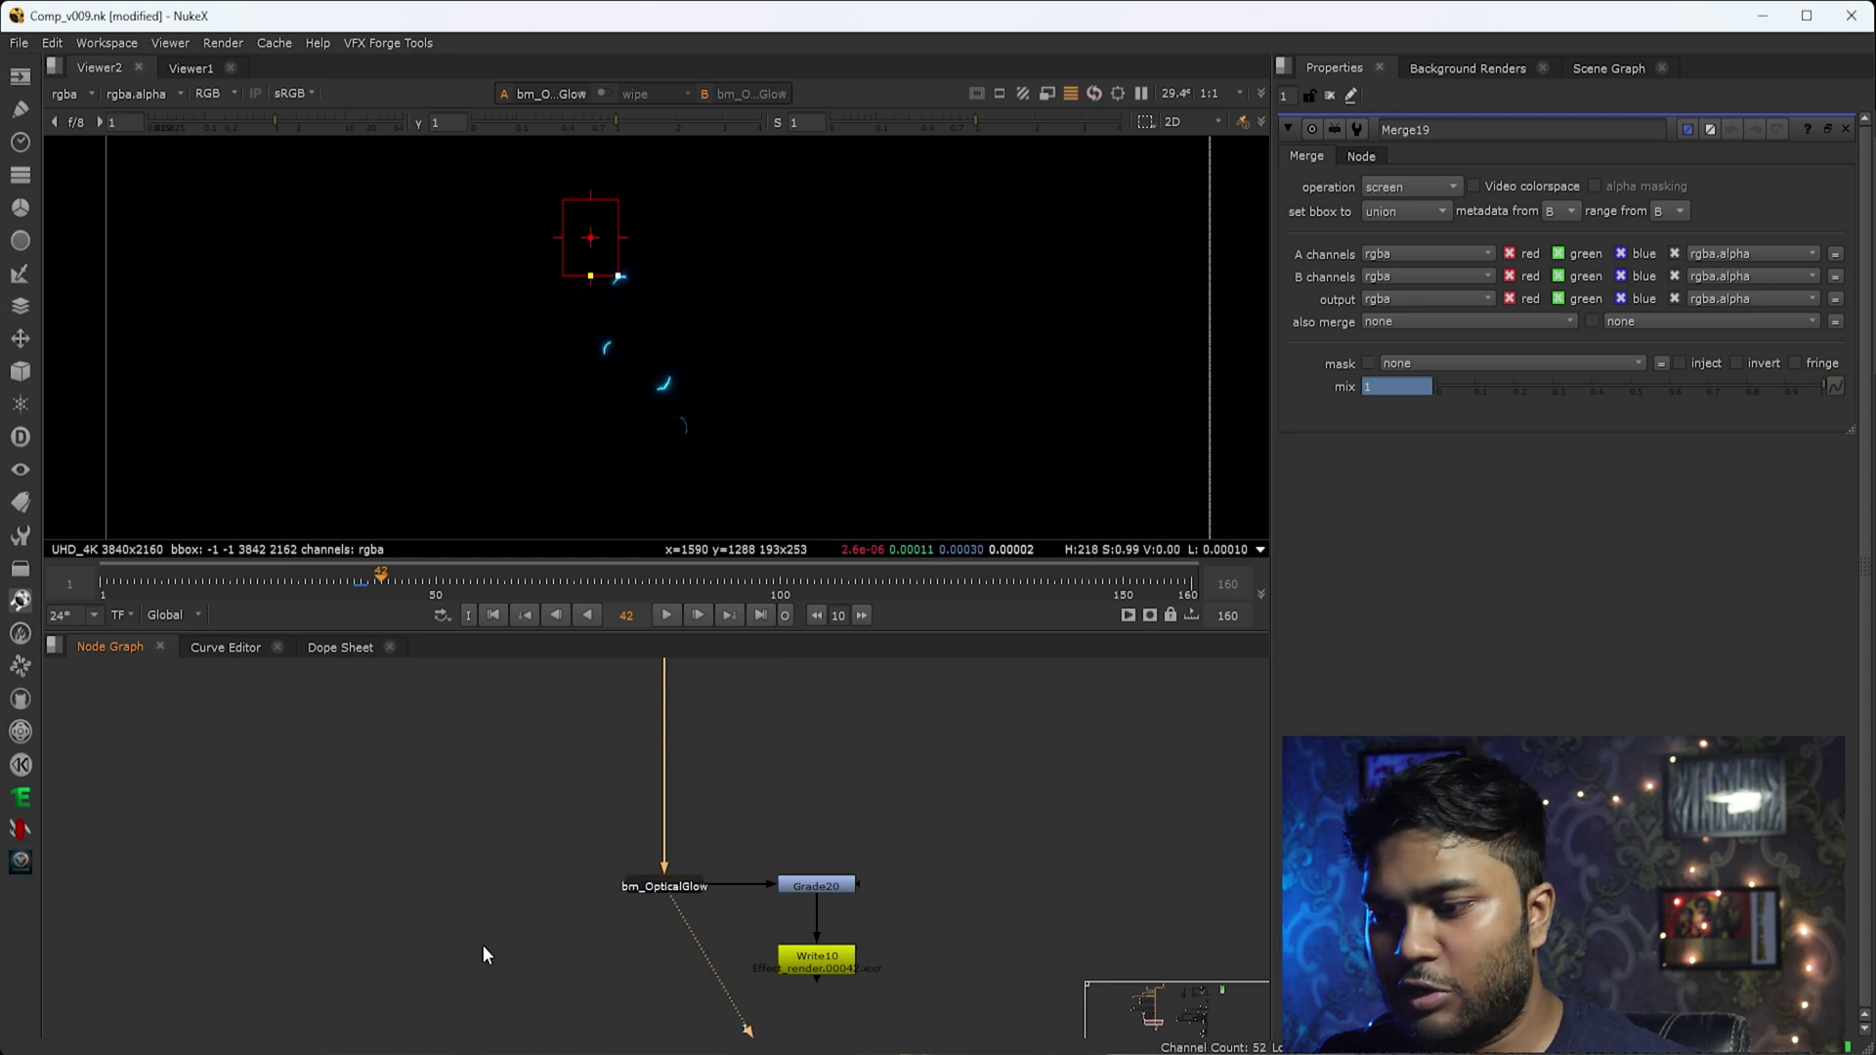
Examine the soft glow that bm_OpticalGlow adds around the combined arcs.
scroll(482, 946, "up", 4)
scroll(585, 904, "up", 2)
left_click_drag(807, 708, 1142, 878)
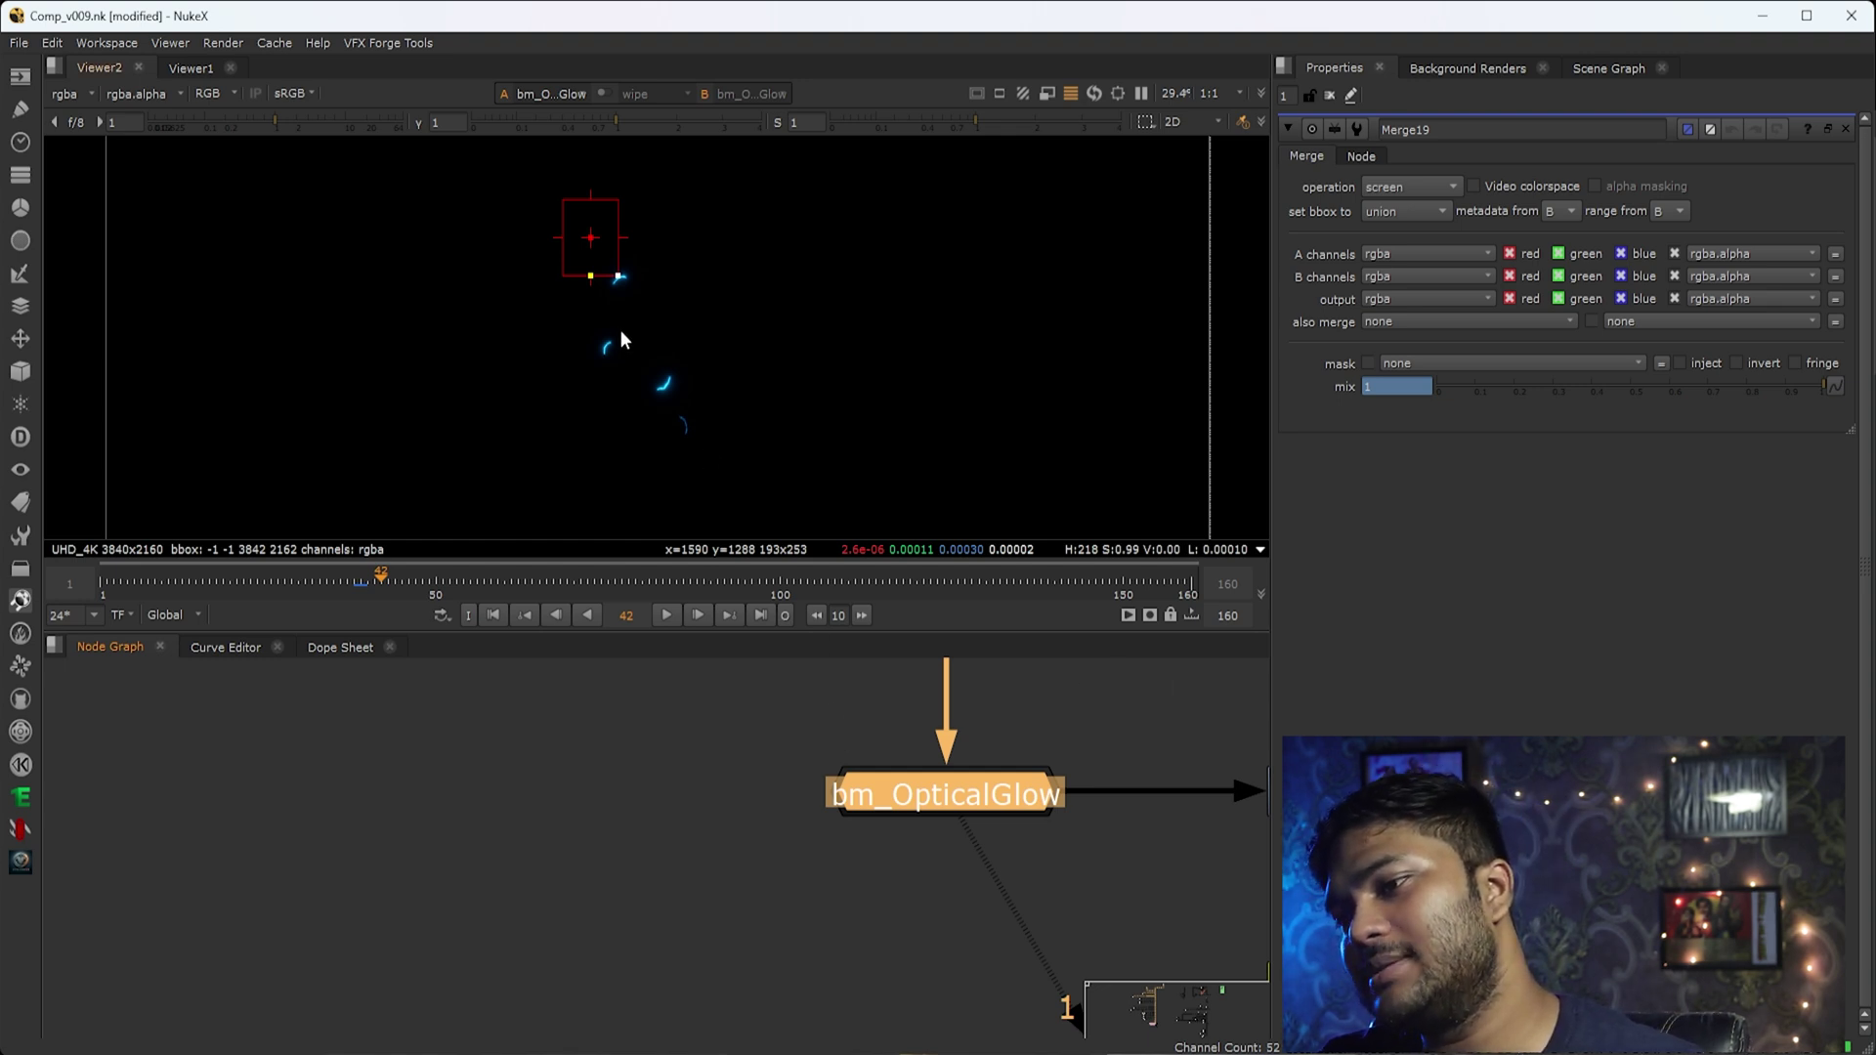
scroll(627, 344, "up", 5)
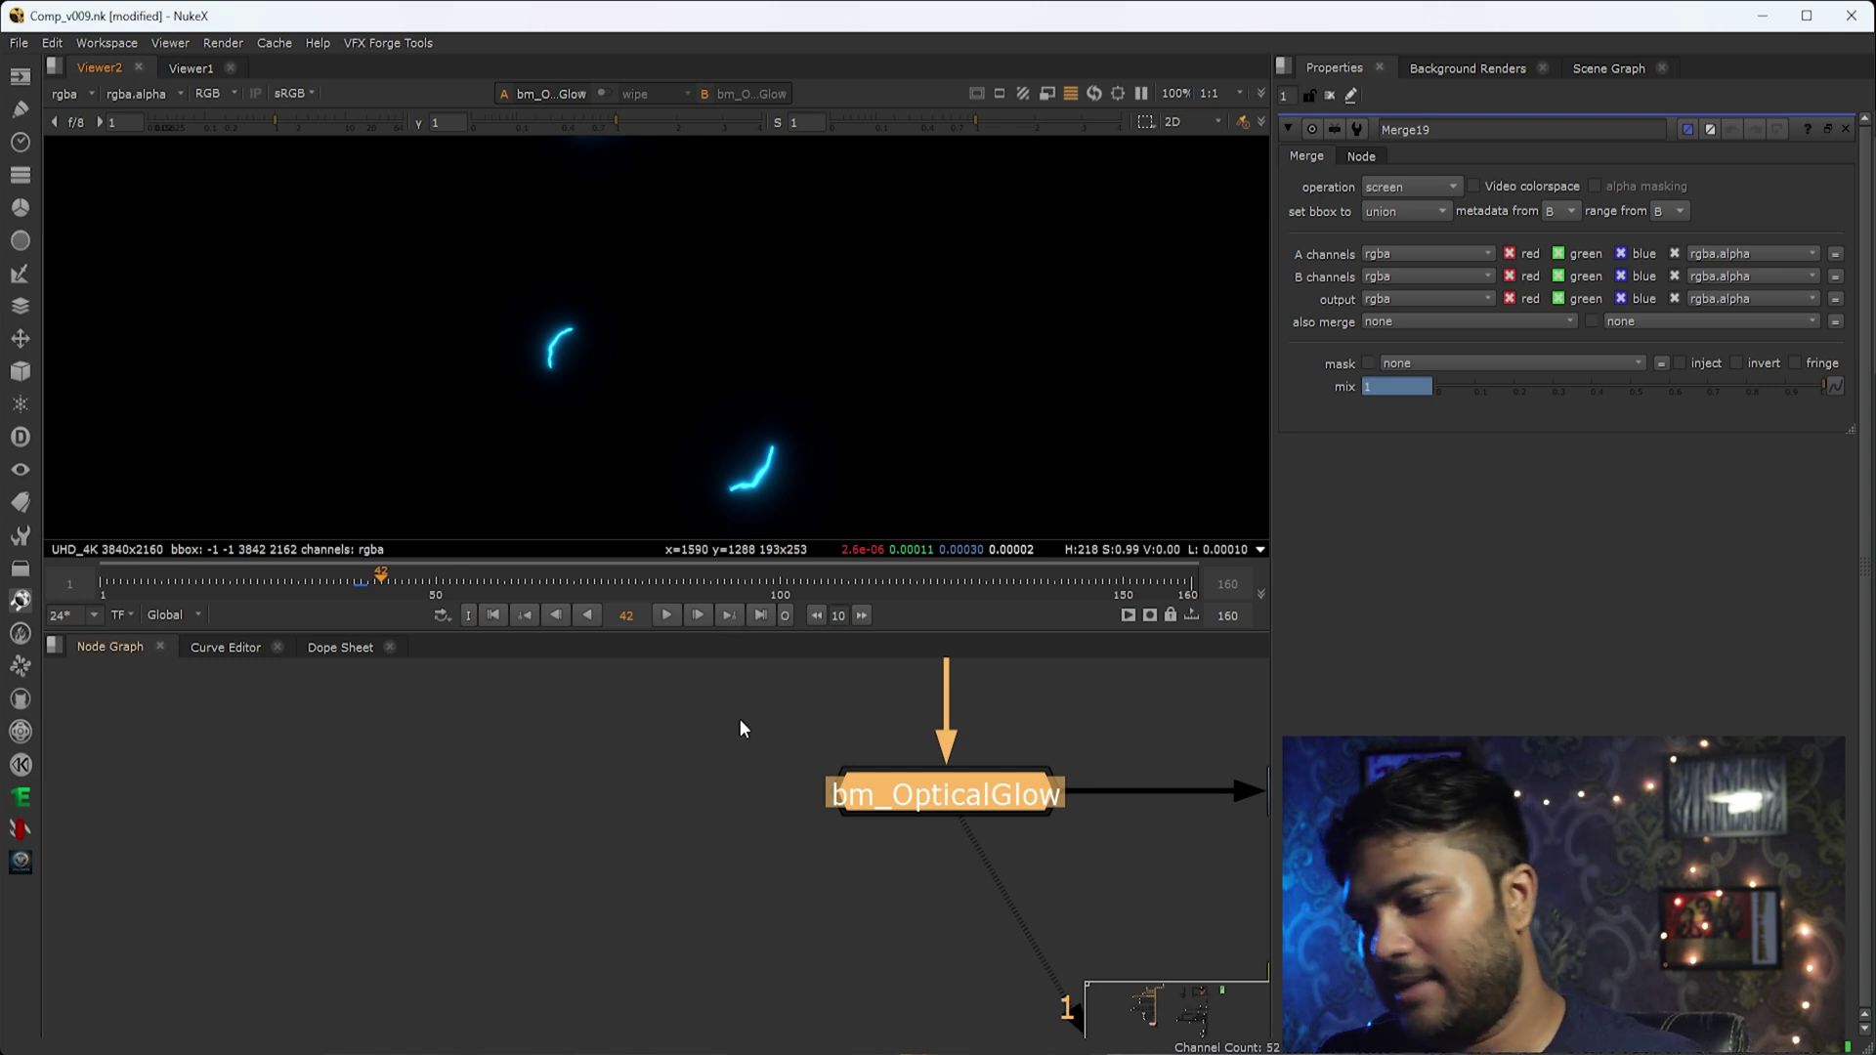
Open the settings of the bm_OpticalGlow node above Grade20.
middle_click_drag(723, 665, 520, 779)
left_click_drag(910, 782, 525, 1030)
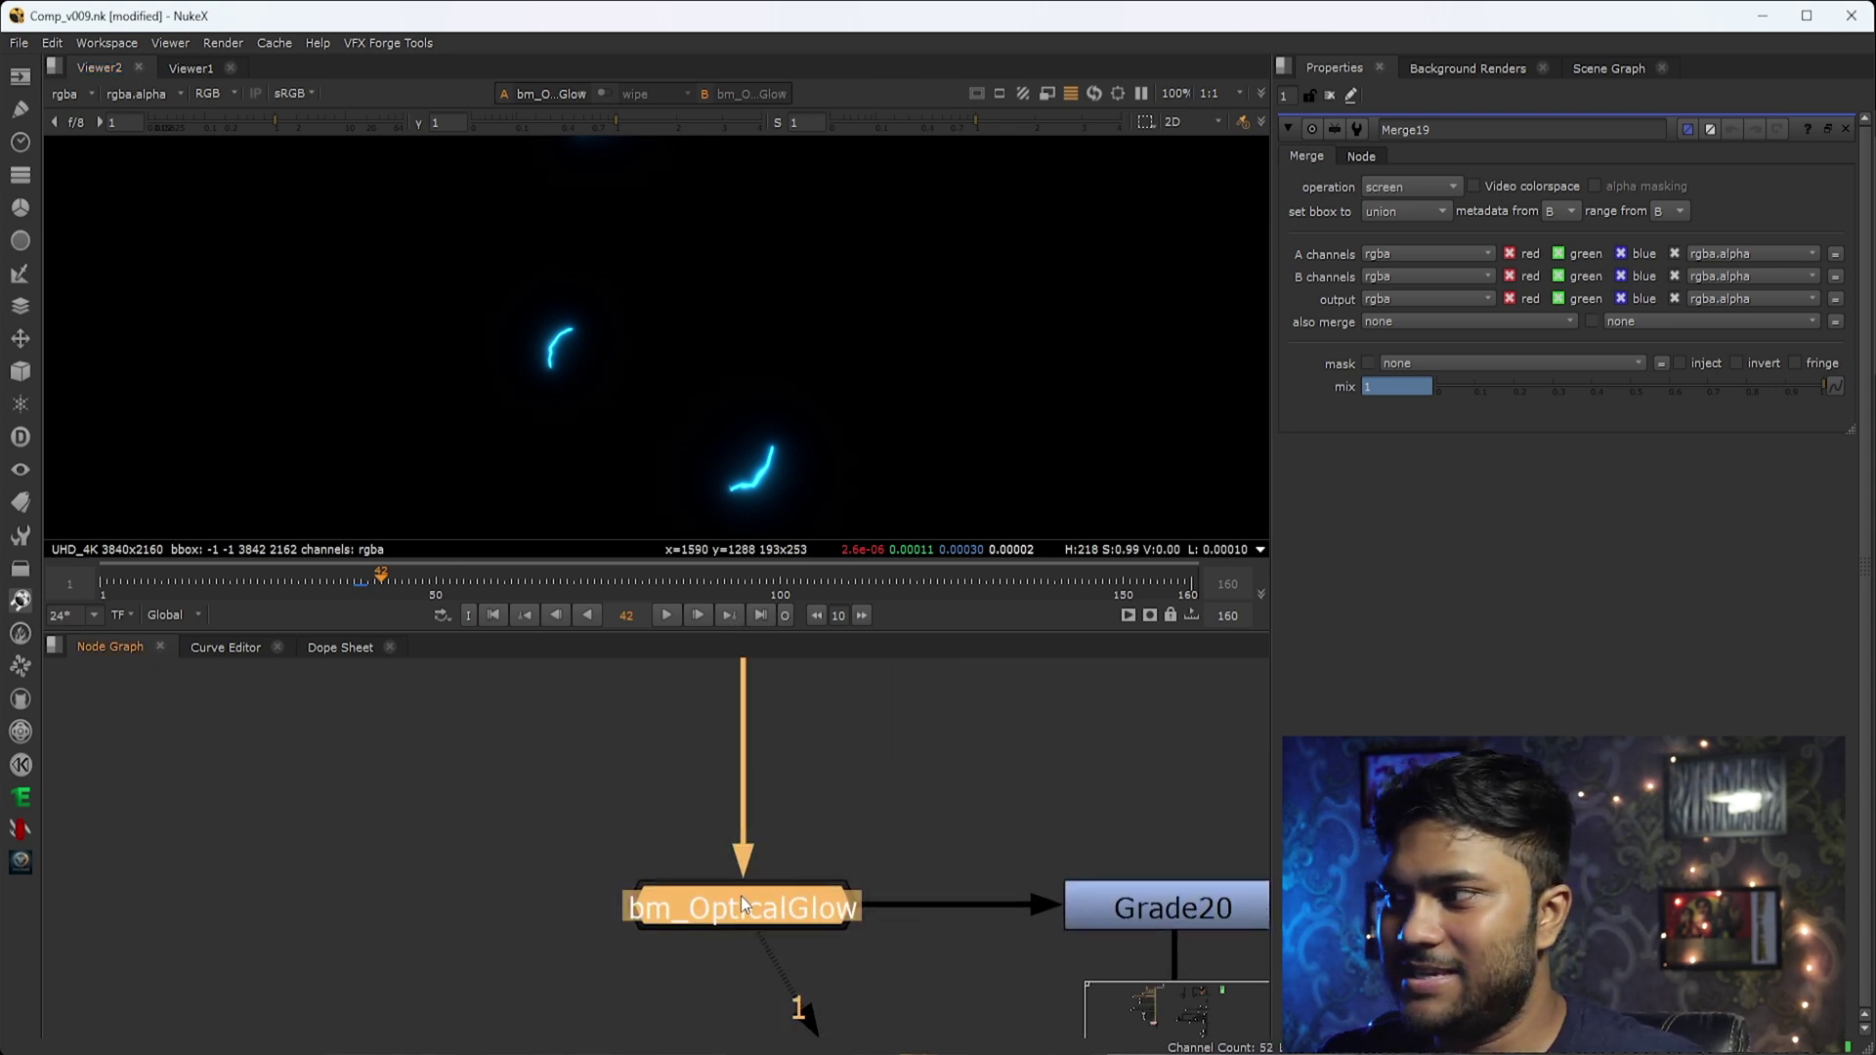
double_click(741, 895)
scroll(772, 884, "down", 3)
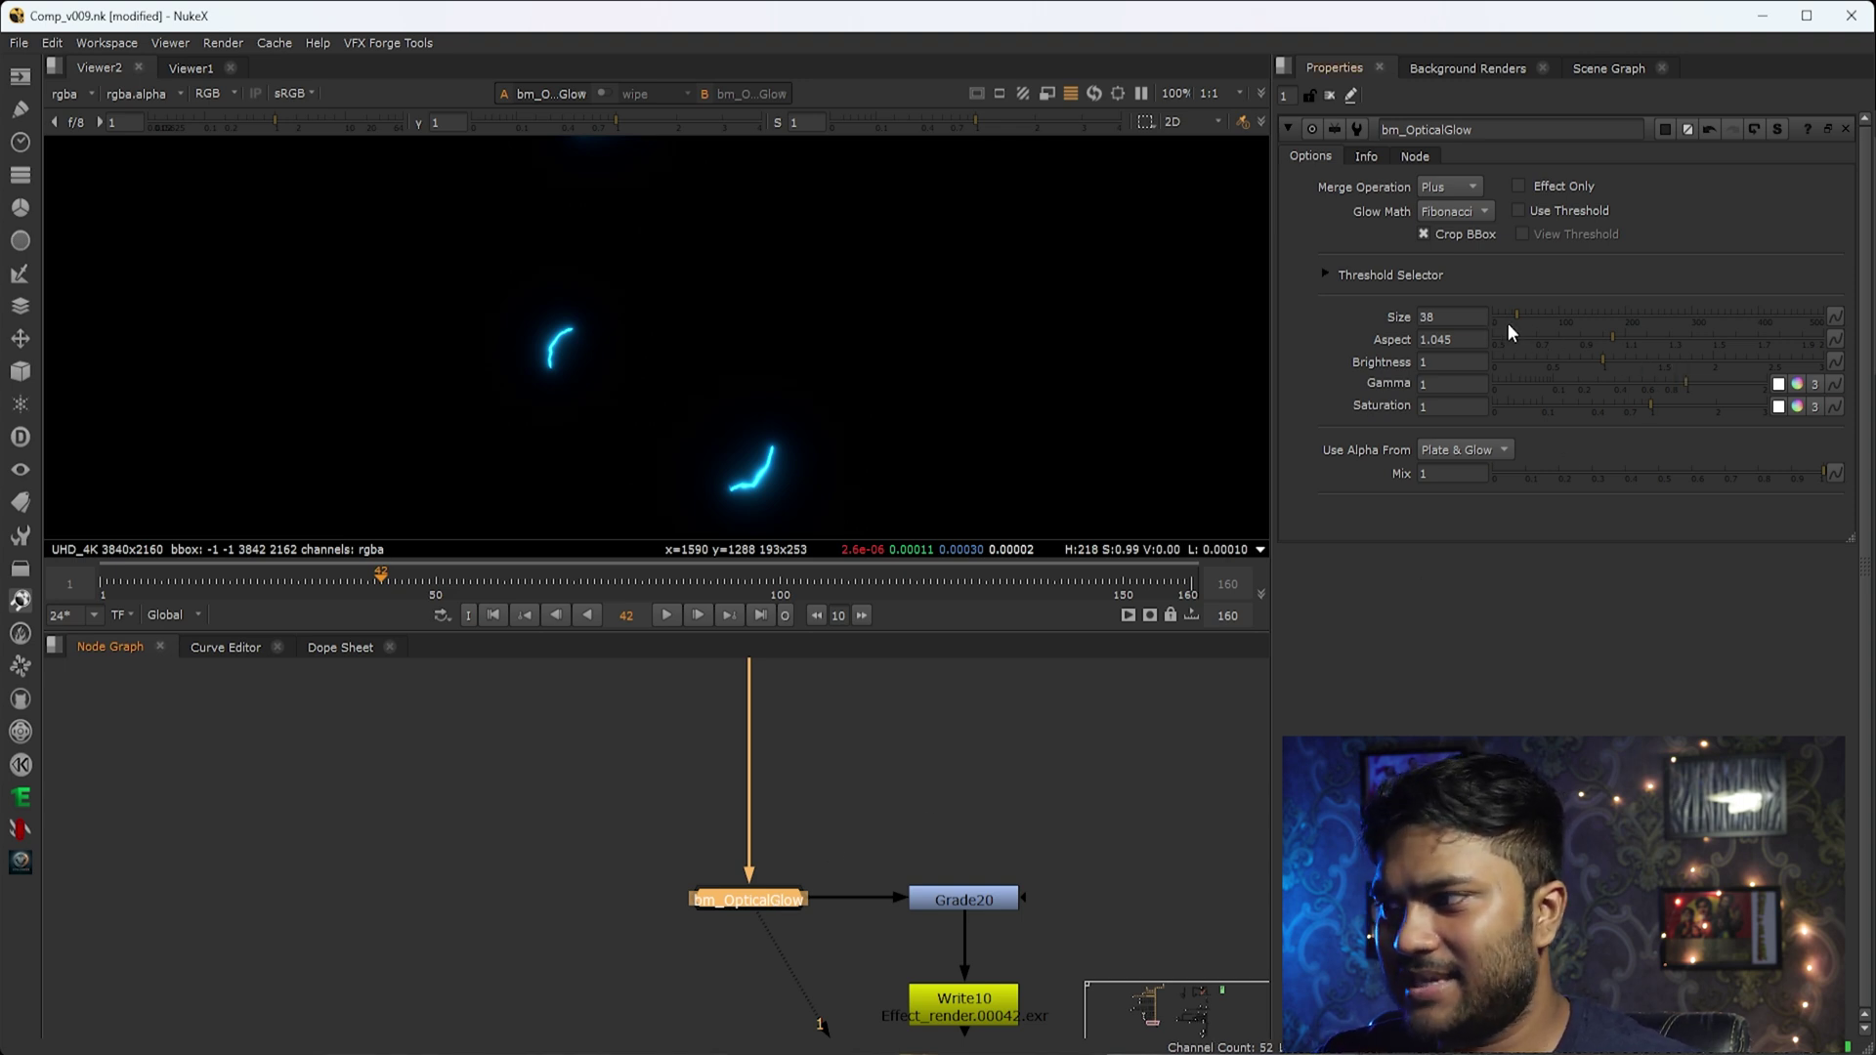
Review the Size, Brightness and Saturation settings of the bm_OpticalGlow node.
left_click_drag(1450, 319, 1264, 395)
left_click(1450, 406)
left_click(1456, 362)
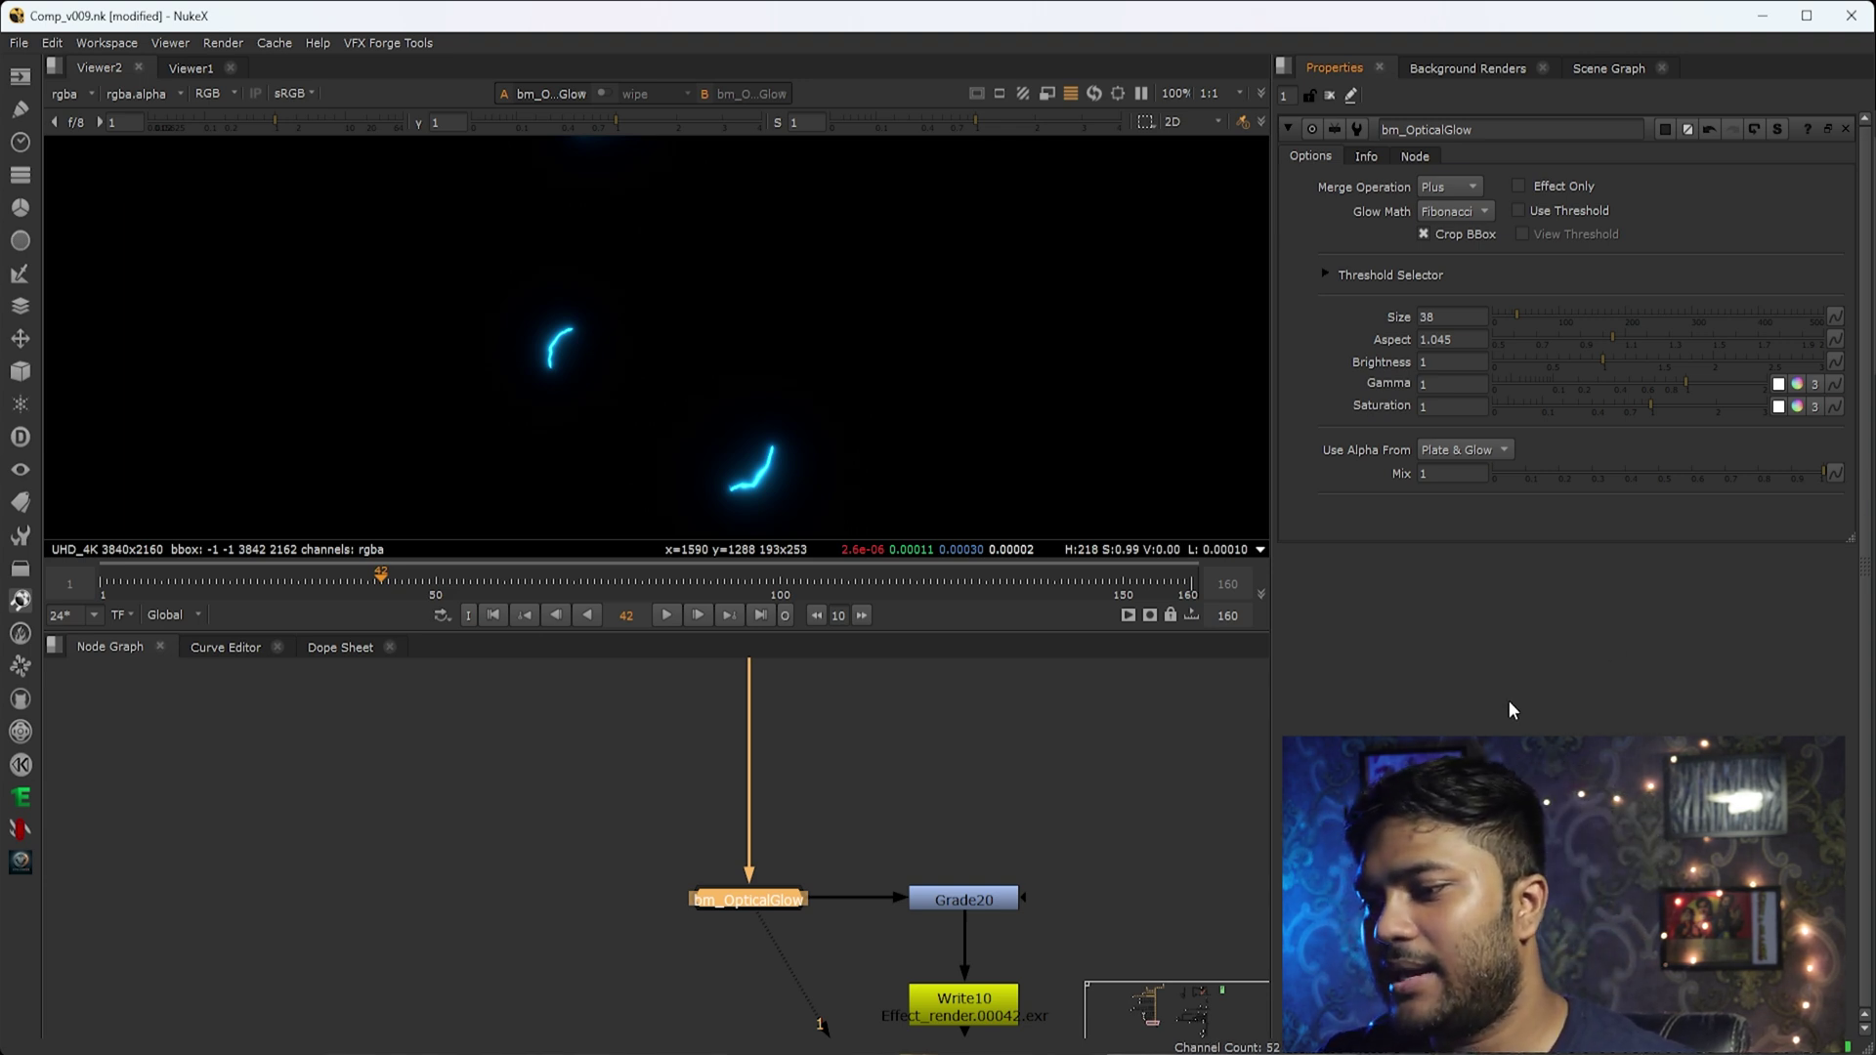
Look over the merged lightning branches and how they lead down into bm_OpticalGlow.
scroll(888, 959, "down", 8)
scroll(878, 920, "up", 3)
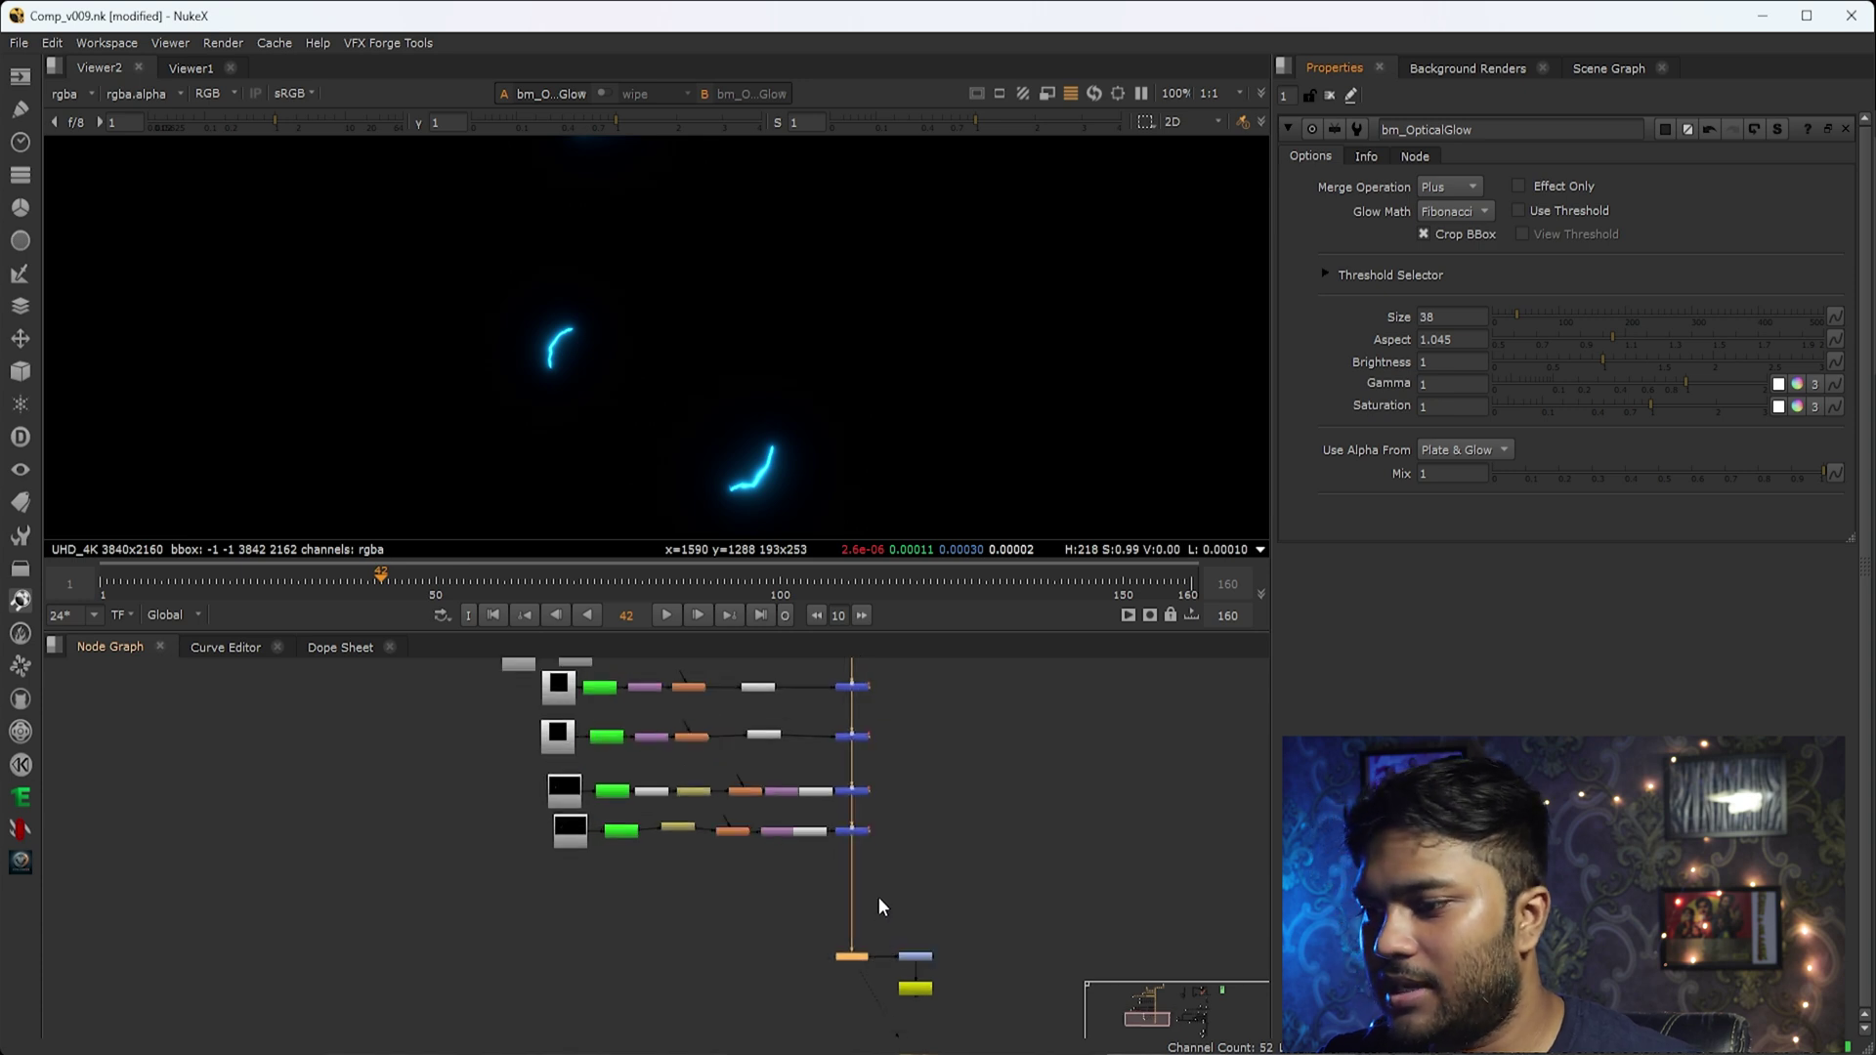
scroll(873, 928, "up", 2)
left_click_drag(962, 716, 775, 833)
middle_click_drag(916, 1001, 899, 852)
left_click_drag(892, 788, 712, 932)
scroll(874, 767, "down", 8)
middle_click_drag(859, 739, 784, 875)
scroll(784, 859, "down", 4)
left_click_drag(666, 757, 746, 968)
scroll(807, 908, "up", 9)
View the output of Grade20 and examine the glow around one arc up close.
left_click_drag(958, 900, 882, 928)
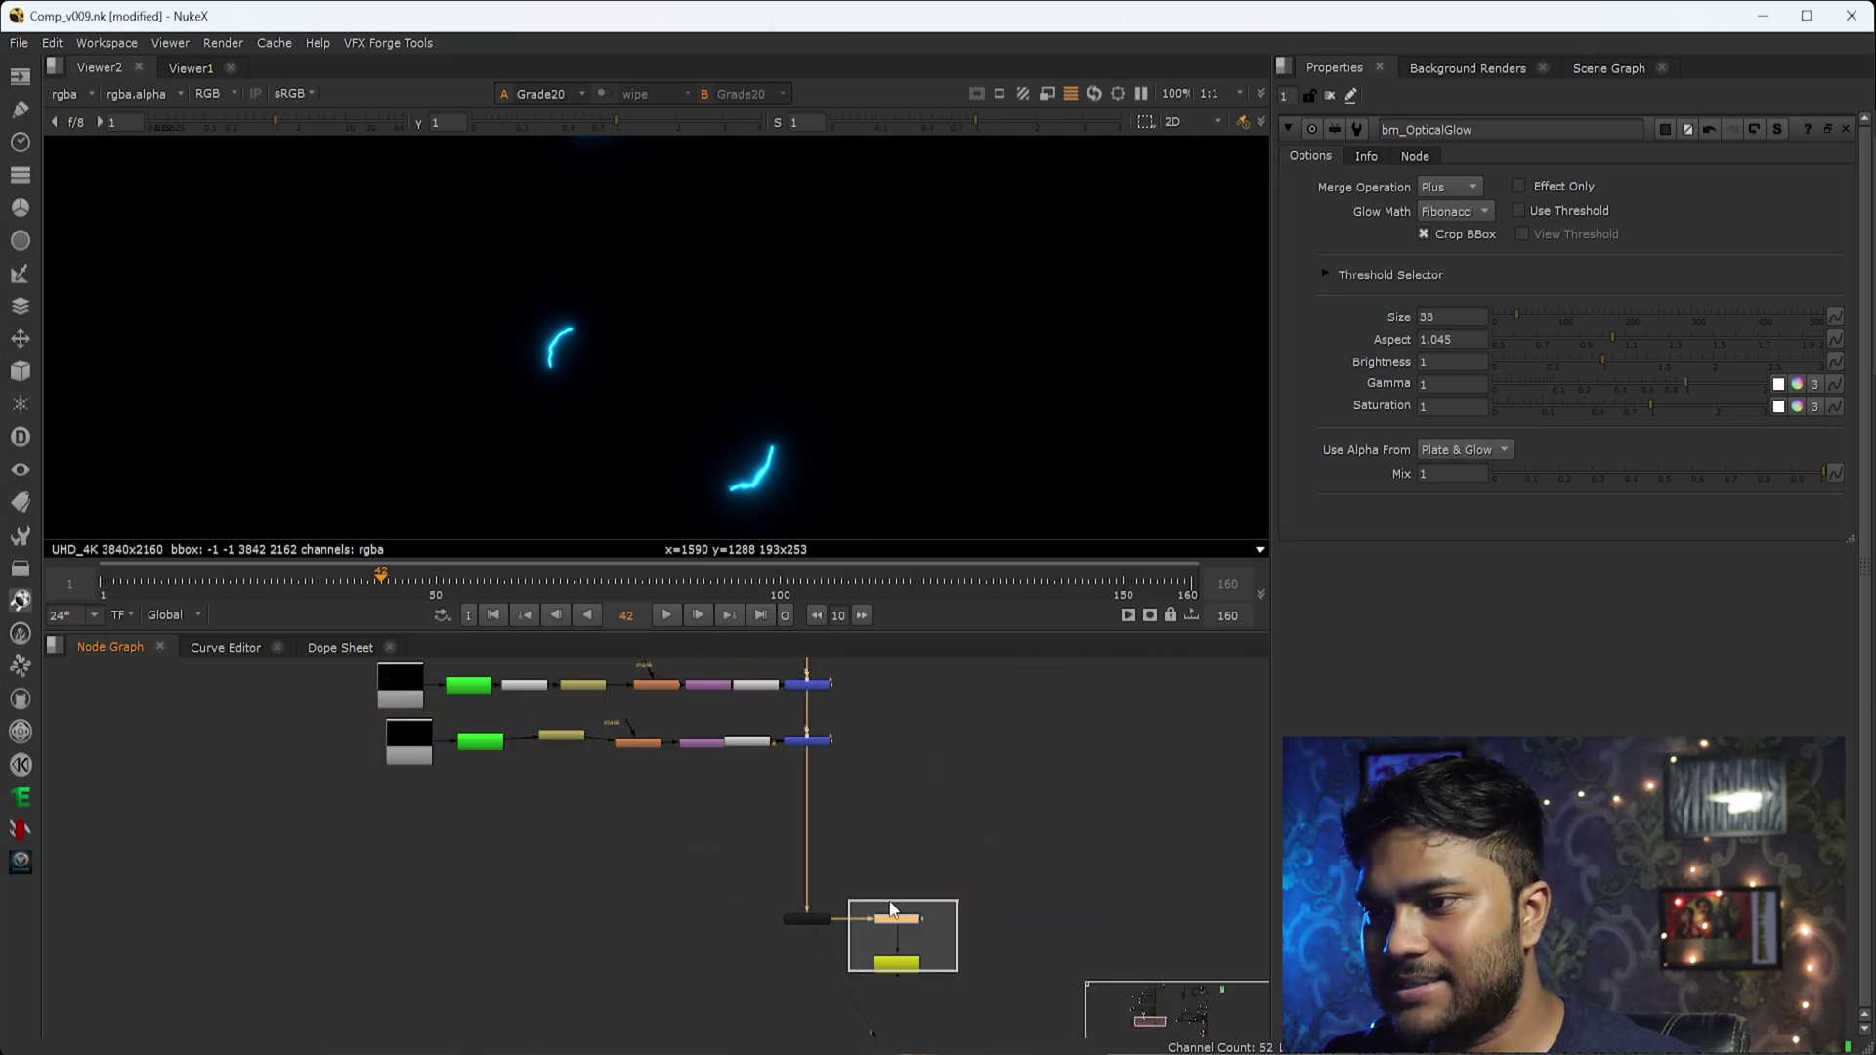
key("1")
scroll(578, 360, "up", 5)
middle_click_drag(579, 360, 734, 379)
scroll(504, 314, "up", 1)
left_click_drag(381, 247, 636, 443)
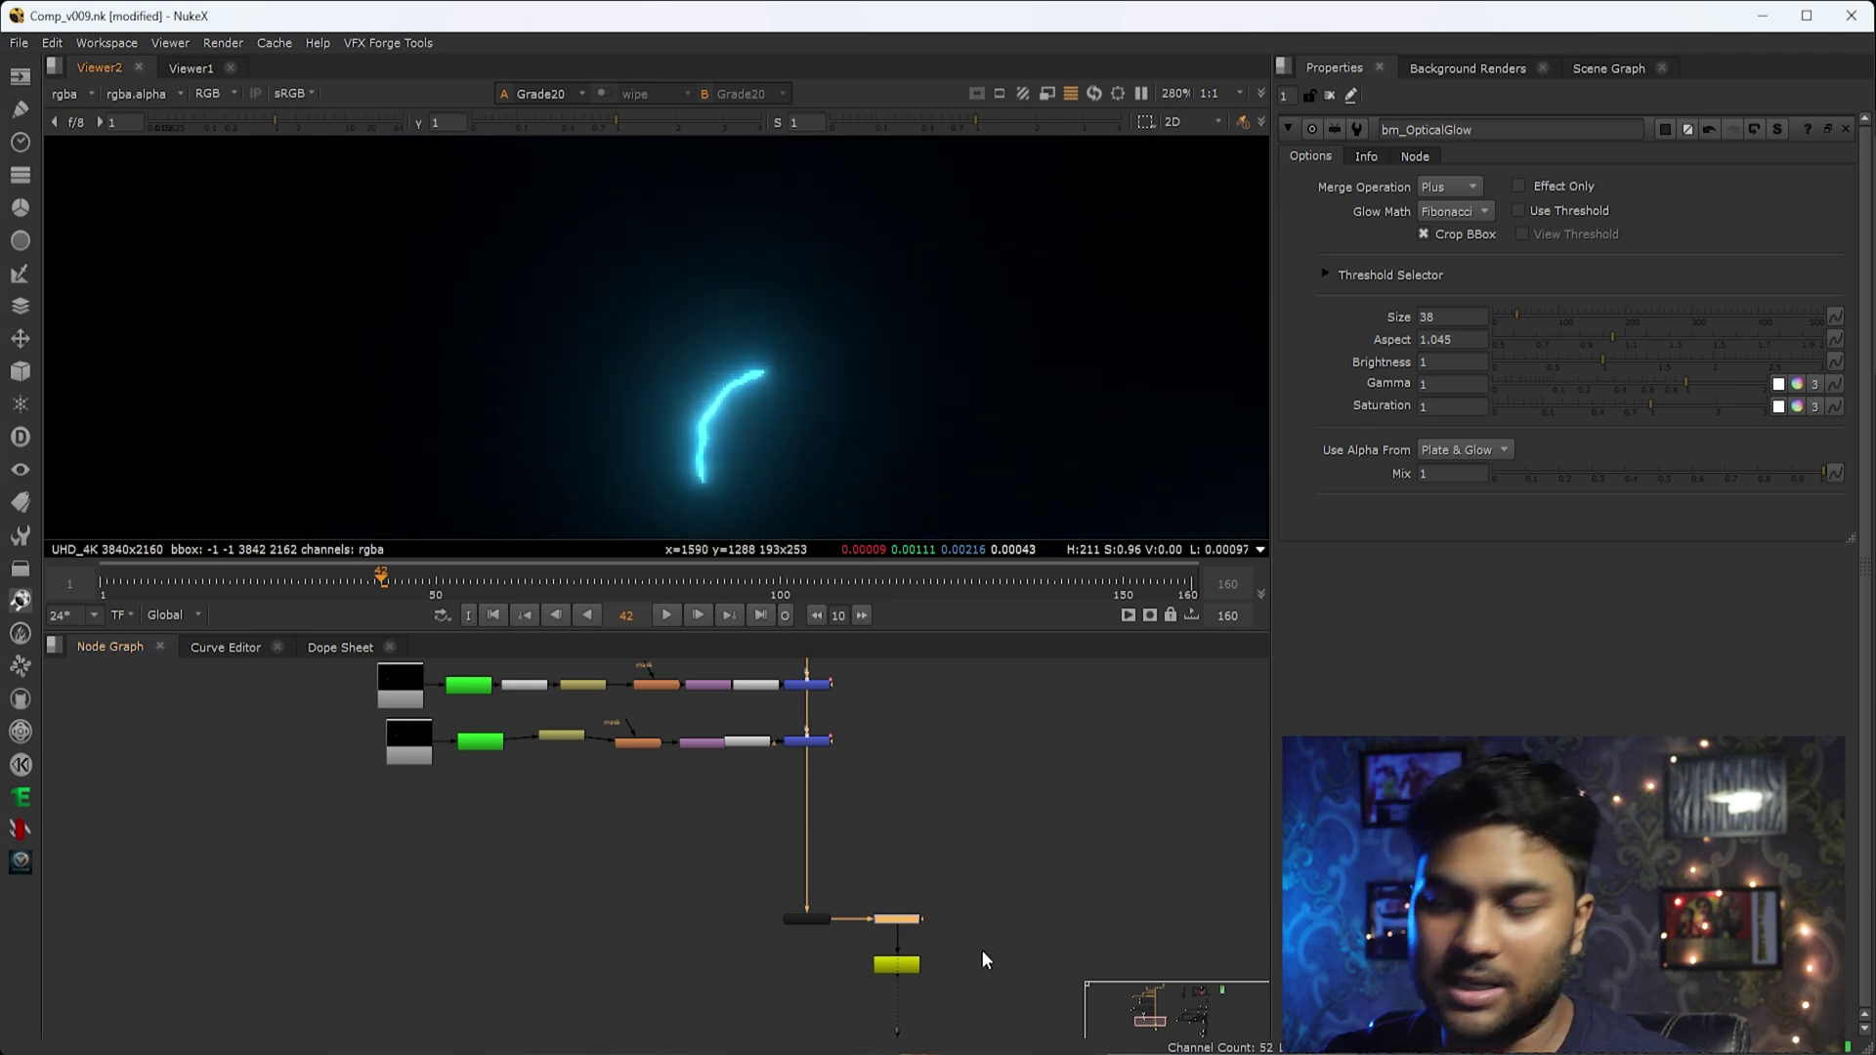
View the output of Write10 over the full frame.
scroll(948, 928, "up", 3)
left_click_drag(967, 940, 736, 1017)
key("1")
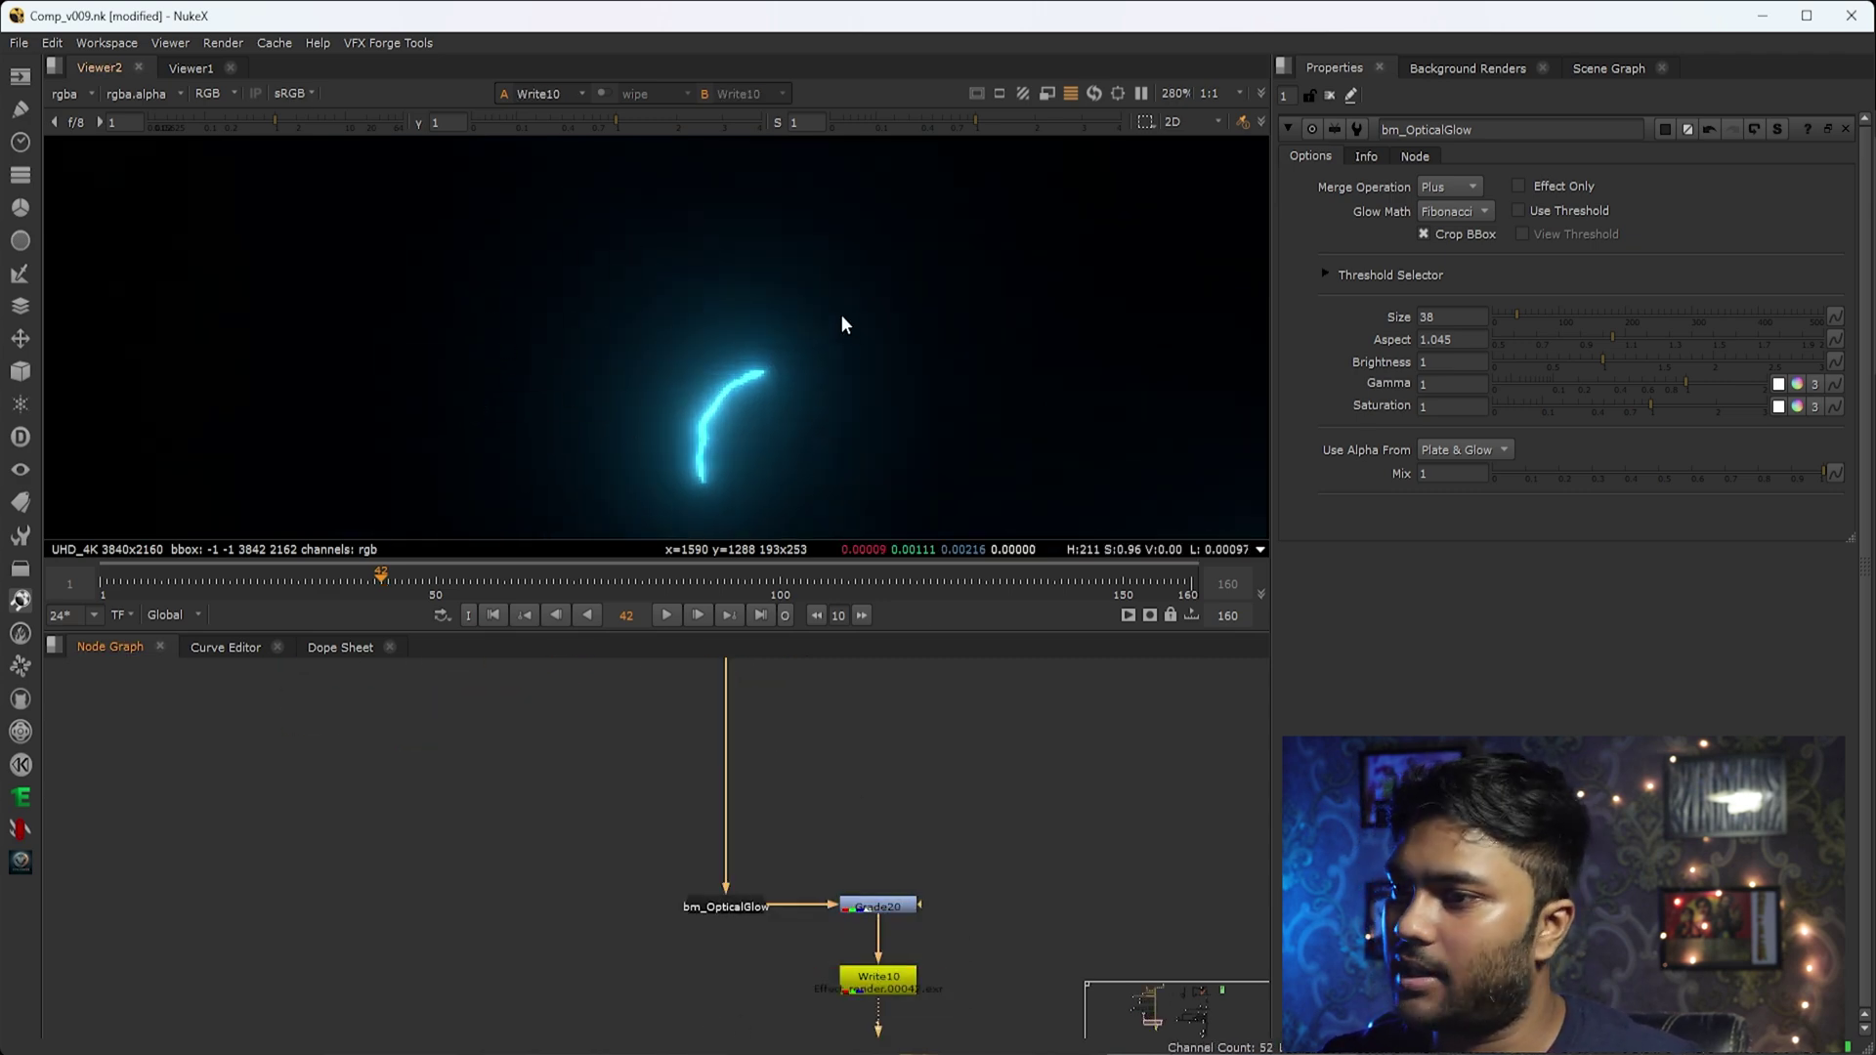
key("f")
scroll(912, 805, "down", 2)
scroll(913, 805, "down", 5)
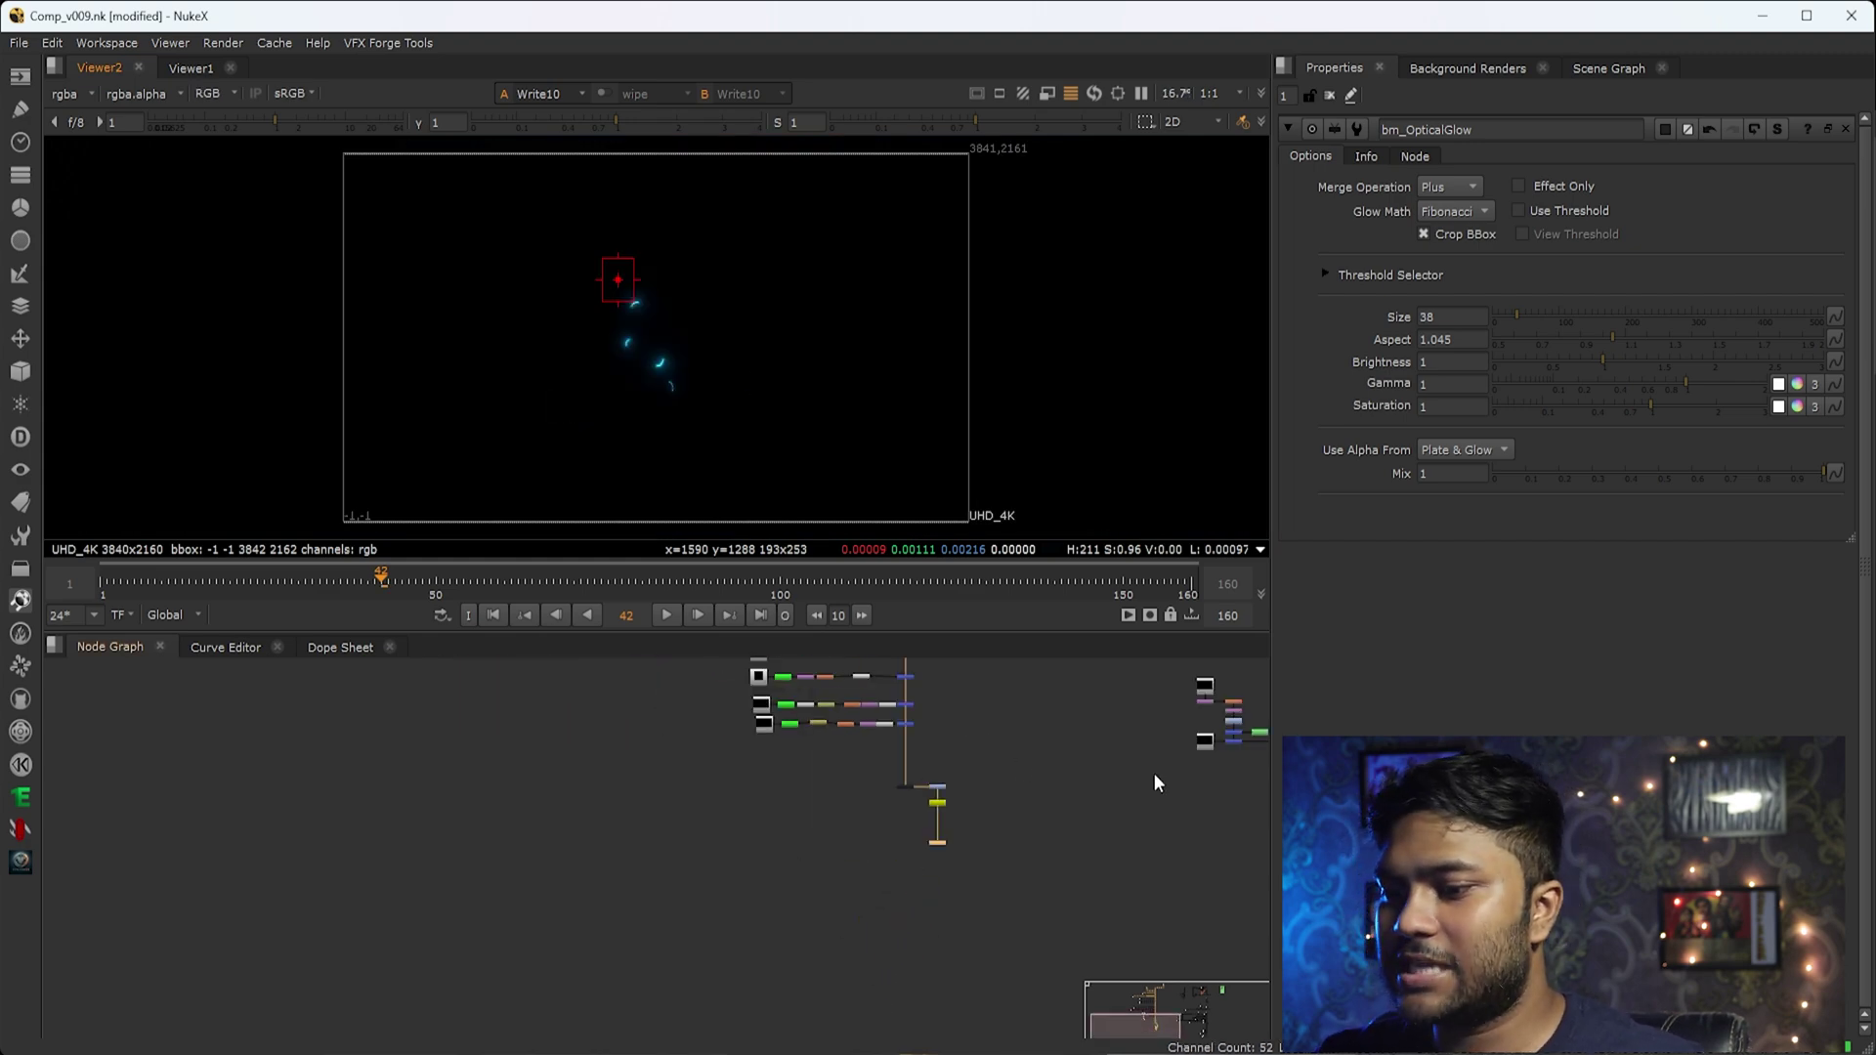
View the rendered arcs loaded by Read55 beside the ground lightning branch.
middle_click_drag(1153, 772, 523, 930)
scroll(543, 888, "up", 6)
left_click_drag(560, 890, 697, 1011)
key("1")
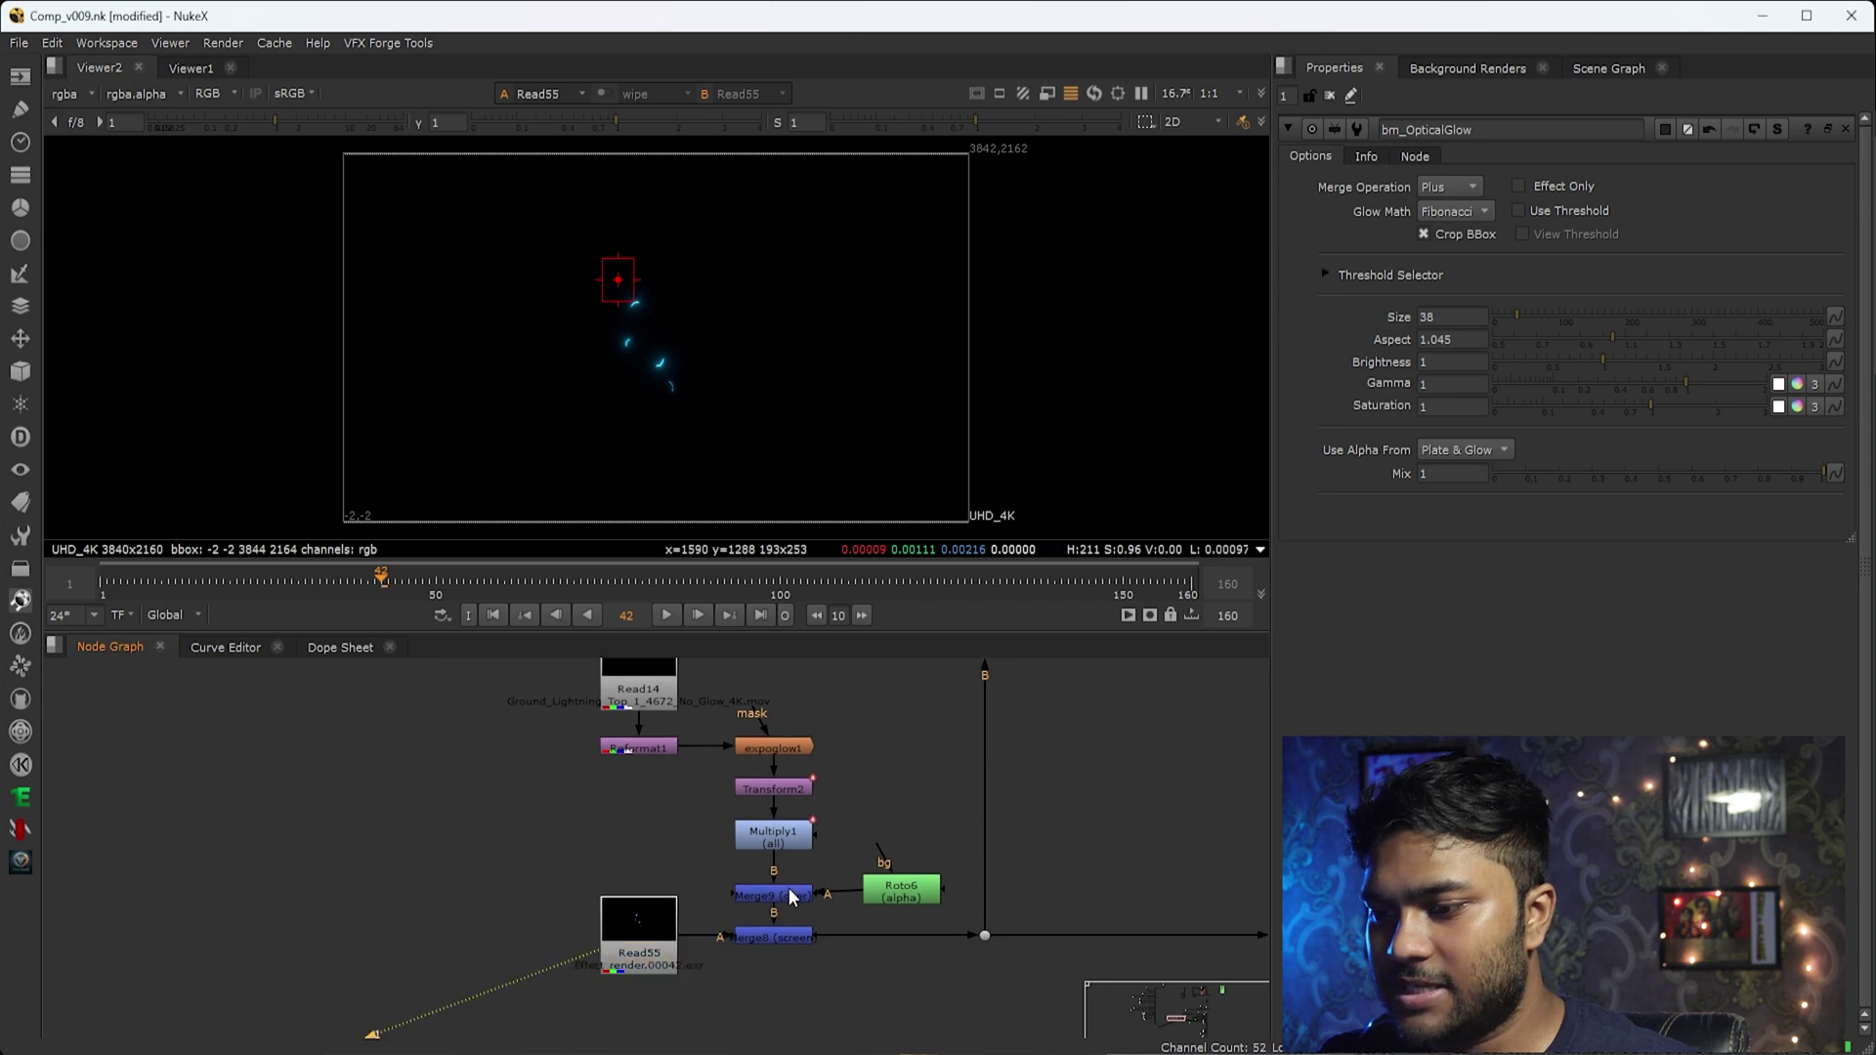
View Merge8, which screens the Read55 arcs over the ground lightning branch.
middle_click_drag(789, 890, 693, 887)
scroll(665, 960, "up", 4)
left_click_drag(797, 877, 564, 983)
key("1")
scroll(674, 909, "down", 5)
middle_click_drag(680, 897, 624, 988)
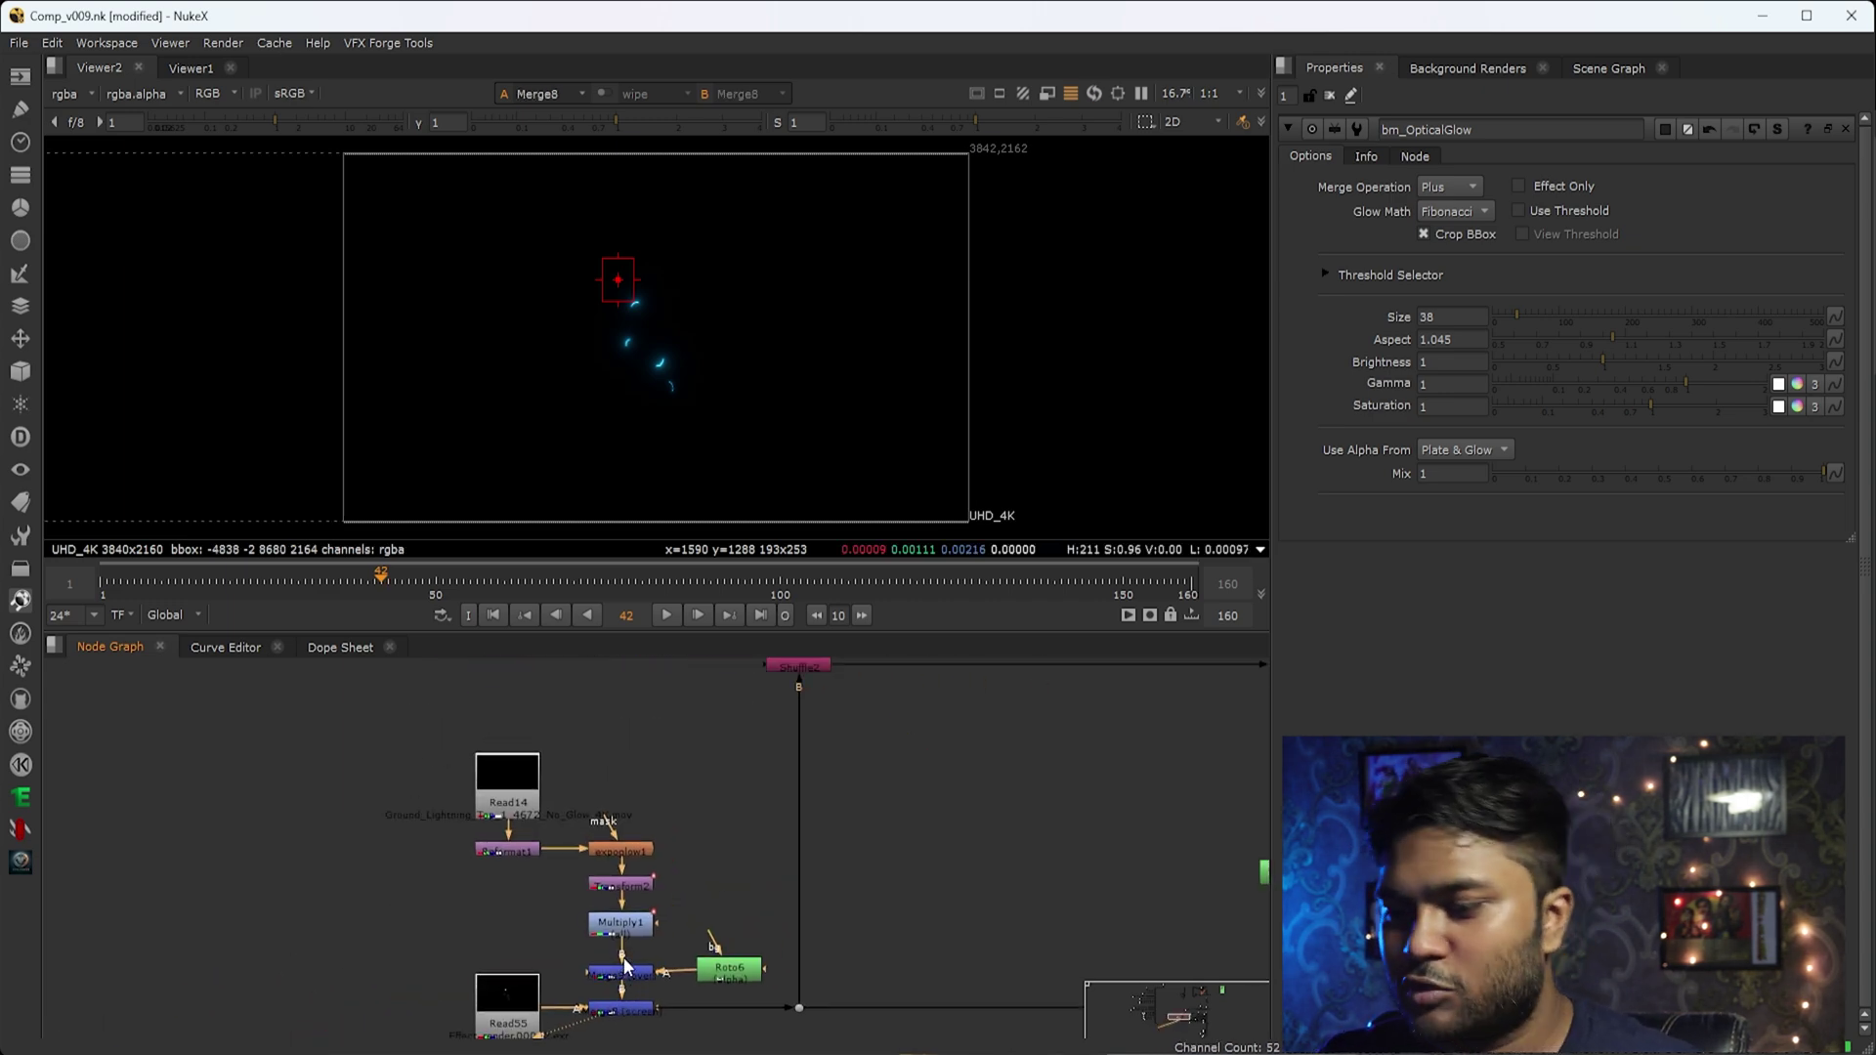
Open the Read14 ground lightning clip, view it and check it along the timeline.
scroll(631, 958, "up", 5)
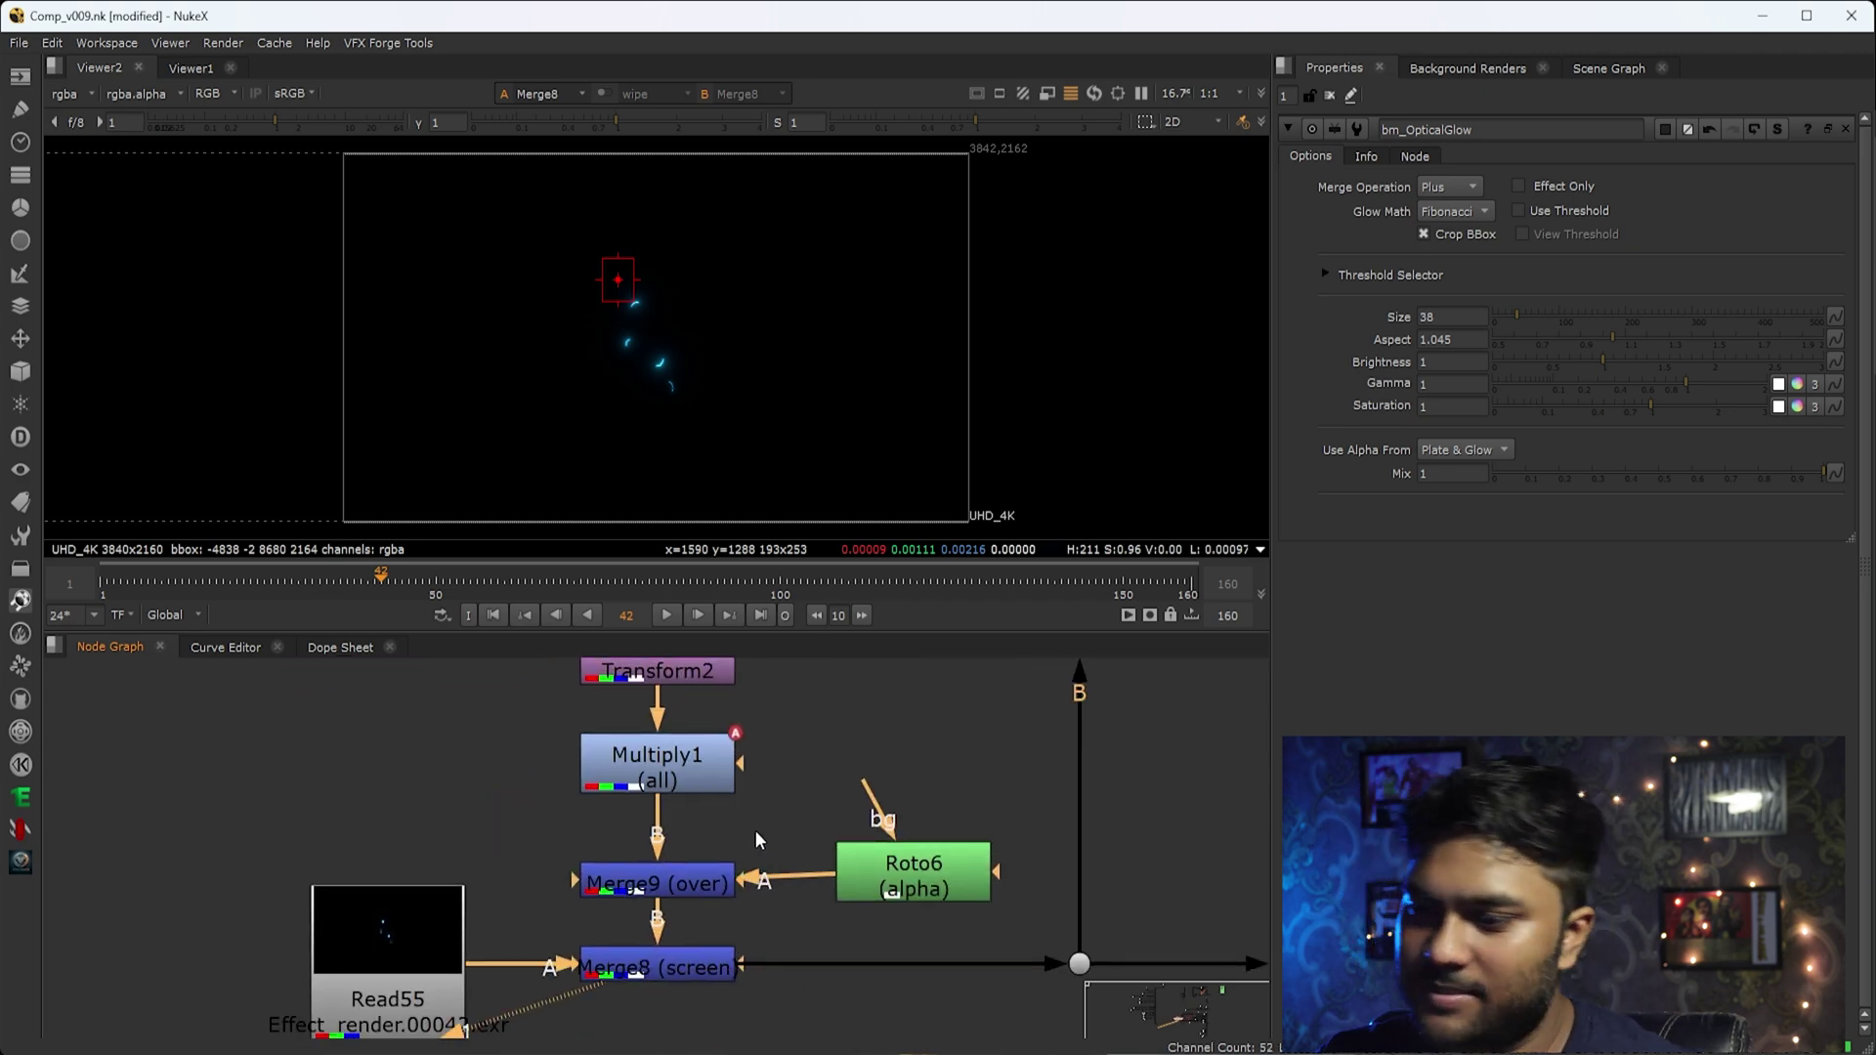
scroll(684, 827, "down", 4)
scroll(527, 786, "up", 3)
middle_click_drag(518, 789, 618, 975)
double_click(583, 770)
key("1")
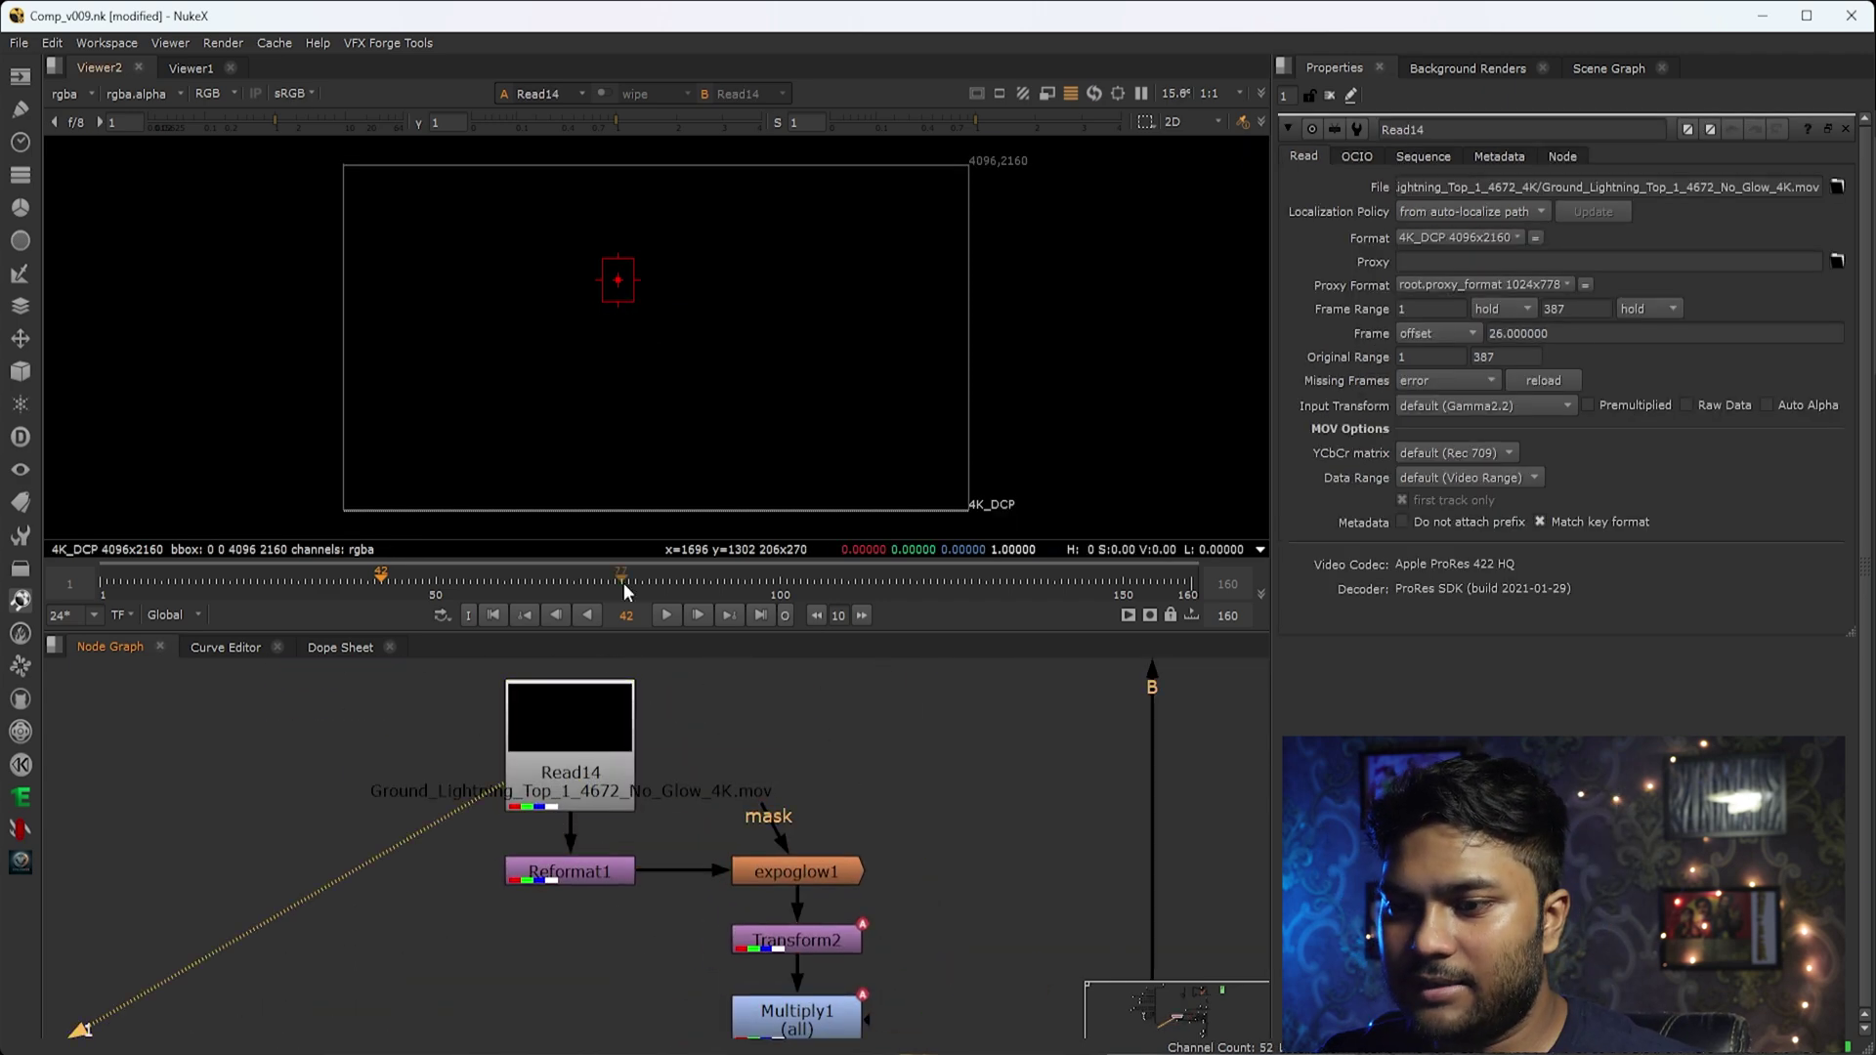
left_click_drag(309, 566, 439, 584)
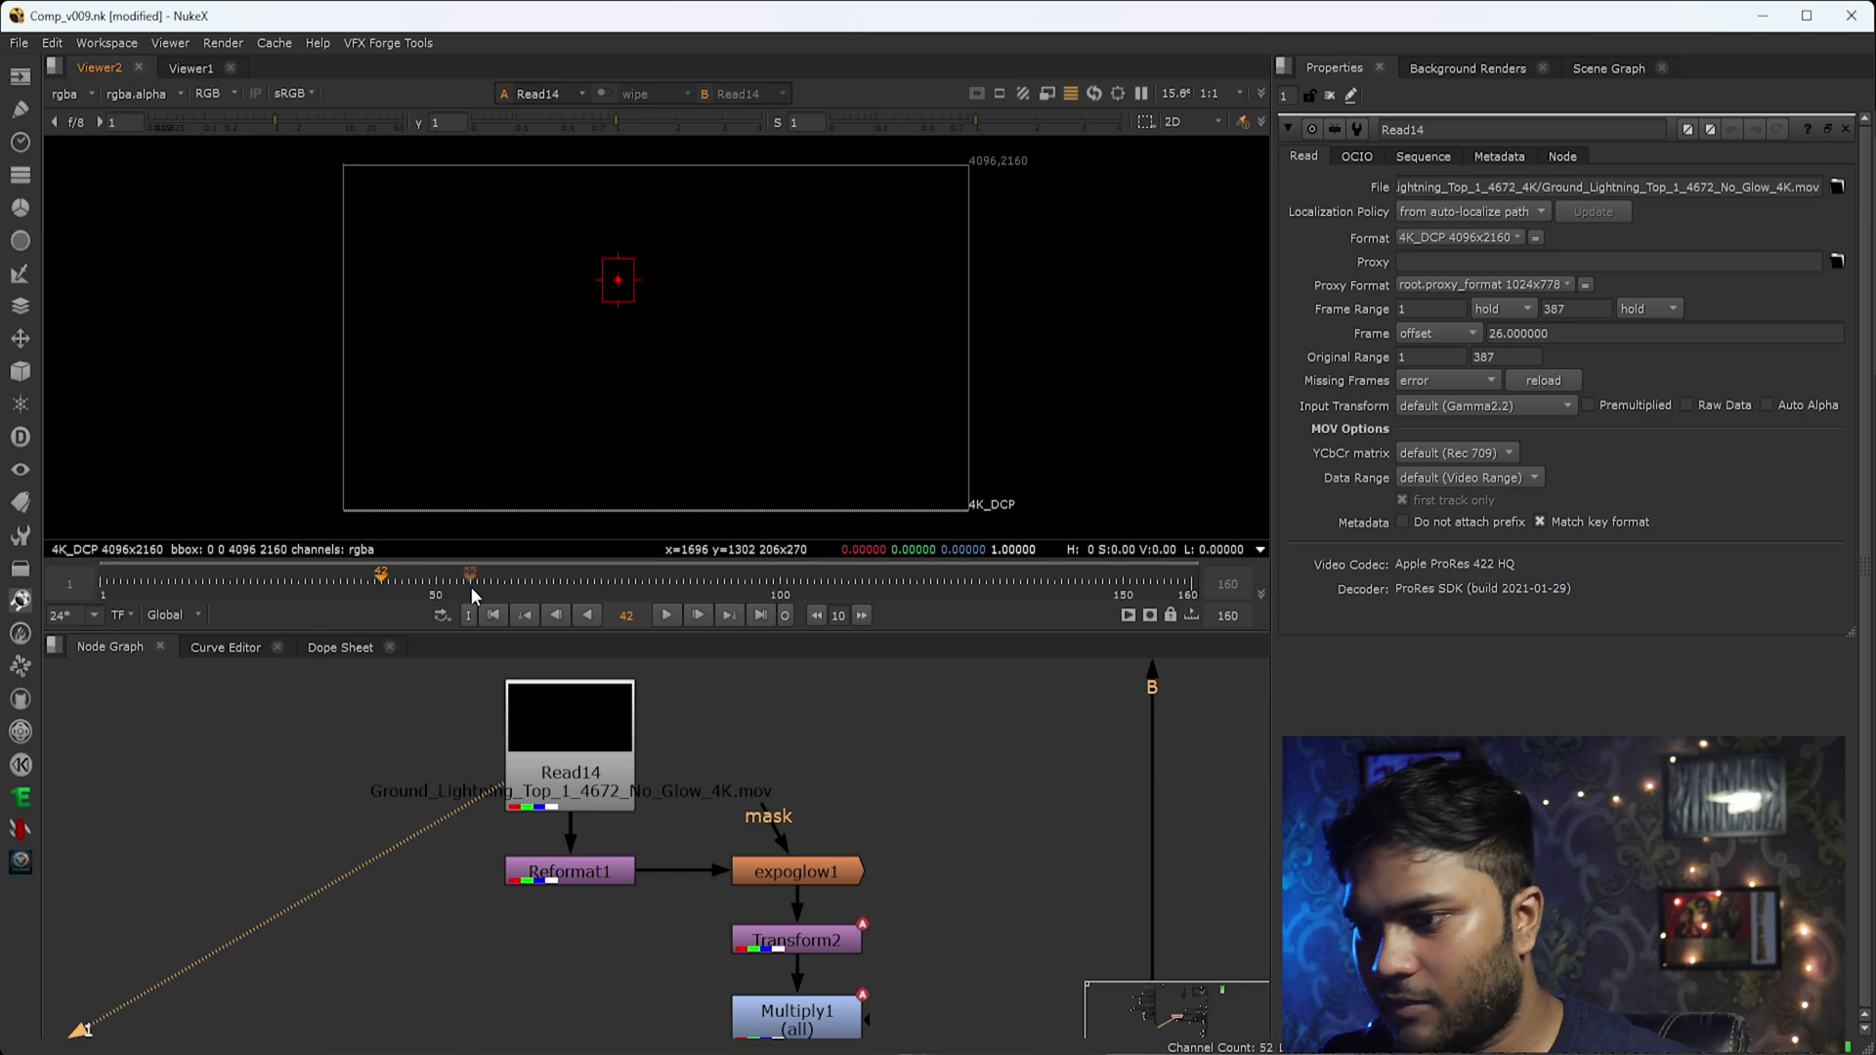
Open the Transform2 settings and examine the Read14 lightning bolt at frame 45.
double_click(816, 938)
left_click_drag(389, 590, 401, 584)
scroll(665, 361, "up", 8)
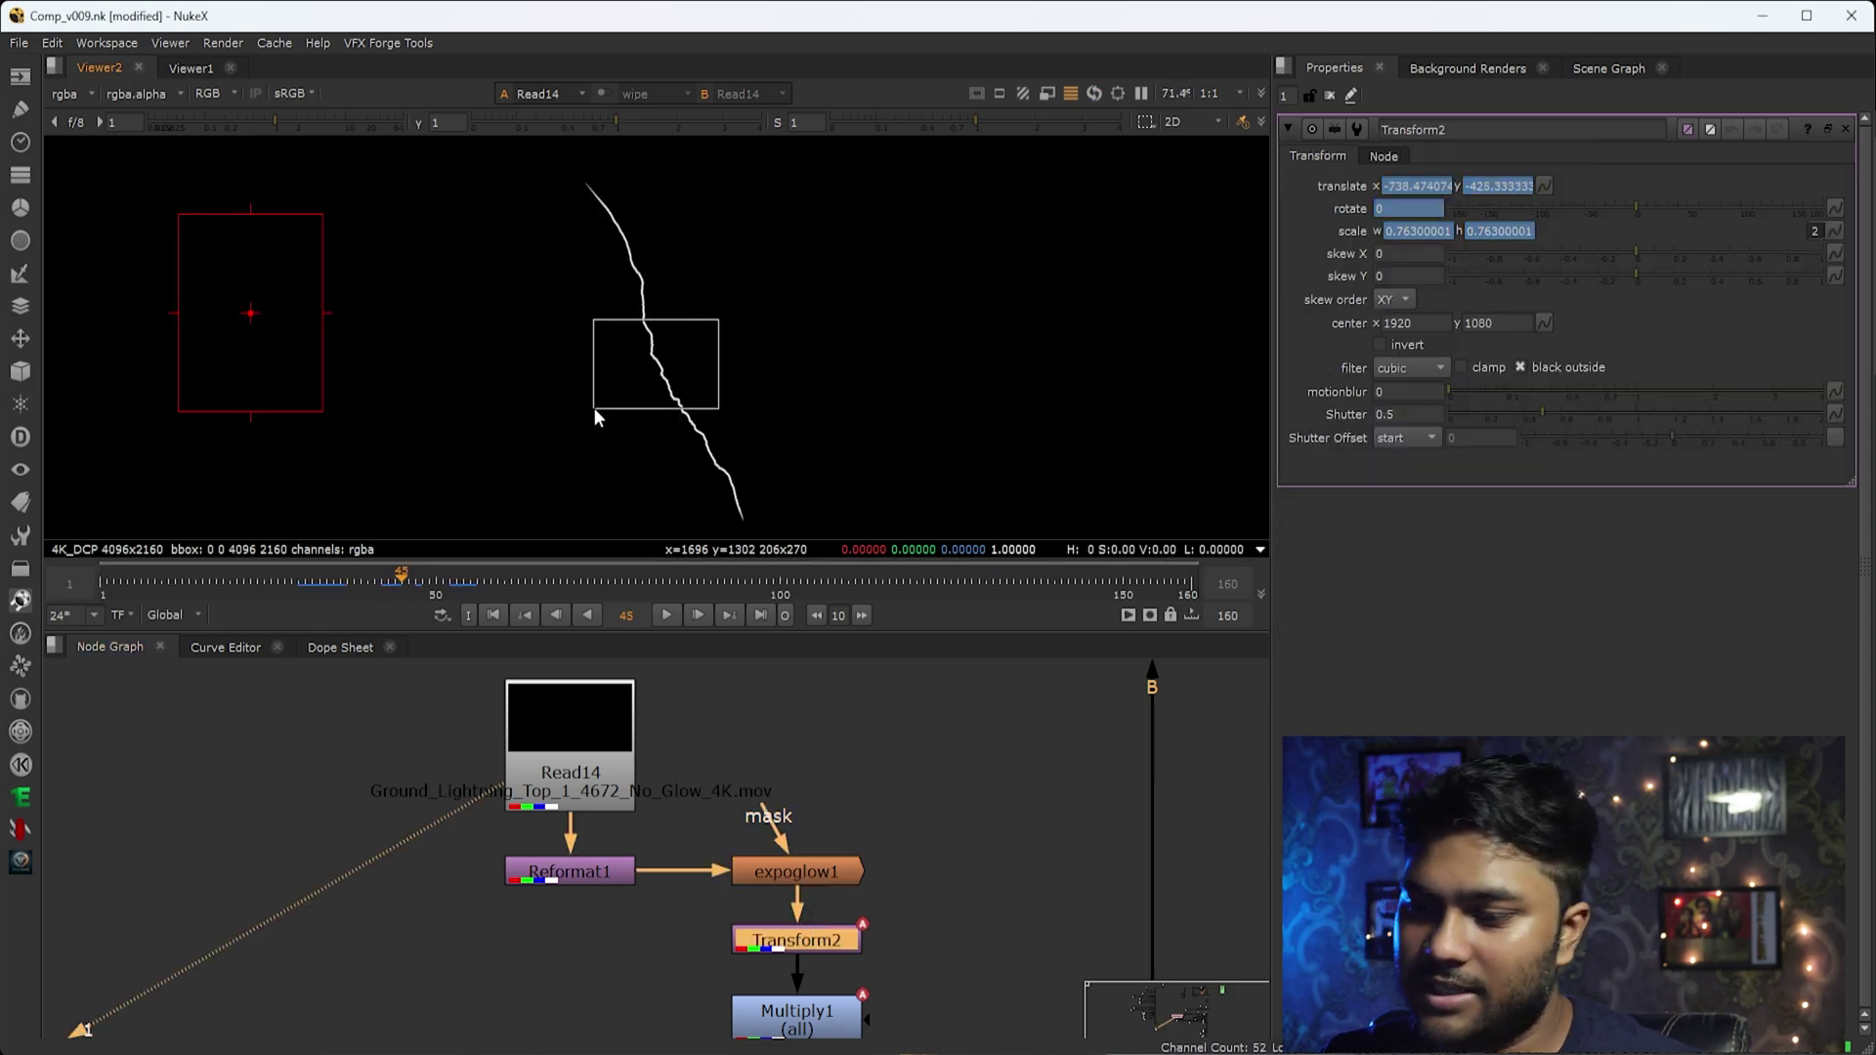
scroll(705, 337, "down", 8)
scroll(660, 800, "up", 5)
left_click_drag(653, 406, 606, 445)
Step down the Read14 branch and view the ground lightning at its successive nodes.
left_click_drag(688, 779, 266, 1014)
key("1")
middle_click_drag(655, 969, 631, 944)
left_click_drag(1141, 807, 684, 901)
middle_click_drag(631, 922, 556, 724)
key("1")
left_click_drag(1060, 698, 574, 884)
scroll(686, 314, "up", 5)
left_click_drag(1119, 859, 482, 1039)
key("1")
Follow the branch past Merge9 and Roto6 and view the bolt combined with the arcs at Merge8.
middle_click_drag(833, 981, 768, 728)
left_click_drag(1028, 812, 479, 975)
key("f")
scroll(597, 411, "up", 4)
scroll(577, 293, "up", 3)
middle_click_drag(877, 908, 874, 713)
left_click_drag(1002, 837, 585, 935)
left_click_drag(941, 778, 635, 909)
key("1")
scroll(957, 884, "down", 4)
middle_click_drag(958, 883, 353, 865)
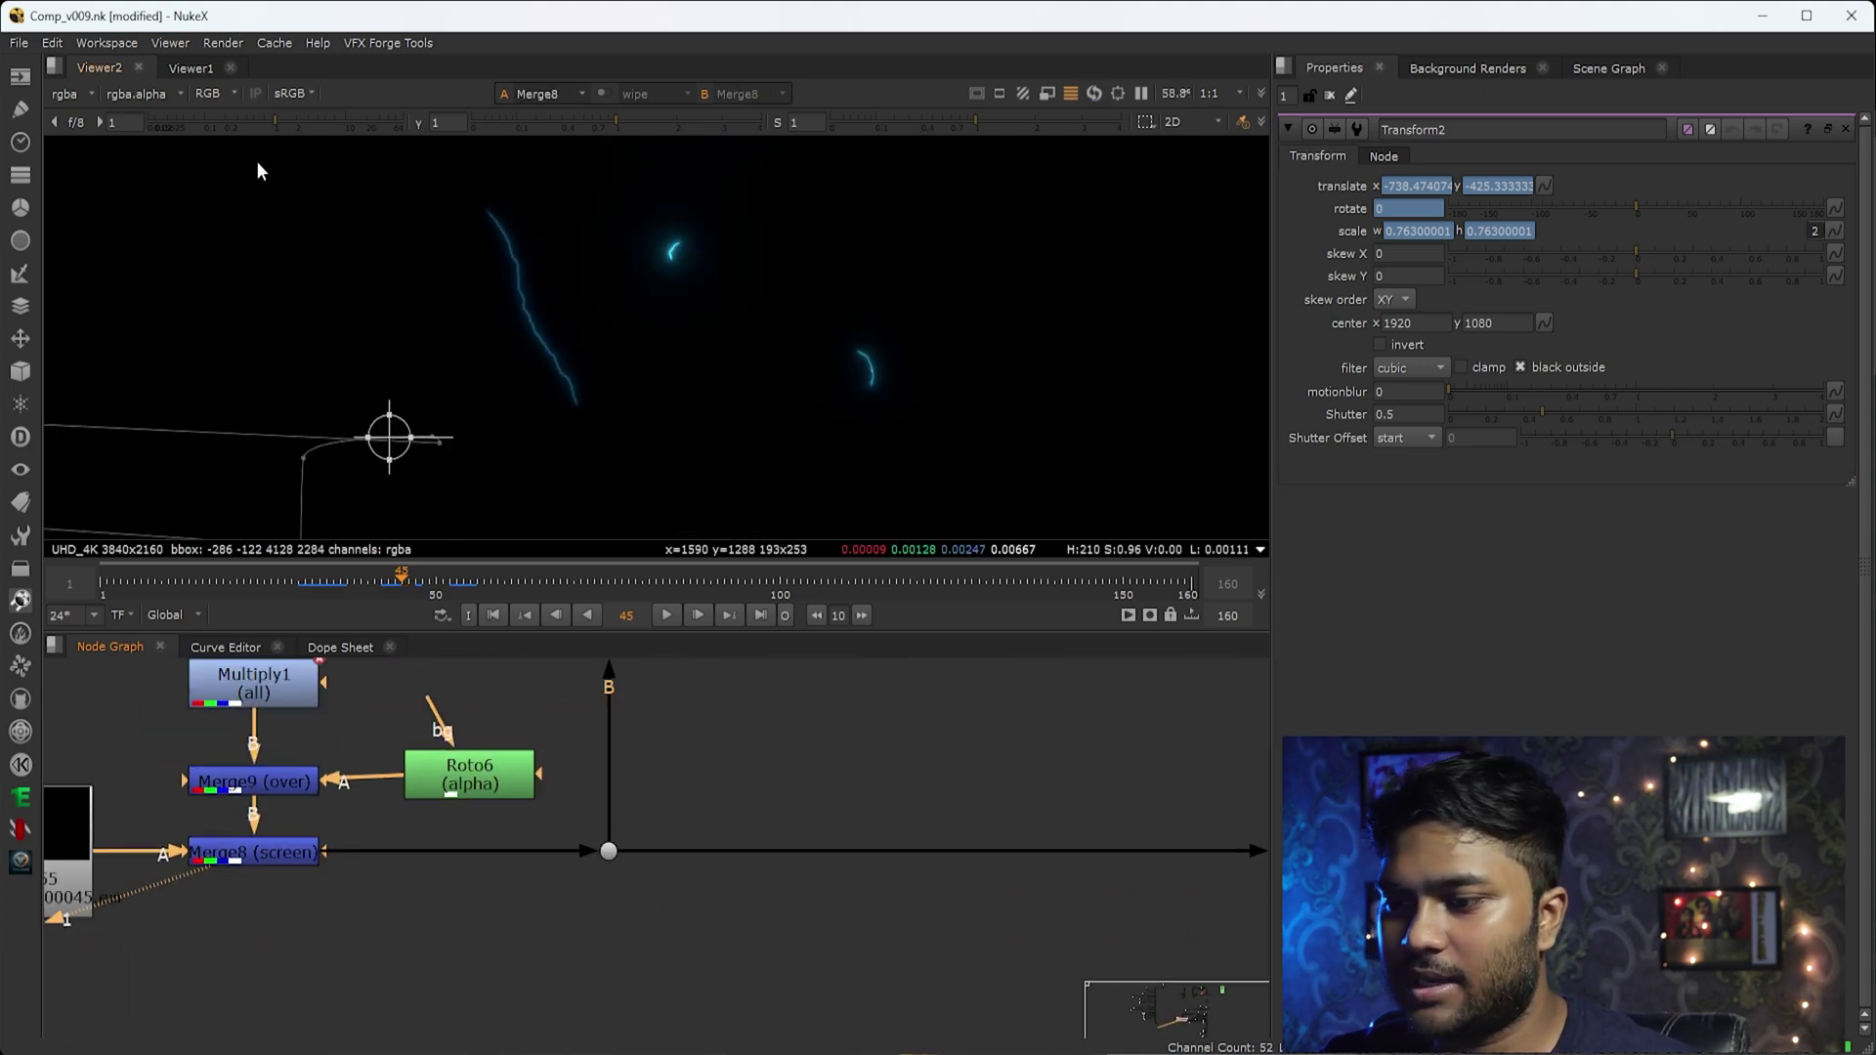
View the combined lightning at the dot after Merge8 and at Shuffle2.
left_click_drag(676, 819, 584, 928)
key("1")
scroll(614, 854, "down", 8)
middle_click_drag(642, 773, 636, 822)
scroll(636, 832, "up", 5)
left_click_drag(736, 670, 506, 825)
key("1")
Follow the lightning output to the main comp chain and view Merge10.
middle_click_drag(1203, 753, 620, 823)
scroll(335, 863, "down", 5)
middle_click_drag(362, 891, 855, 819)
middle_click_drag(1119, 895, 809, 866)
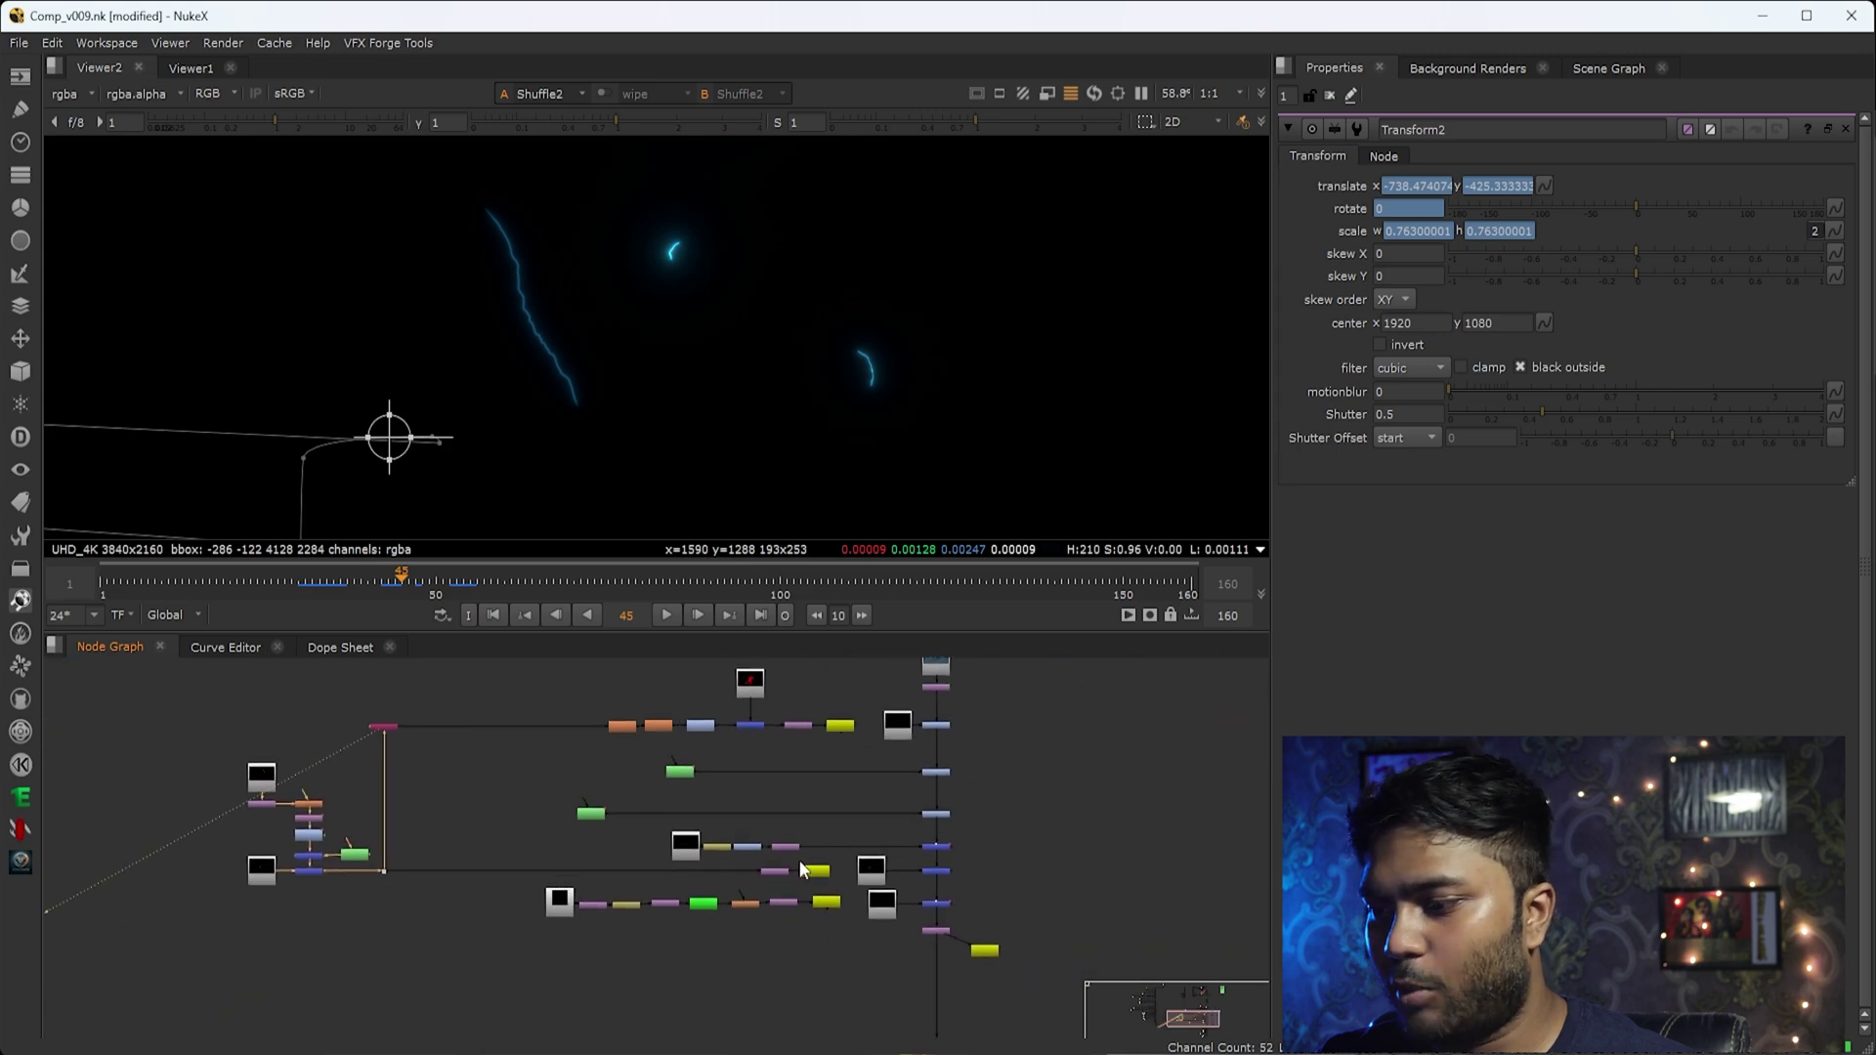
scroll(848, 872, "up", 5)
left_click_drag(1108, 826, 971, 895)
key("1")
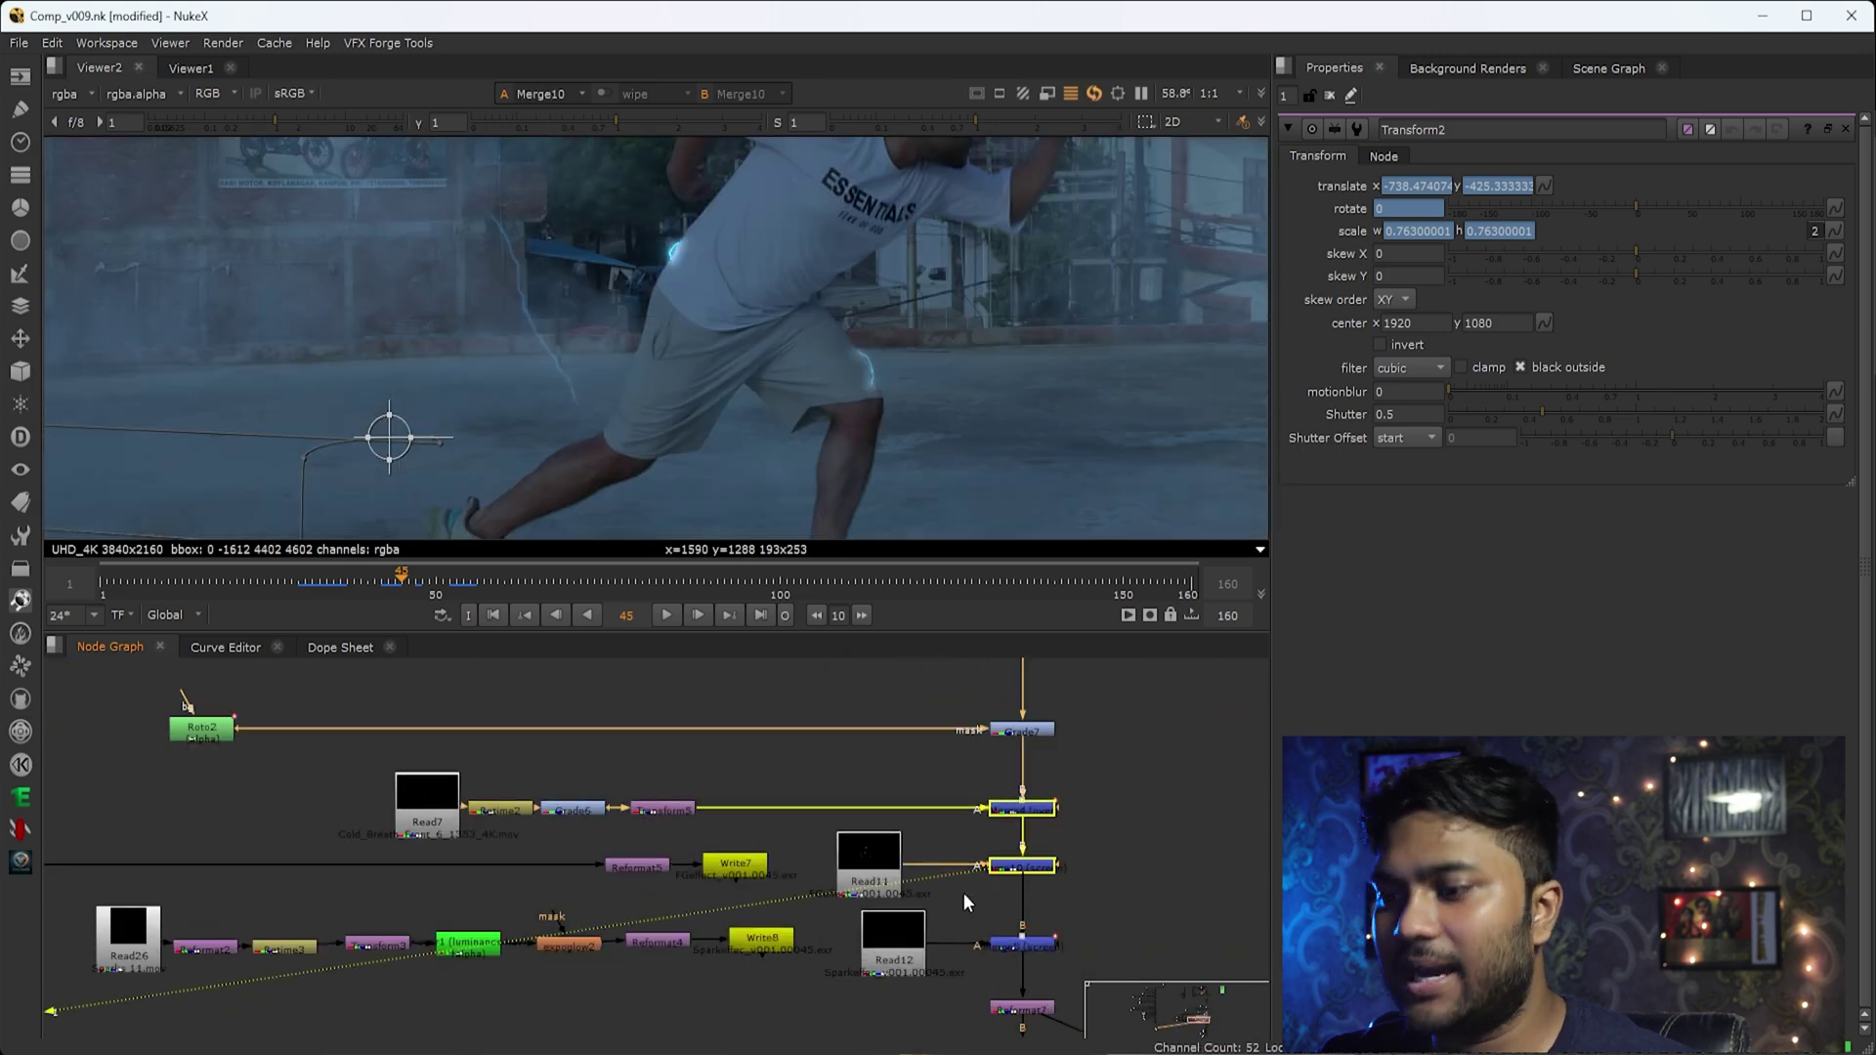
Trace the line back from the main chain and view the lightning at Dot3.
middle_click_drag(432, 910, 730, 911)
scroll(730, 912, "down", 5)
scroll(399, 872, "up", 5)
left_click_drag(599, 891, 459, 992)
left_click_drag(654, 864, 465, 993)
key("1")
middle_click_drag(800, 929, 302, 900)
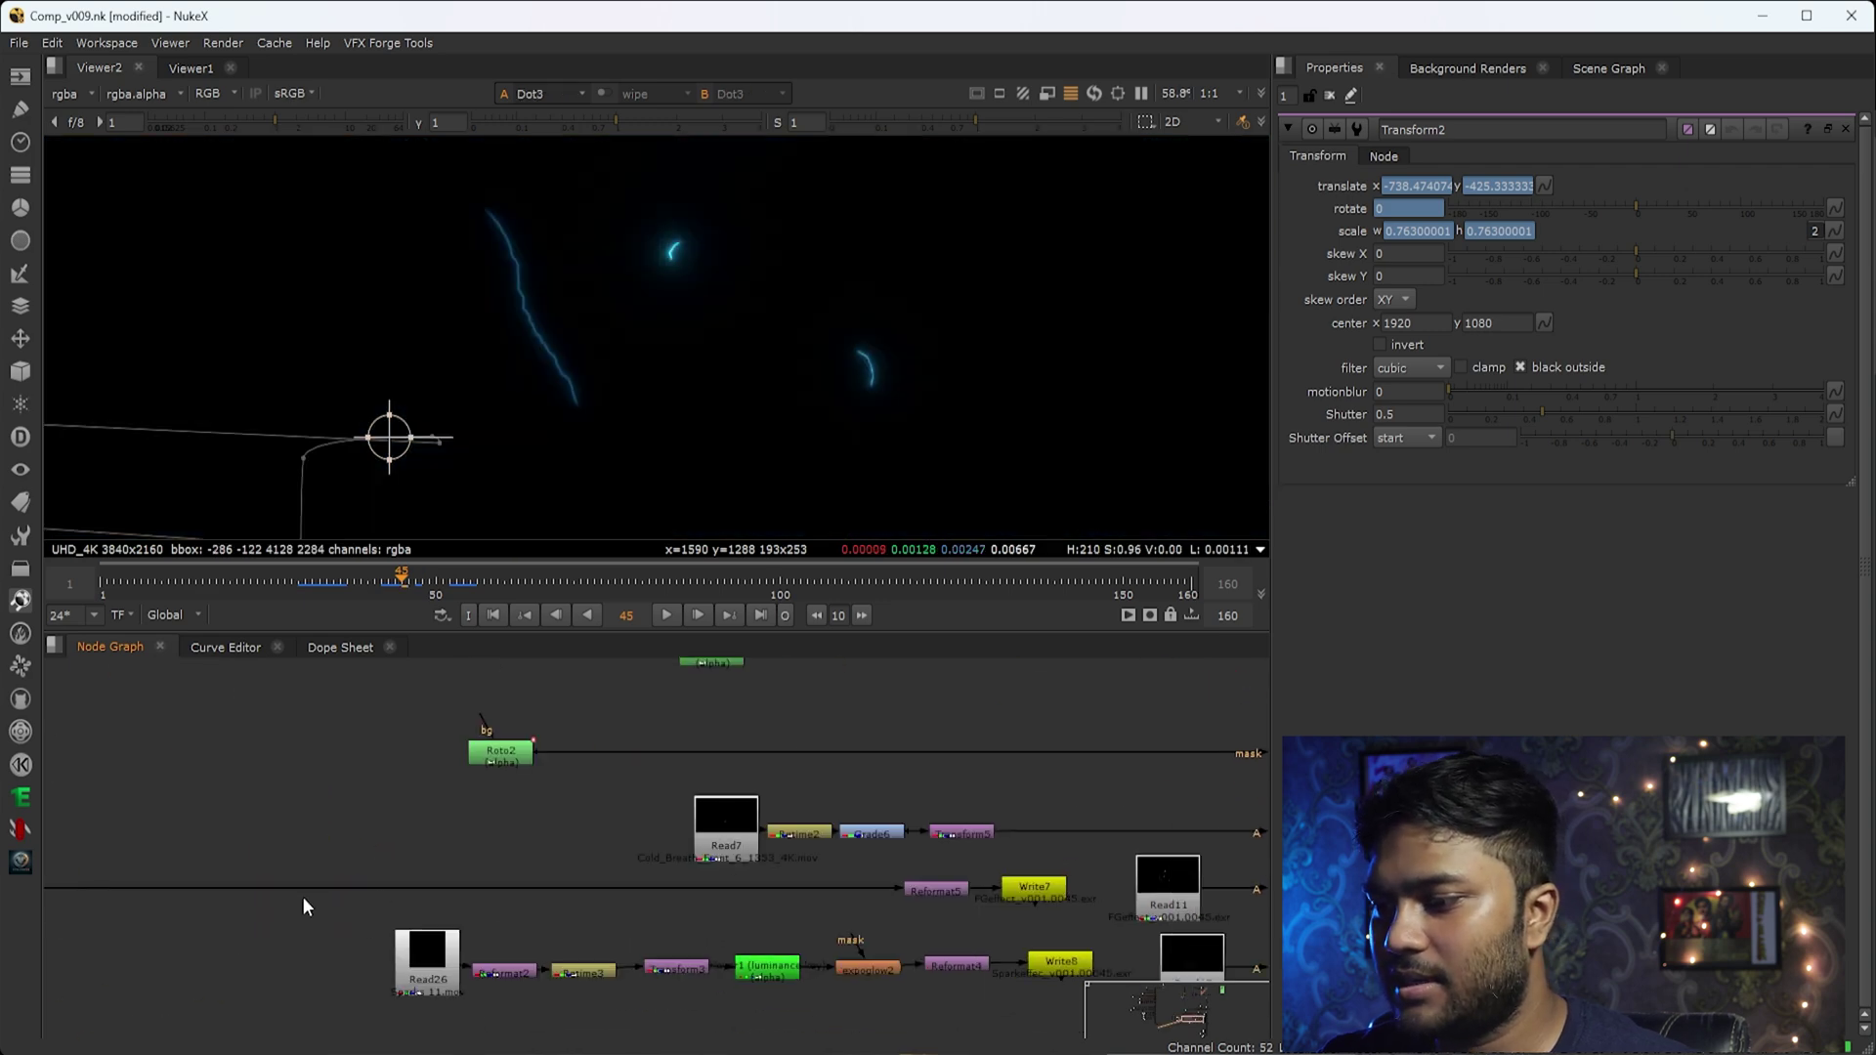
View Merge10 again and examine the arc and its light at the edge of the runner's shirt.
middle_click_drag(1169, 898, 753, 891)
left_click_drag(1014, 833, 801, 946)
key("1")
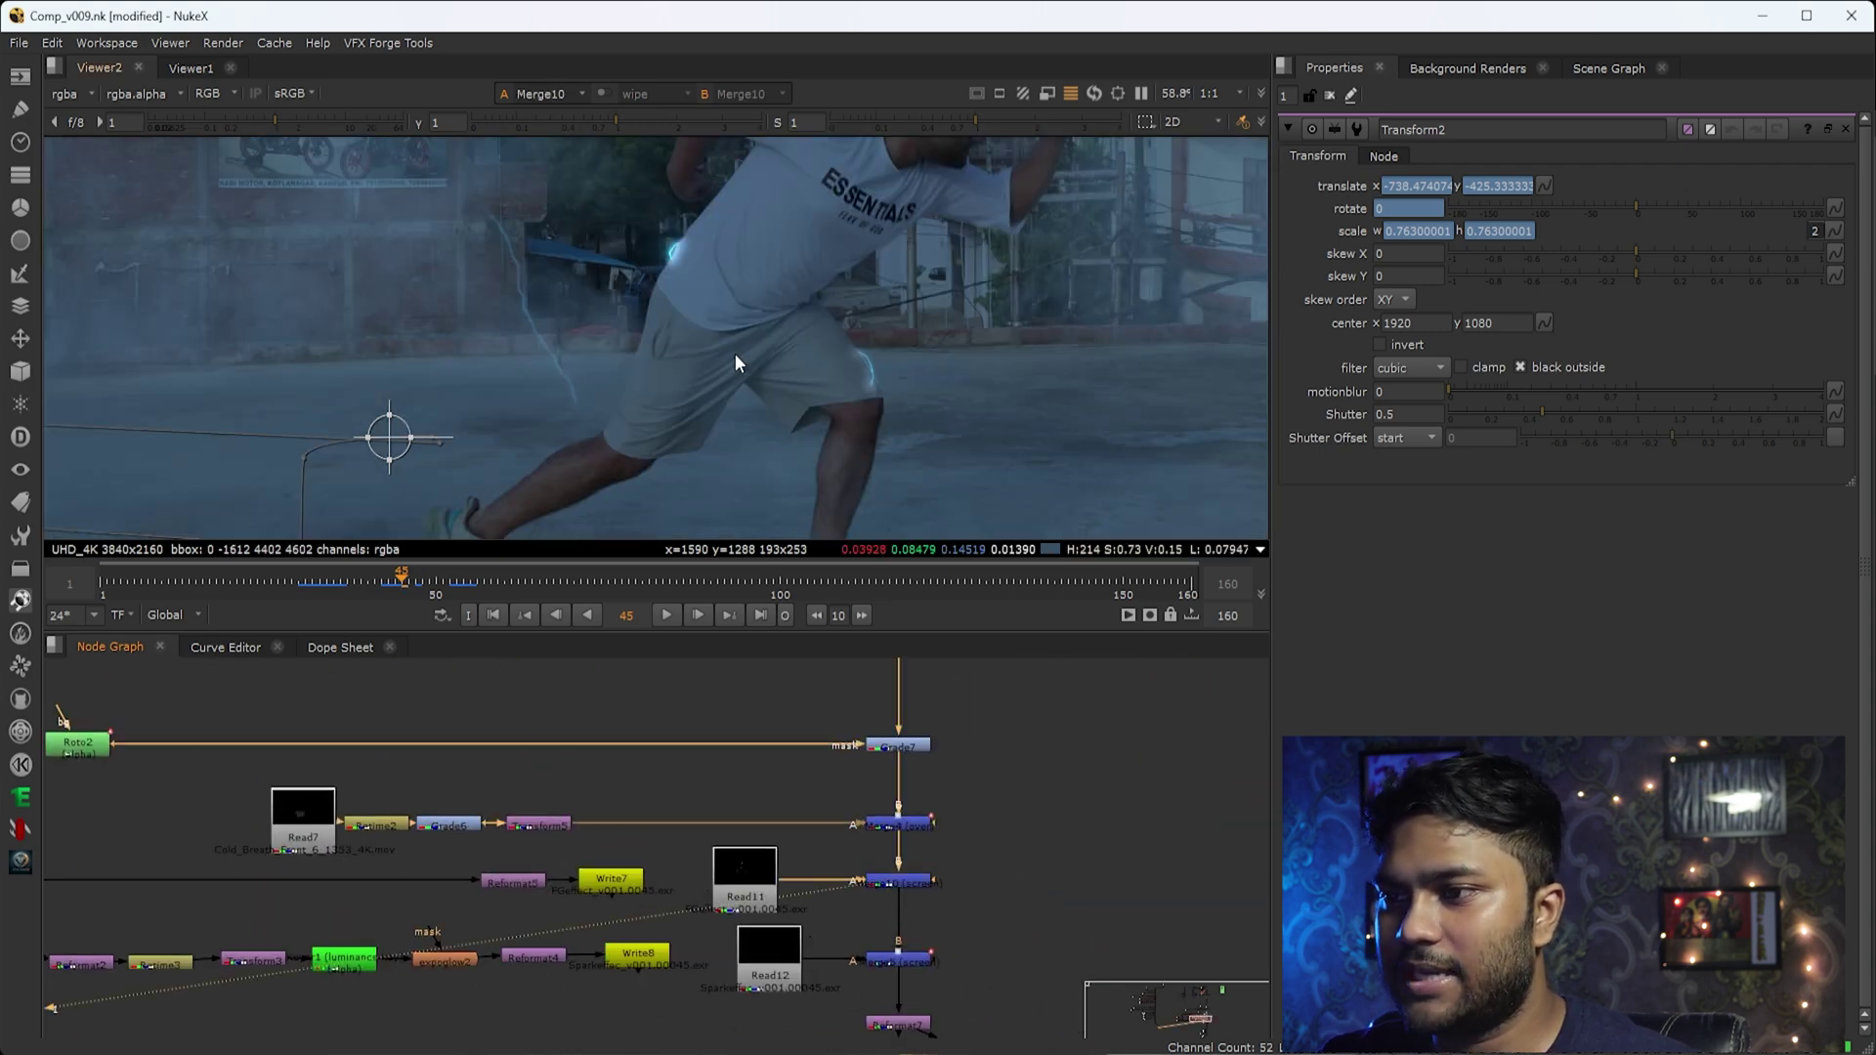
scroll(735, 354, "down", 2)
scroll(533, 418, "up", 6)
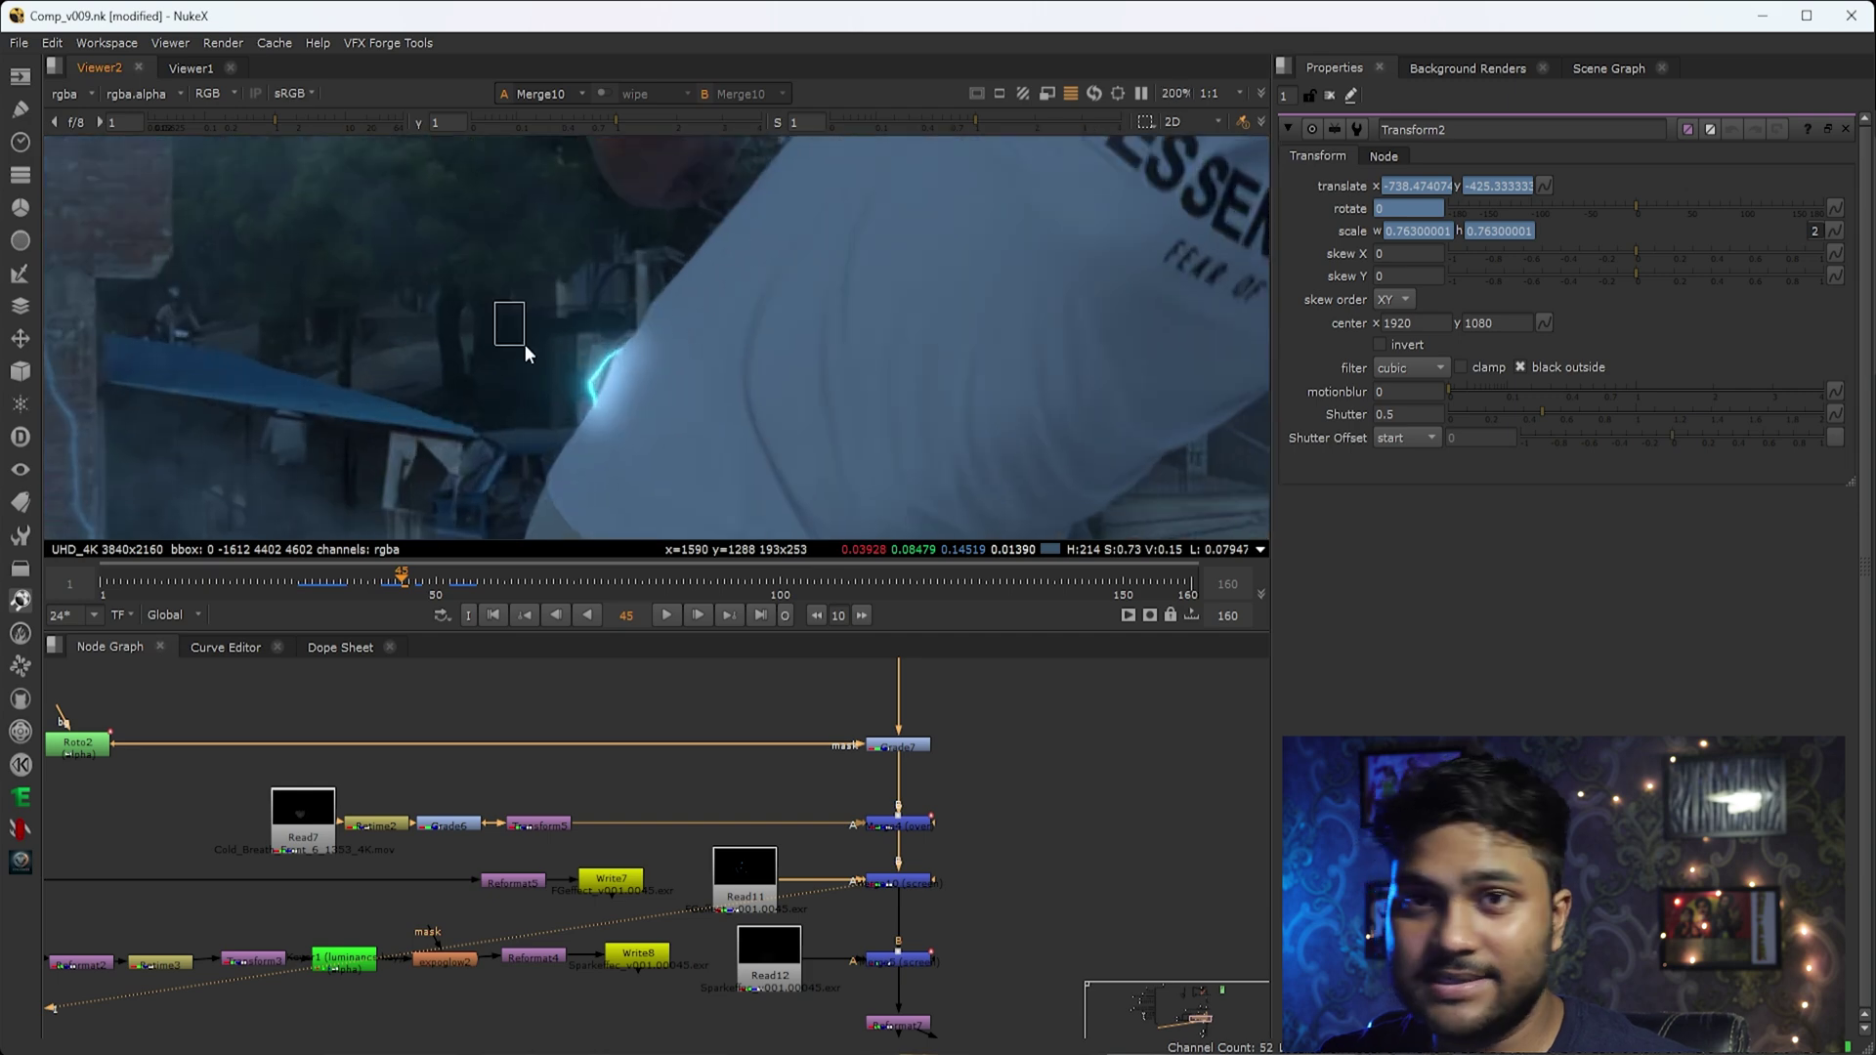
Disable Grade8, the grade masked by Read10 in the main chain.
middle_click_drag(775, 838, 859, 940)
scroll(852, 853, "down", 3)
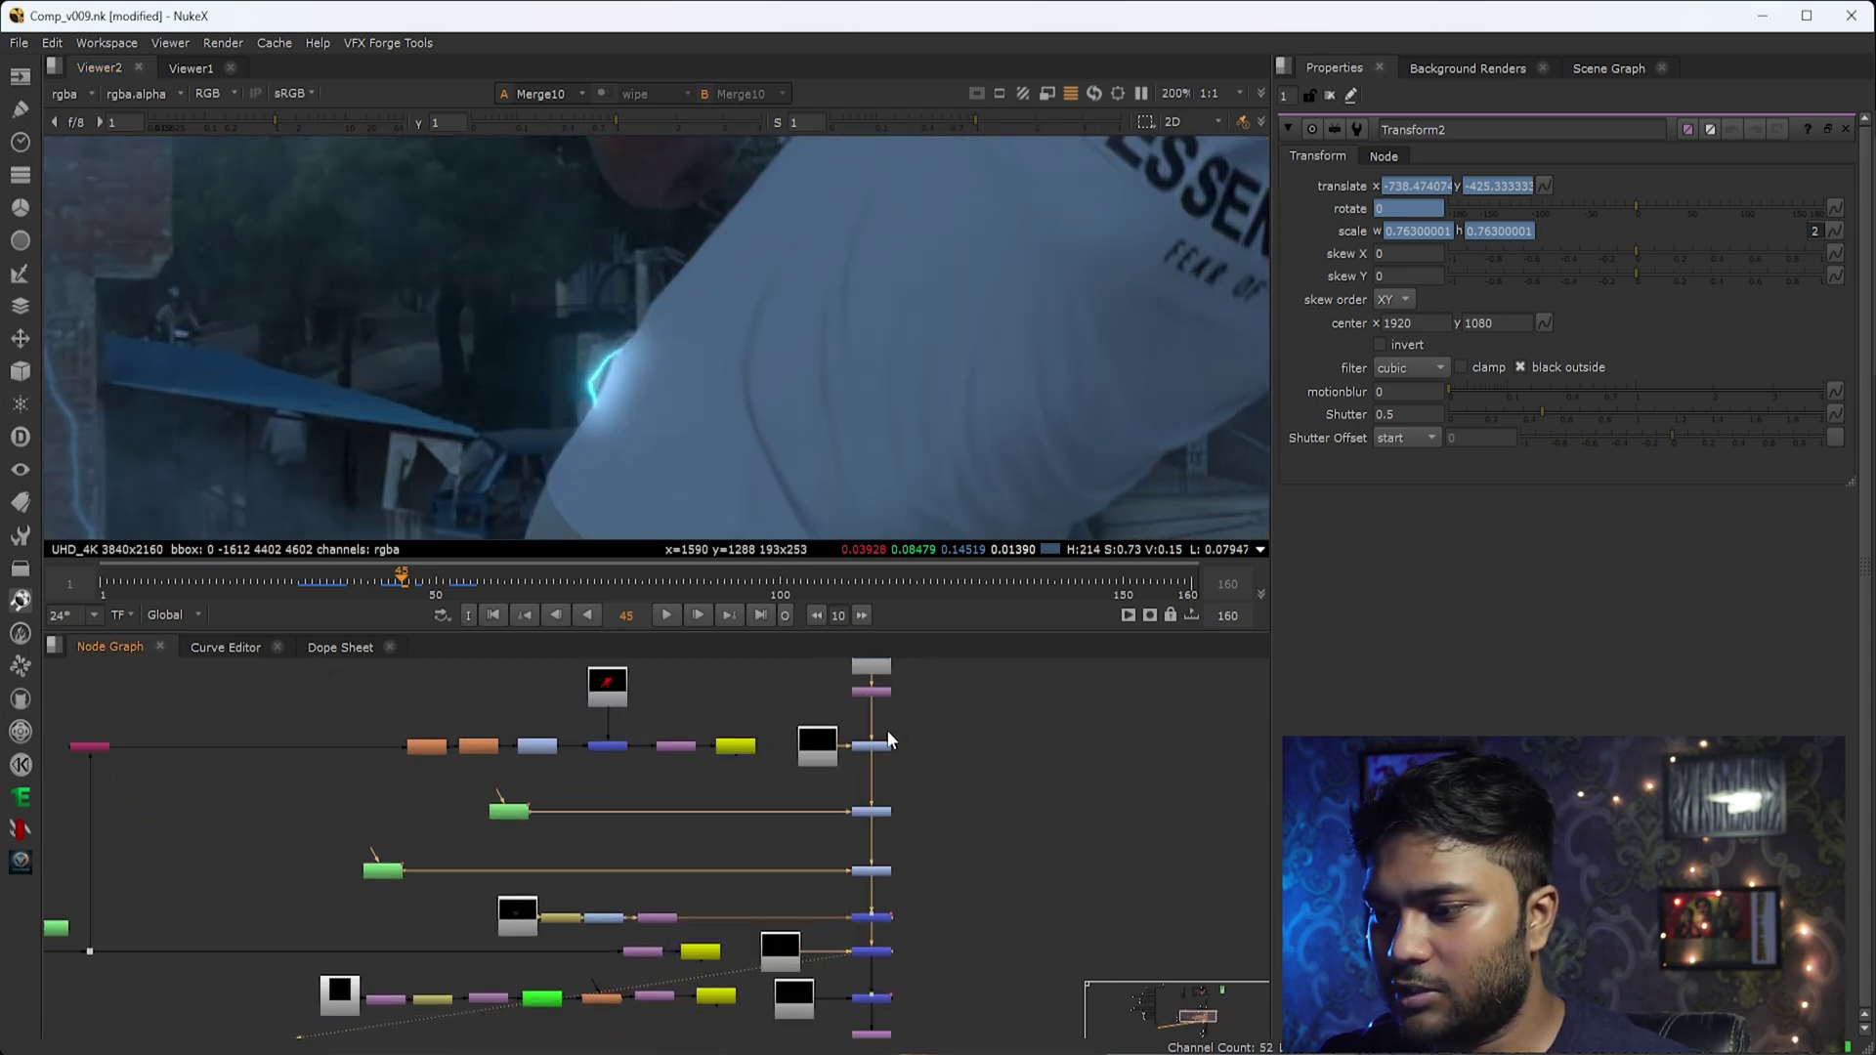
scroll(888, 729, "up", 3)
left_click_drag(926, 747, 887, 760)
key("d")
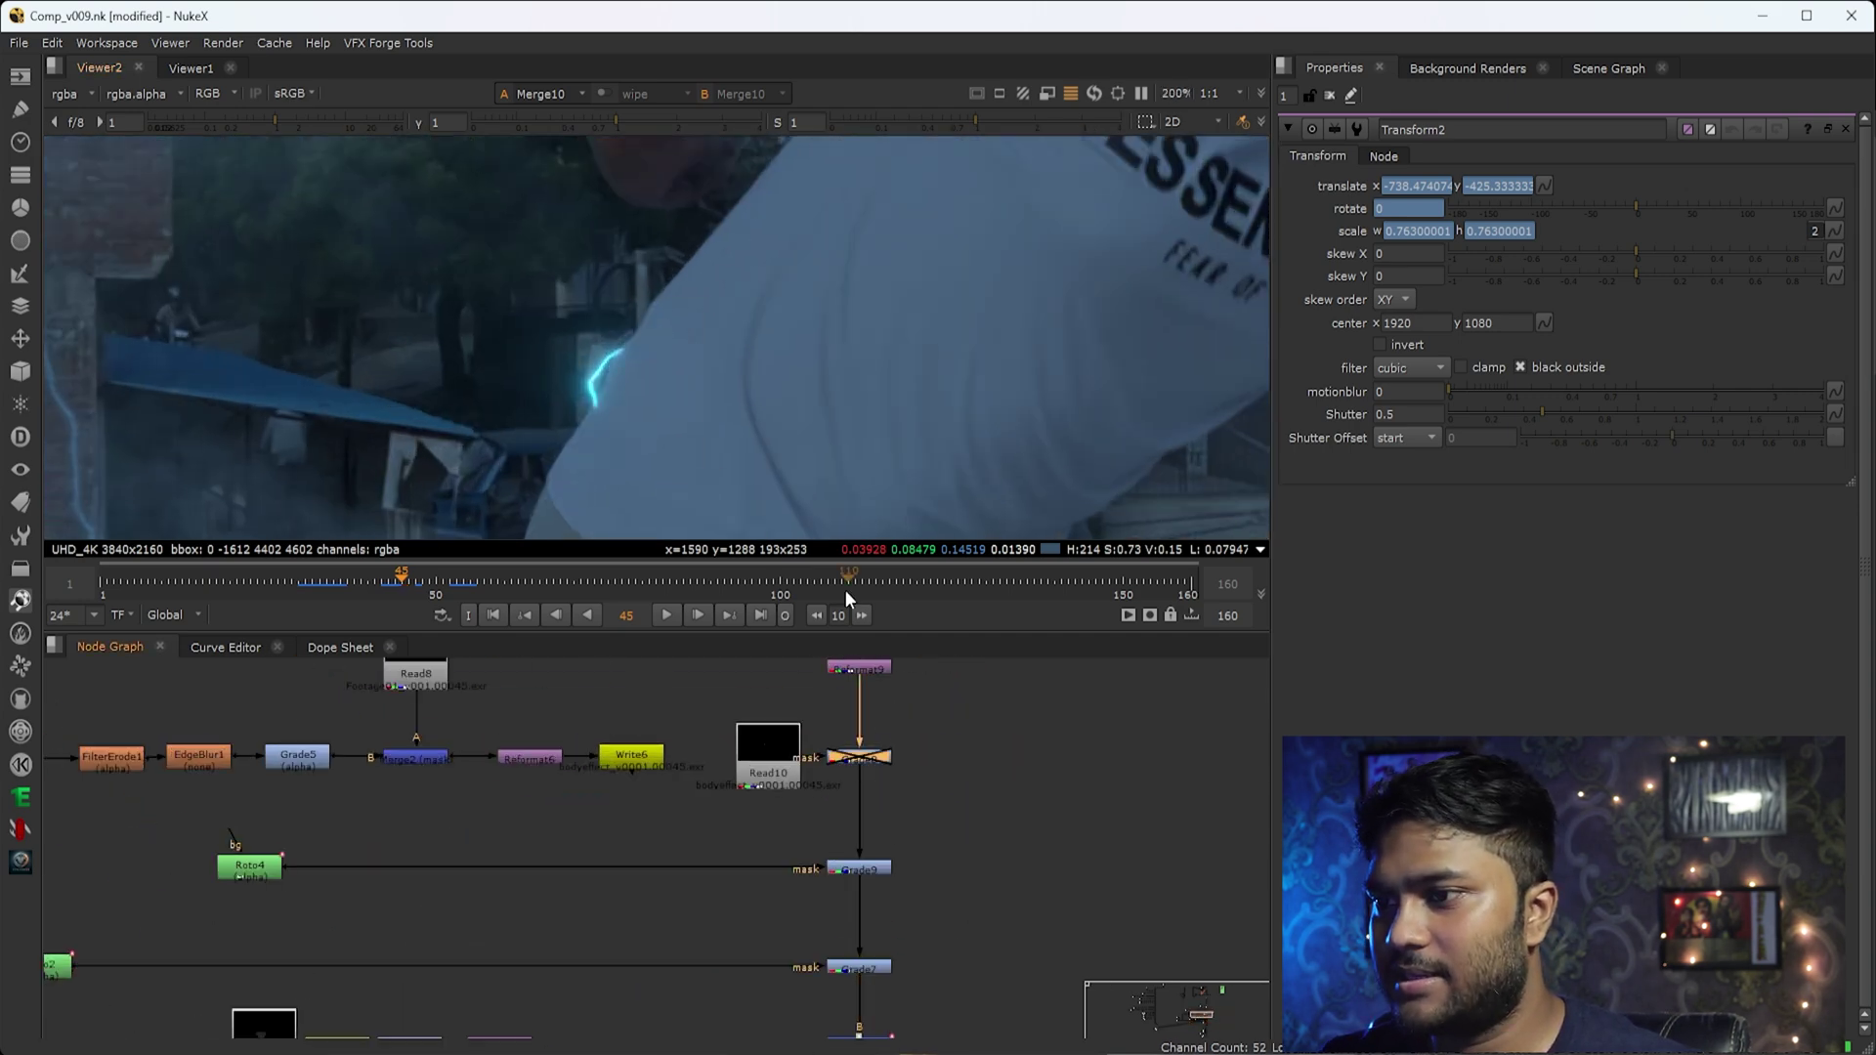
Examine the arcs on the runner's body without the interactive light, up close and in the wider frame.
middle_click_drag(856, 522, 852, 399)
scroll(852, 398, "down", 8)
scroll(932, 498, "up", 4)
middle_click_drag(932, 505, 871, 448)
scroll(743, 373, "up", 4)
left_click_drag(781, 283, 980, 479)
middle_click_drag(498, 239, 680, 537)
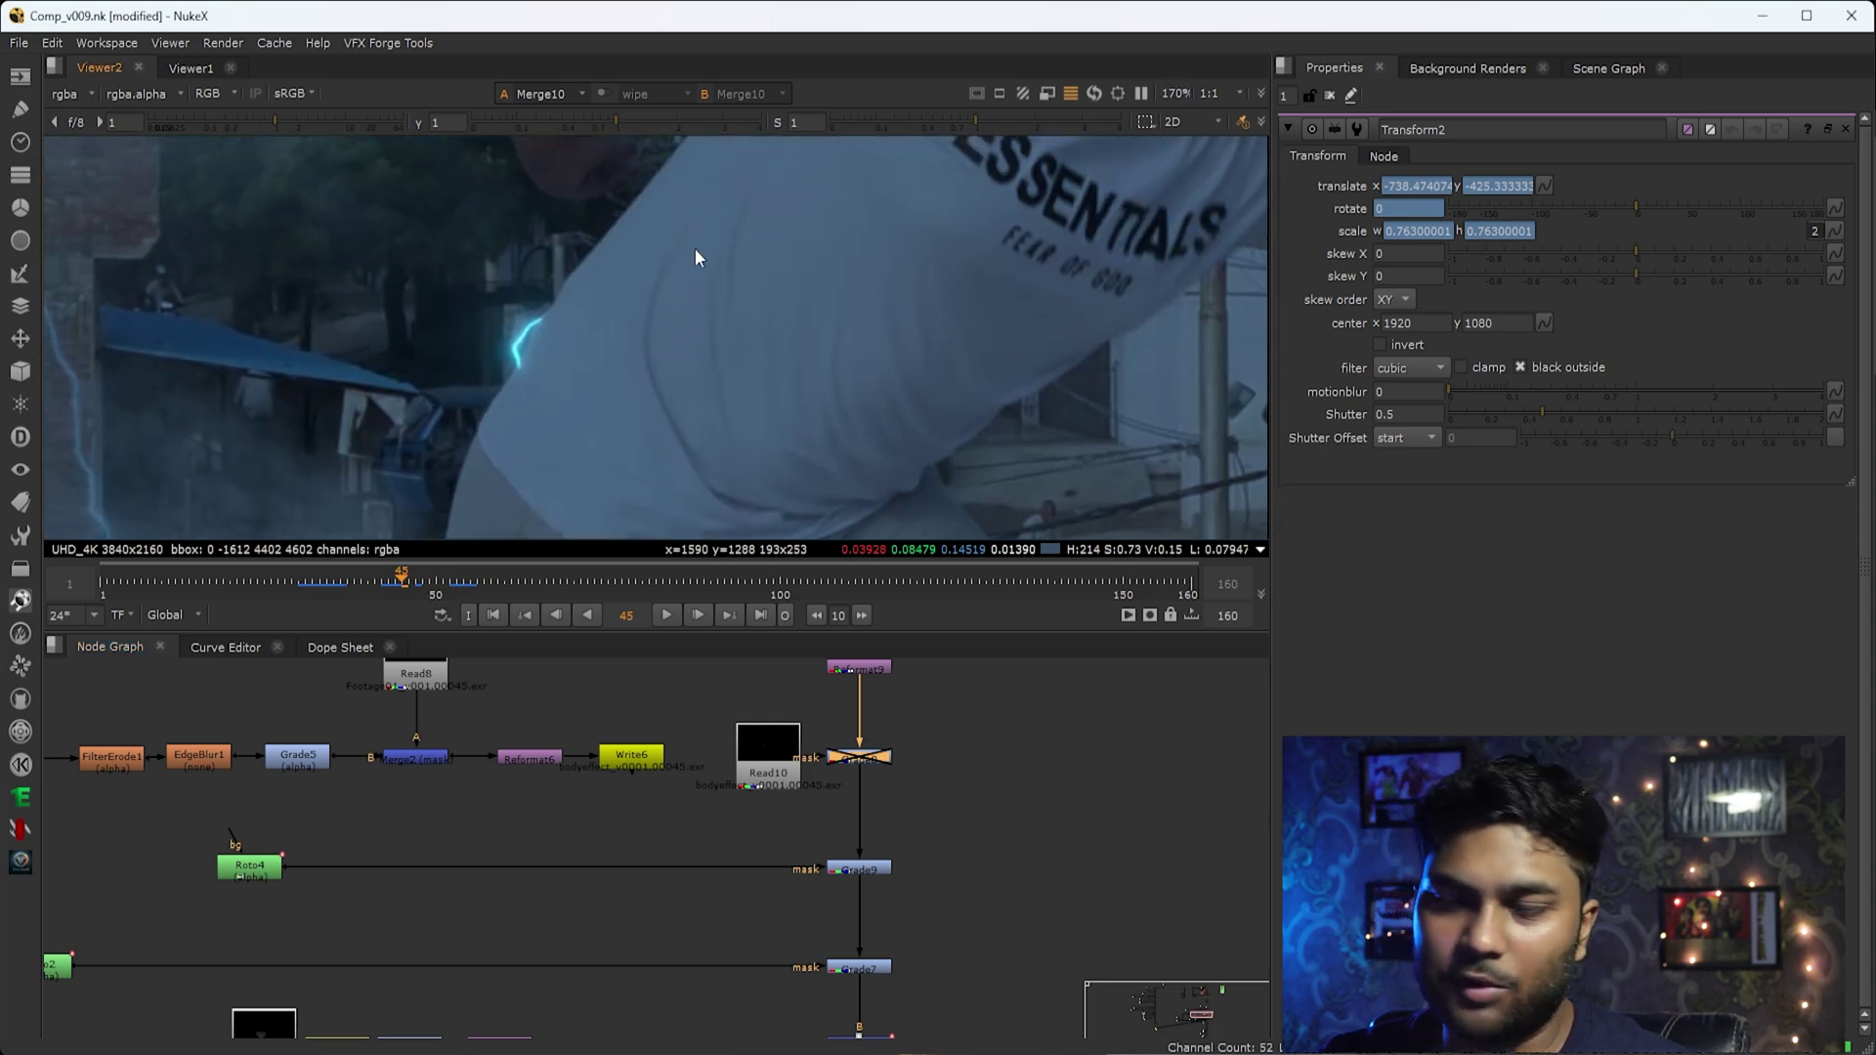
scroll(532, 325, "down", 5)
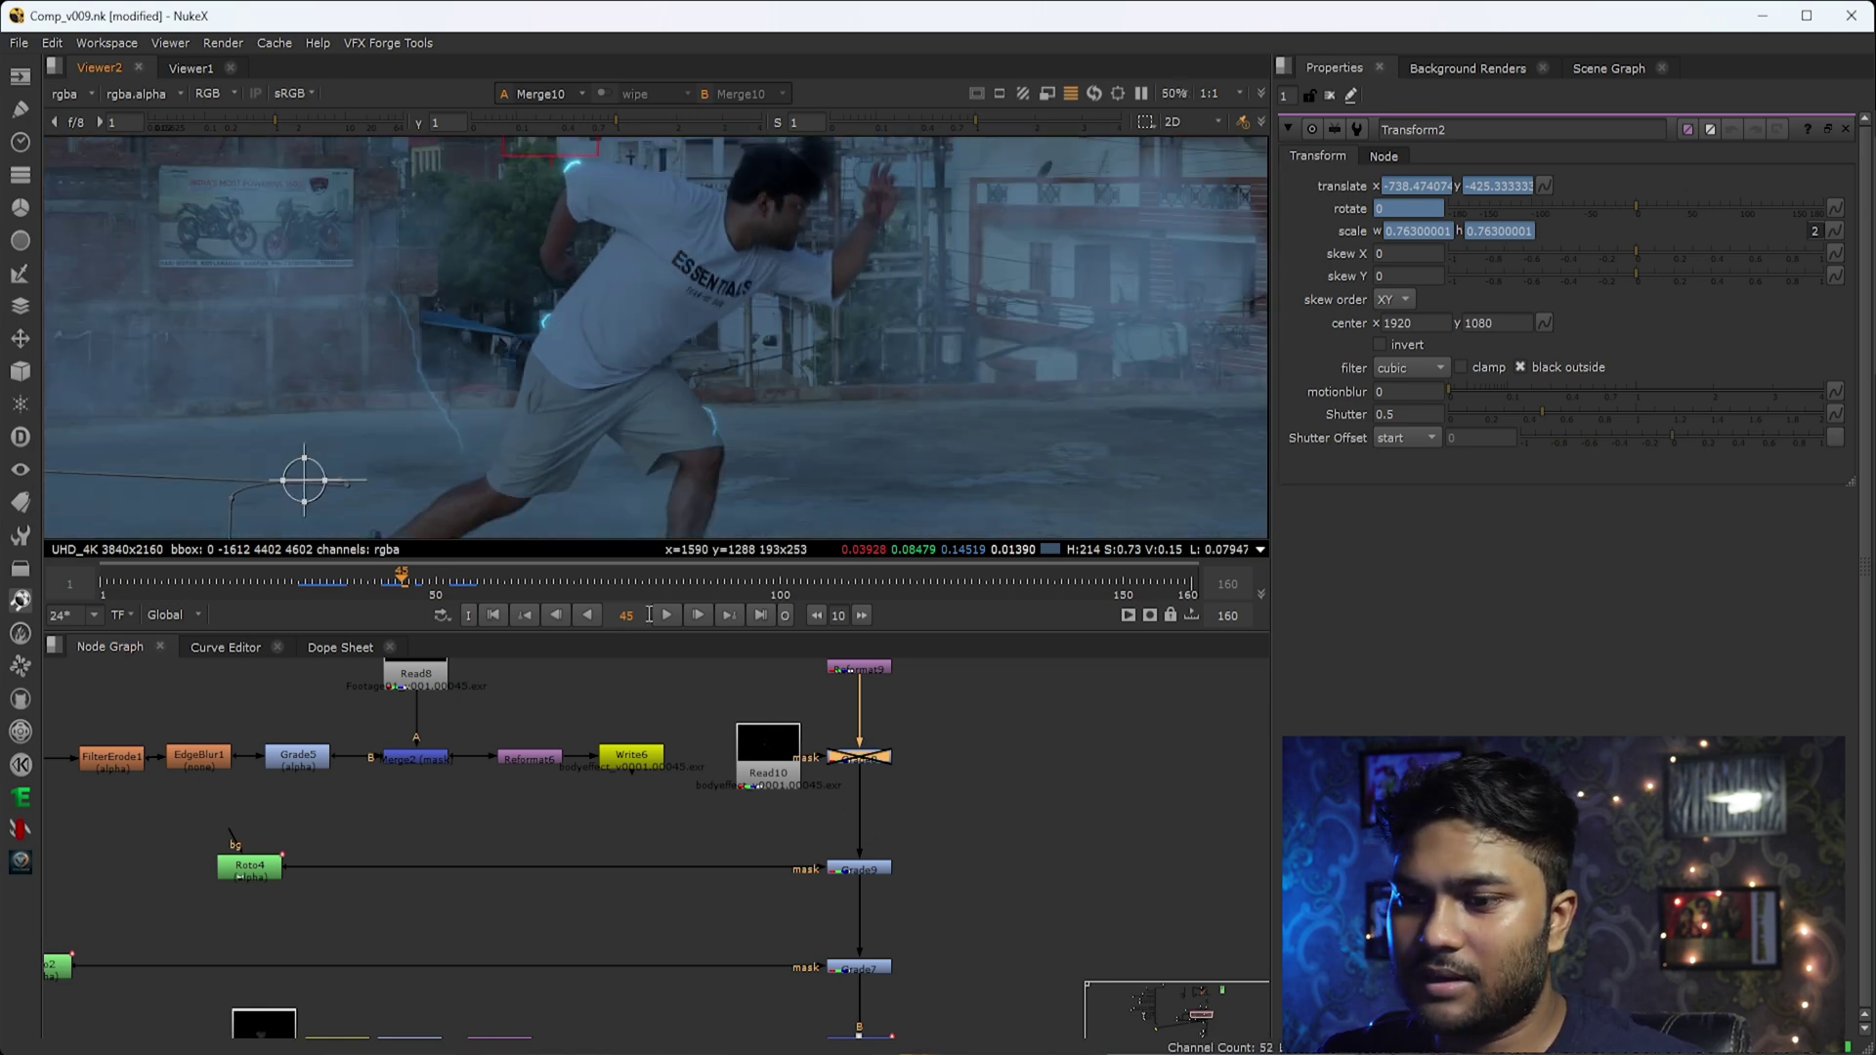
Return to the ground lightning branch and view the dot after Merge8.
middle_click_drag(280, 807, 1050, 762)
middle_click_drag(330, 1021, 708, 879)
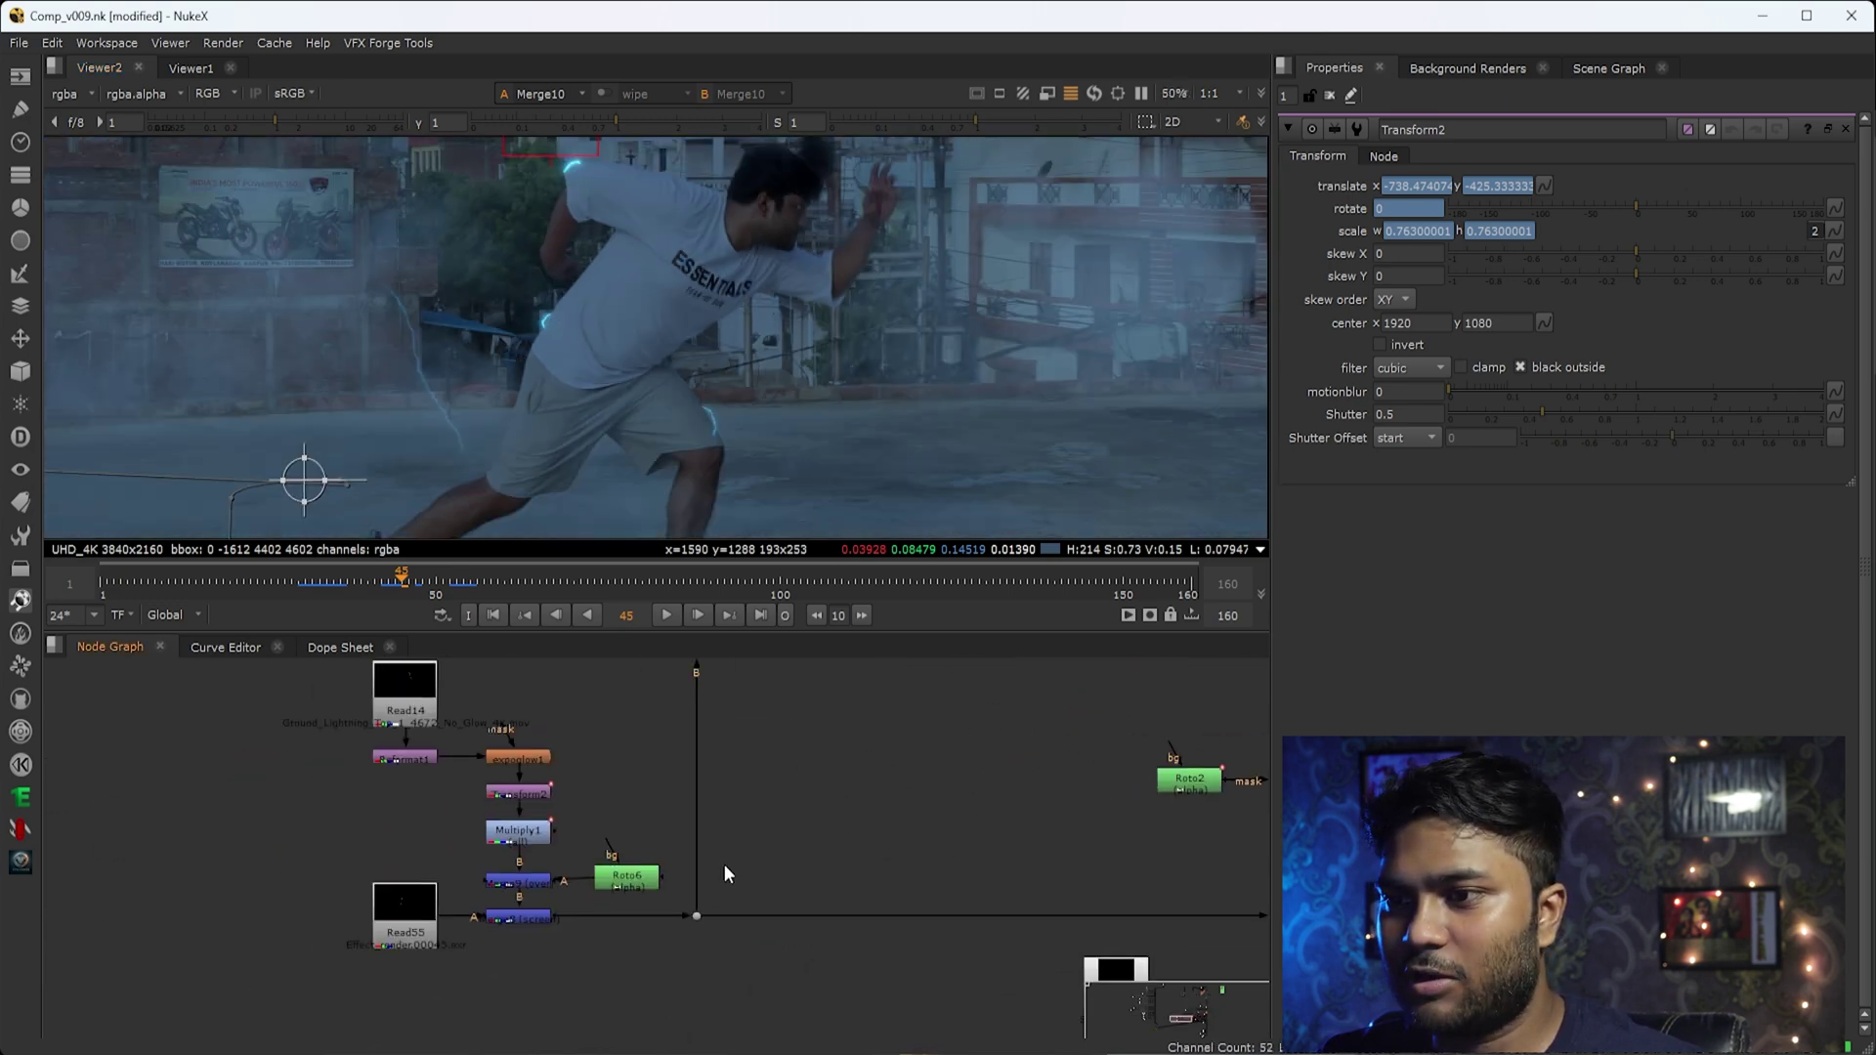
left_click(696, 916)
key("1")
Follow the lightning line back to the main chain and view the composite there.
scroll(548, 323, "up", 3)
scroll(532, 865, "down", 5)
scroll(892, 838, "up", 3)
middle_click_drag(952, 882, 793, 877)
scroll(794, 869, "up", 2)
left_click_drag(919, 841, 803, 912)
key("1")
Re-enable Grade8 and view its interactive light on the edge of the runner's shirt.
middle_click_drag(787, 777, 762, 920)
middle_click_drag(884, 981, 882, 974)
left_click_drag(858, 739, 770, 820)
left_click(767, 819)
scroll(535, 337, "up", 5)
left_click_drag(894, 721, 760, 793)
key("1")
key("d")
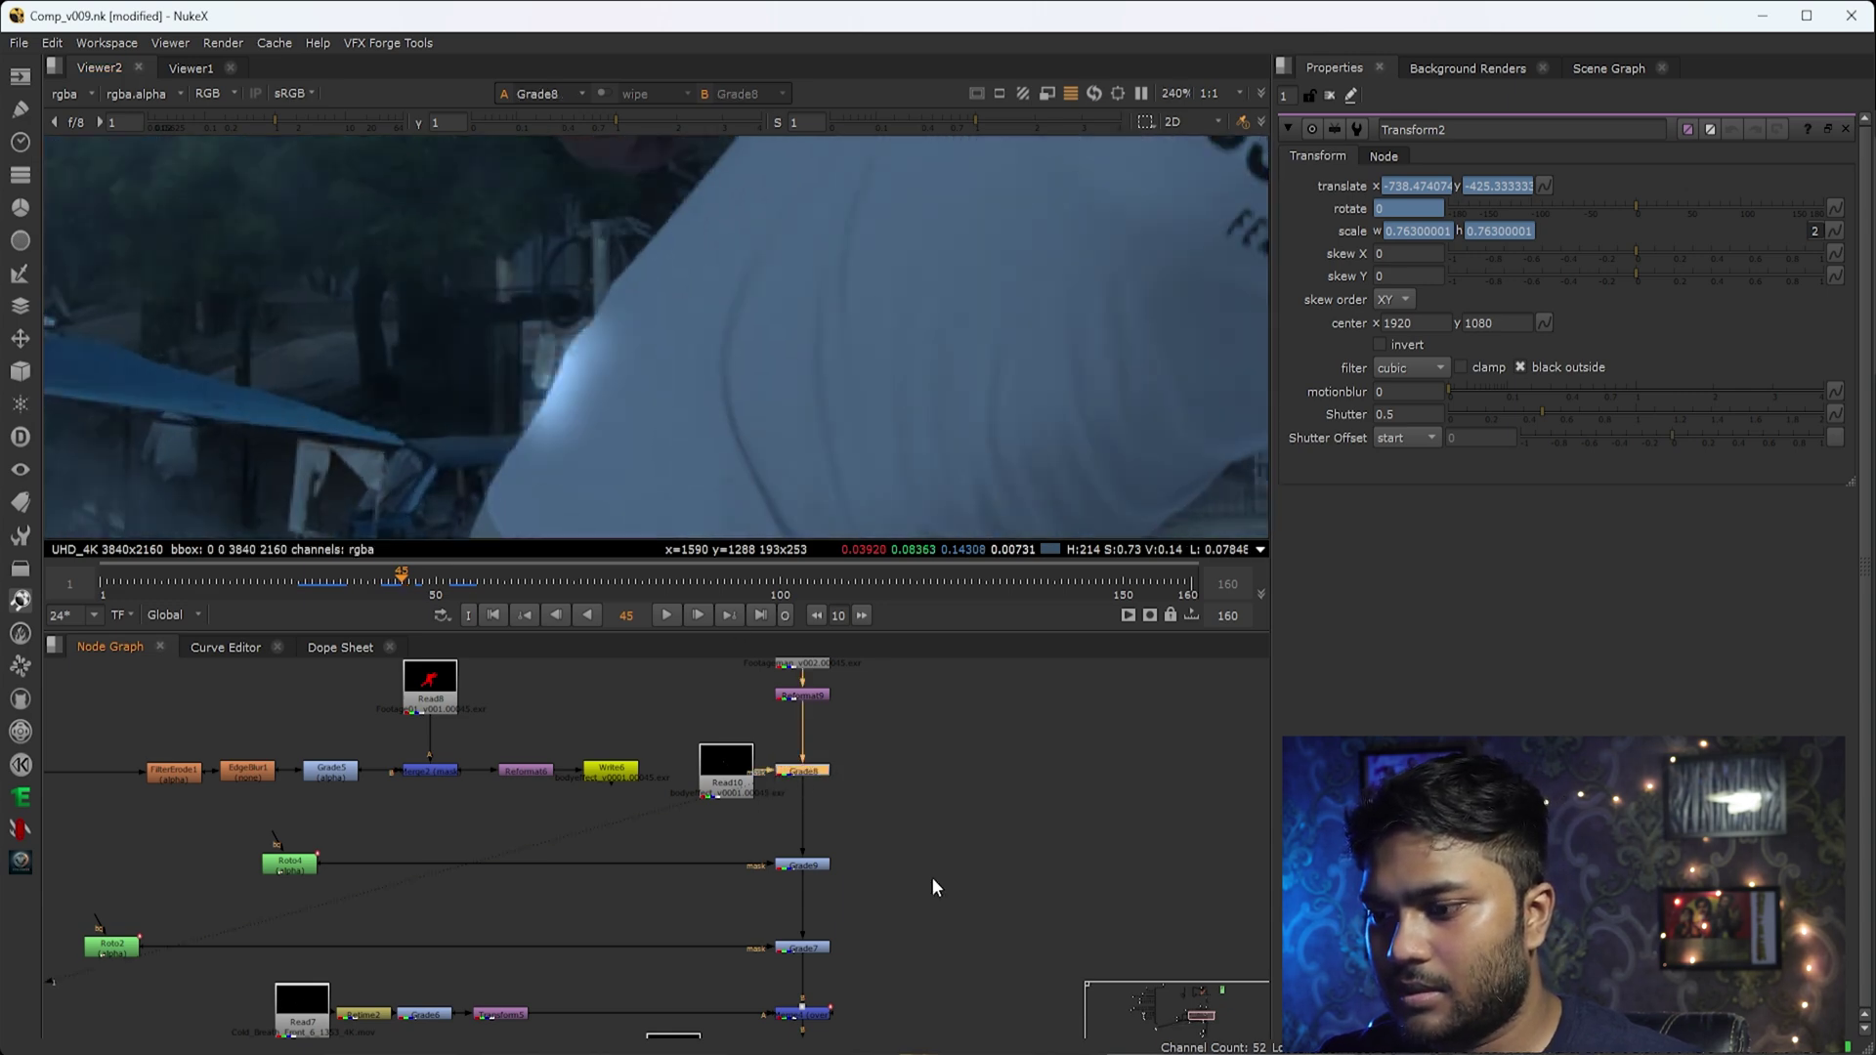
View Merge5 and check the arcs with their interactive light across the runner.
middle_click_drag(952, 1016, 957, 684)
left_click_drag(867, 749, 765, 835)
key("1")
left_click(763, 833)
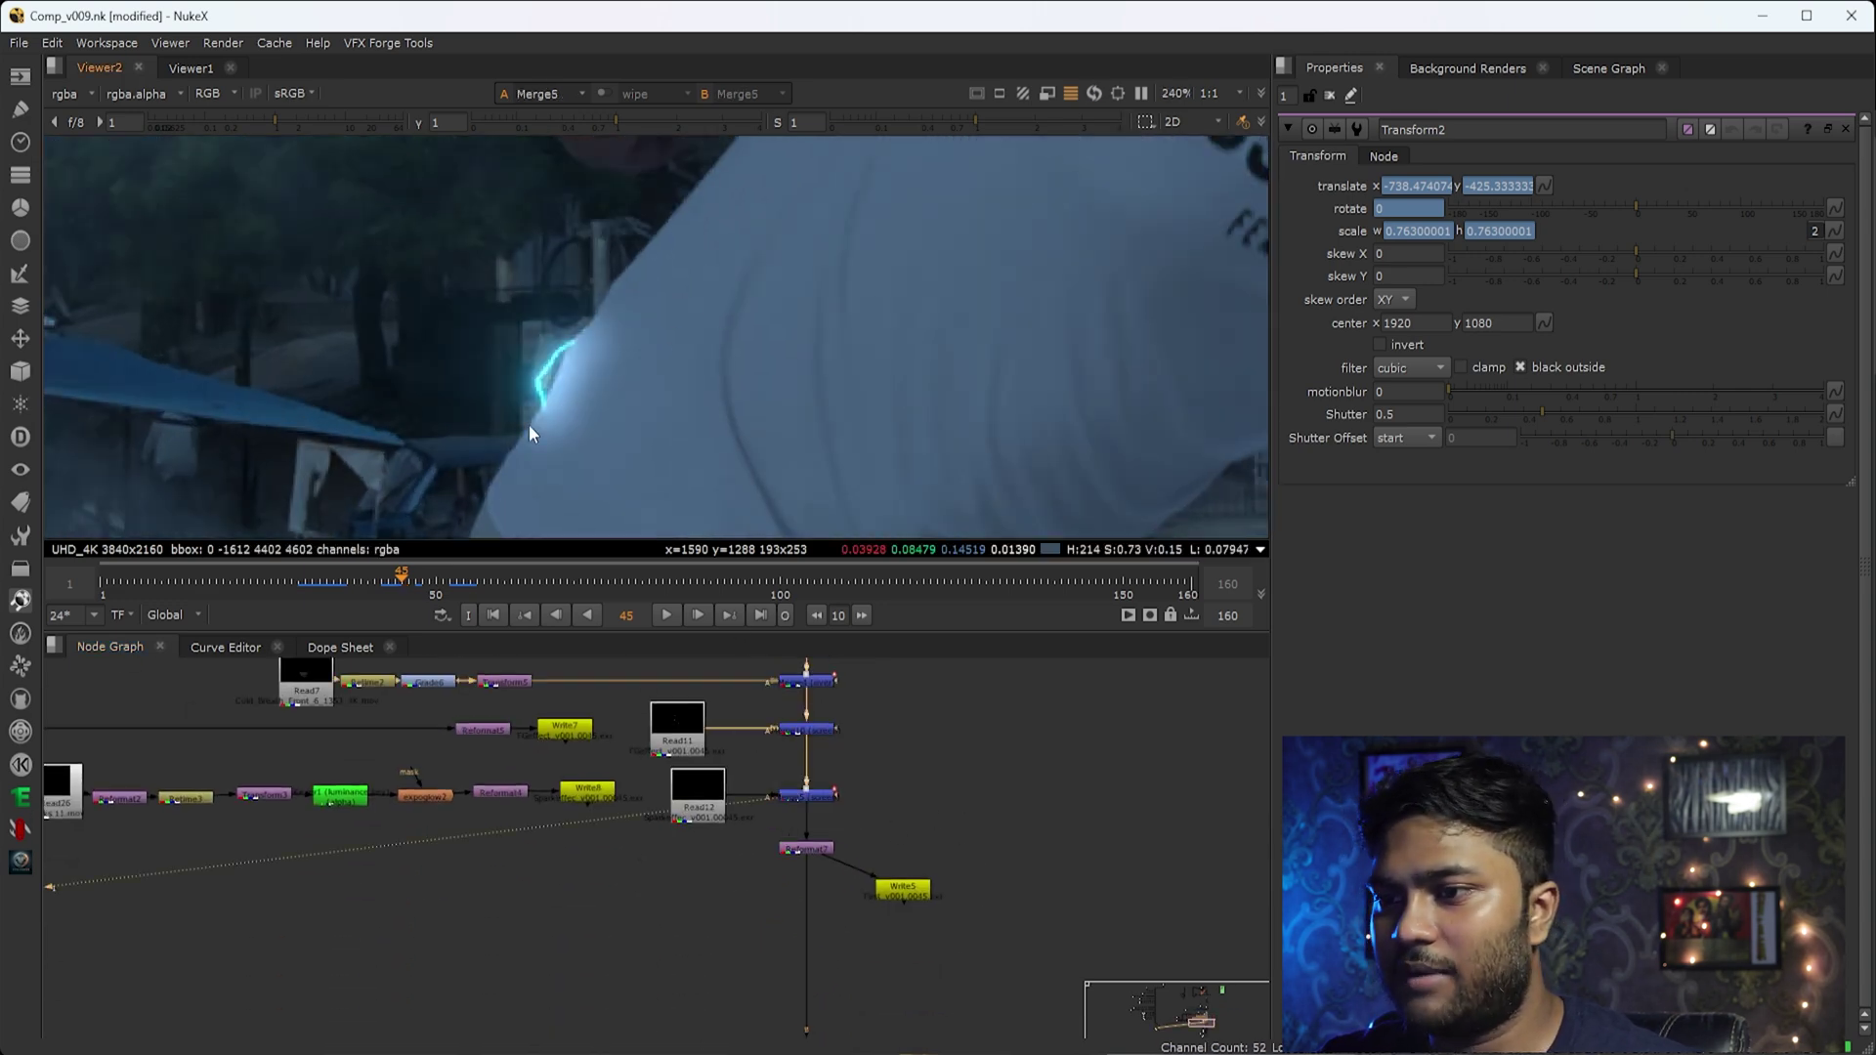
scroll(533, 420, "down", 7)
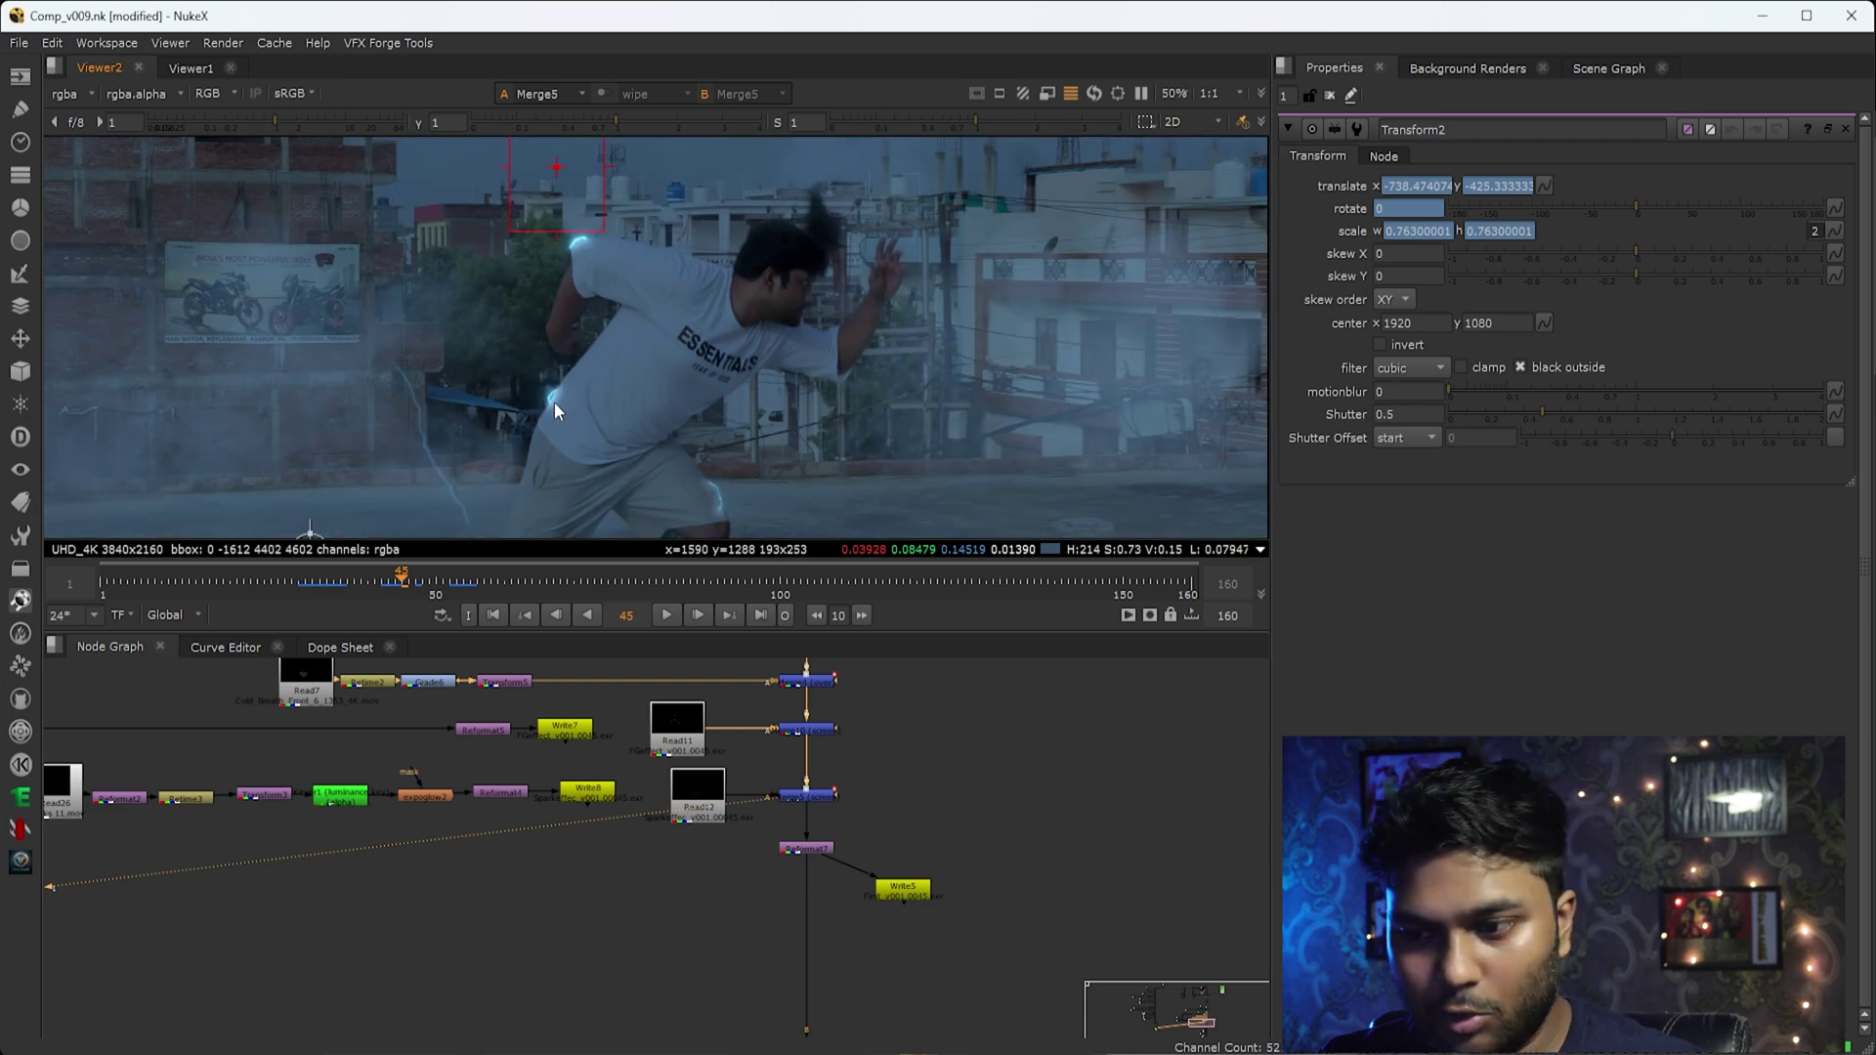
View the alpha channel of the combined lightning at Dot3 over the full frame.
scroll(548, 905, "down", 6)
middle_click_drag(396, 906, 754, 952)
scroll(639, 905, "up", 6)
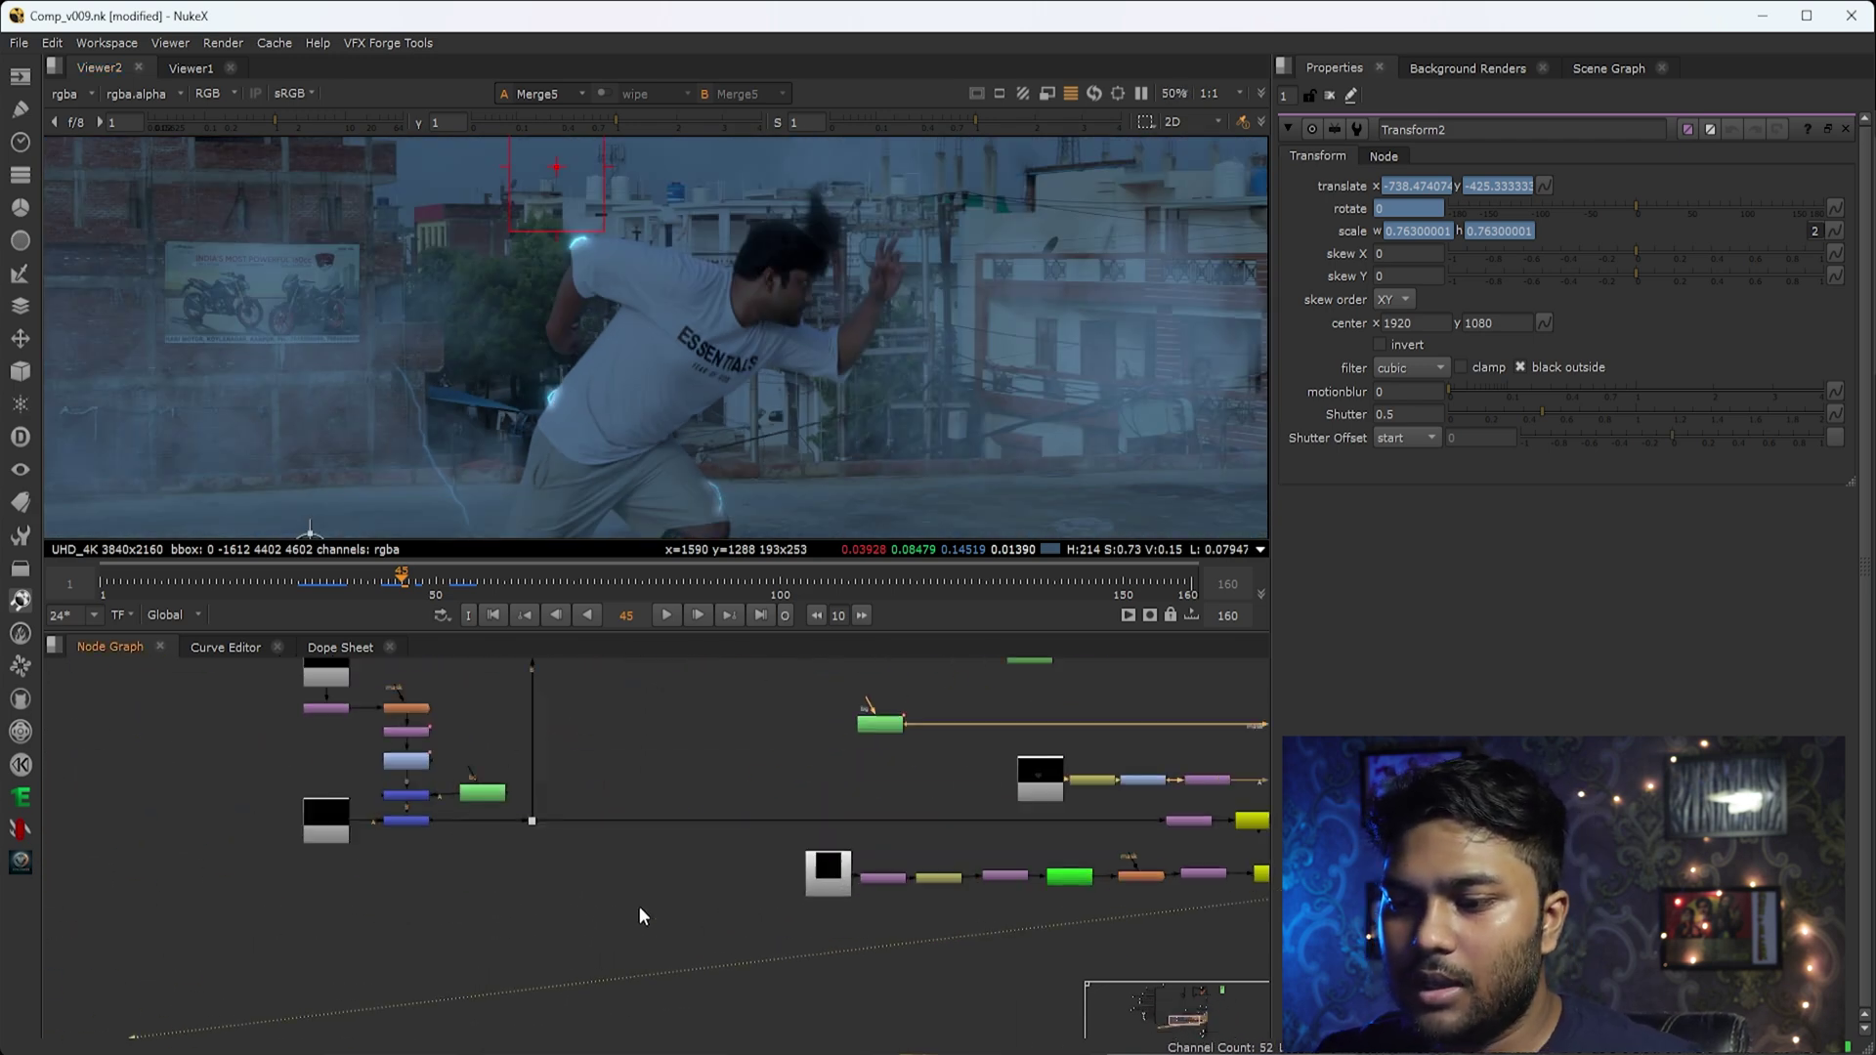
left_click(501, 800)
key("1")
scroll(668, 400, "down", 6)
middle_click_drag(668, 401, 649, 373)
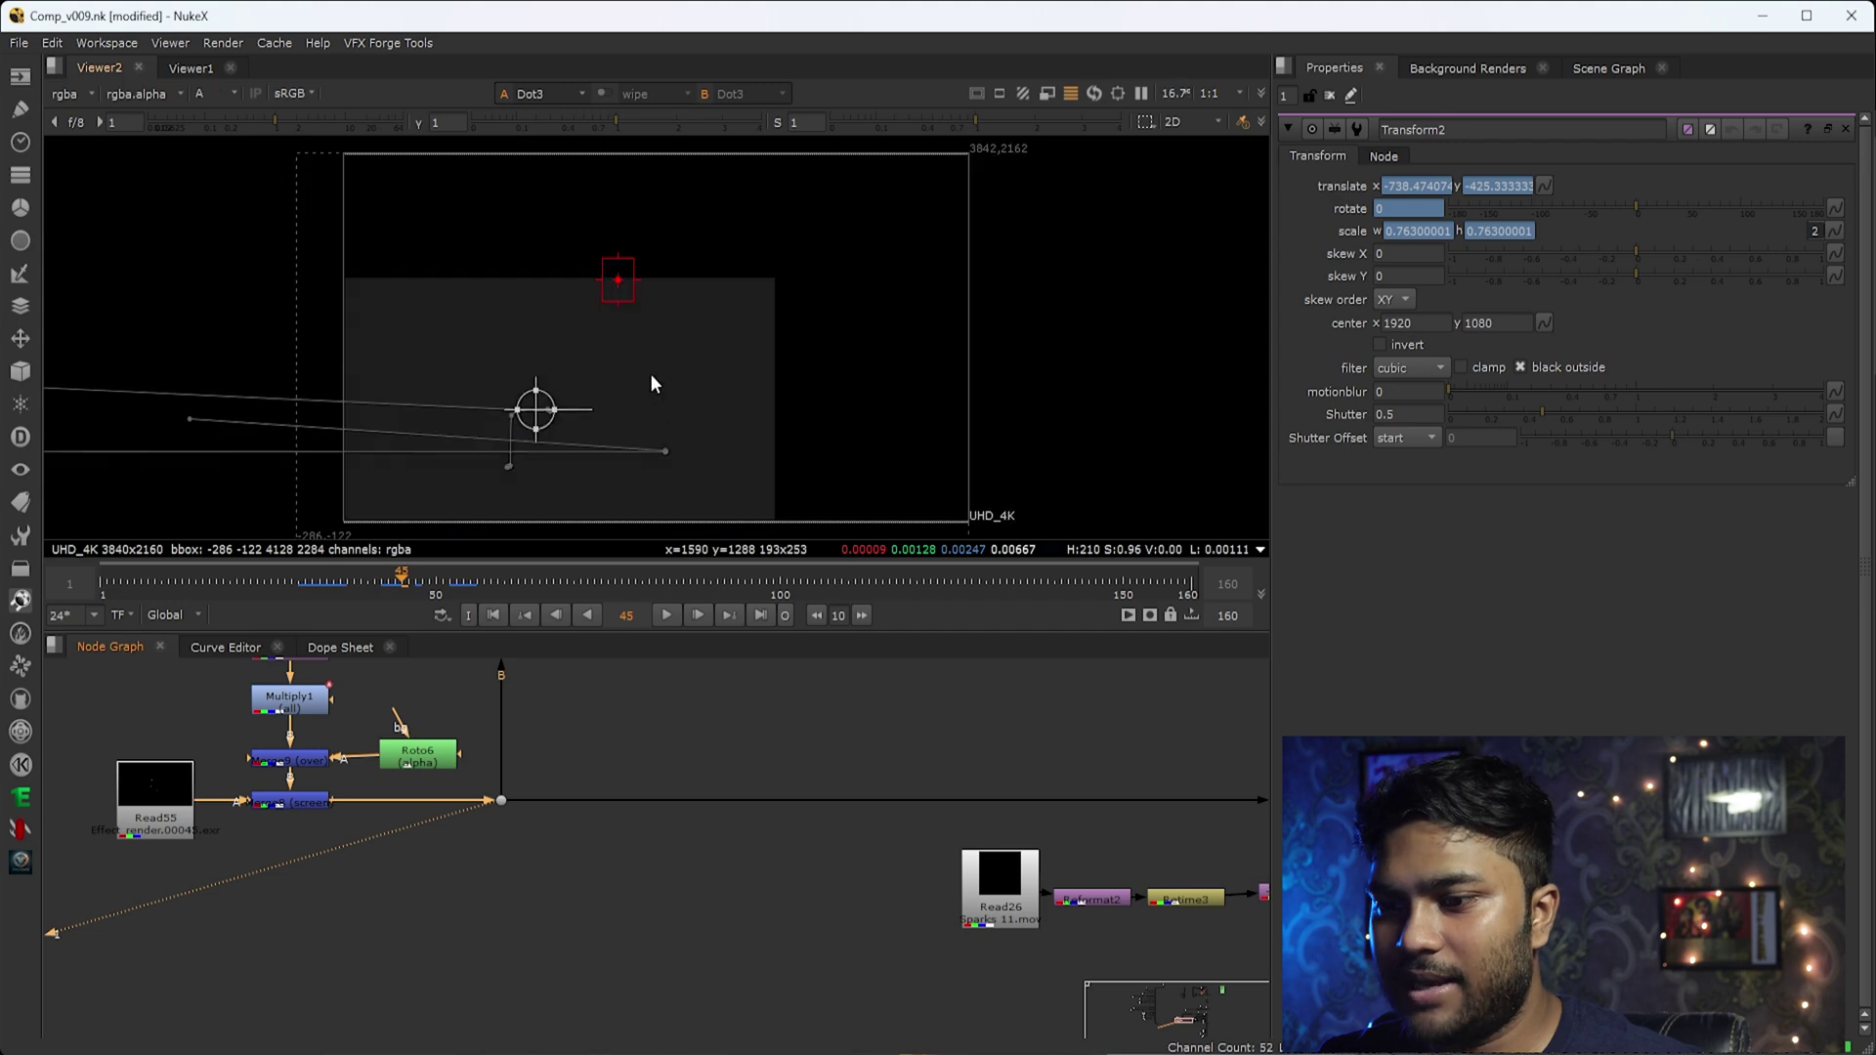
View Shuffle2 and compare its alpha channel with its colour around the arc.
scroll(649, 373, "up", 5)
left_click_drag(549, 757, 477, 841)
scroll(583, 813, "up", 1)
mouse_move(561, 674)
middle_mouse_down()
mouse_move(583, 813)
mouse_move(568, 989)
middle_mouse_up()
left_click_drag(581, 687, 488, 786)
key("1")
key("a")
key("a")
key("a")
scroll(576, 327, "up", 5)
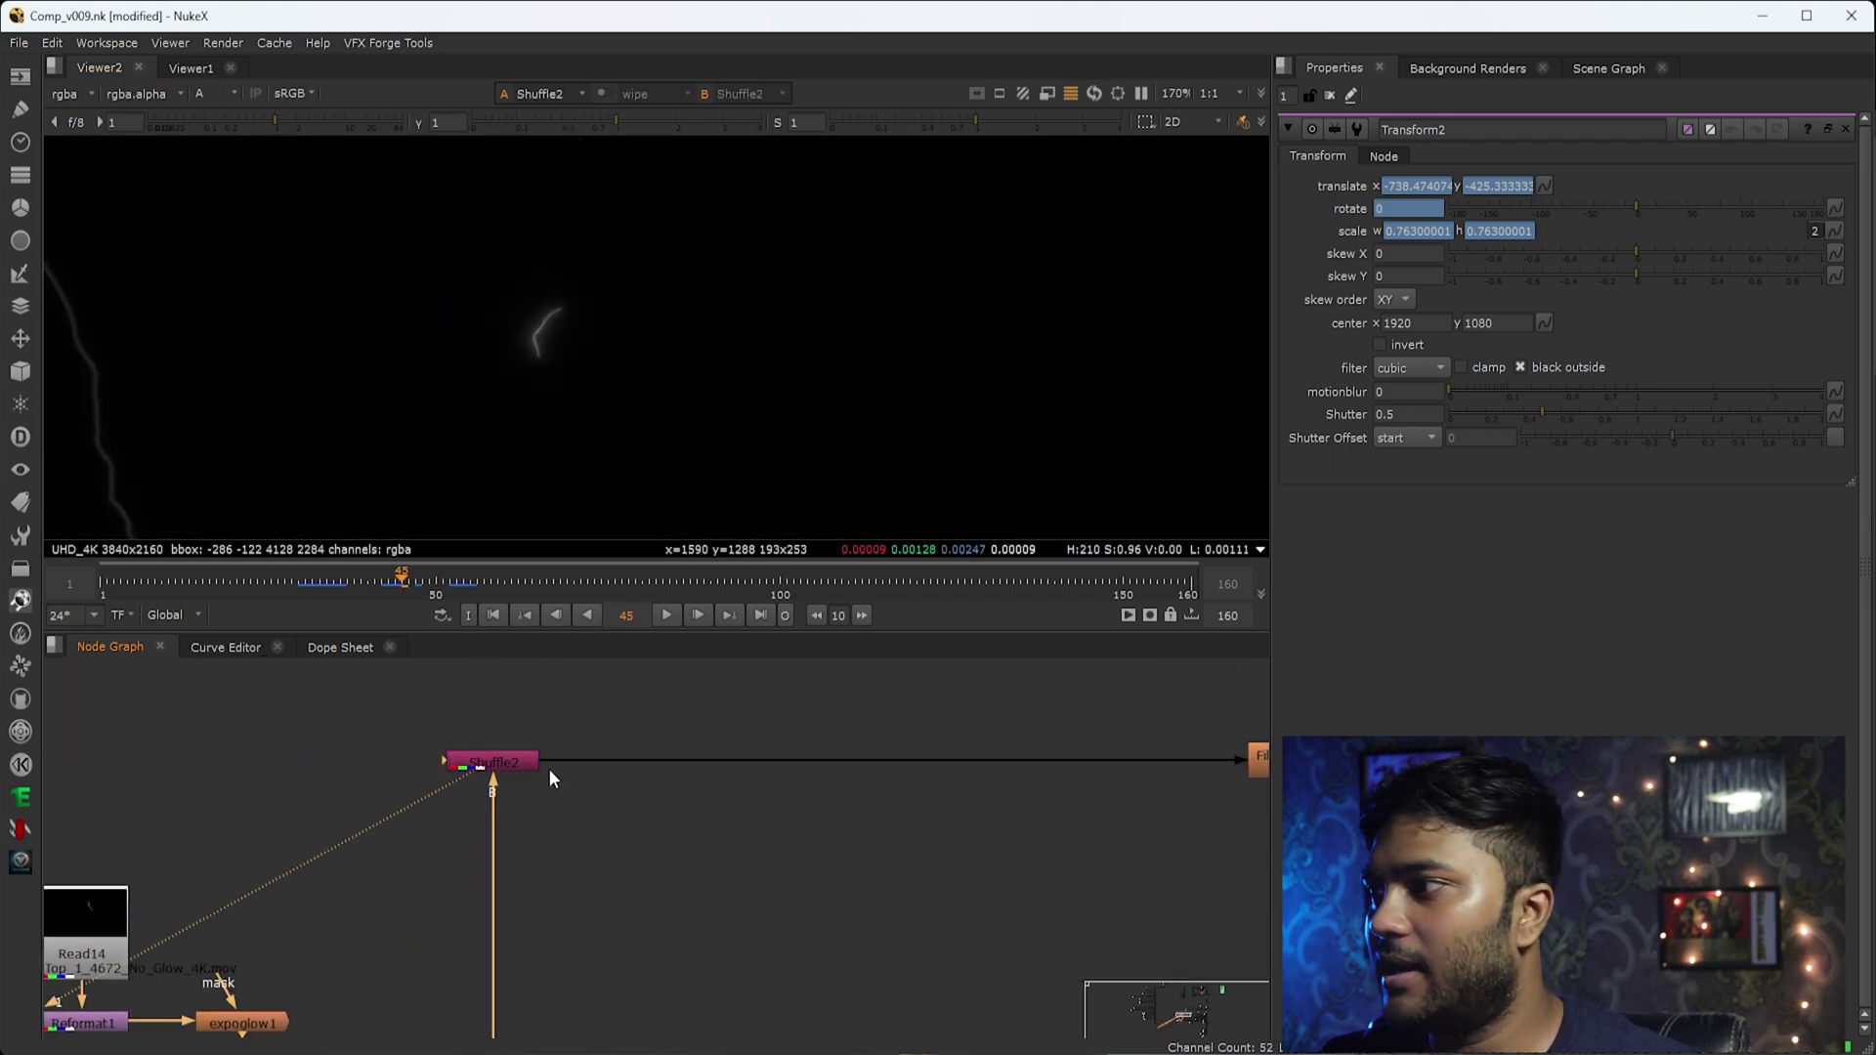
Open Shuffle2's settings, check its red-to-alpha routing against the alpha view, and follow its output toward FilterErode1.
double_click(510, 763)
key("a")
scroll(547, 342, "up", 3)
key("a")
key("a")
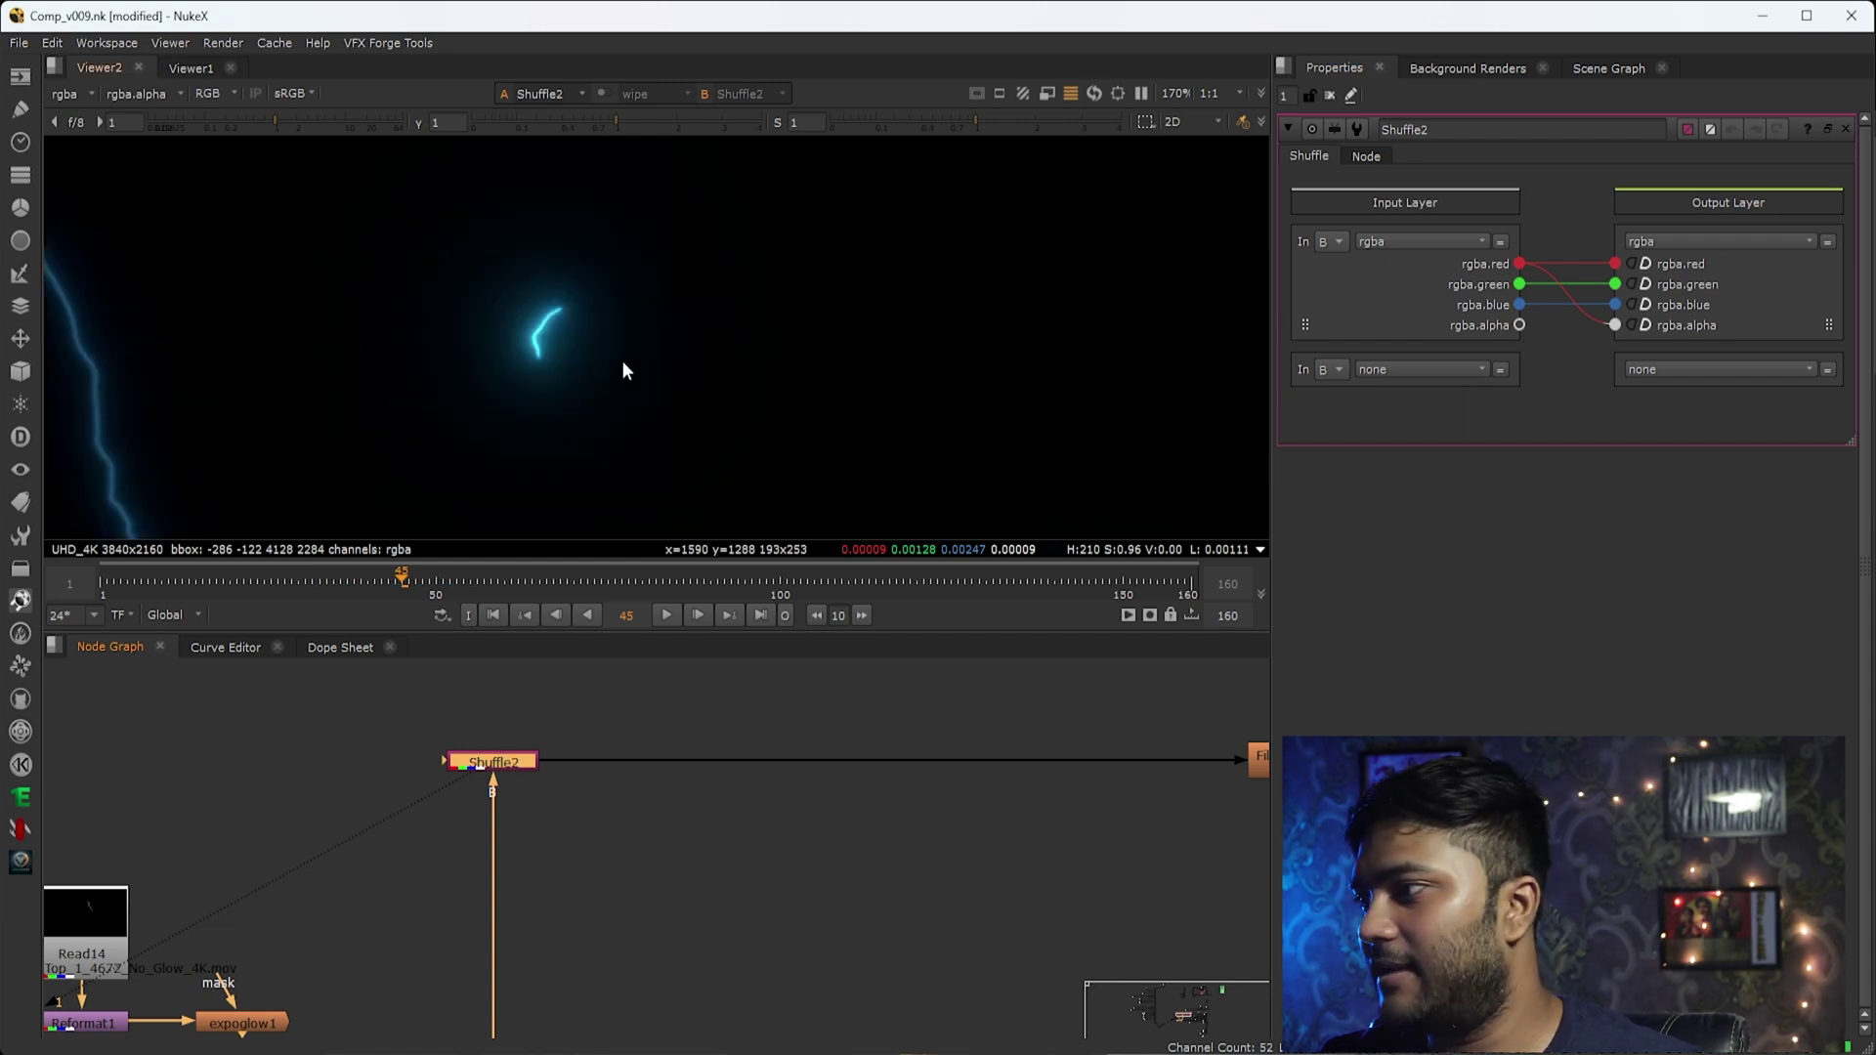
key("a")
key("a")
middle_click_drag(875, 756, 473, 879)
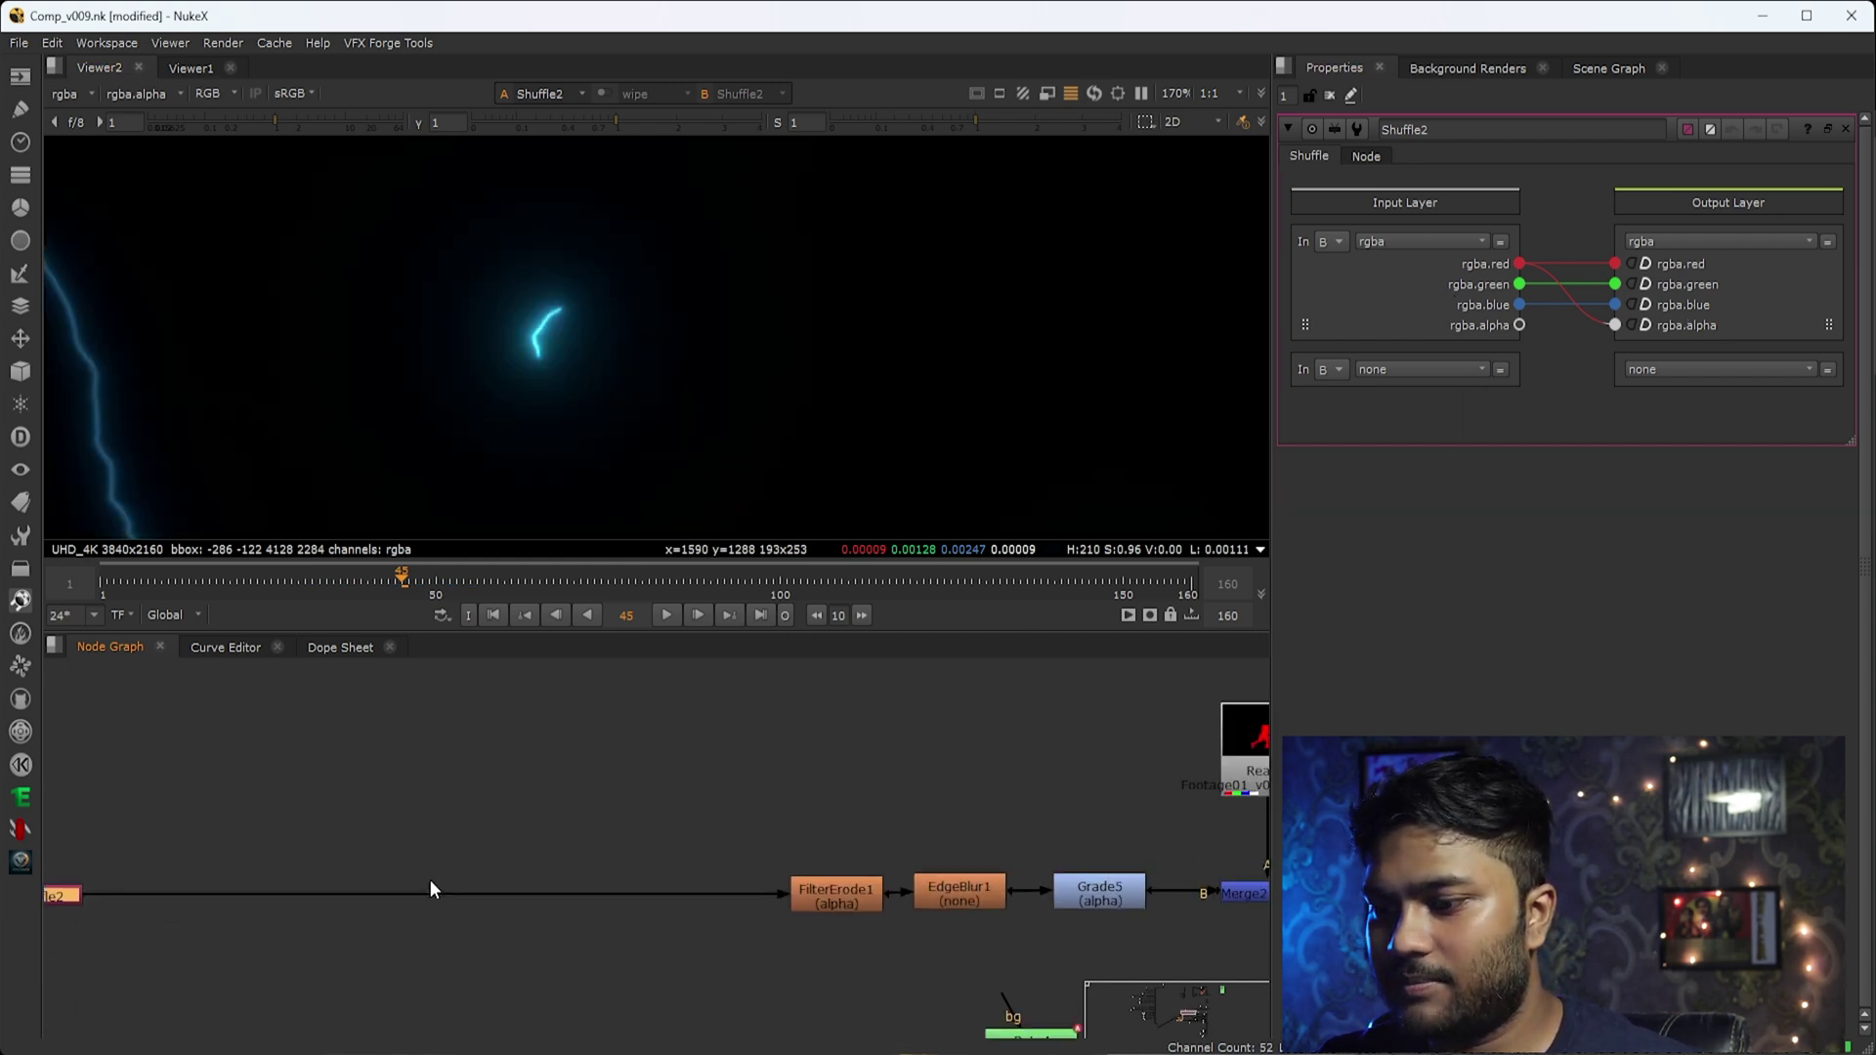
View FilterErode1 and EdgeBlur1 in turn and examine EdgeBlur1's alpha close up around the small arc.
middle_click_drag(799, 885, 533, 836)
left_click_drag(456, 724, 686, 909)
key("1")
left_click_drag(720, 746, 799, 843)
key("1")
key("a")
scroll(485, 366, "up", 5)
left_click_drag(529, 238, 856, 363)
left_click_drag(374, 269, 487, 350)
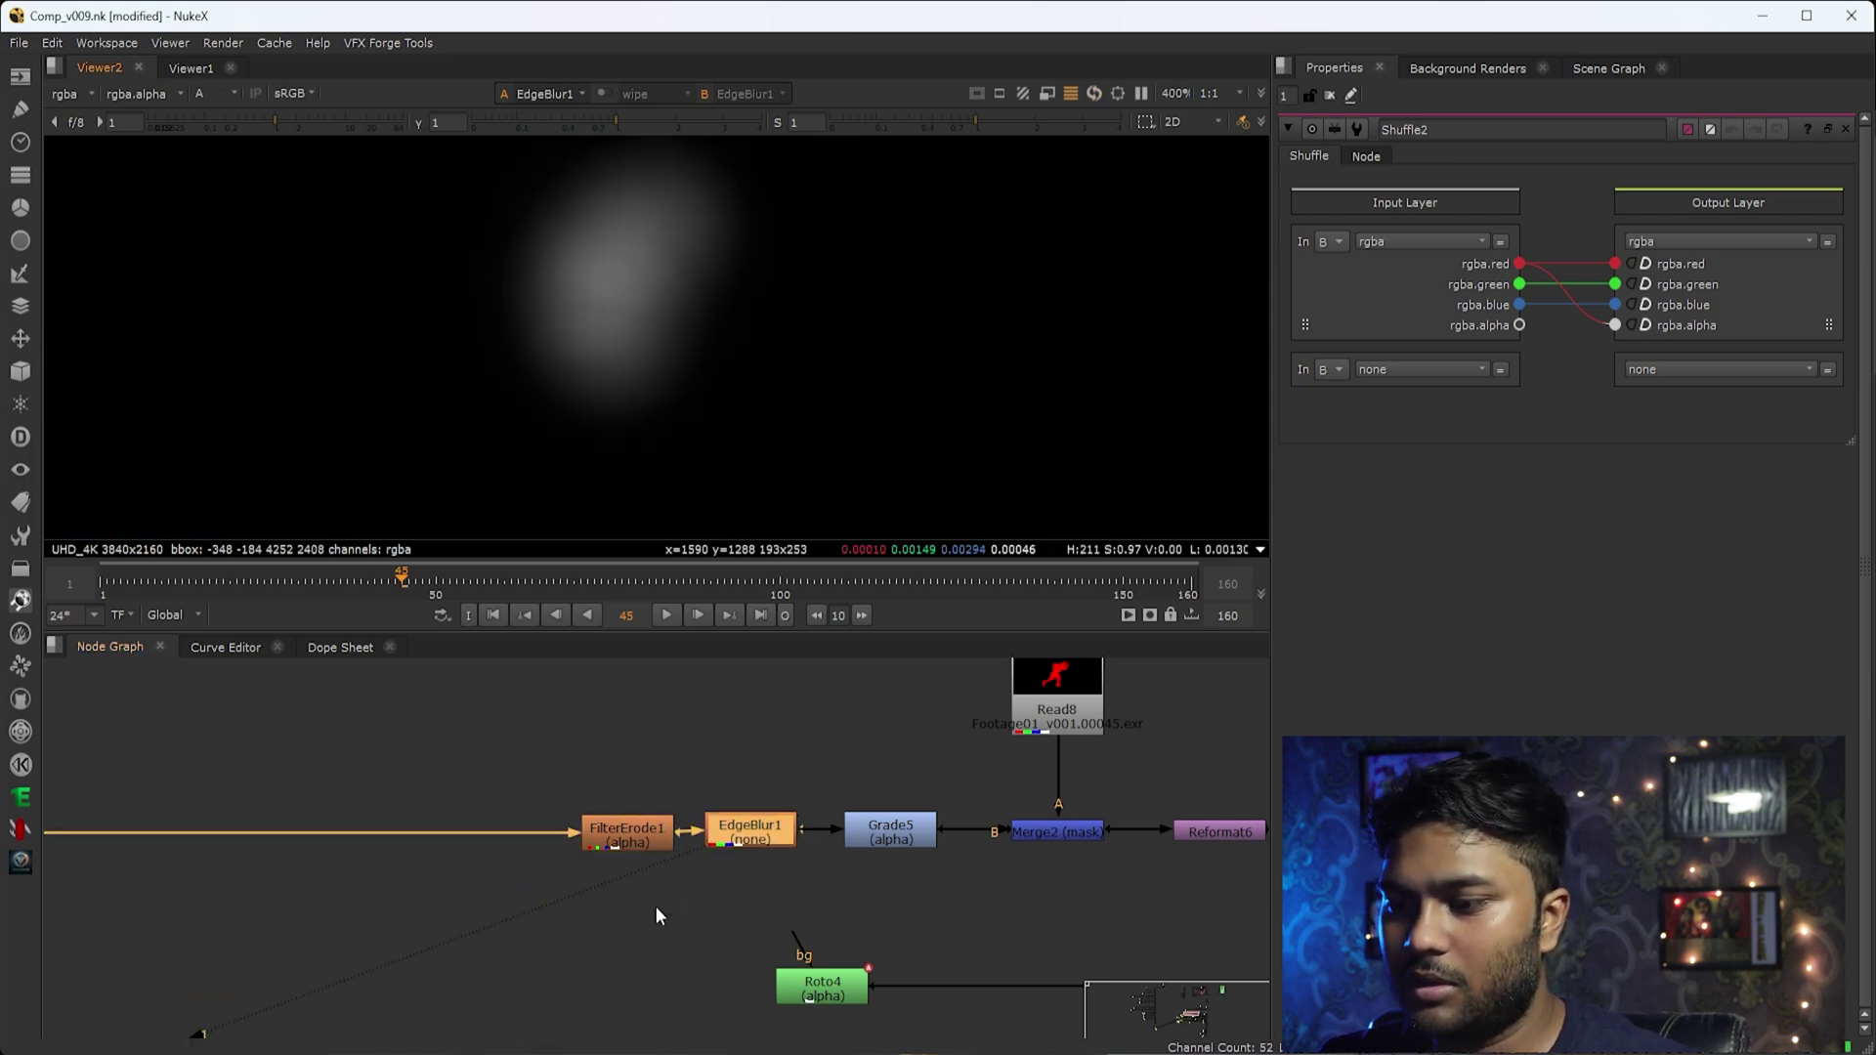
View FilterErode1, switching between its colour and alpha, and return the view to the Shuffle2 node.
key("ctrl+d")
key("ctrl+z")
left_click_drag(684, 751, 587, 844)
key("1")
key("a")
key("a")
middle_click_drag(238, 787, 810, 810)
scroll(810, 810, "down", 4)
scroll(624, 858, "up", 3)
left_click_drag(652, 767, 490, 860)
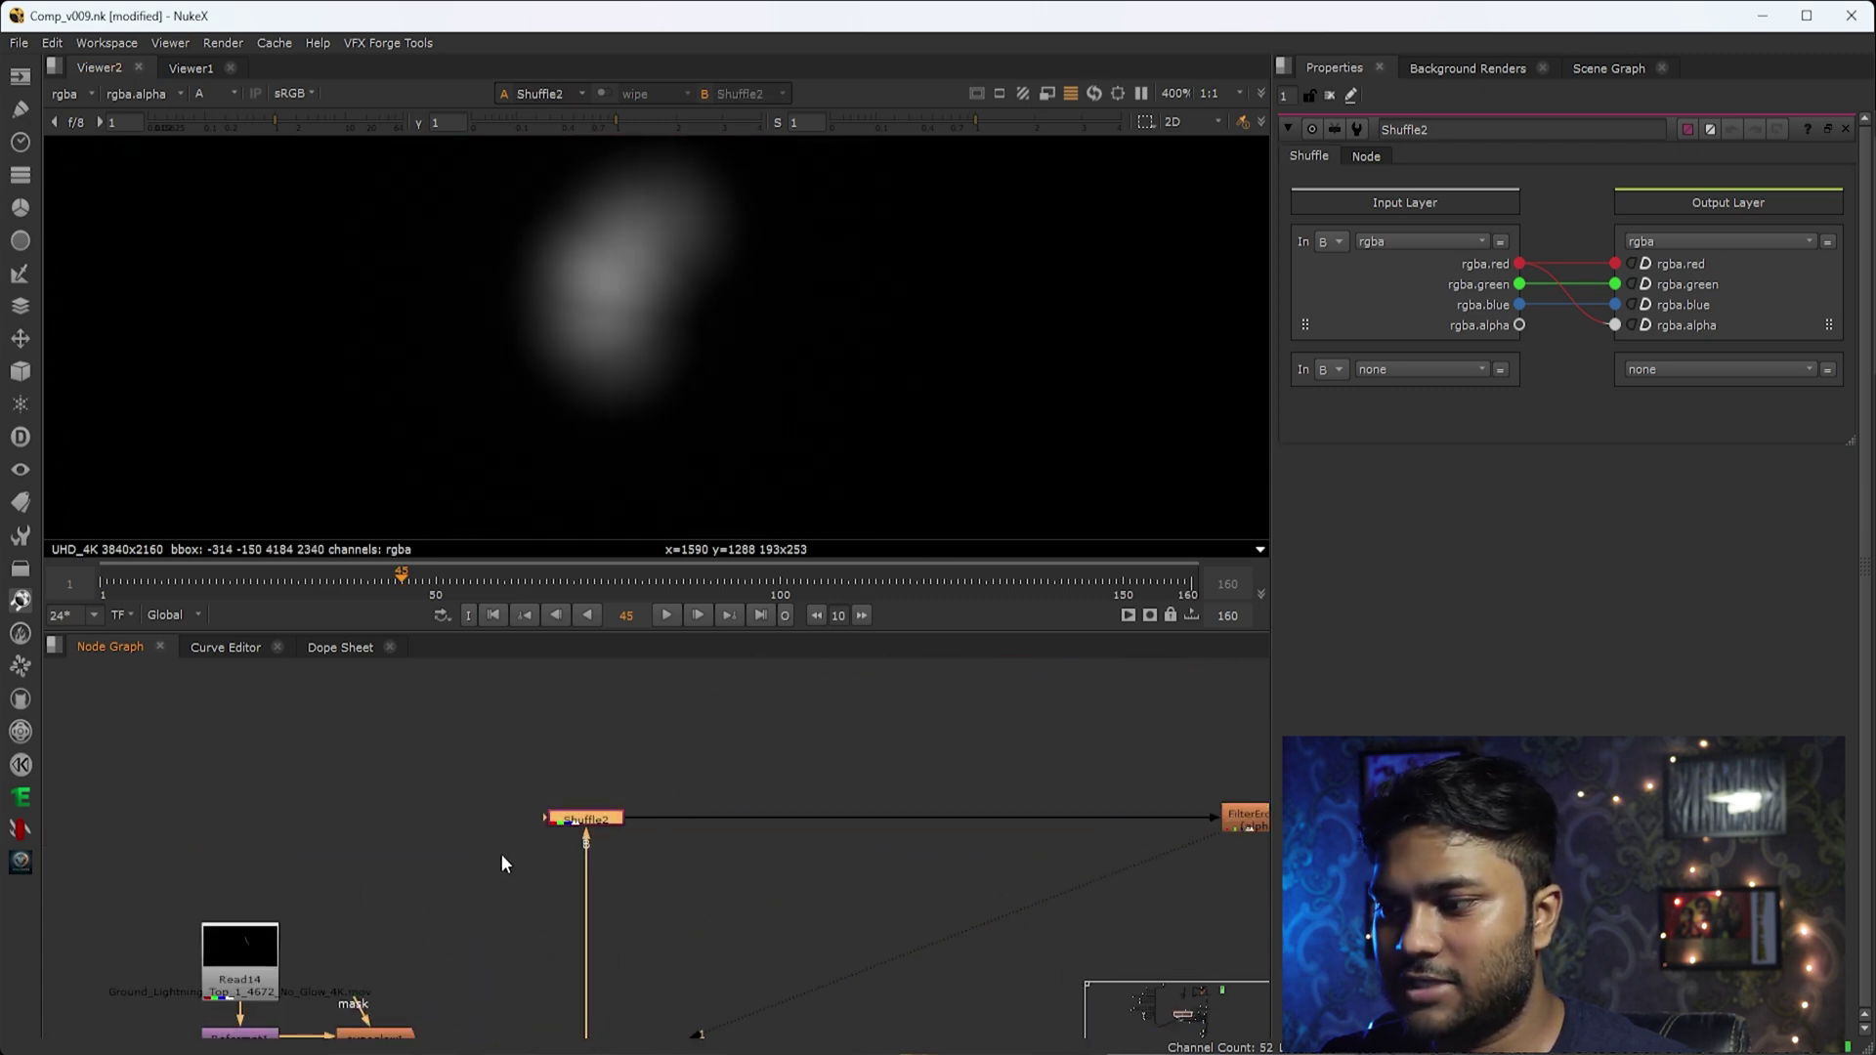
key("1")
Compare the alpha shape at FilterErode1 with the blurred alpha at EdgeBlur1.
middle_click_drag(944, 777, 407, 820)
left_click_drag(622, 795, 804, 940)
key("1")
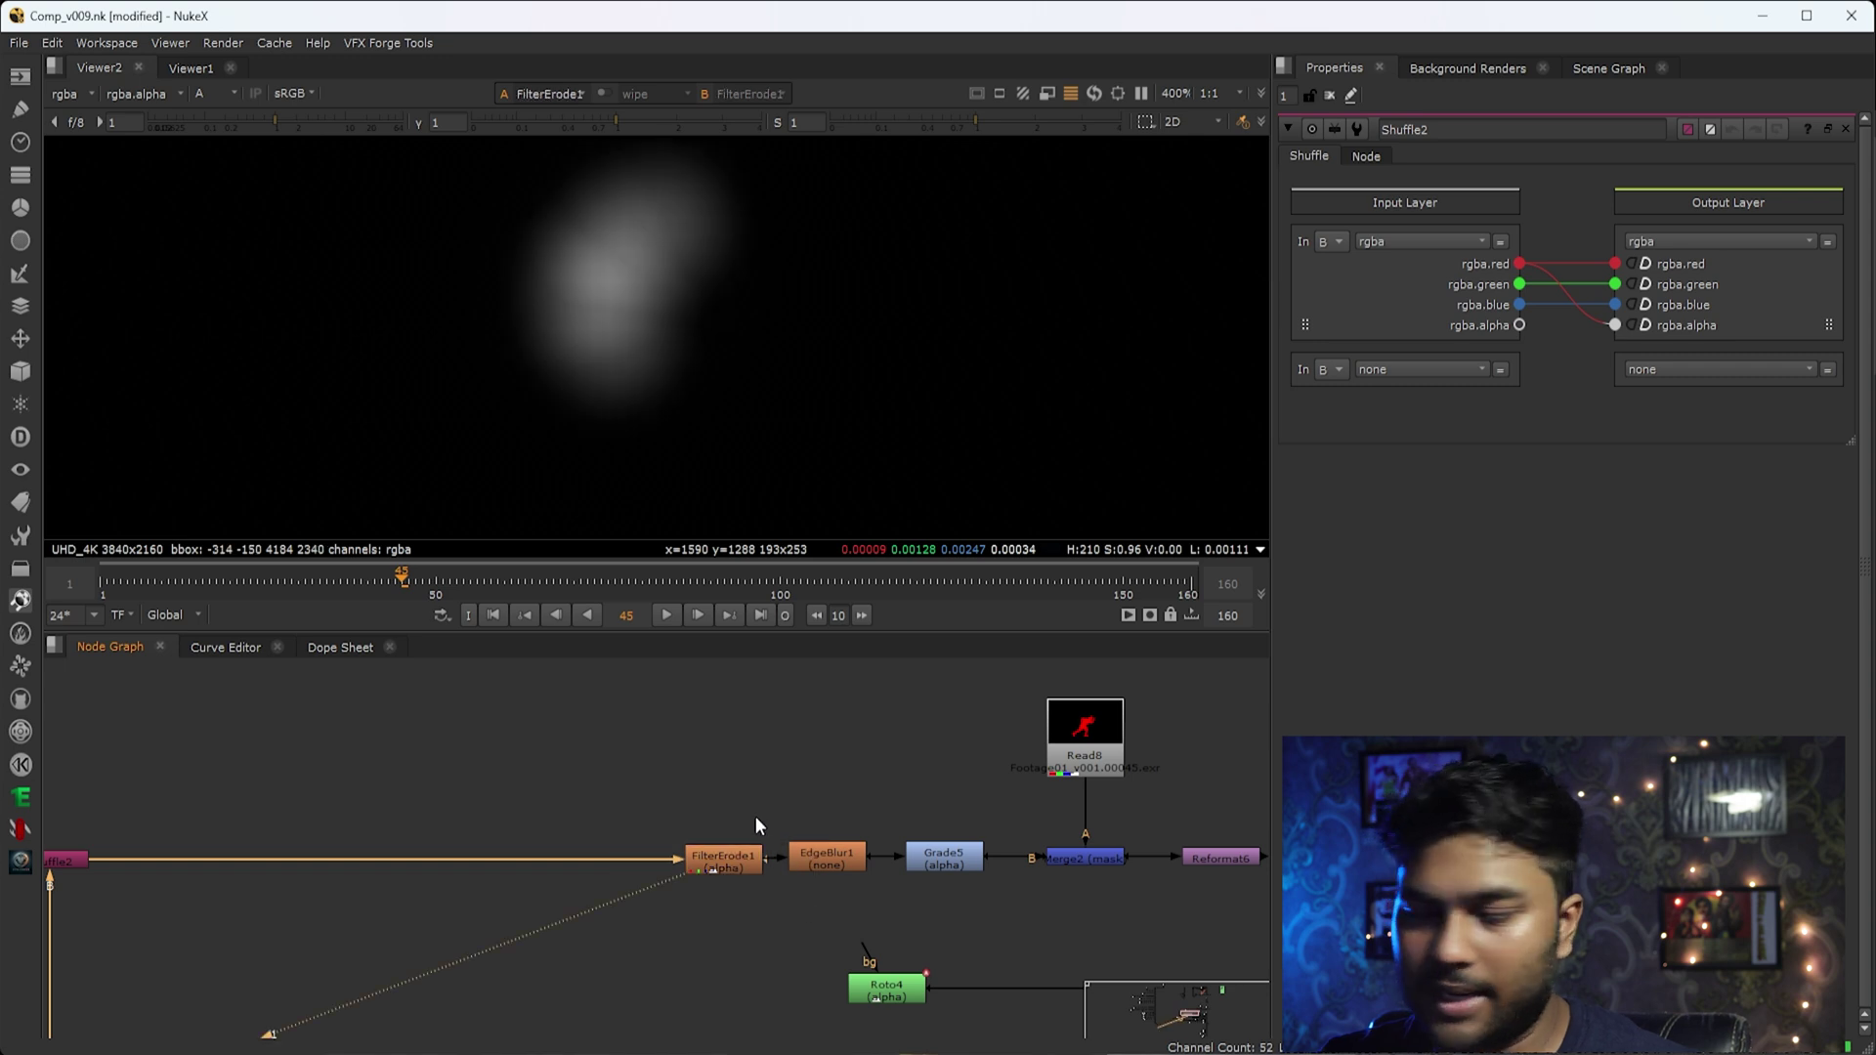
left_click_drag(764, 760, 913, 895)
key("1")
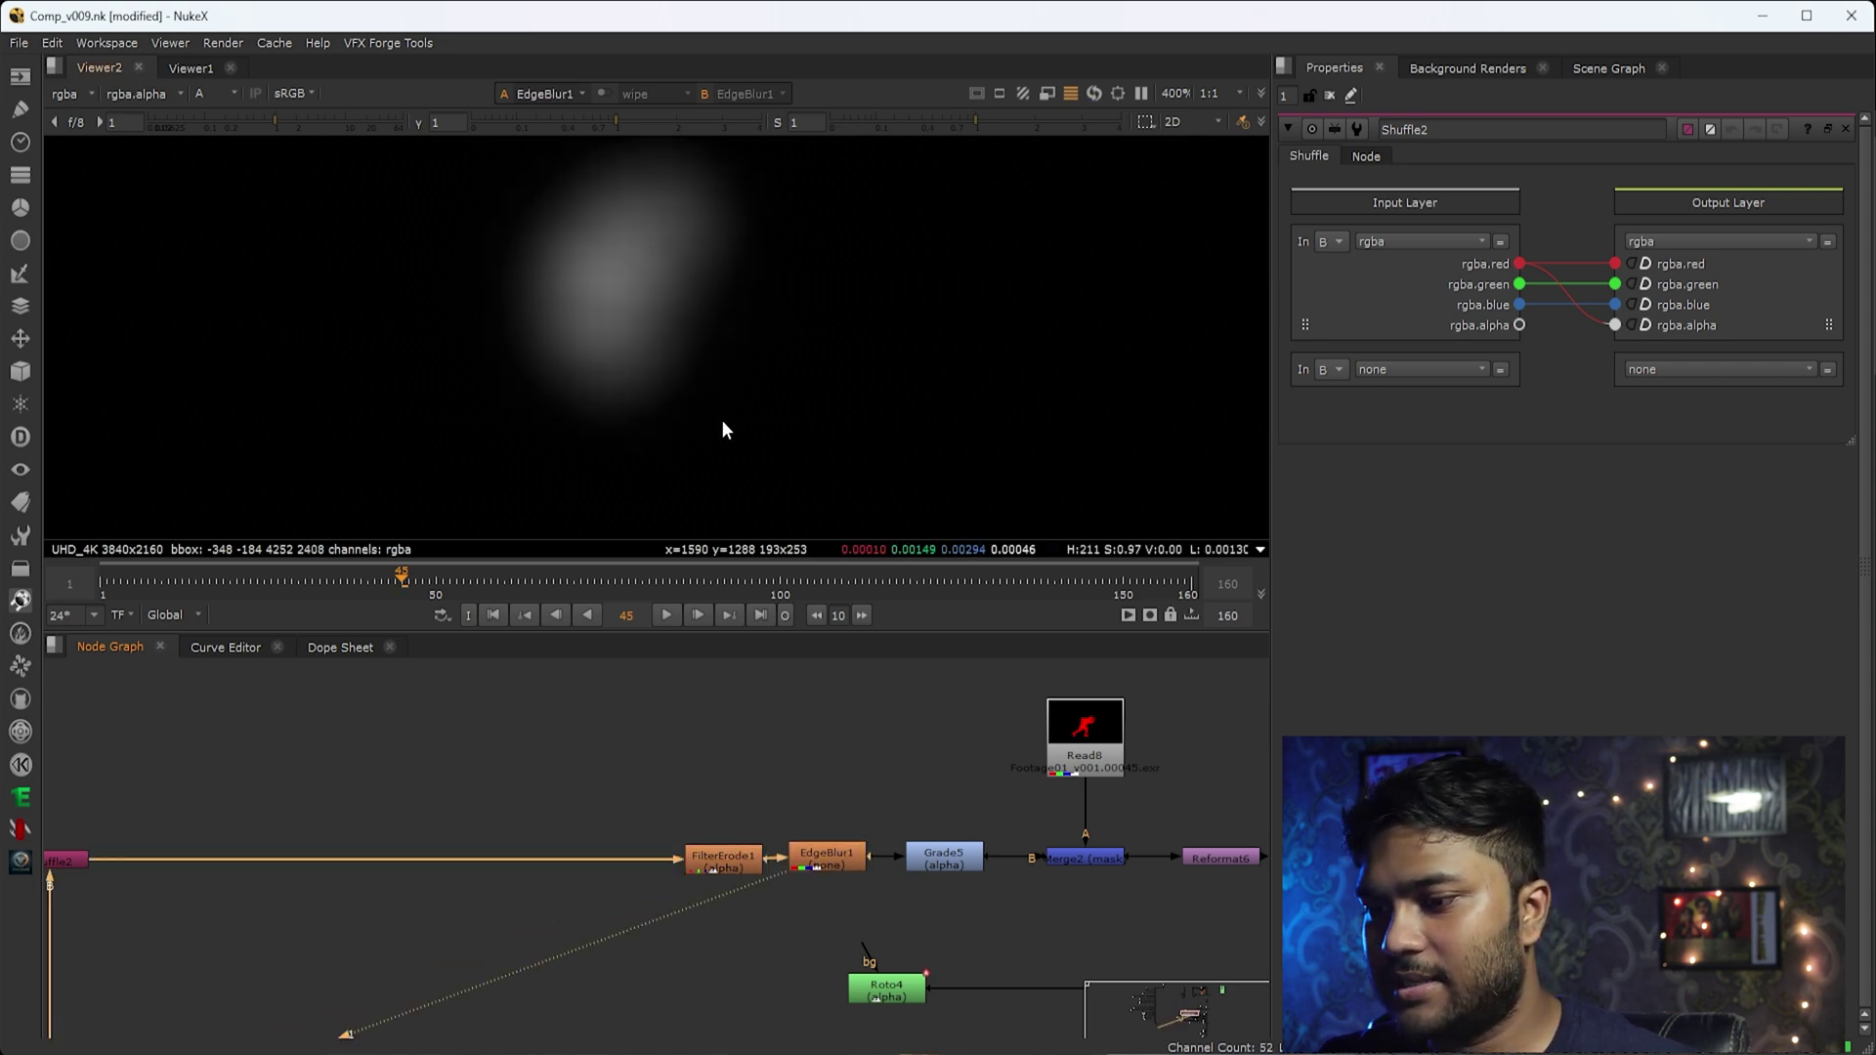
View Grade5, open its alpha grading settings, and compare its alpha with its colour around the arc.
middle_click_drag(910, 830, 618, 794)
left_click_drag(619, 793, 689, 844)
key("1")
key("a")
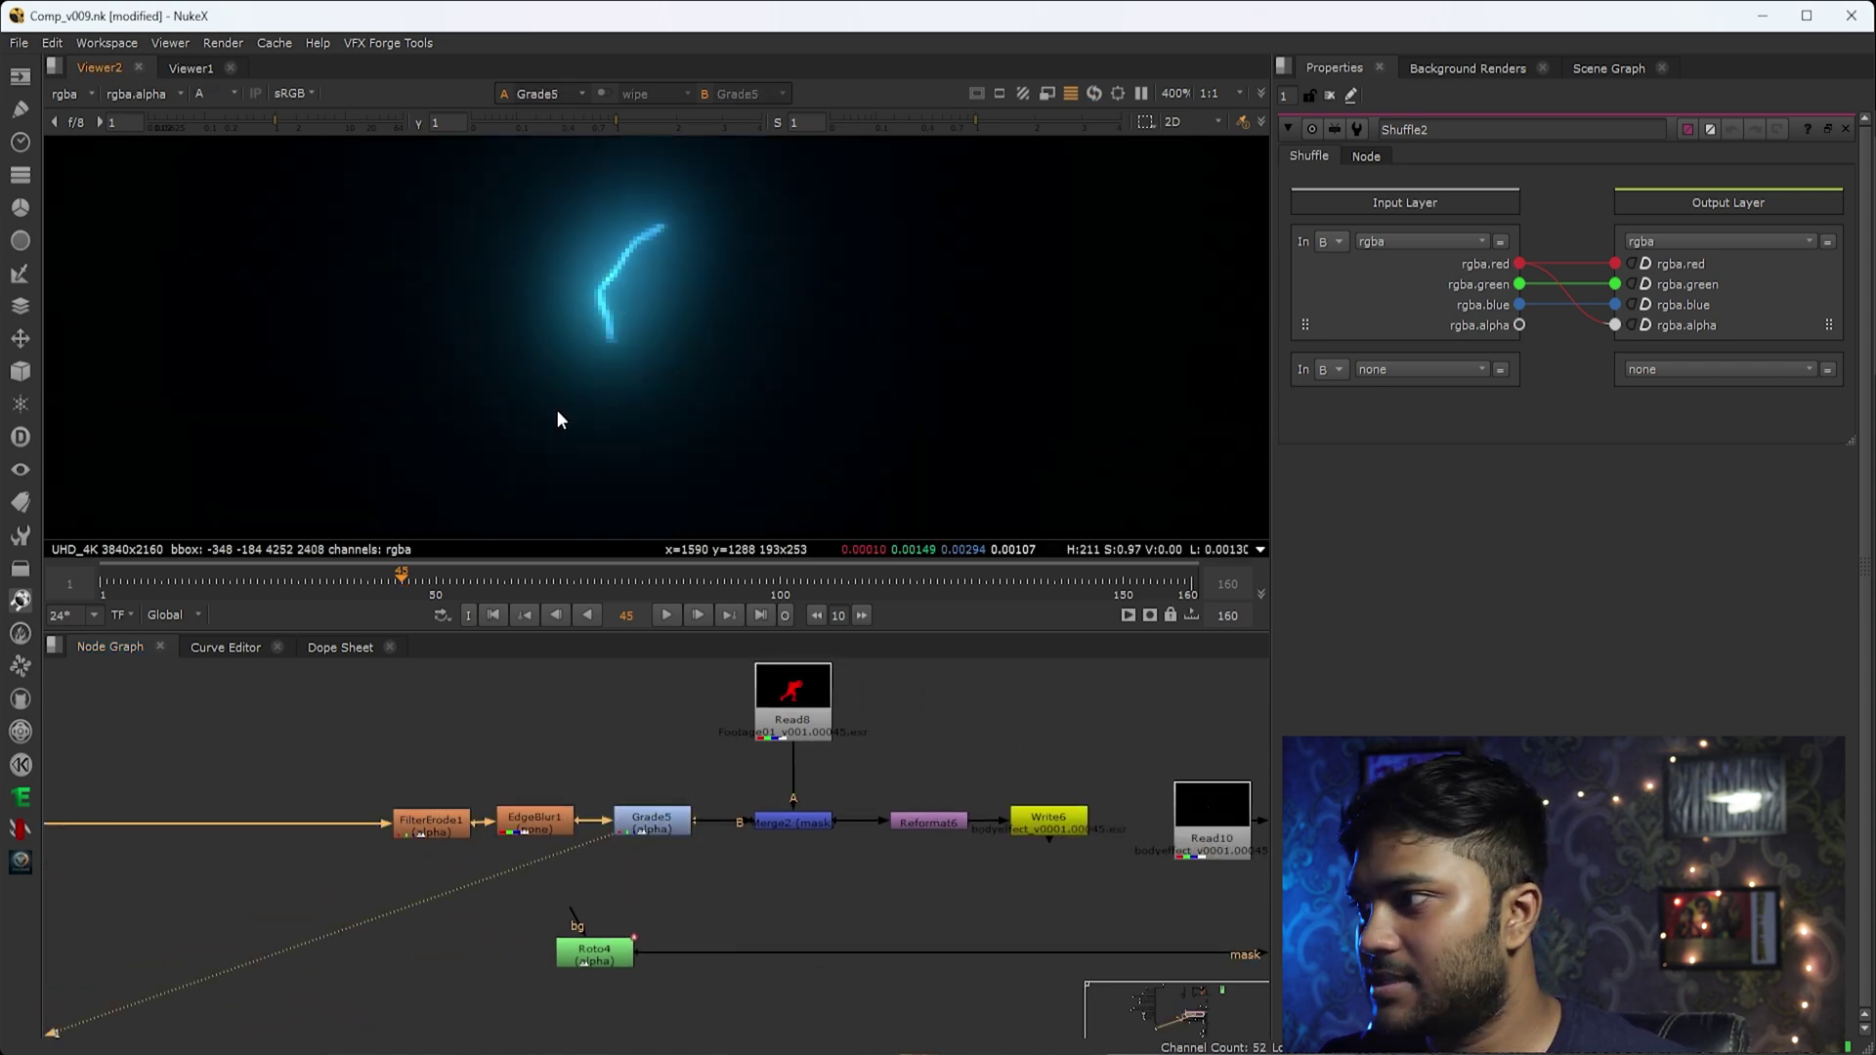
key("a")
double_click(639, 826)
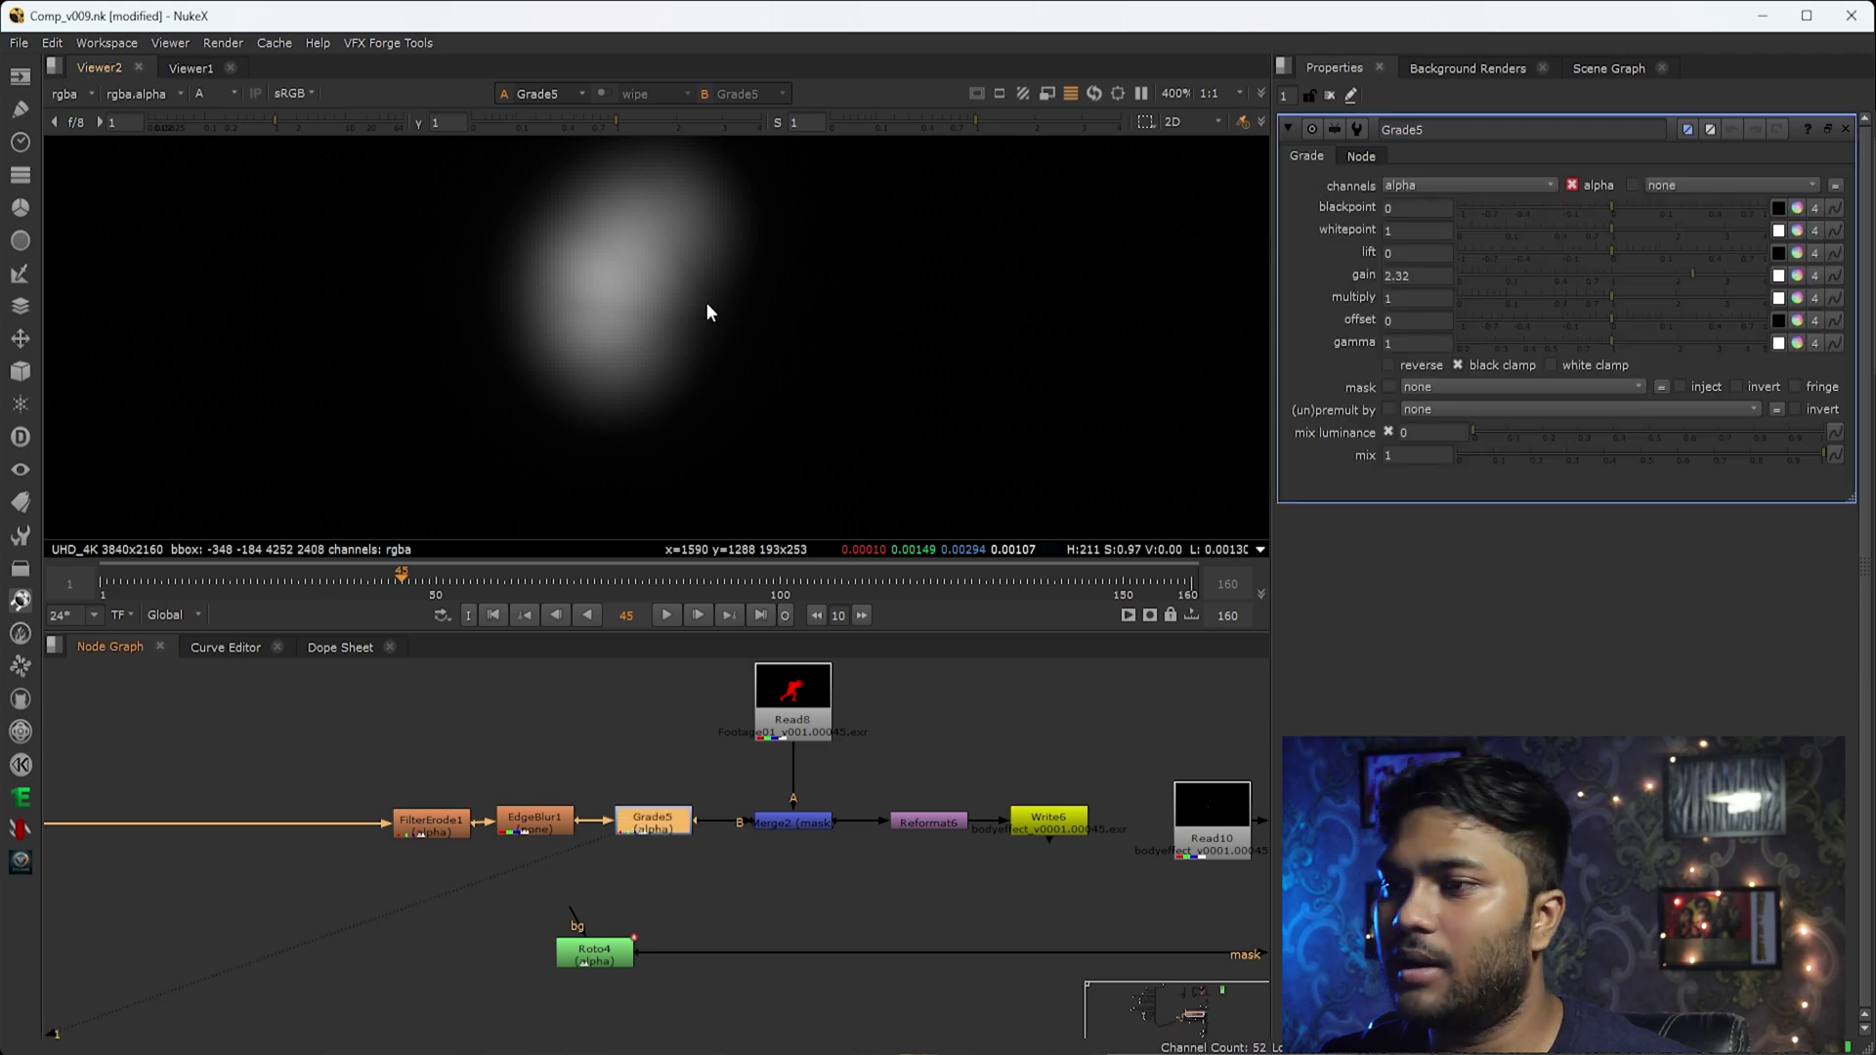
key("a")
key("a")
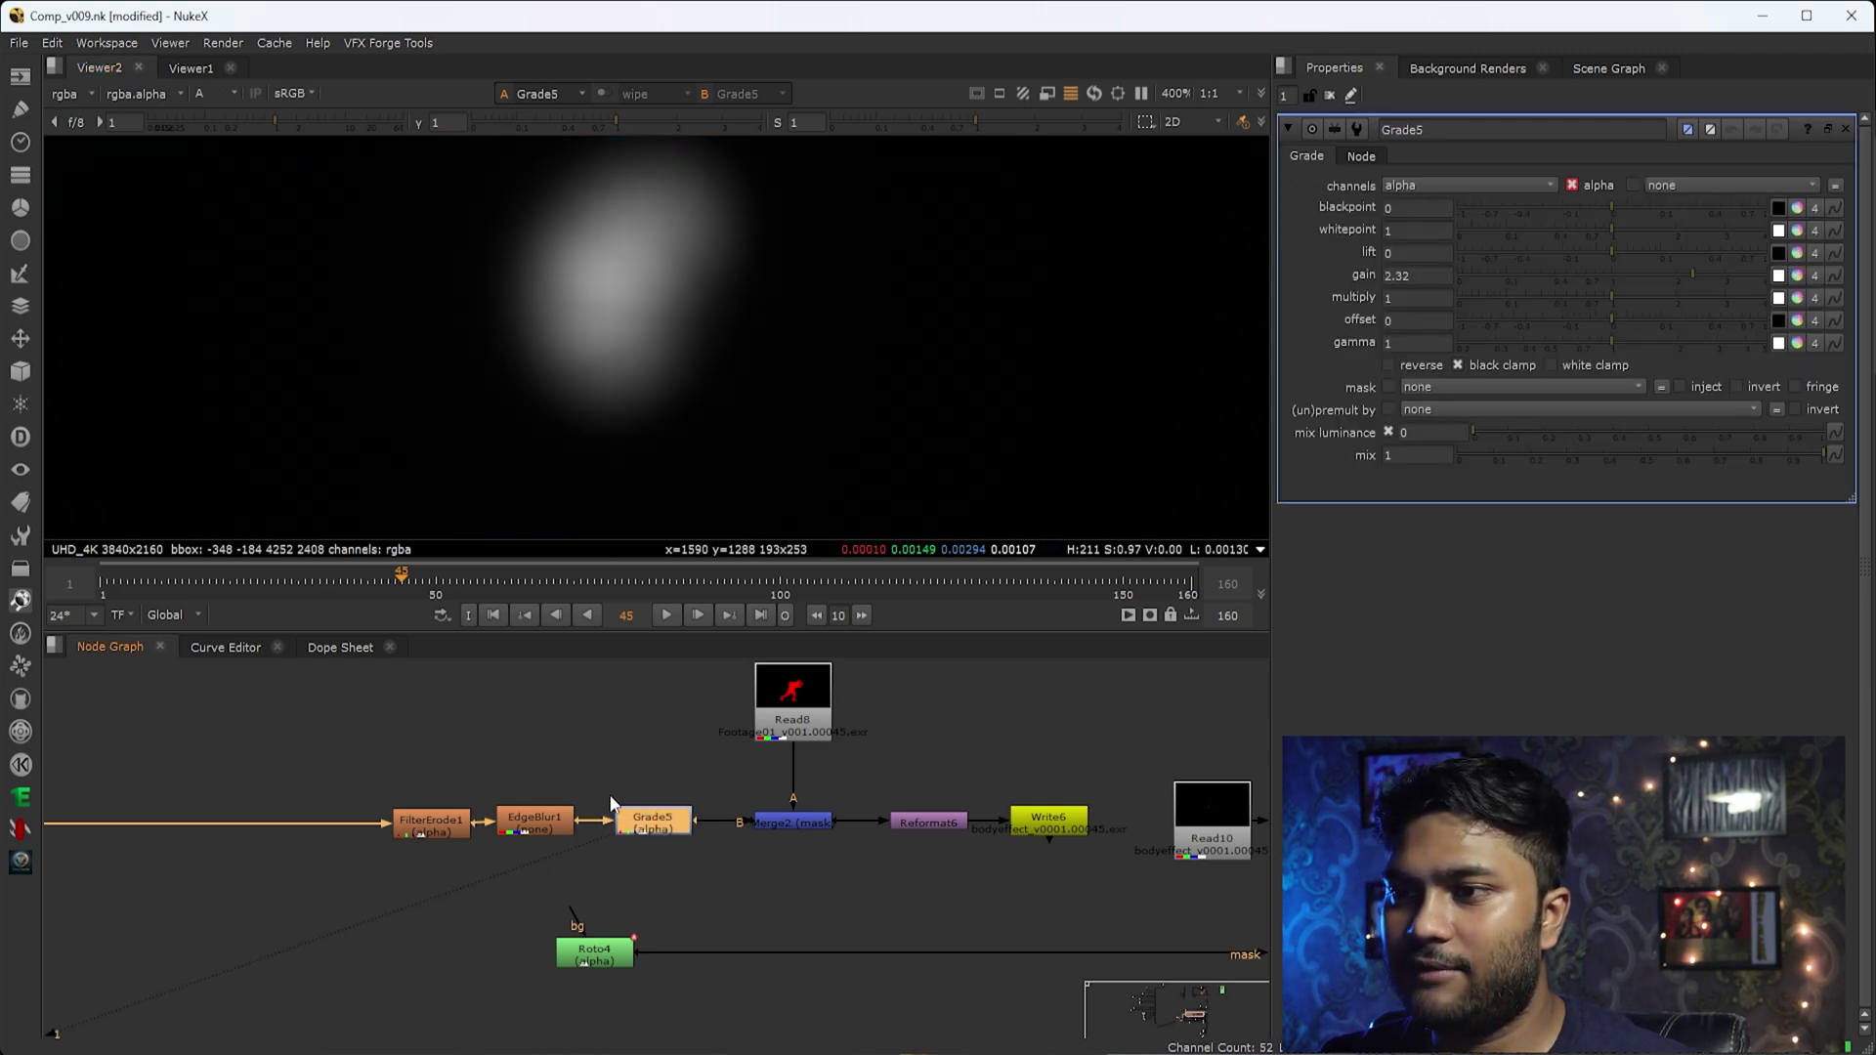
Compare the alpha at EdgeBlur1 with the graded alpha at Grade5, and switch back to colour.
left_click_drag(611, 797, 477, 901)
key("1")
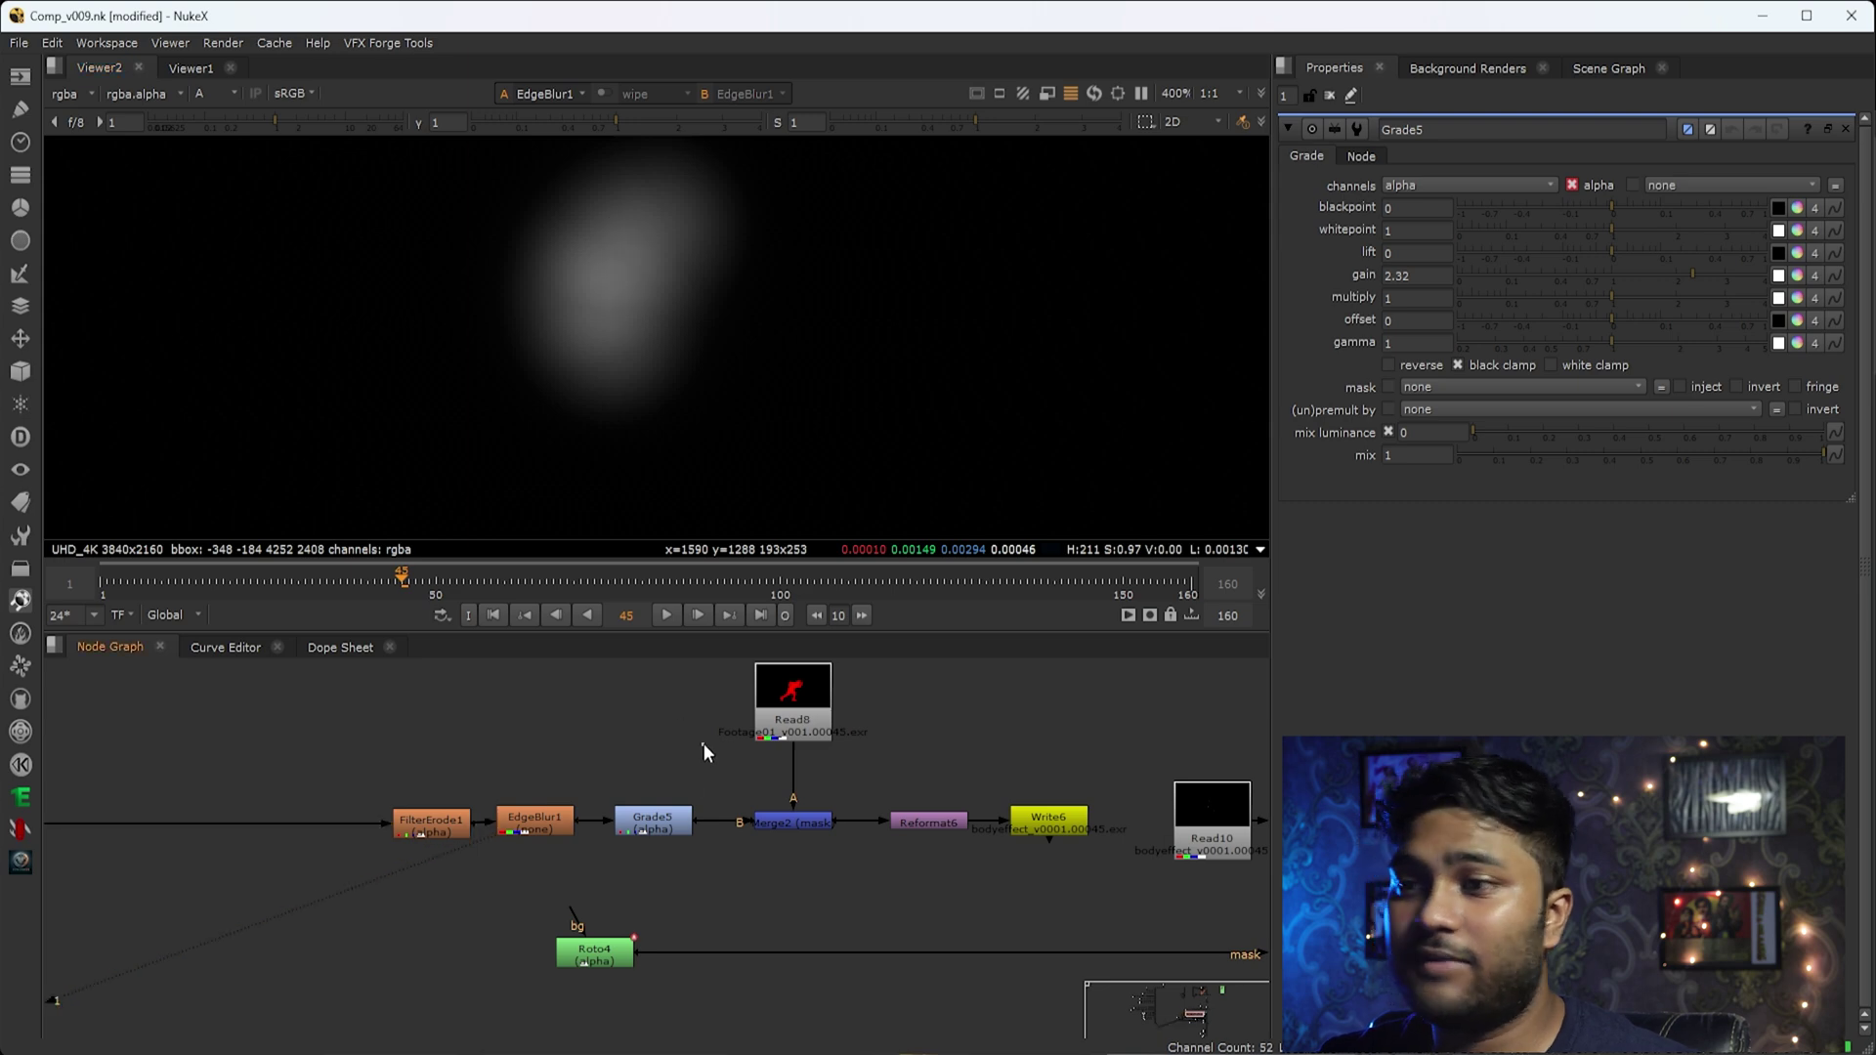
left_click_drag(704, 743, 581, 883)
key("1")
key("a")
View Merge2, Reformat6 and Write6 in turn, checking the masked arc's alpha against its colour at Write6.
left_click(794, 822)
key("1")
scroll(743, 293, "down", 4)
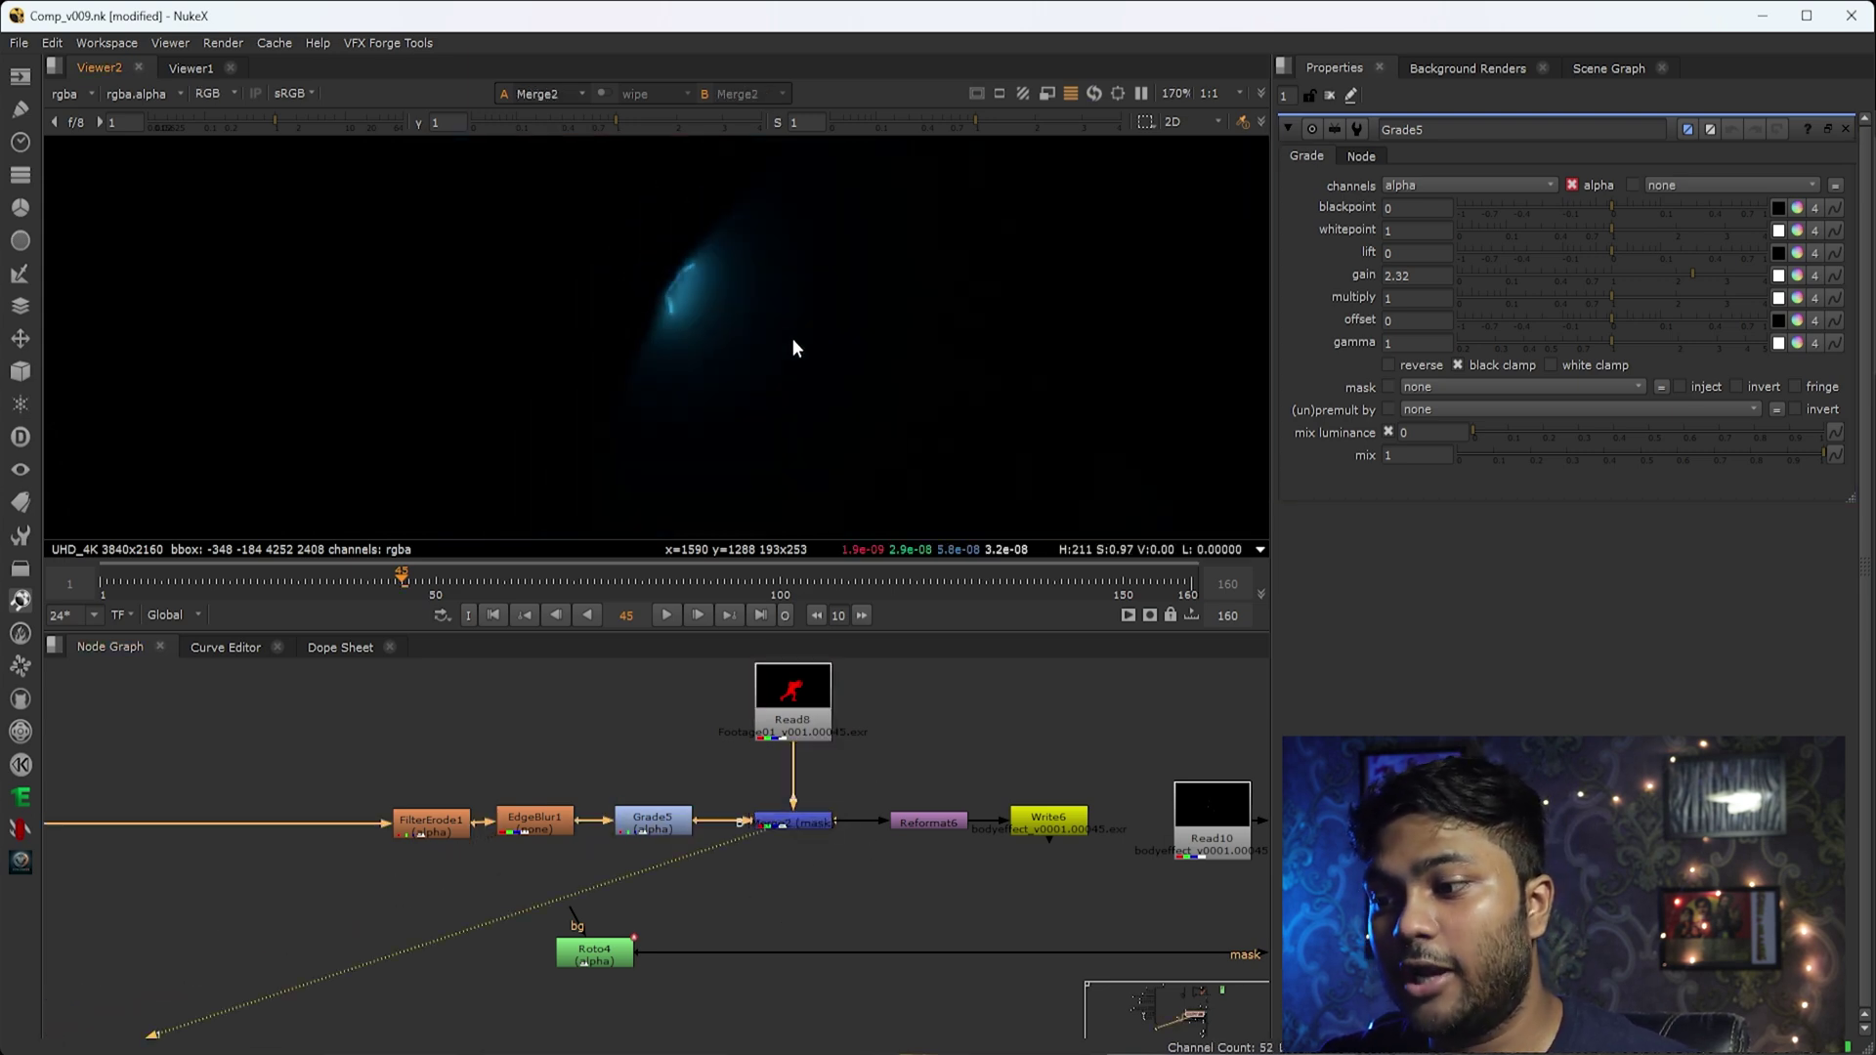
left_click_drag(977, 755, 868, 870)
key("1")
left_click_drag(1155, 754, 976, 864)
key("1")
middle_click_drag(1067, 870, 655, 953)
key("a")
key("a")
scroll(658, 266, "up", 1)
key("a")
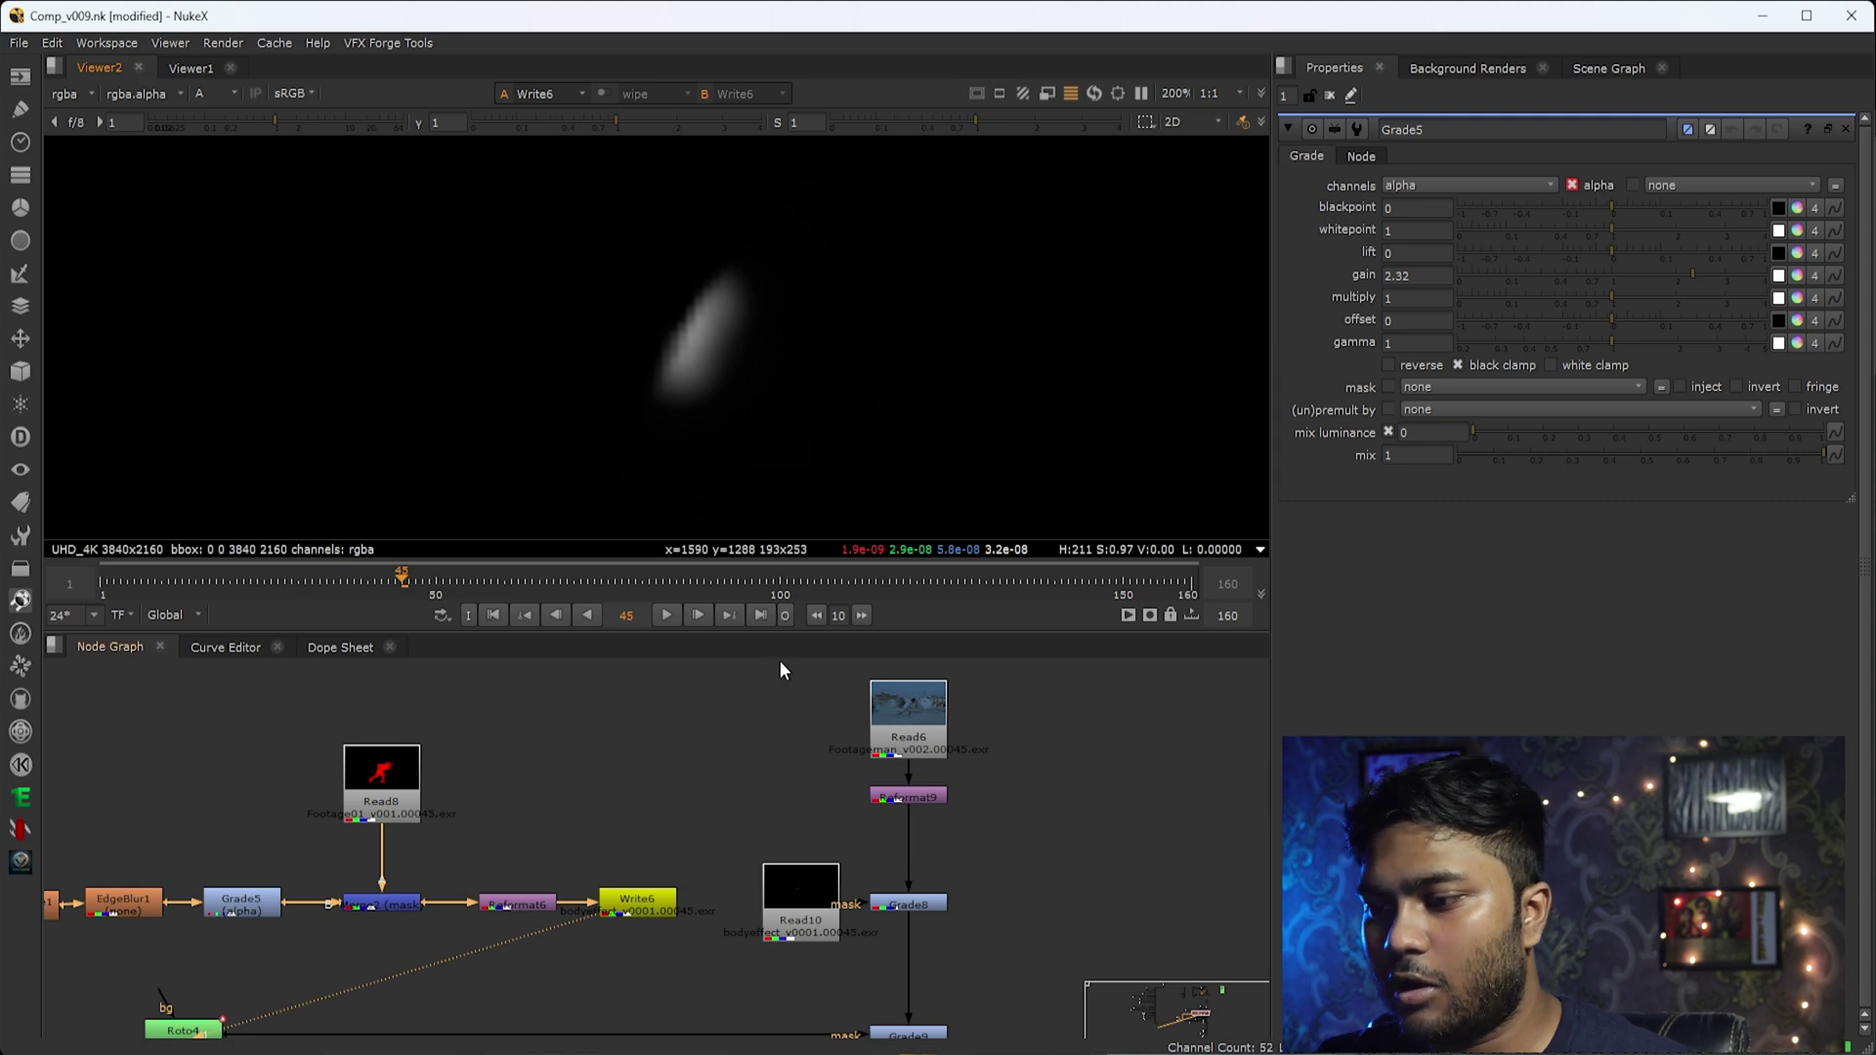
key("a")
View Read10, open Write6's render settings, and check Write6's alpha.
scroll(801, 917, "up", 3)
left_click(829, 903)
key("1")
double_click(483, 892)
key("1")
key("a")
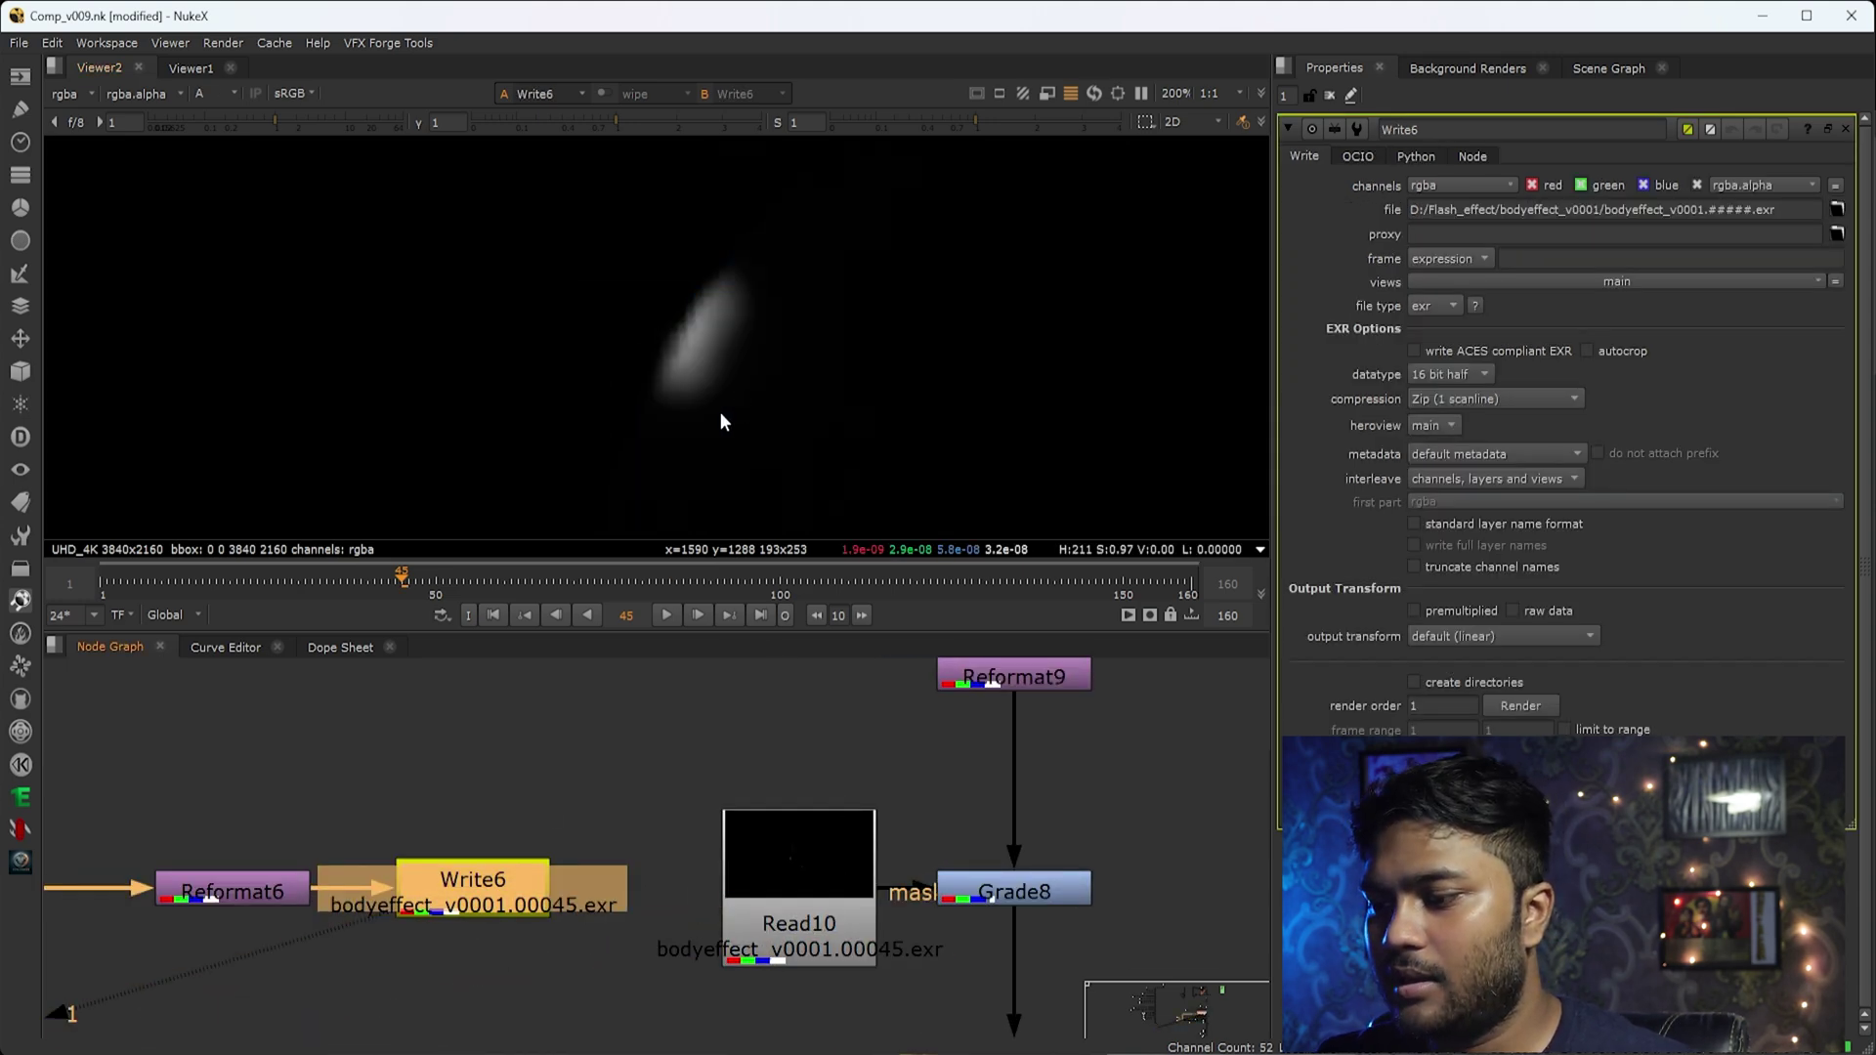
Open Grade8's settings, view its colour result, and examine the brightened patch along the runner's shirt edge.
double_click(1045, 897)
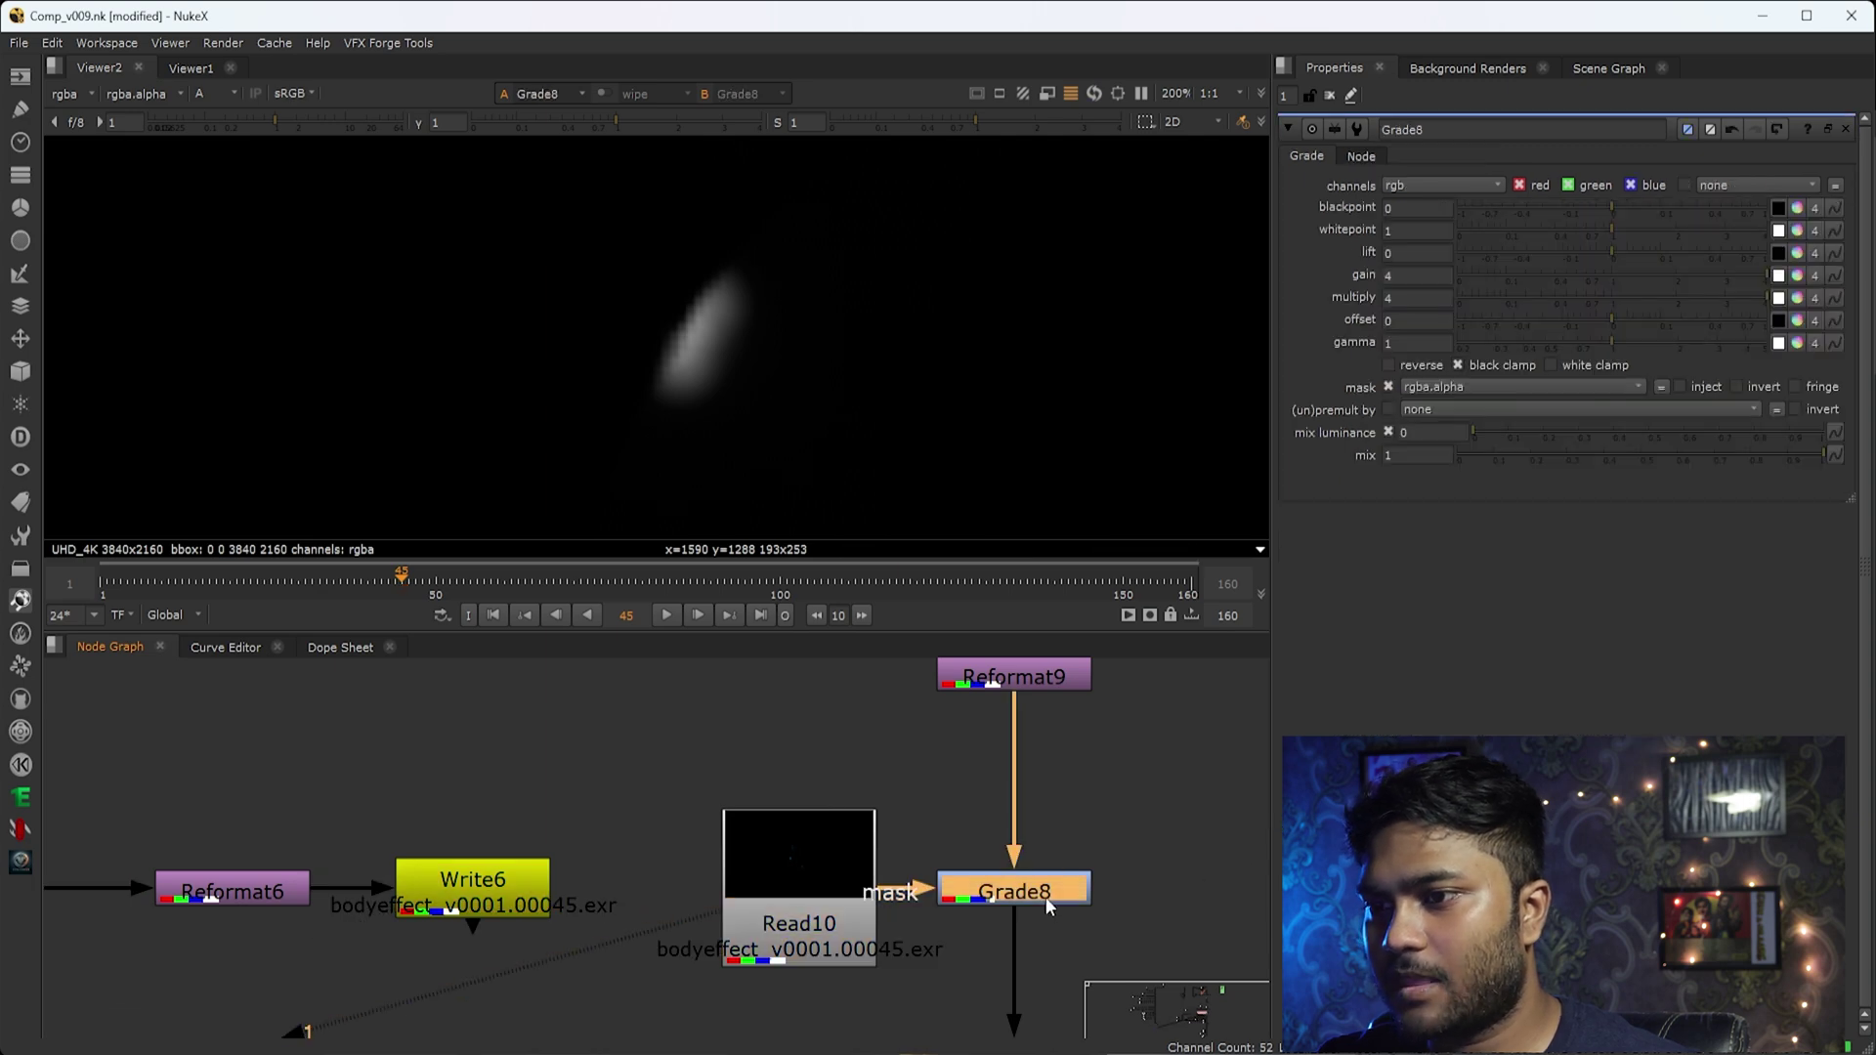
key("1")
key("a")
scroll(610, 367, "up", 6)
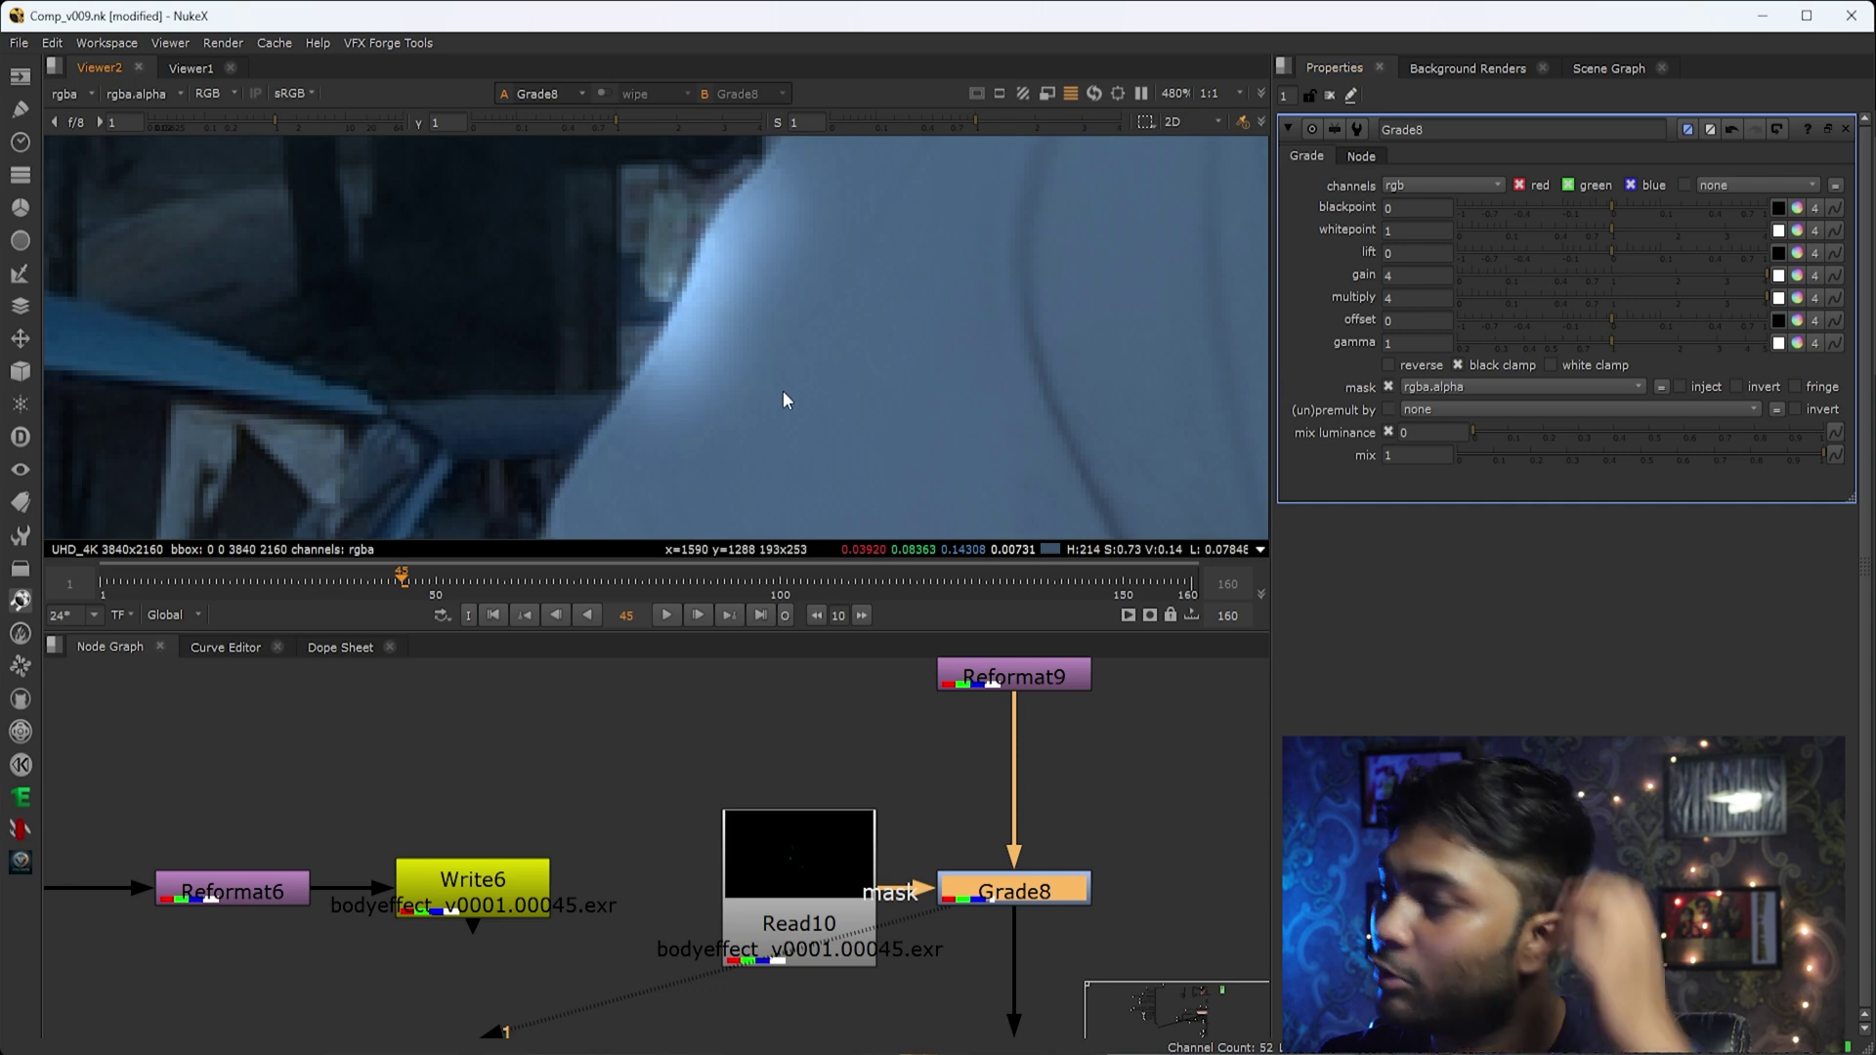
scroll(783, 390, "down", 6)
scroll(754, 392, "up", 4)
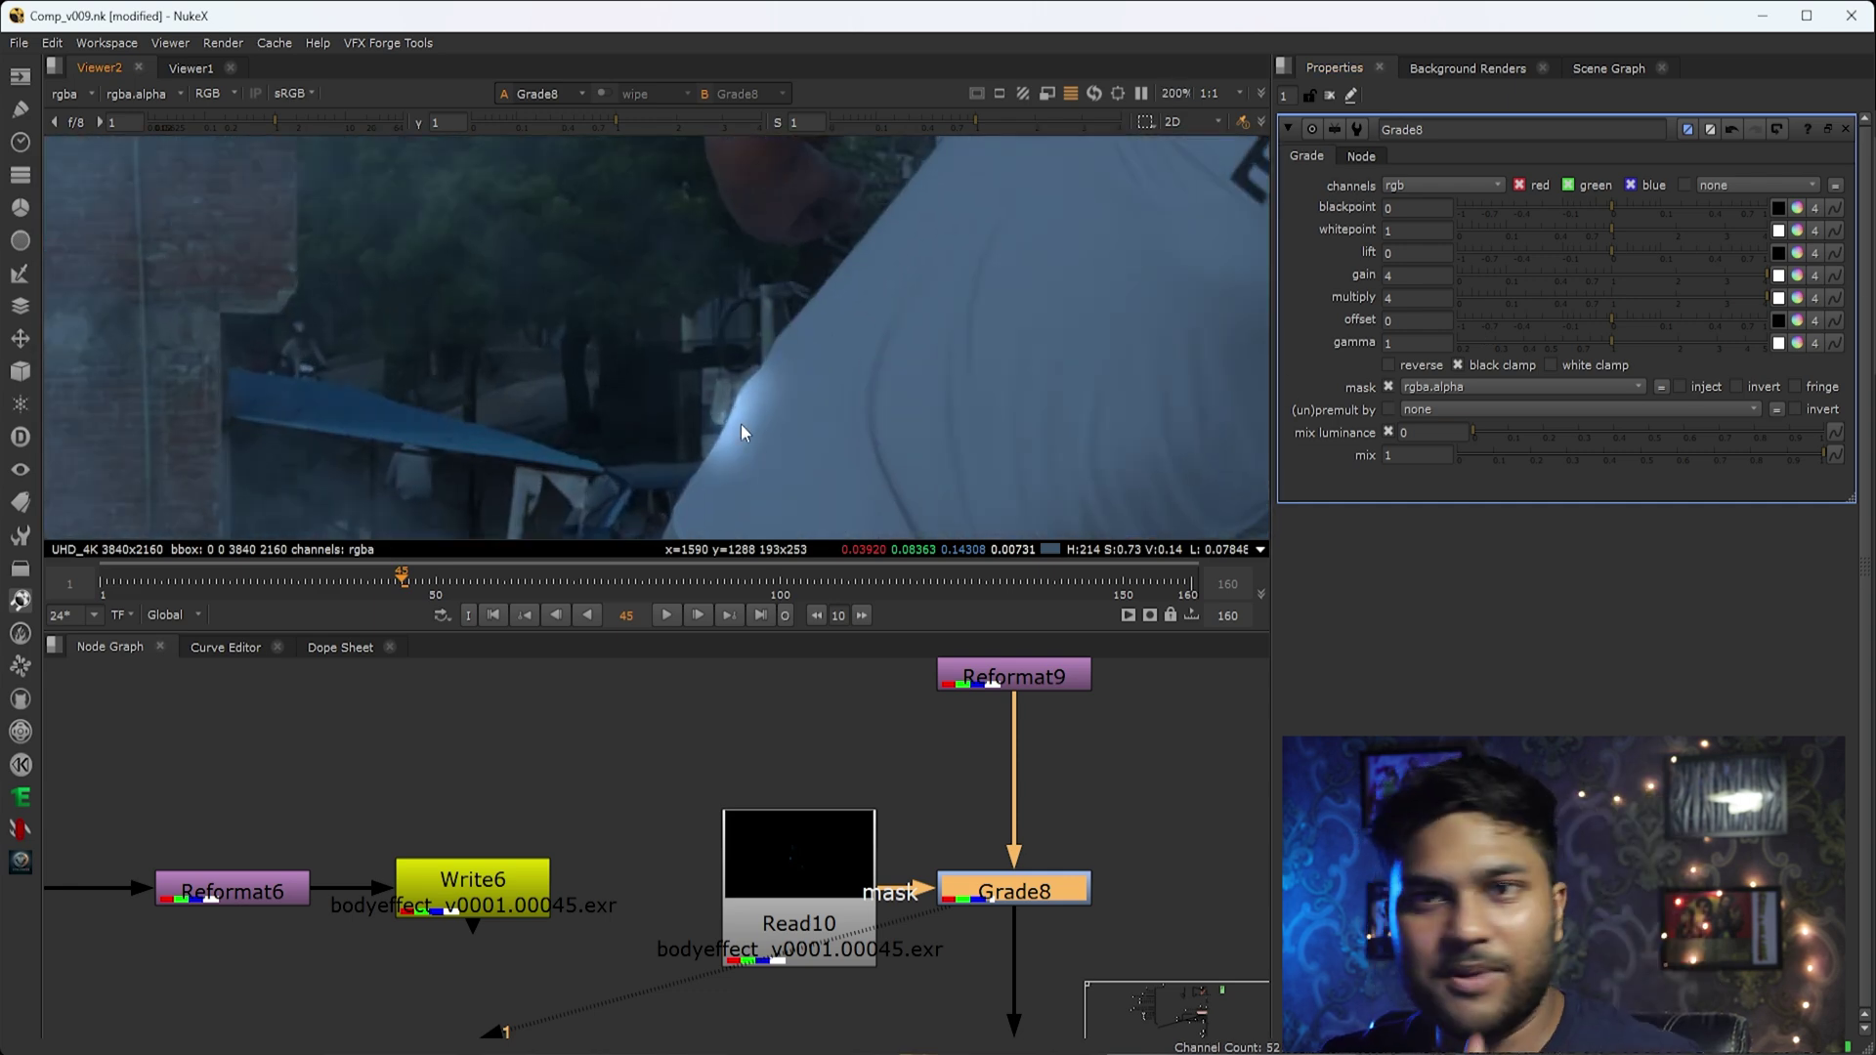
scroll(747, 359, "down", 2)
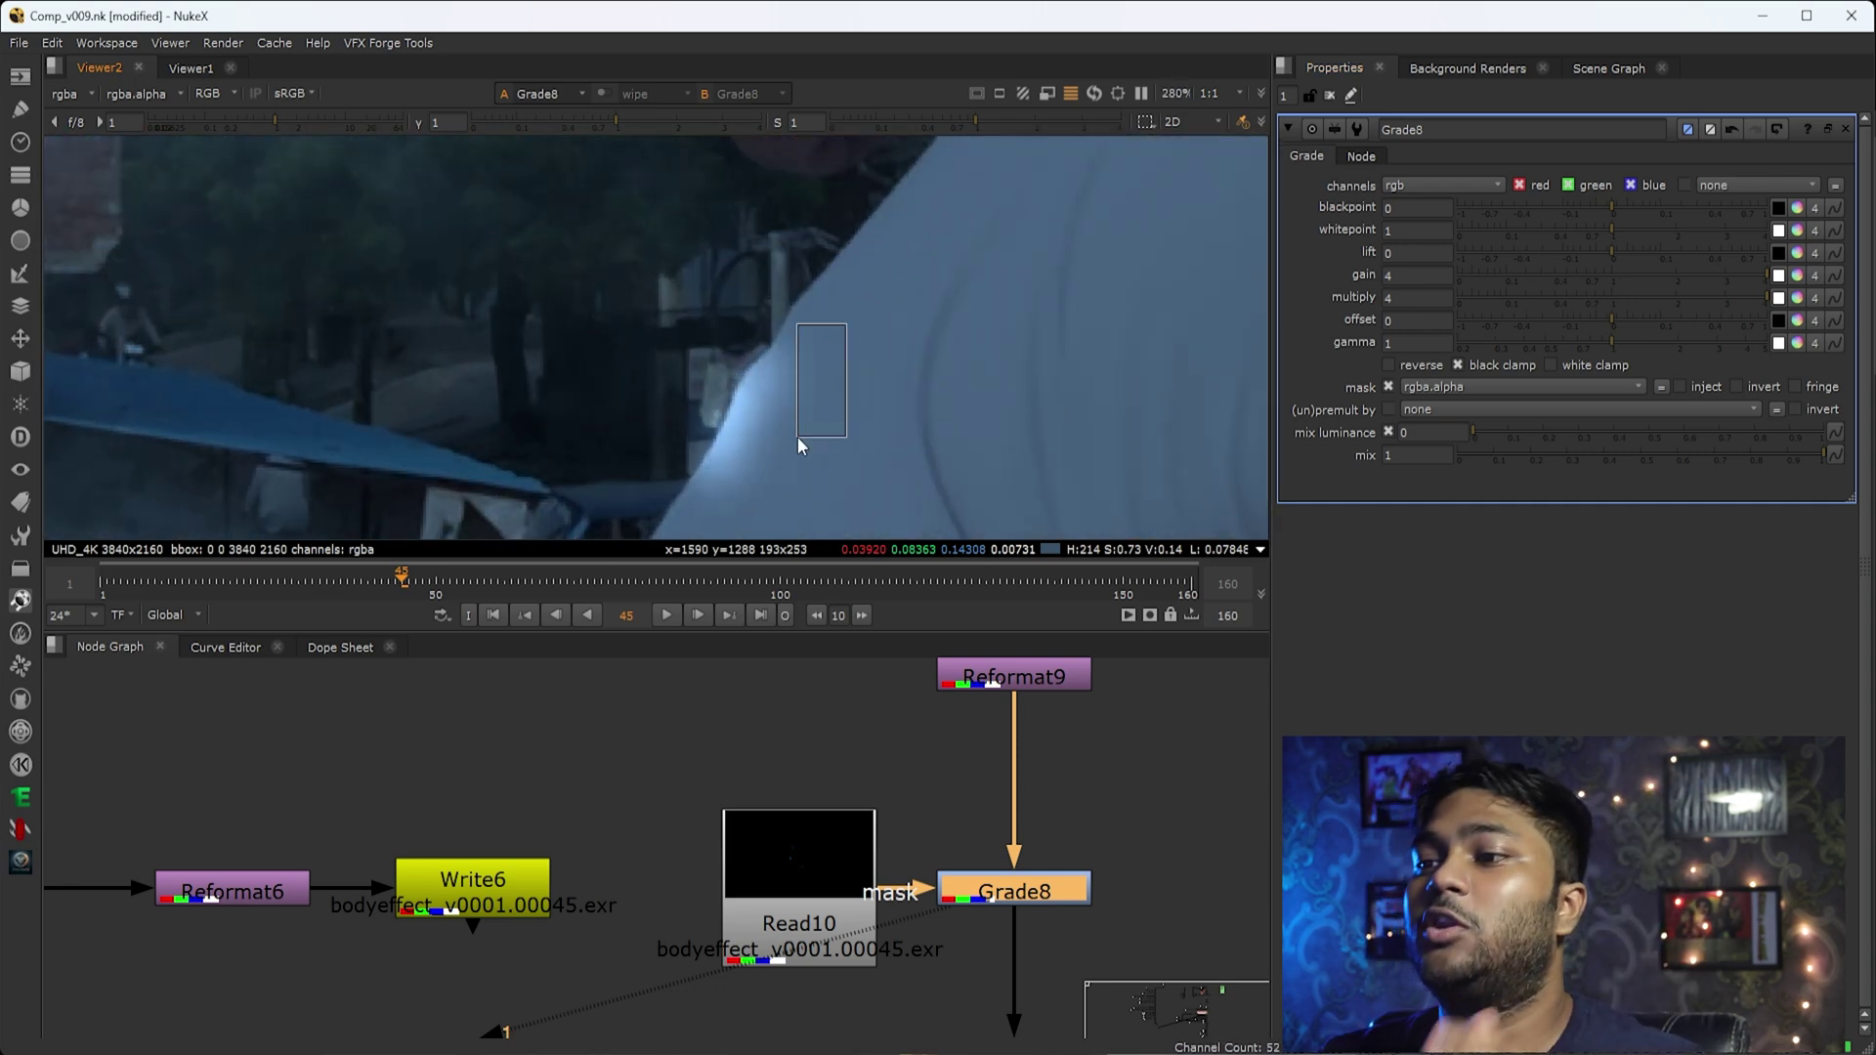
scroll(909, 352, "down", 3)
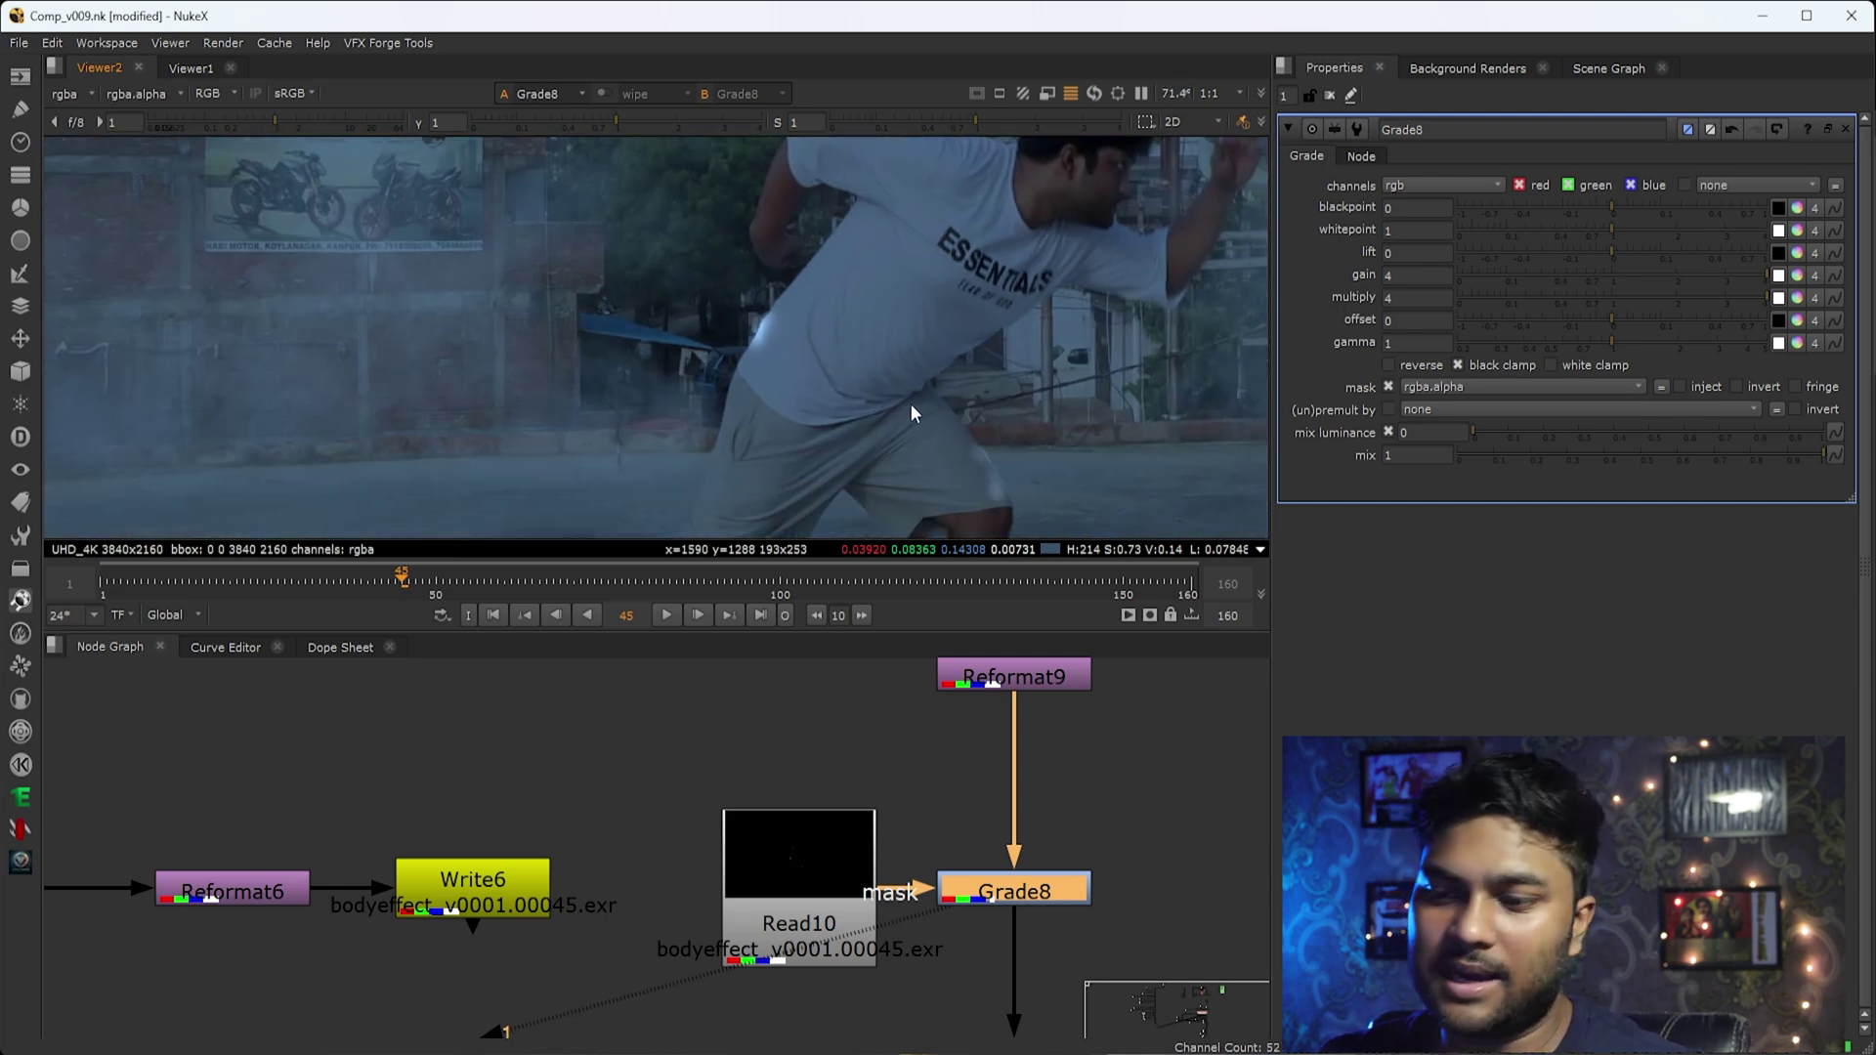
Return to the start of the mask chain and view its nodes from FilterErode1 to EdgeBlur1.
scroll(885, 734, "down", 6)
scroll(1069, 677, "up", 5)
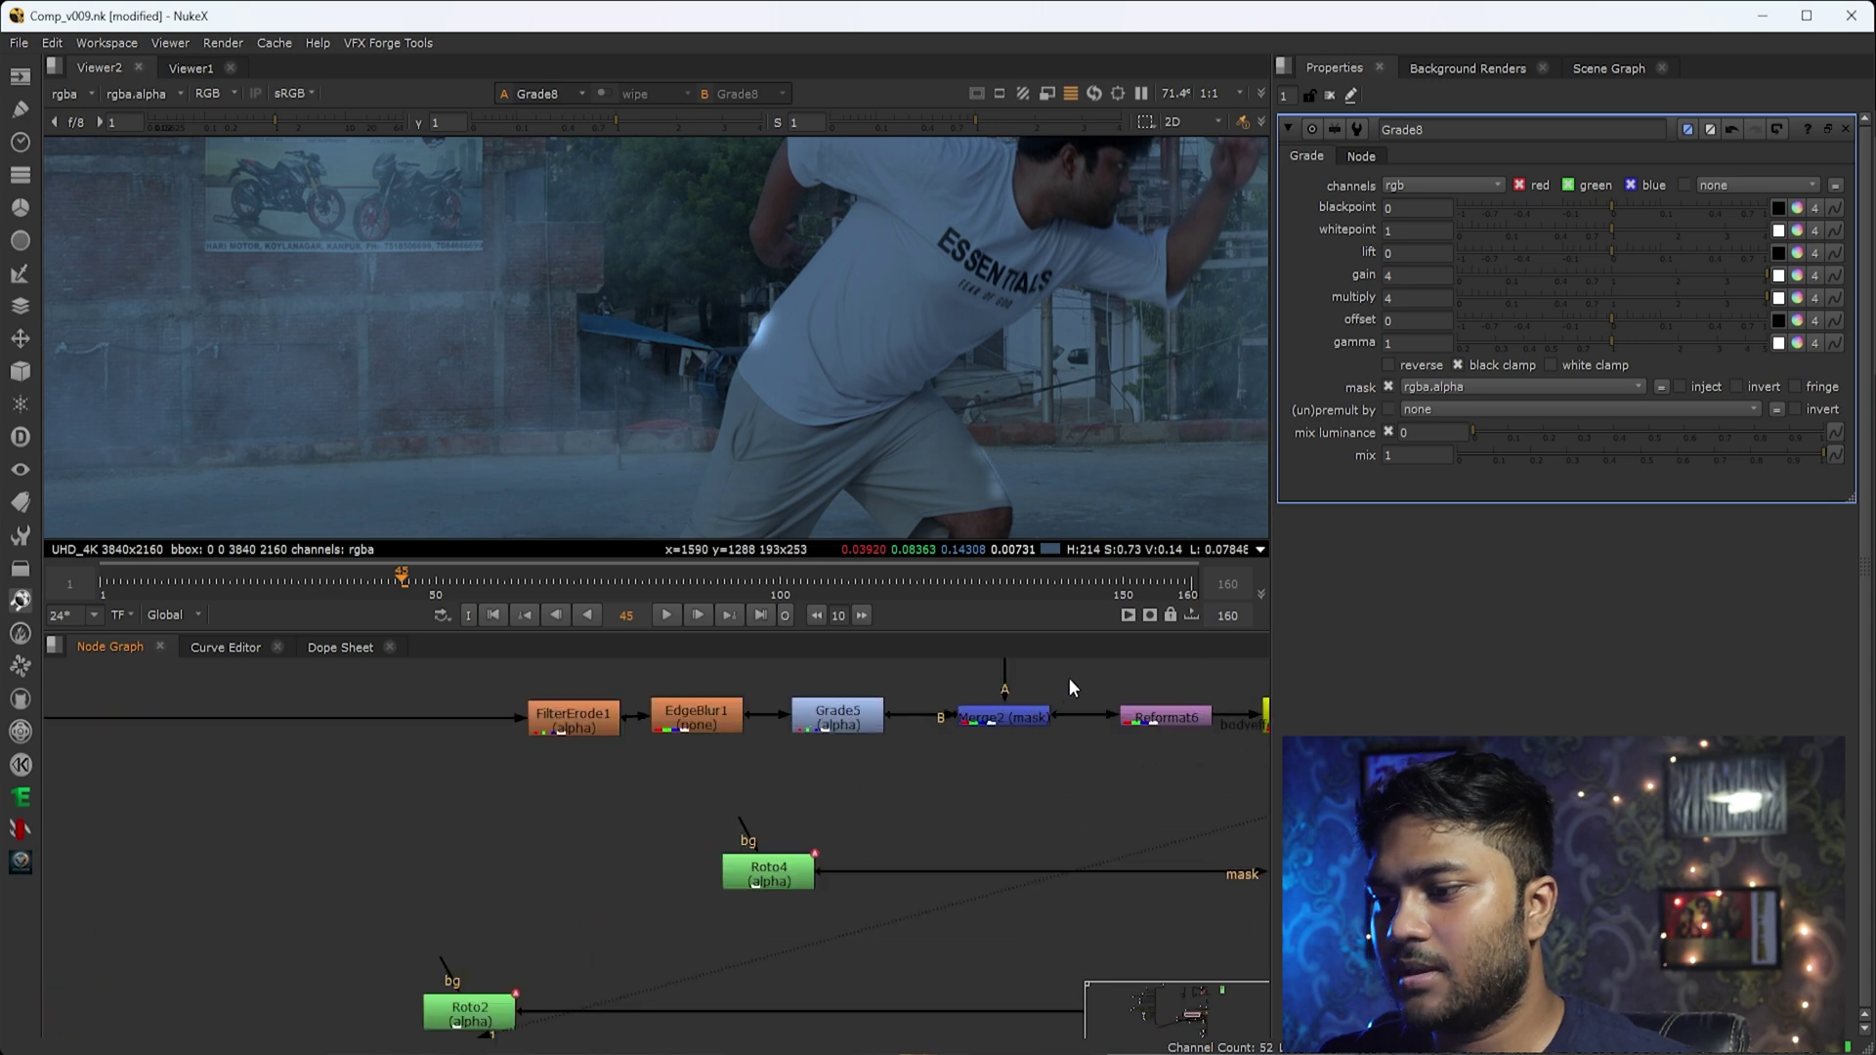
left_click_drag(860, 739, 658, 904)
key("1")
left_click_drag(532, 754, 424, 888)
key("1")
left_click_drag(587, 739, 424, 891)
left_click_drag(682, 748, 560, 864)
key("1")
Follow the mask chain downstream in the viewer from Merge2 through Reformat6 to the Read10 render.
left_click_drag(851, 772, 729, 867)
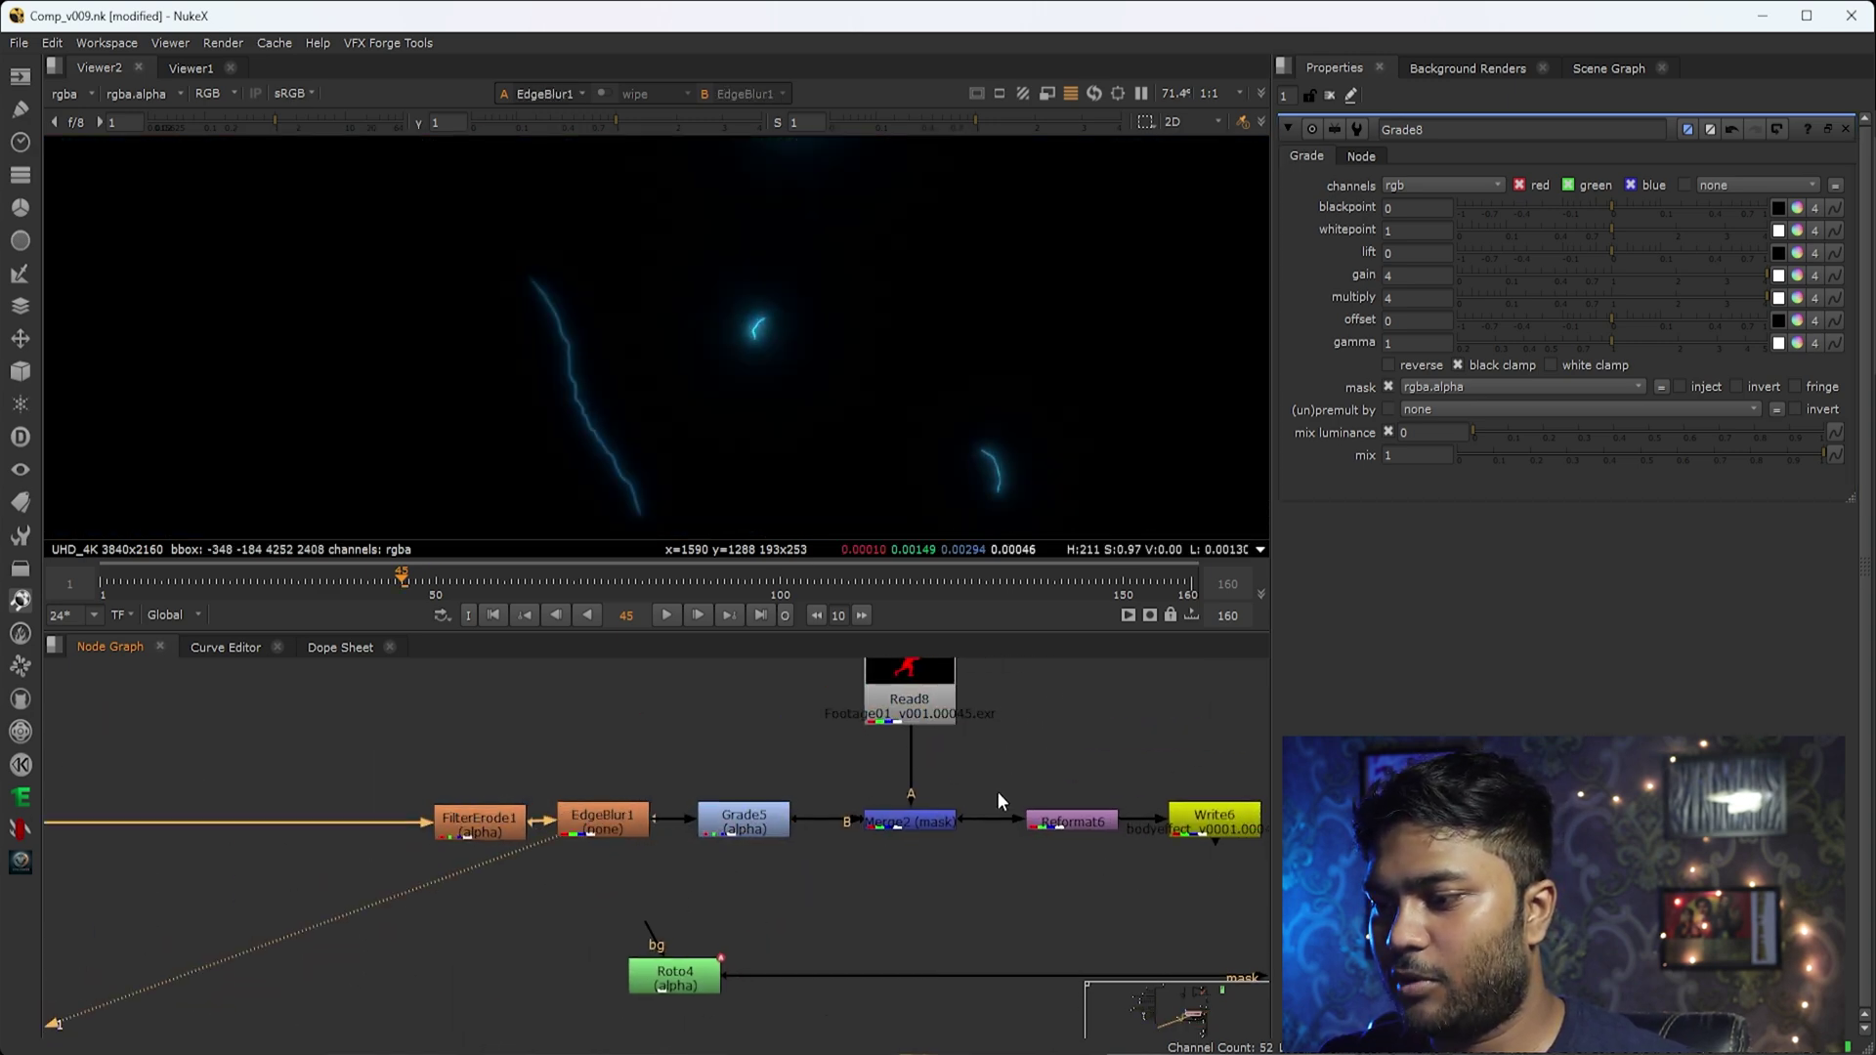
middle_click_drag(998, 791, 814, 810)
left_click_drag(814, 810, 754, 868)
key("1")
left_click_drag(977, 809, 918, 870)
key("1")
left_click_drag(1121, 781, 1038, 901)
middle_click_drag(1079, 870, 639, 837)
left_click(778, 828)
key("1")
View Grade8 over the full frame, and follow the main branch down to Grade9.
left_click_drag(1092, 749, 903, 830)
key("1")
key("f")
middle_click_drag(1016, 850, 1058, 696)
left_click_drag(1088, 704, 909, 837)
key("1")
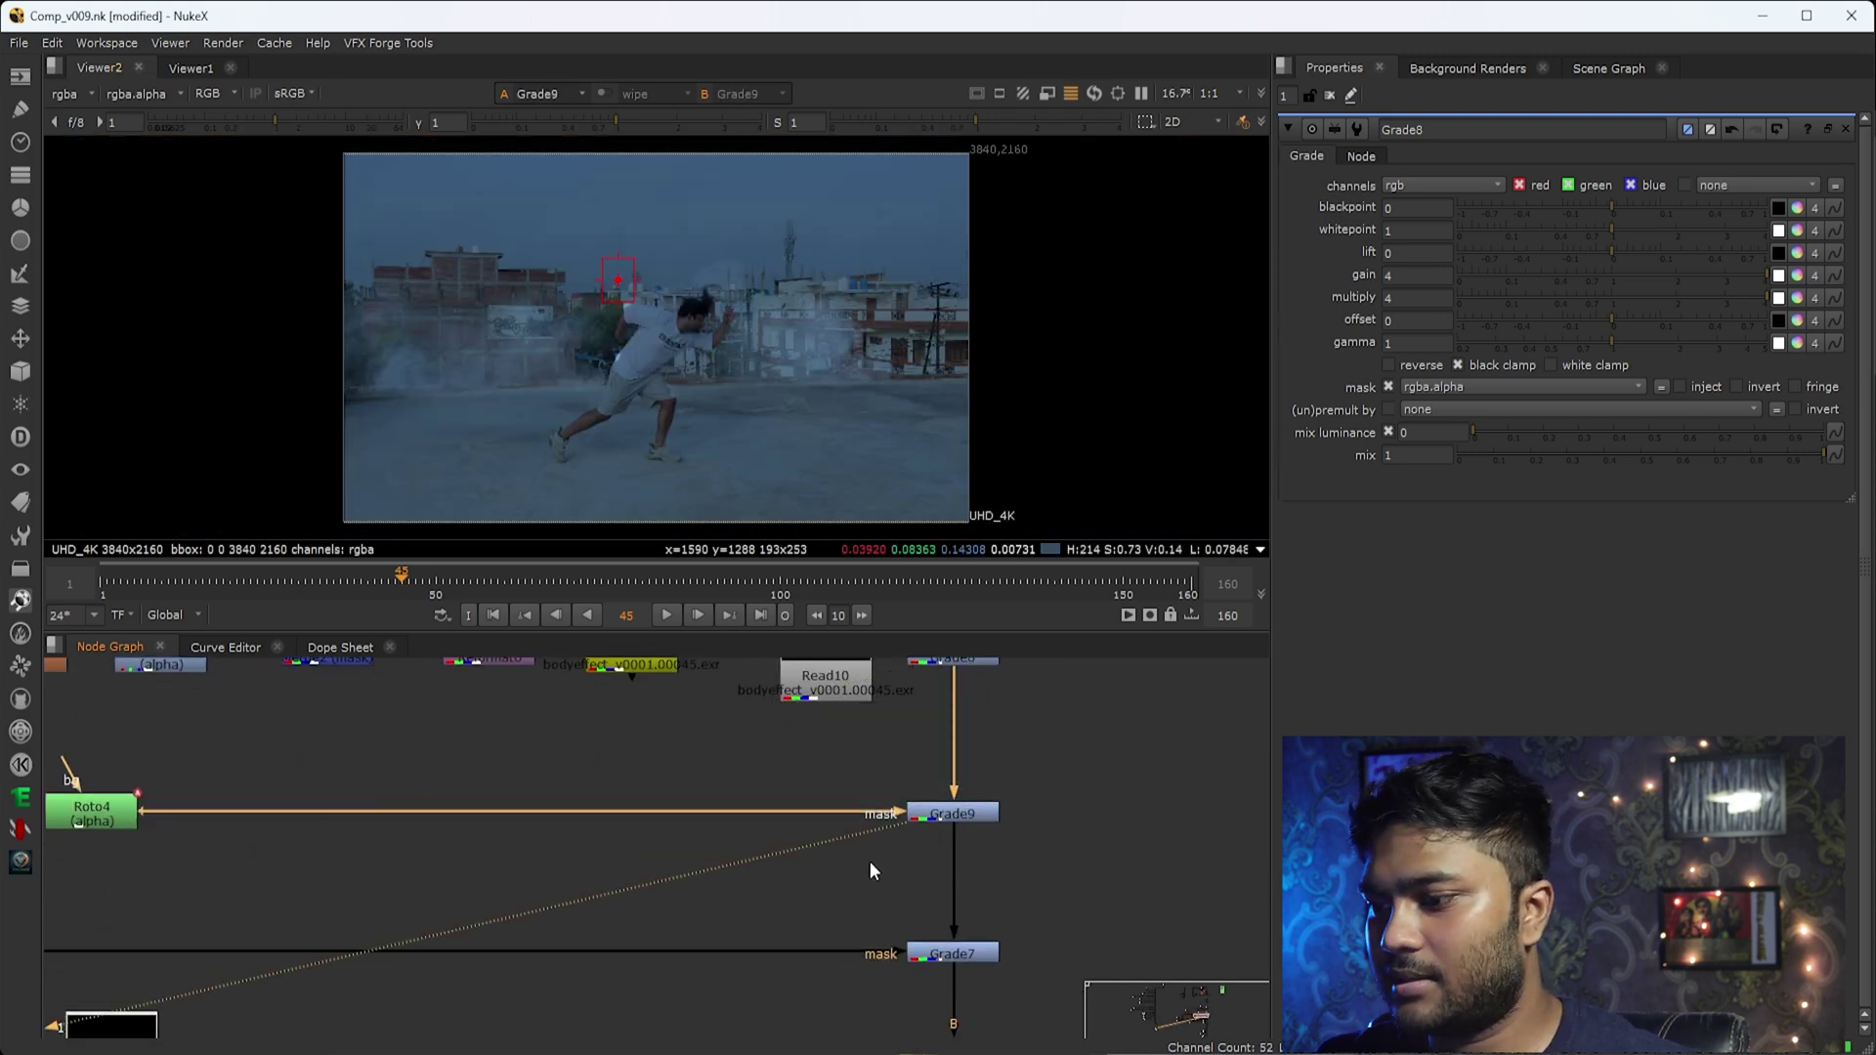
View Grade7 and the Merge4 result over the full frame.
left_click_drag(1102, 848, 879, 967)
key("1")
middle_click_drag(990, 977, 1039, 816)
left_click_drag(1116, 844, 884, 958)
key("1")
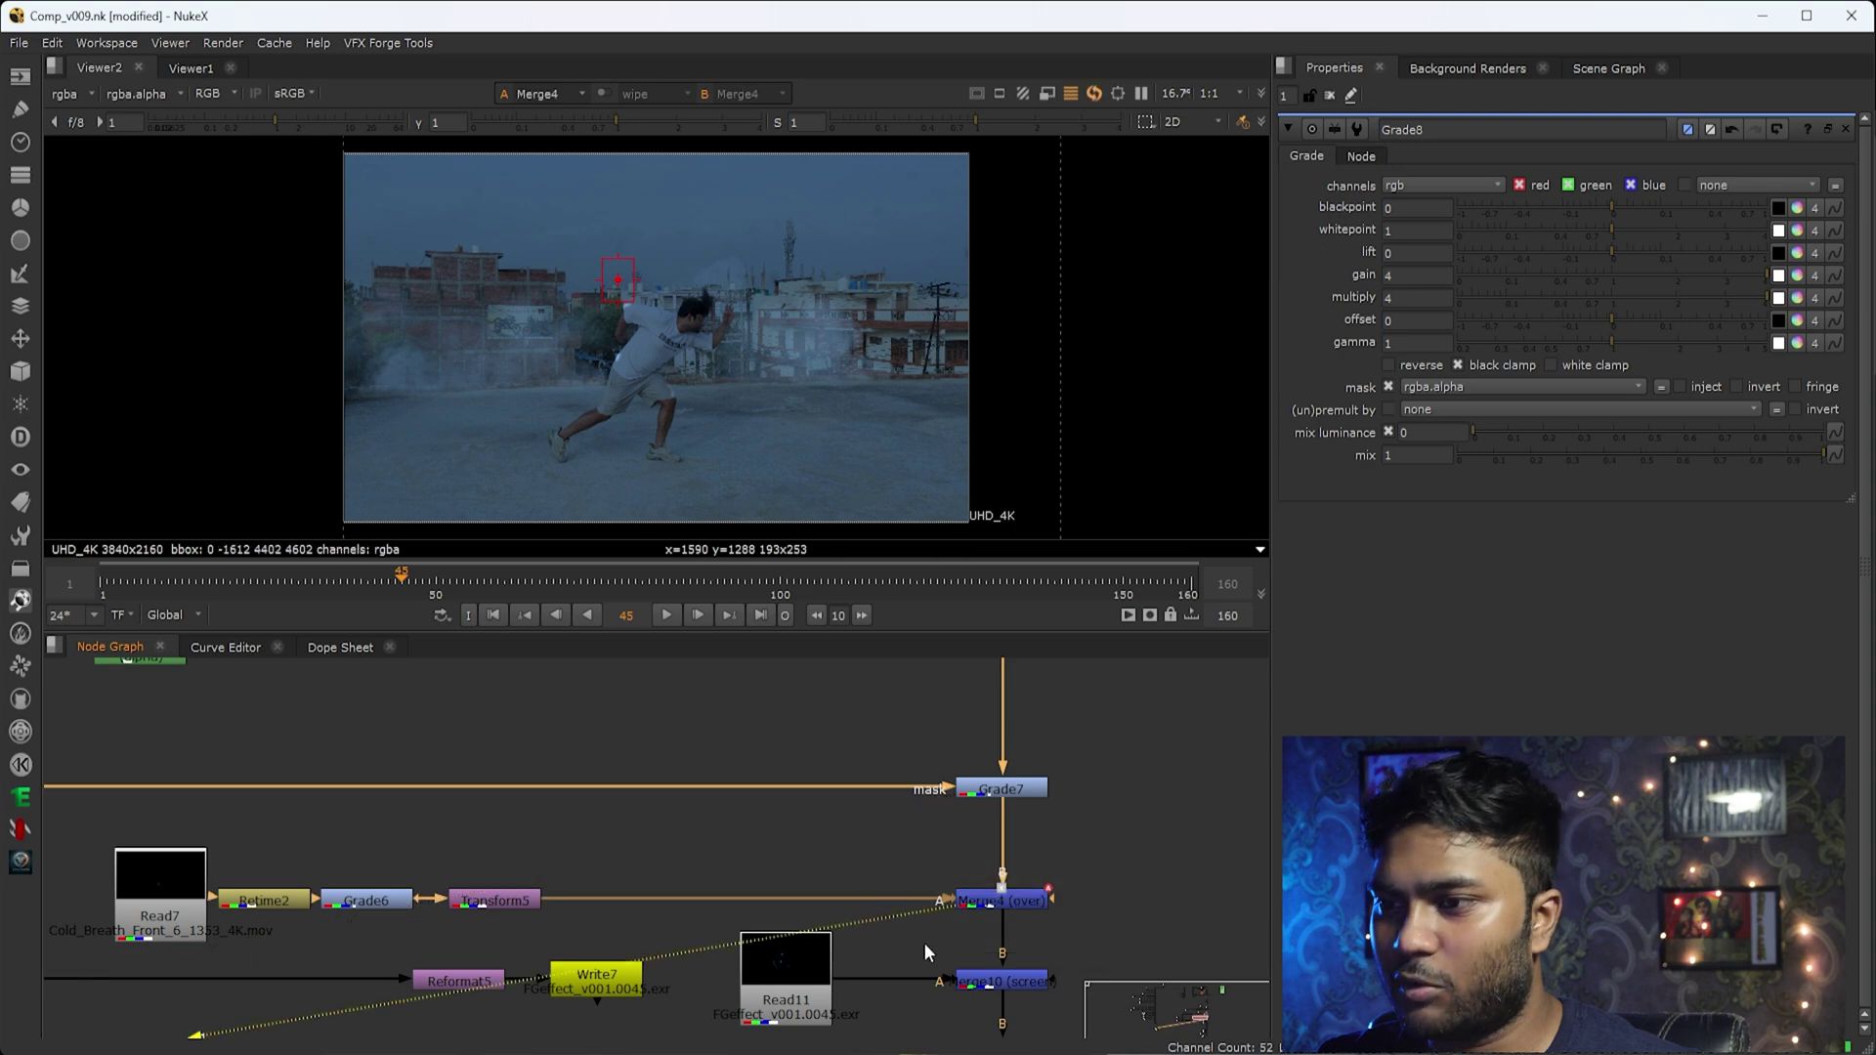
View Merge10 and examine the arc and its light on the runner's shoulder up close.
middle_click_drag(1088, 983, 1079, 869)
scroll(660, 454, "up", 5)
scroll(645, 372, "up", 4)
left_click_drag(1098, 821, 918, 926)
key("1")
left_click_drag(1124, 907, 897, 1021)
middle_click_drag(643, 210, 653, 512)
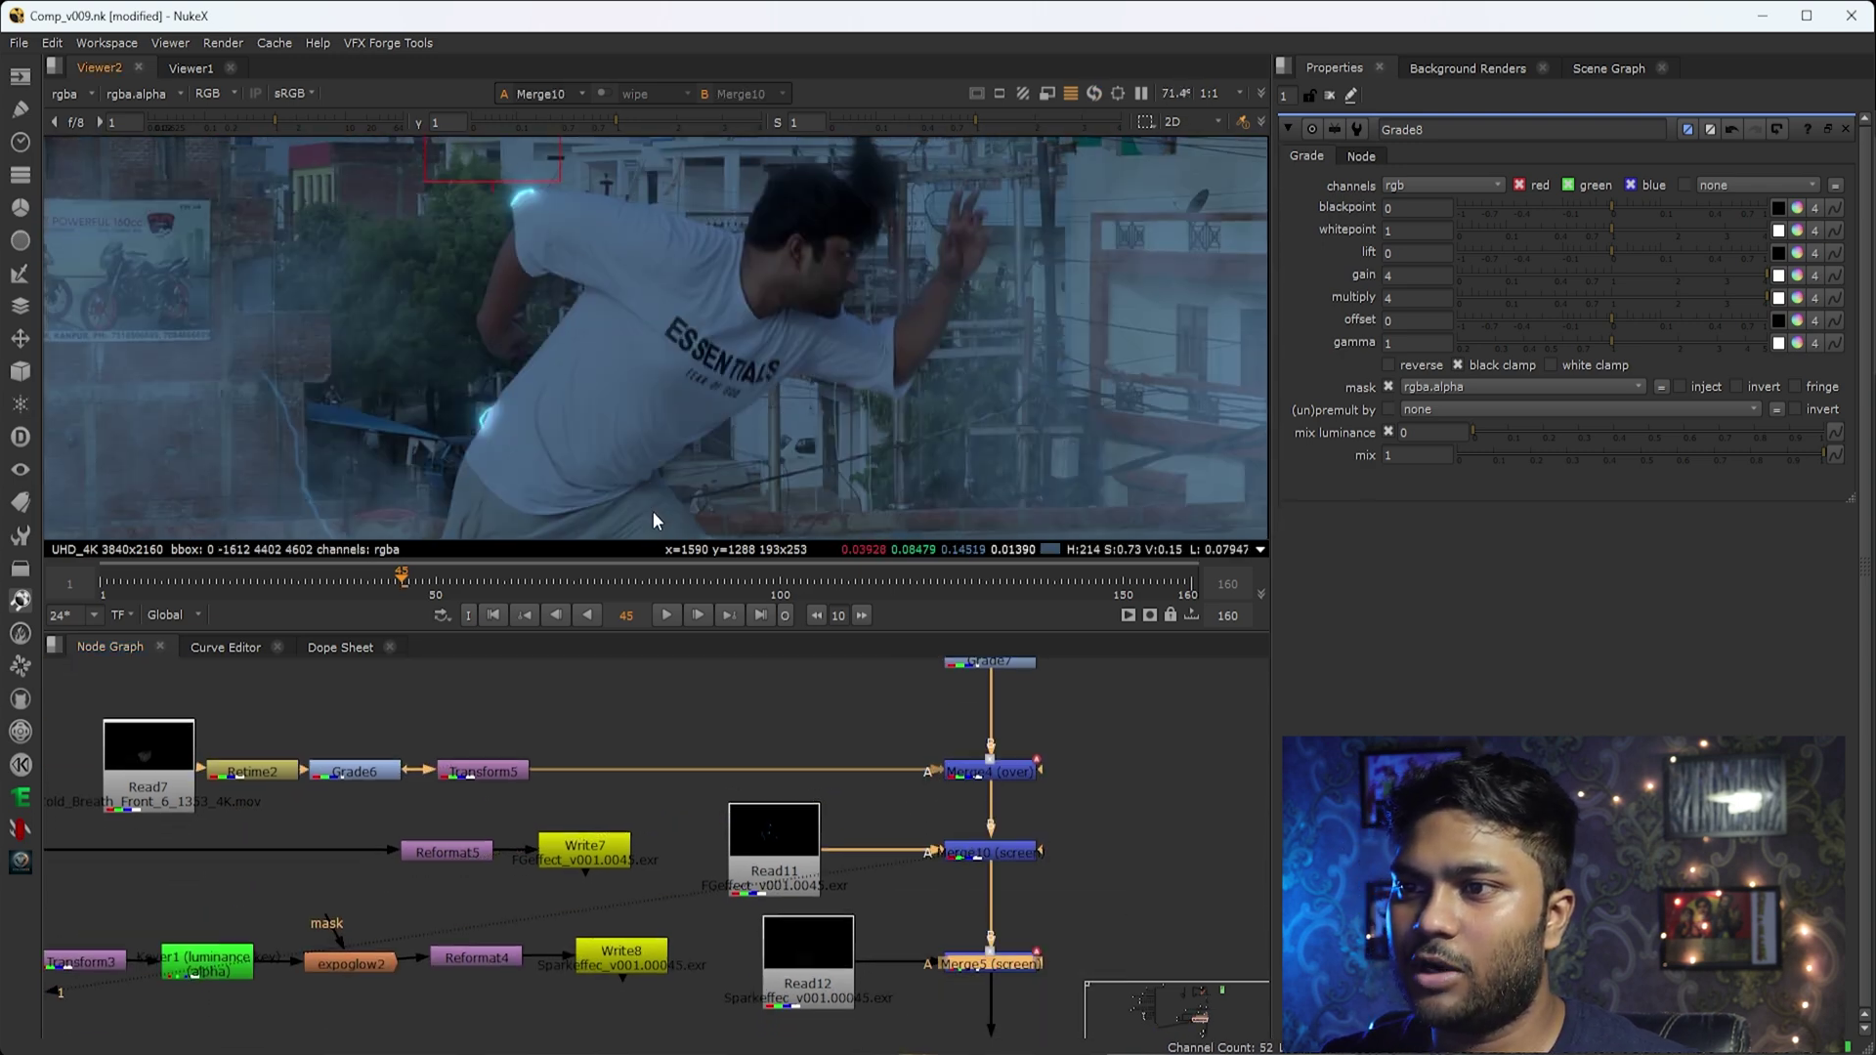
scroll(526, 203, "up", 3)
scroll(529, 185, "up", 6)
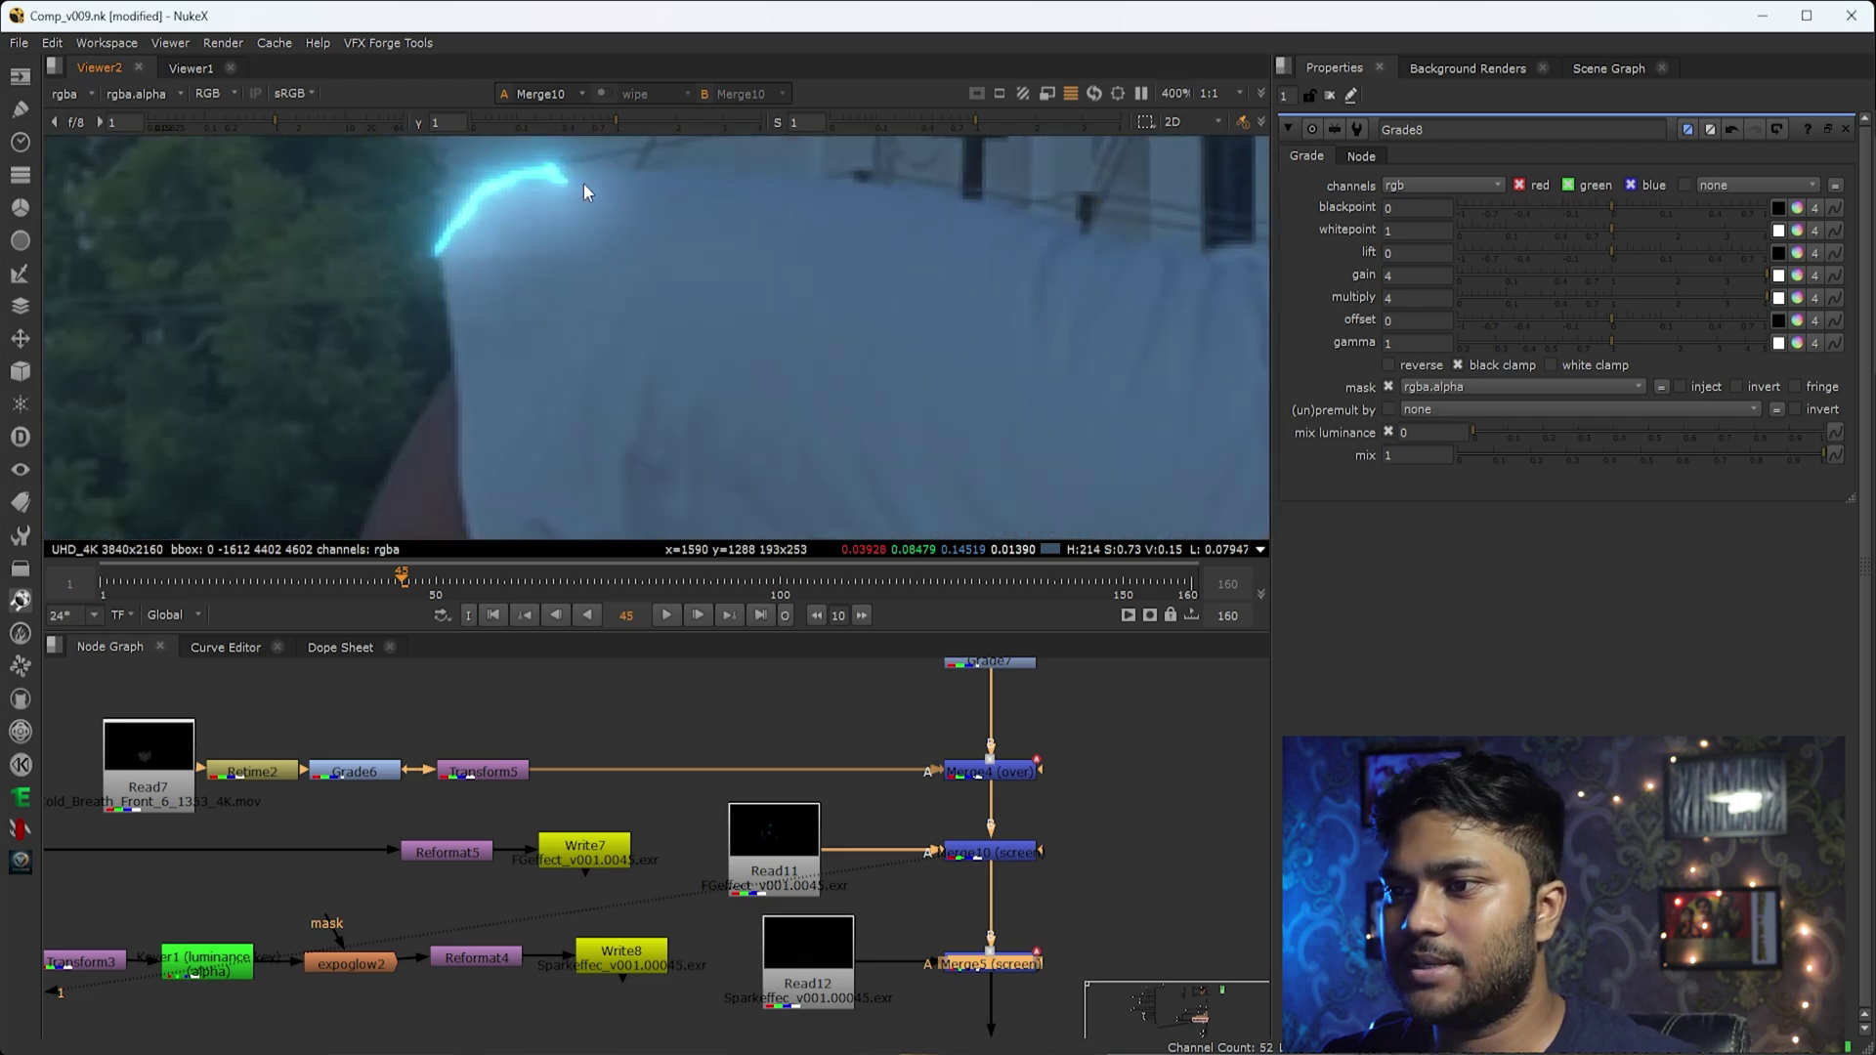
Maximize the viewer and inspect the lit areas of the runner, ending on the full Merge10 frame.
key("f")
key("space")
scroll(869, 641, "up", 8)
left_click_drag(943, 553, 555, 705)
left_click_drag(942, 392, 787, 508)
scroll(1161, 649, "up", 3)
left_click_drag(1294, 598, 957, 830)
key("f")
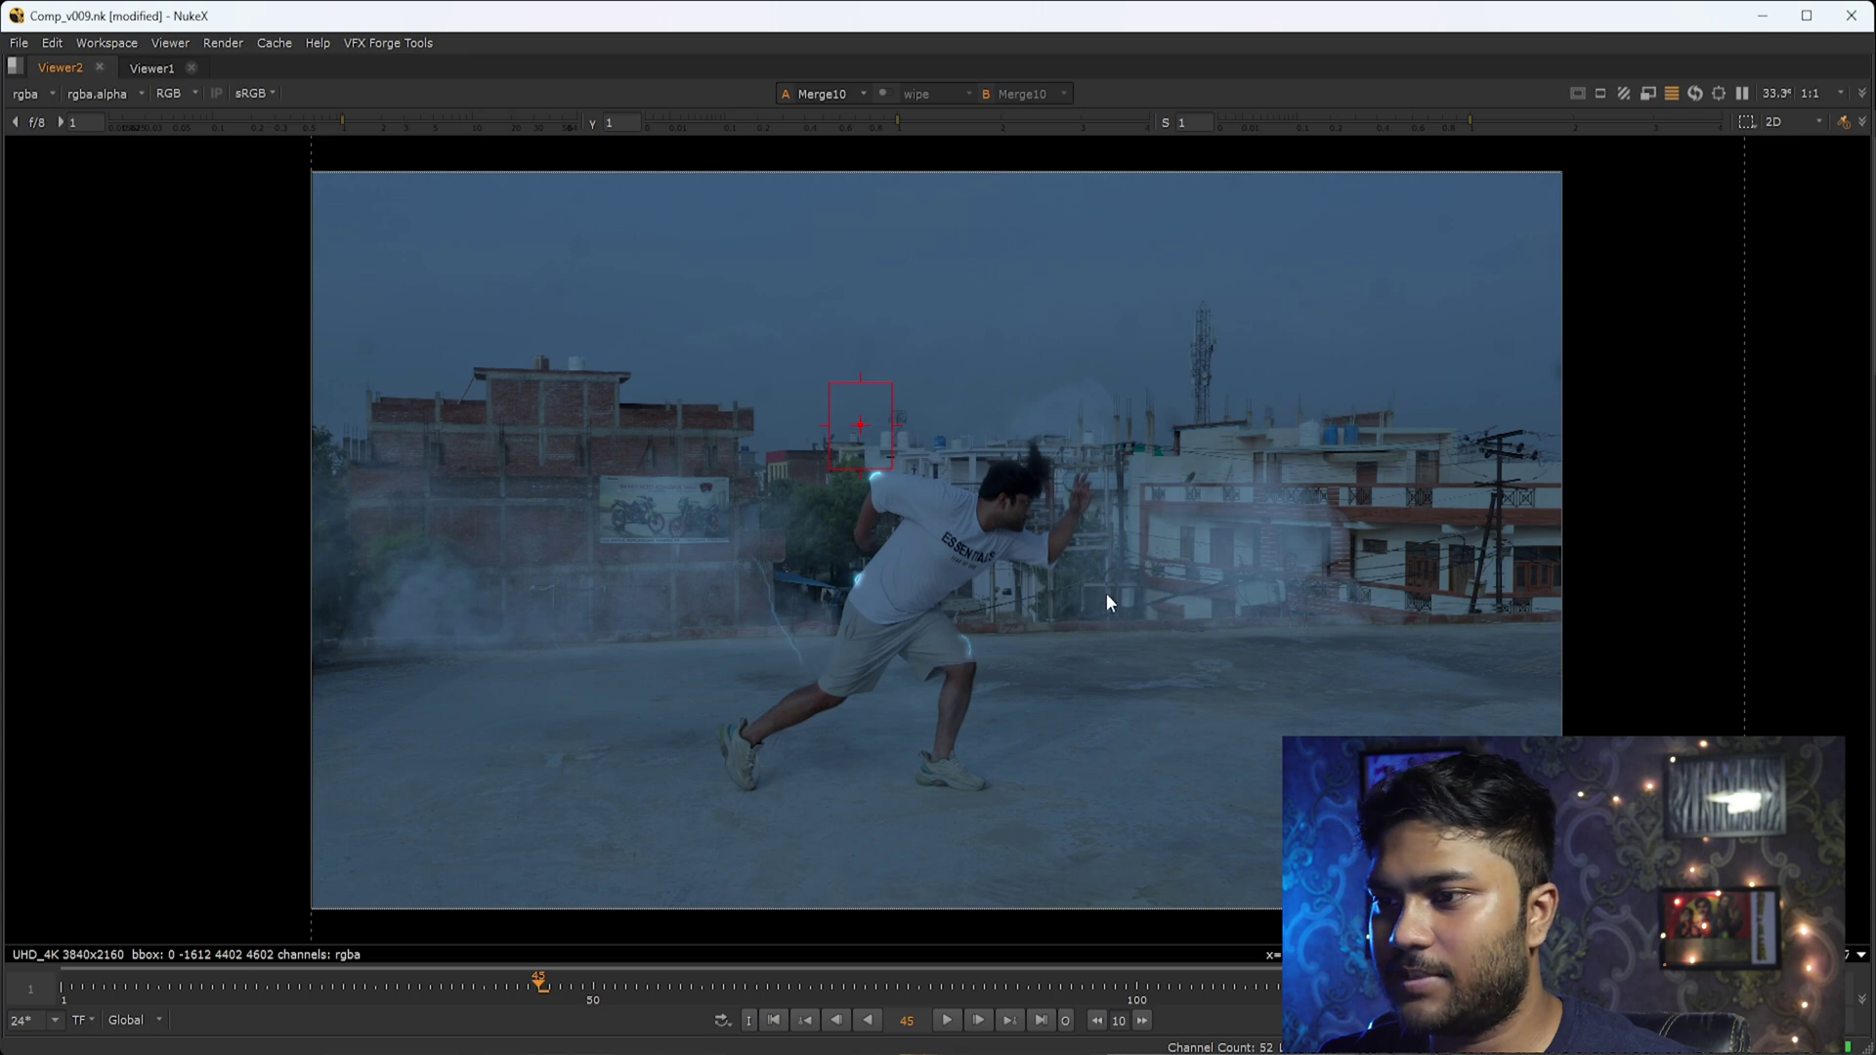
Restore the full workspace, view Reformat7, and open and view the Write5 render node.
key("space")
middle_click_drag(905, 1000, 883, 846)
left_click(972, 903)
key("1")
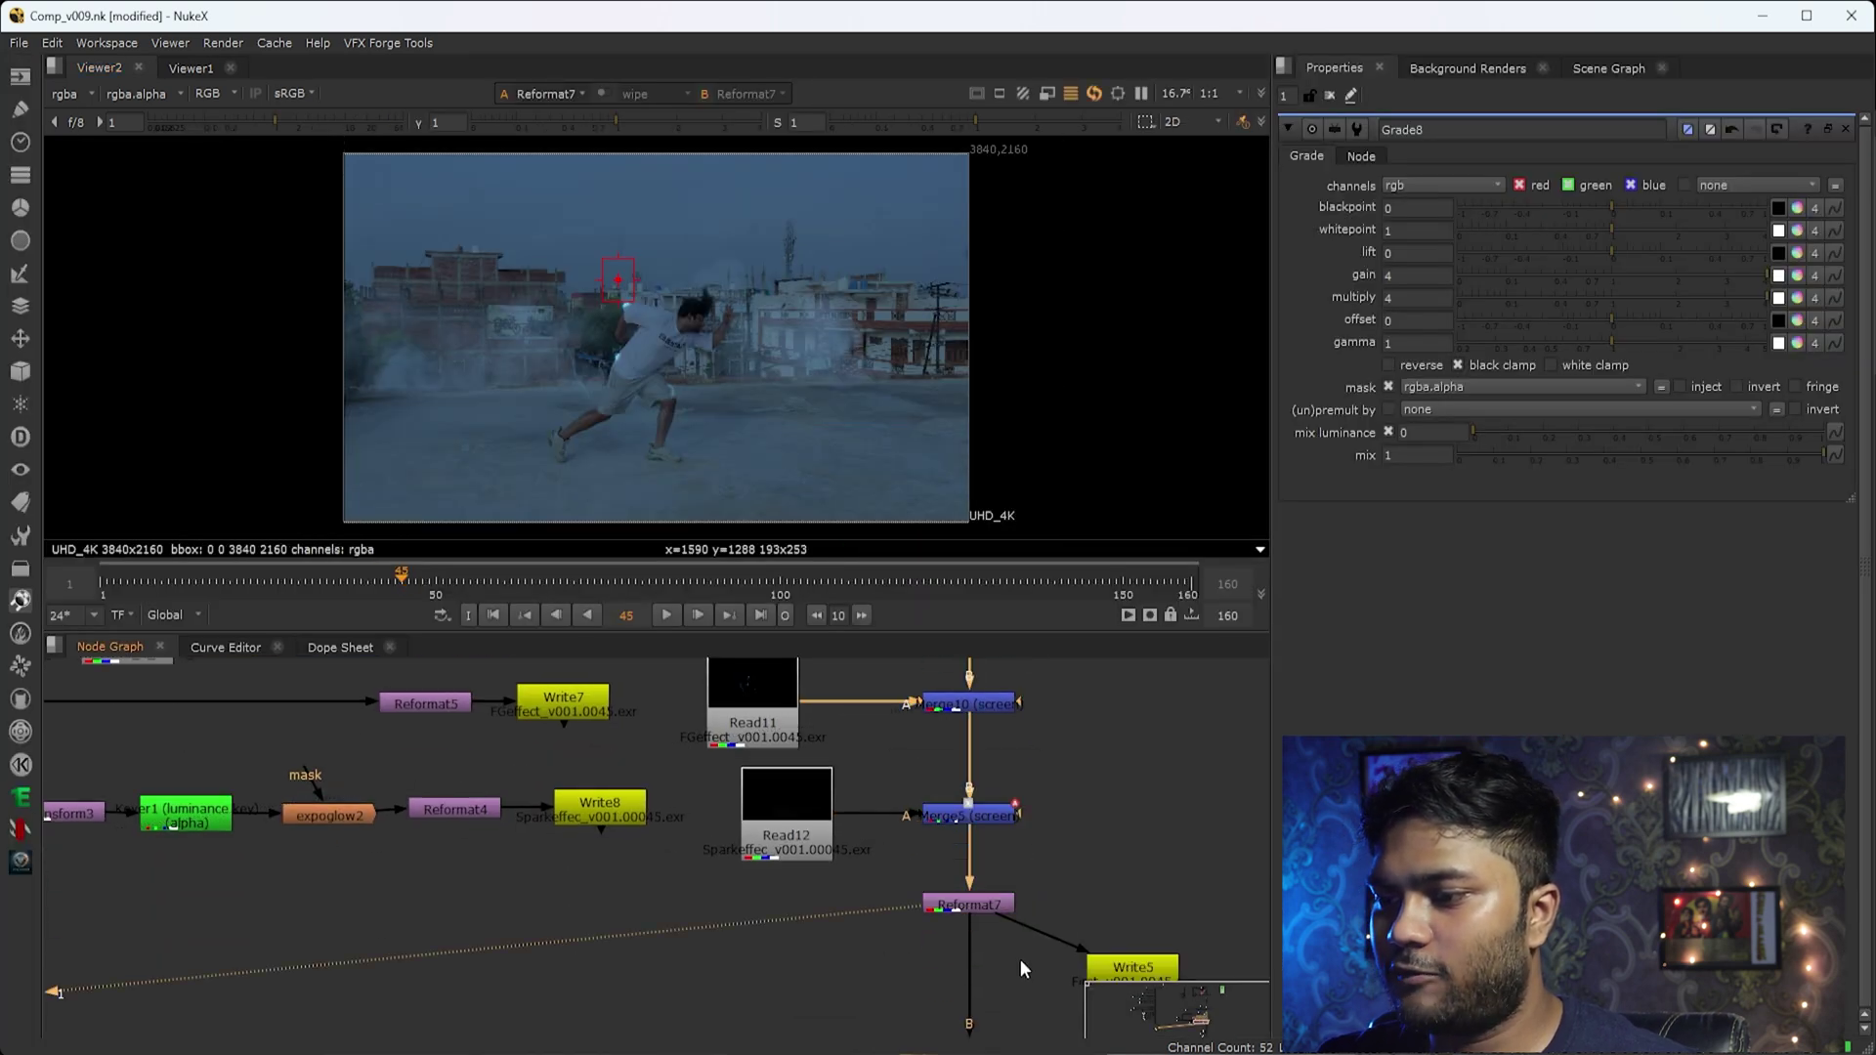
middle_click_drag(1133, 963, 1069, 791)
scroll(918, 798, "down", 7)
scroll(959, 796, "up", 5)
double_click(938, 804)
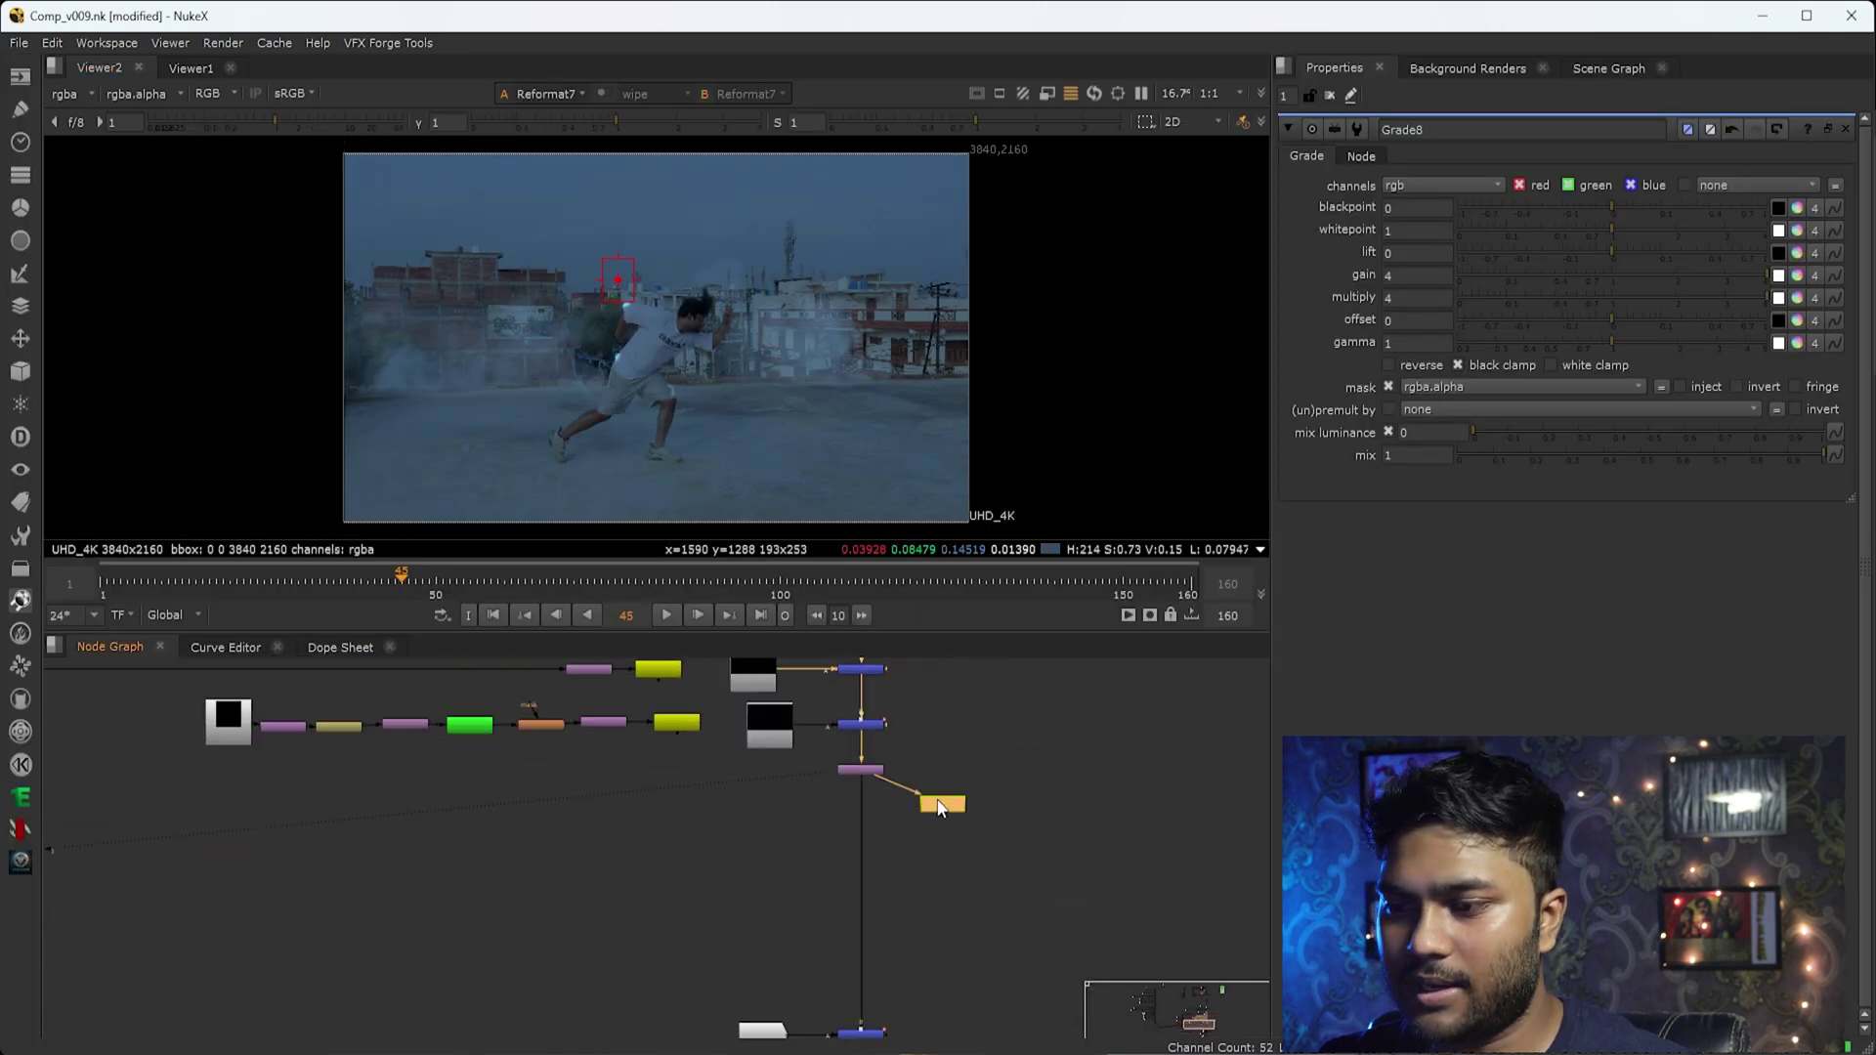
key("1")
Open and view Read13, the final render at the end of the script, and scrub it to frame 74.
scroll(936, 801, "down", 6)
middle_click_drag(676, 811, 819, 921)
scroll(829, 886, "up", 7)
scroll(830, 886, "down", 4)
middle_click_drag(961, 921, 851, 772)
middle_click_drag(1042, 1031, 1003, 896)
scroll(1002, 894, "up", 4)
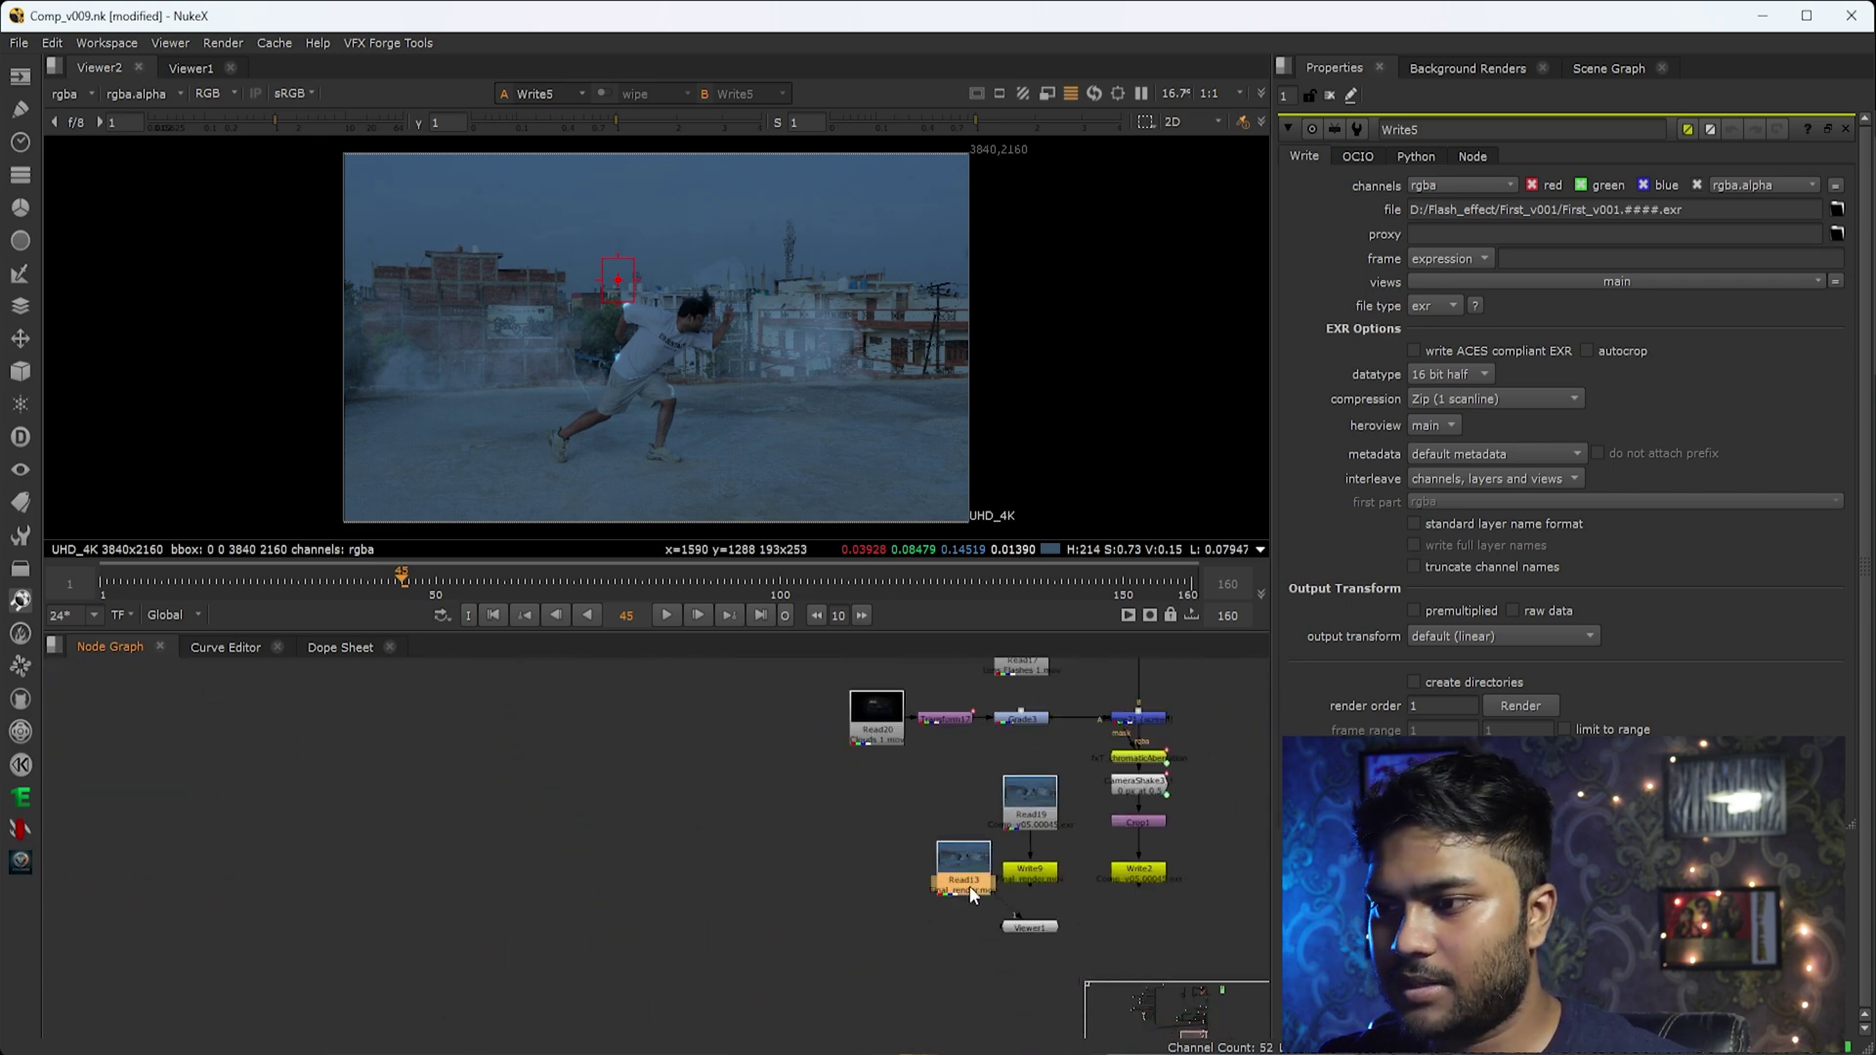
double_click(970, 888)
key("1")
left_click(674, 583)
left_click_drag(674, 584, 600, 586)
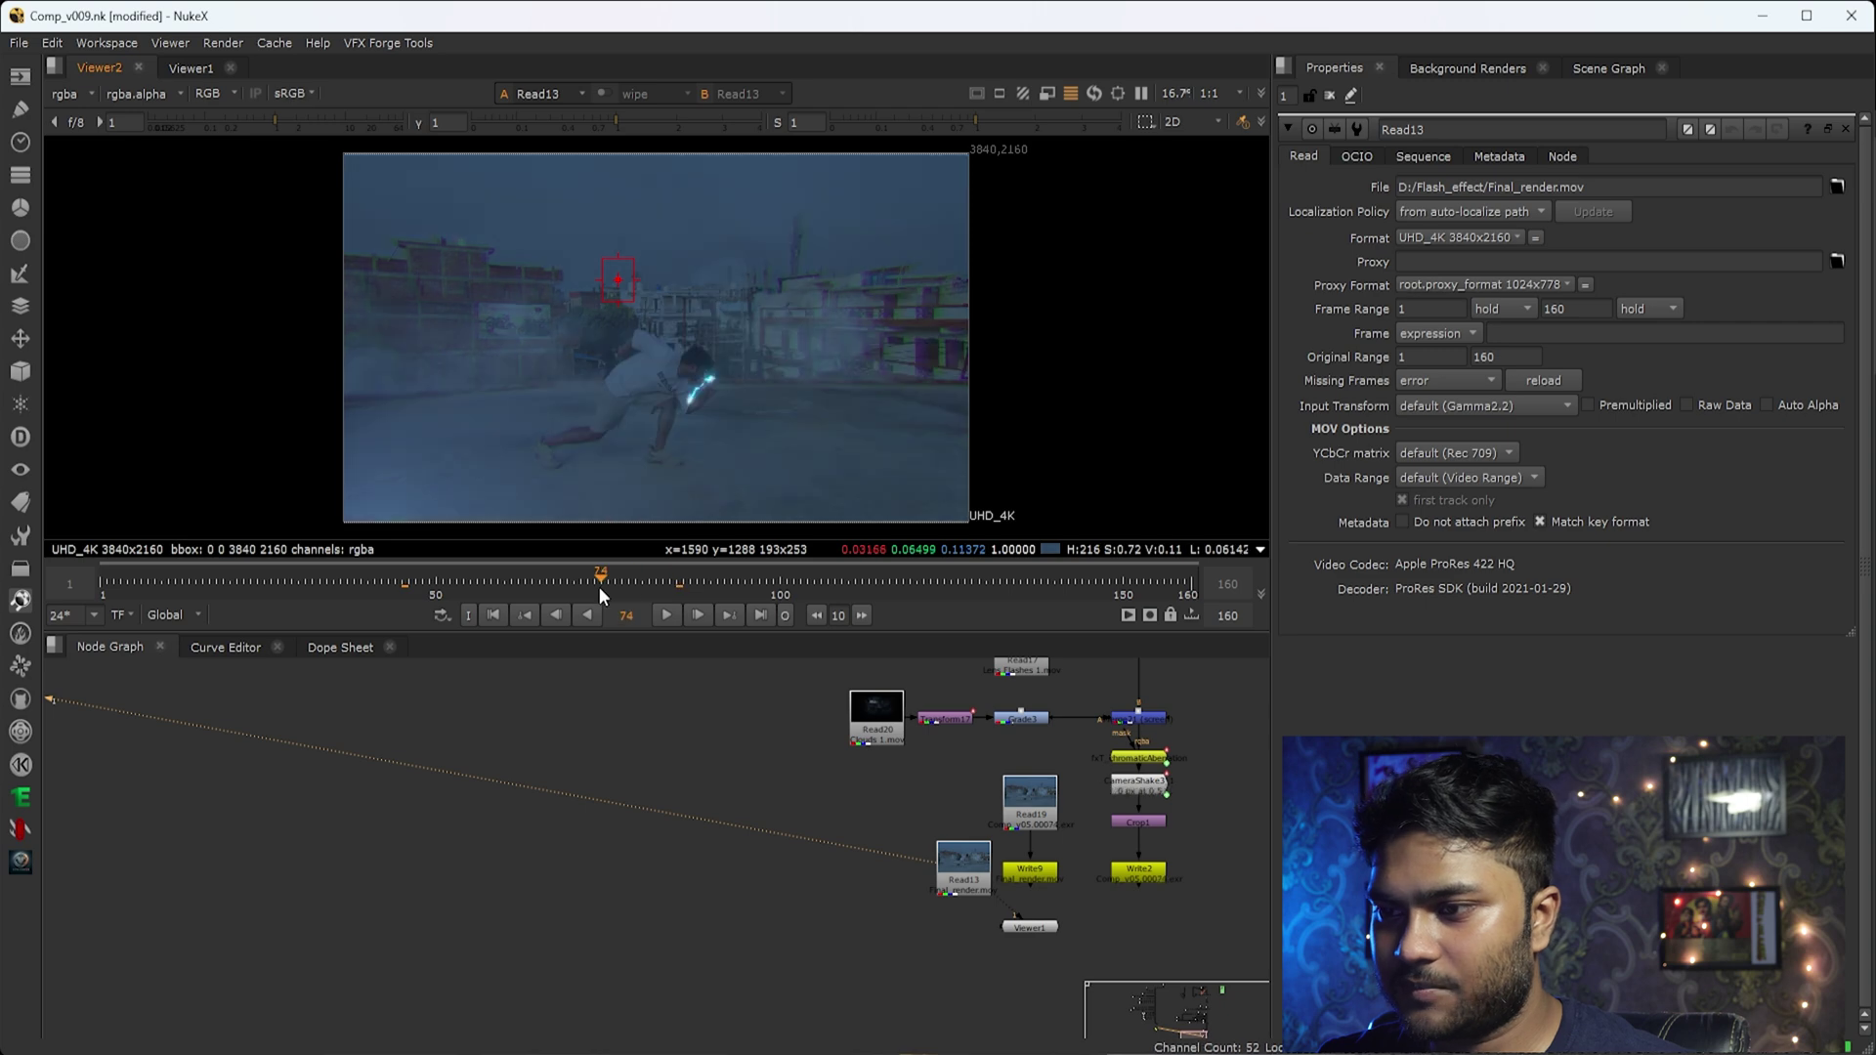
Step the final render forward to frame 79 and examine the sparks around the runner's feet.
key("Right")
key("Right")
key("Right")
key("Right")
key("Right")
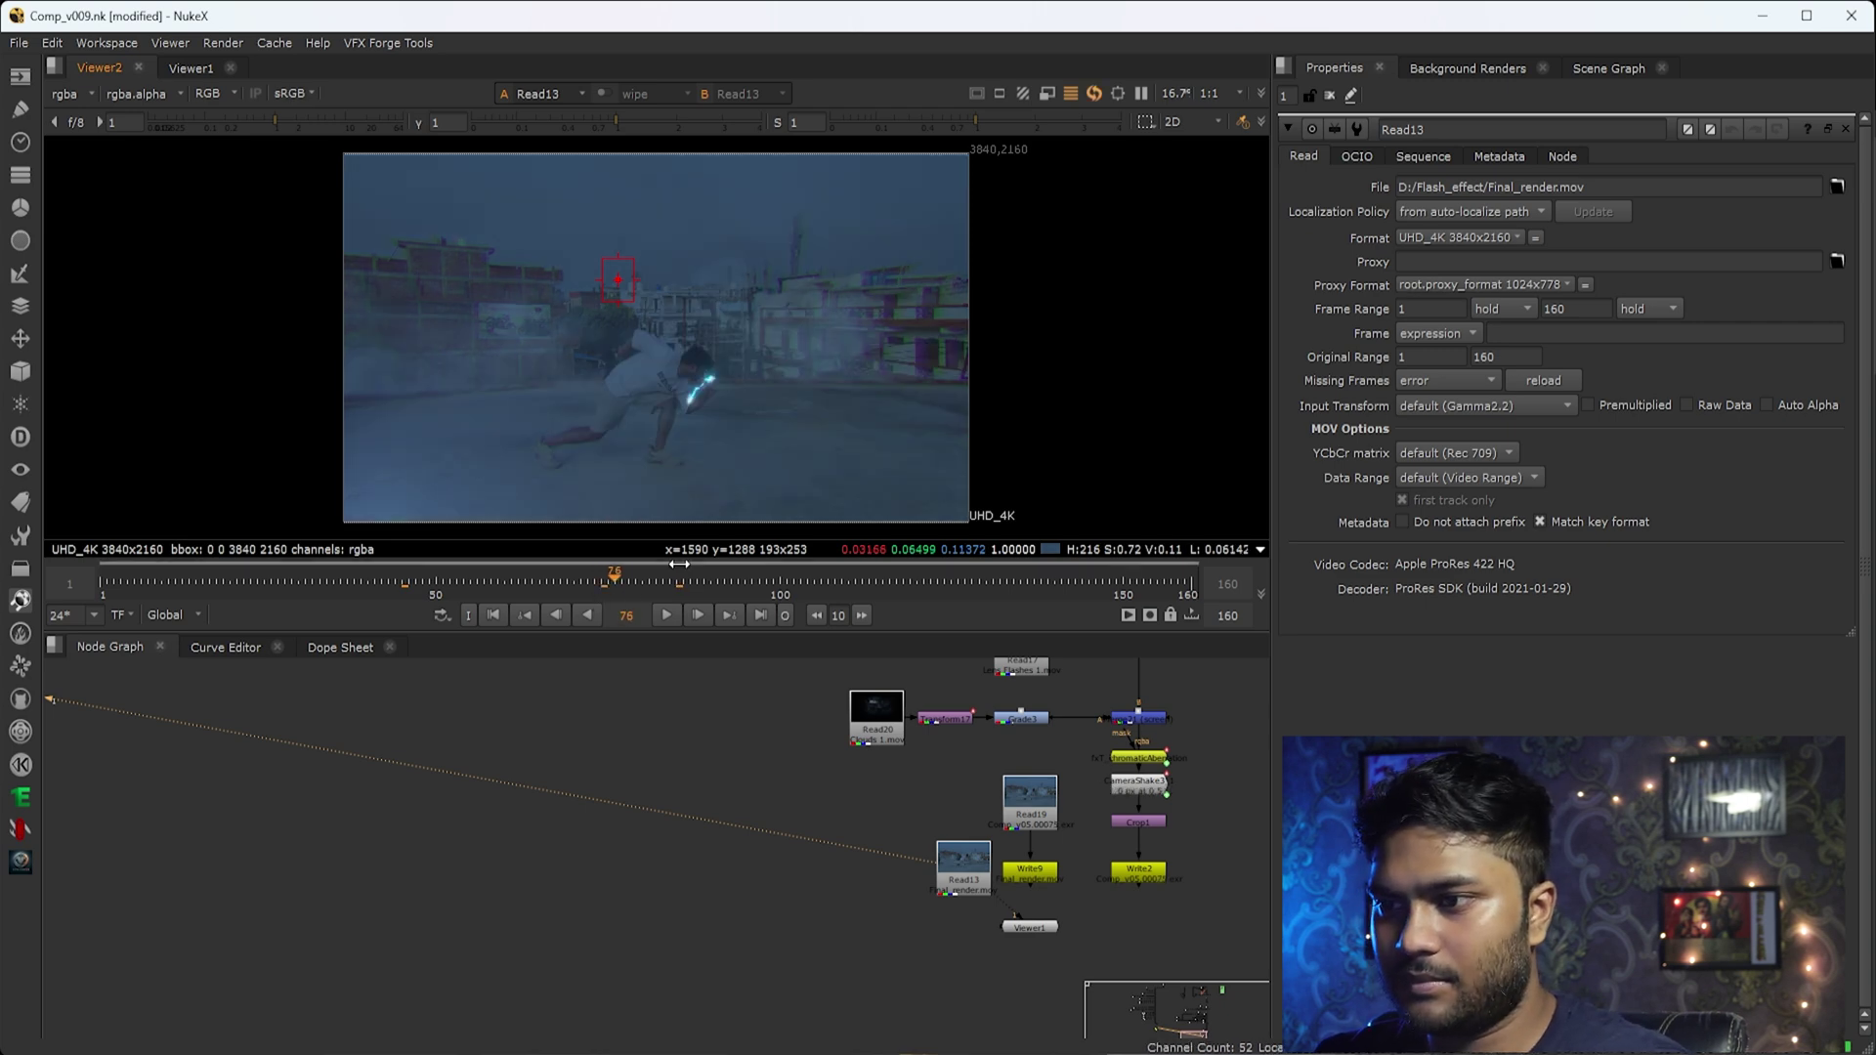
scroll(712, 408, "up", 7)
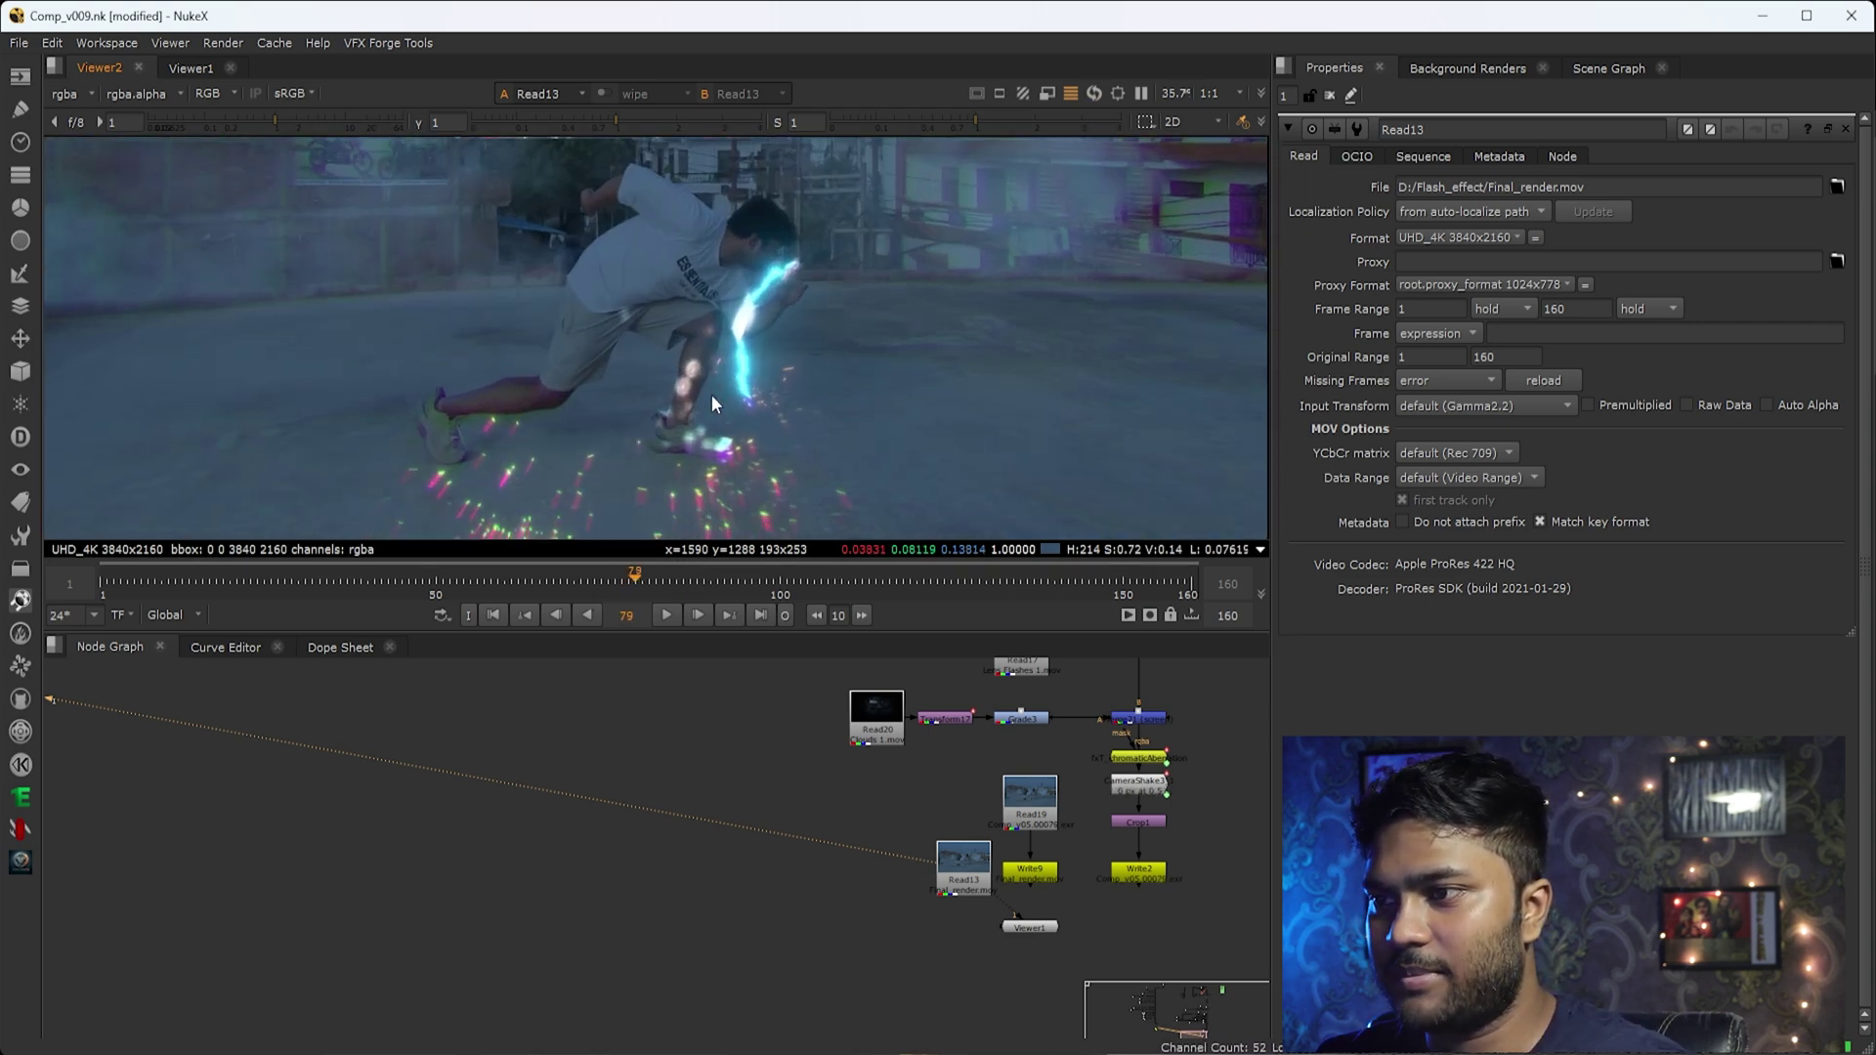
Step around frames 75 to 77 of the final render and examine the sparks where the lightning strikes the ground.
key("Left")
key("Left")
key("Left")
key("Left")
key("Left")
key("Left")
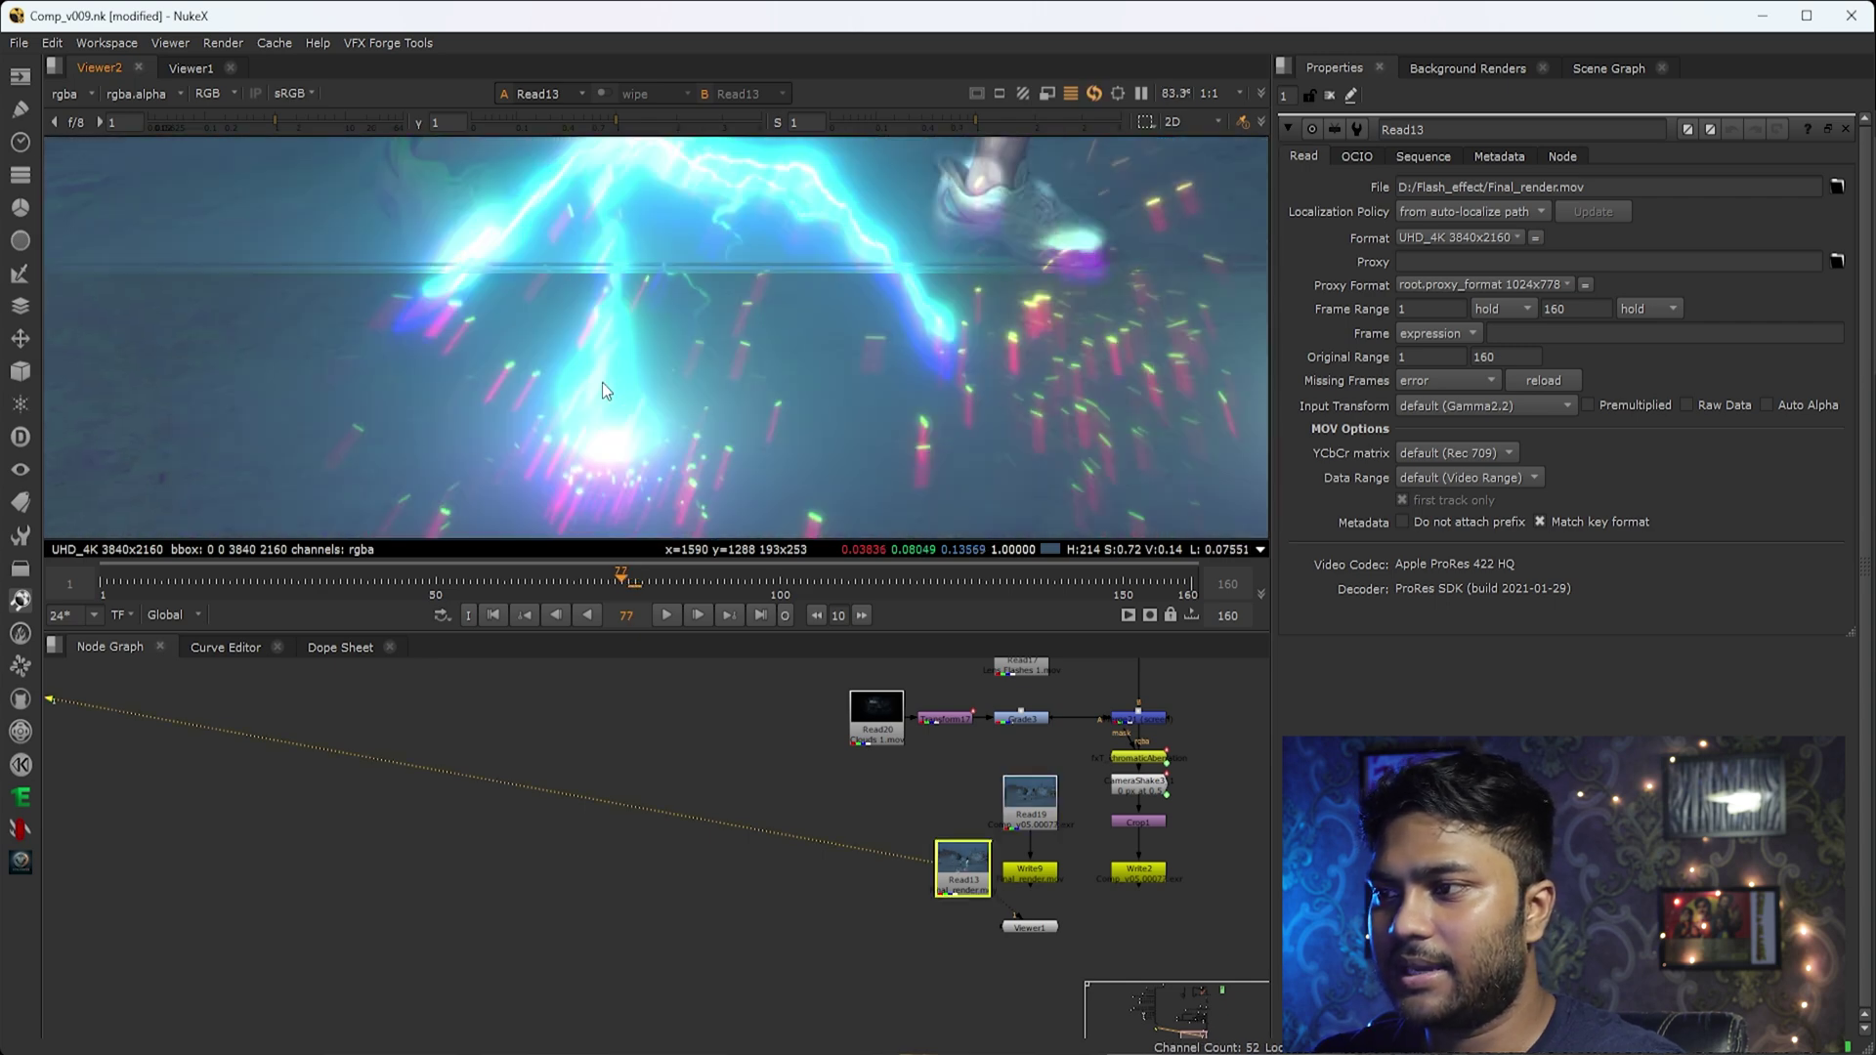
key("Right")
key("Right")
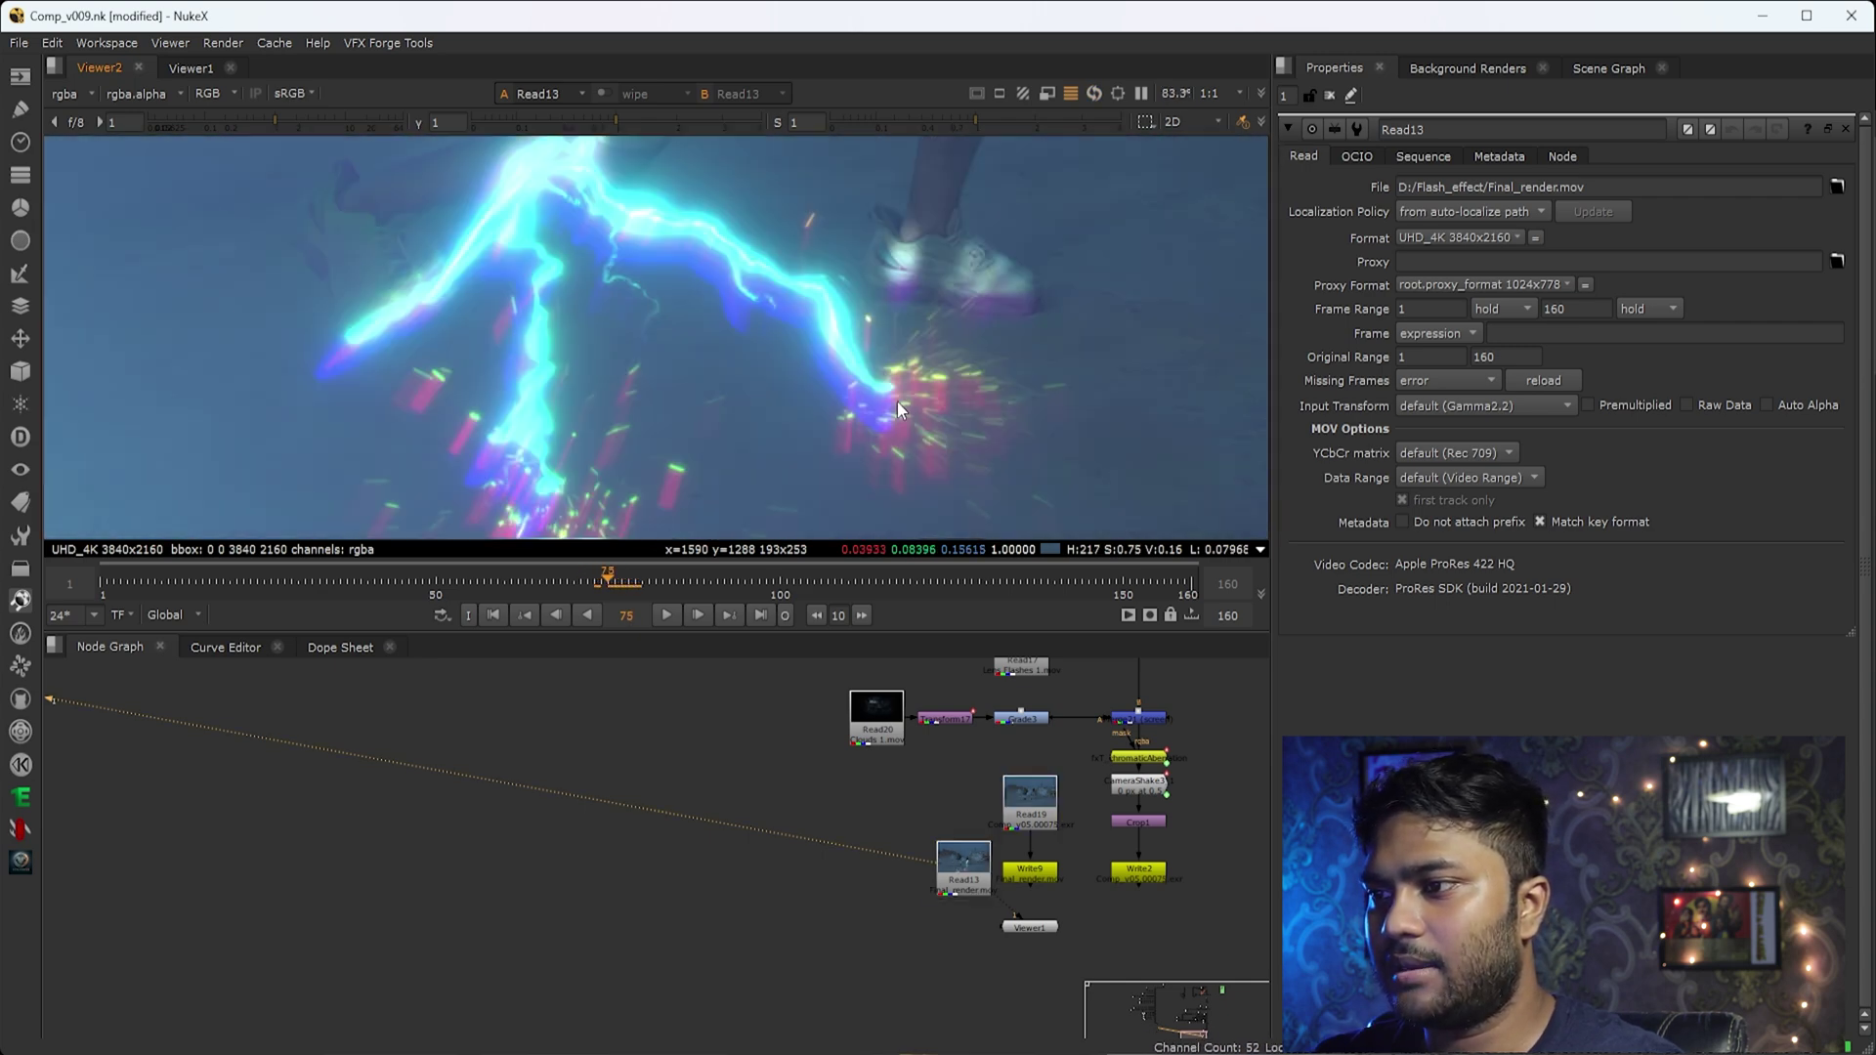
scroll(1007, 362, "up", 2)
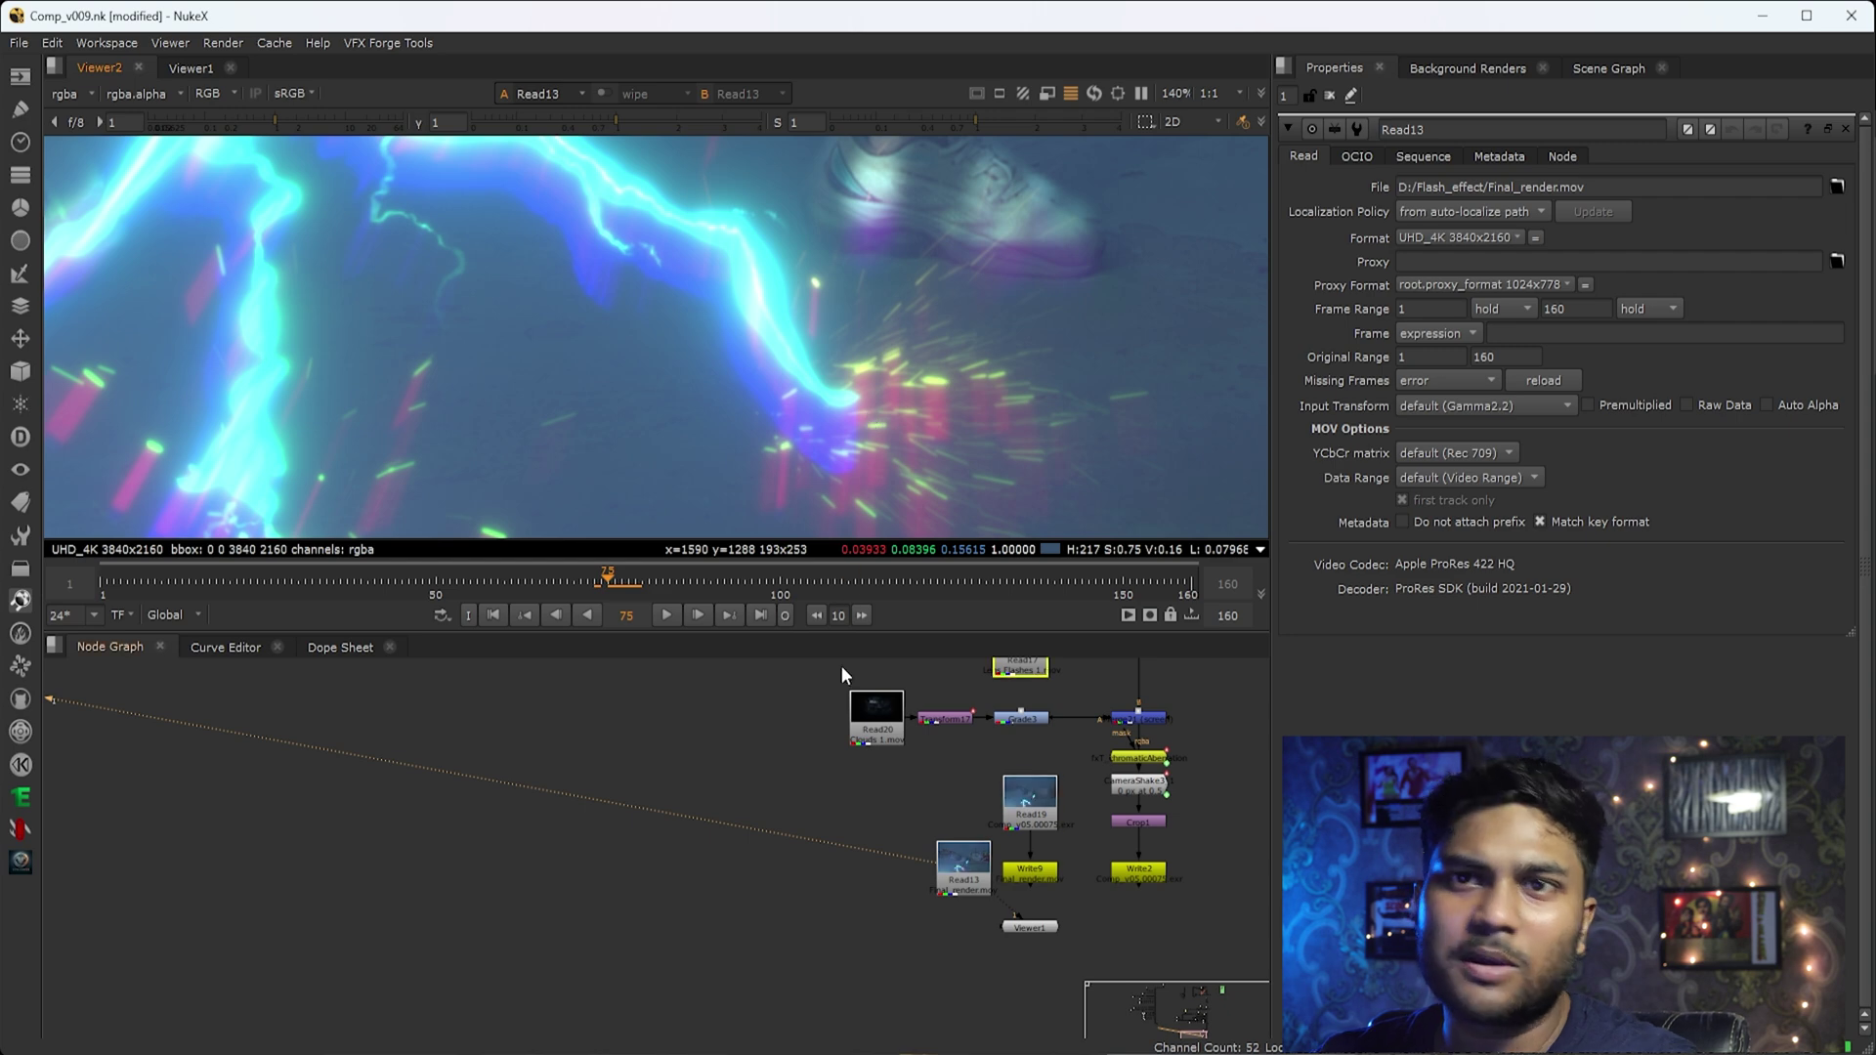
Find the sparks branch in the node graph, view its Read26 source clip, and scrub back to frame 55.
scroll(647, 916, "down", 3)
scroll(606, 919, "down", 2)
scroll(881, 373, "down", 2)
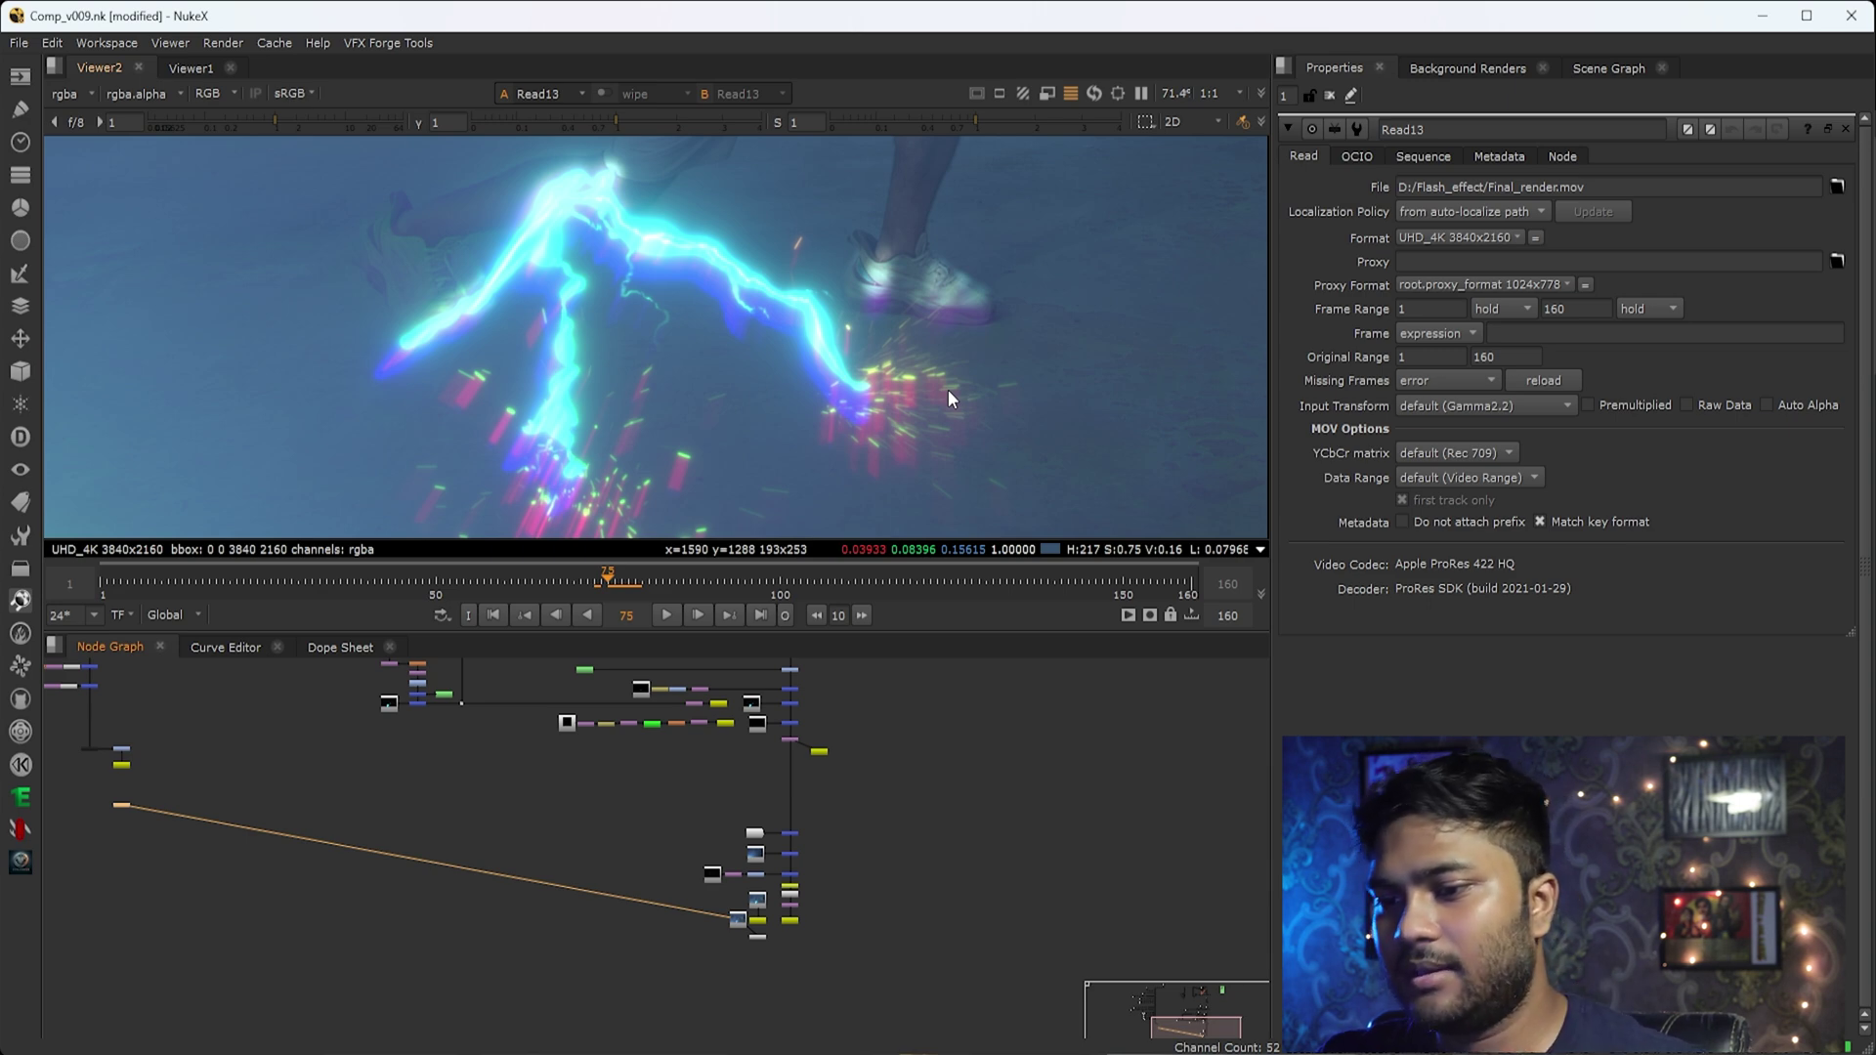
scroll(671, 822, "up", 5)
left_click_drag(734, 799, 588, 950)
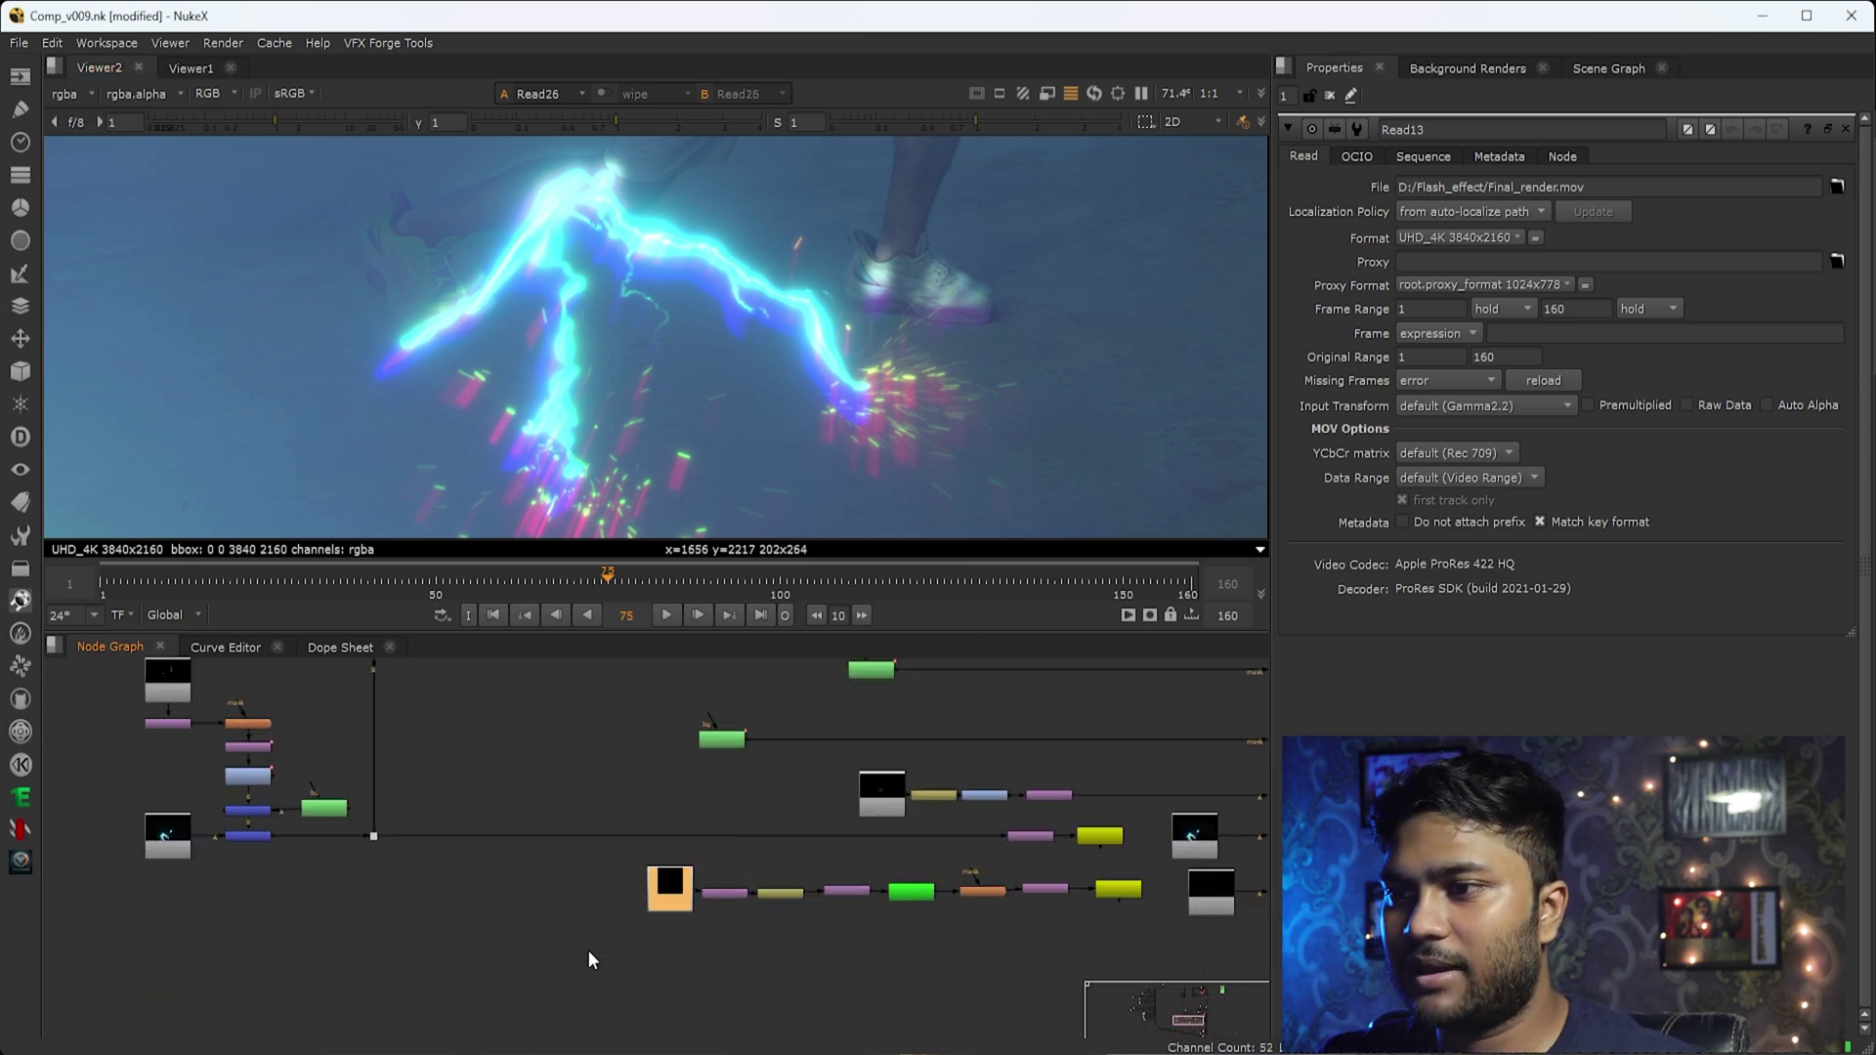
key("1")
key("f")
left_click_drag(625, 591, 572, 589)
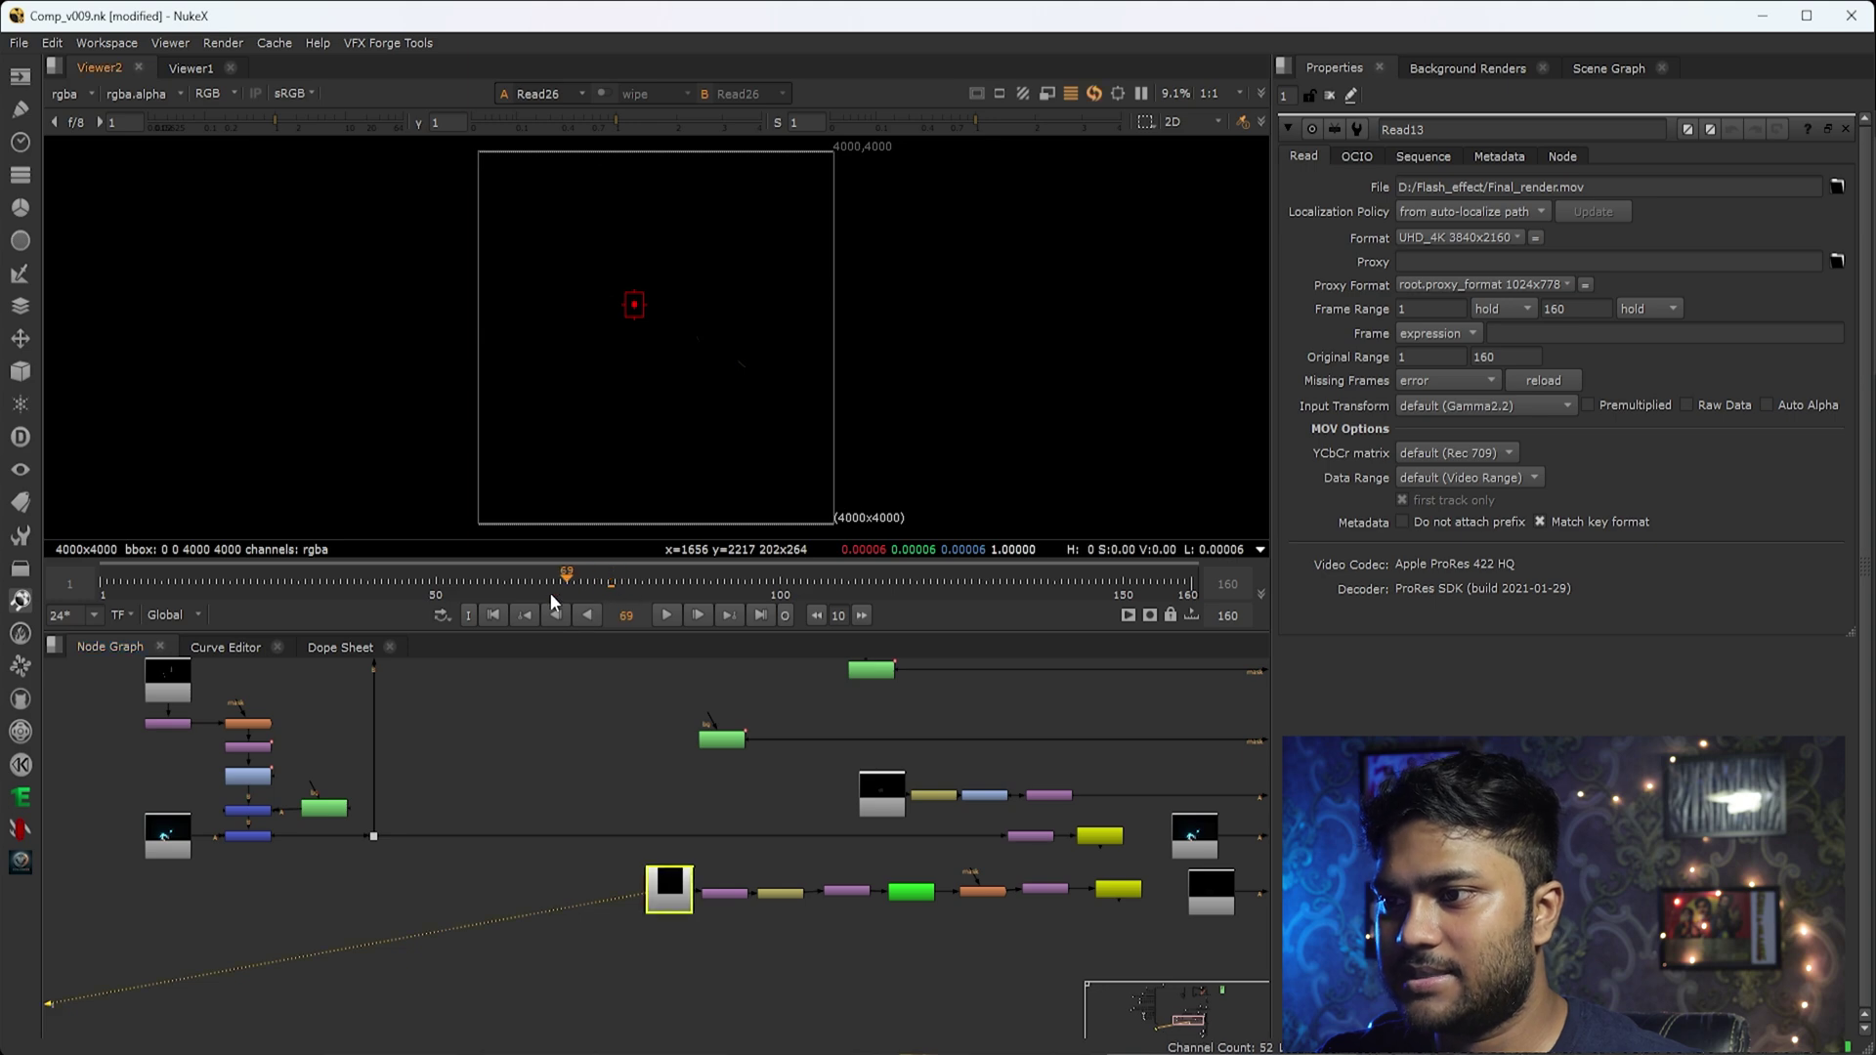
Follow the sparks branch from Reformat2 through Retime3 and view the Keyer1 luminance key.
scroll(539, 297, "up", 6)
middle_click_drag(832, 916, 609, 863)
scroll(666, 907, "up", 4)
left_click_drag(438, 732, 349, 822)
key("1")
left_click_drag(568, 747, 396, 900)
left_click_drag(729, 747, 752, 841)
key("1")
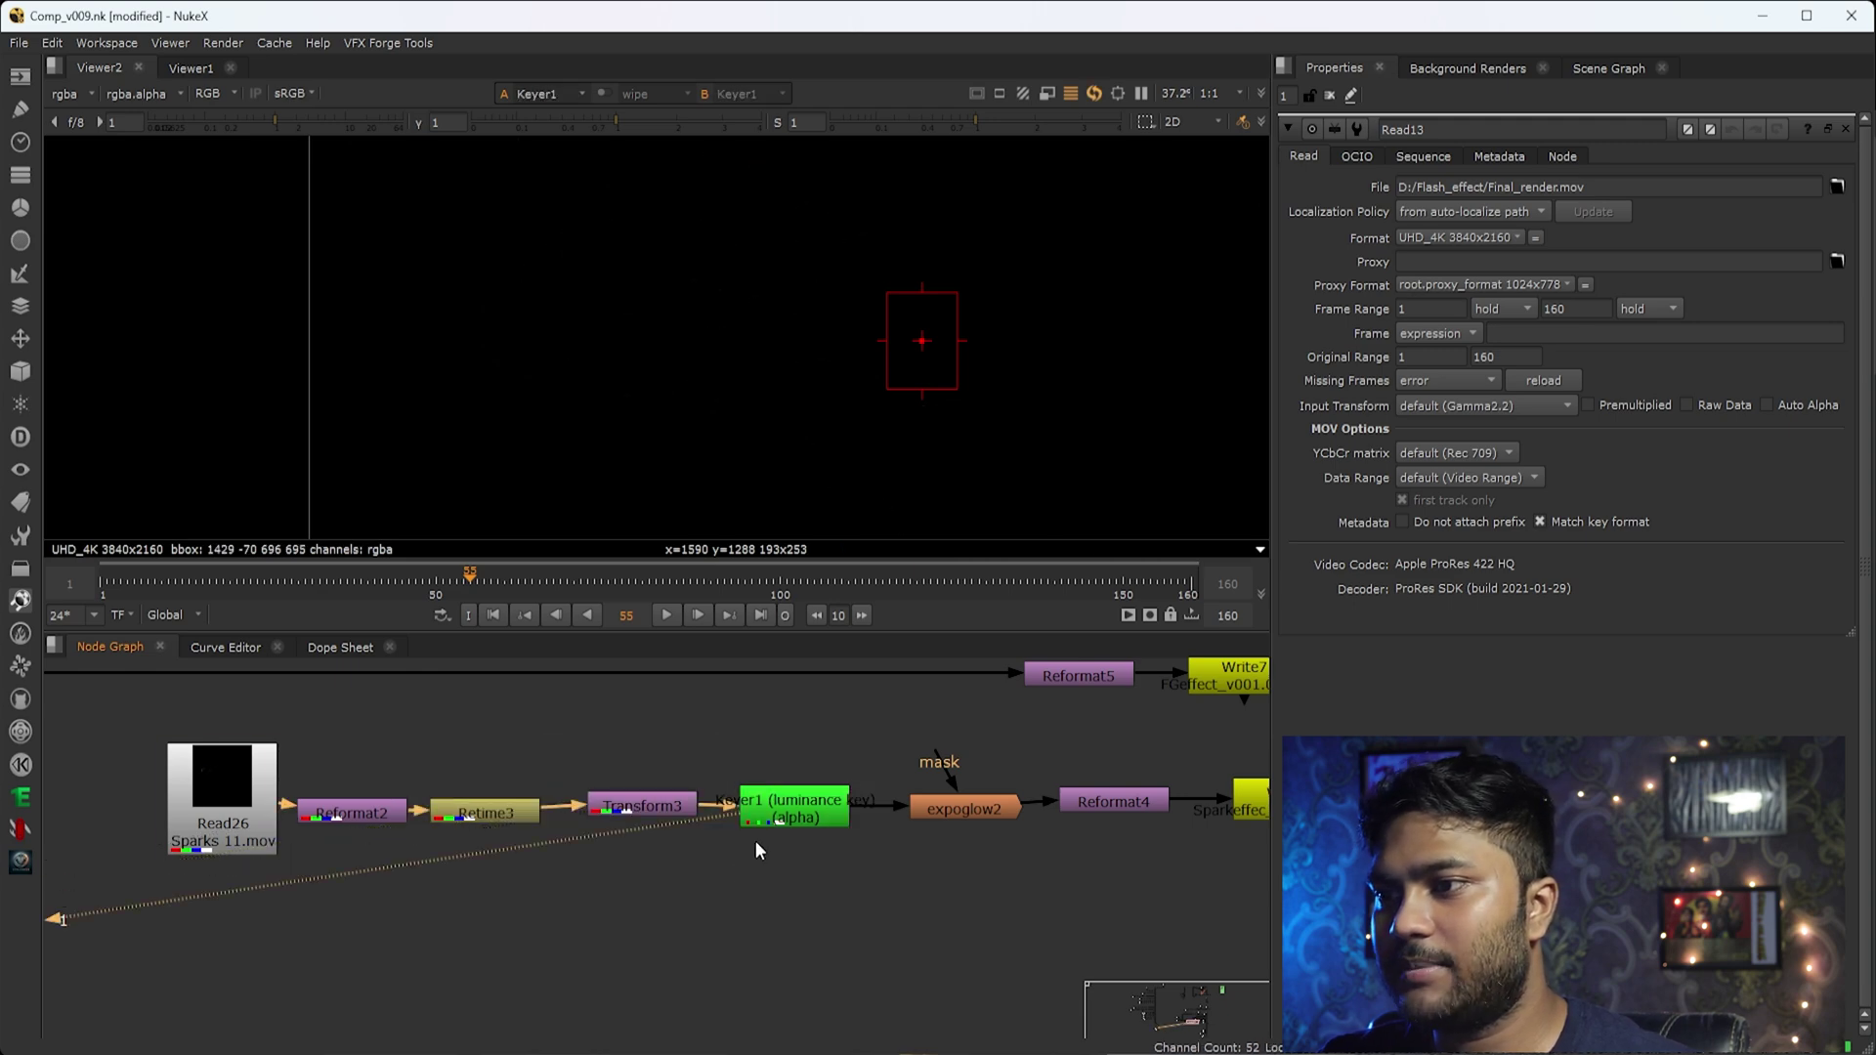
Zoom in on the keyed sparks, then view the expoglow2 result and the branch's Write8 node.
key("f")
scroll(547, 420, "up", 5)
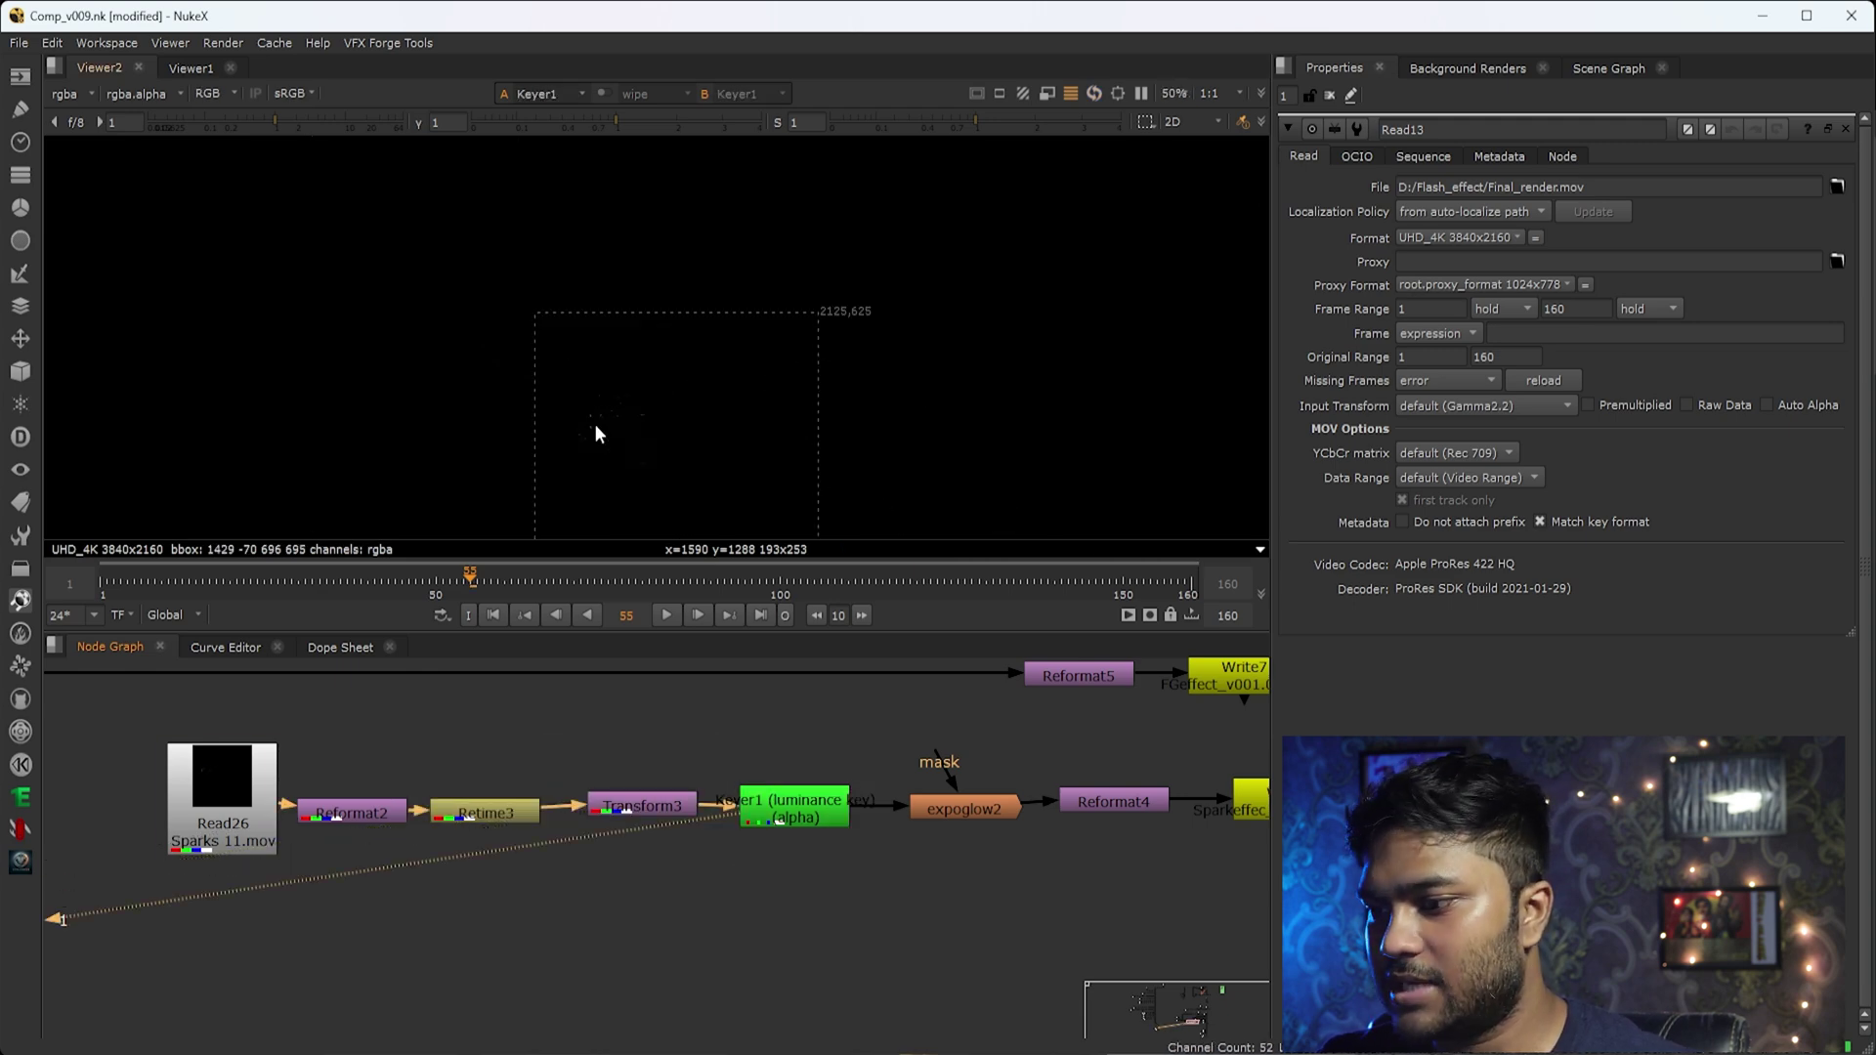
left_click_drag(1034, 742, 905, 838)
key("1")
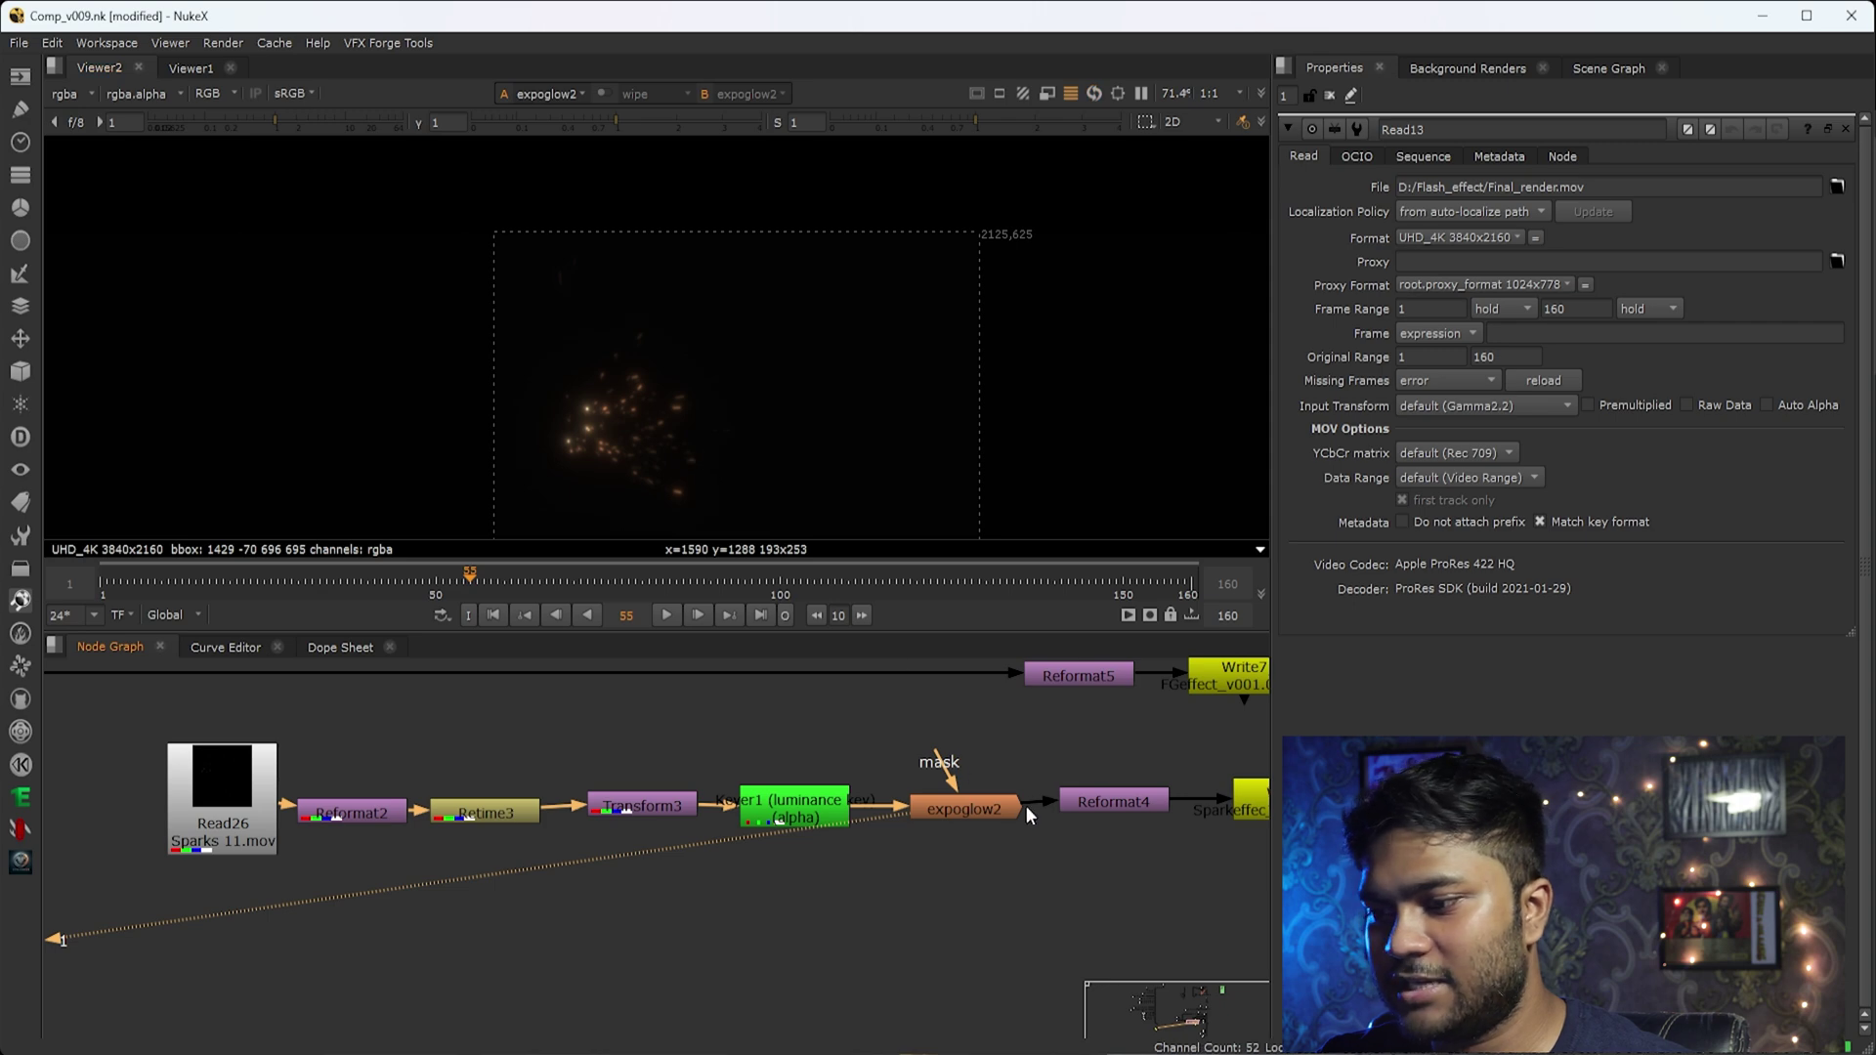
middle_click_drag(1008, 777, 755, 793)
left_click_drag(980, 772, 901, 830)
left_click_drag(1099, 762, 1021, 838)
key("1")
scroll(979, 846, "down", 4)
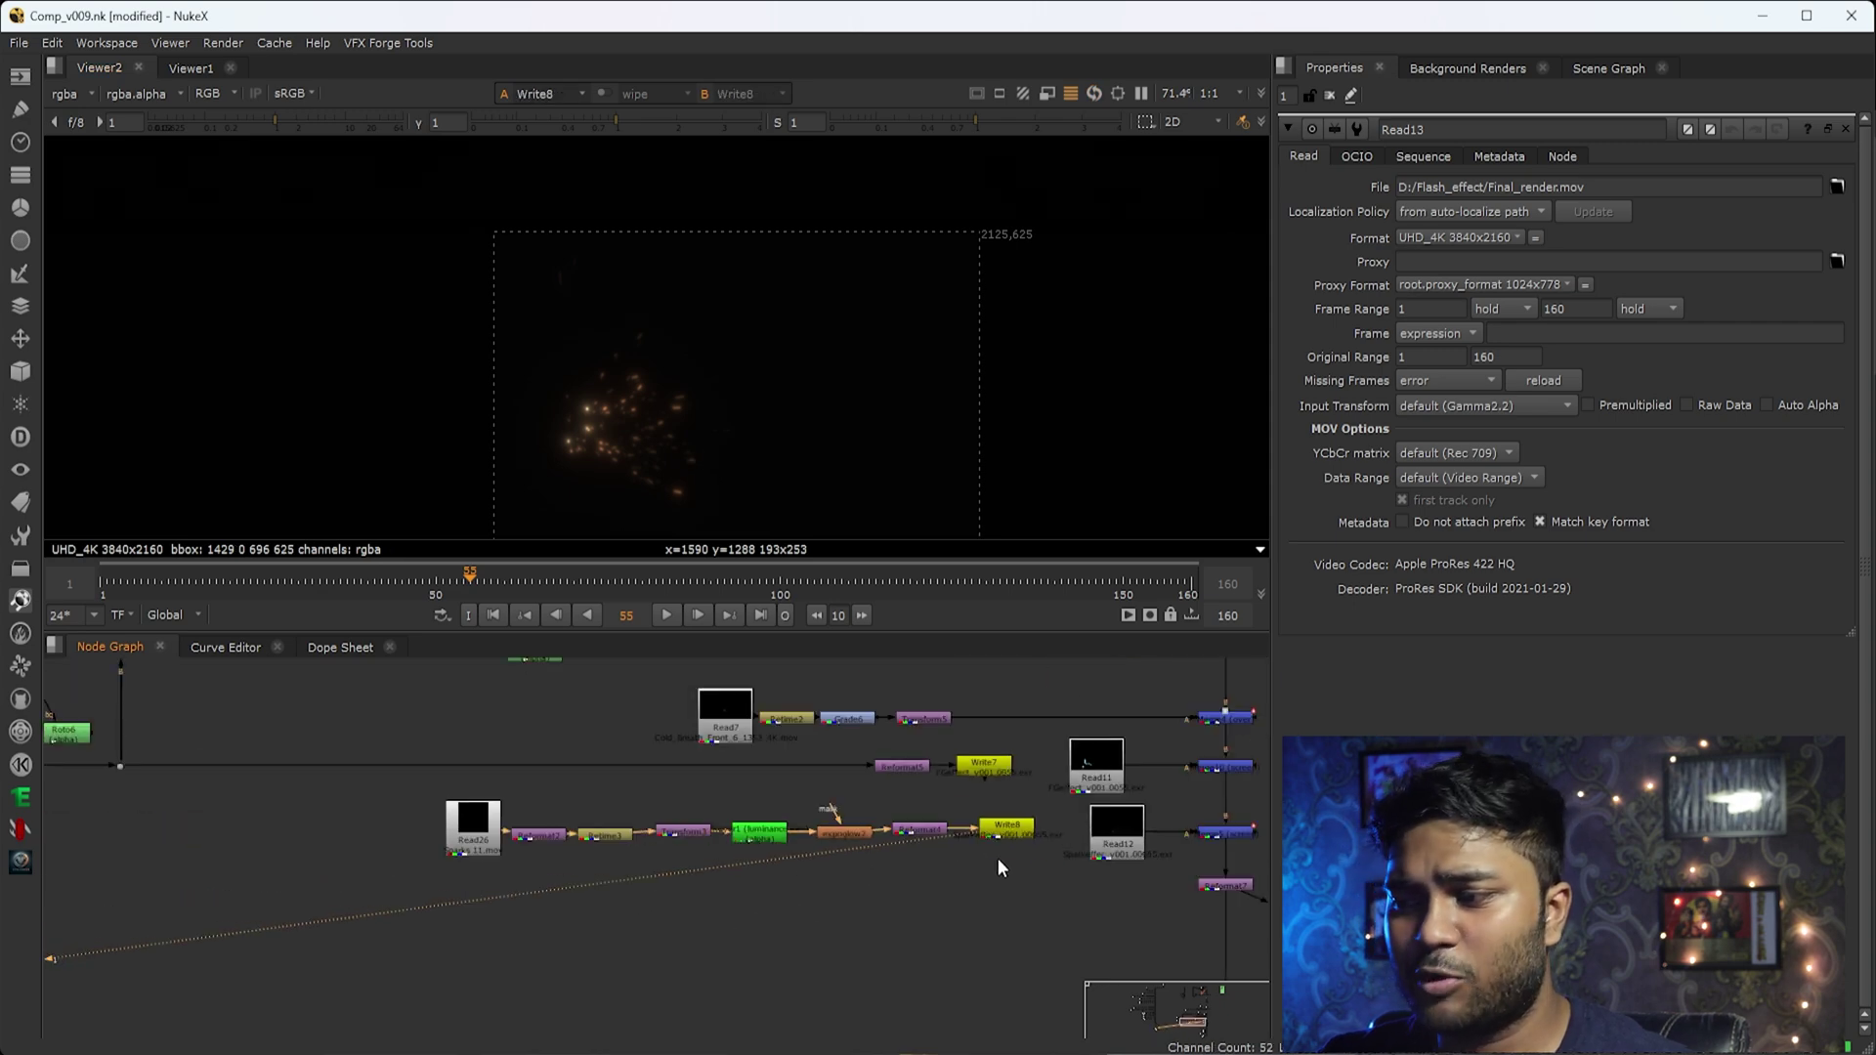
View Merge5, where the rendered sparks join the main composite, and examine the sparks beside the runner's rear foot.
middle_click_drag(1215, 851, 801, 910)
scroll(800, 906, "up", 3)
left_click_drag(936, 827, 701, 908)
key("1")
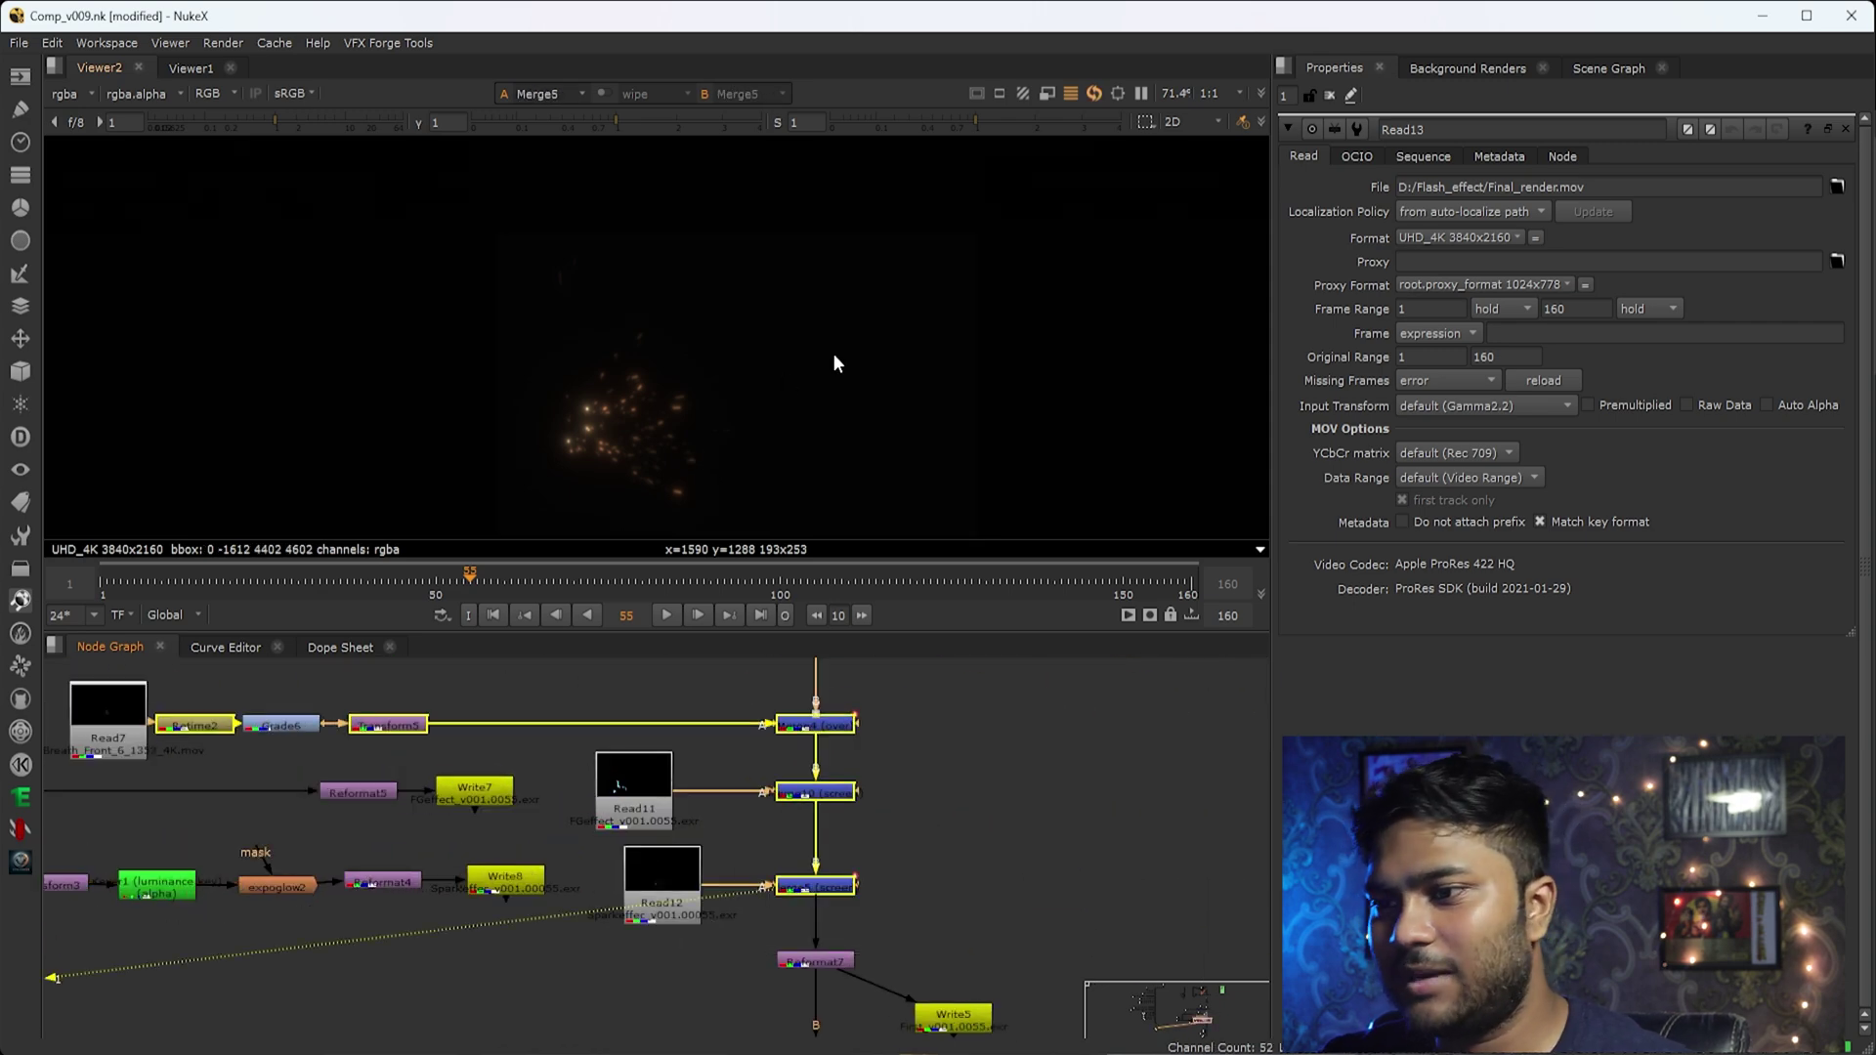
key("f")
scroll(580, 471, "up", 9)
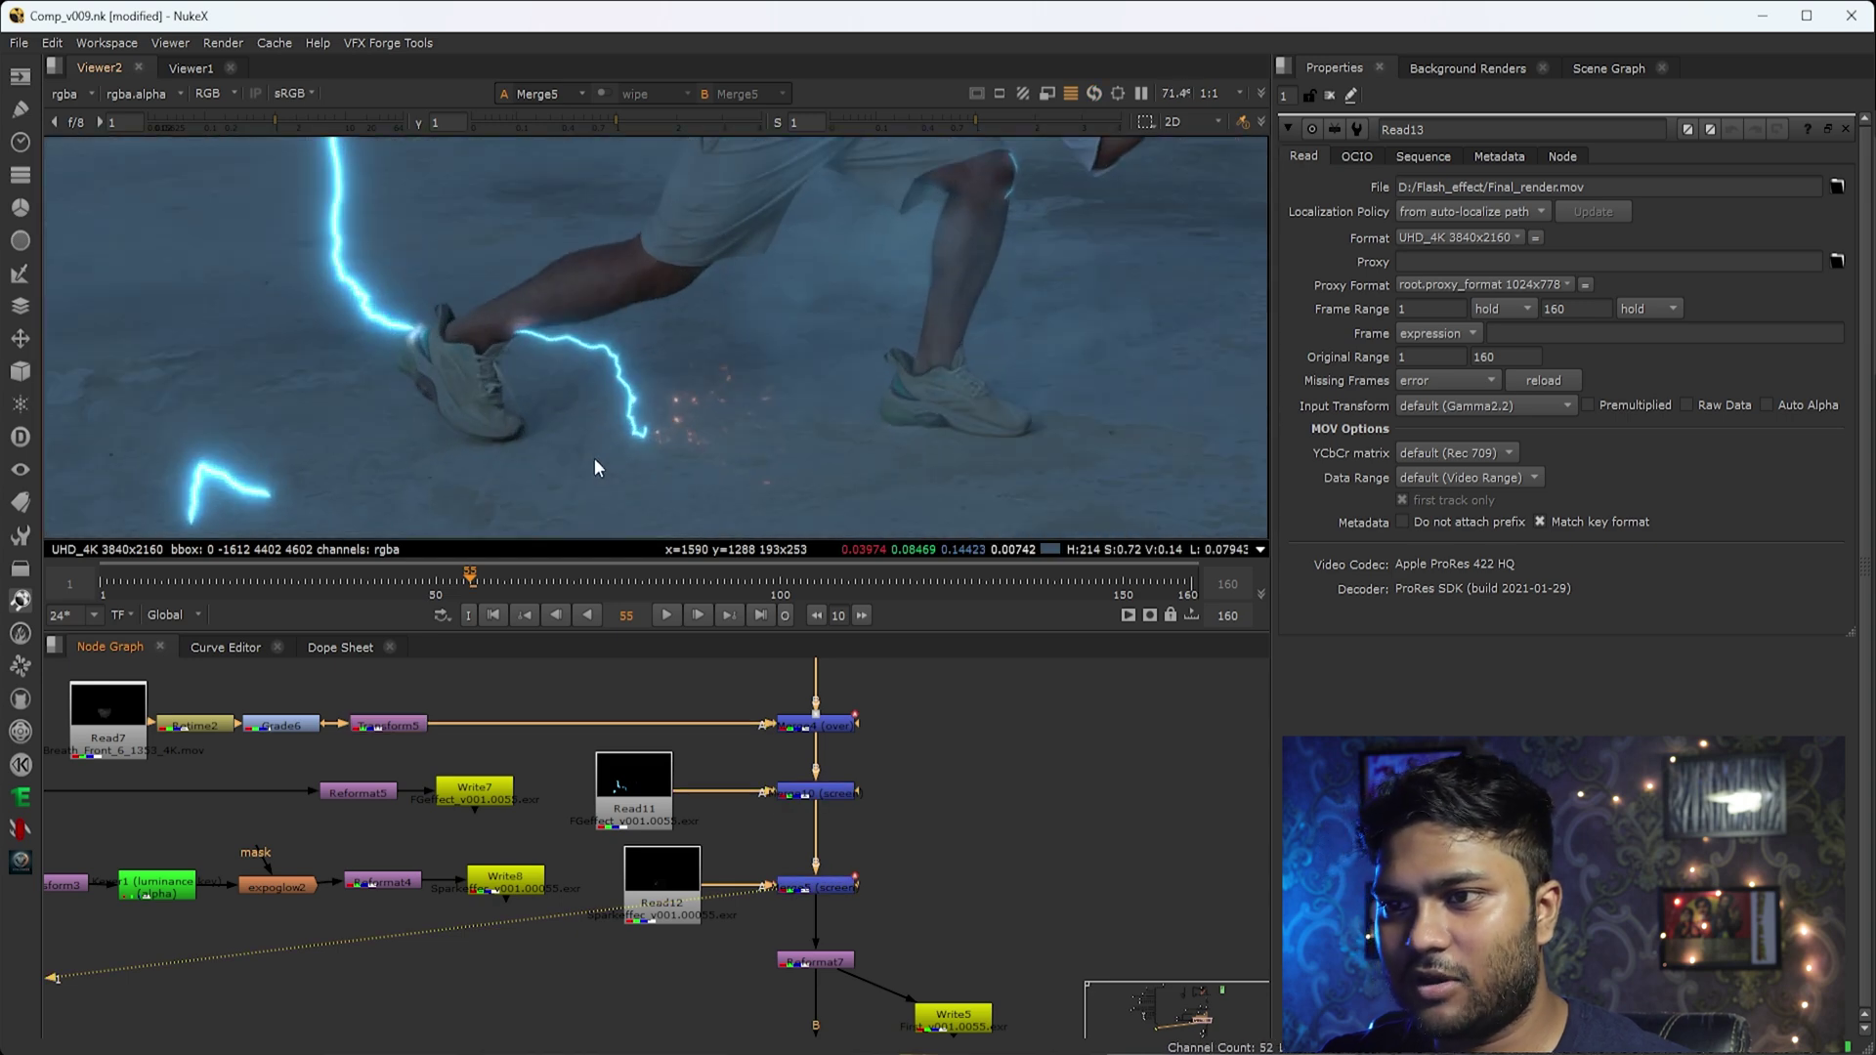
scroll(516, 319, "up", 3)
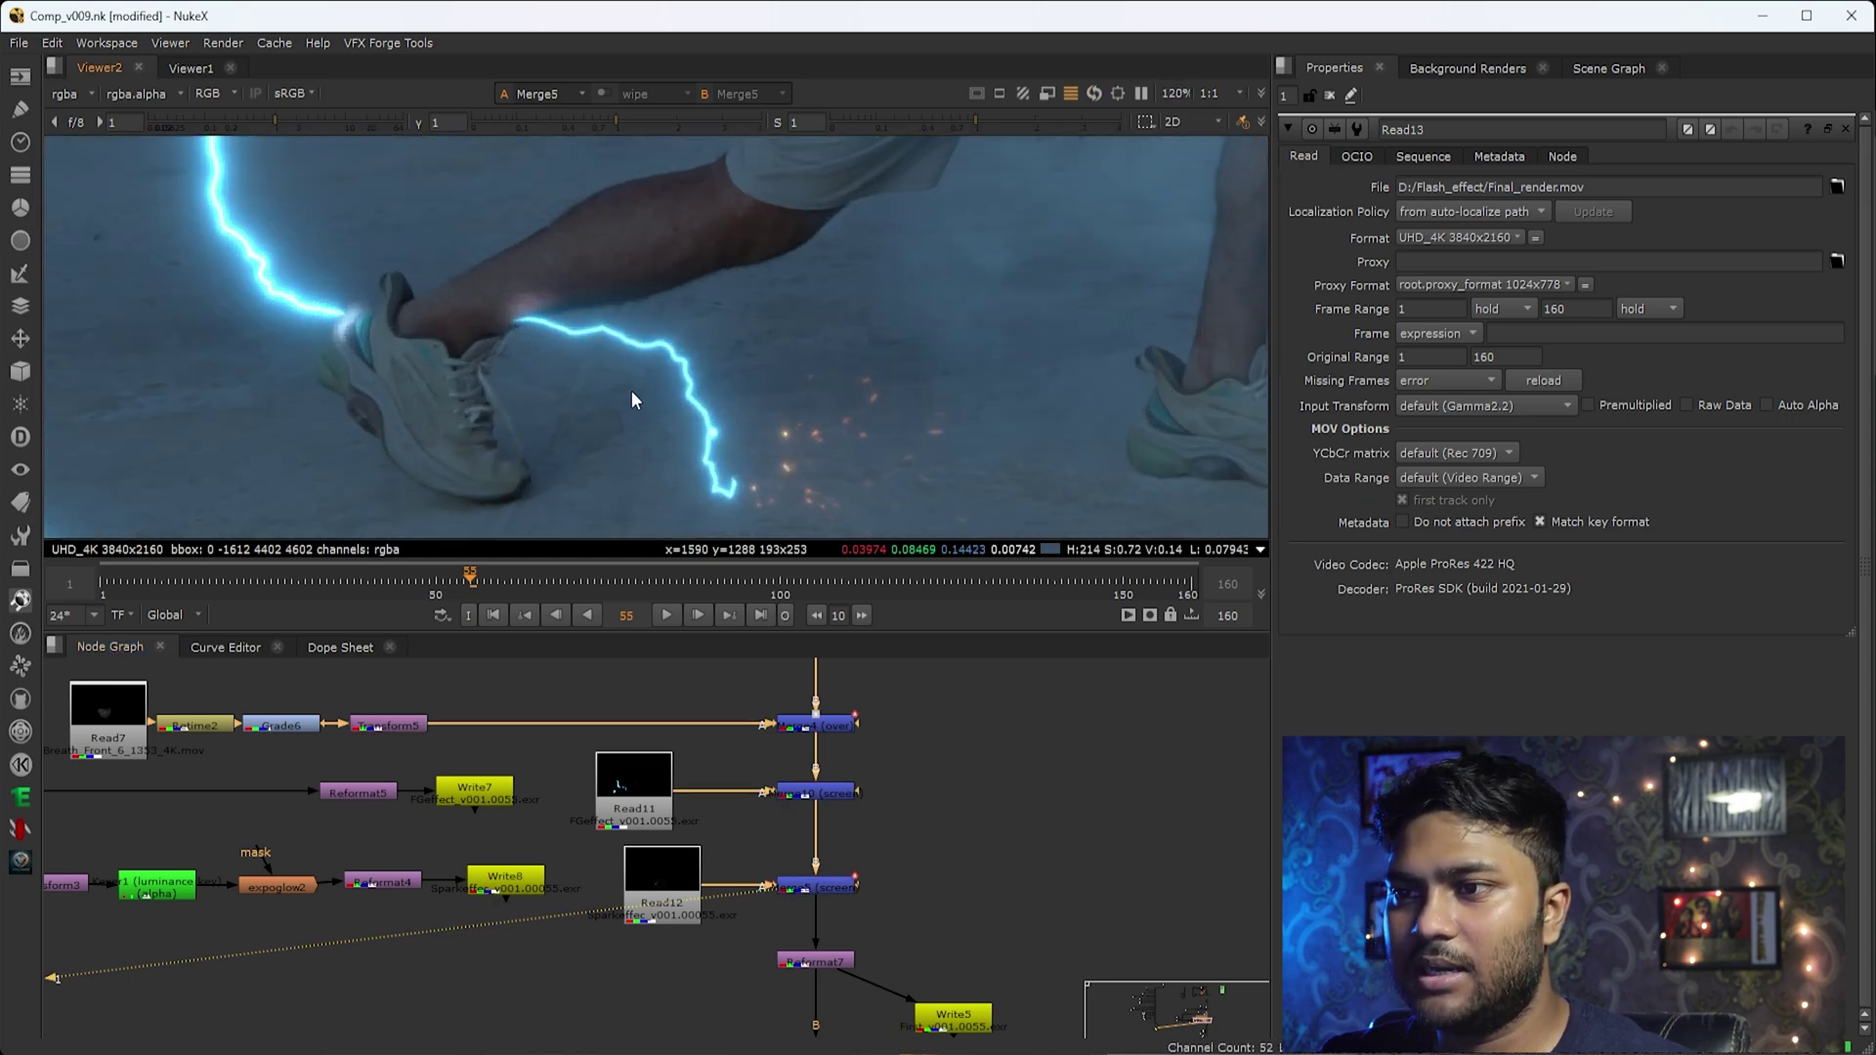
scroll(493, 327, "up", 3)
Examine the ground and surroundings near the lightning strike in Merge5, and fit the whole frame in view.
scroll(842, 430, "down", 5)
middle_click_drag(977, 420, 869, 430)
left_click_drag(942, 358, 605, 488)
key("f")
scroll(553, 507, "up", 5)
left_click_drag(766, 362, 619, 477)
key("f")
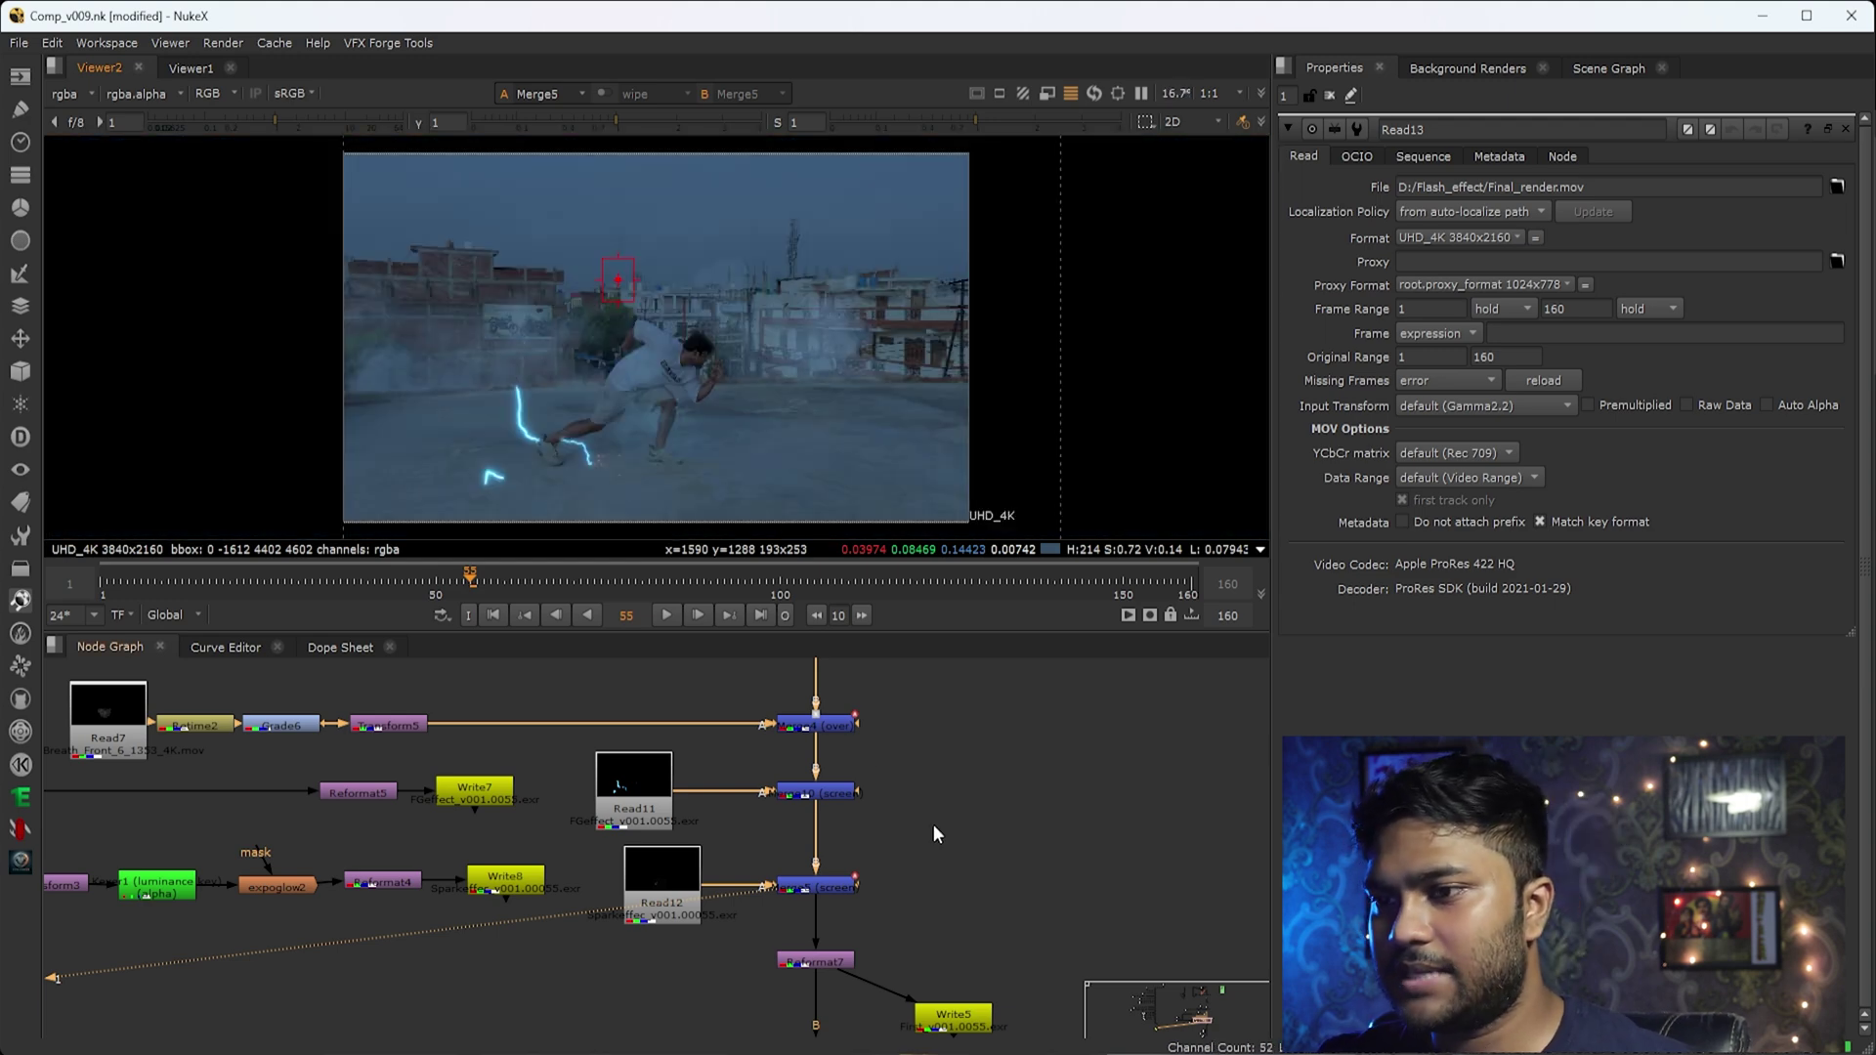
Open and view Read17, the Lens Flashes 1 clip further down the script, and play it from the first frame.
middle_click_drag(997, 944, 987, 828)
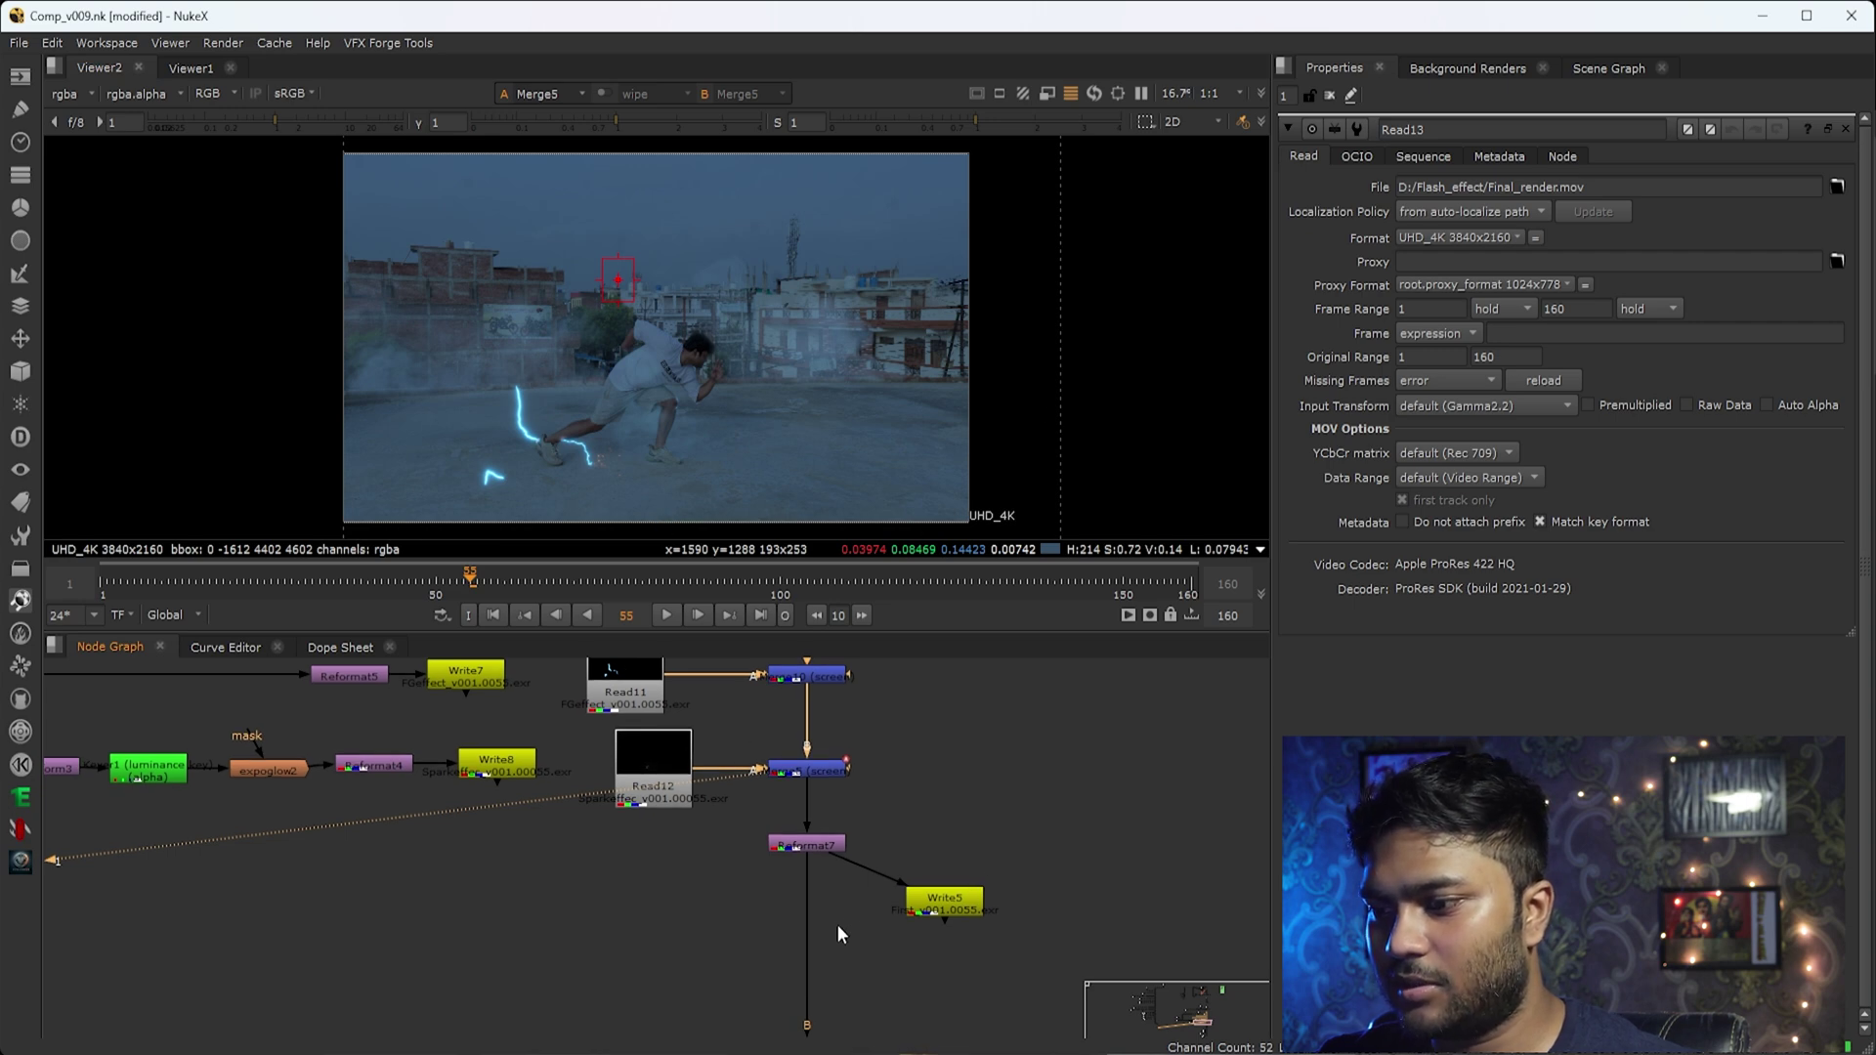
scroll(874, 850, "down", 5)
scroll(852, 905, "up", 5)
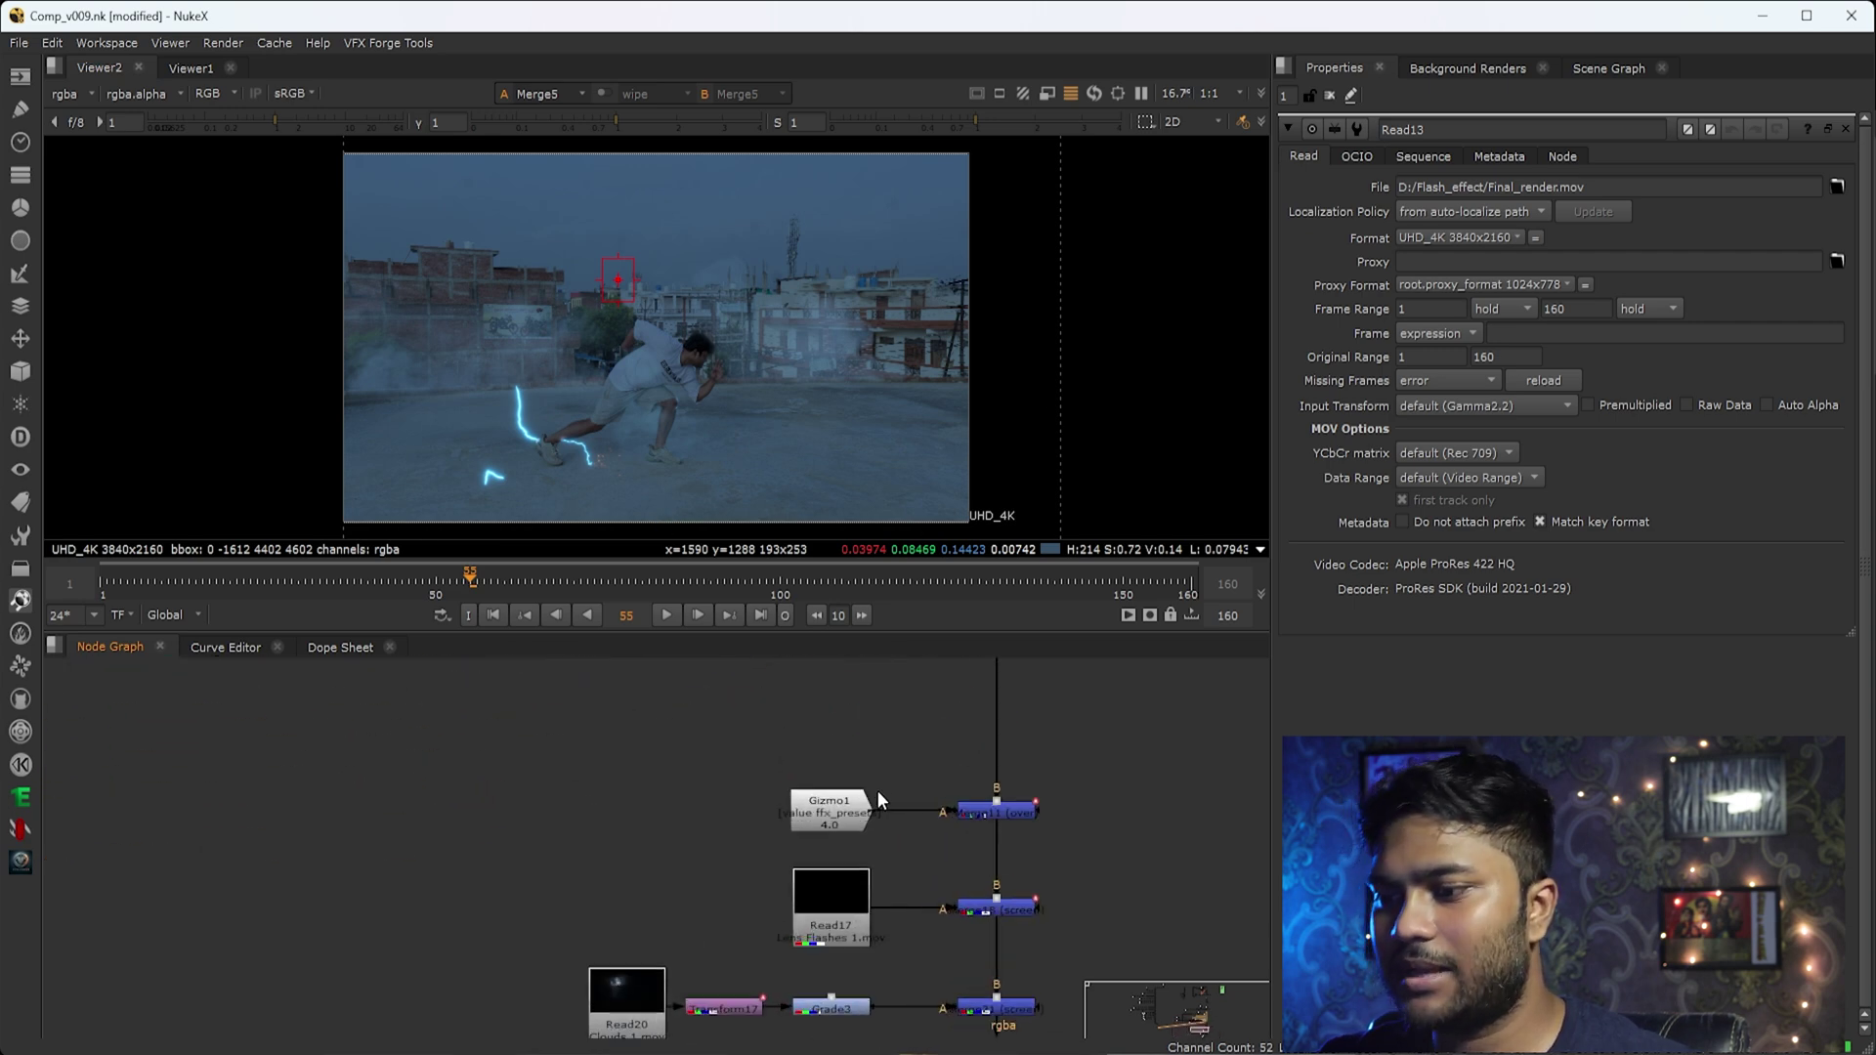
middle_click_drag(1063, 905, 1018, 751)
left_click_drag(1154, 683, 793, 831)
key("1")
double_click(777, 781)
key("1")
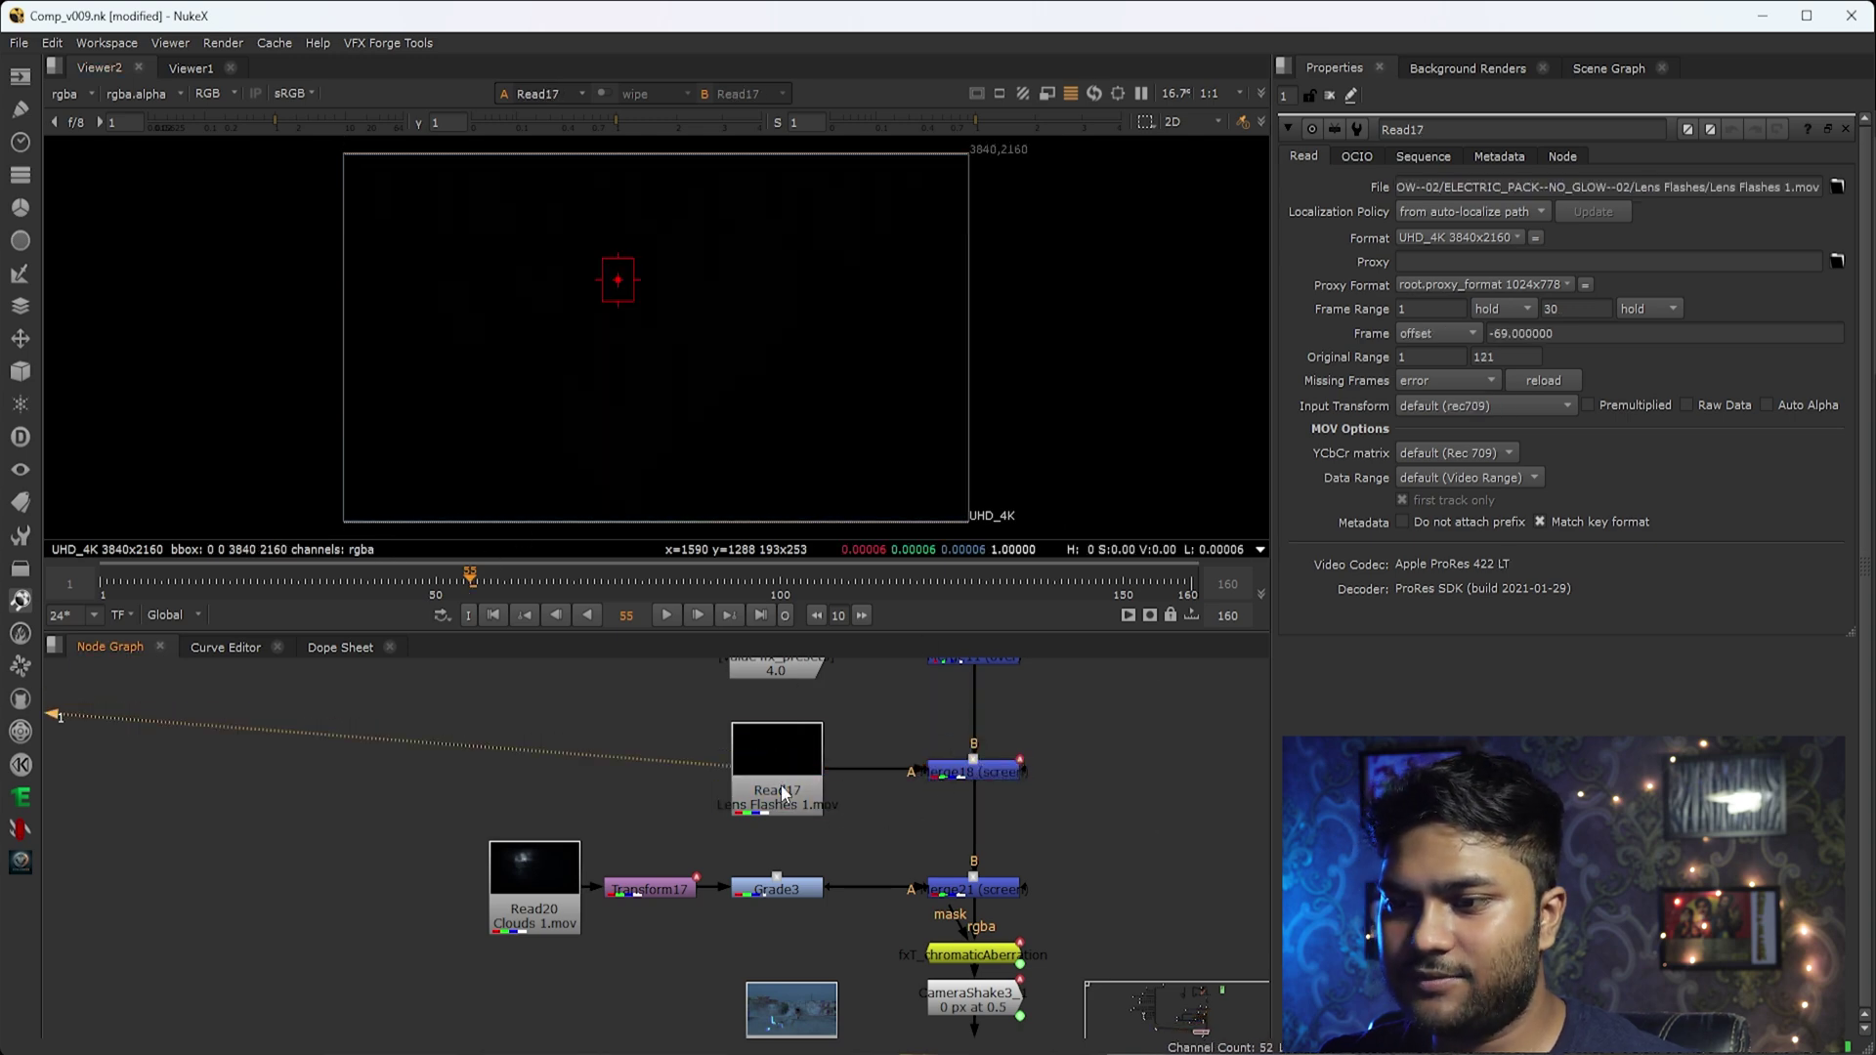
left_click(493, 615)
left_click(666, 615)
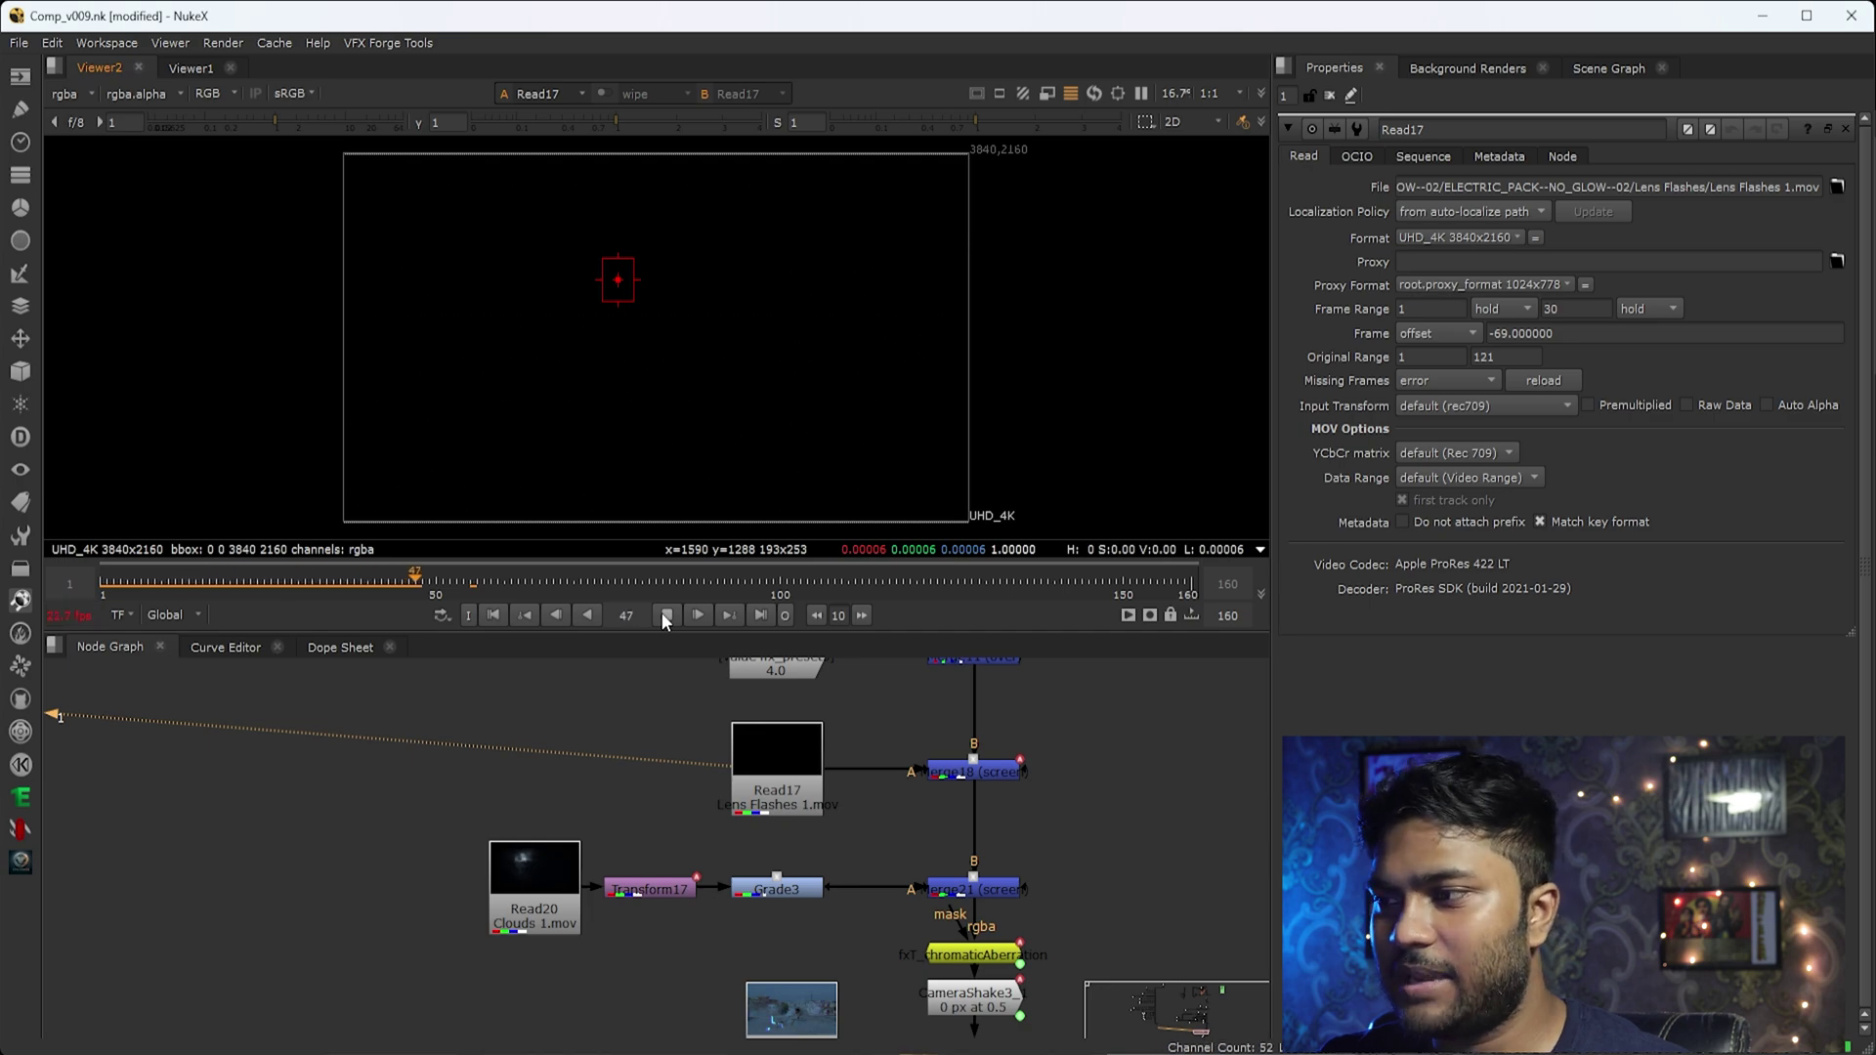
Switch to the browser, dismiss the ActionVFX promotion, and browse the collections of stock VFX elements.
key("alt+Tab")
left_click(441, 628)
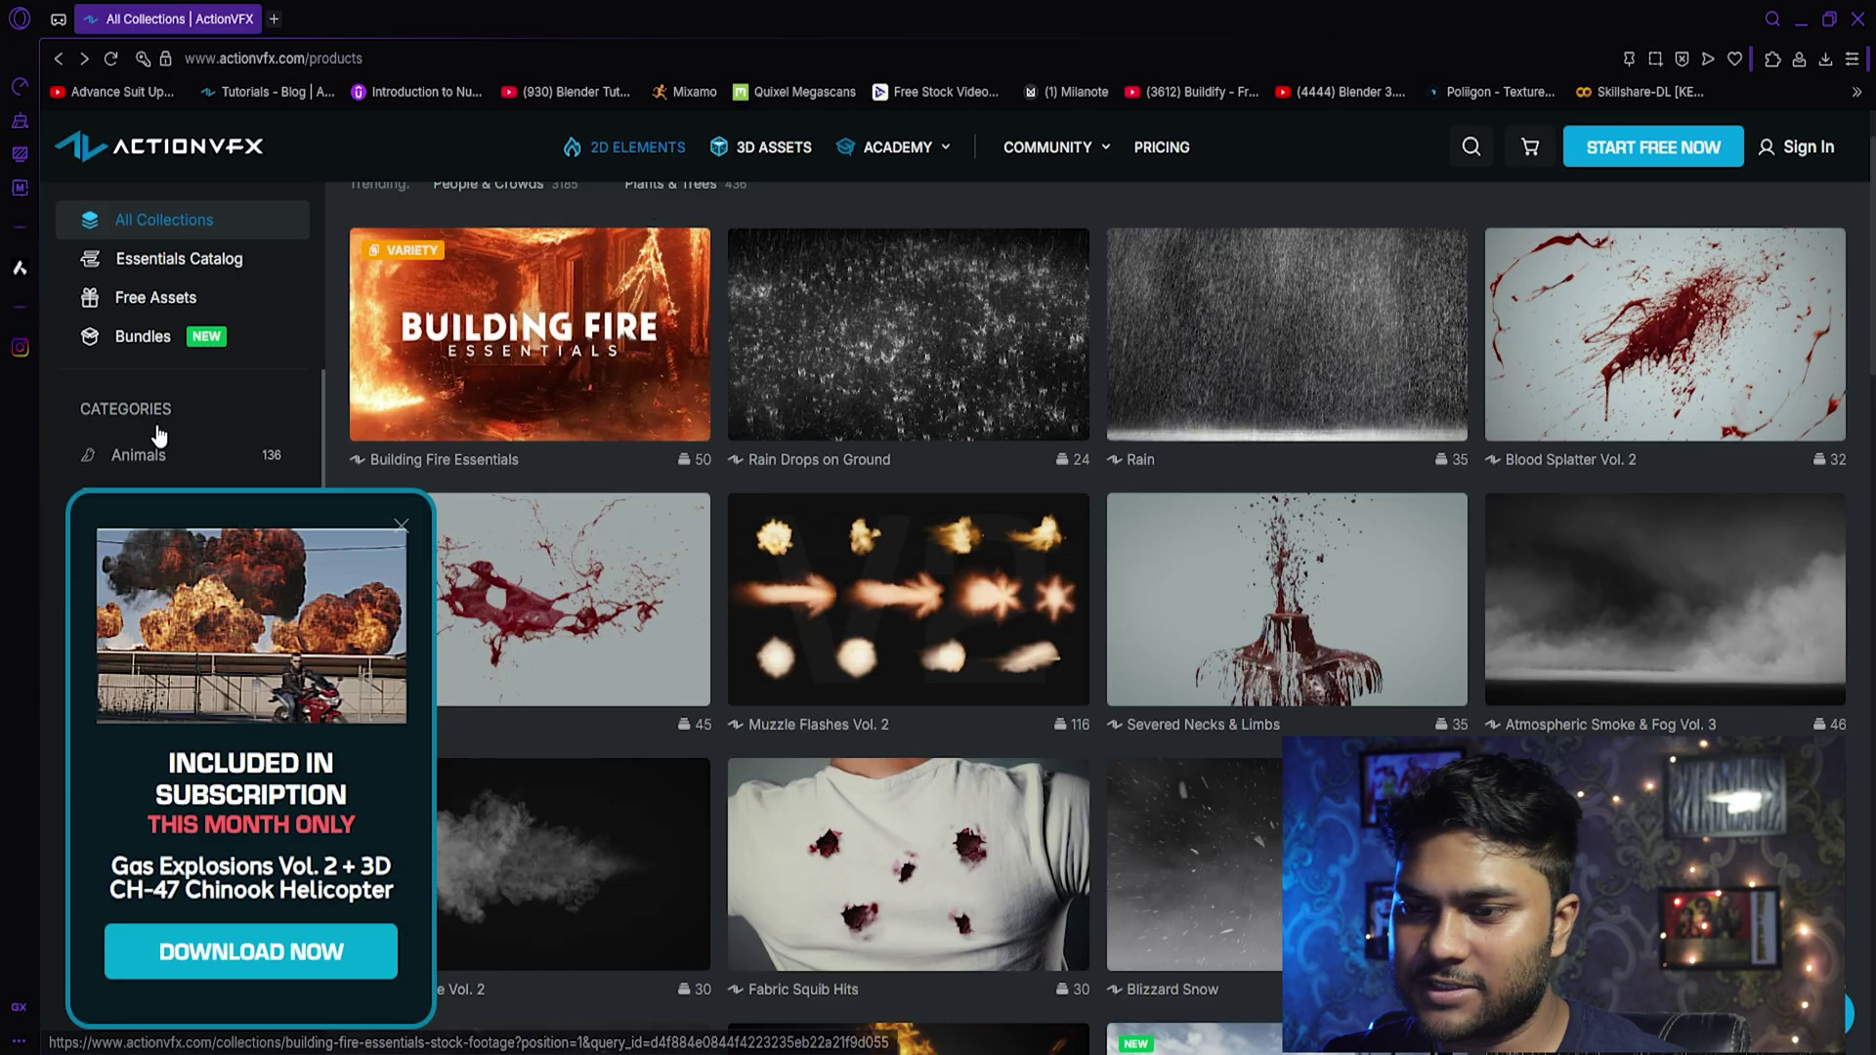
left_click(400, 526)
scroll(1067, 826, "down", 10)
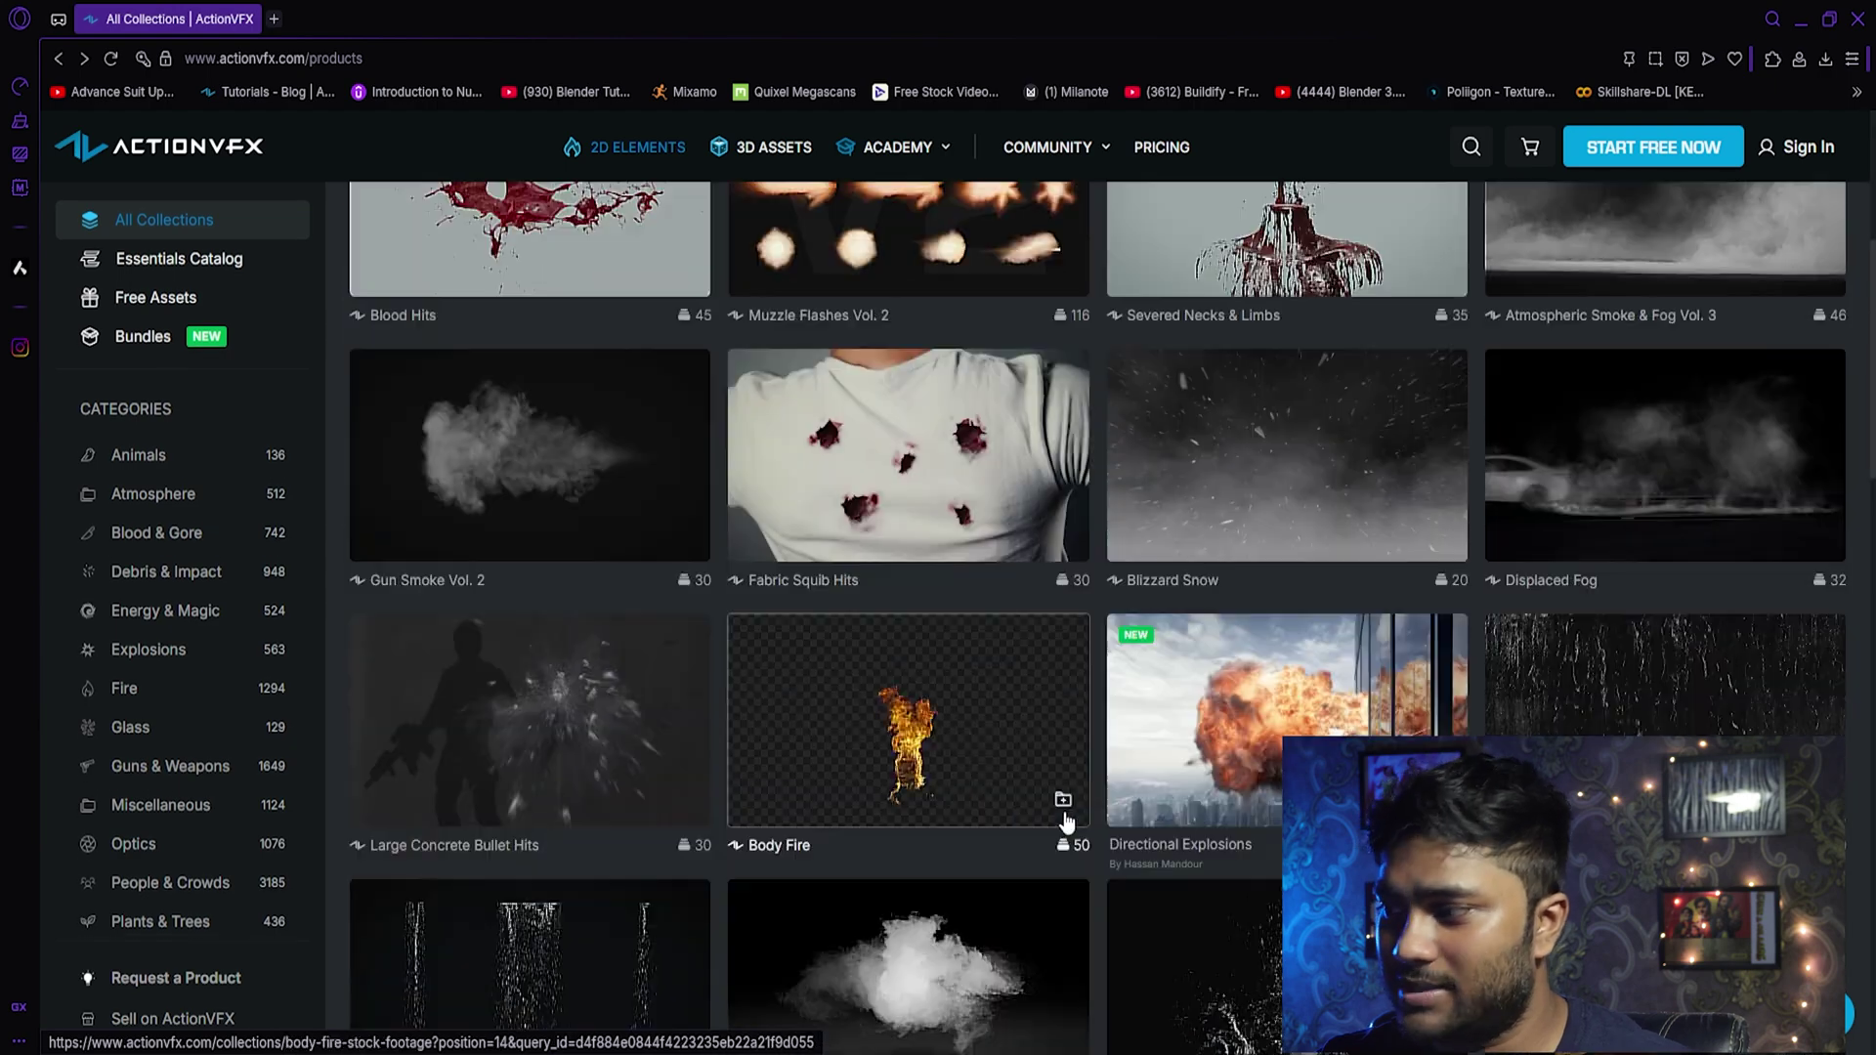
scroll(1070, 811, "down", 5)
scroll(1070, 805, "up", 3)
scroll(1358, 757, "down", 9)
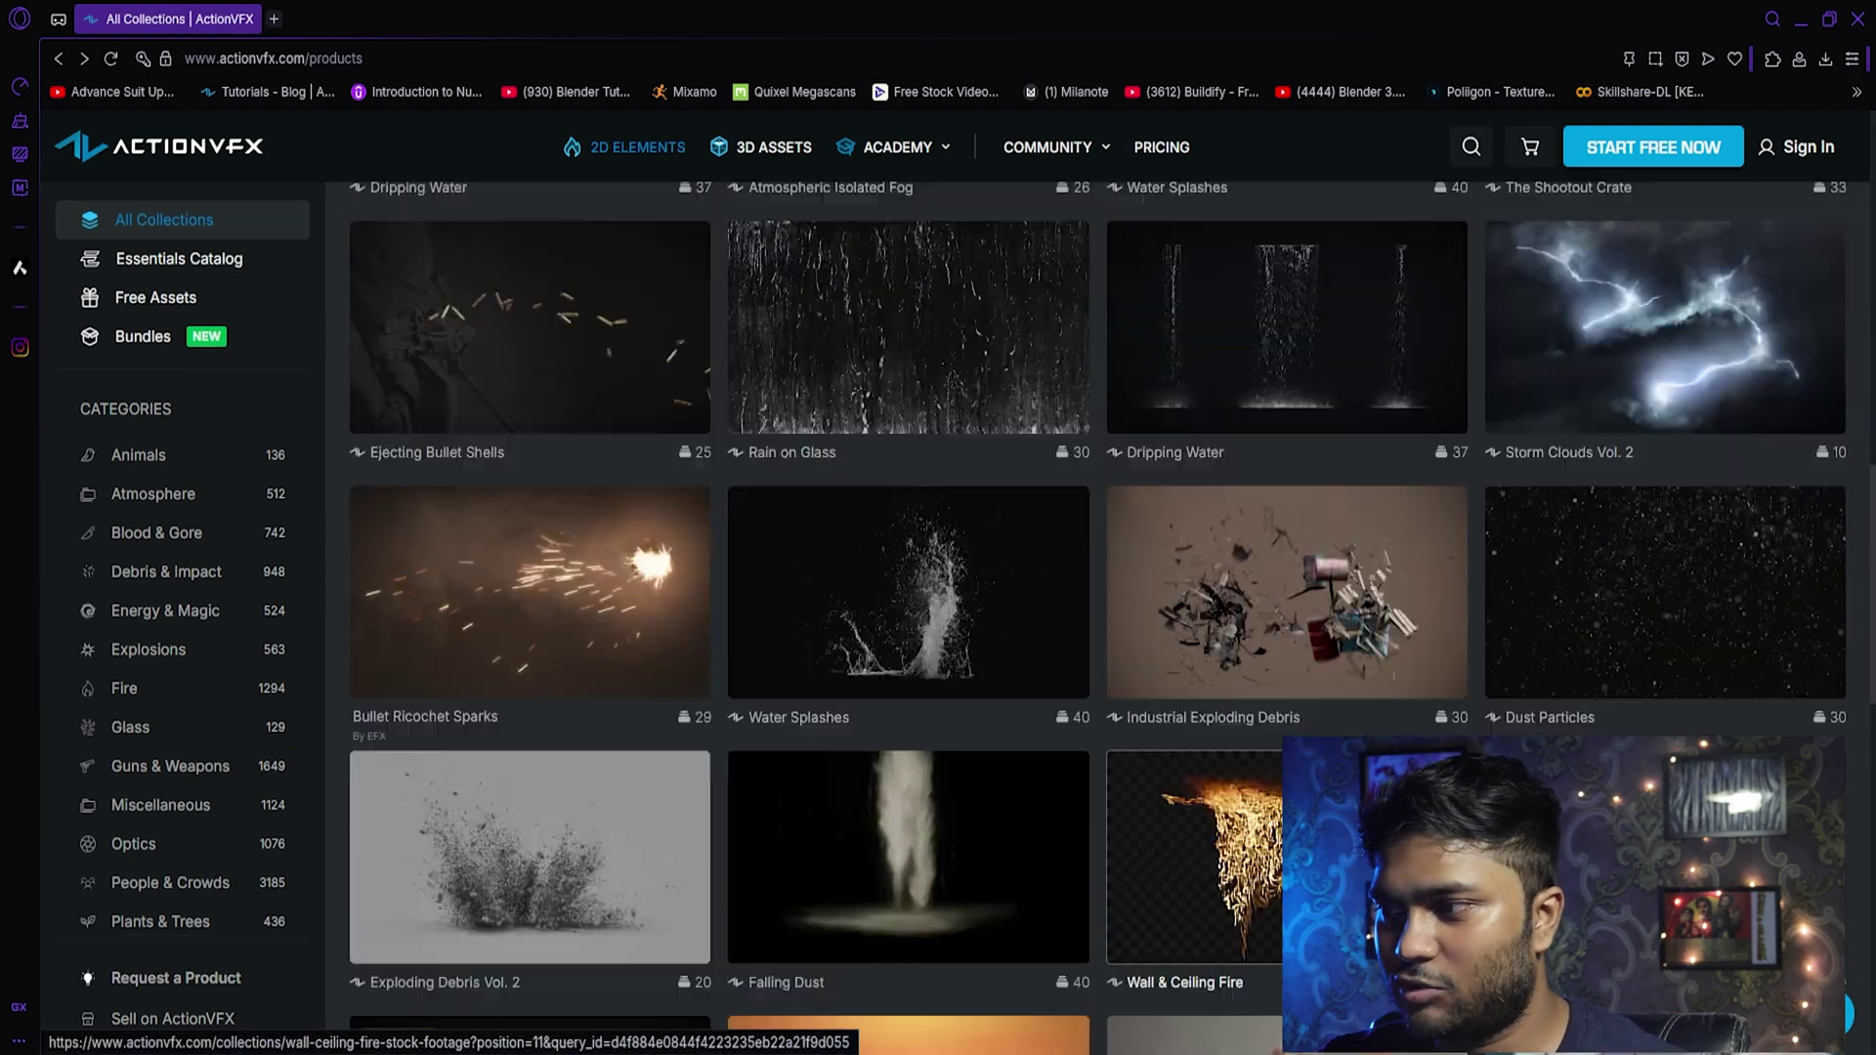
scroll(1392, 821, "down", 4)
scroll(1397, 822, "up", 20)
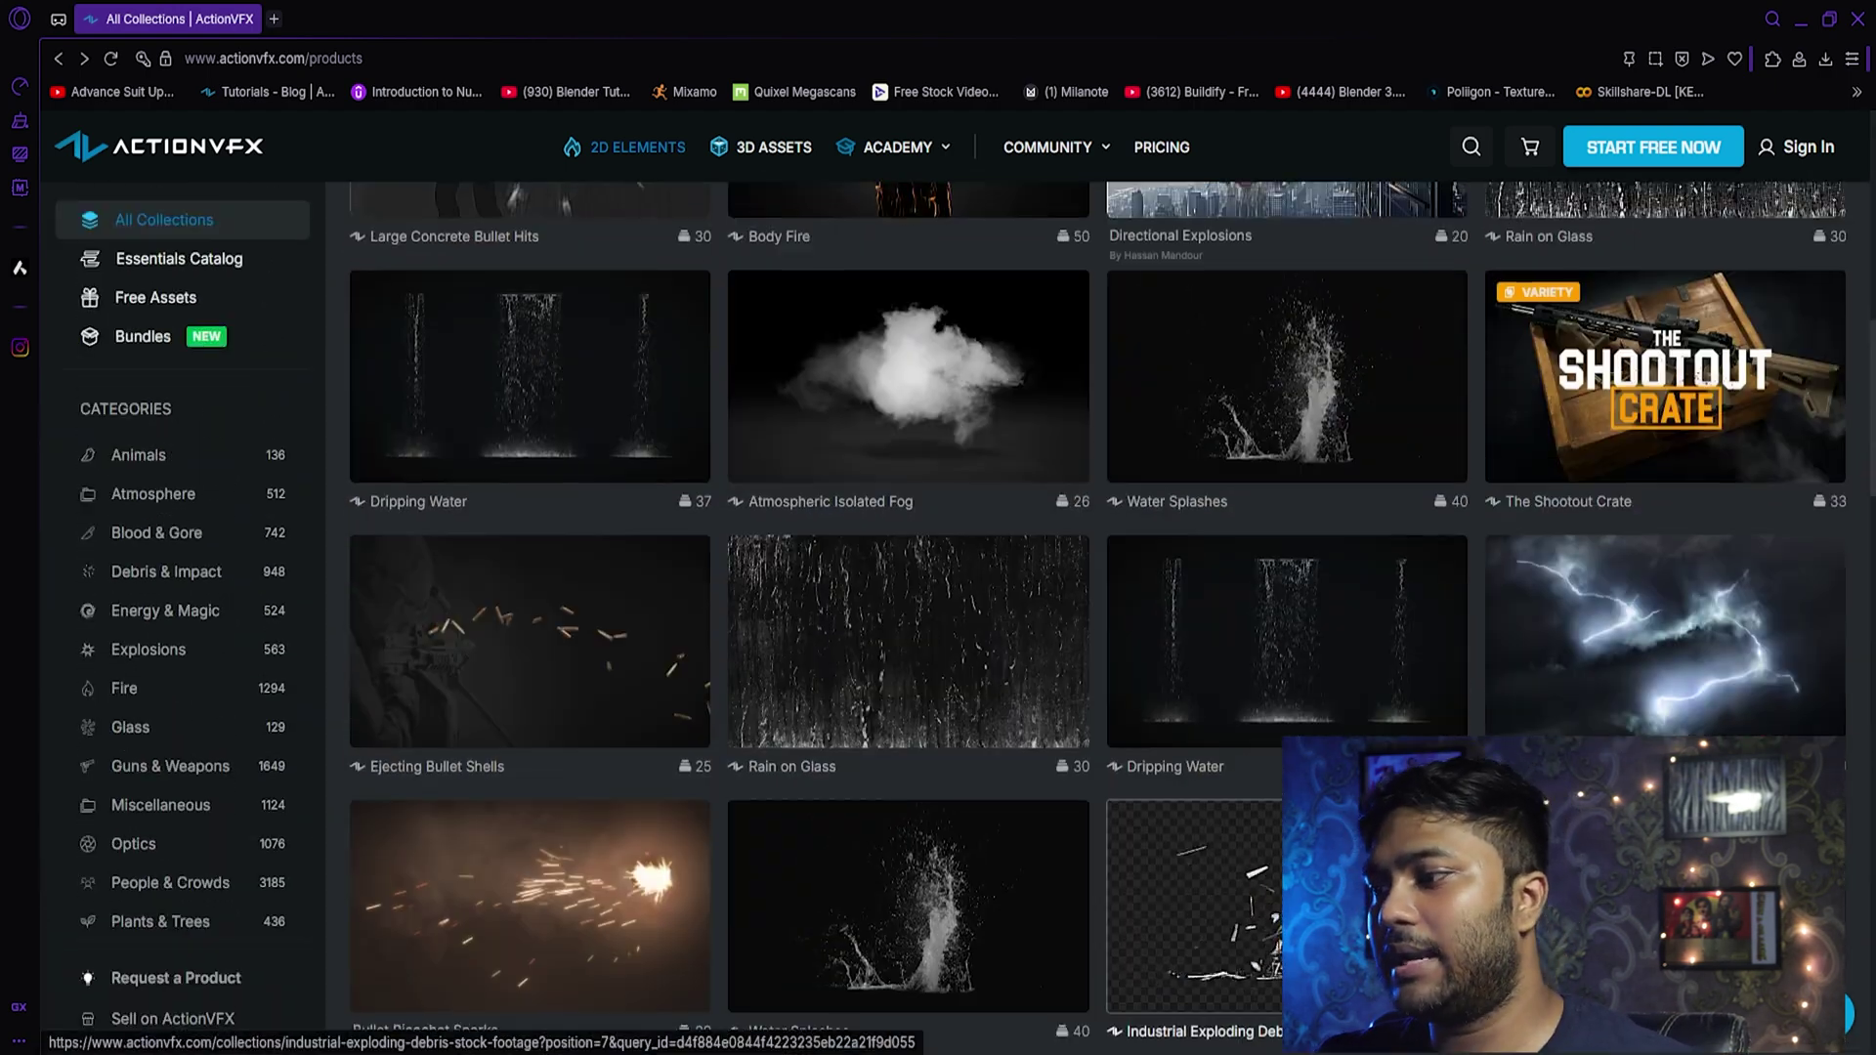
scroll(1397, 823, "up", 4)
scroll(1361, 870, "up", 3)
scroll(782, 782, "down", 10)
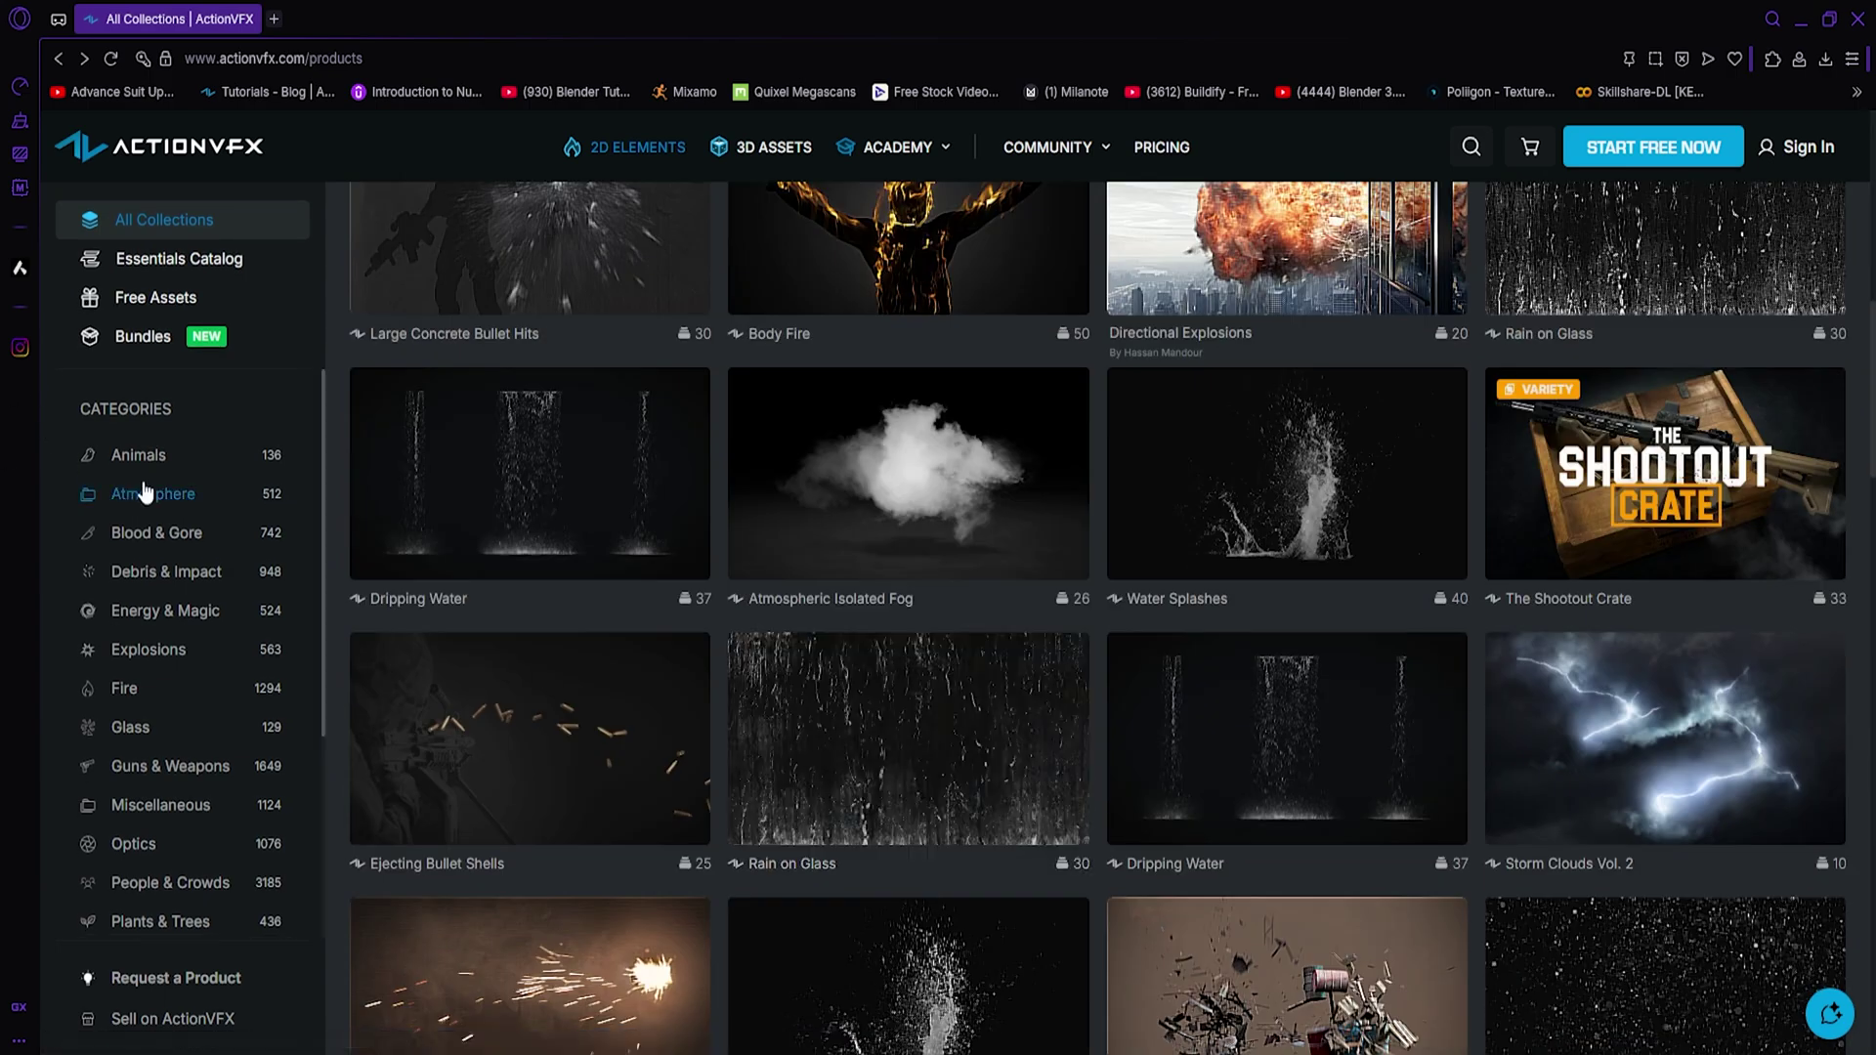
scroll(746, 720, "down", 3)
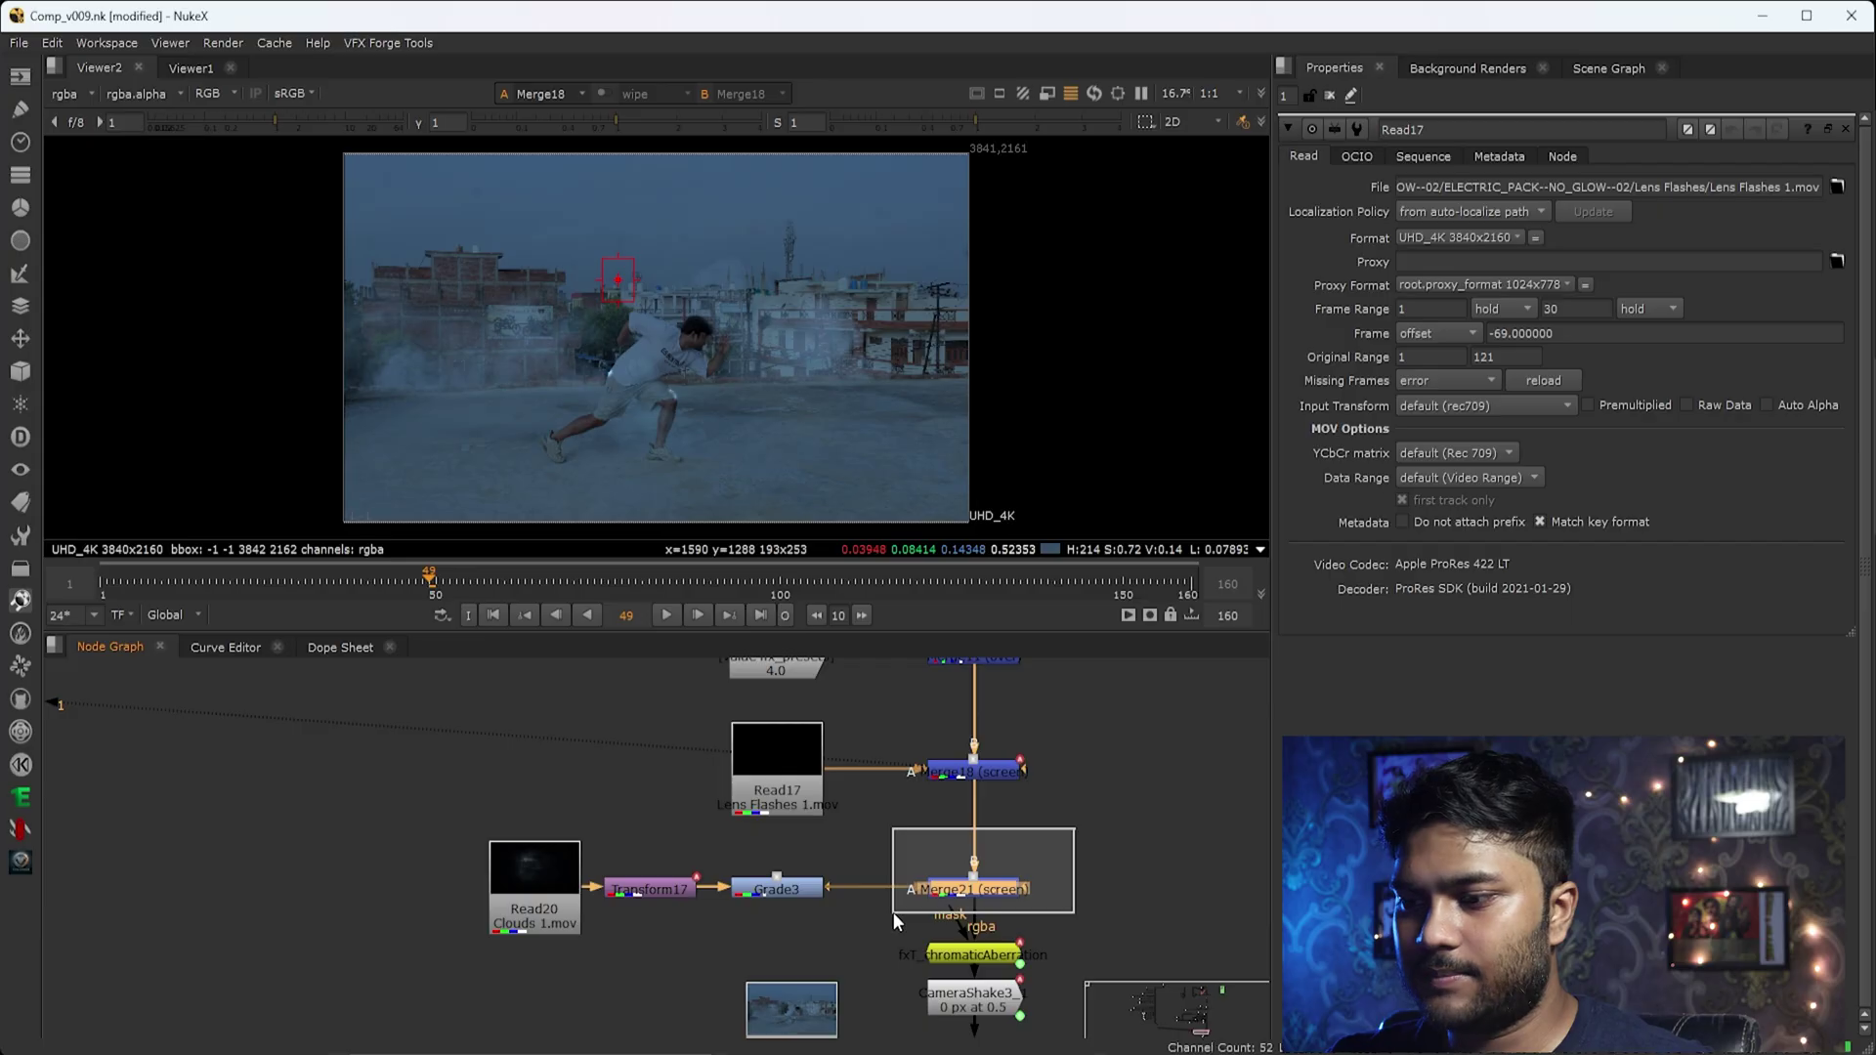
Return to NukeX, view Read17 again, and play the lens flashes from the first frame up to frame 88.
key("1")
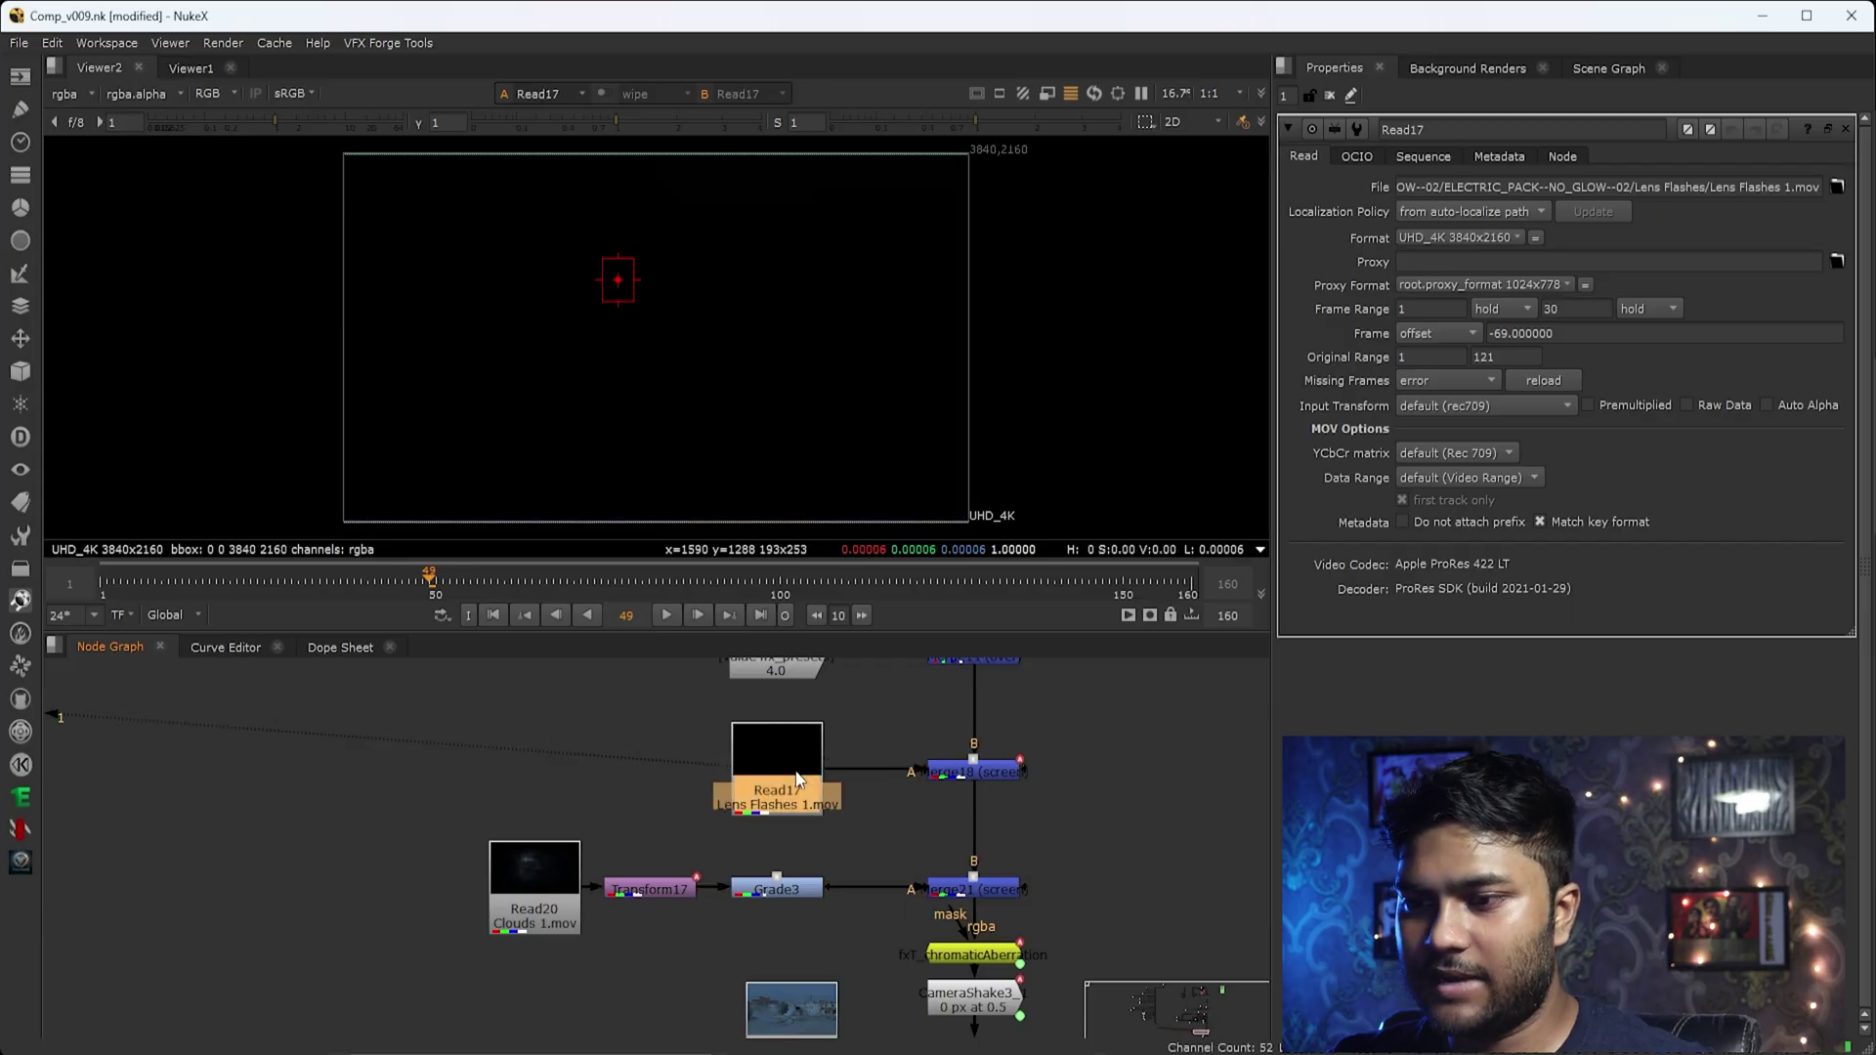
left_click(495, 614)
left_click(666, 615)
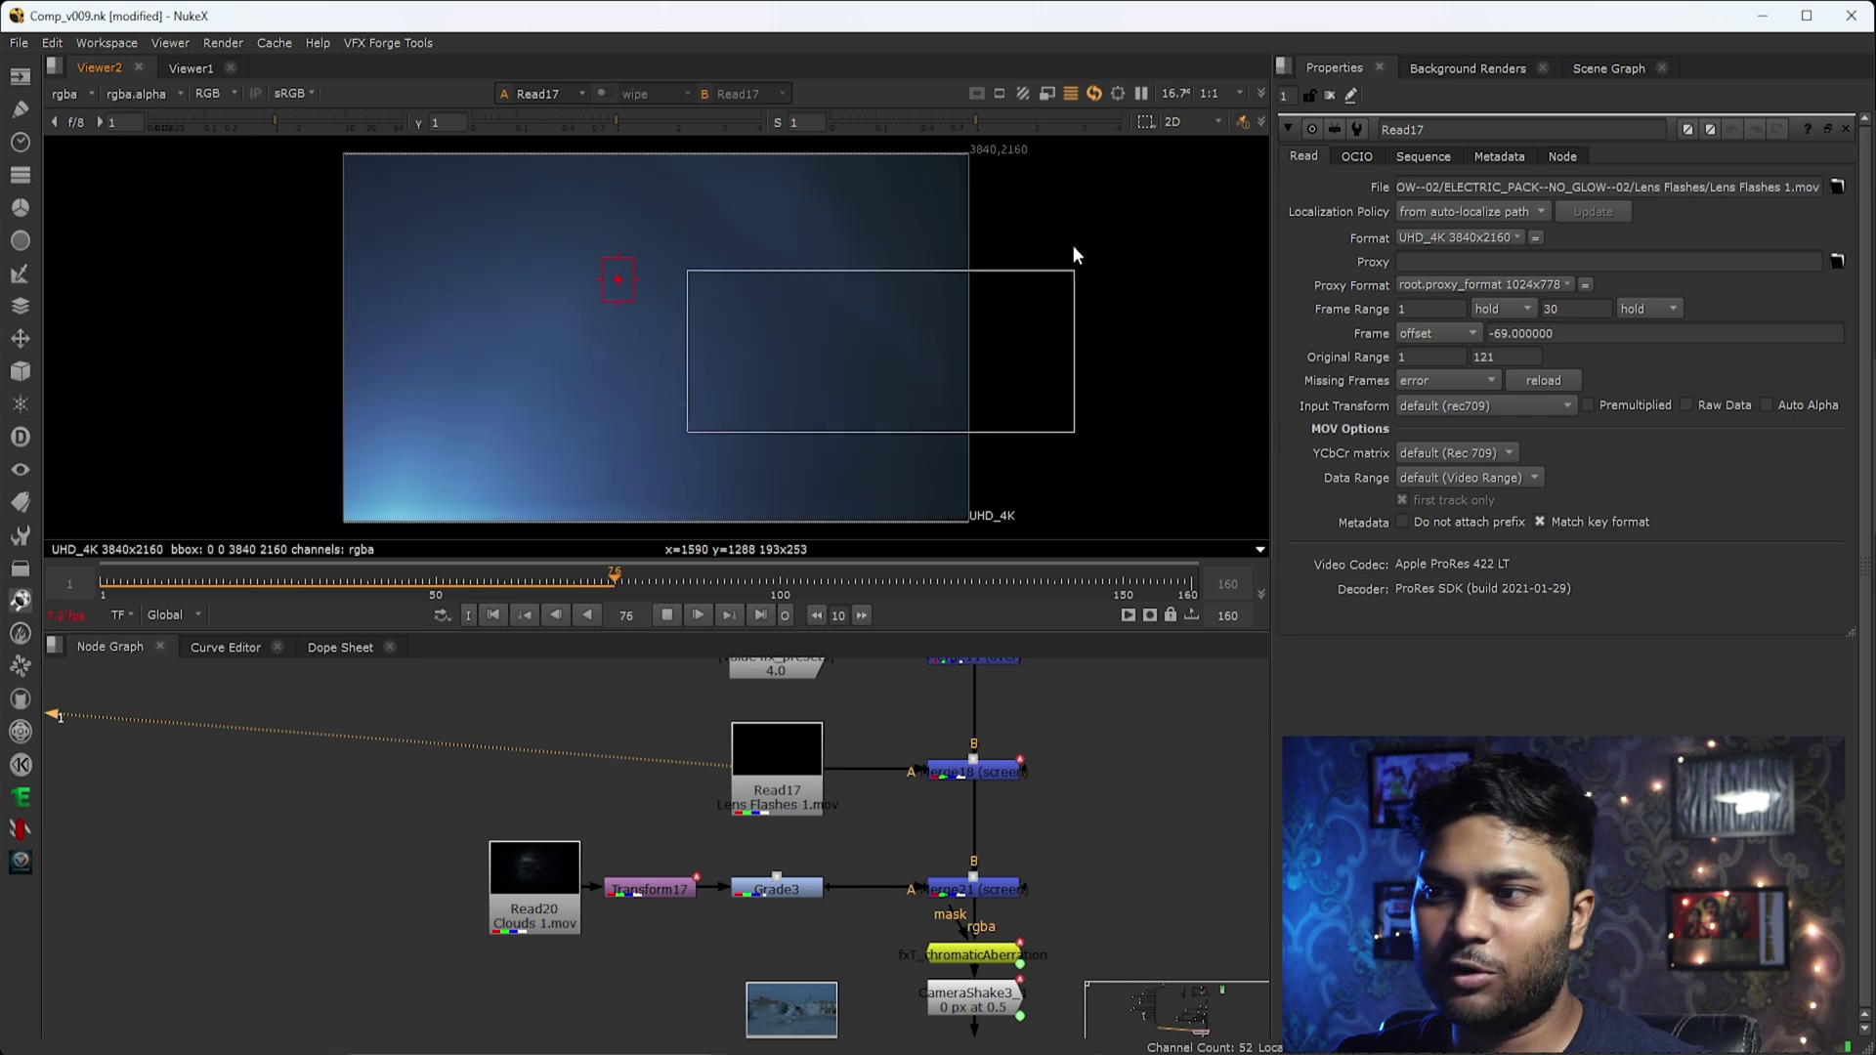
left_click(672, 616)
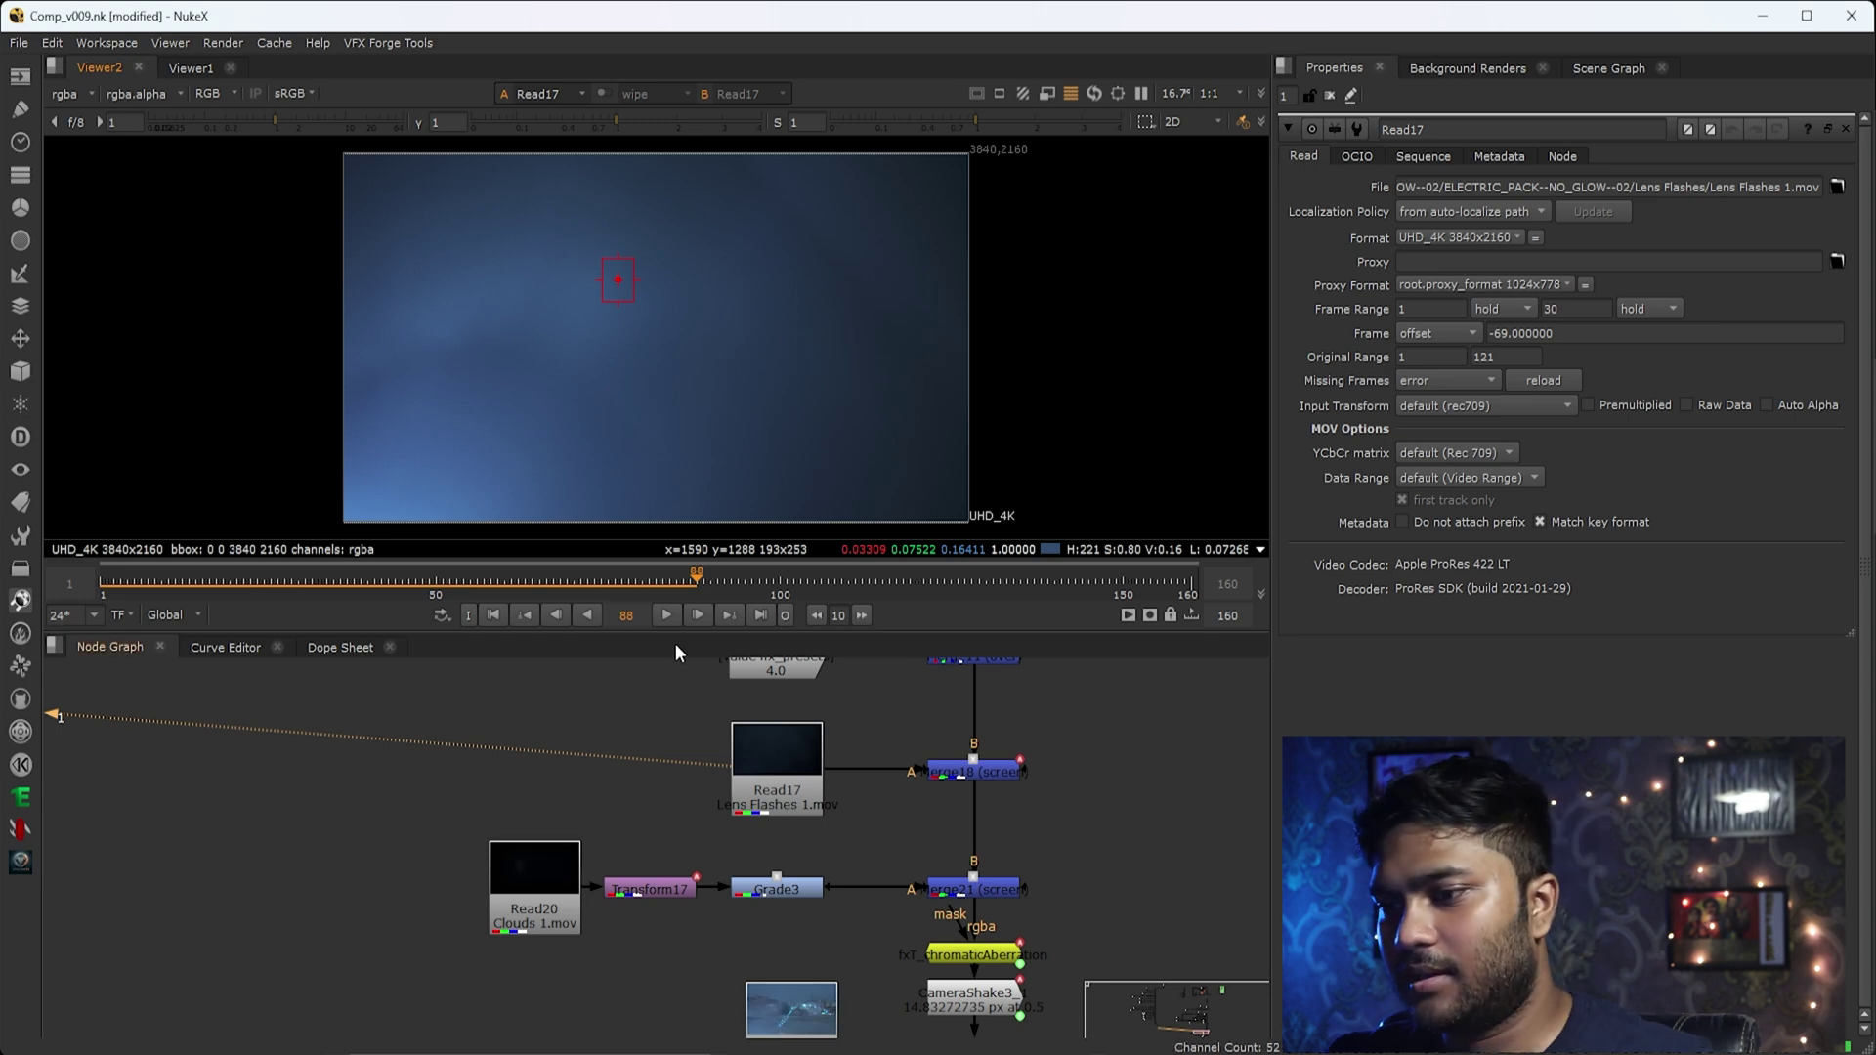
Replay the flashes in Read17 and stop at frame 108.
left_click(747, 787)
left_click(524, 581)
left_click(668, 616)
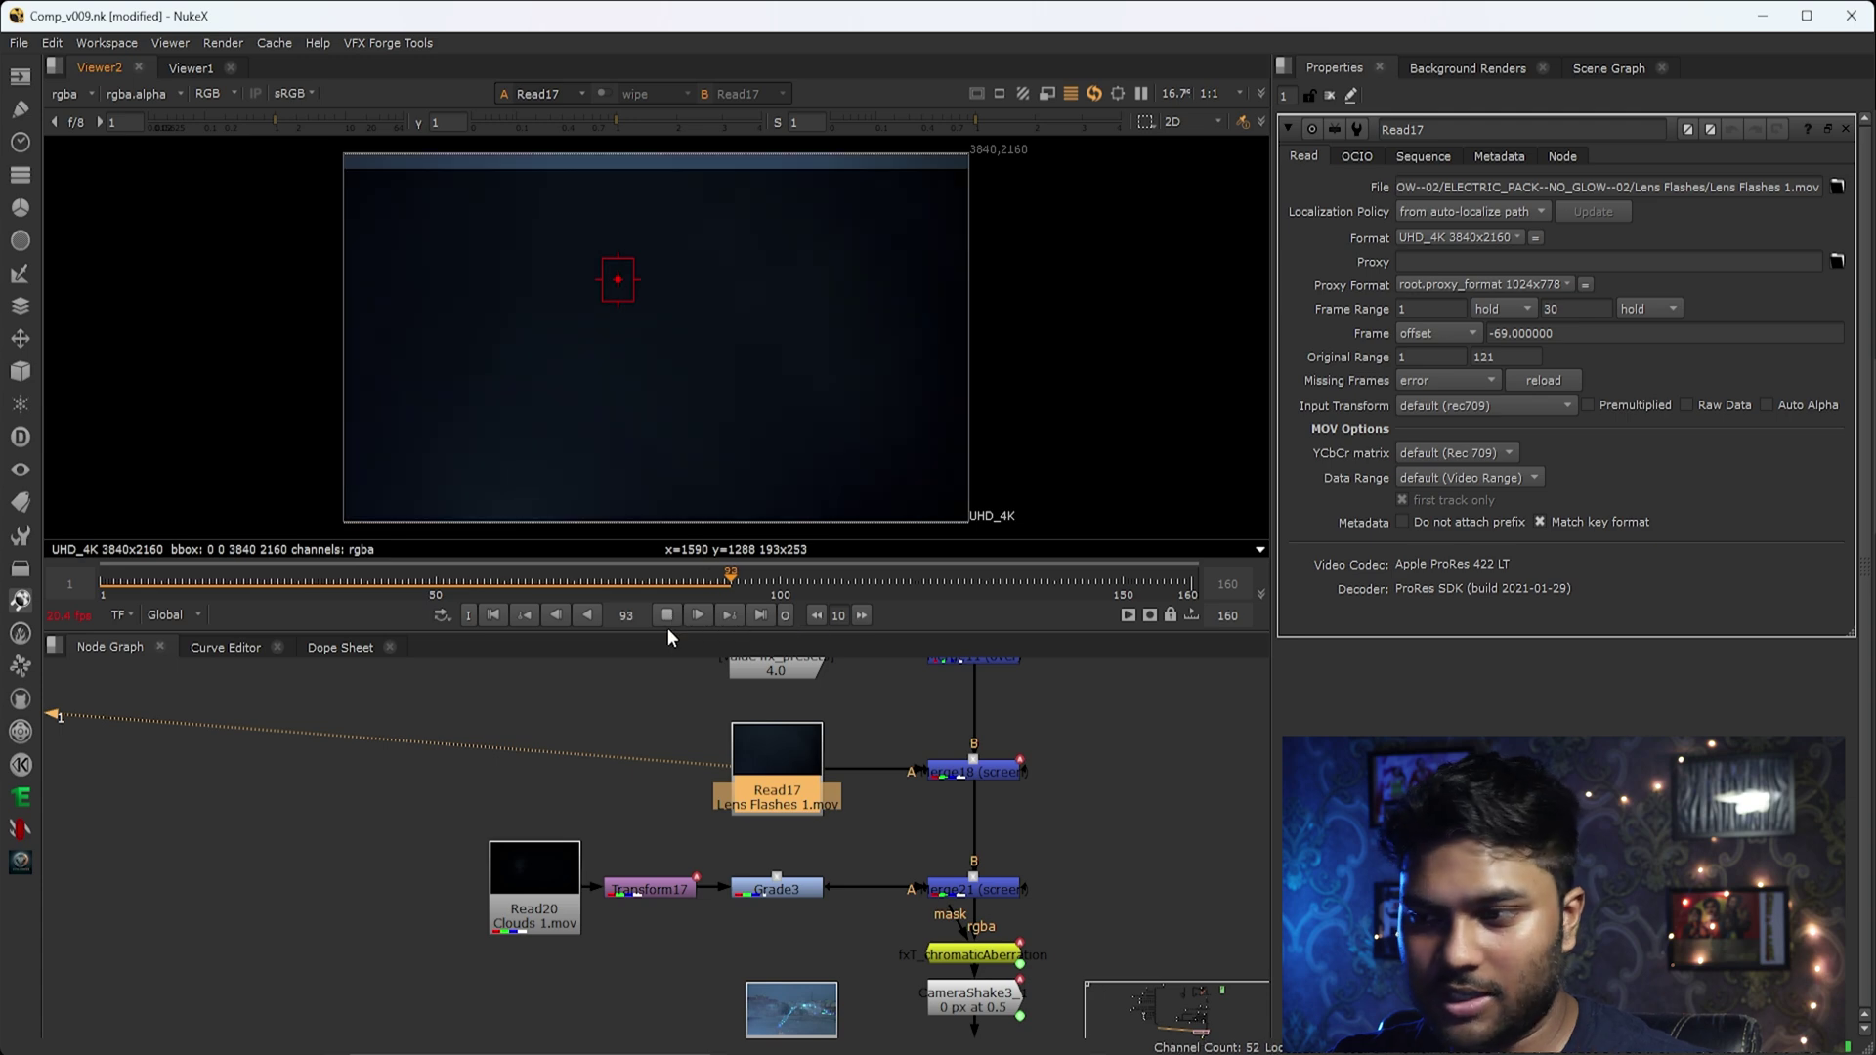
left_click(669, 615)
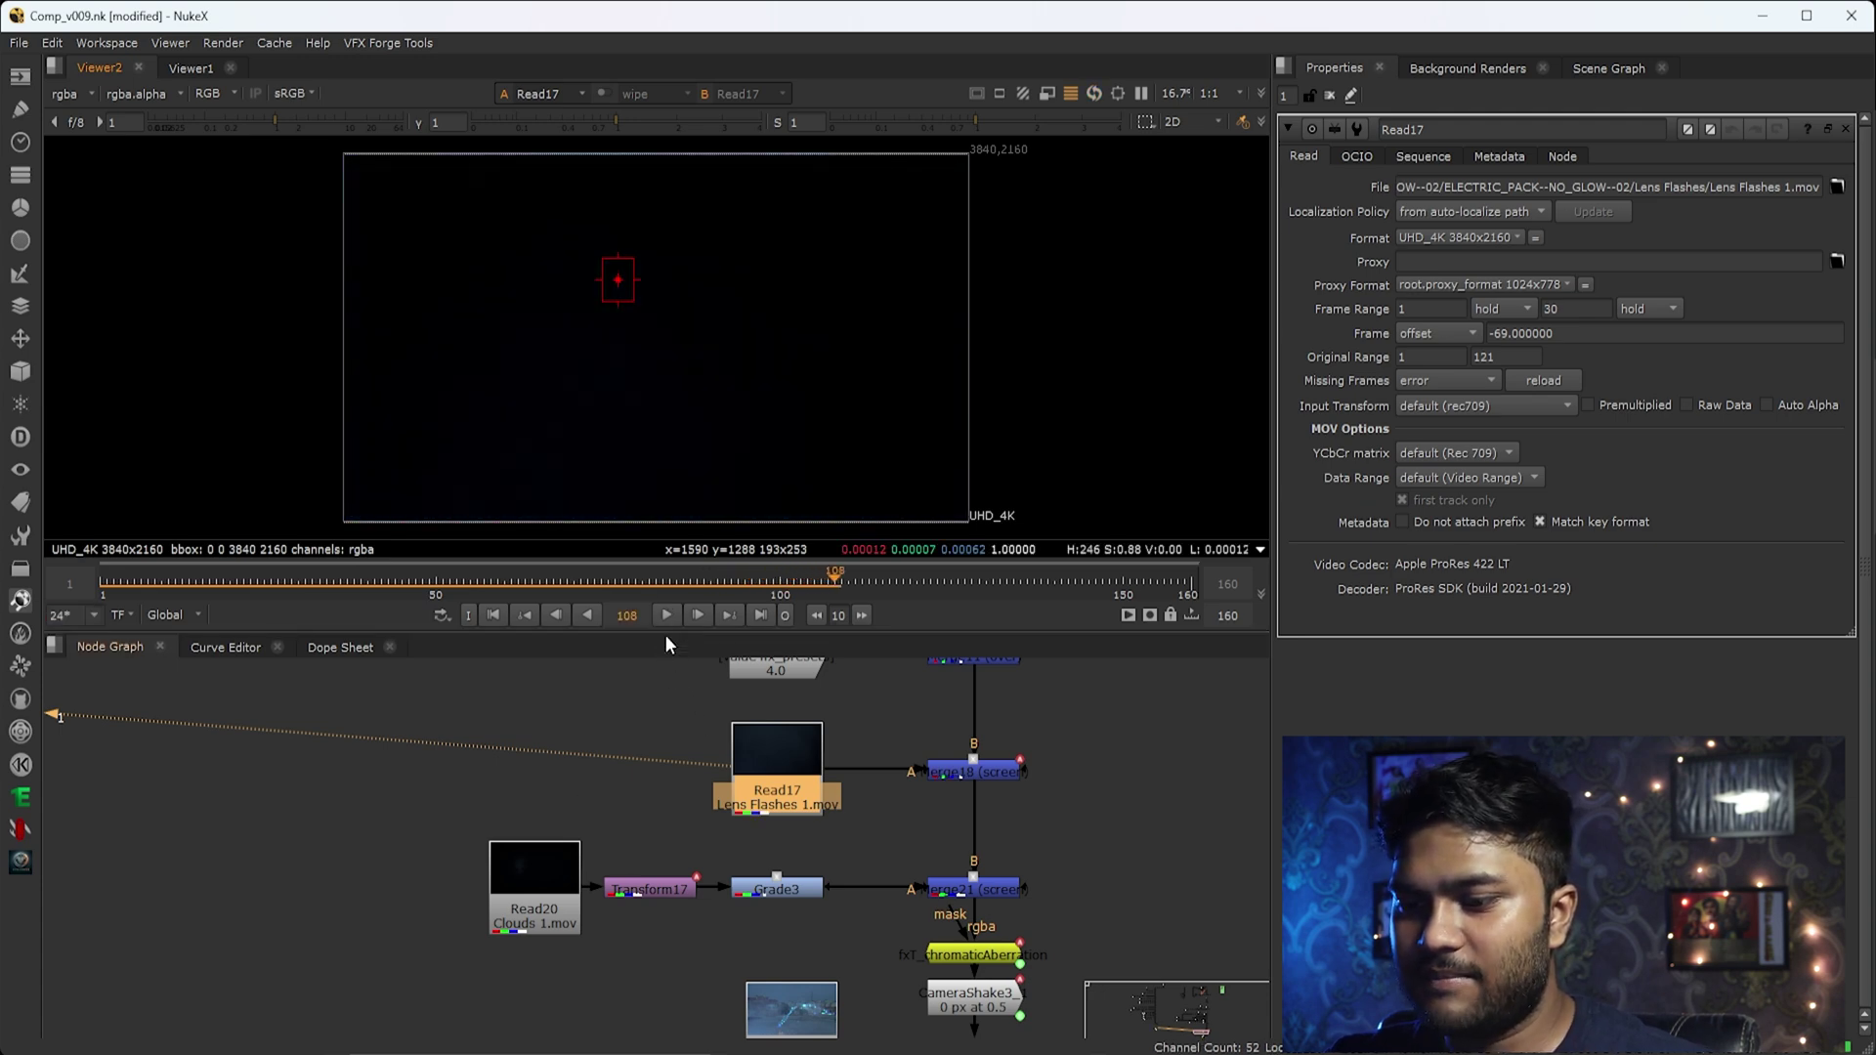
View Read20, the Clouds 1 clip, play it from the start, and stop at frame 51.
left_click(557, 864)
key("1")
left_click(619, 672)
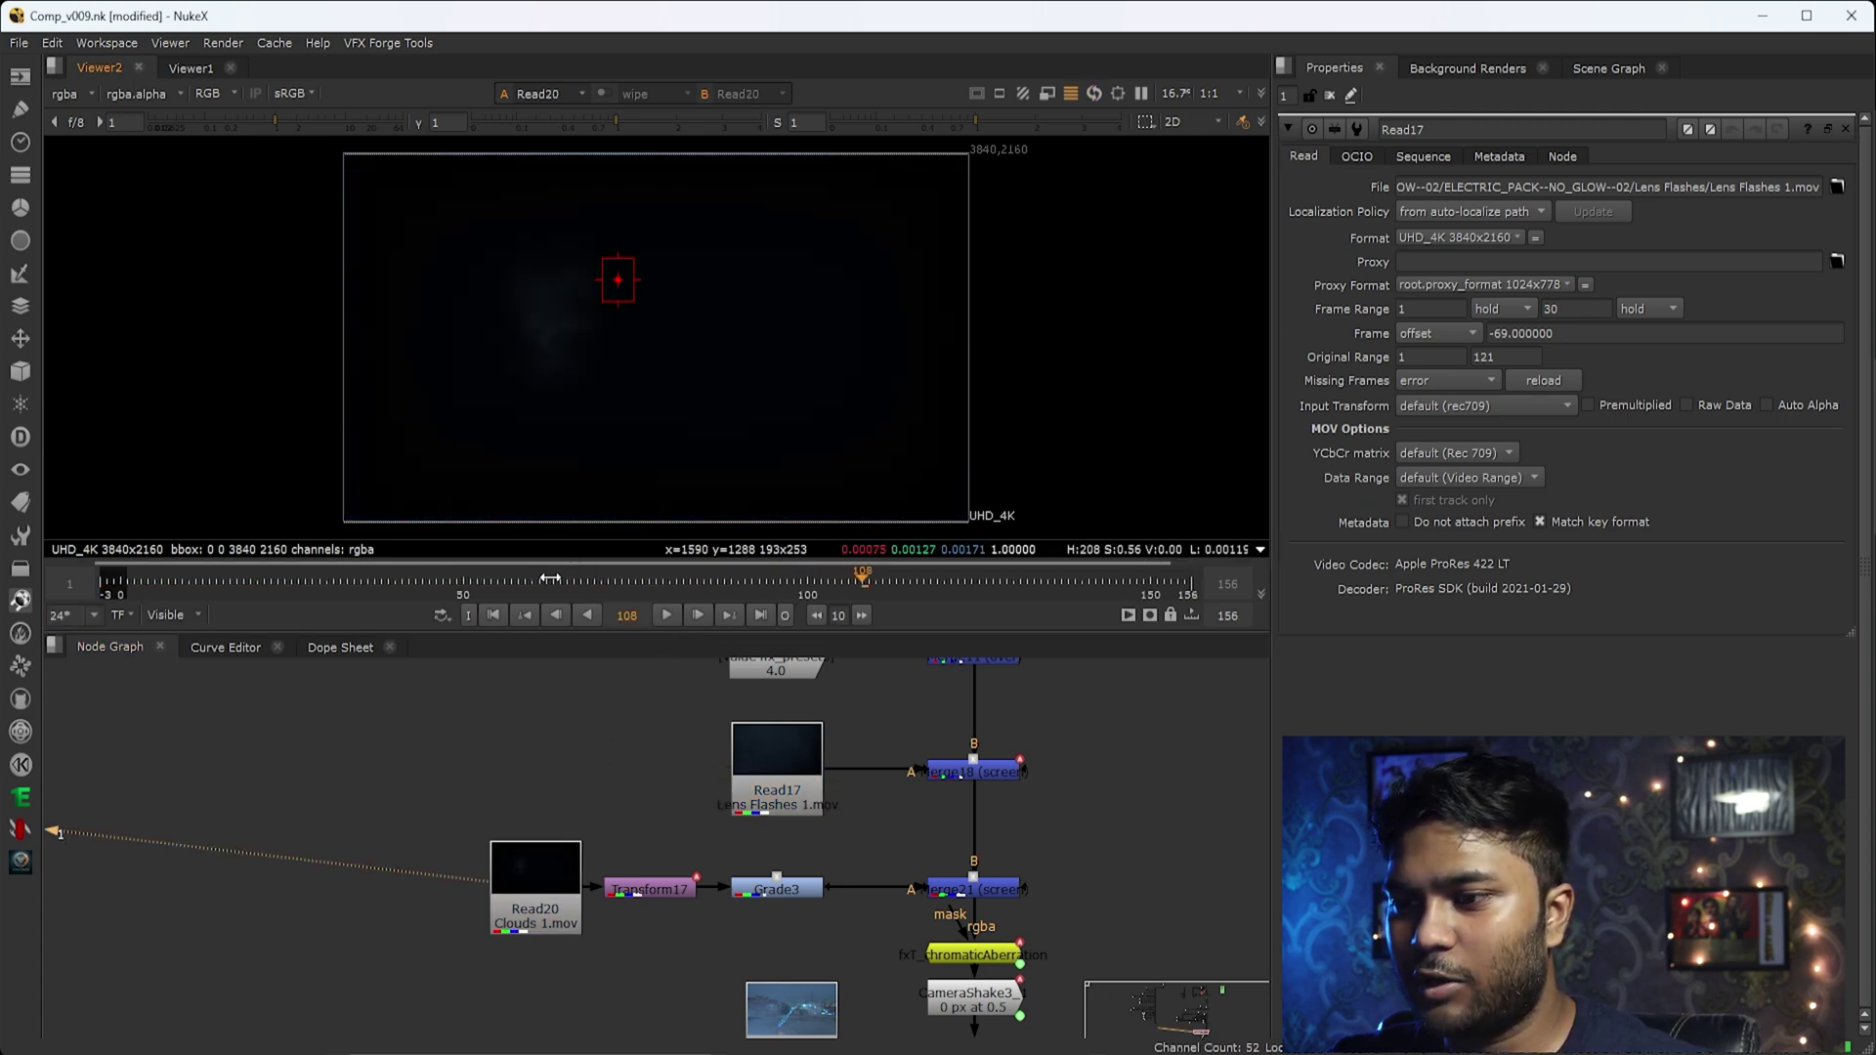
left_click(667, 616)
left_click(671, 617)
left_click(492, 616)
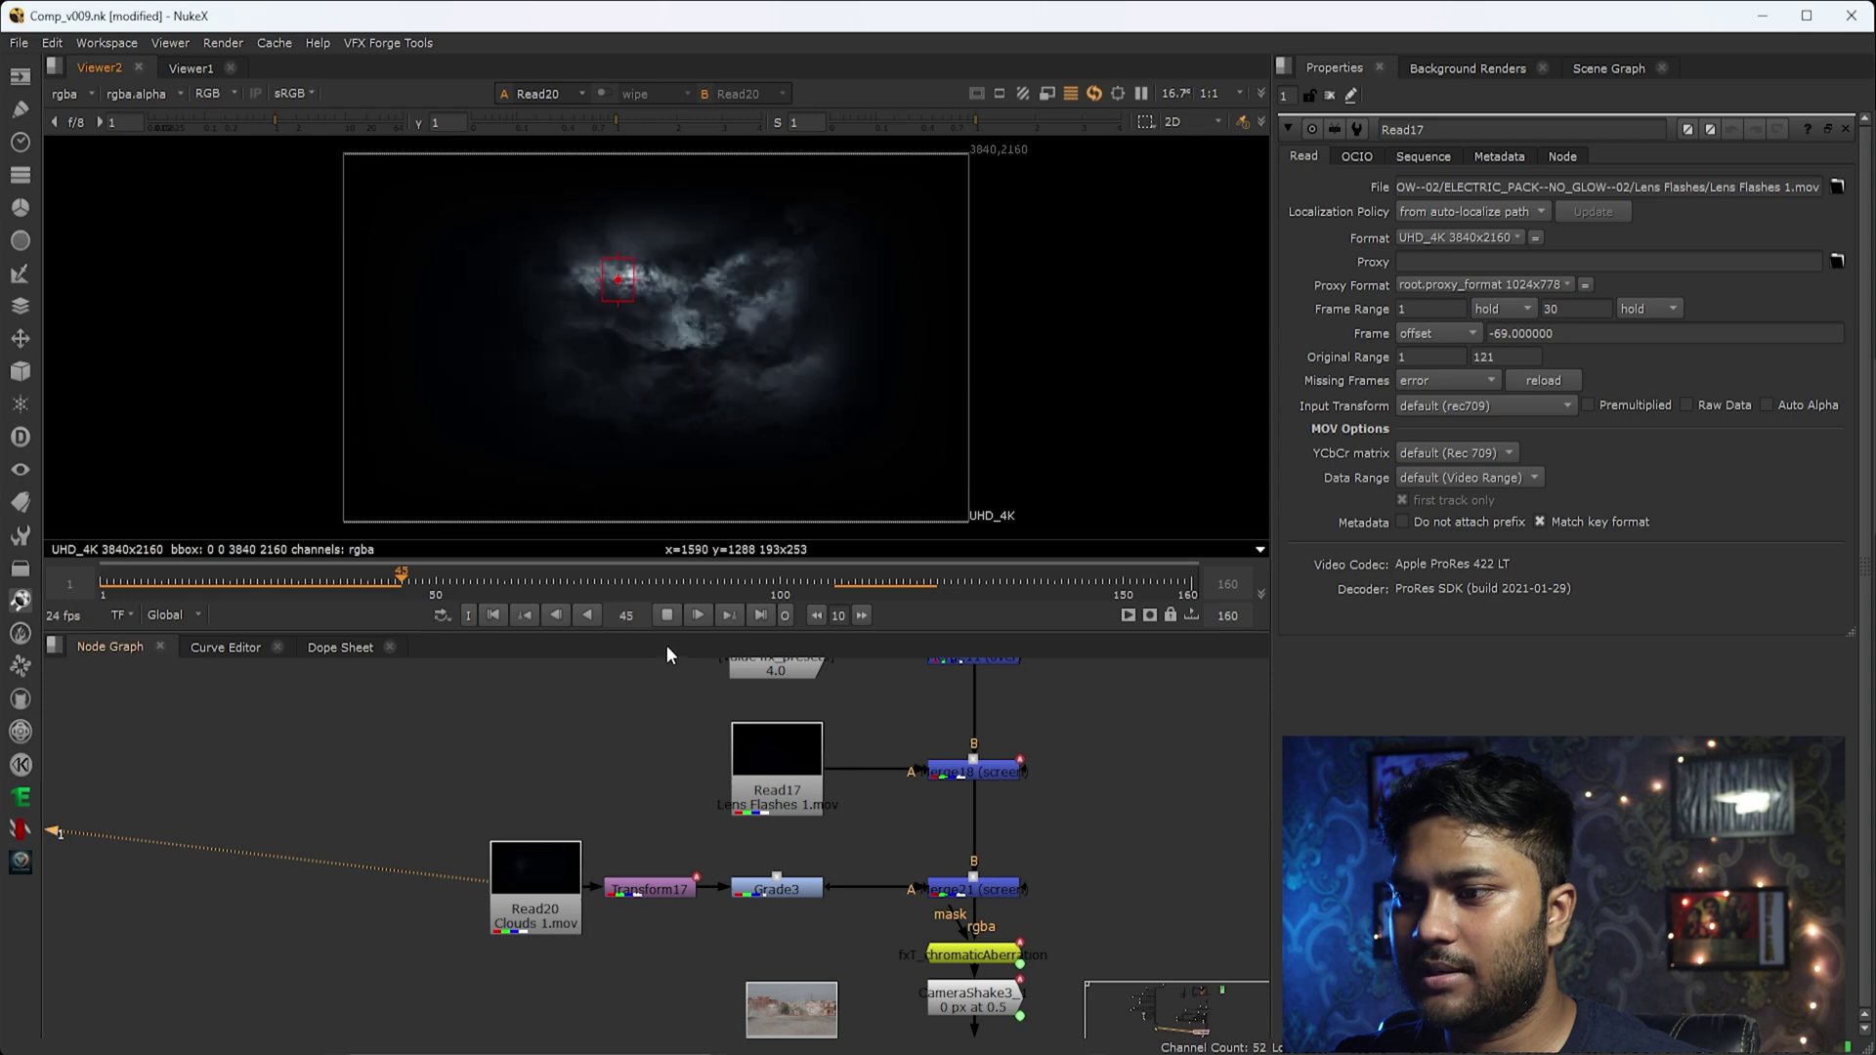
left_click(667, 615)
View Read13, the final render, at frame 56 over the full frame range in the enlarged viewer.
scroll(694, 797, "down", 3)
scroll(684, 933, "up", 6)
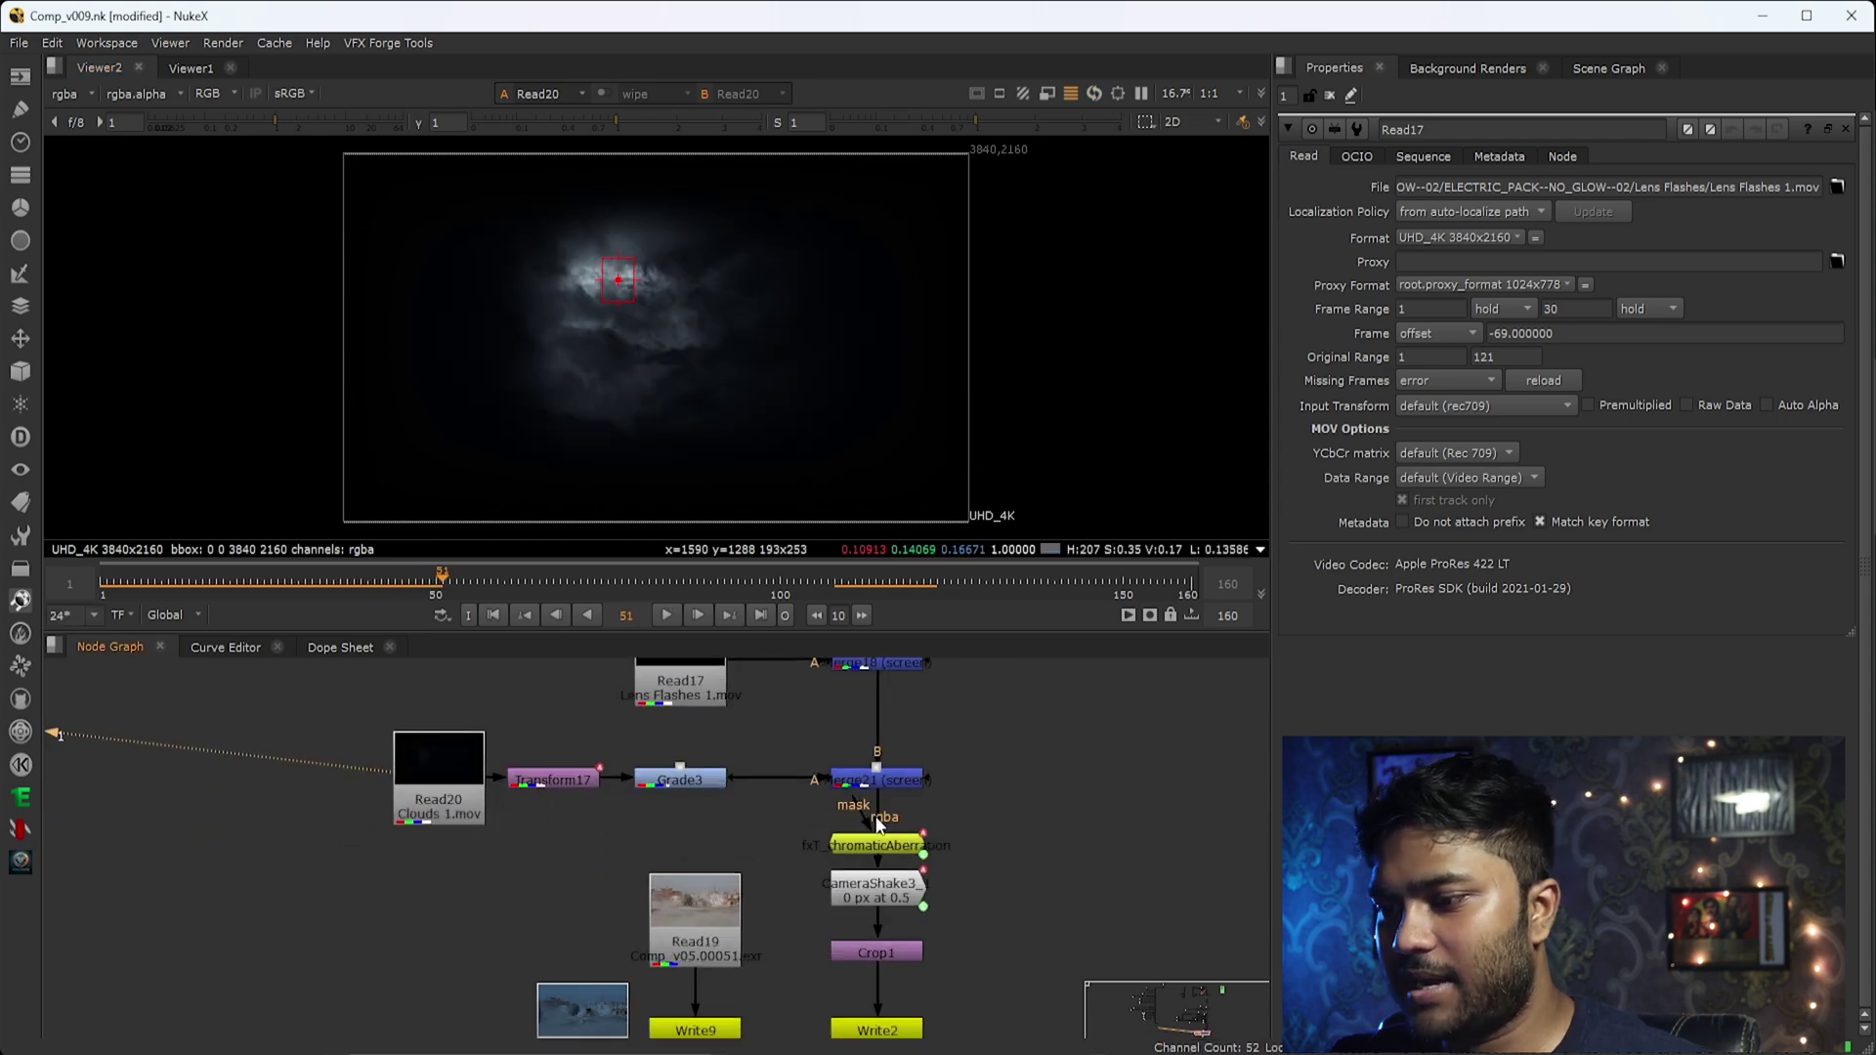
left_click_drag(684, 931, 683, 928)
key("1")
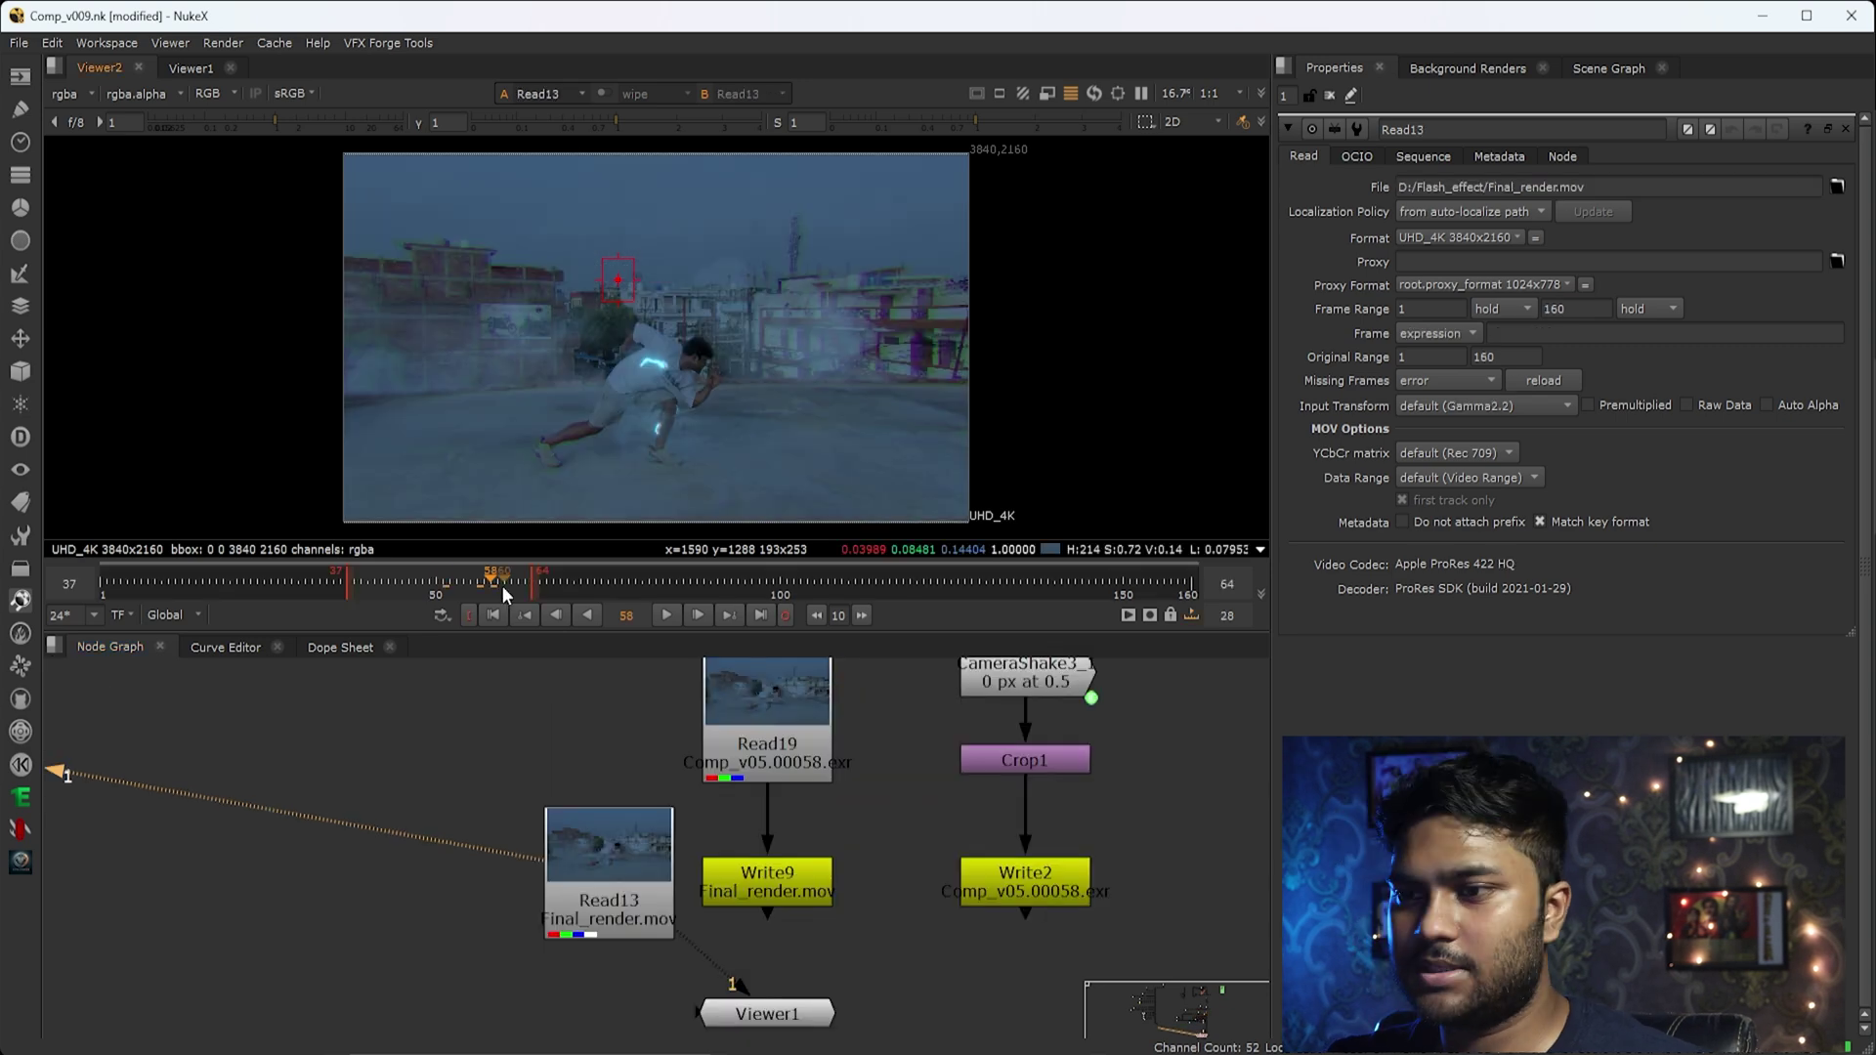
left_click_drag(460, 584, 476, 578)
left_click(1192, 616)
key("space")
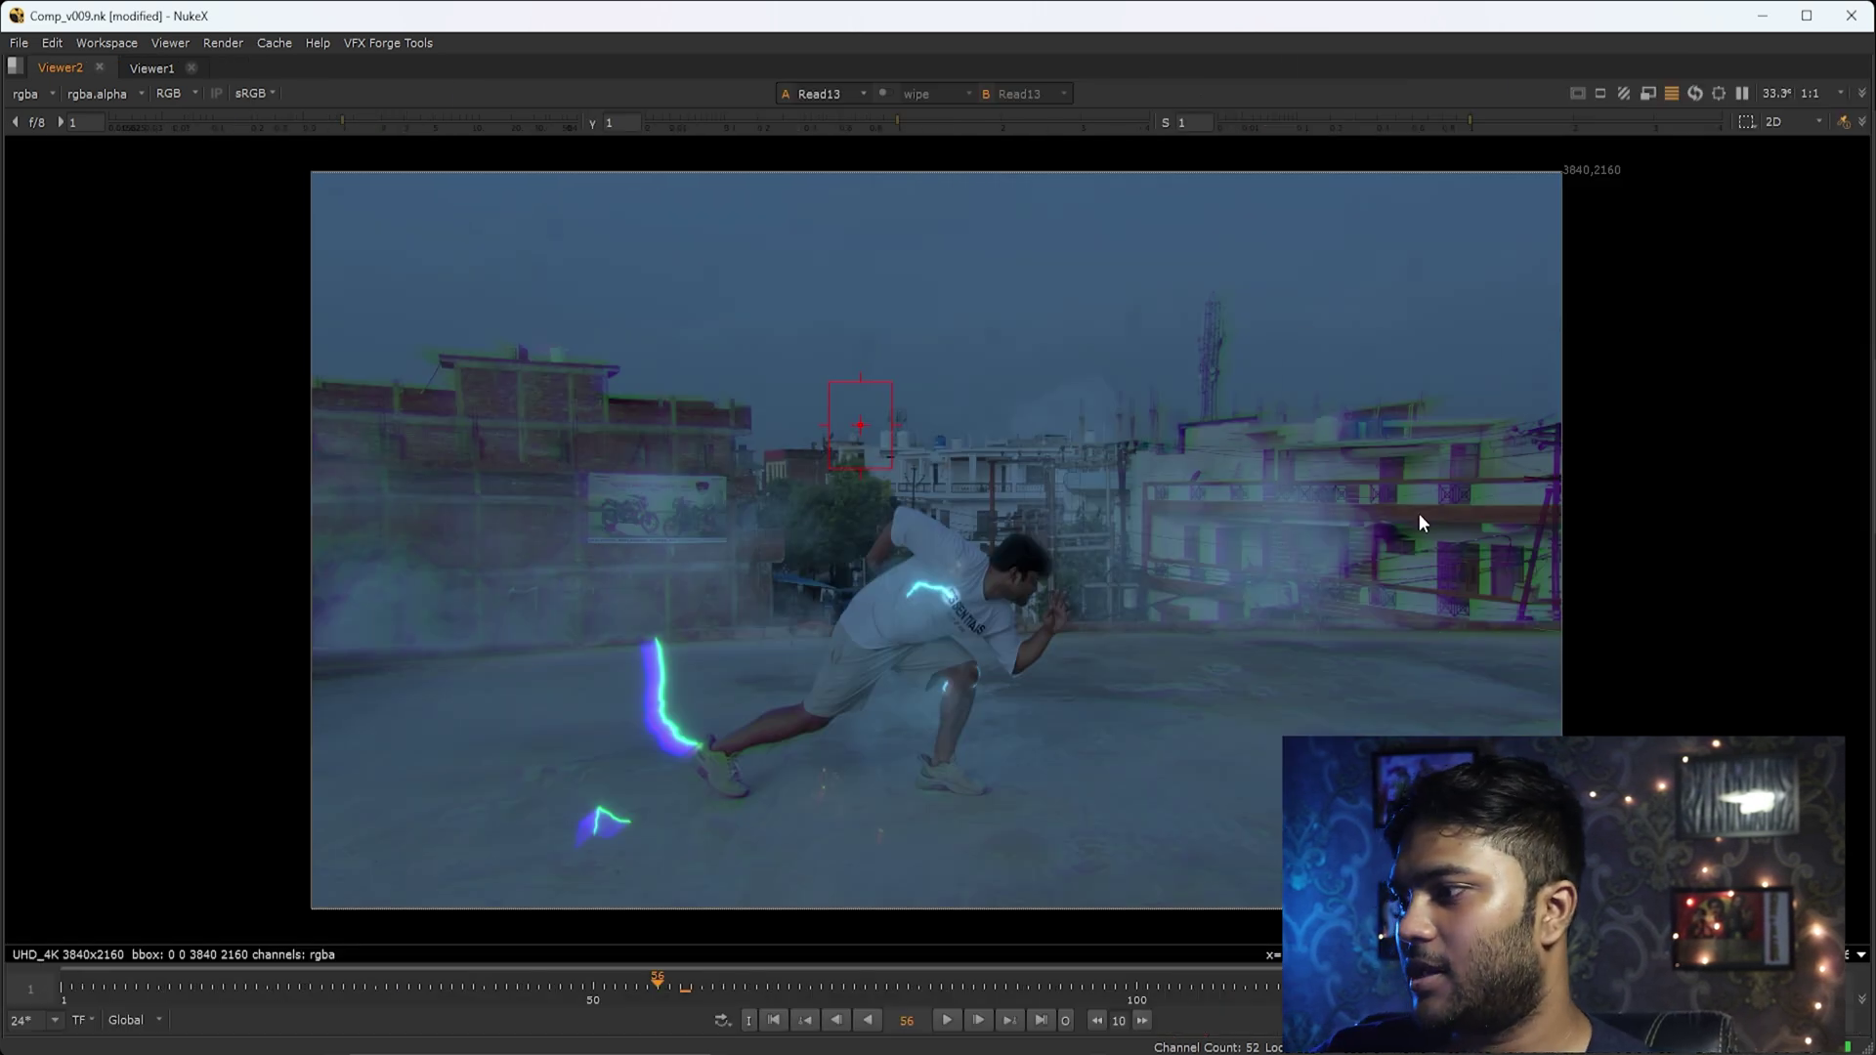
Examine the chromatic aberration fringes on the buildings at both edges of the final render, then view the whole frame.
scroll(1419, 513, "up", 5)
scroll(1368, 421, "up", 3)
left_click_drag(1537, 383, 1031, 658)
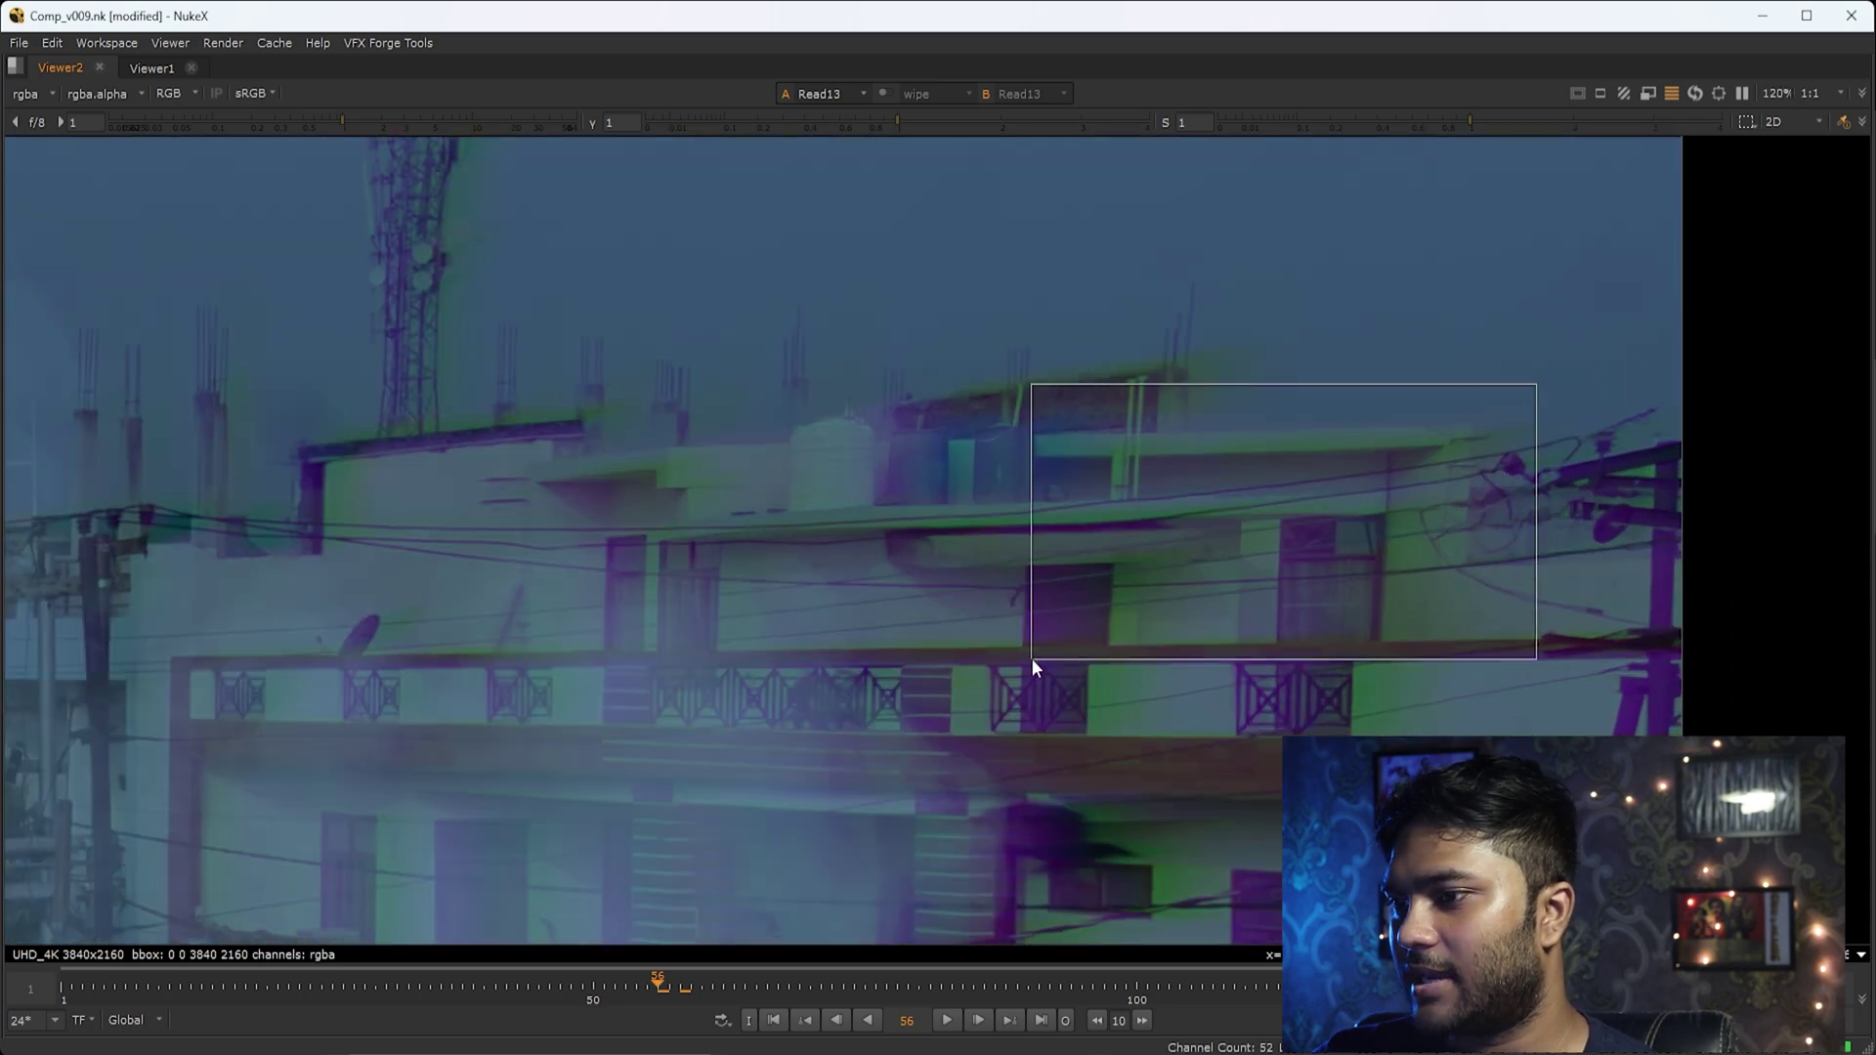
scroll(1367, 488, "down", 4)
middle_click_drag(66, 503, 1449, 434)
scroll(914, 337, "up", 3)
left_click_drag(771, 230, 1340, 496)
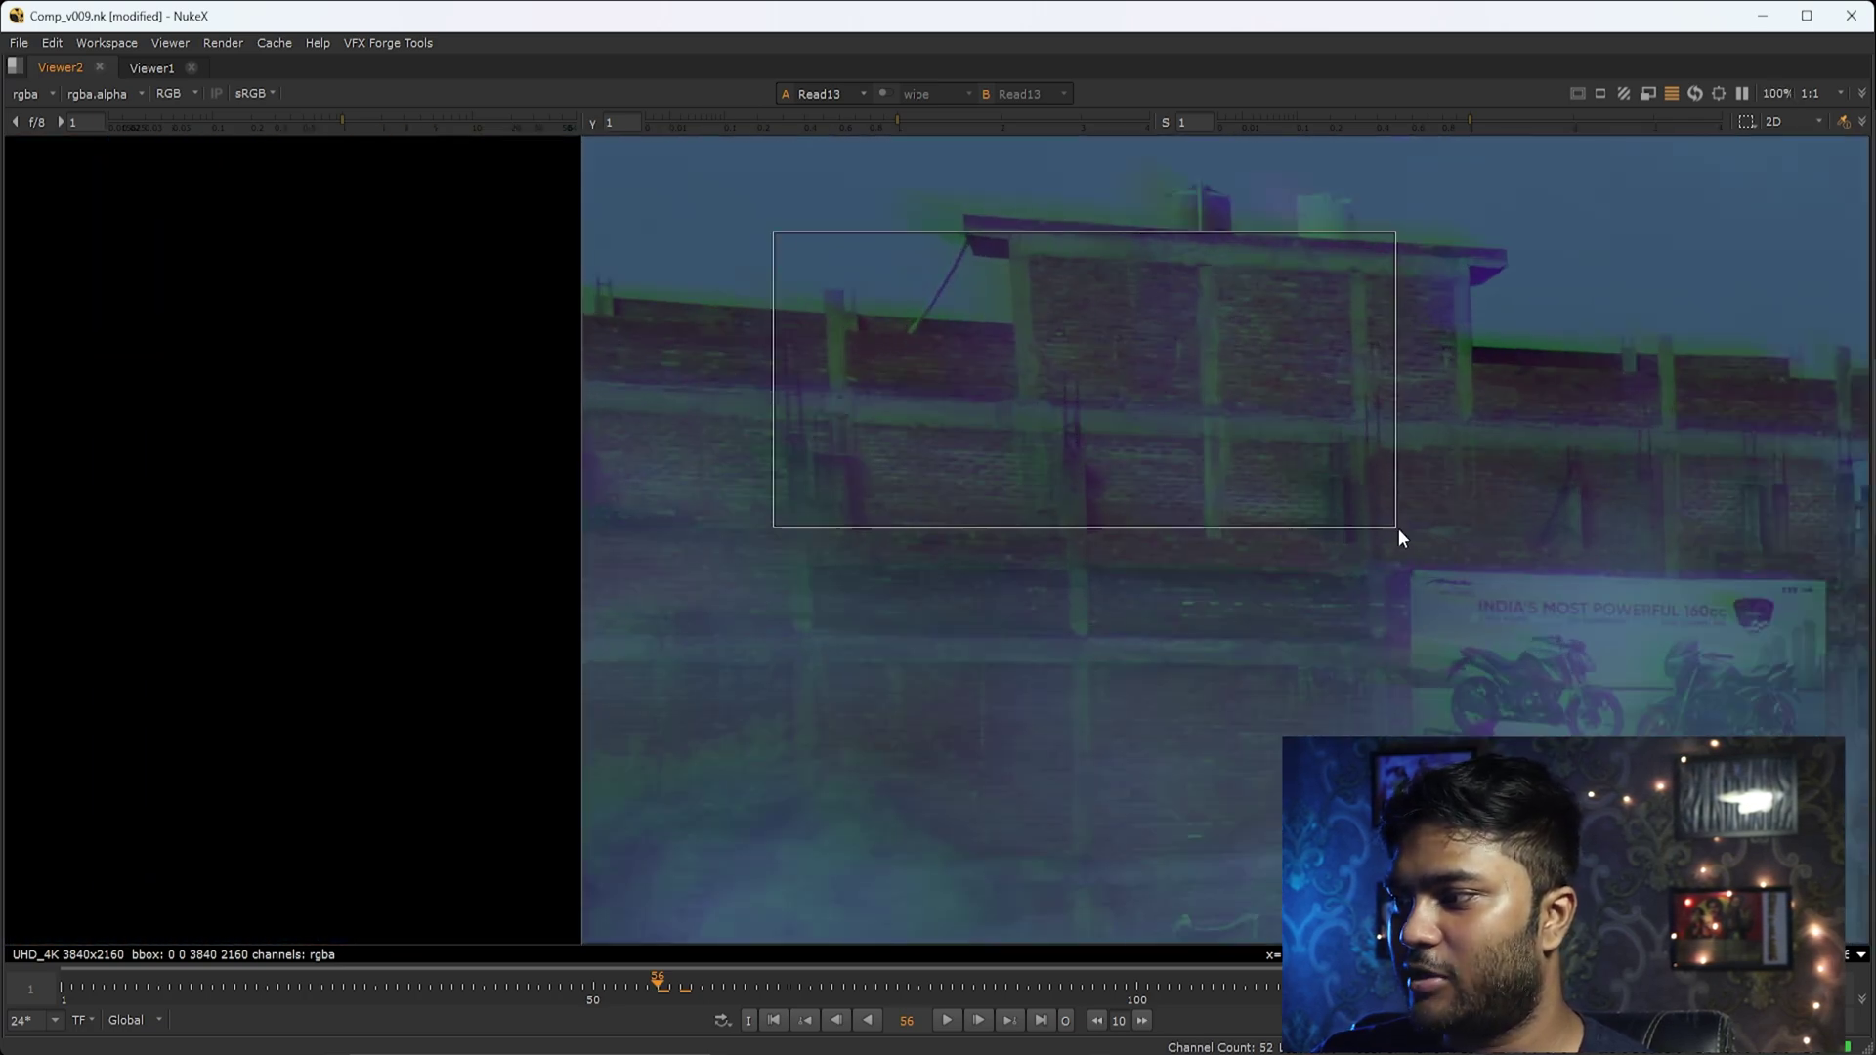
scroll(1422, 559, "down", 6)
mouse_move(1575, 626)
middle_mouse_down()
mouse_move(1243, 526)
mouse_move(1082, 503)
mouse_move(996, 454)
middle_mouse_up()
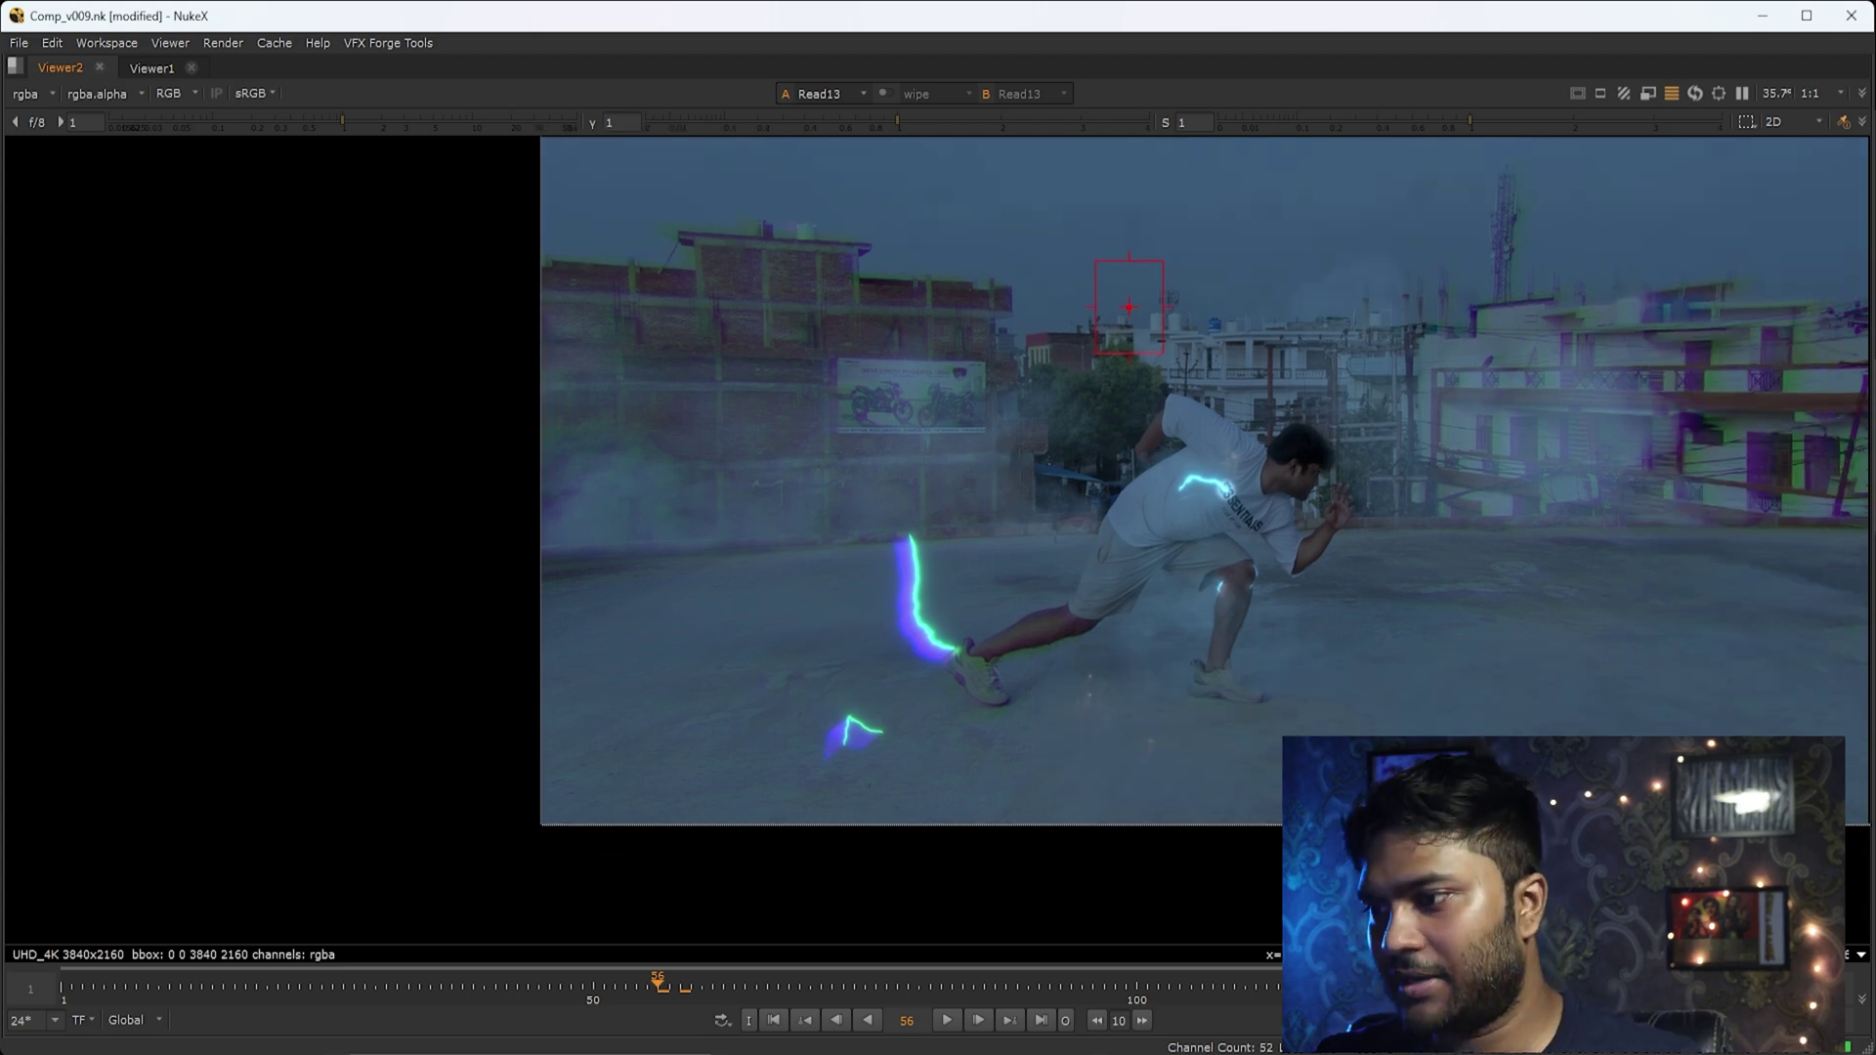
middle_click_drag(1328, 824, 1093, 866)
scroll(1222, 577, "down", 1)
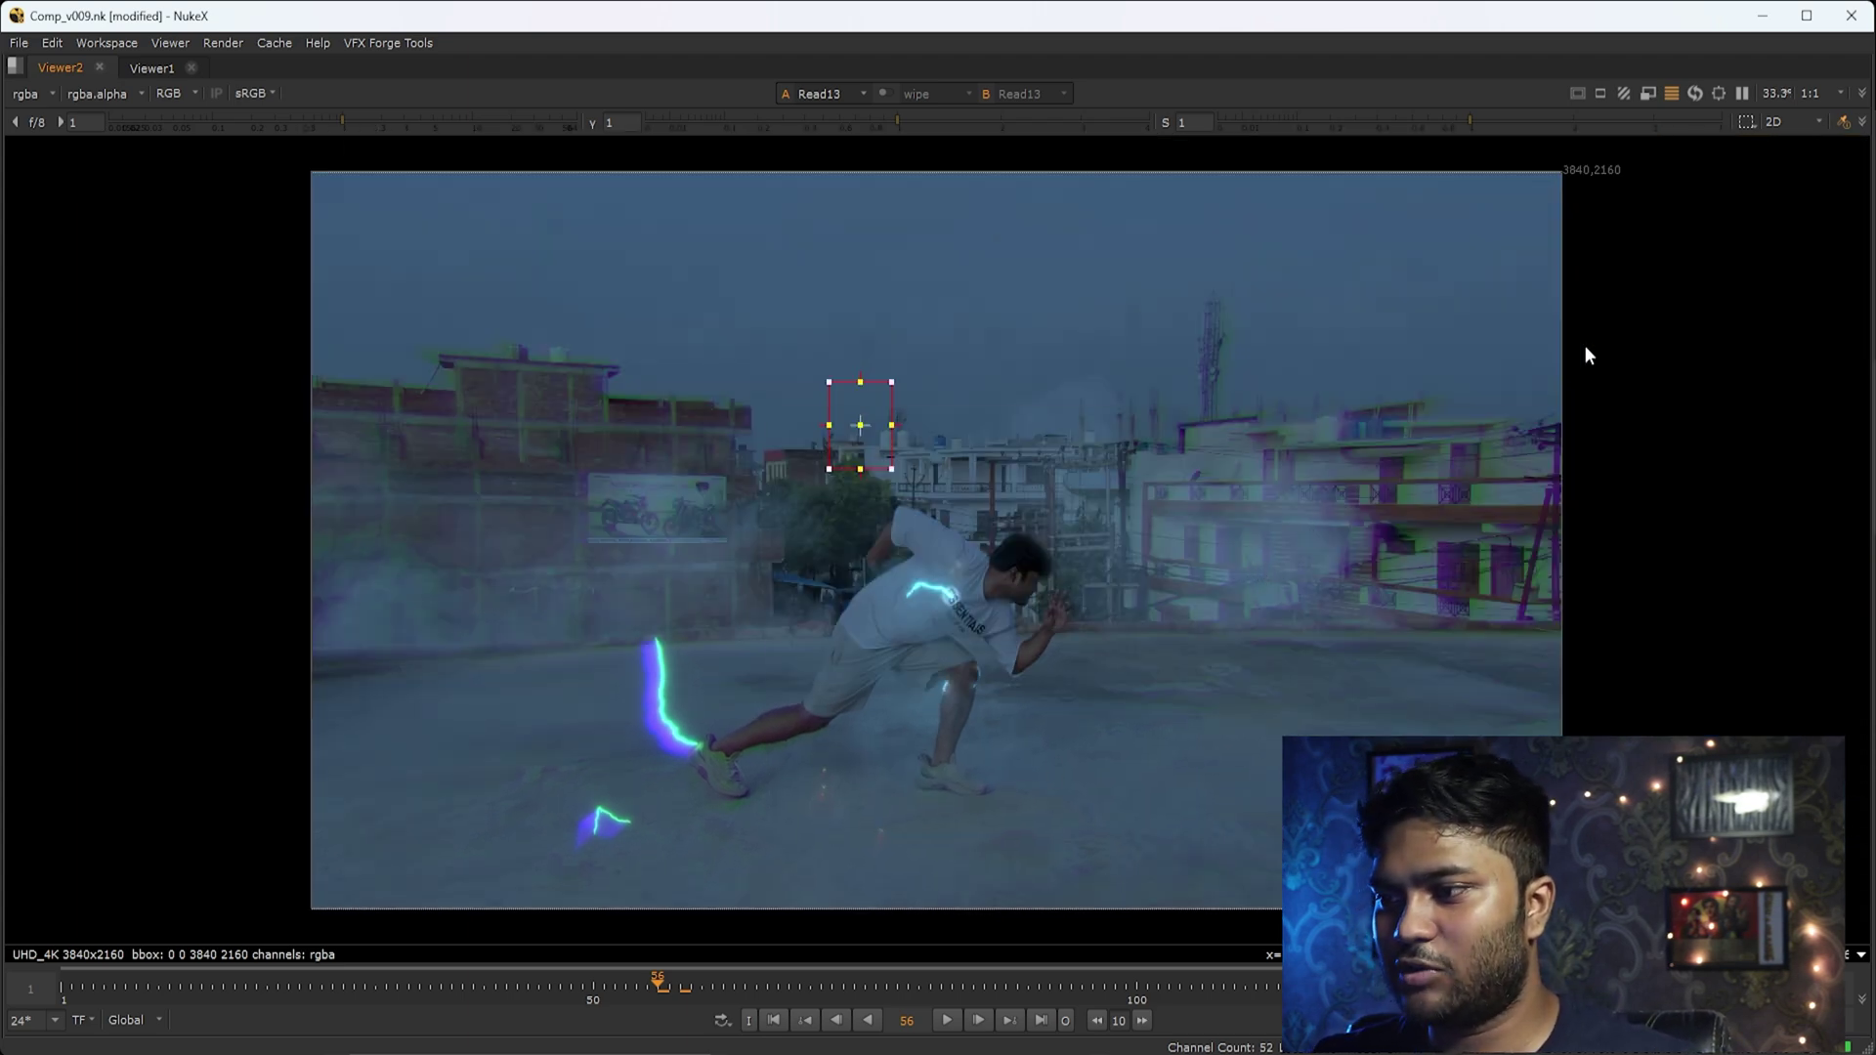
Leave the enlarged viewer and view the output of the CameraShake3_1 node at frame 56.
key("space")
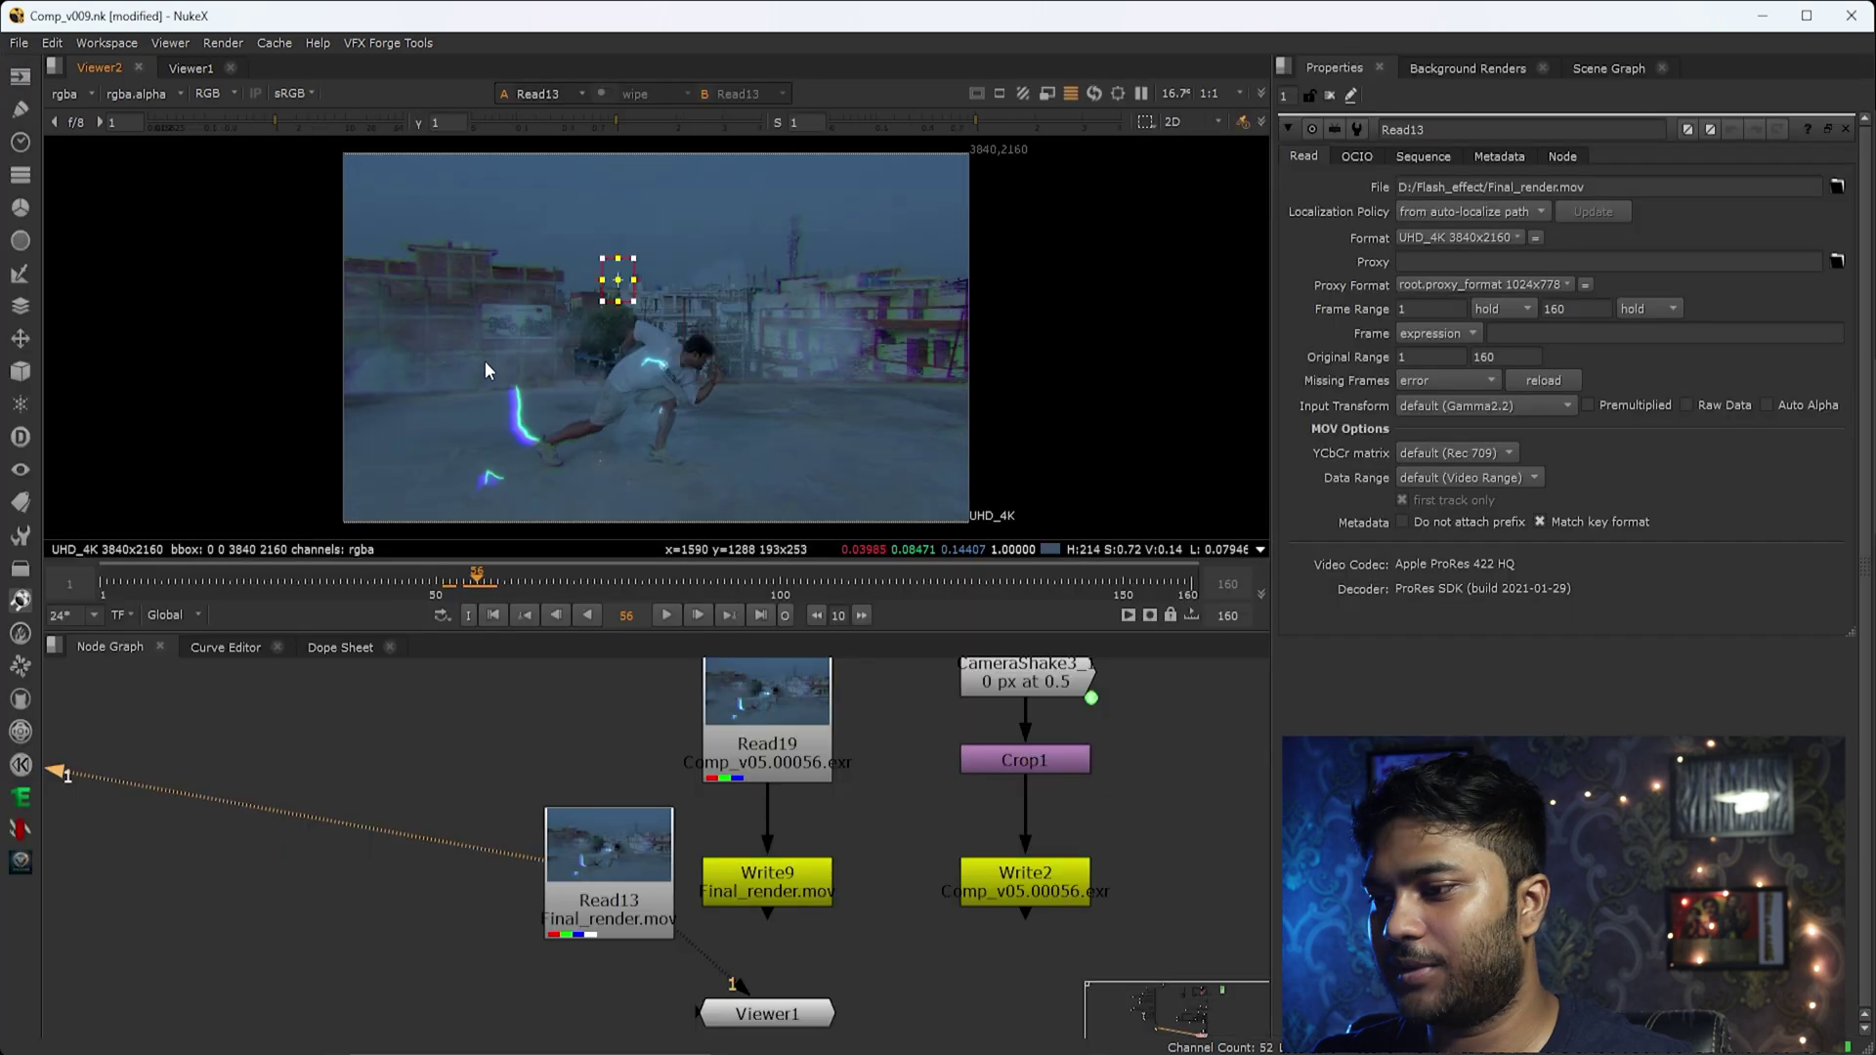
scroll(876, 848, "down", 4)
middle_click_drag(875, 848, 760, 948)
scroll(857, 831, "up", 3)
left_click(830, 894)
key("1")
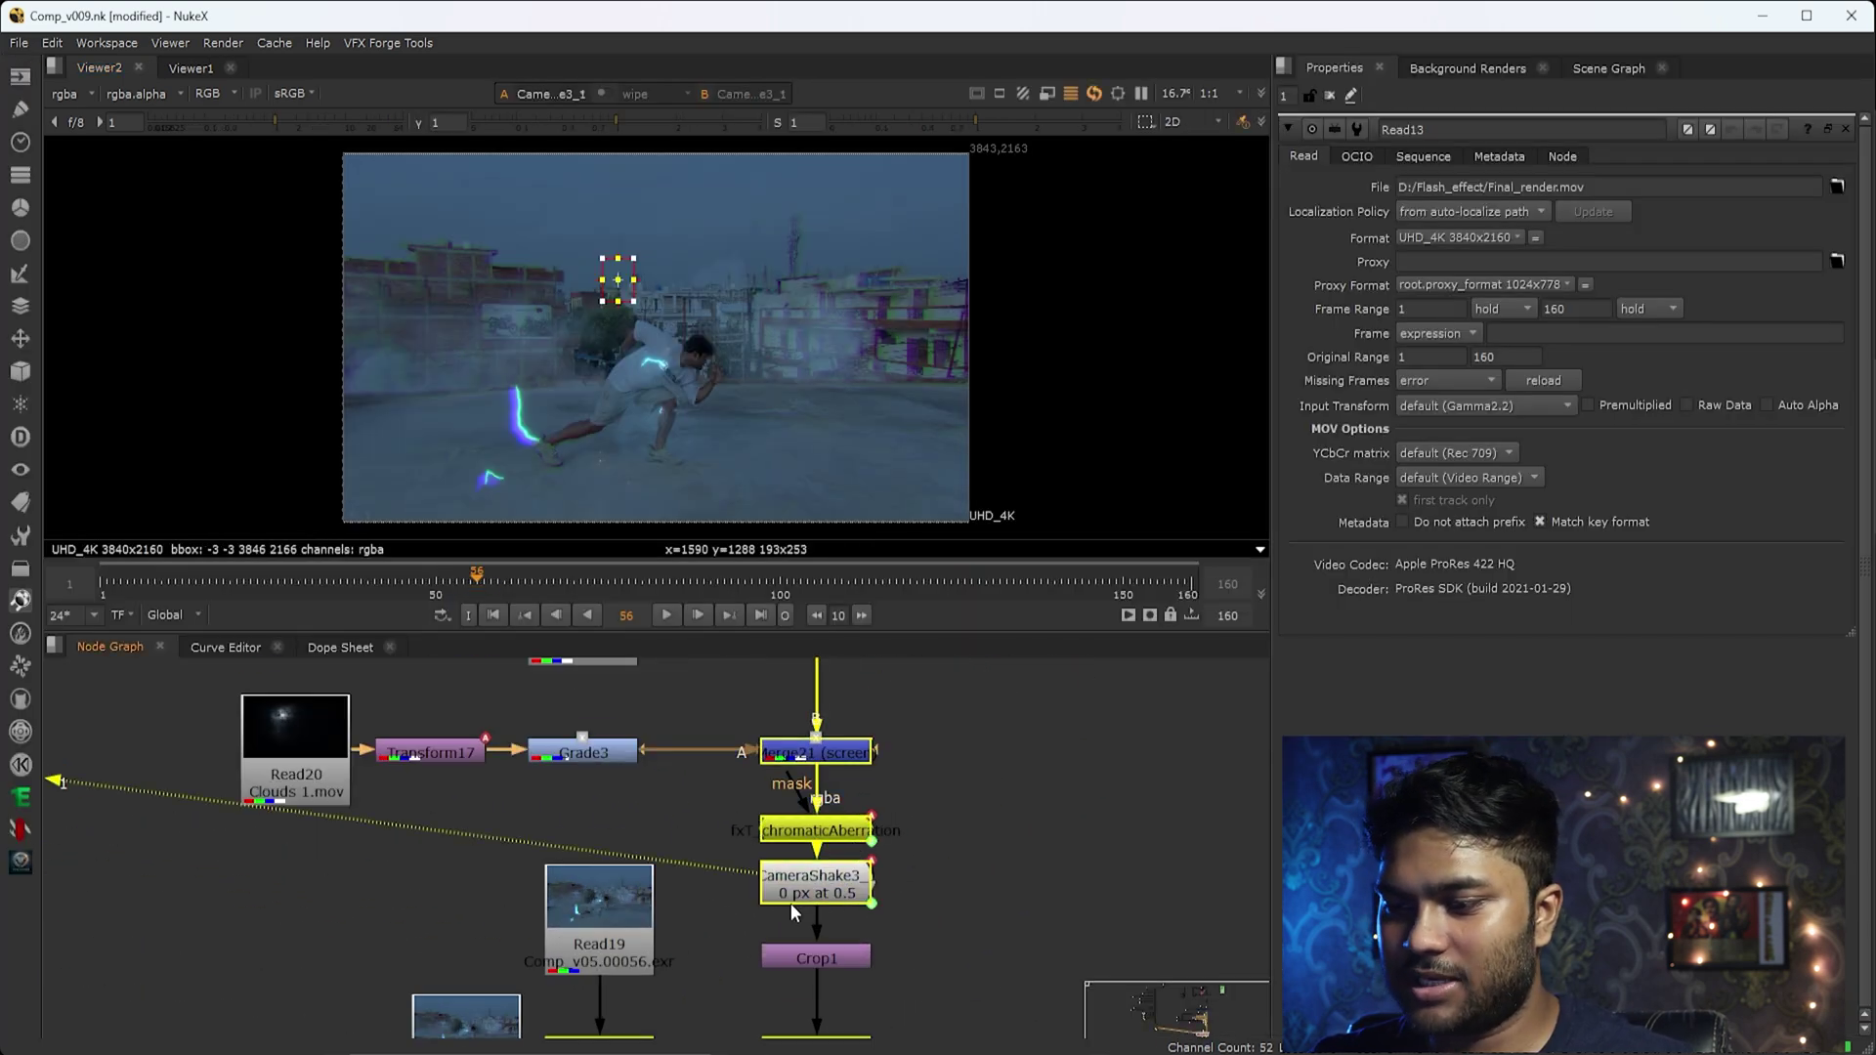
Open the fxT_chromaticAberration node's settings and view its output at frame 56.
middle_click_drag(515, 1018, 764, 844)
left_click(762, 841)
double_click(1082, 713)
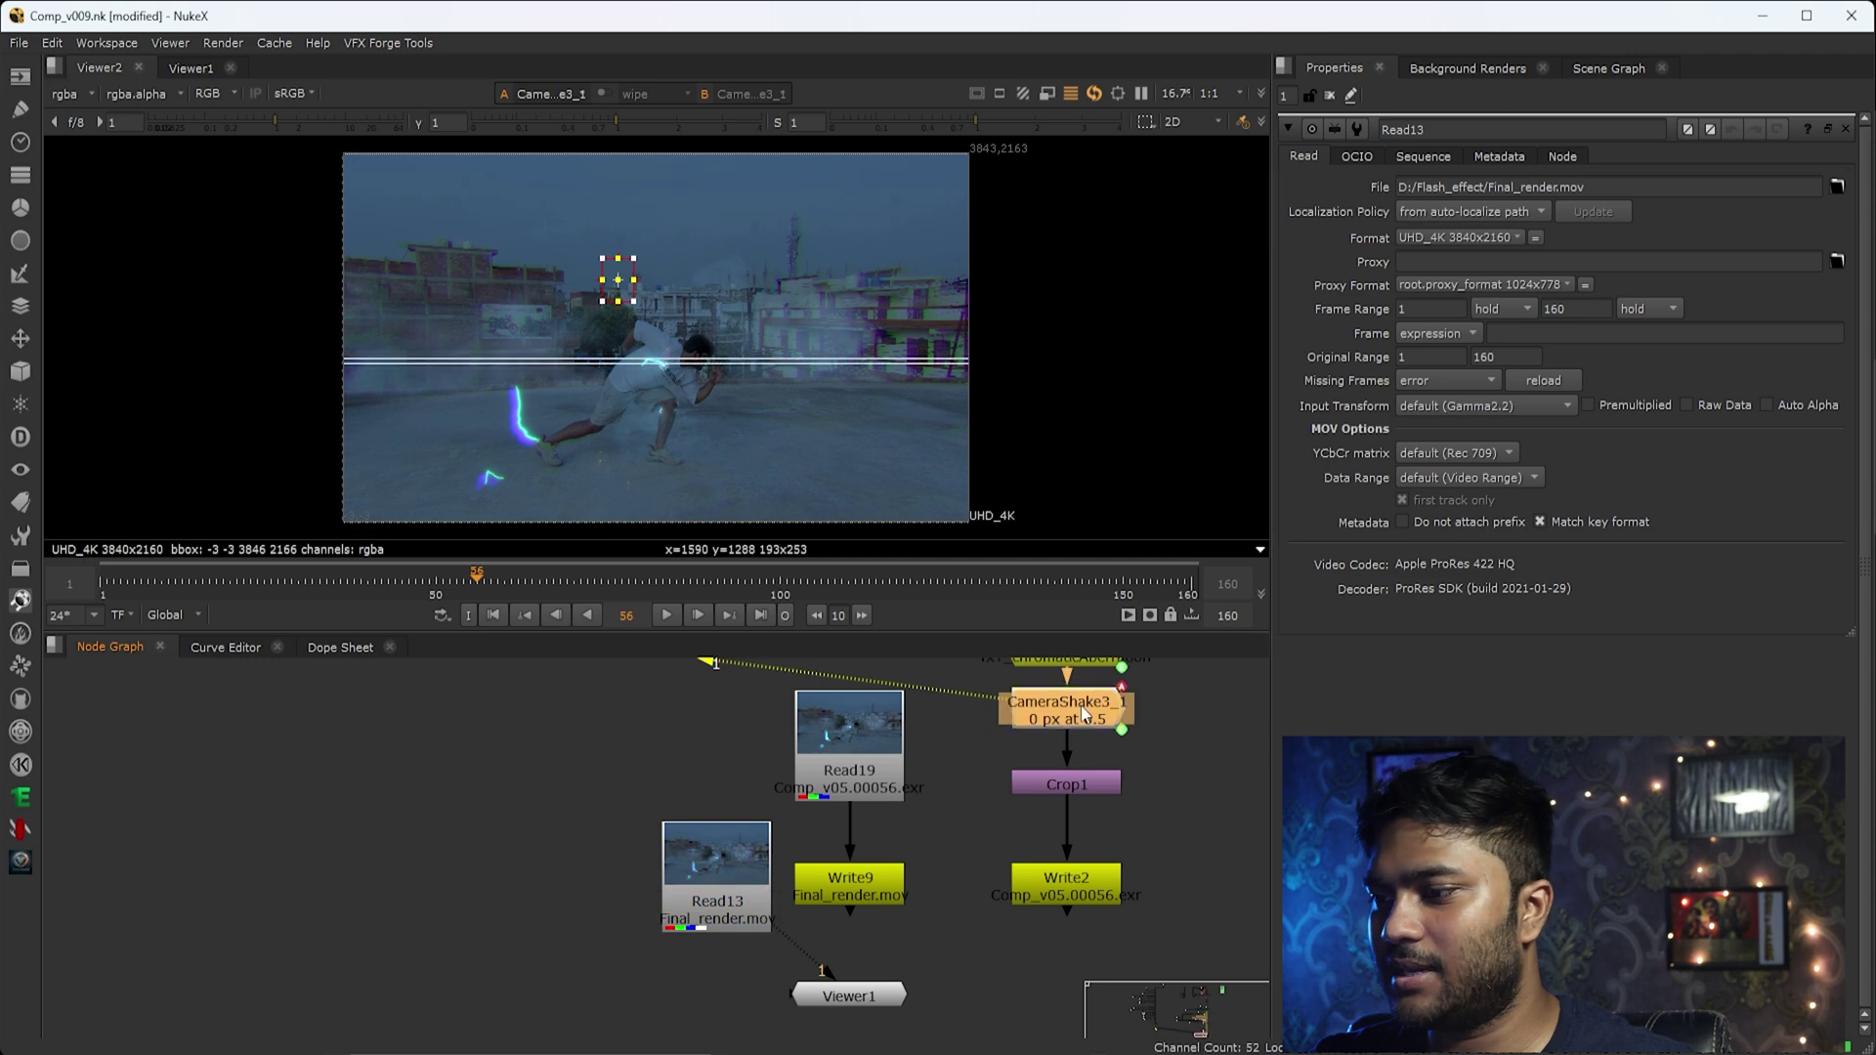
middle_click_drag(1083, 713, 1064, 776)
double_click(1054, 718)
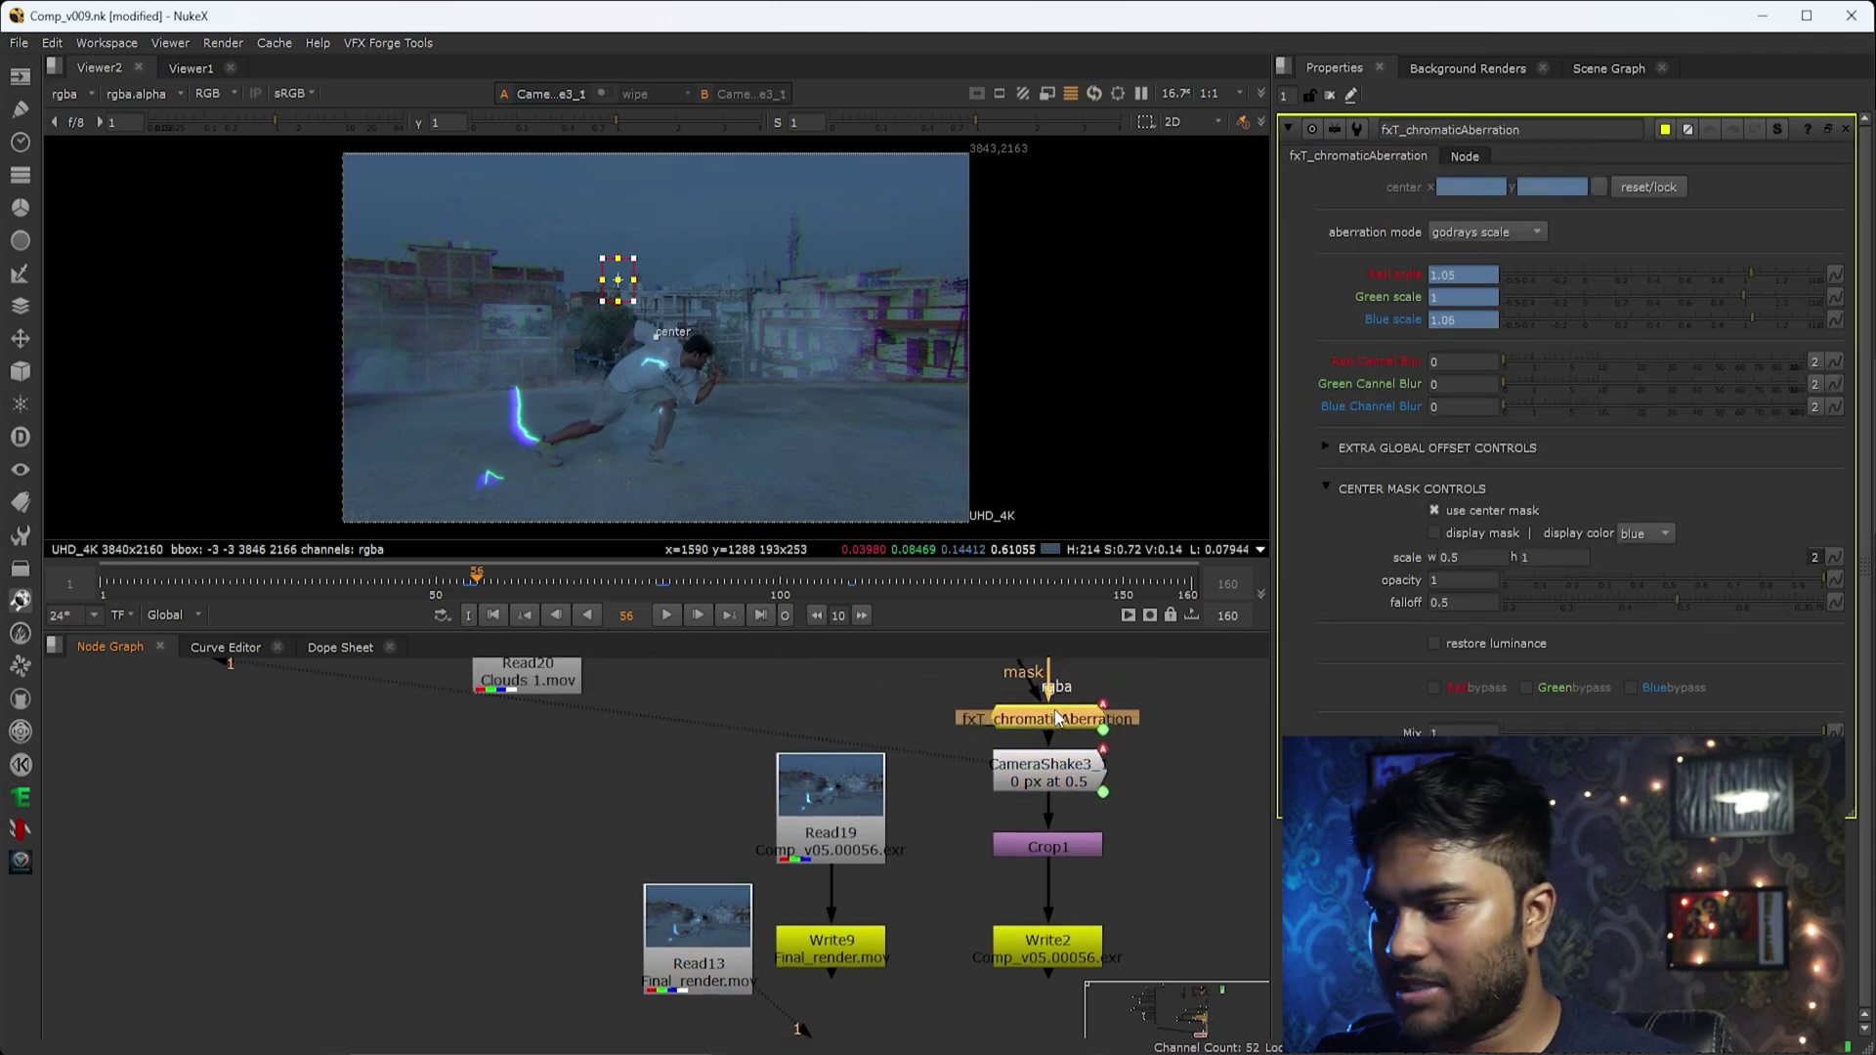
scroll(1053, 714, "up", 2)
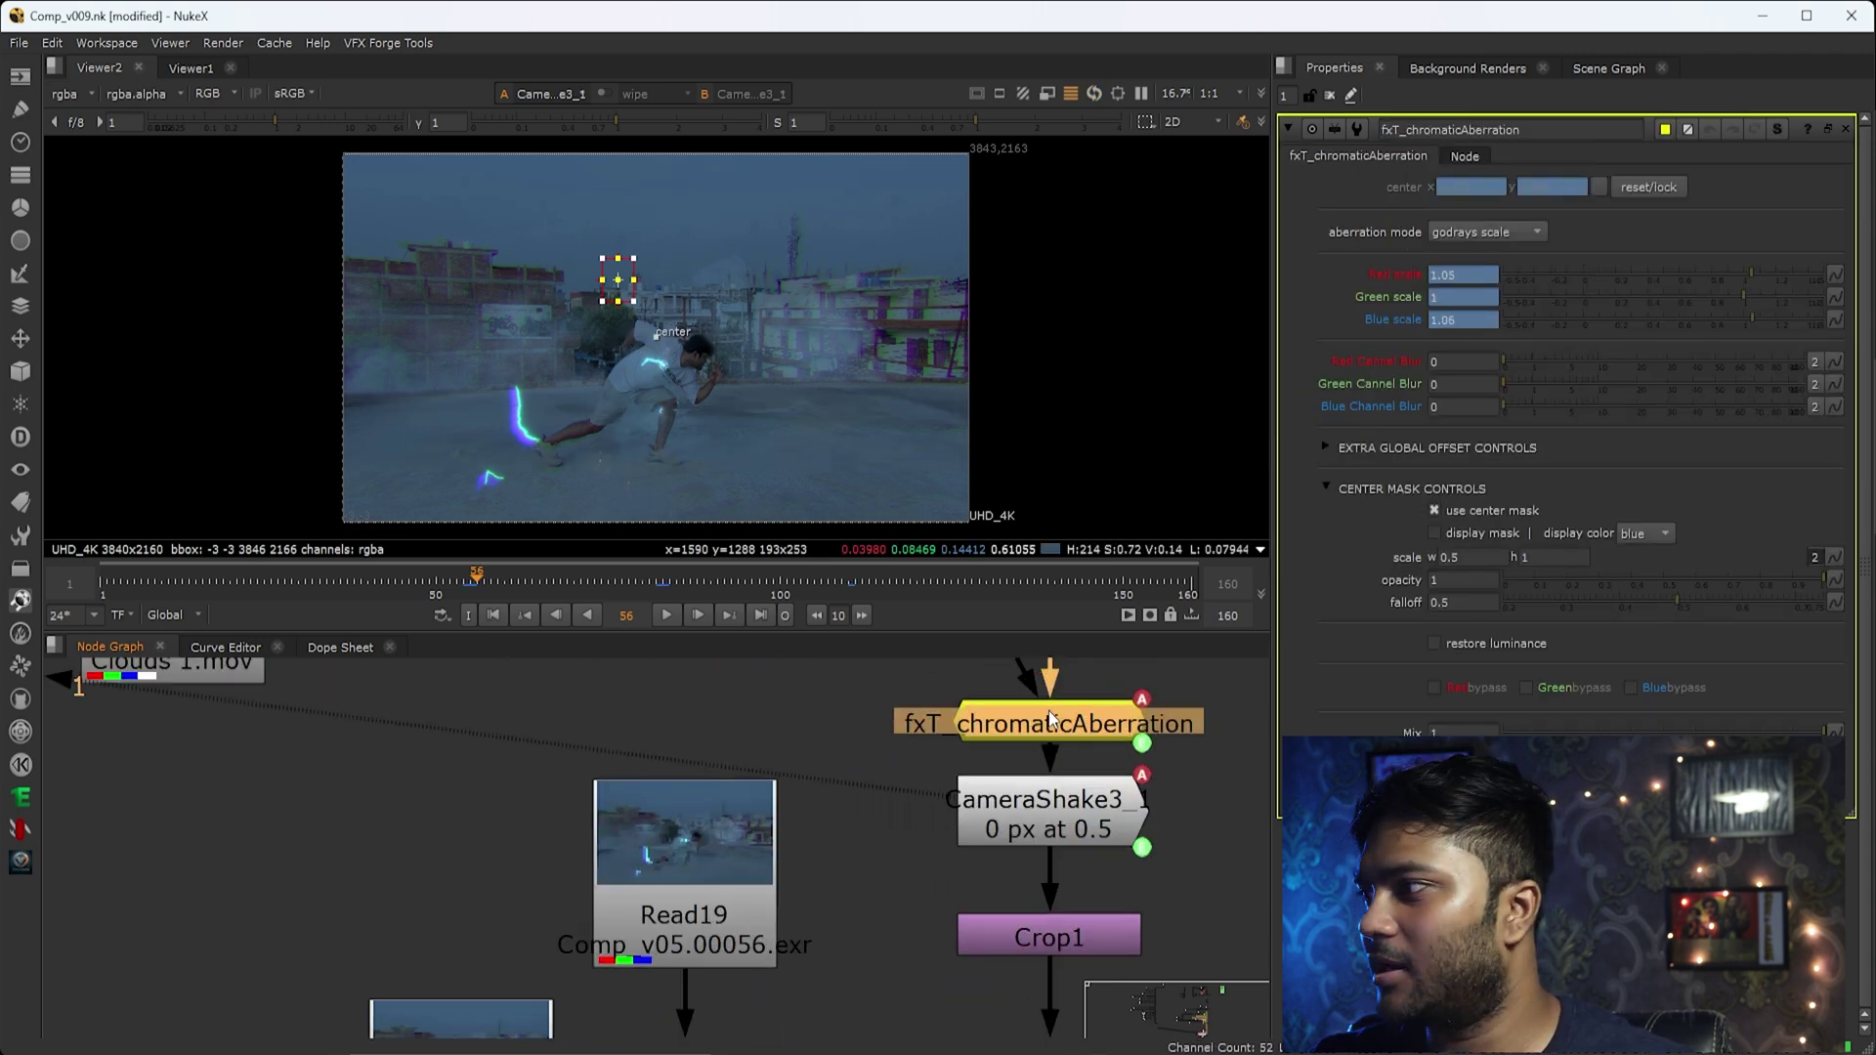
type("1")
key("Return")
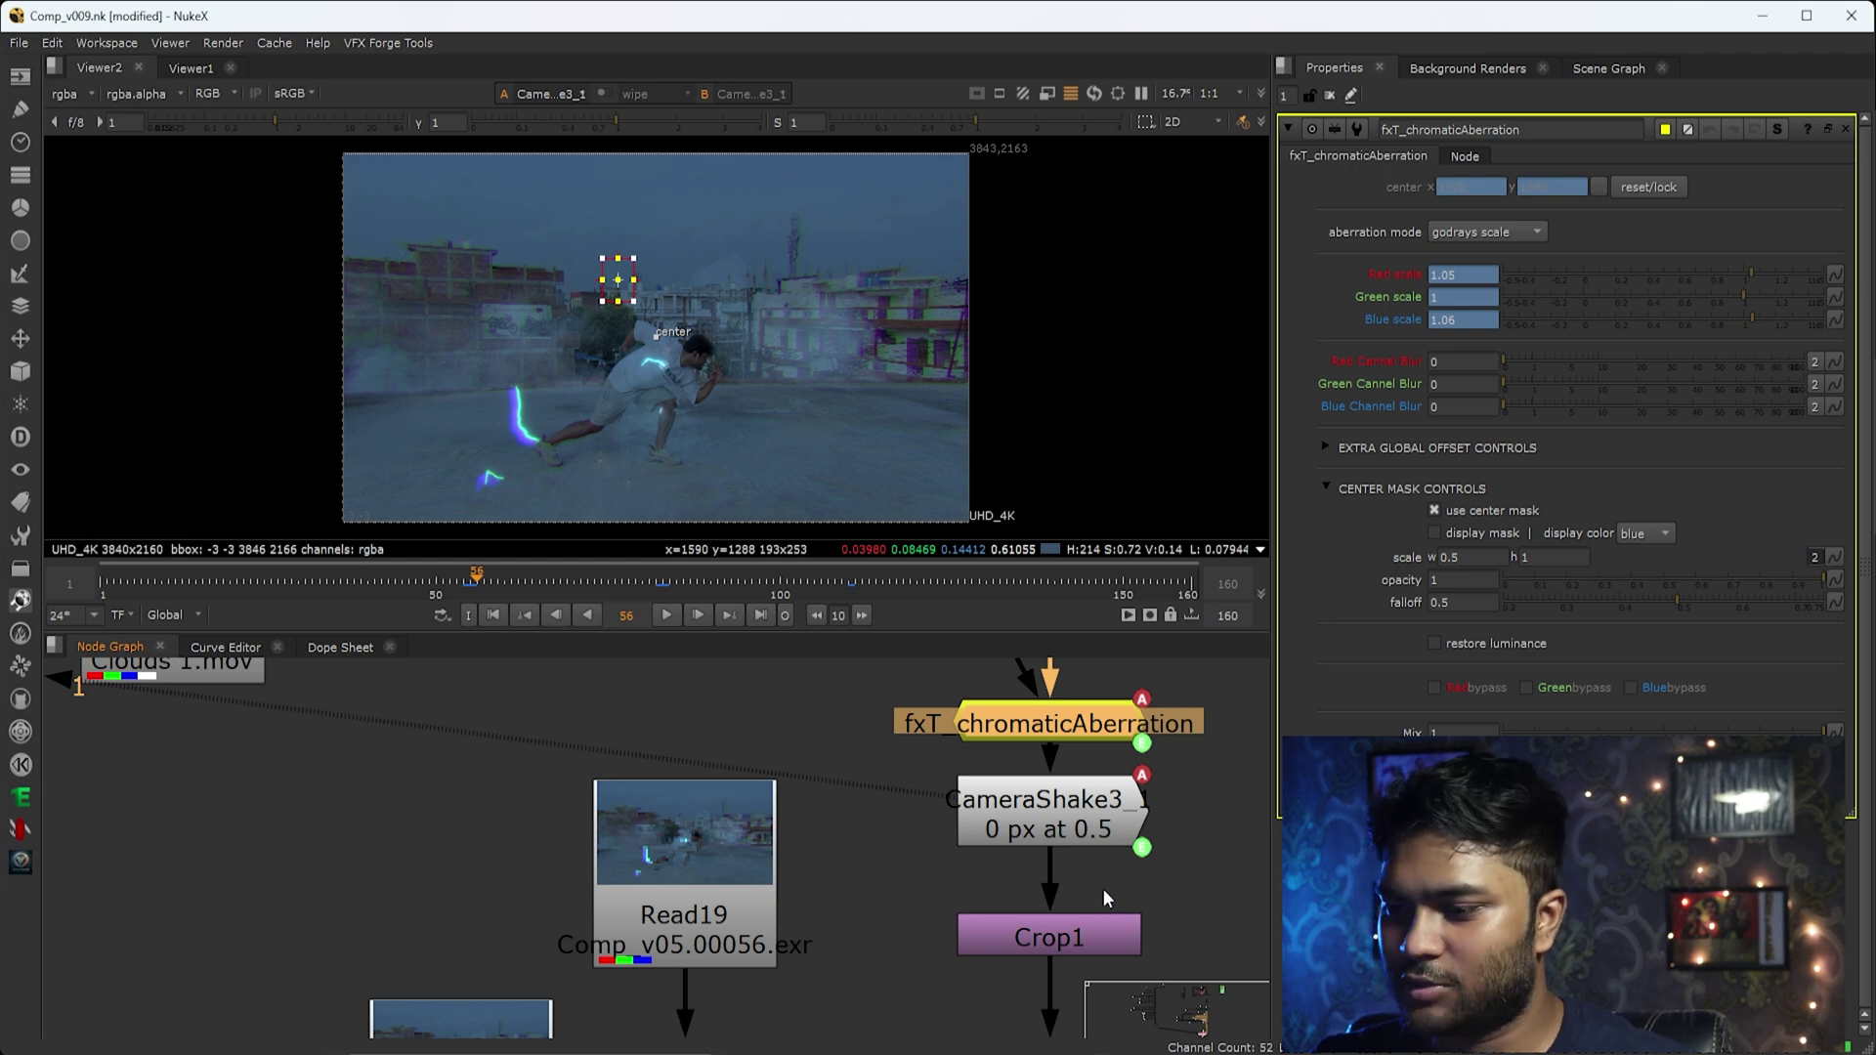
Open the CameraShake3_1 node's settings and switch the viewer back to its output.
scroll(1022, 874, "down", 3)
scroll(1022, 873, "up", 2)
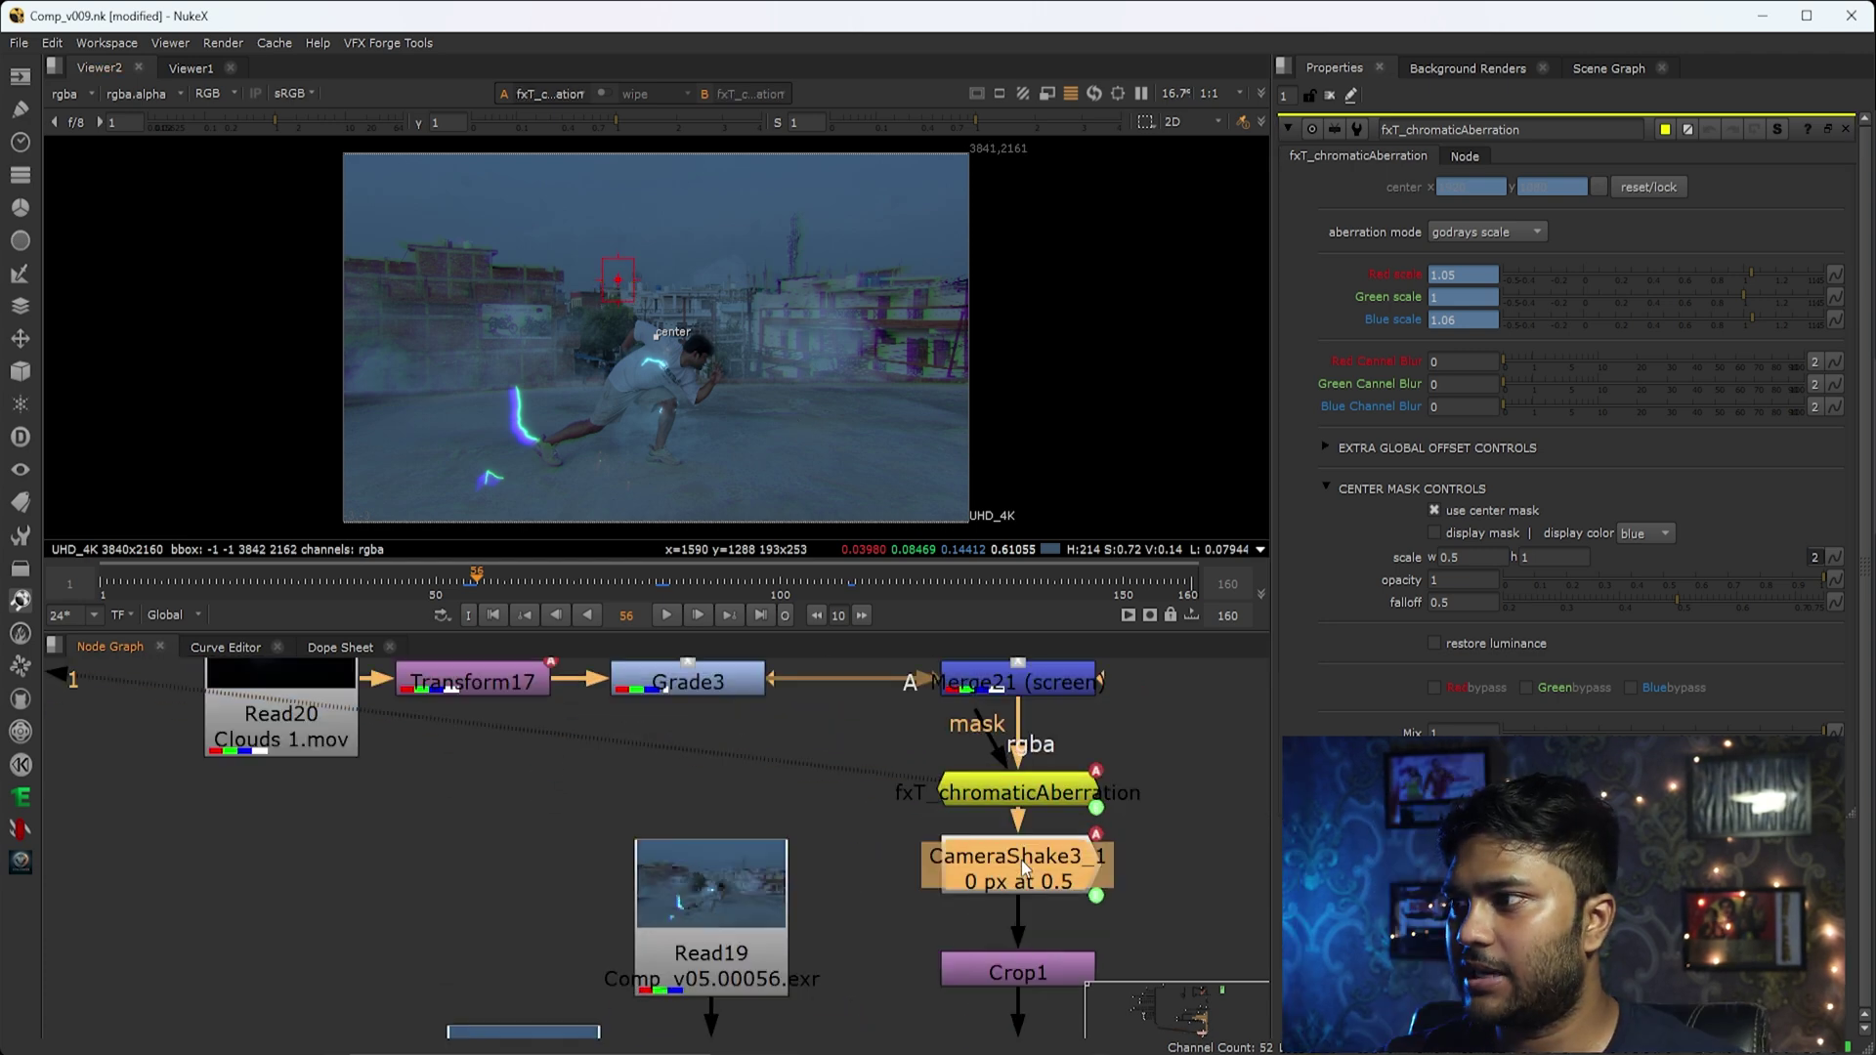
left_click(1024, 867)
key("1")
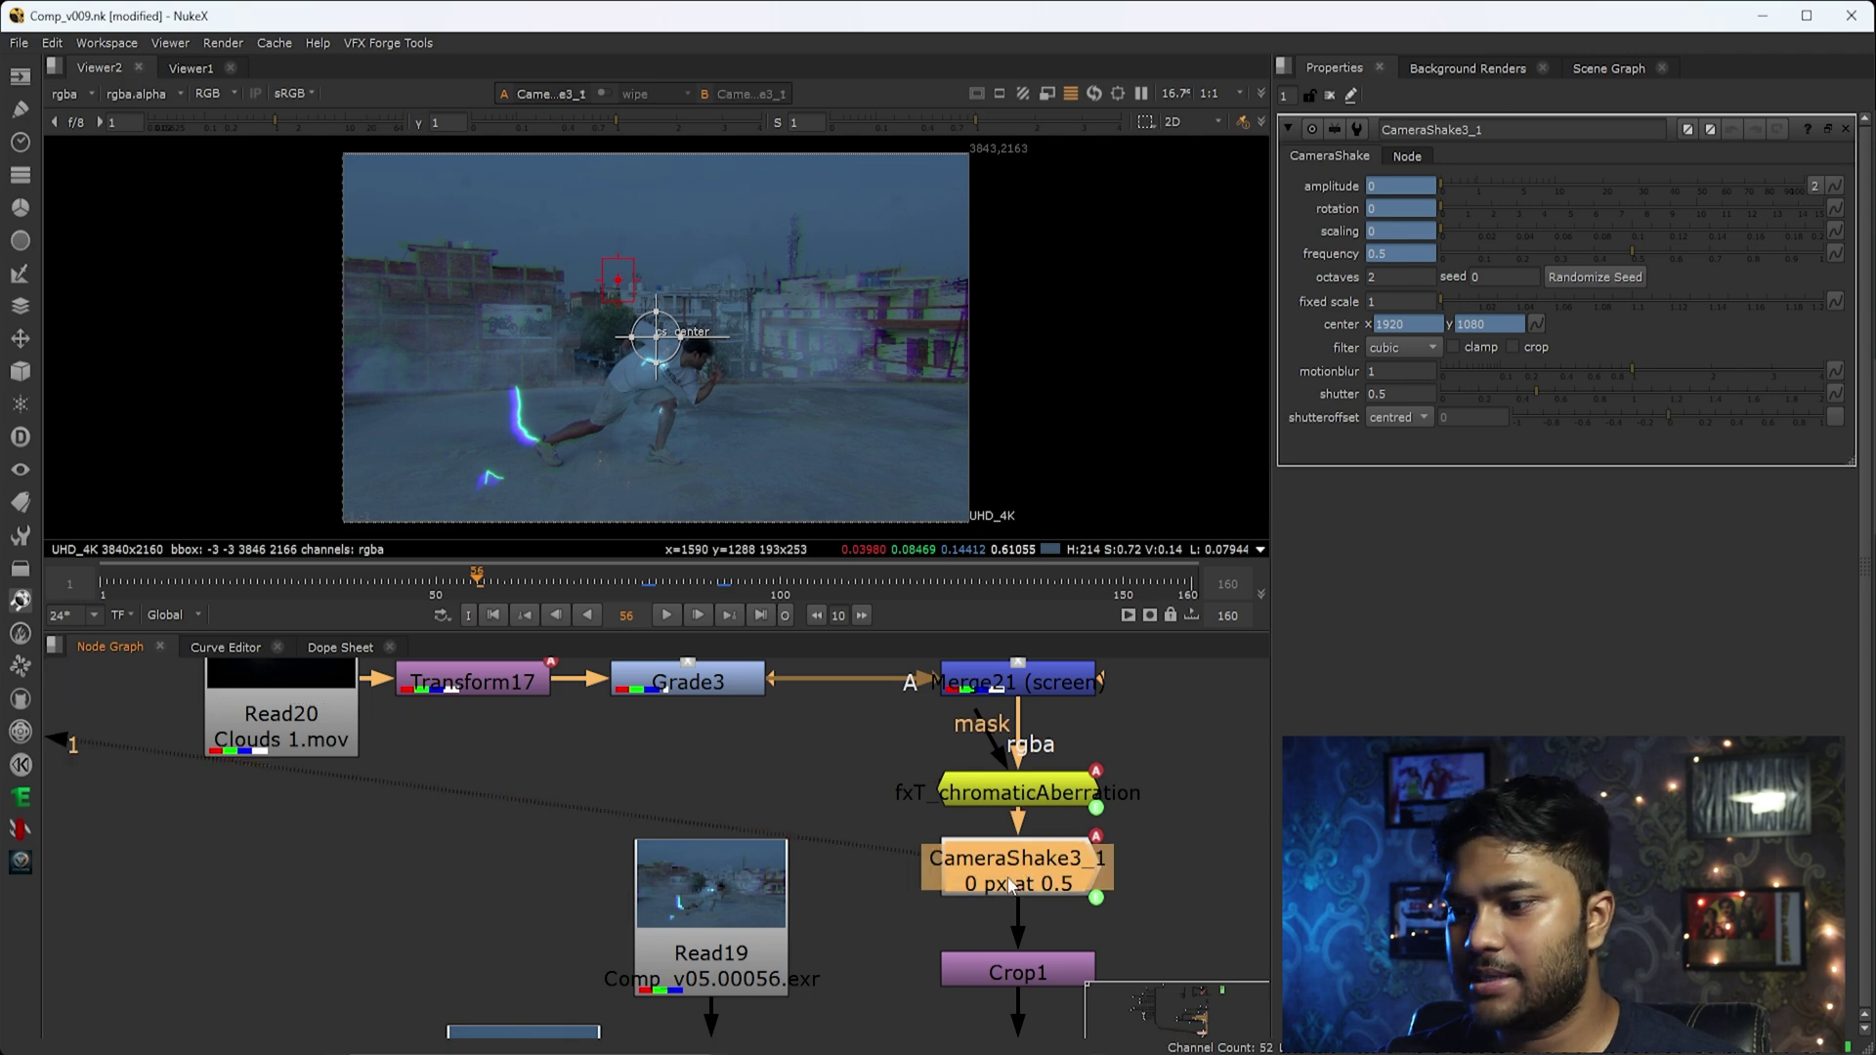
View Read13, the final render, fitted in the enlarged viewer, and play it from frame 56 to frame 79.
middle_click_drag(778, 923, 932, 858)
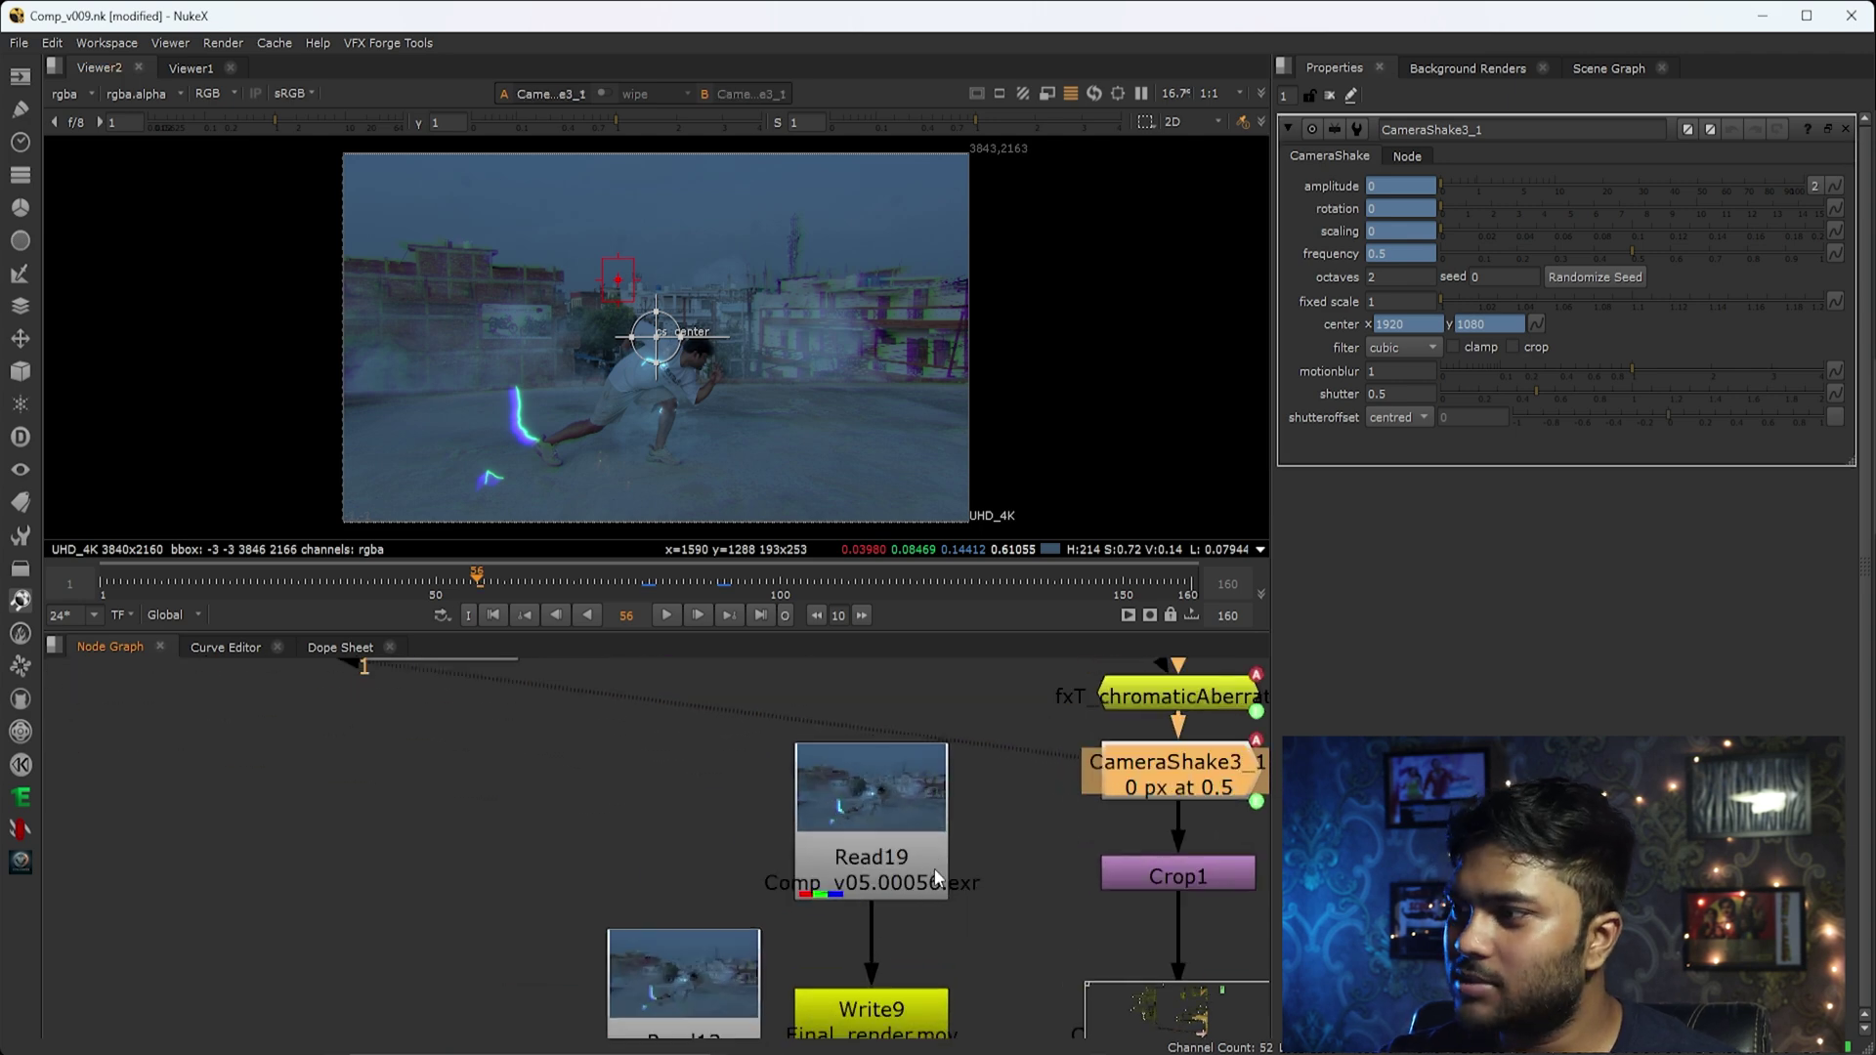
middle_click_drag(994, 858, 902, 742)
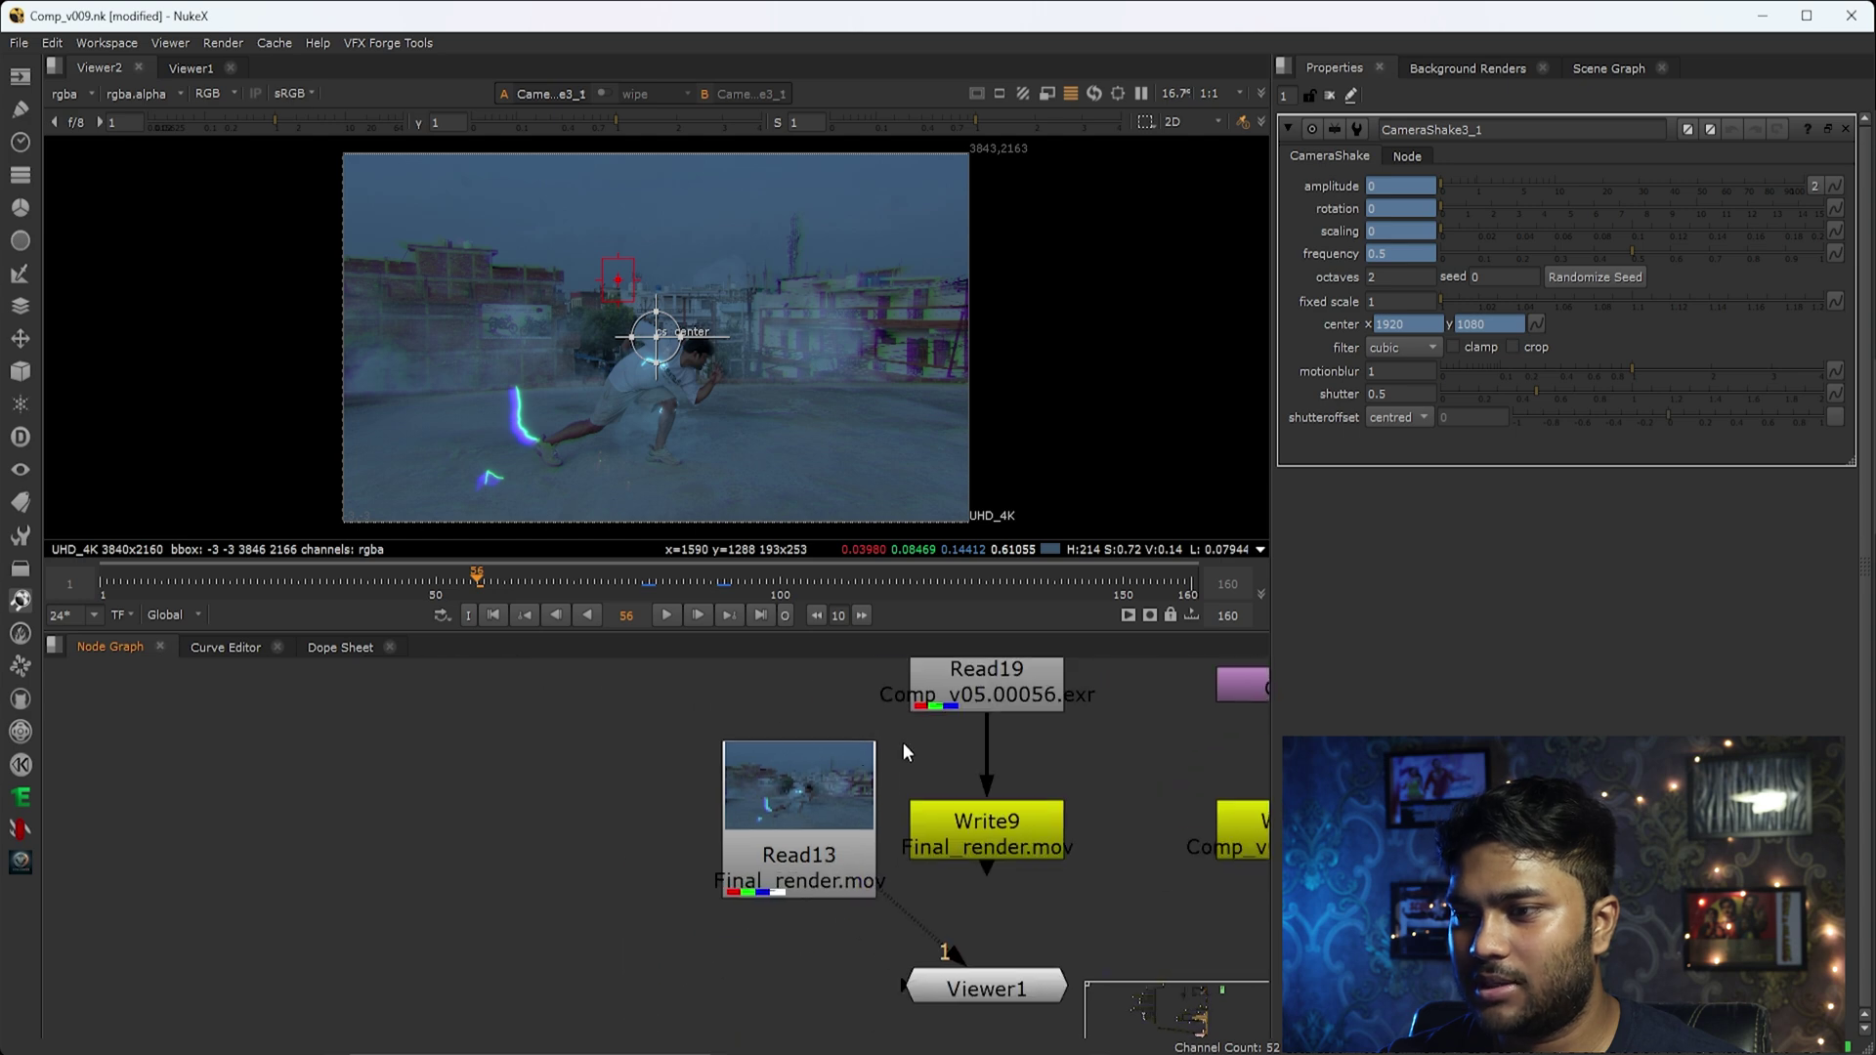
left_click(824, 784)
key("1")
key("space")
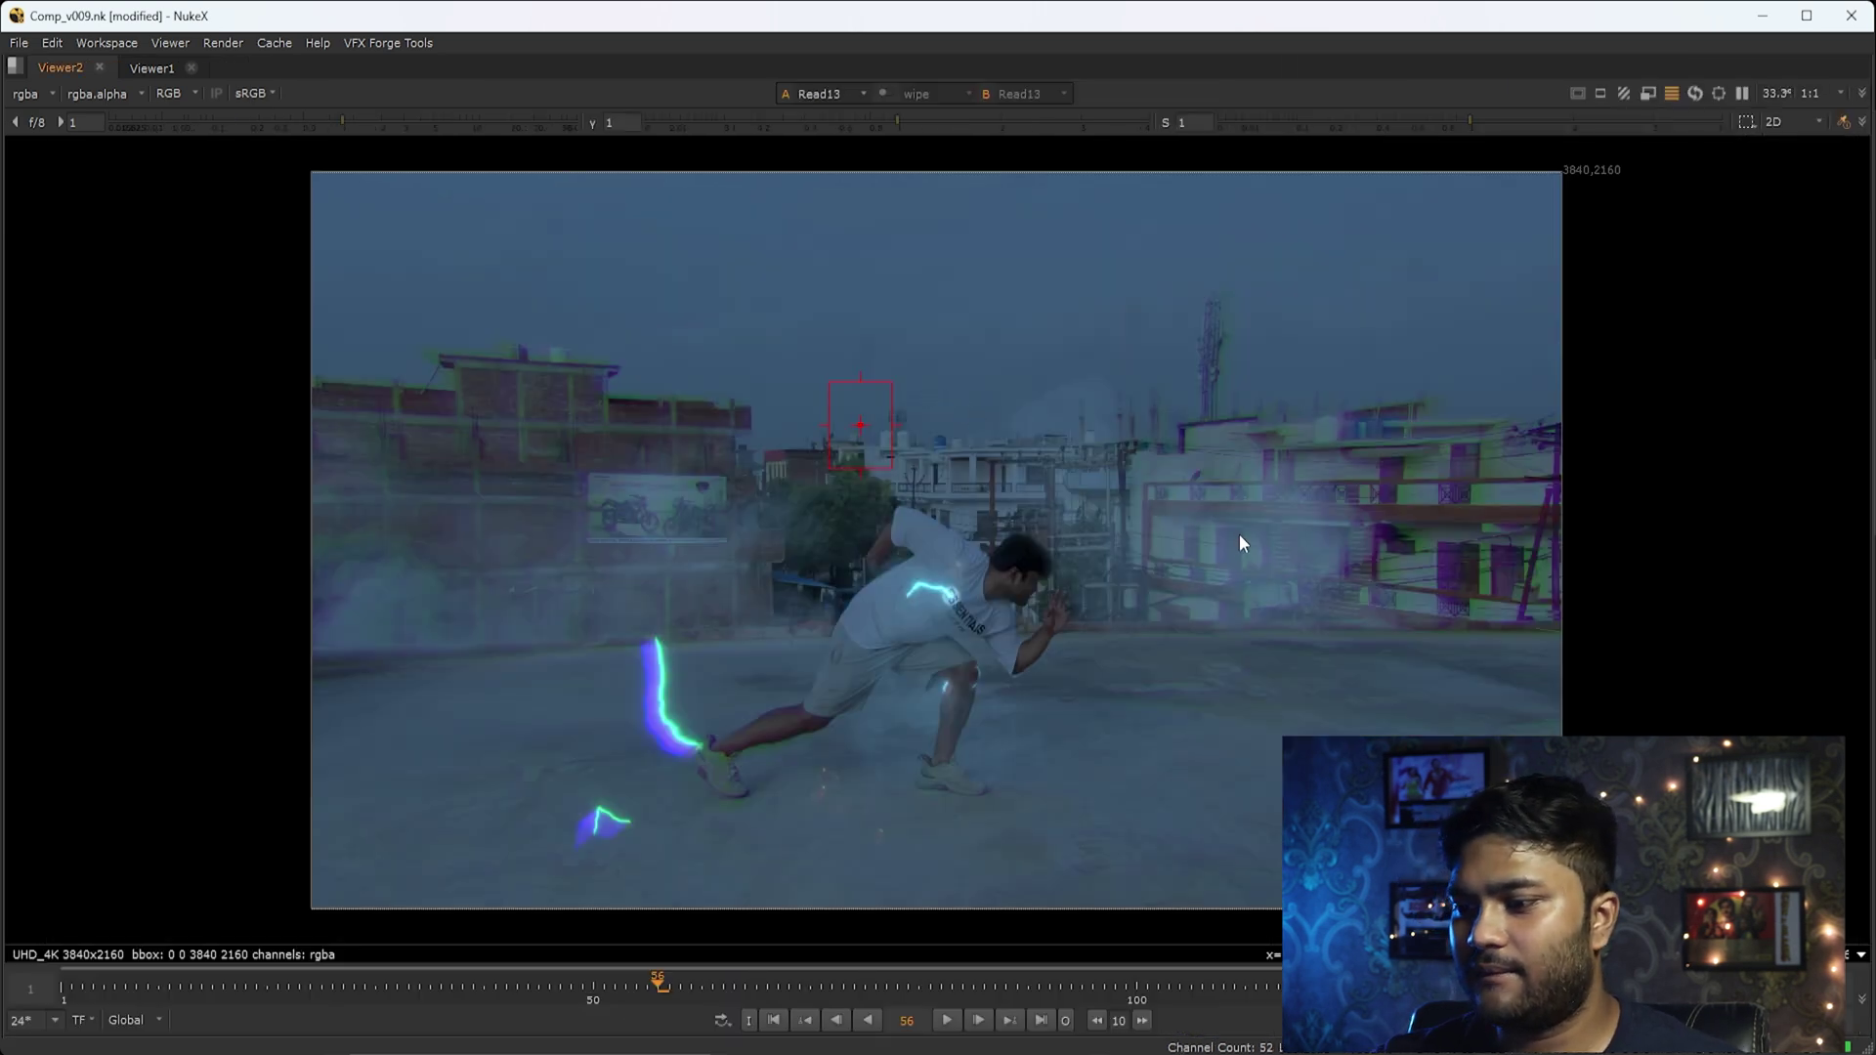
key("f")
left_click(944, 1024)
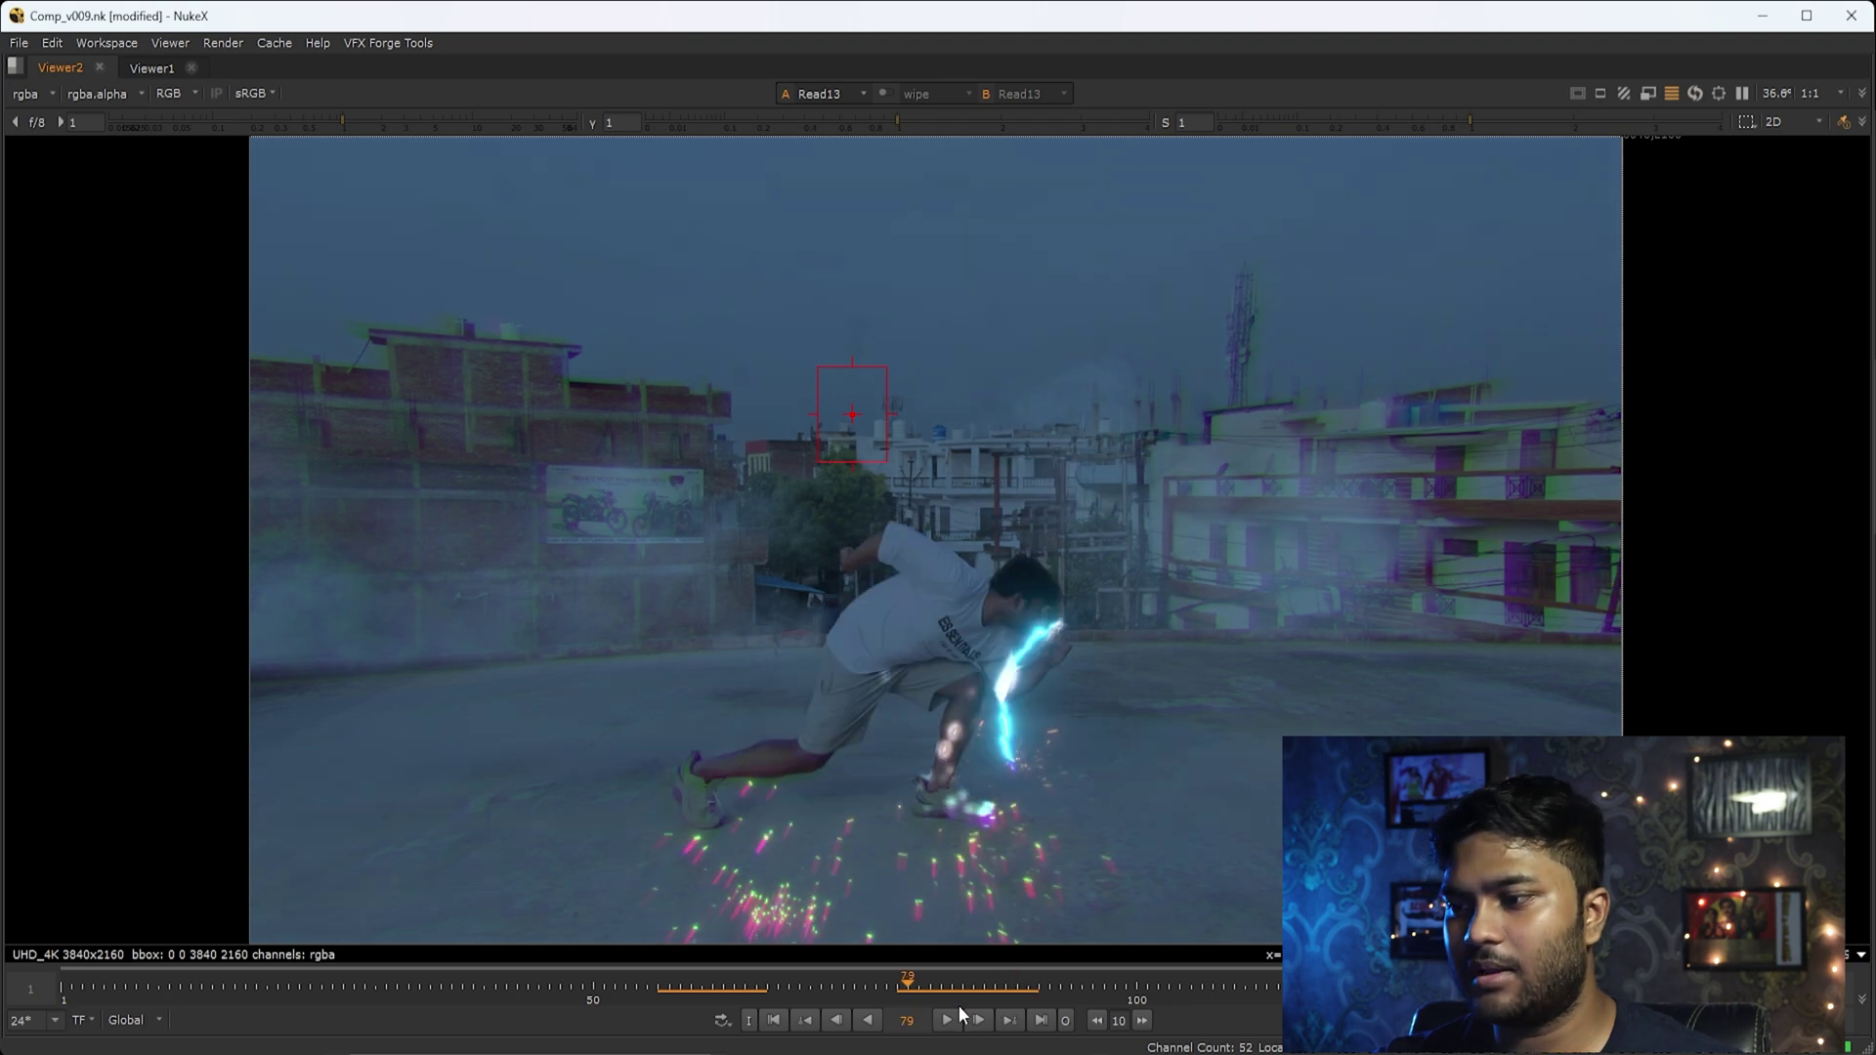
left_click(948, 1022)
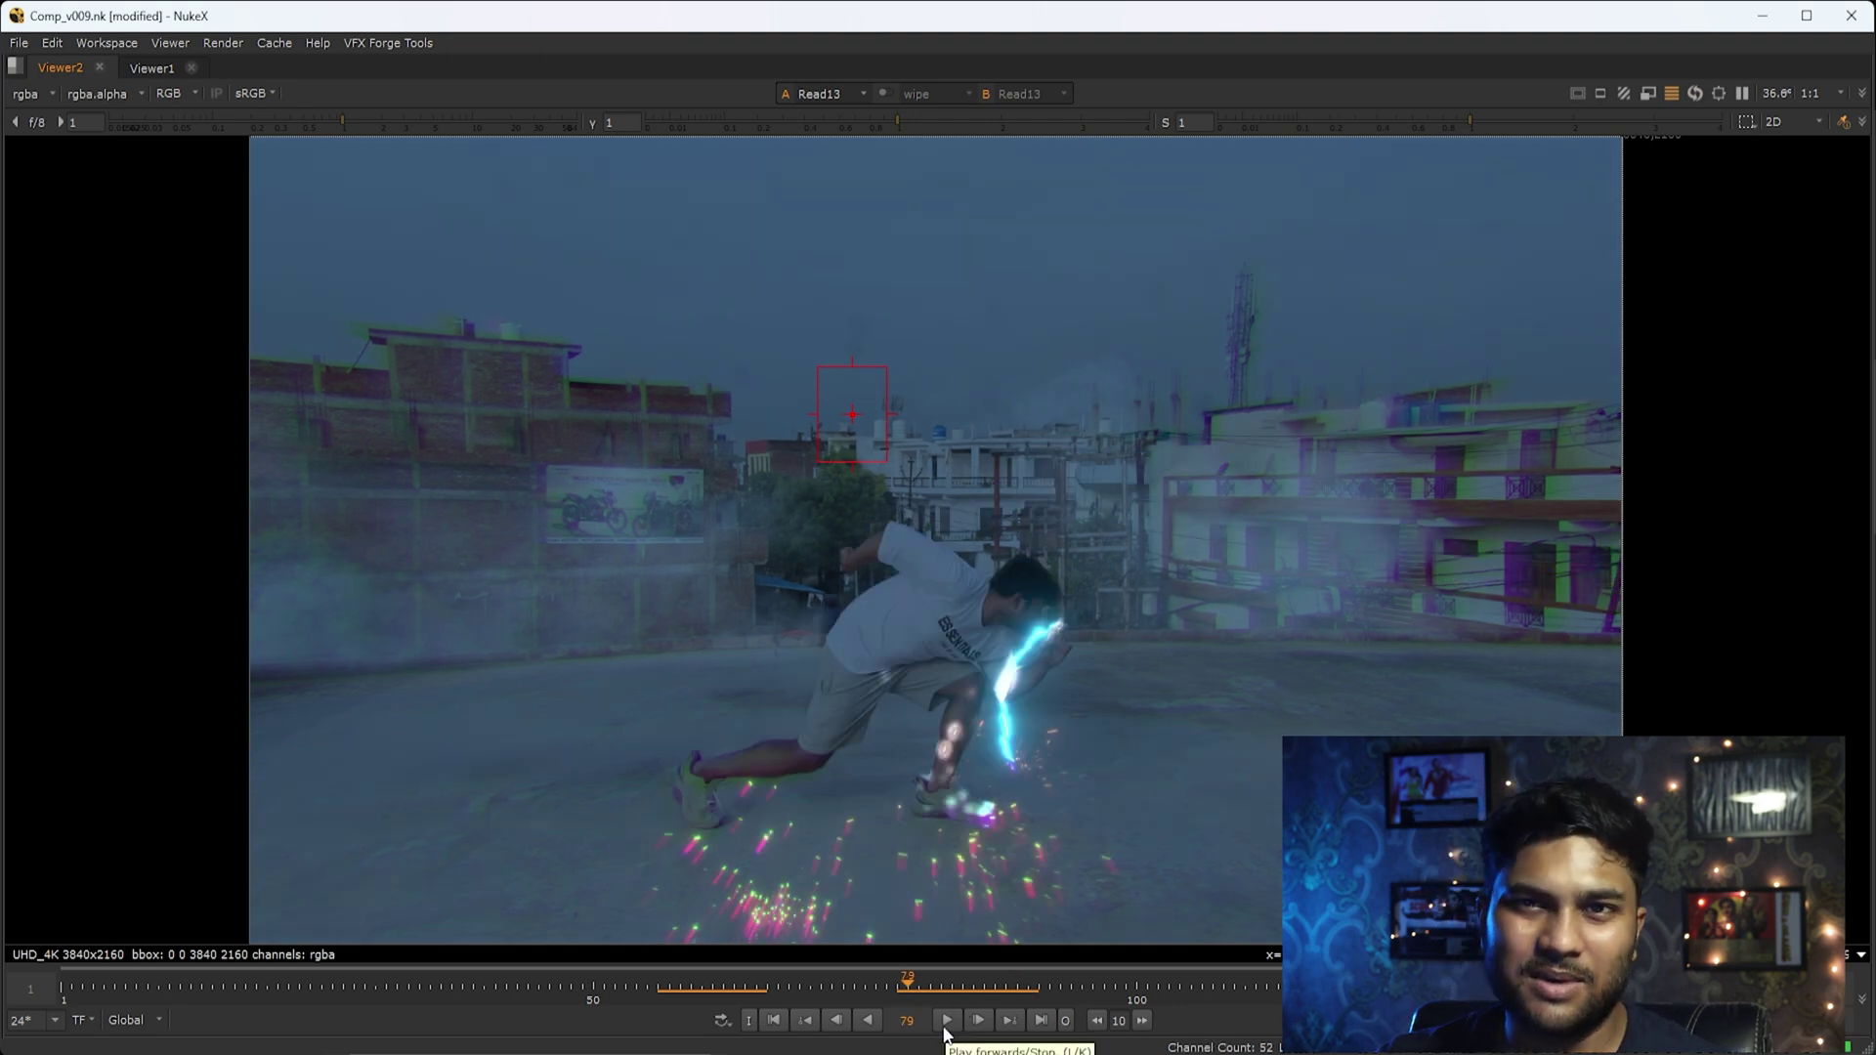
Resume playback of the final render, stop it, and scrub back to the lightning trail at frame 90.
left_click(946, 1024)
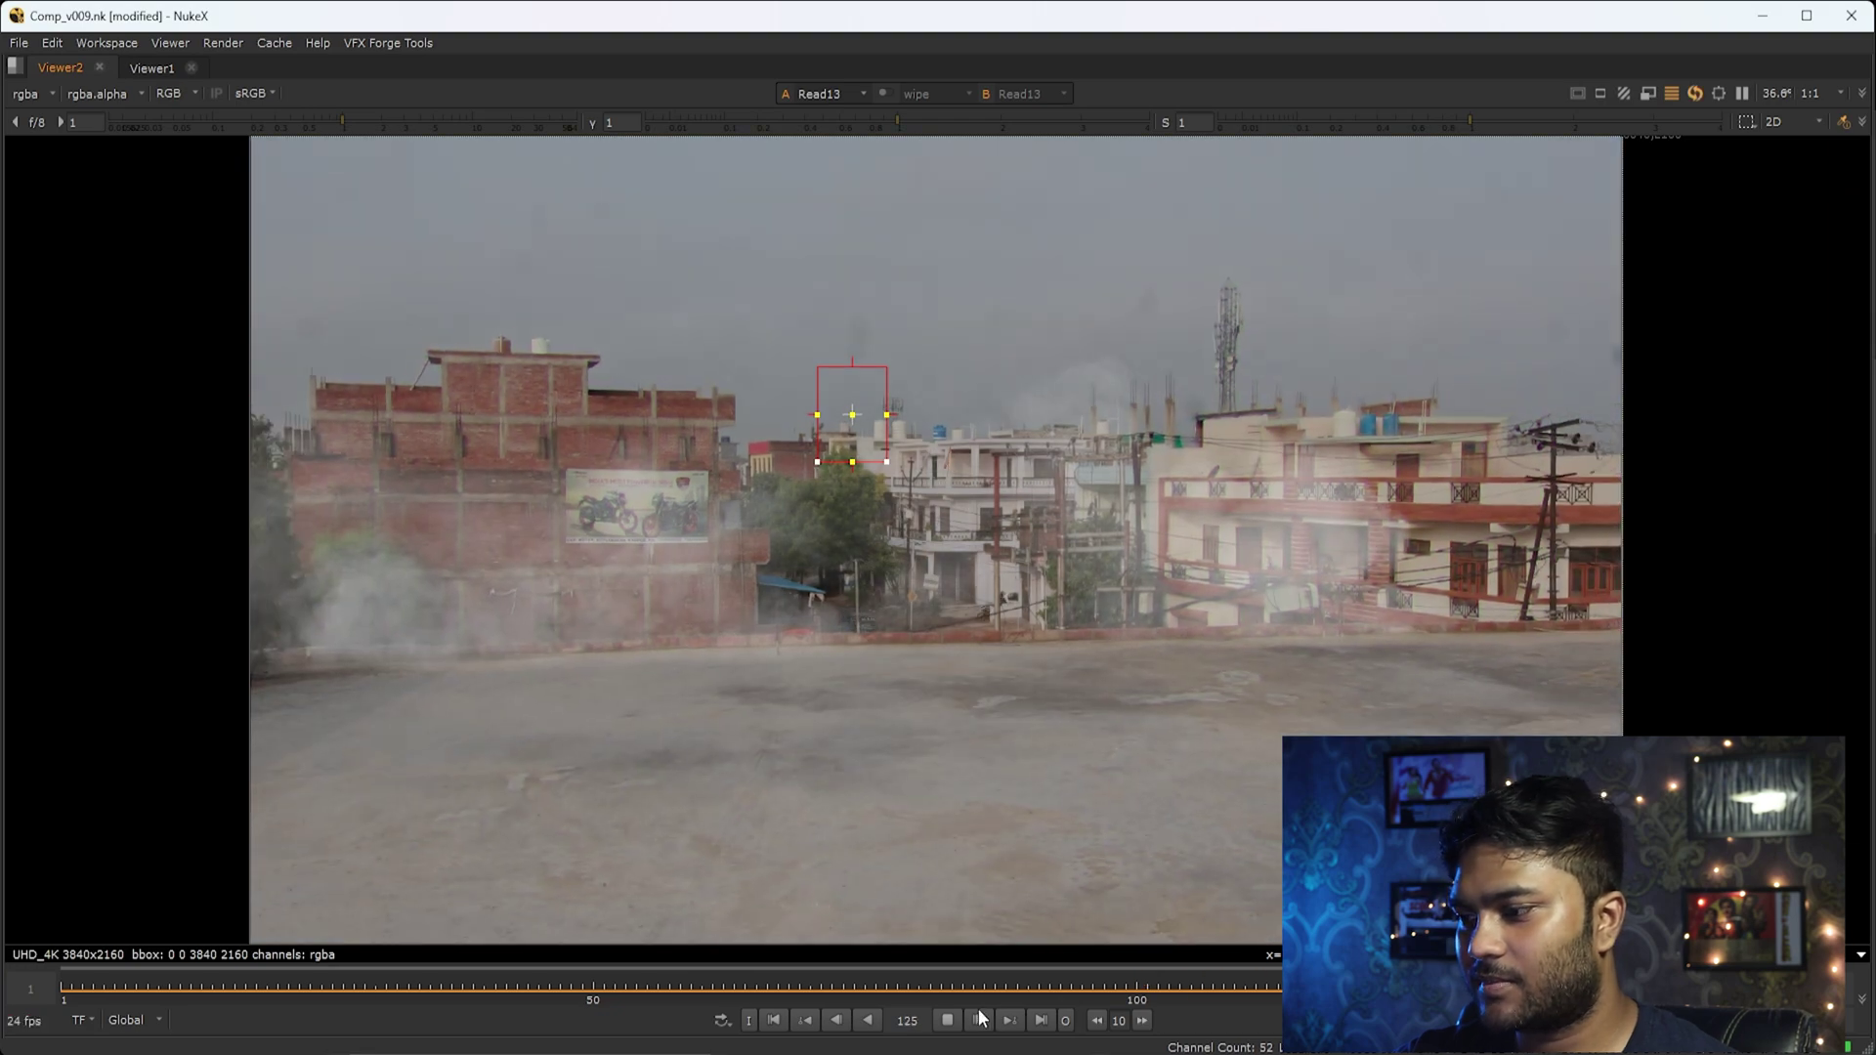
left_click(952, 1022)
left_click_drag(1145, 995, 1035, 1004)
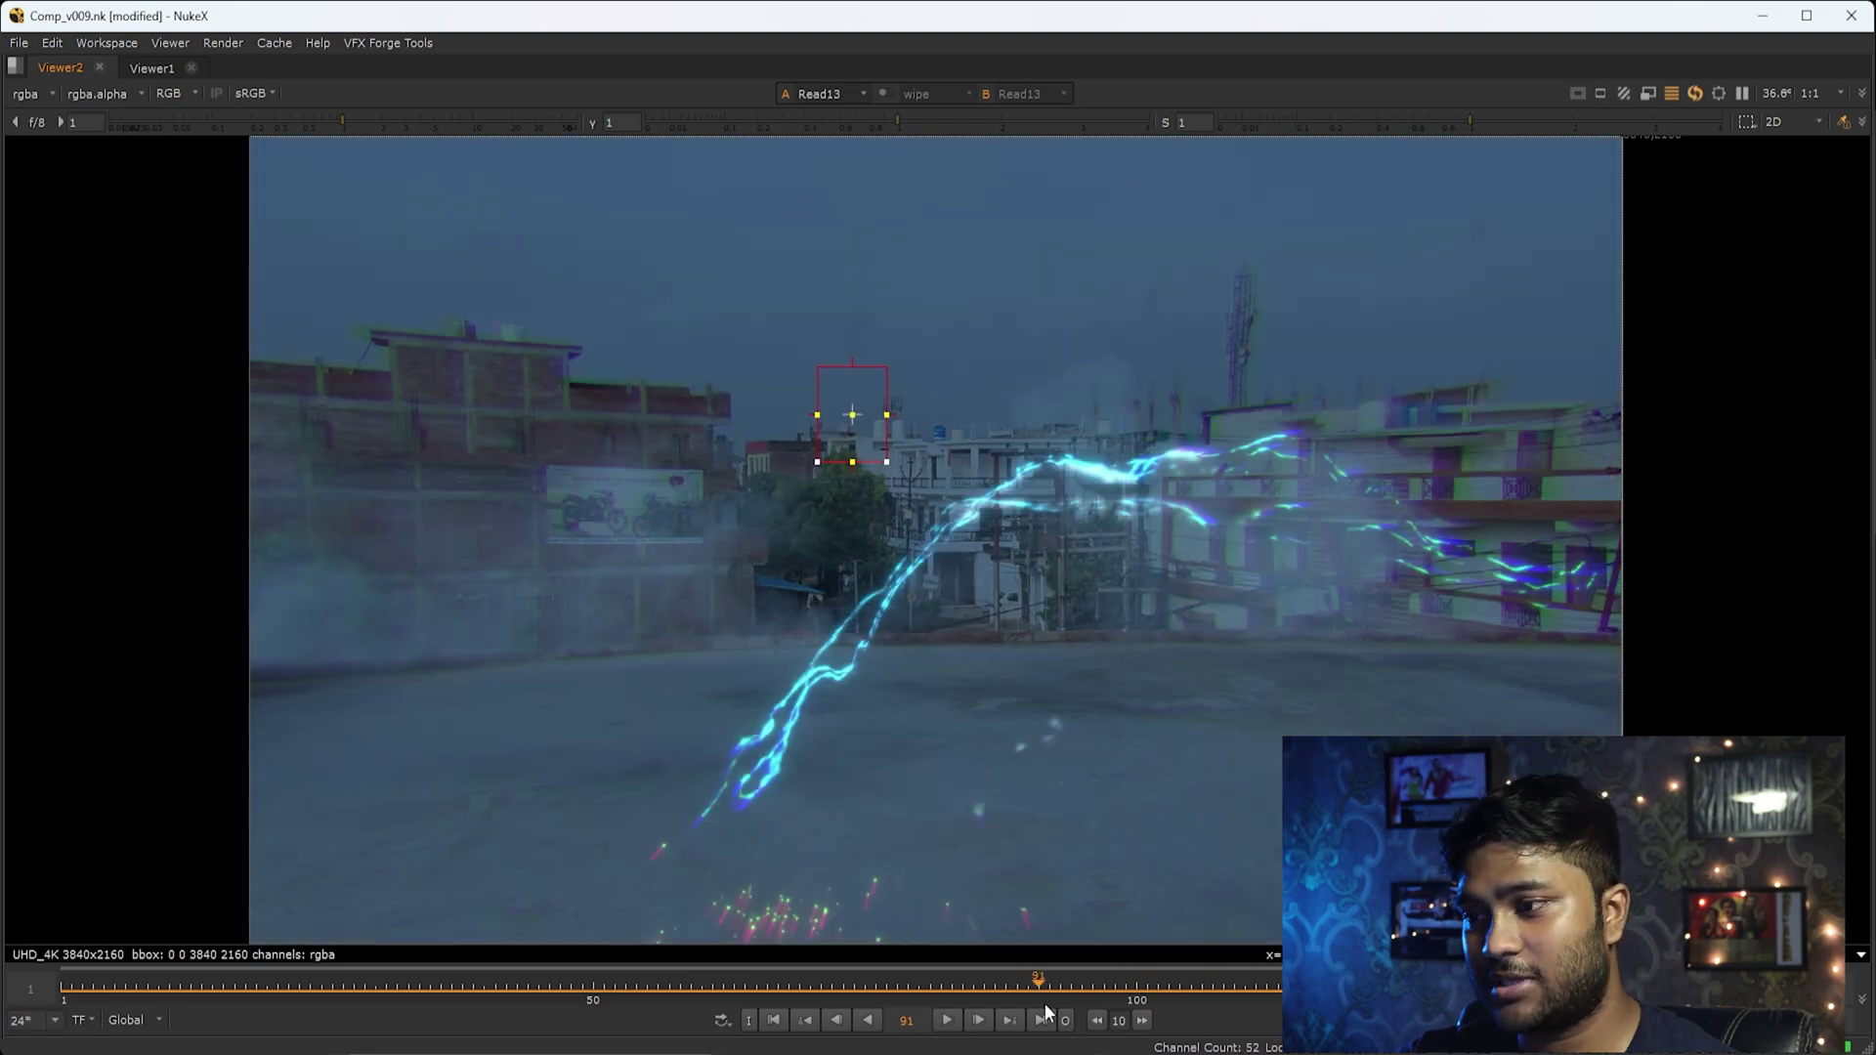
left_click_drag(1398, 722, 844, 238)
left_click_drag(572, 298, 1607, 798)
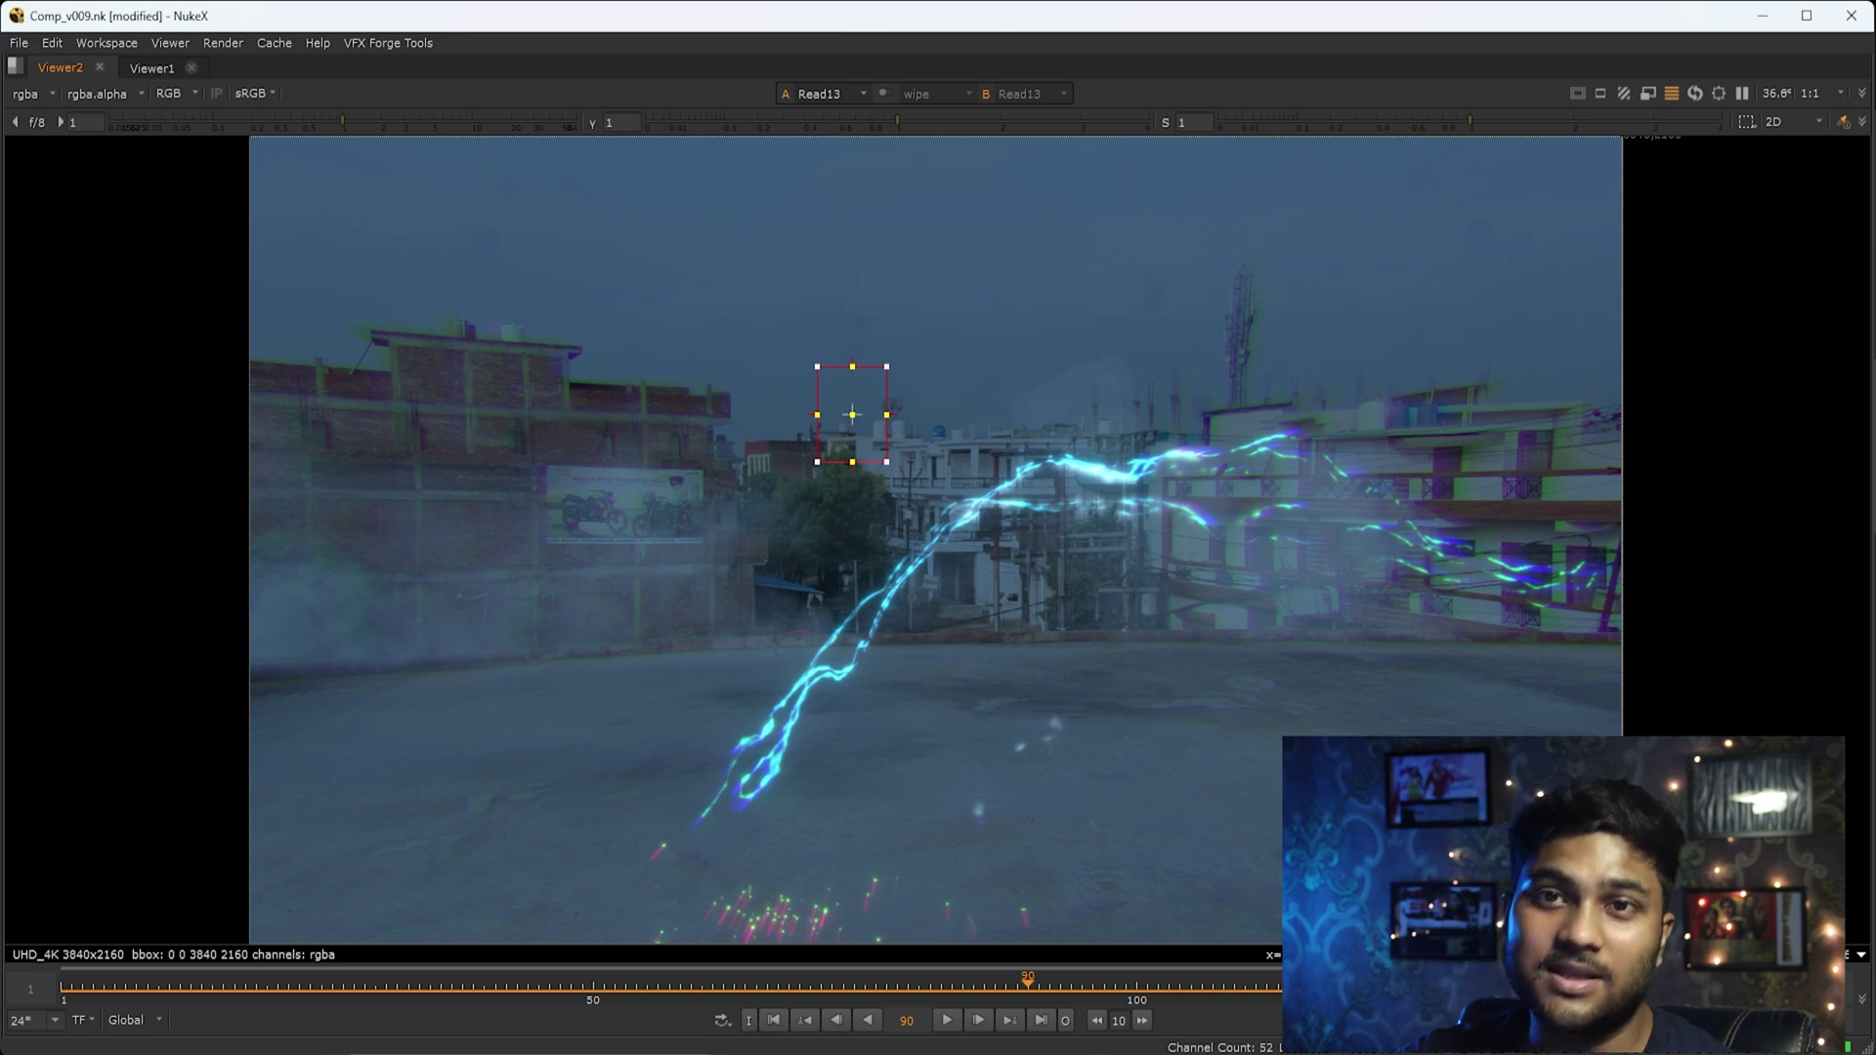
Play the final render on from frame 90 and stop at frame 134.
left_click(941, 1024)
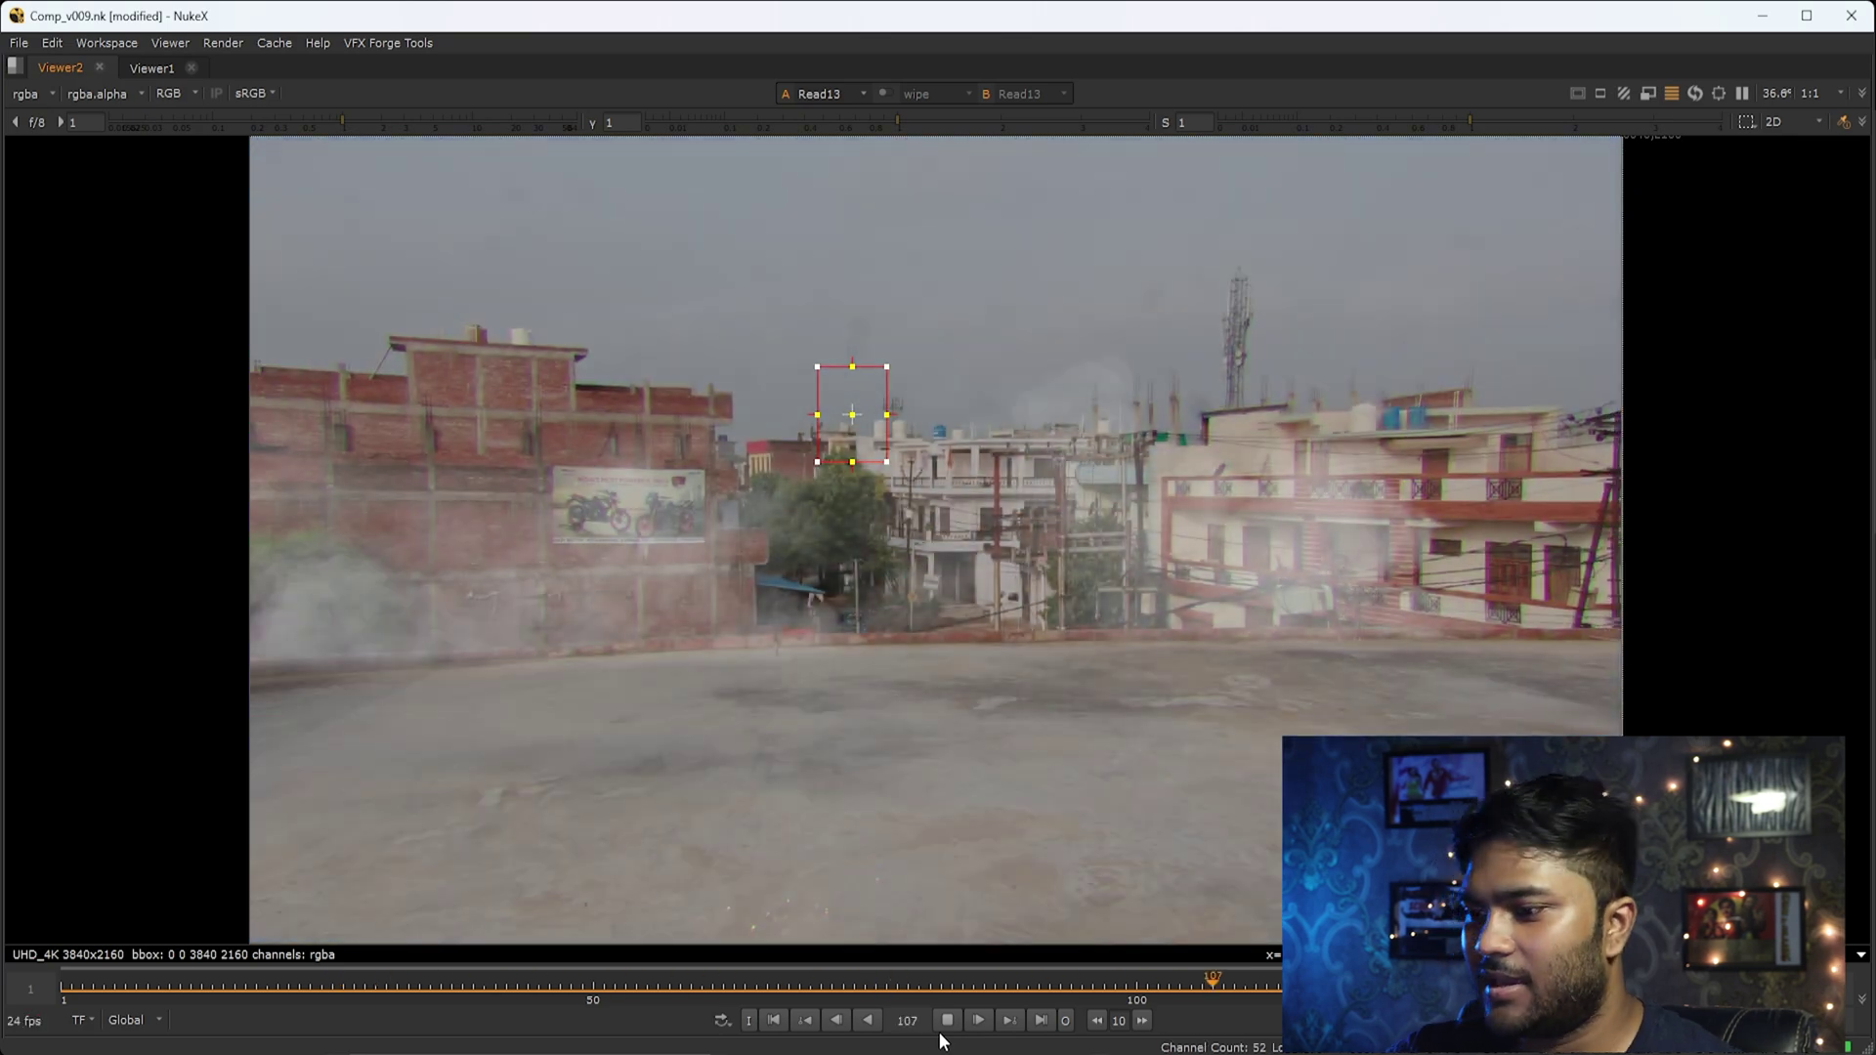
left_click(946, 1022)
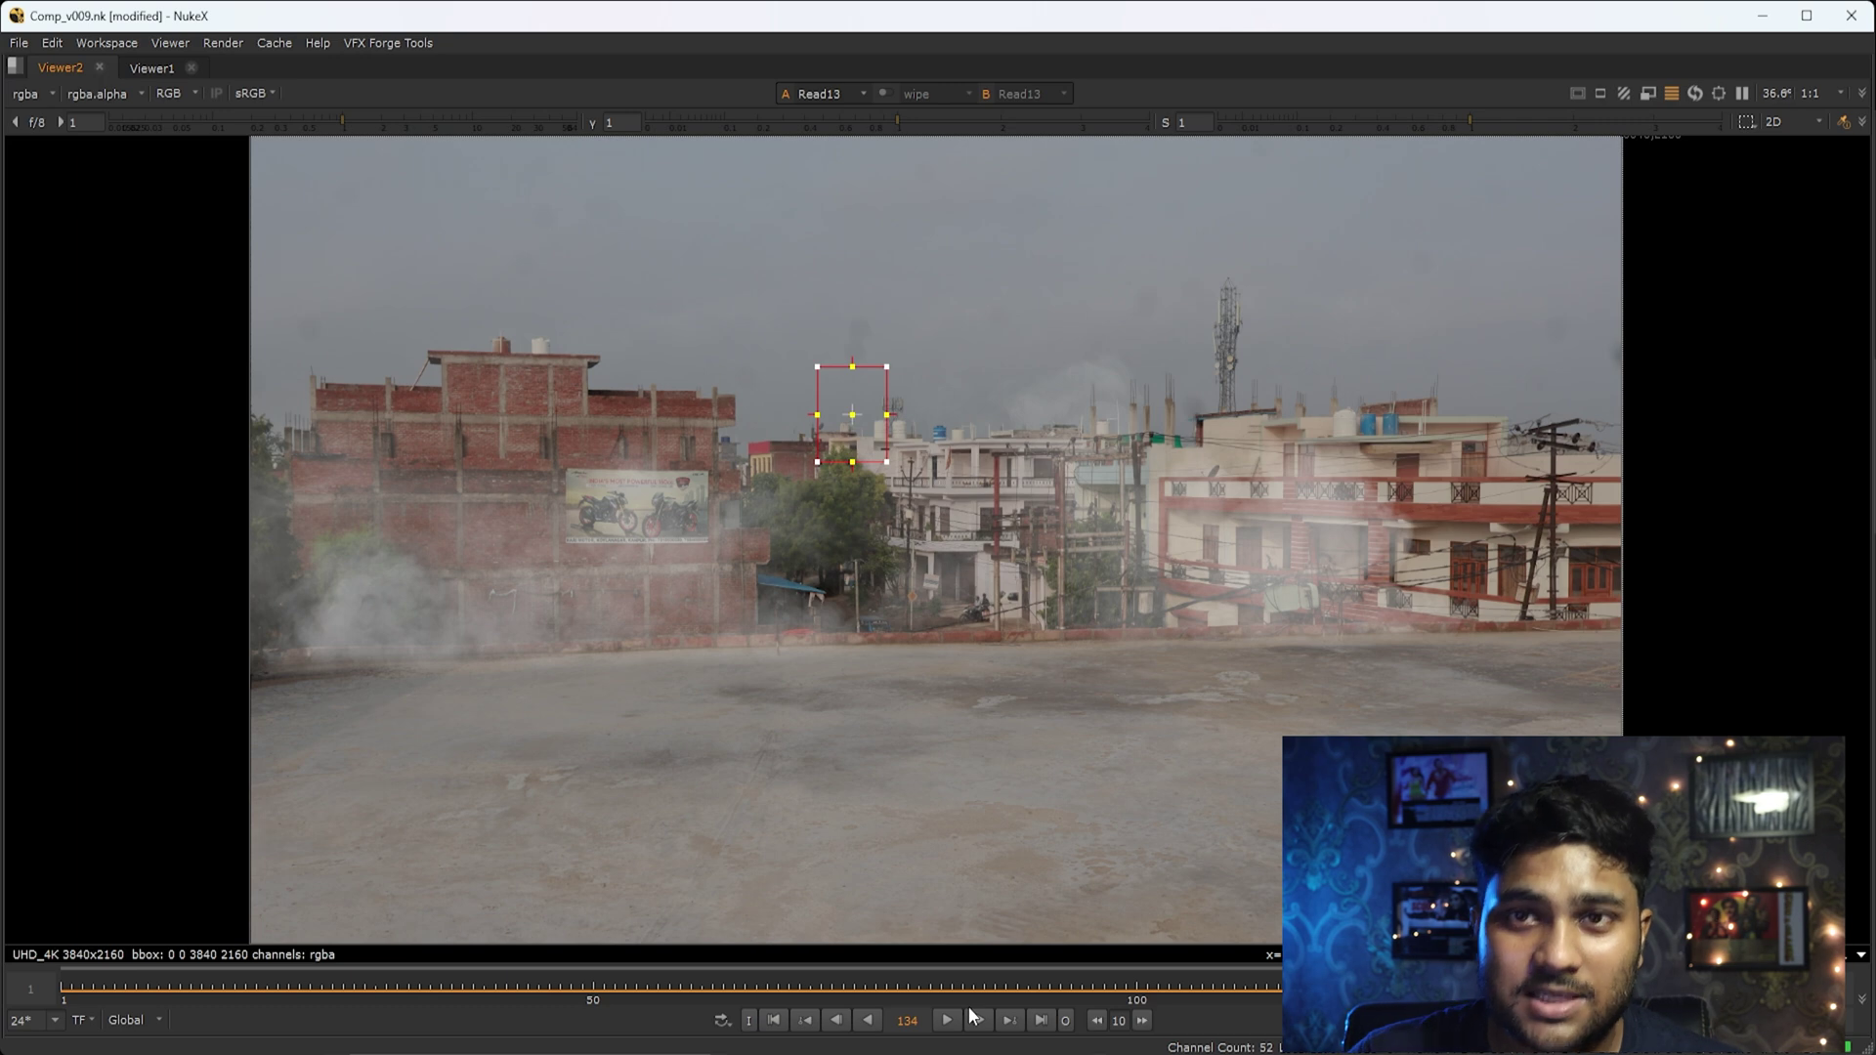